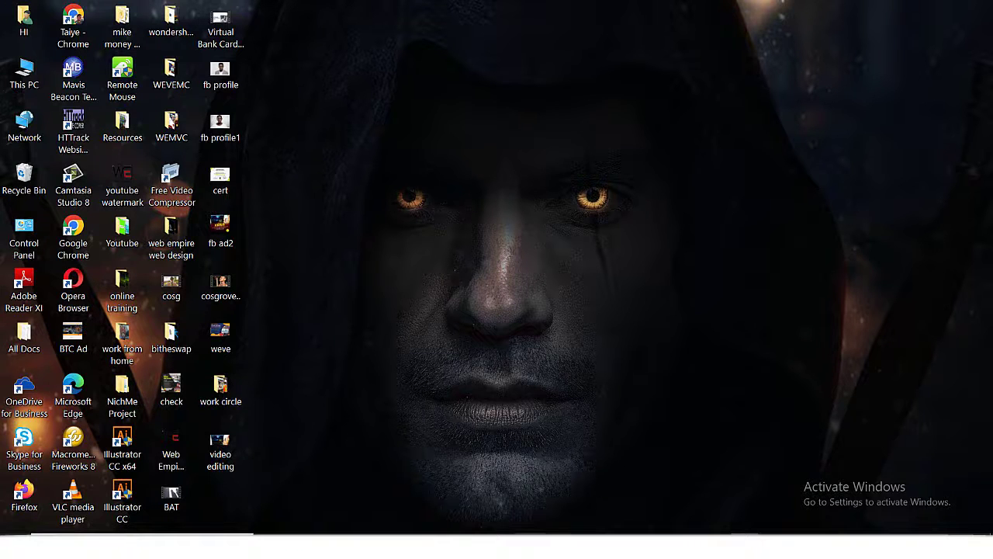
# Bring Chrome up from the desktop and scroll through The Nation homepage.
pyautogui.click(557, 485)
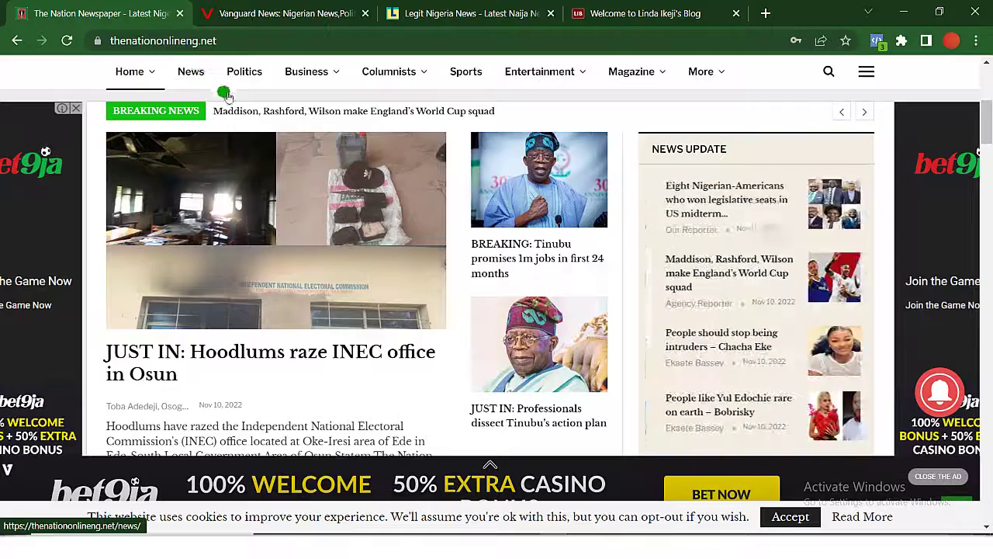
pyautogui.scroll(-4, 257, 170)
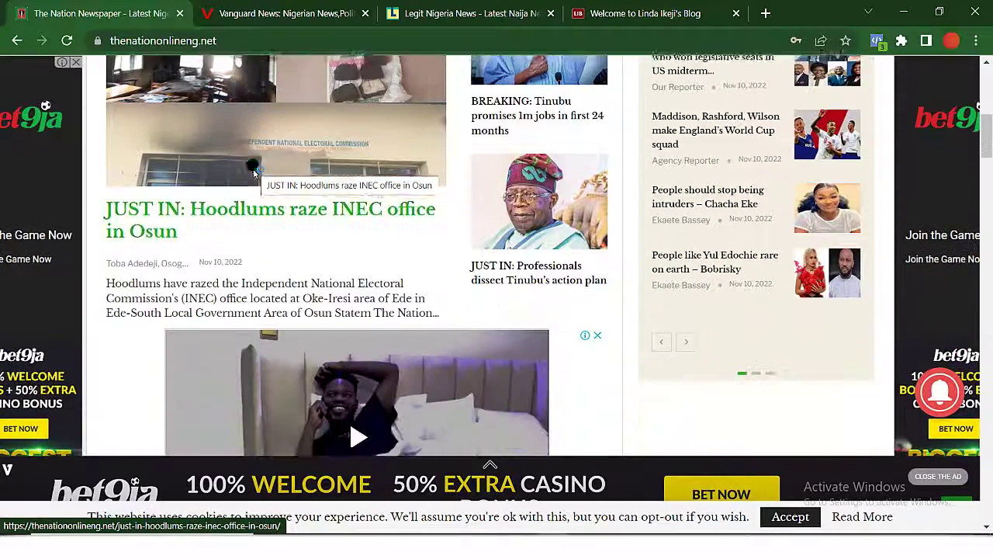
pyautogui.scroll(5, 257, 170)
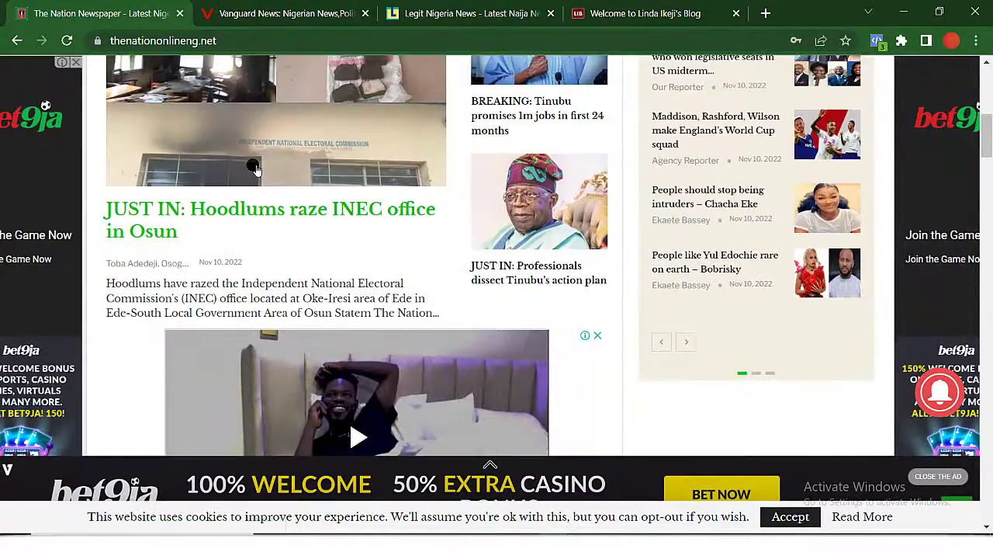
pyautogui.scroll(-3, 257, 170)
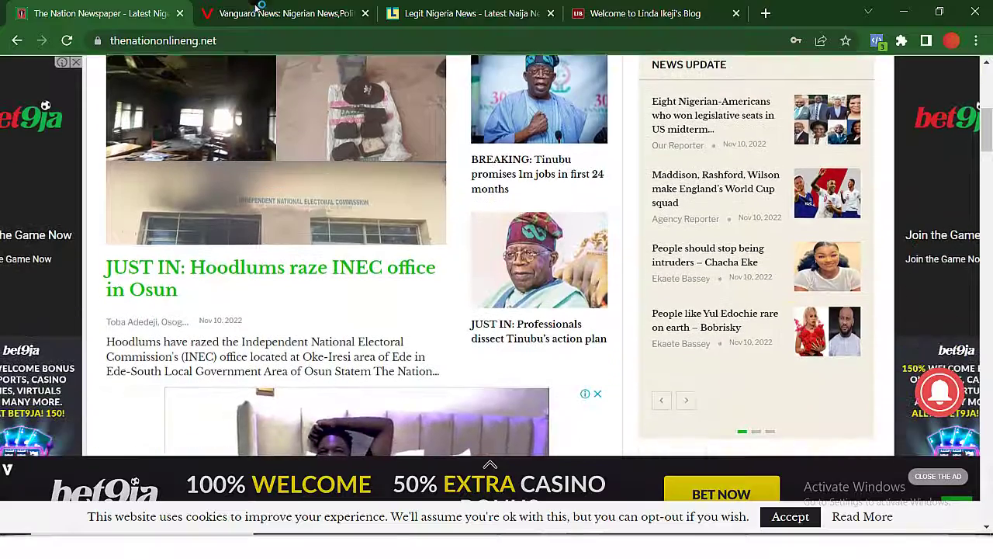
# Browse the Vanguard news site, then move on to Linda Ikeji's Blog.
pyautogui.click(264, 13)
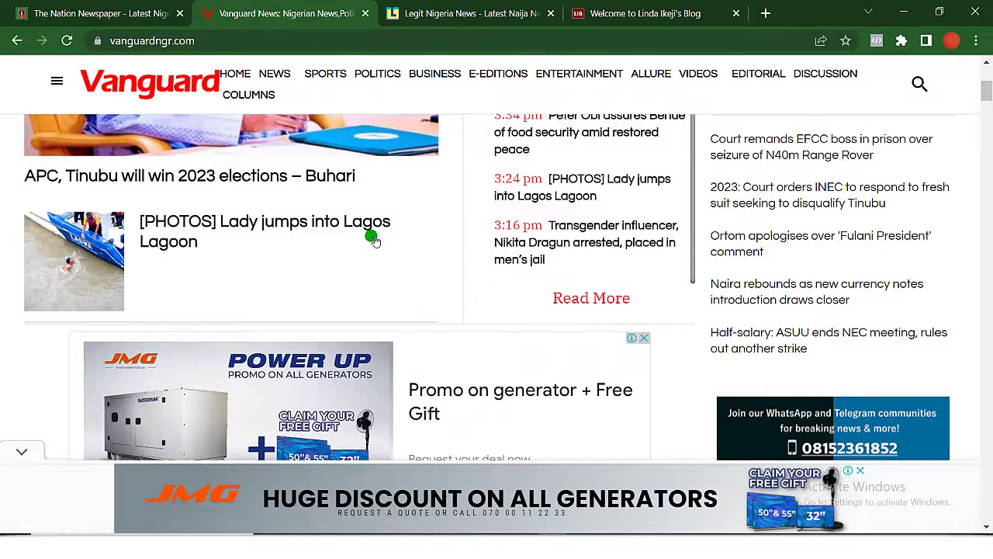
pyautogui.scroll(-4, 373, 240)
pyautogui.scroll(8, 370, 237)
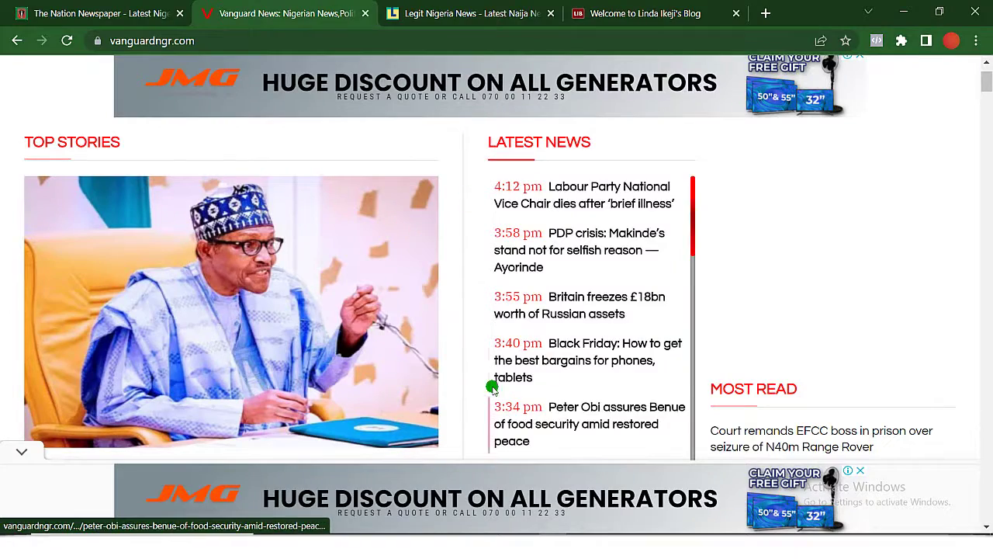
pyautogui.scroll(-10, 492, 386)
pyautogui.scroll(-20, 291, 375)
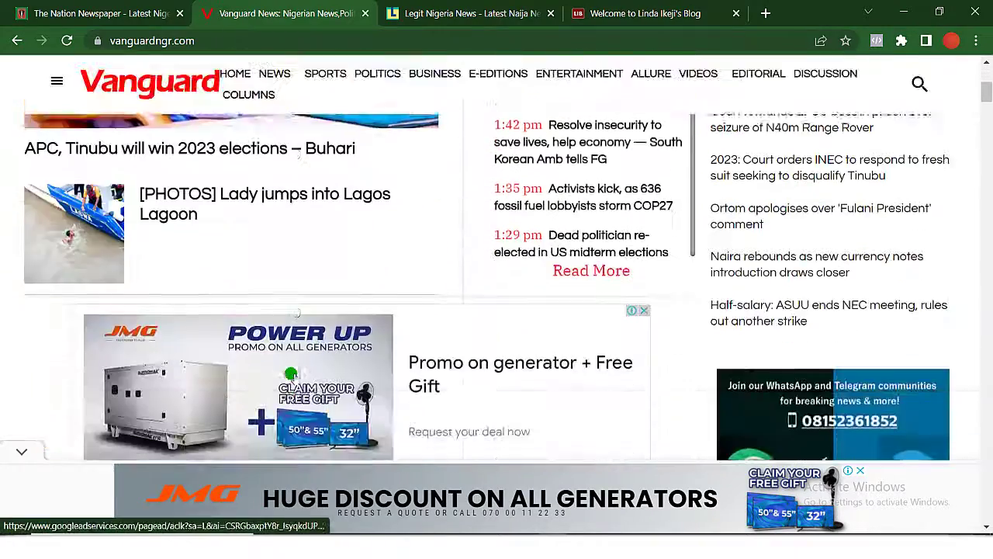
pyautogui.scroll(15, 292, 376)
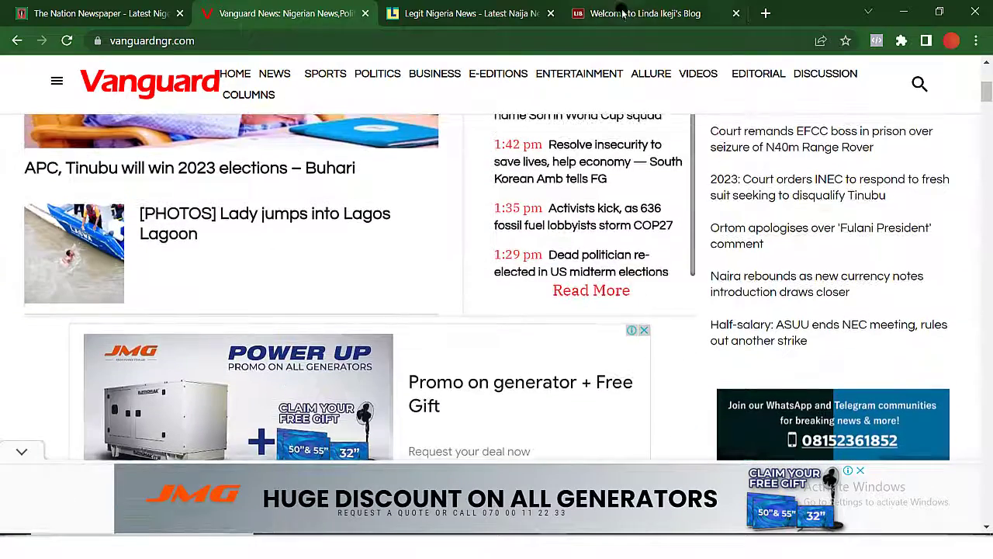
pyautogui.click(623, 14)
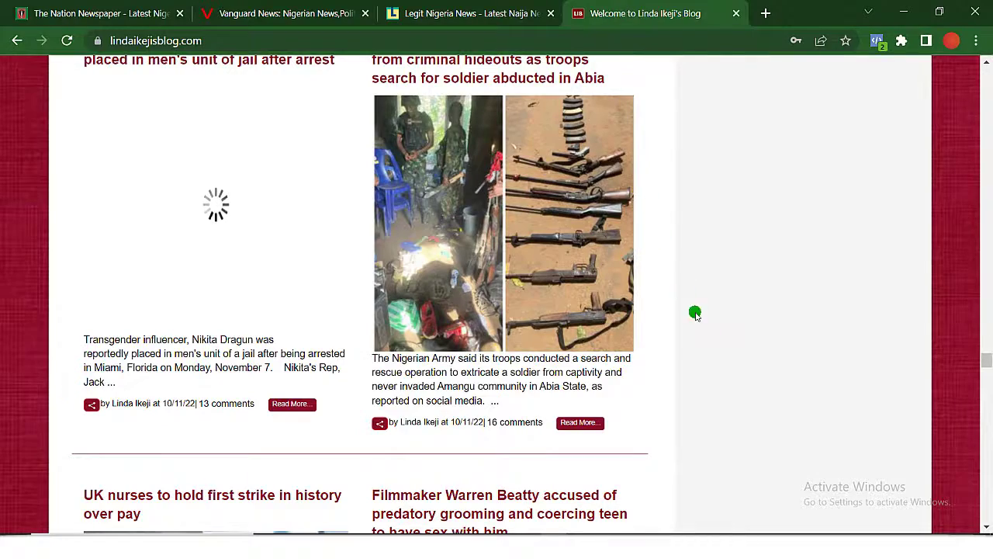
# Read through the Linda Ikeji's Blog posts, scrolling up and down the page.
pyautogui.scroll(6, 720, 354)
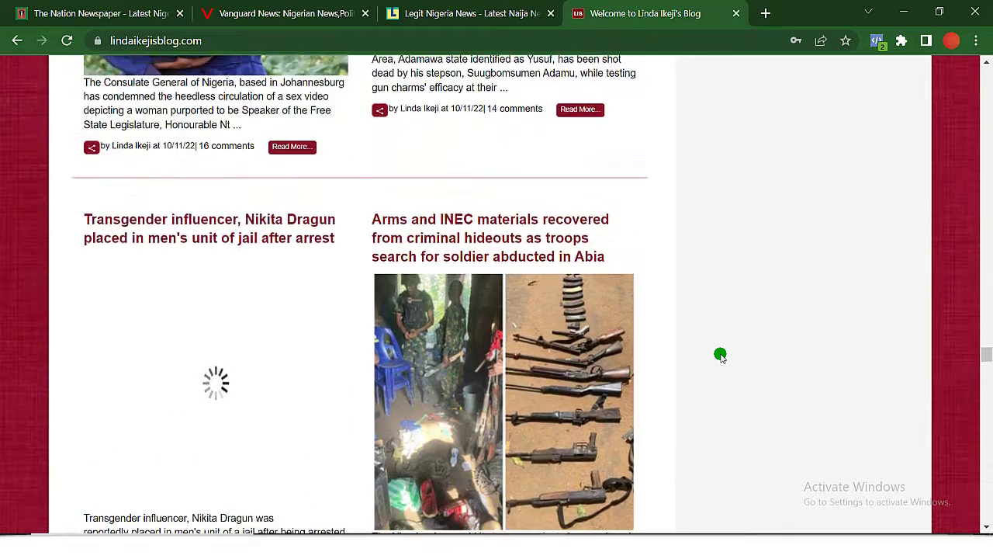
pyautogui.scroll(10, 720, 355)
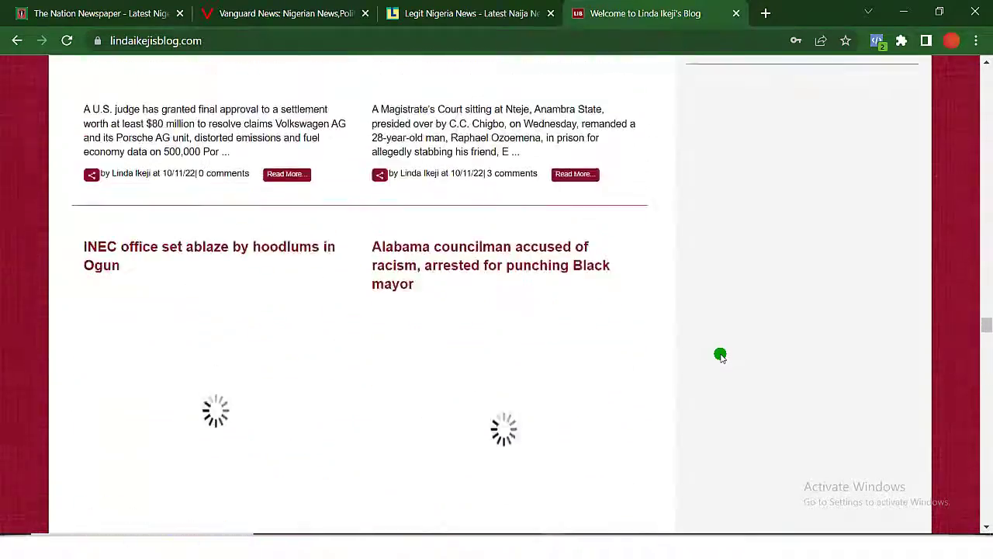
pyautogui.scroll(10, 720, 354)
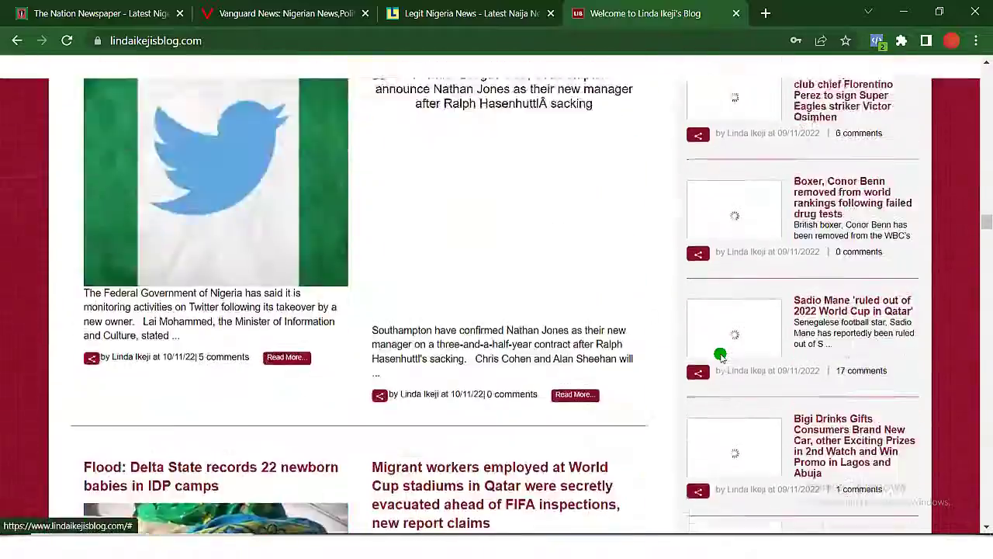
pyautogui.scroll(10, 725, 359)
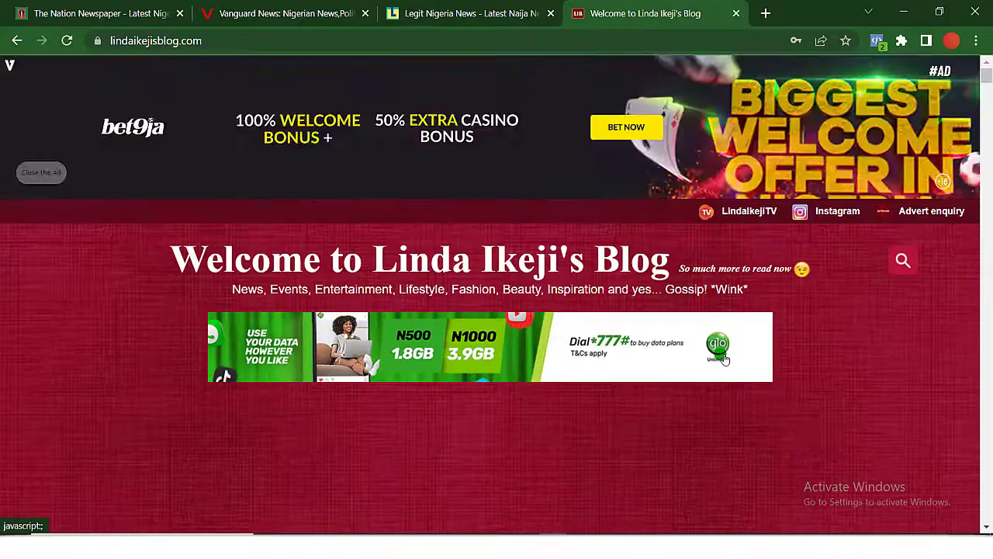
pyautogui.scroll(-5, 708, 320)
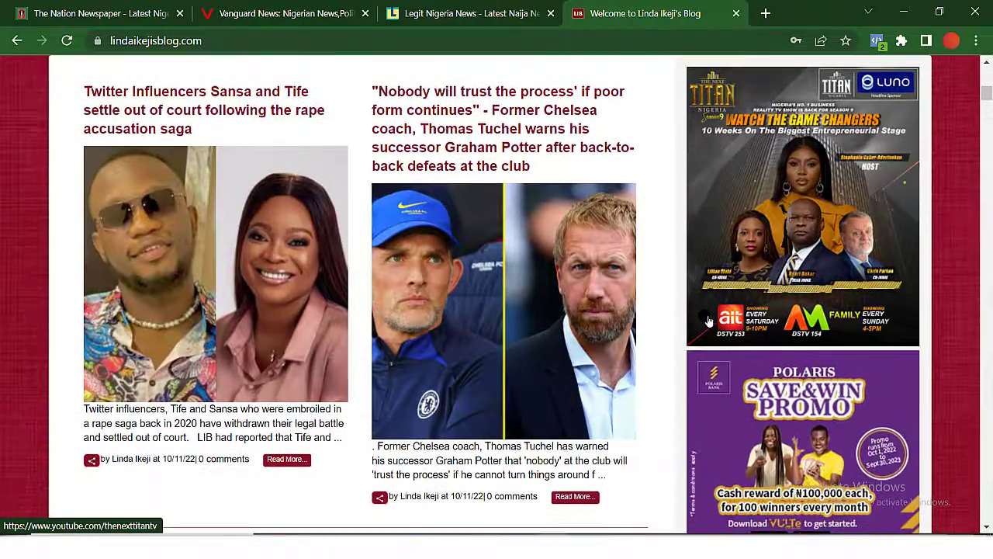
pyautogui.click(94, 17)
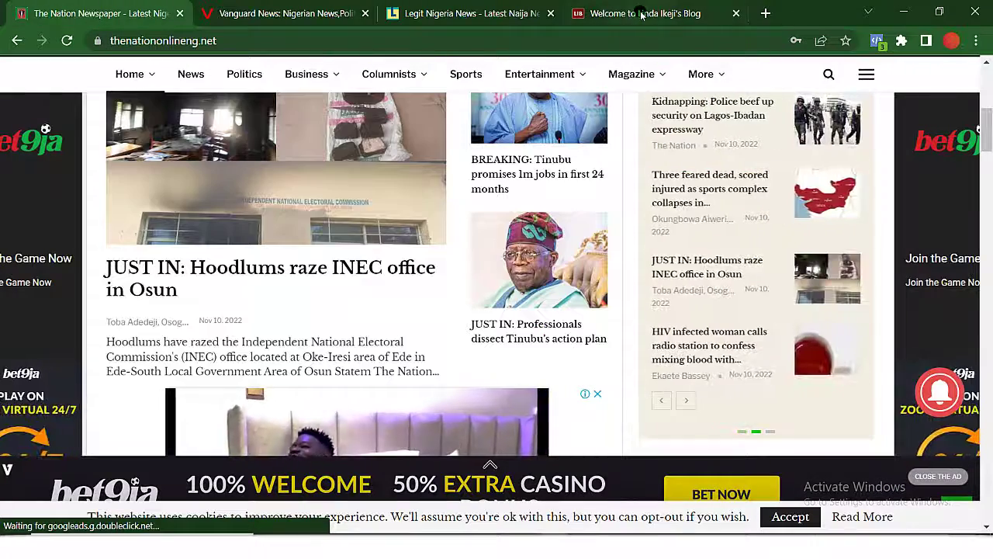
pyautogui.click(642, 15)
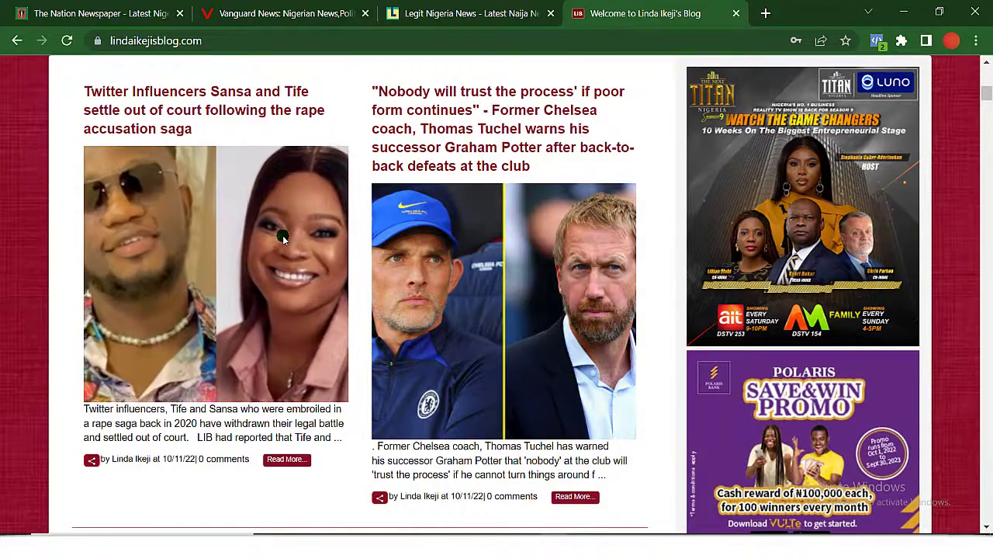
pyautogui.scroll(-1, 282, 235)
pyautogui.scroll(4, 282, 235)
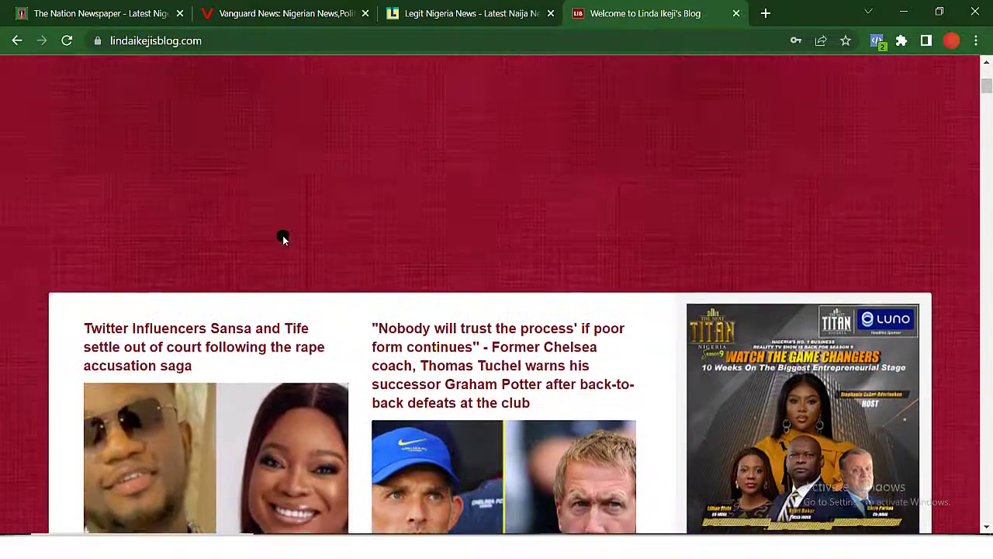
pyautogui.scroll(3, 282, 235)
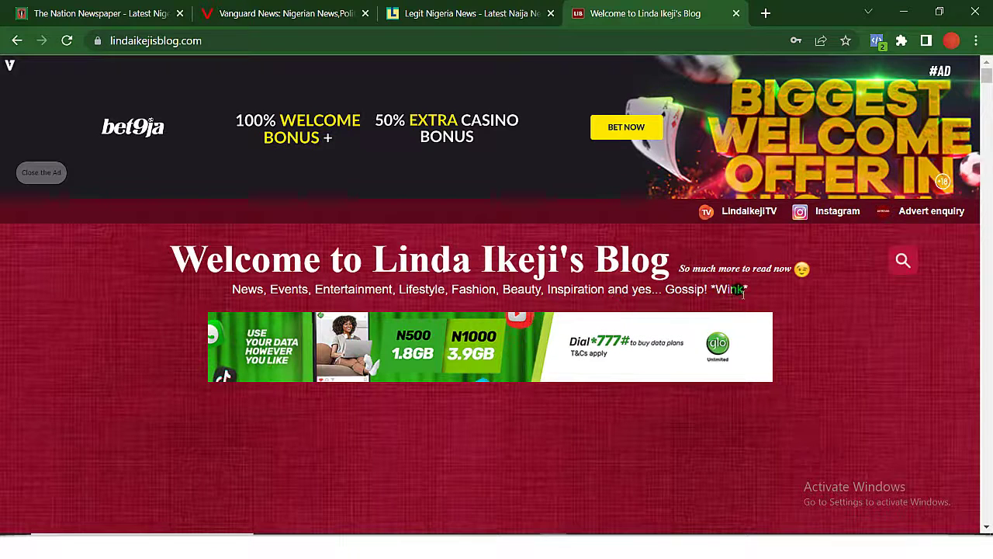
pyautogui.scroll(-3, 565, 417)
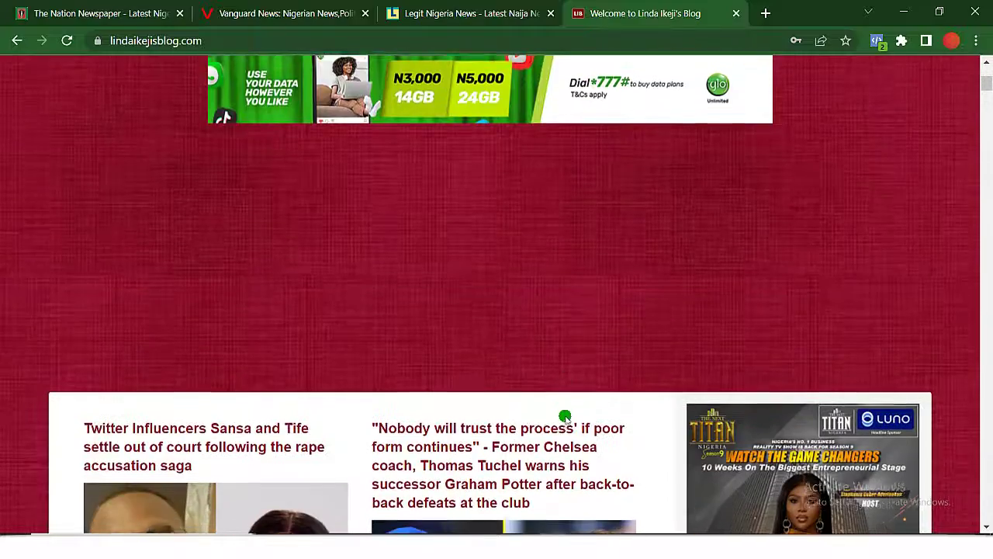
pyautogui.scroll(-2, 565, 419)
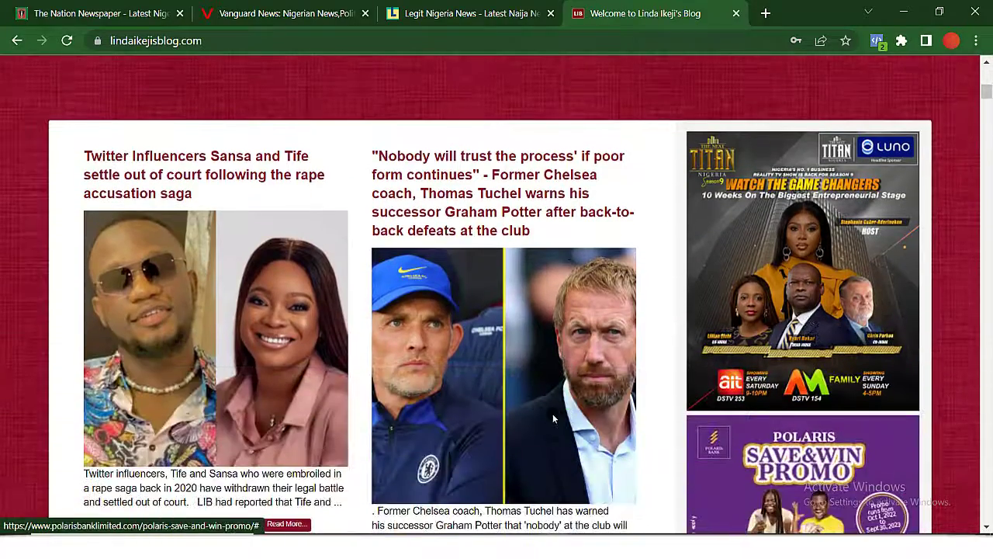
pyautogui.scroll(-4, 323, 384)
pyautogui.scroll(-7, 323, 384)
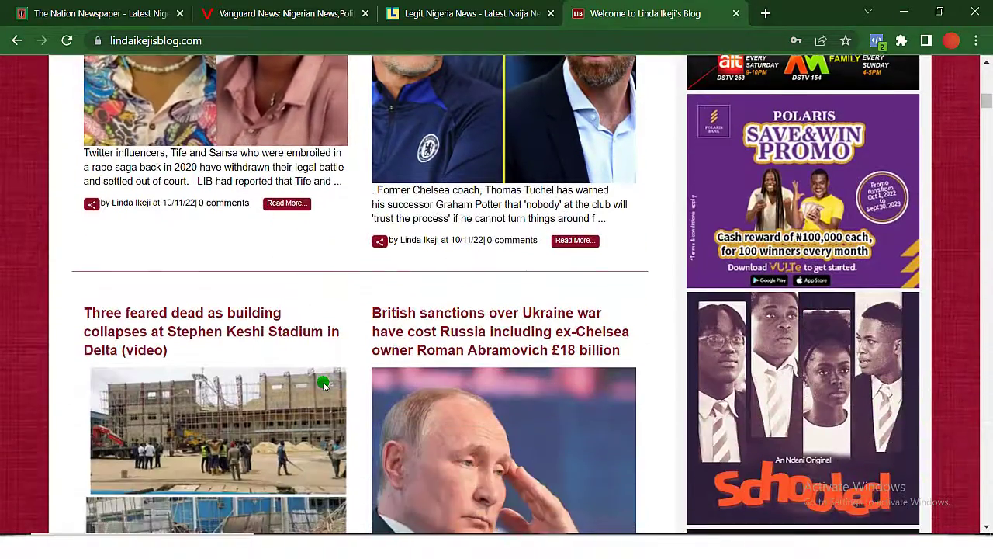
pyautogui.scroll(4, 326, 385)
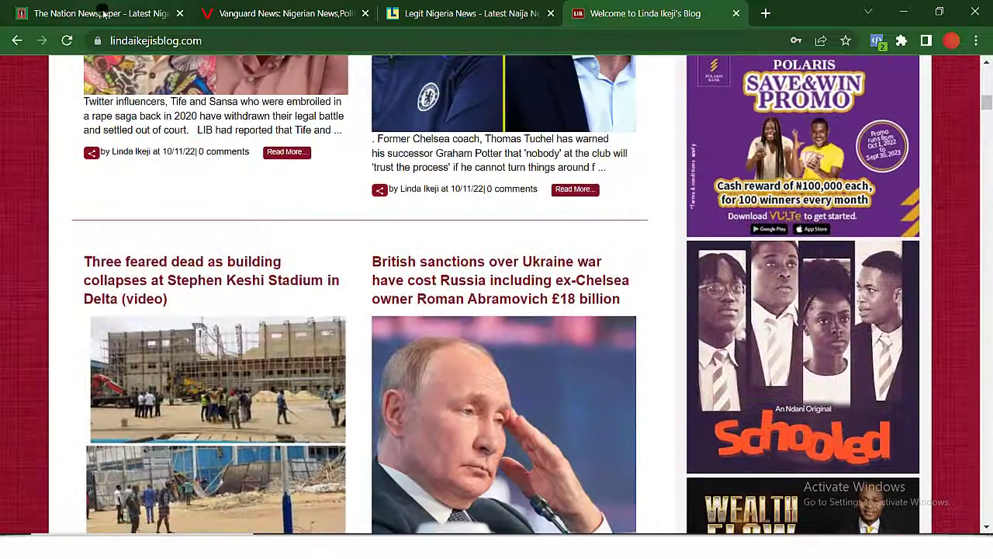
# Return to The Nation Newspaper and scroll down to its Entertainment section.
pyautogui.click(102, 13)
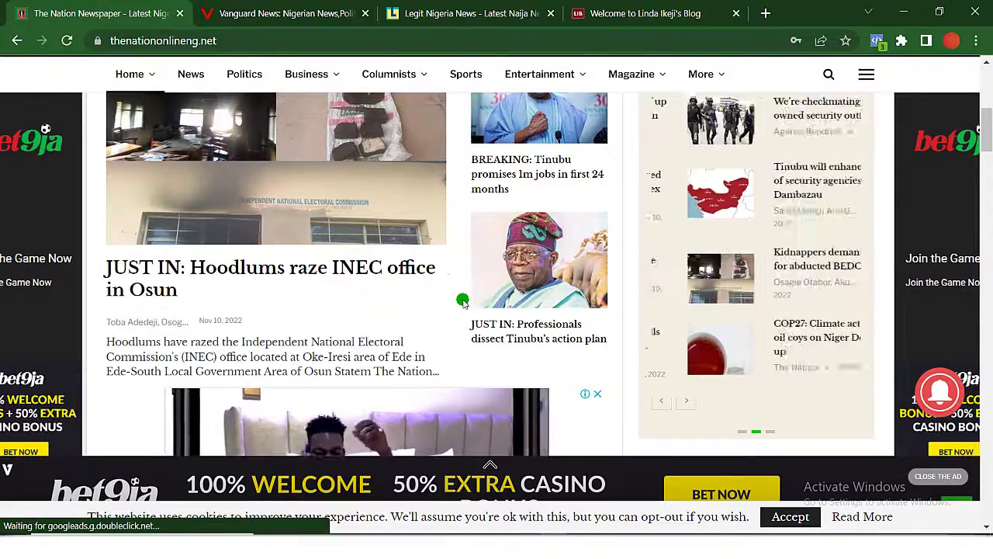
pyautogui.scroll(-3, 460, 298)
pyautogui.scroll(6, 462, 301)
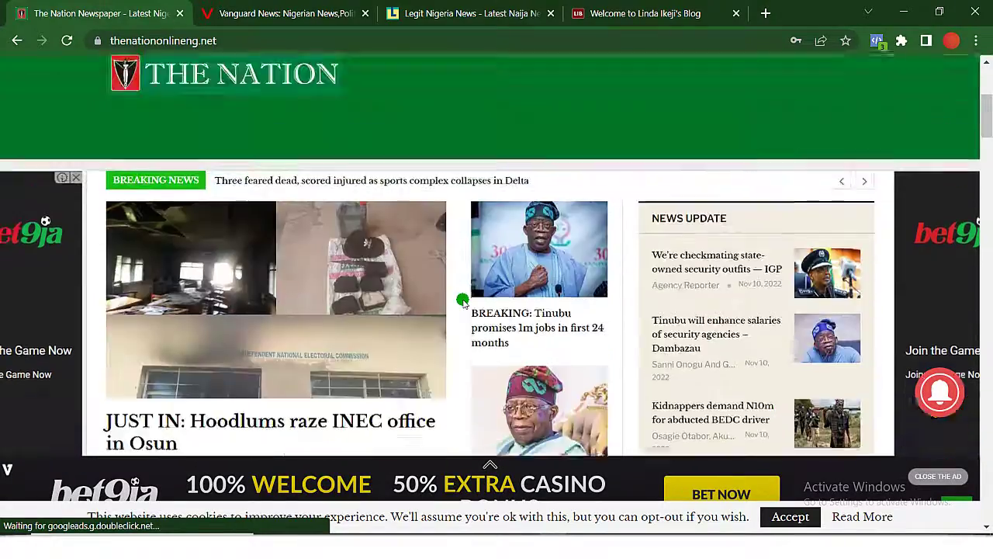
pyautogui.scroll(-1, 463, 301)
pyautogui.scroll(-10, 463, 301)
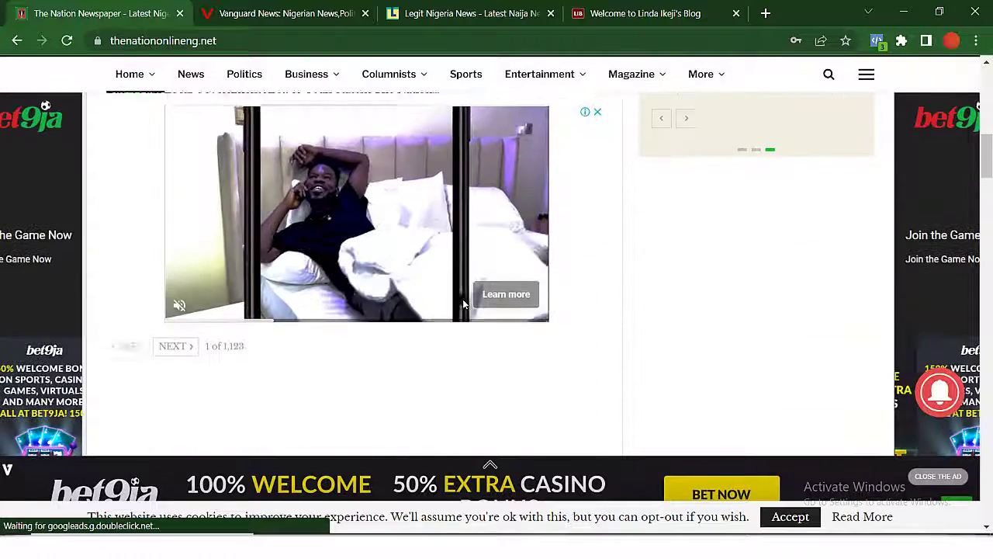
# Go to the workcircle.com.ng/cpanel login page in a new tab.
pyautogui.click(766, 12)
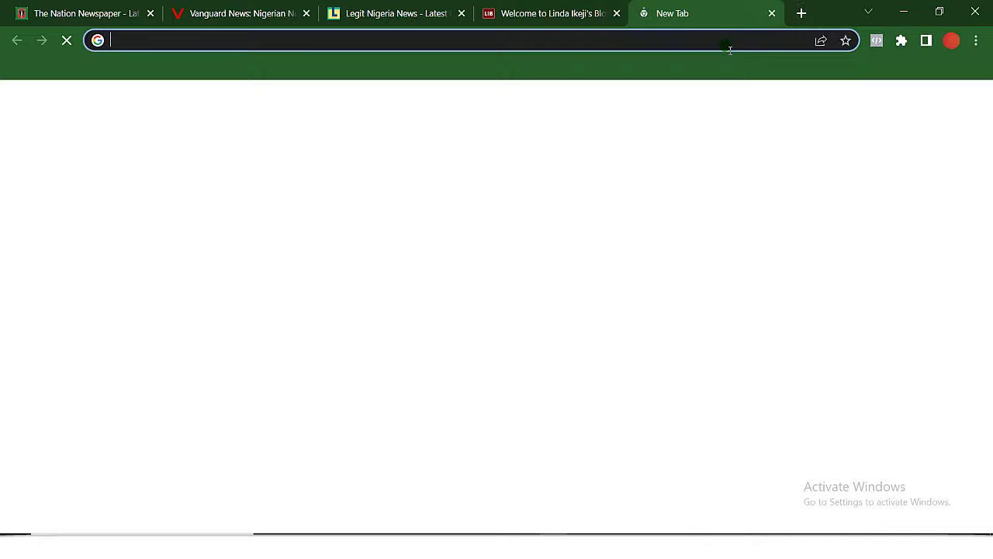
pyautogui.click(729, 48)
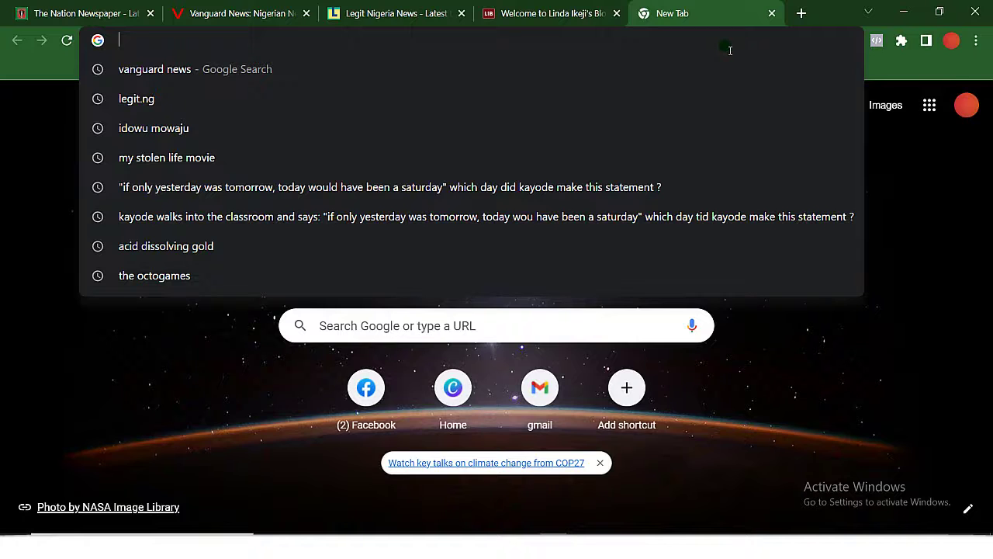
pyautogui.write('work')
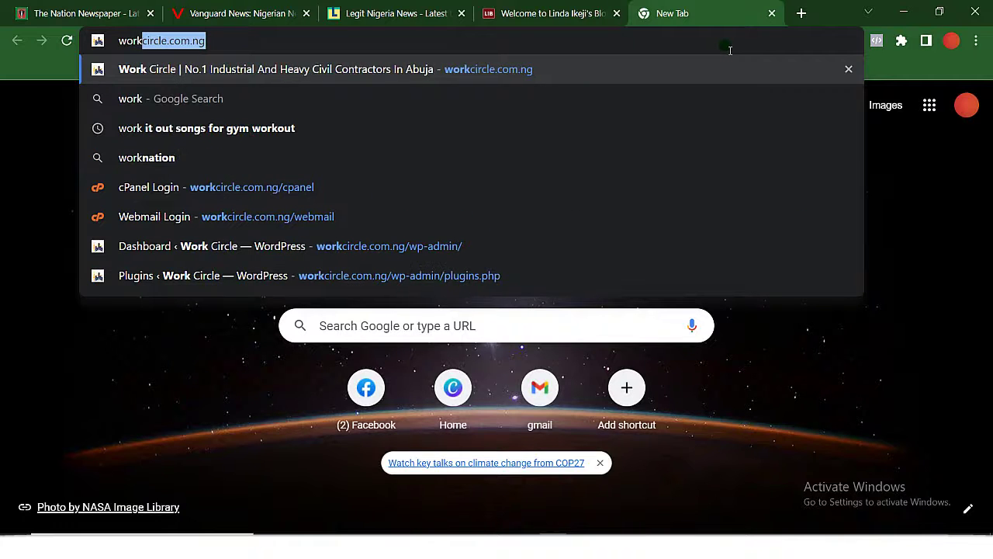
pyautogui.press('Right')
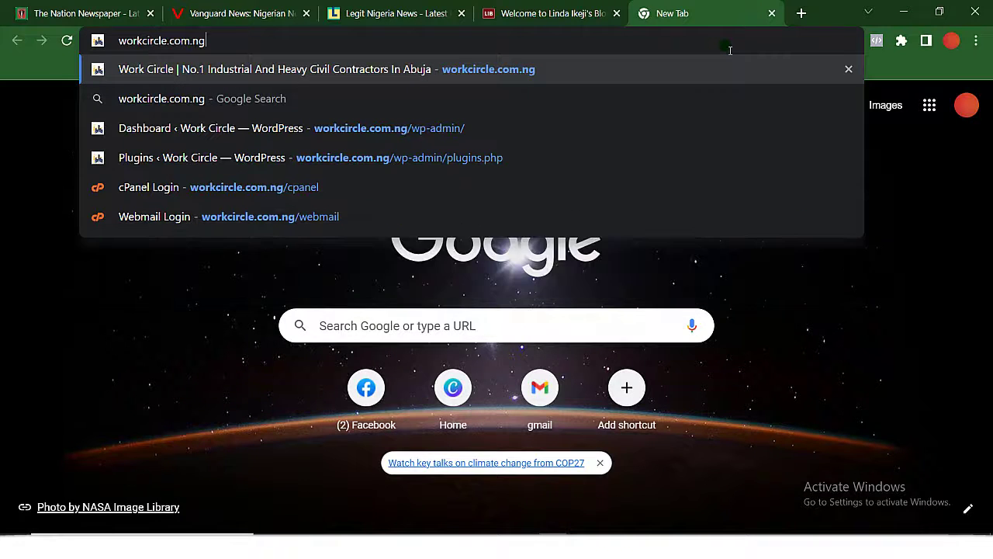
pyautogui.write('/cpan')
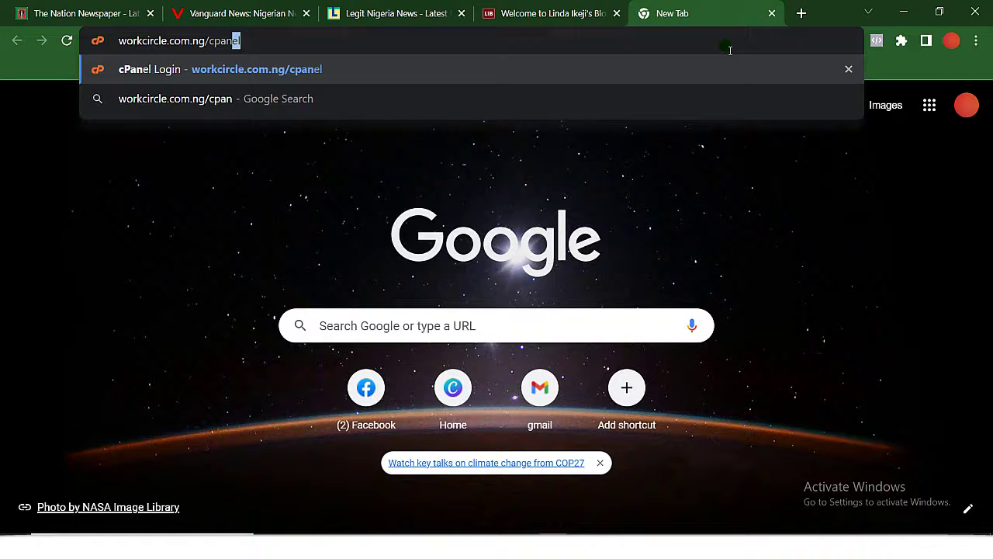
pyautogui.press('Right')
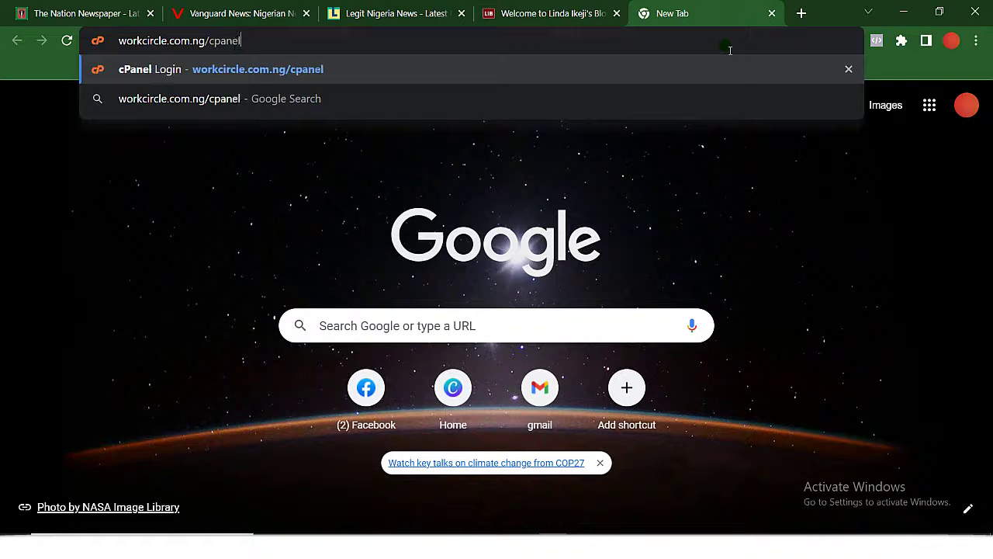
pyautogui.press('Return')
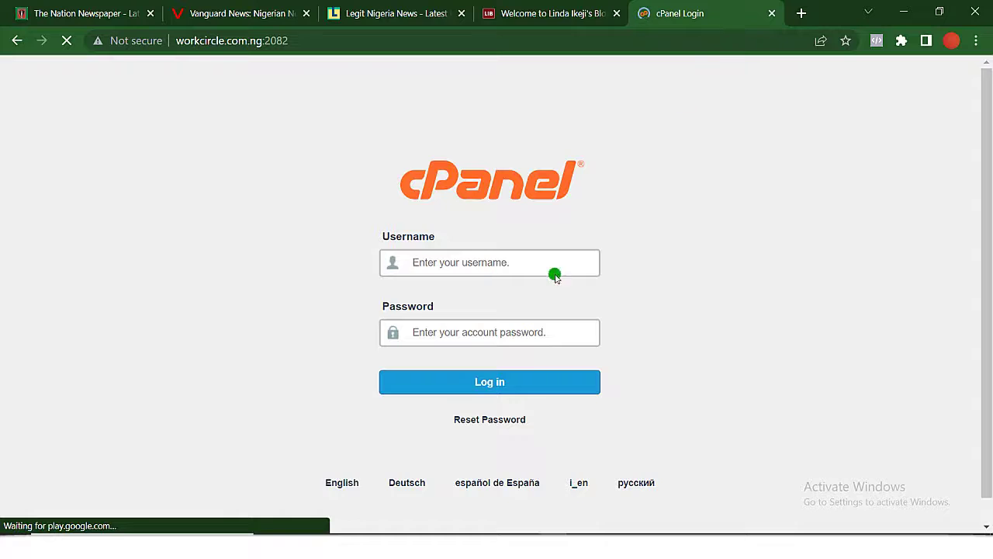
# Log in to cPanel using the saved username and password from autofill.
pyautogui.click(470, 265)
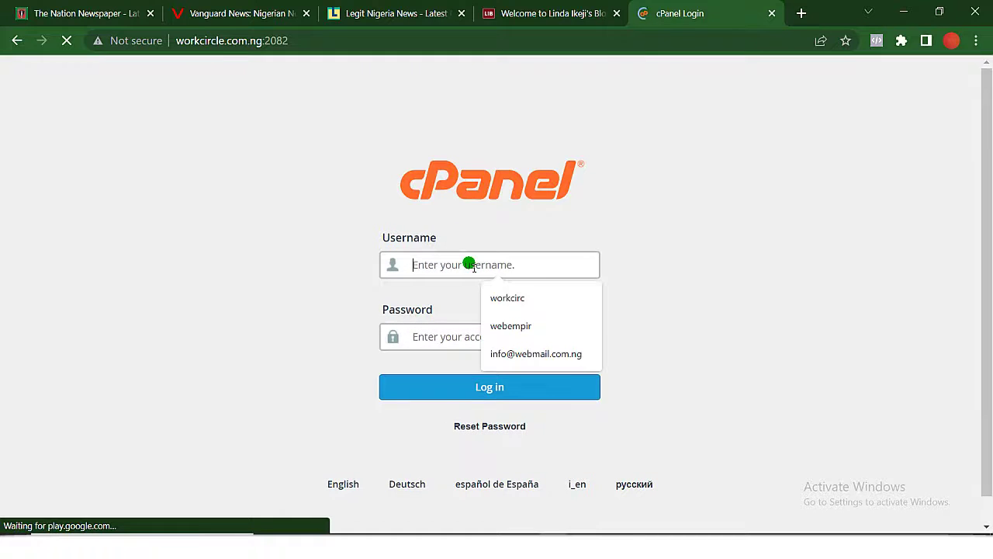
pyautogui.click(508, 308)
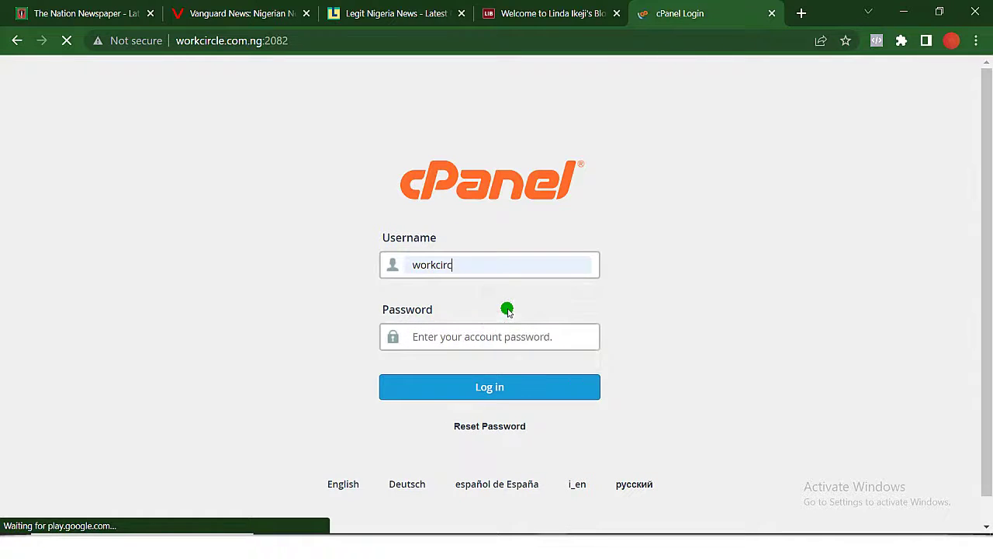
pyautogui.click(481, 343)
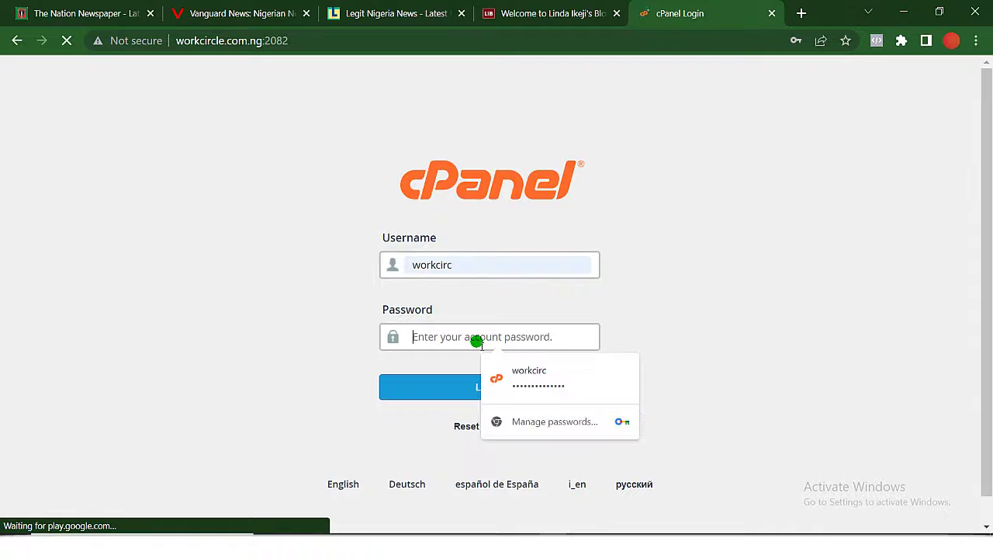
pyautogui.click(507, 370)
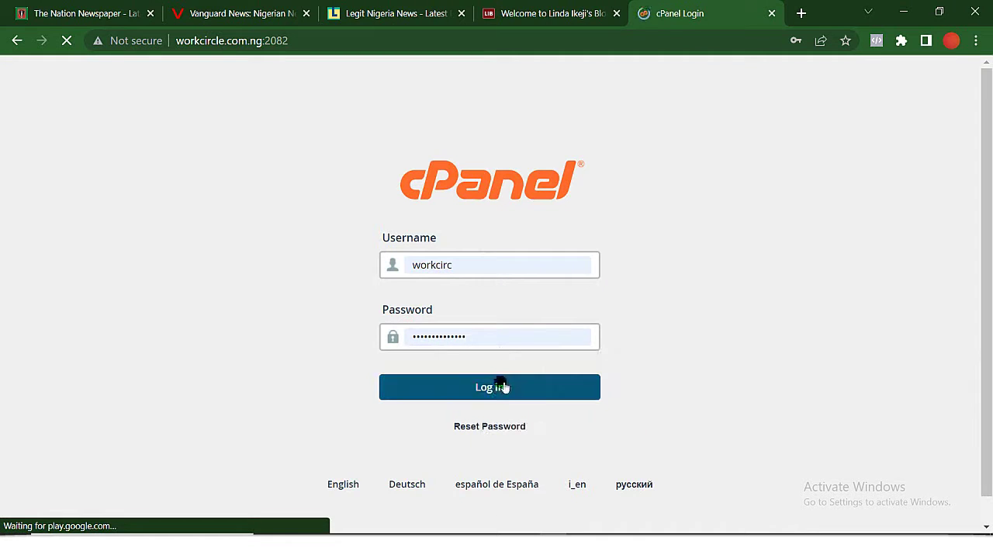
pyautogui.click(502, 392)
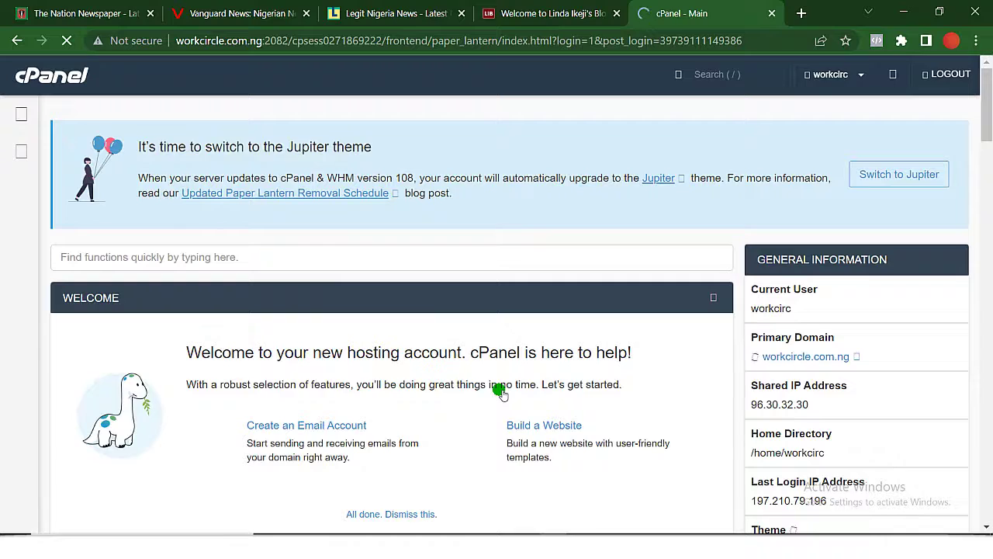
# Load the live workcircle.com.ng site in a new tab beside the cPanel dashboard.
pyautogui.scroll(-4, 562, 389)
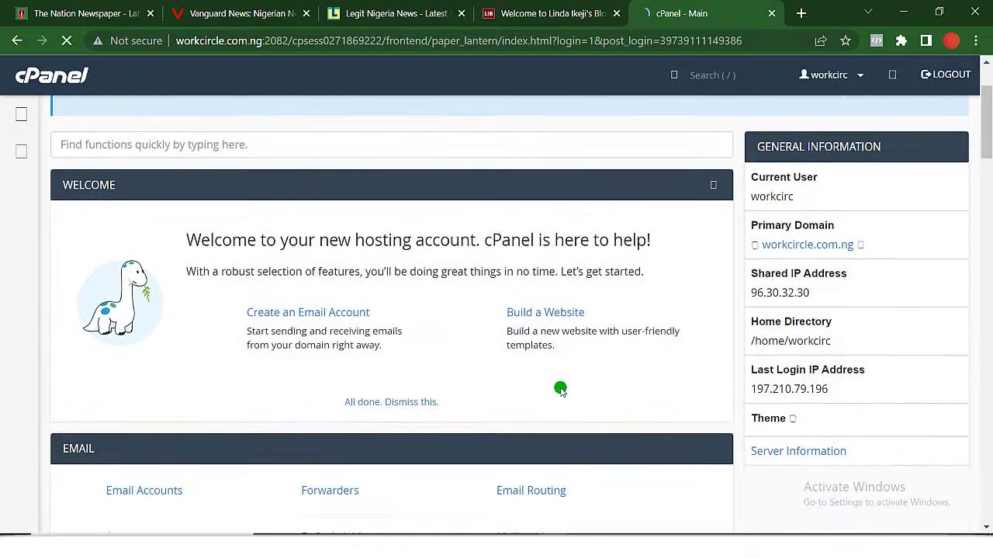
pyautogui.scroll(-5, 563, 389)
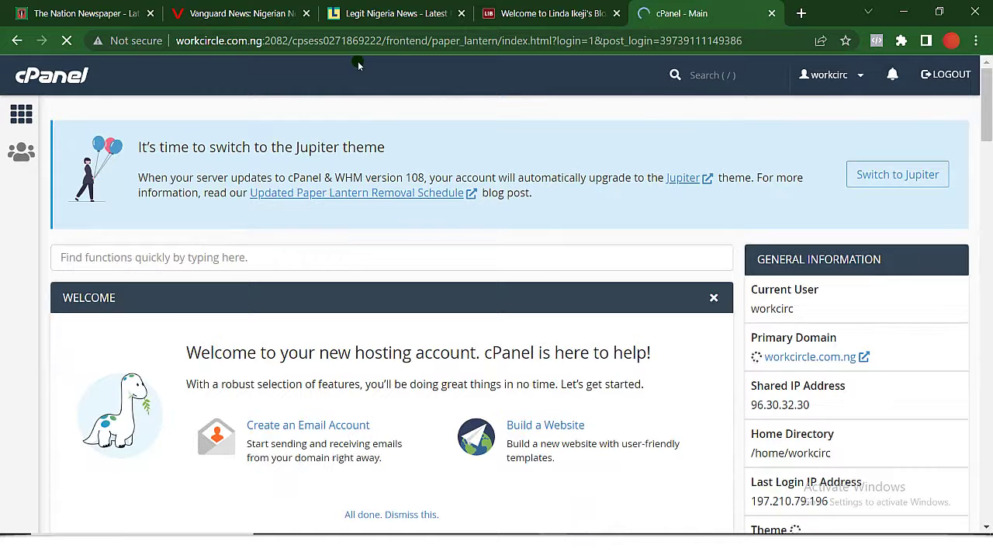
pyautogui.click(800, 12)
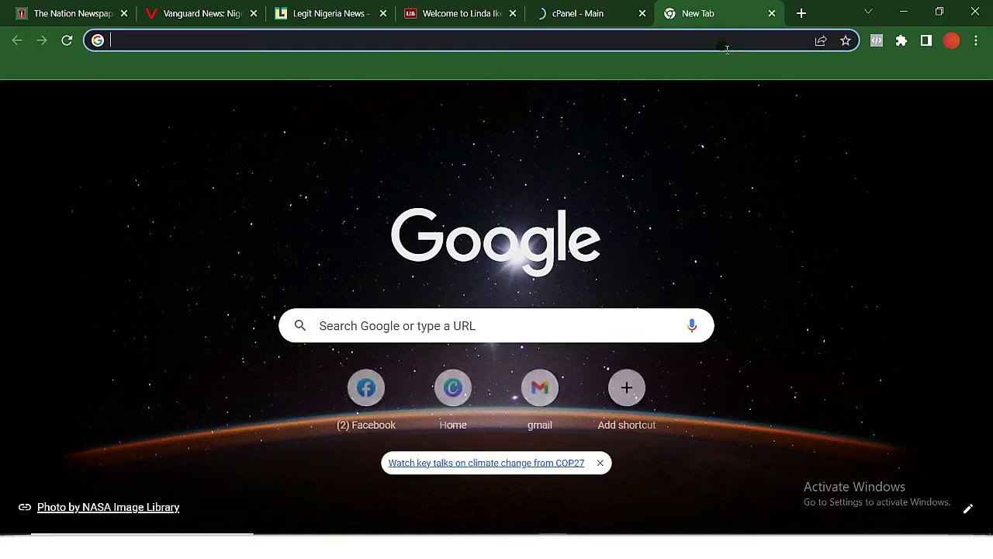
pyautogui.click(725, 44)
pyautogui.write('wo')
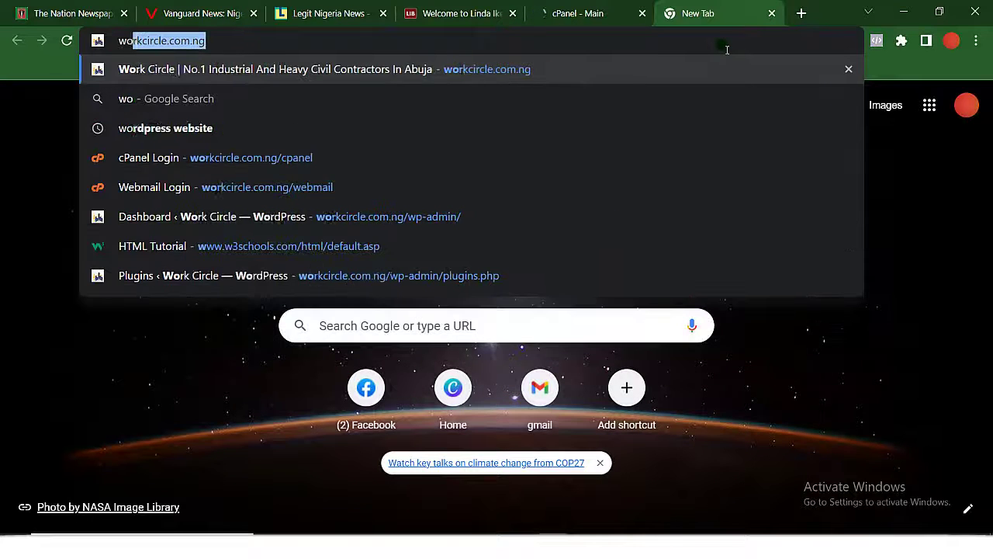
pyautogui.write('rk')
pyautogui.press('Return')
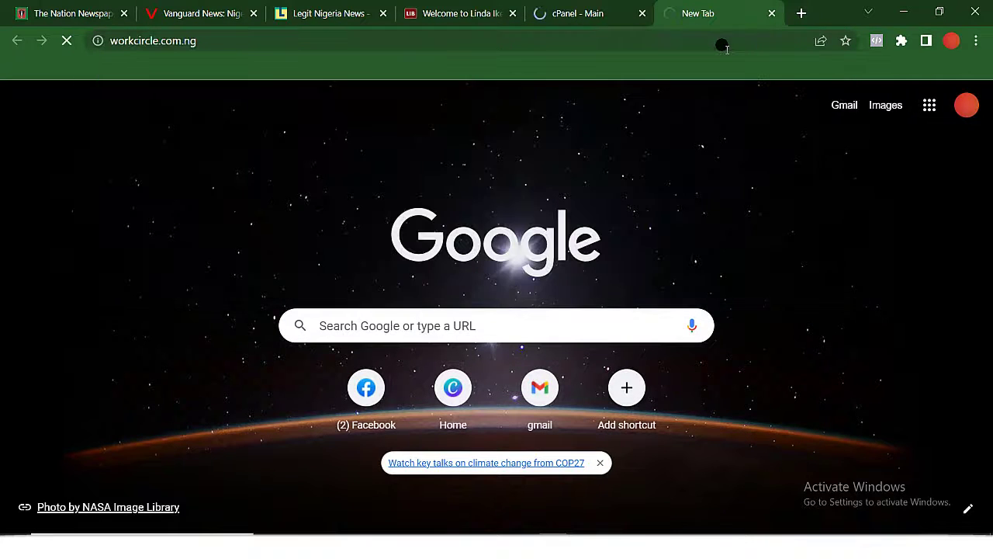
pyautogui.click(564, 11)
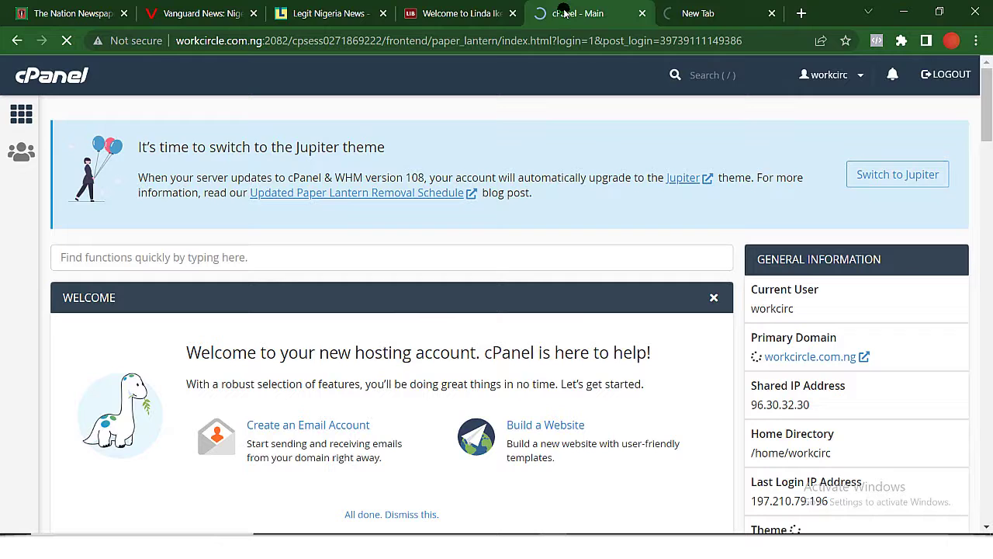
pyautogui.click(690, 12)
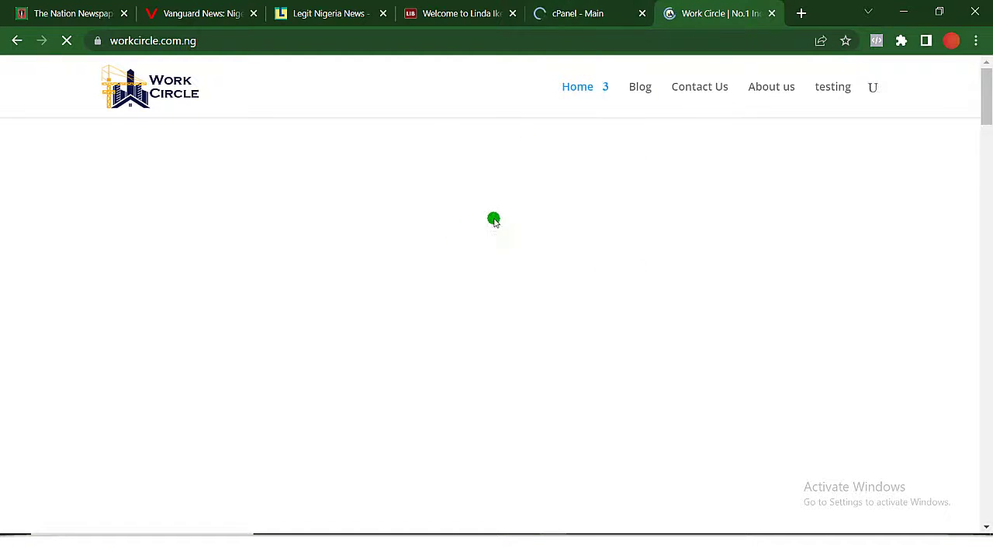
# Scroll through the Work Circle homepage's projects and contact sections, then return to cPanel.
pyautogui.scroll(-15, 554, 221)
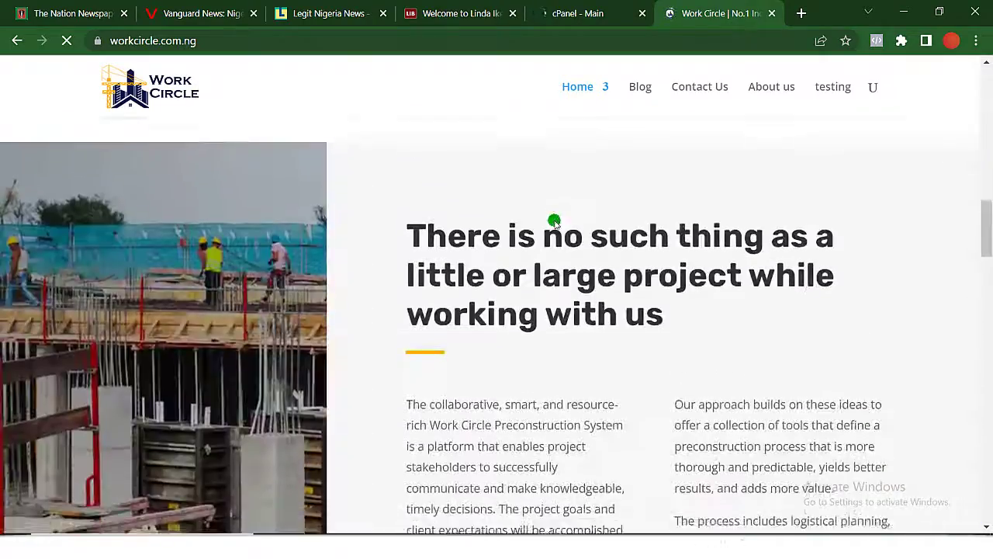
pyautogui.scroll(-10, 554, 222)
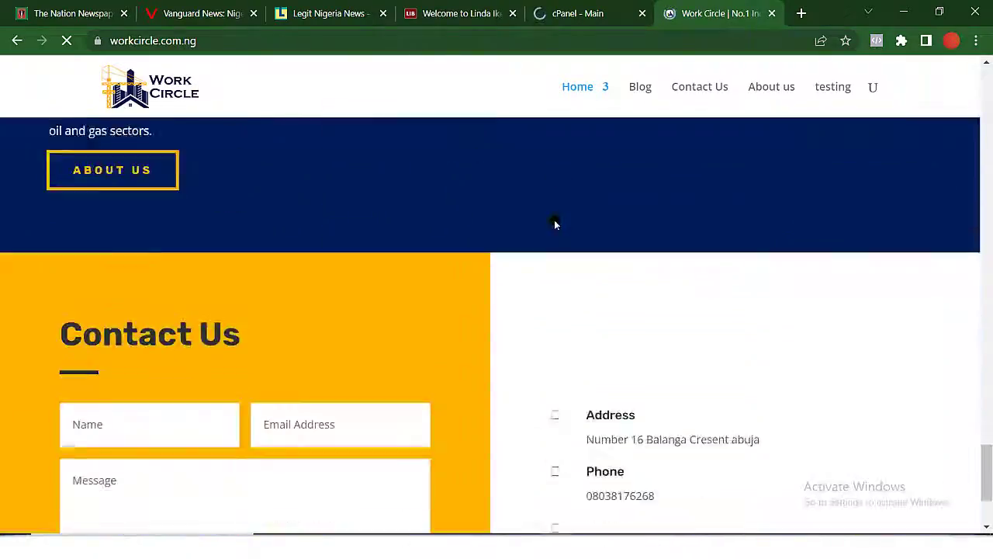
pyautogui.scroll(8, 554, 221)
pyautogui.scroll(-6, 554, 221)
pyautogui.scroll(2, 554, 219)
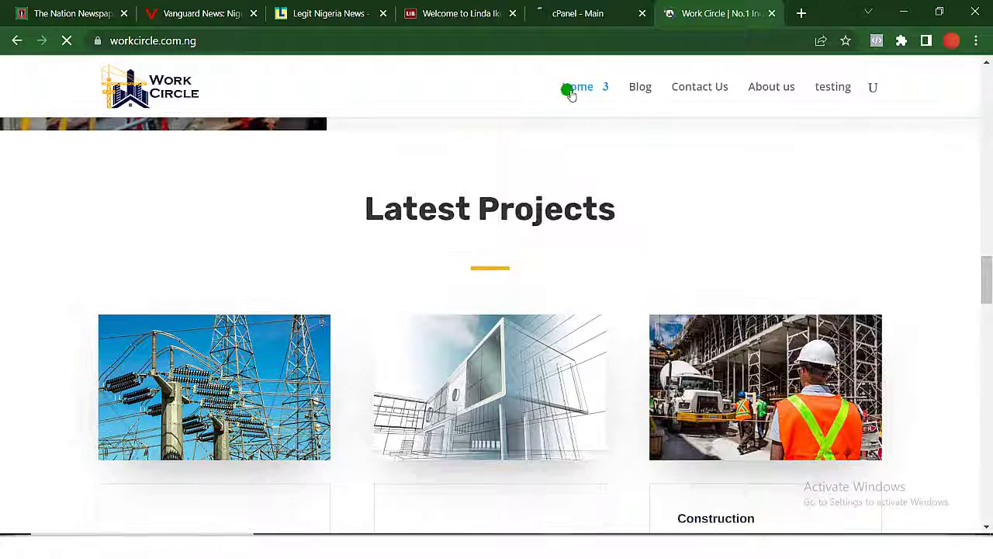
pyautogui.click(575, 19)
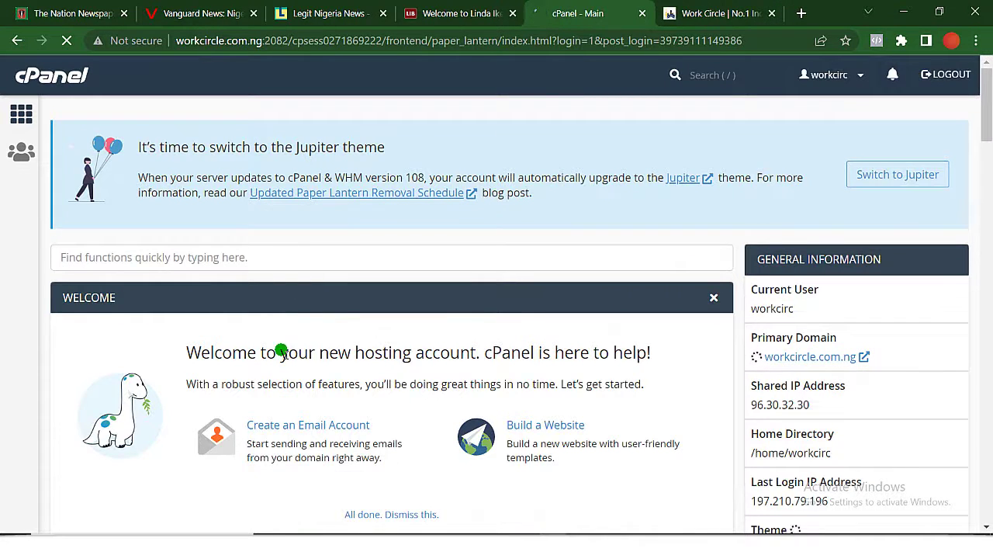
pyautogui.scroll(-10, 282, 348)
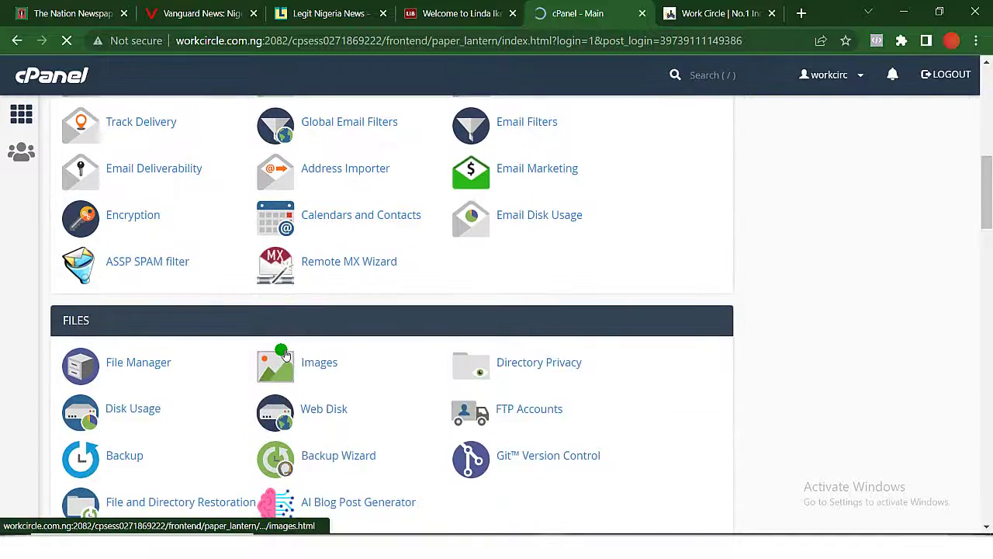
pyautogui.scroll(-5, 284, 353)
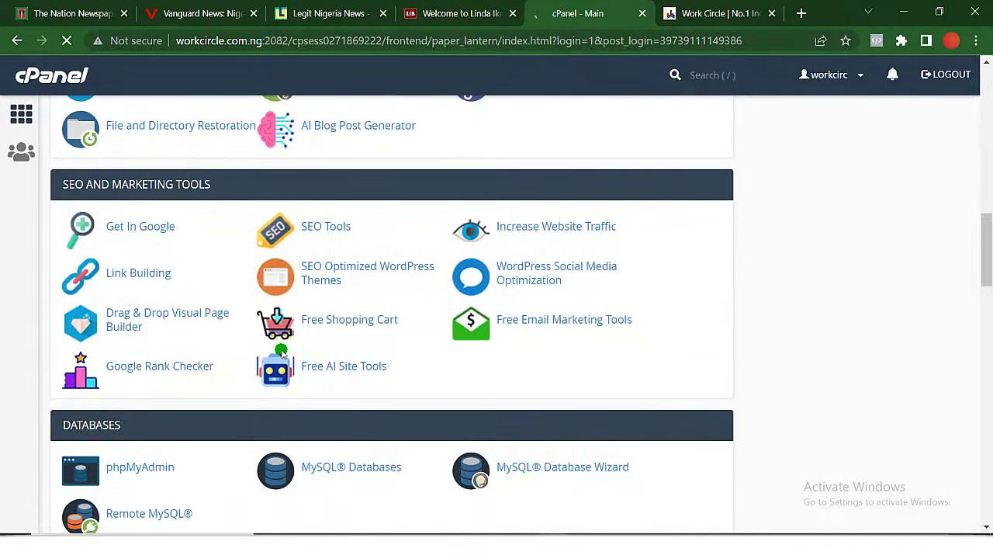
pyautogui.scroll(-4, 283, 353)
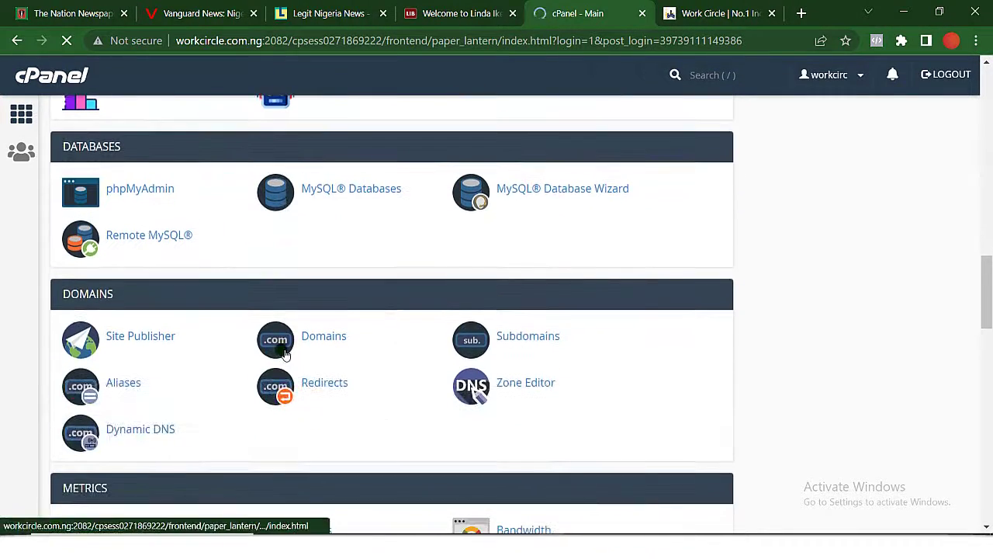
pyautogui.scroll(-2, 283, 351)
pyautogui.click(526, 265)
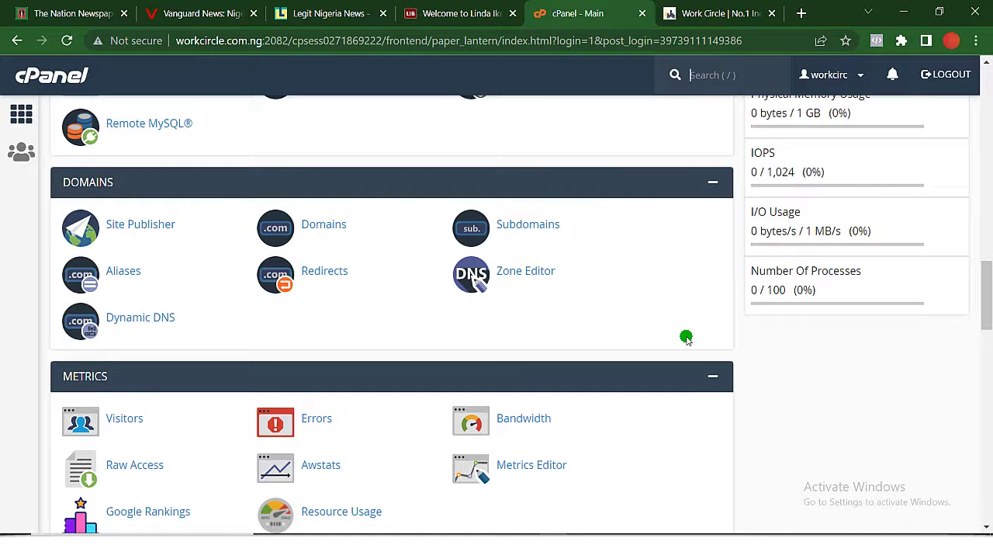
# Scroll the cPanel dashboard to find Subdomains under the Domains section.
pyautogui.scroll(1, 686, 337)
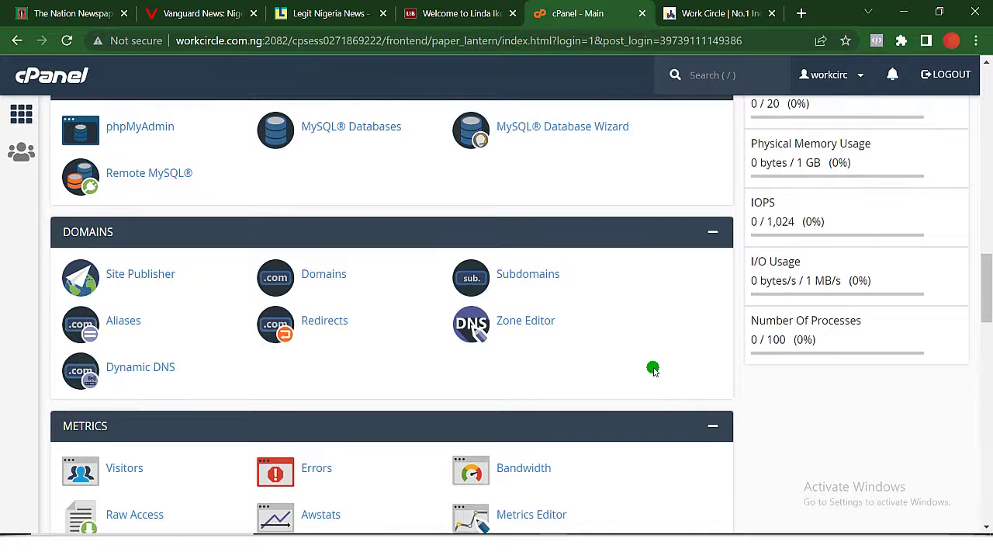
pyautogui.scroll(2, 654, 370)
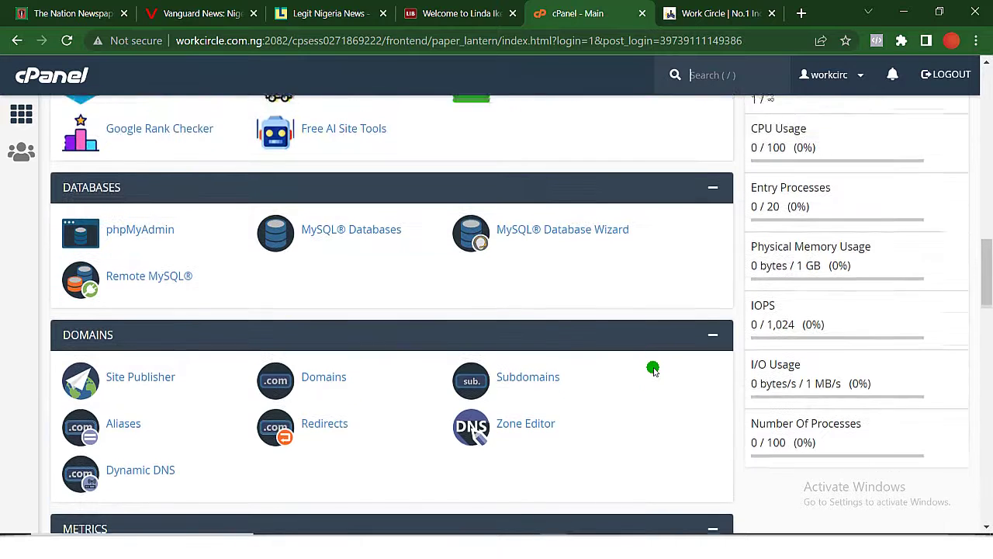
pyautogui.scroll(1, 656, 371)
pyautogui.scroll(2, 655, 371)
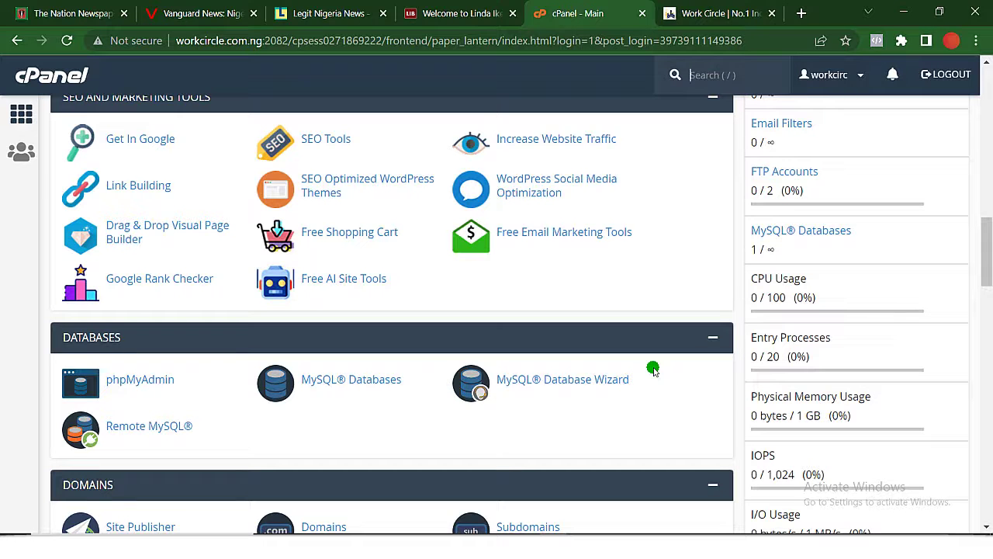
pyautogui.scroll(-5, 653, 370)
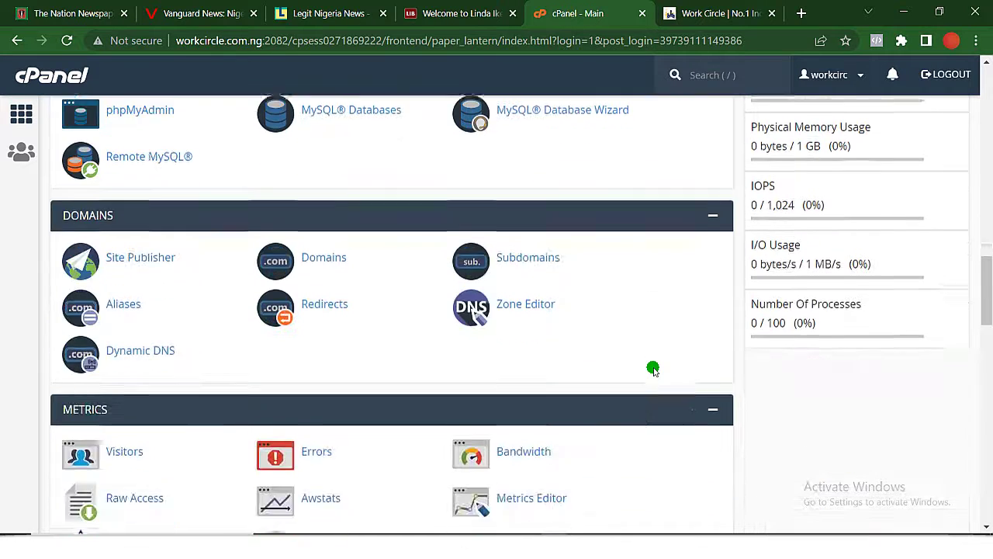
pyautogui.scroll(-6, 607, 397)
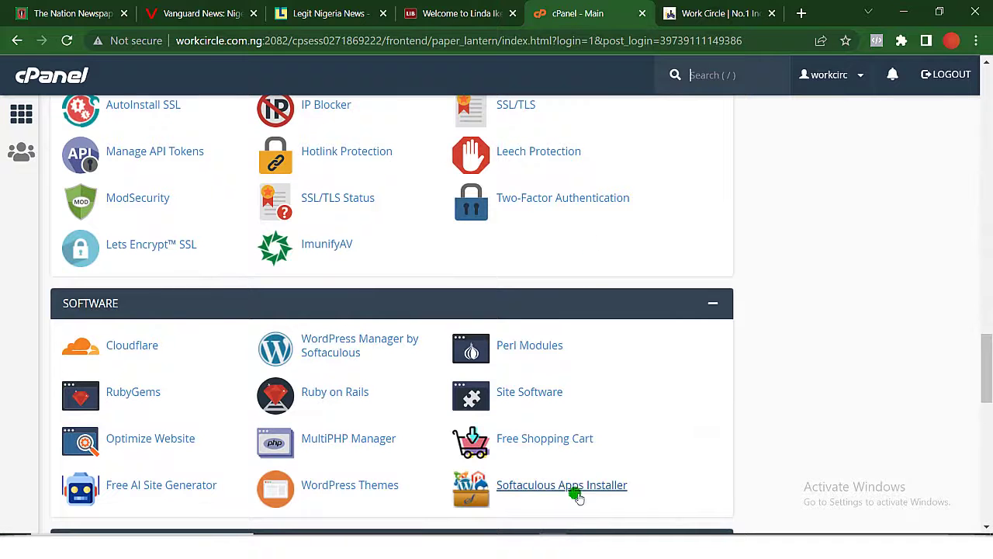
pyautogui.scroll(15, 572, 276)
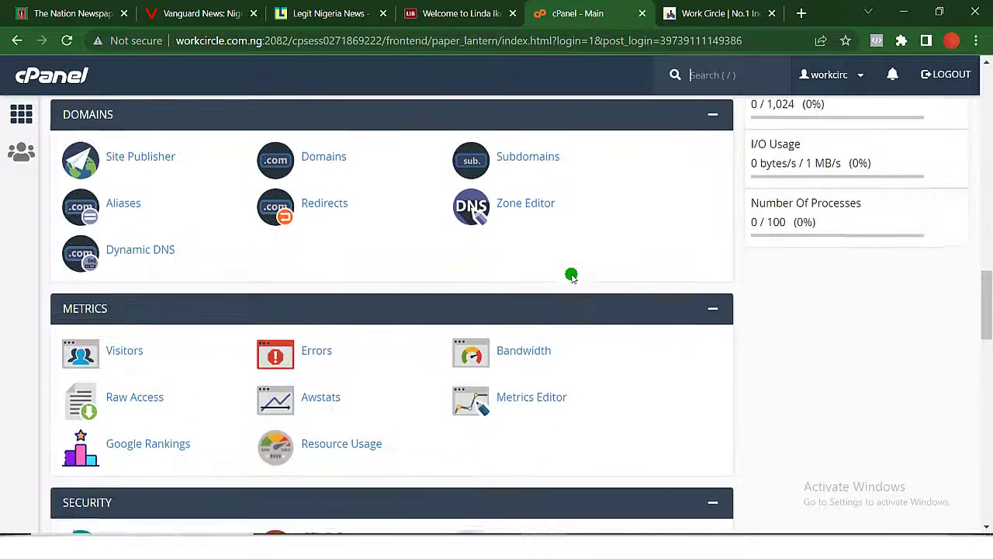
pyautogui.scroll(7, 572, 276)
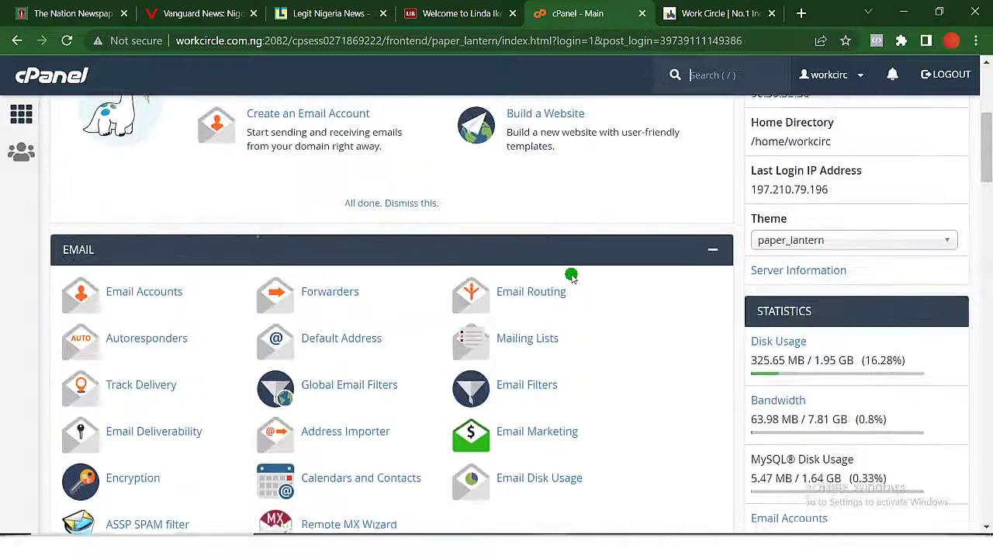
pyautogui.scroll(-10, 571, 276)
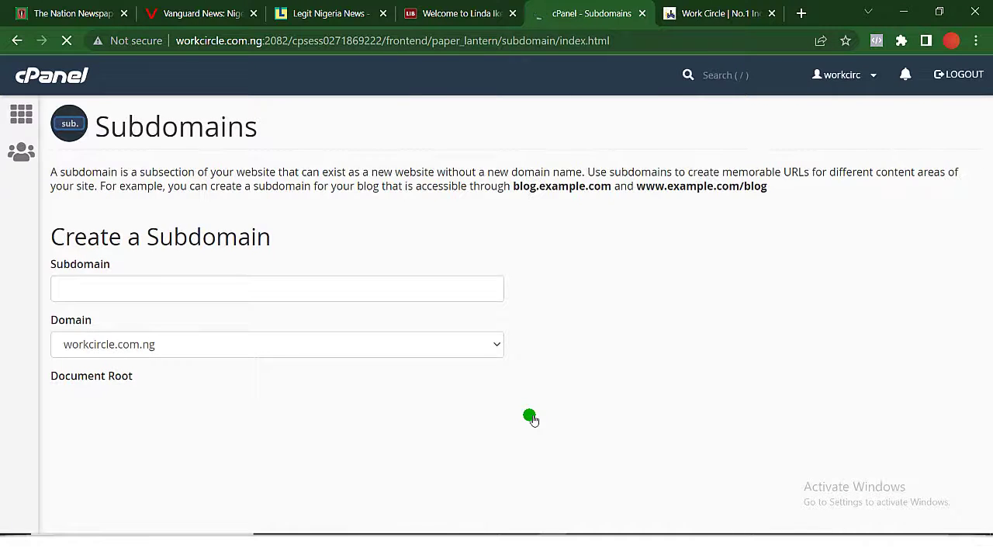
# Create the 'blog' subdomain of workcircle.com.ng.
pyautogui.click(91, 293)
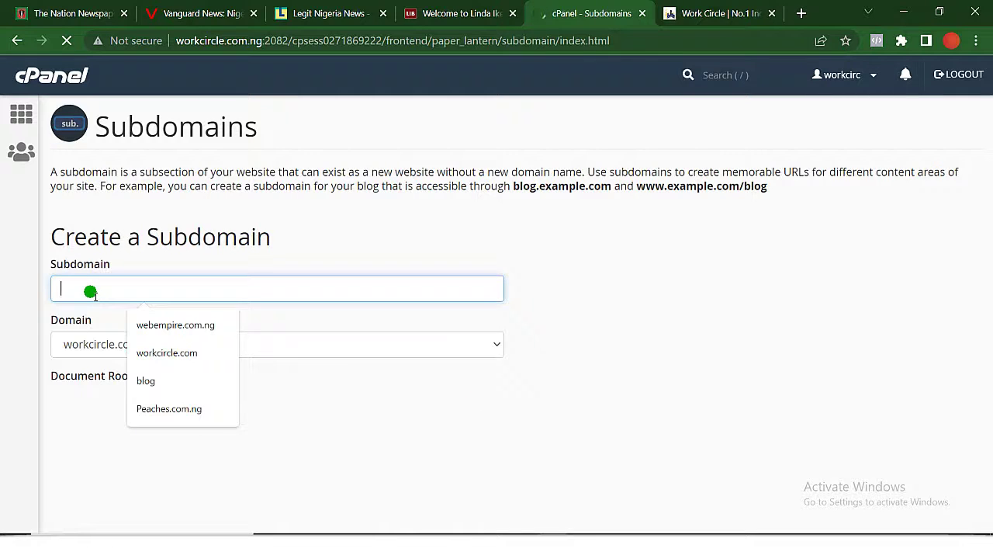
pyautogui.write('blog')
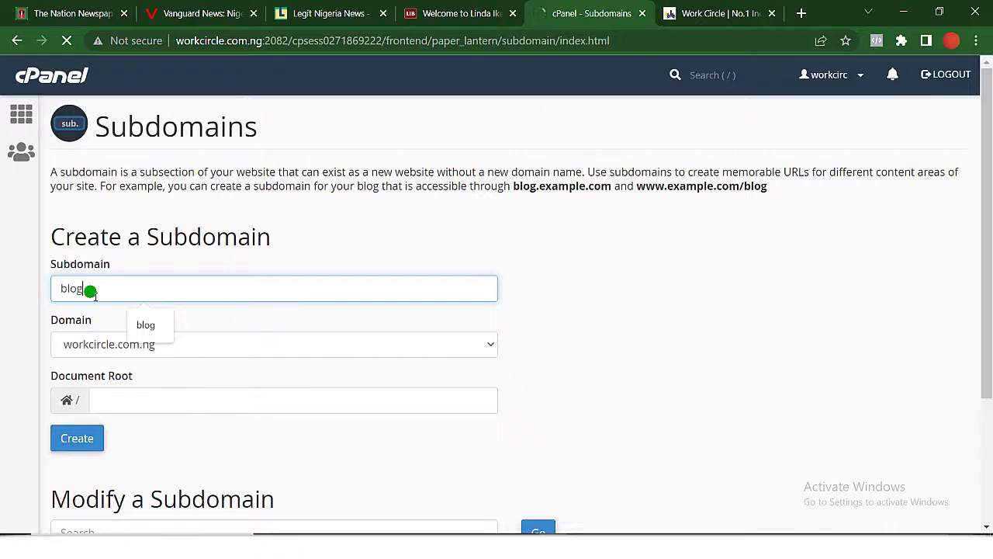
pyautogui.click(145, 324)
pyautogui.scroll(-1, 111, 412)
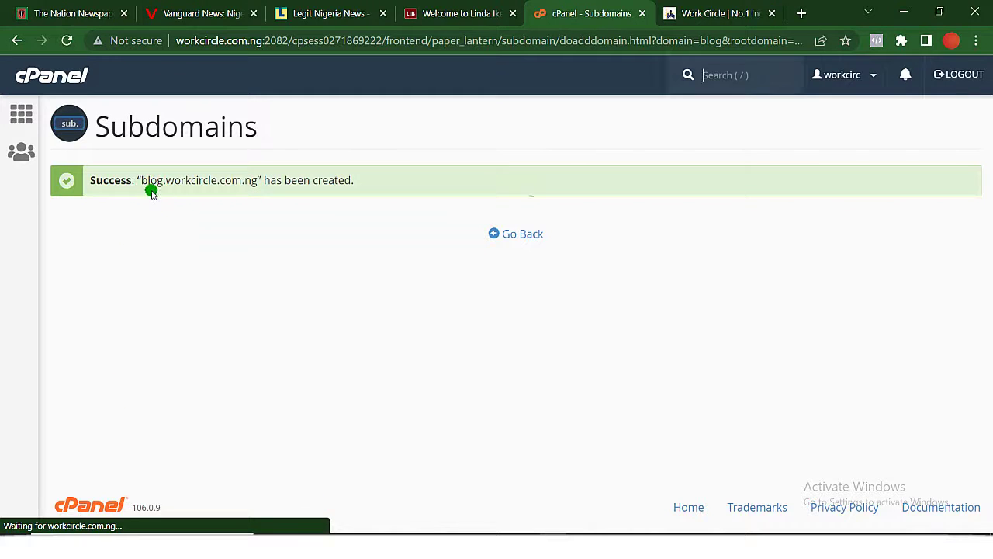
# Confirm blog.workcircle.com.ng appears in the subdomain list, then return to cPanel home.
pyautogui.click(515, 234)
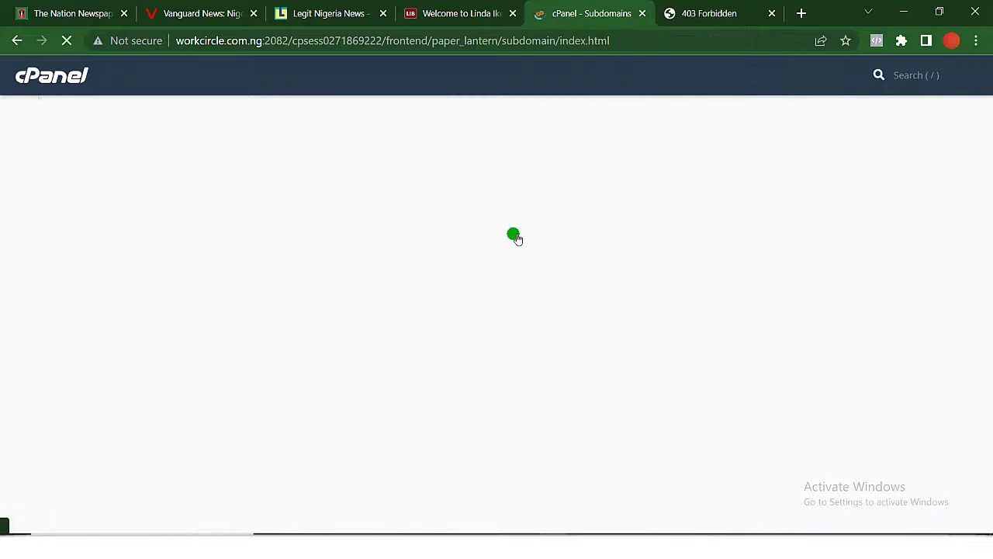
pyautogui.scroll(-3, 545, 311)
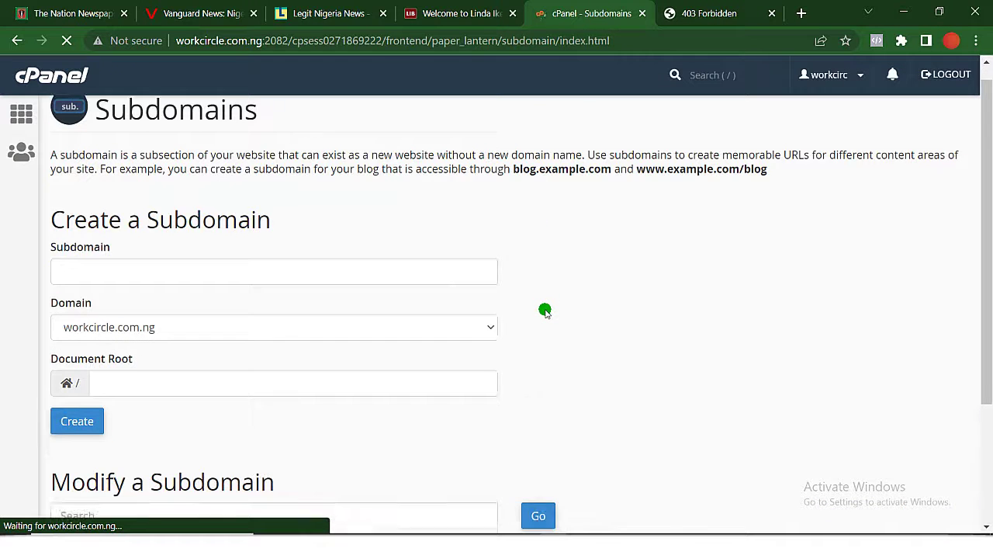
pyautogui.scroll(-1, 545, 311)
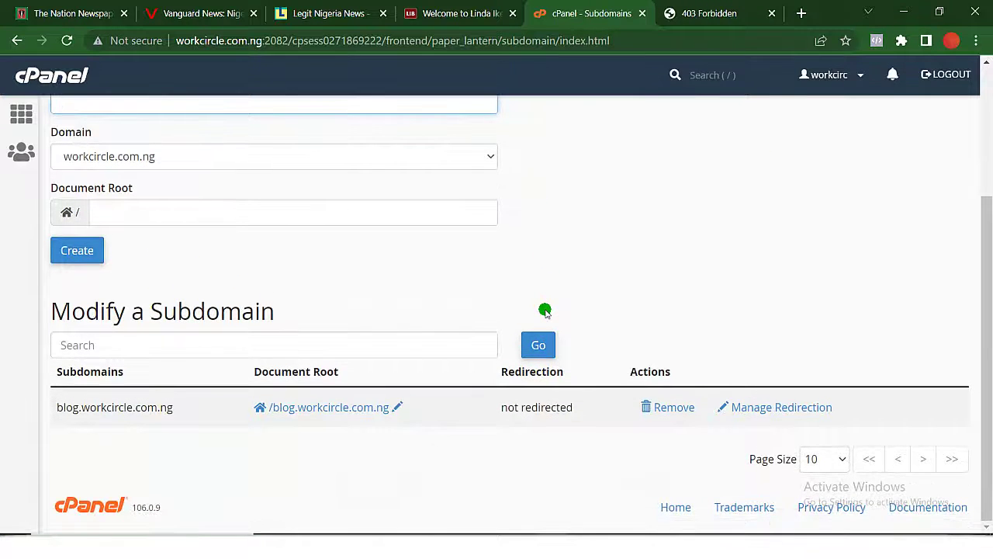
pyautogui.click(16, 109)
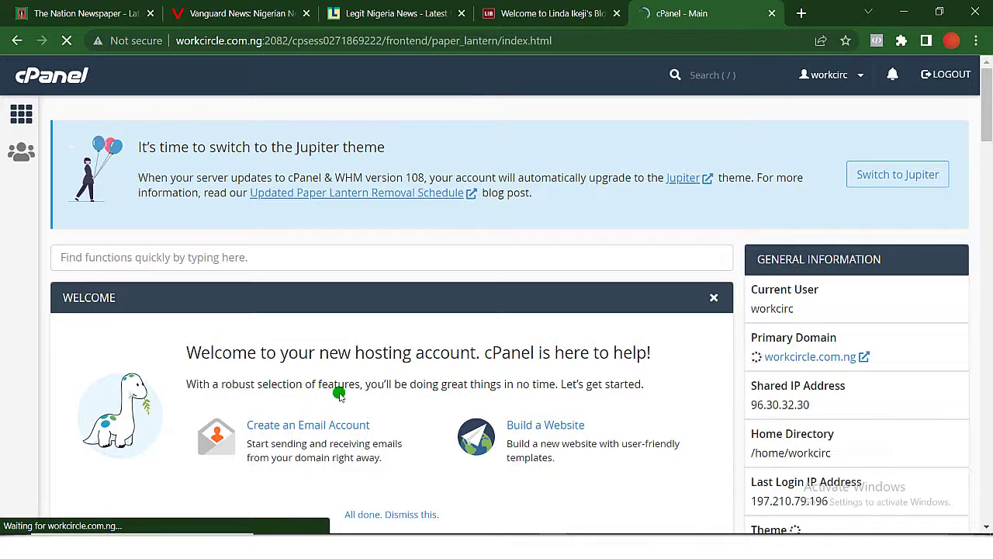
# Scroll down to the Software section and launch Softaculous Apps Installer.
pyautogui.scroll(-3, 339, 395)
pyautogui.scroll(-2, 339, 395)
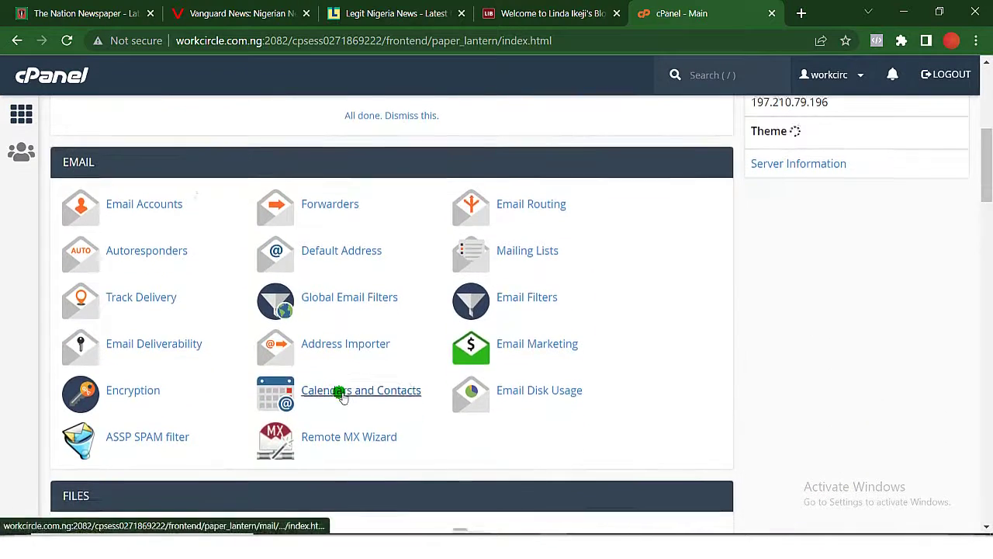
pyautogui.scroll(-2, 339, 395)
pyautogui.scroll(-2, 339, 395)
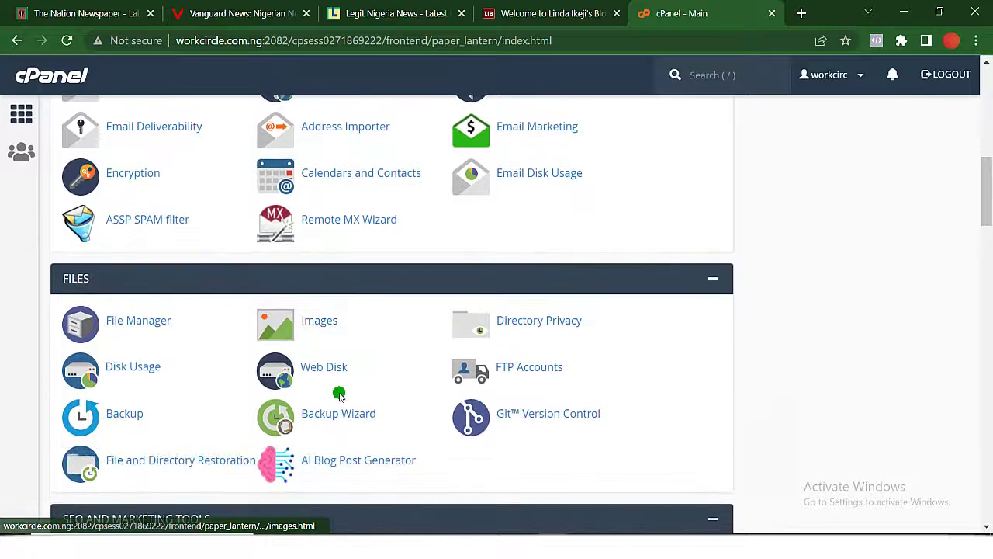
pyautogui.scroll(-5, 339, 378)
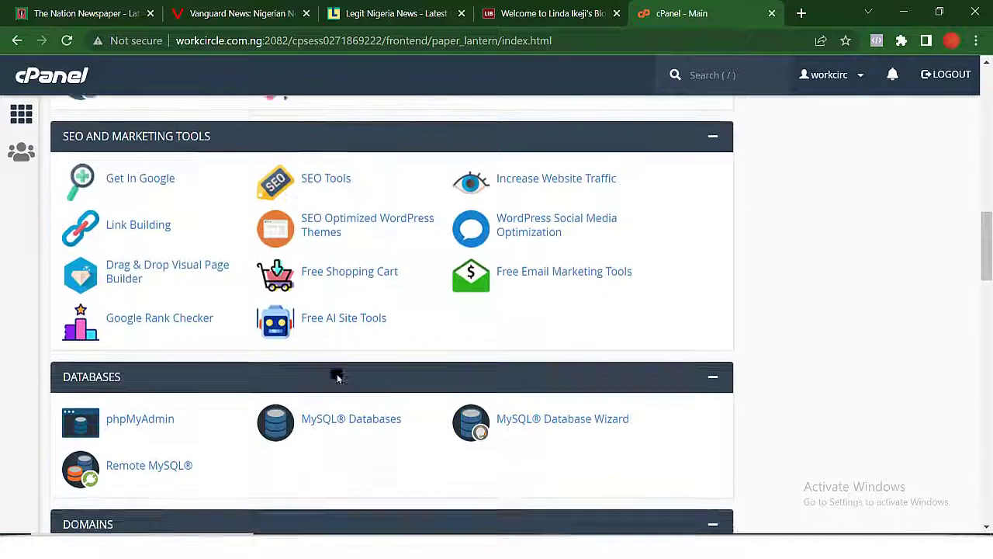
pyautogui.scroll(-1, 339, 378)
pyautogui.scroll(-4, 339, 377)
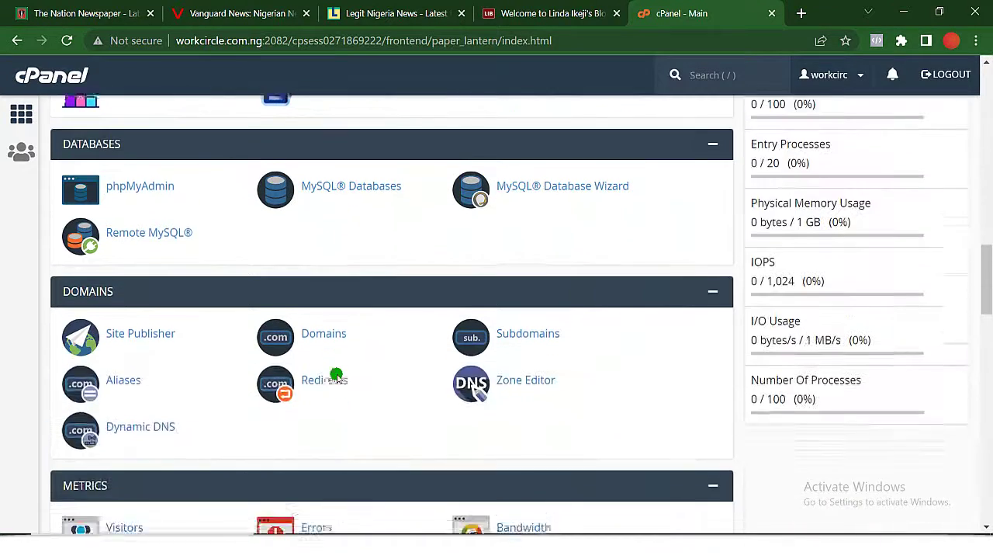
pyautogui.scroll(-4, 338, 375)
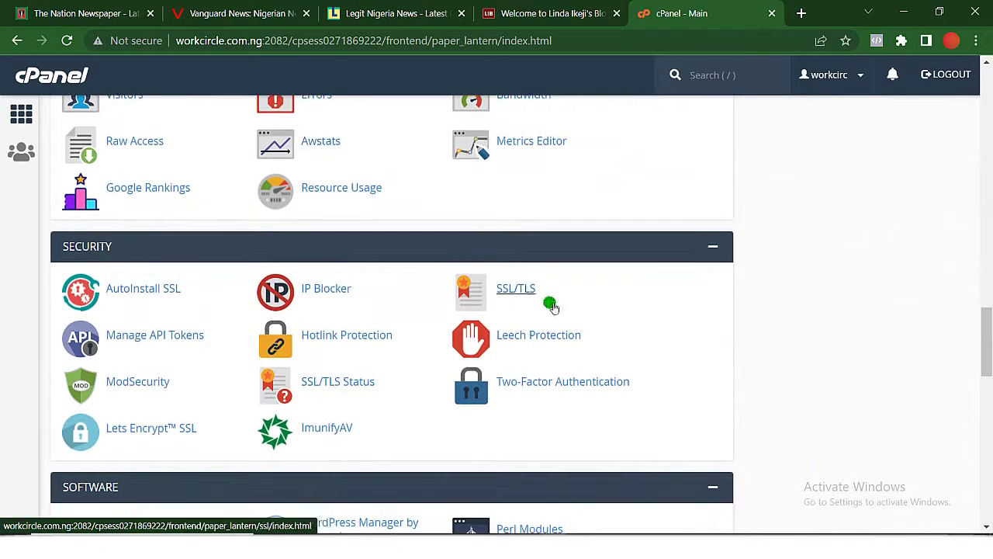
pyautogui.scroll(-4, 423, 412)
pyautogui.click(528, 349)
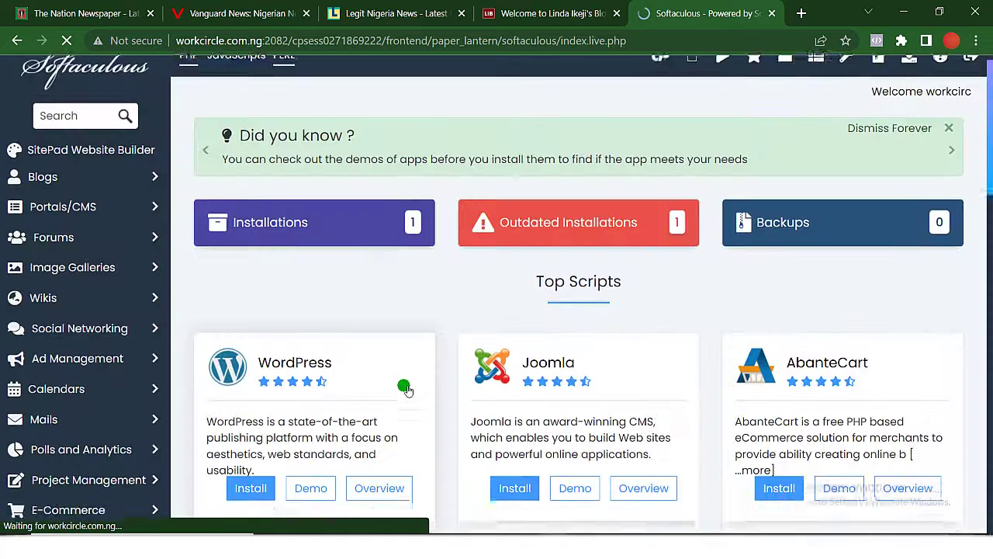
pyautogui.scroll(-1, 406, 381)
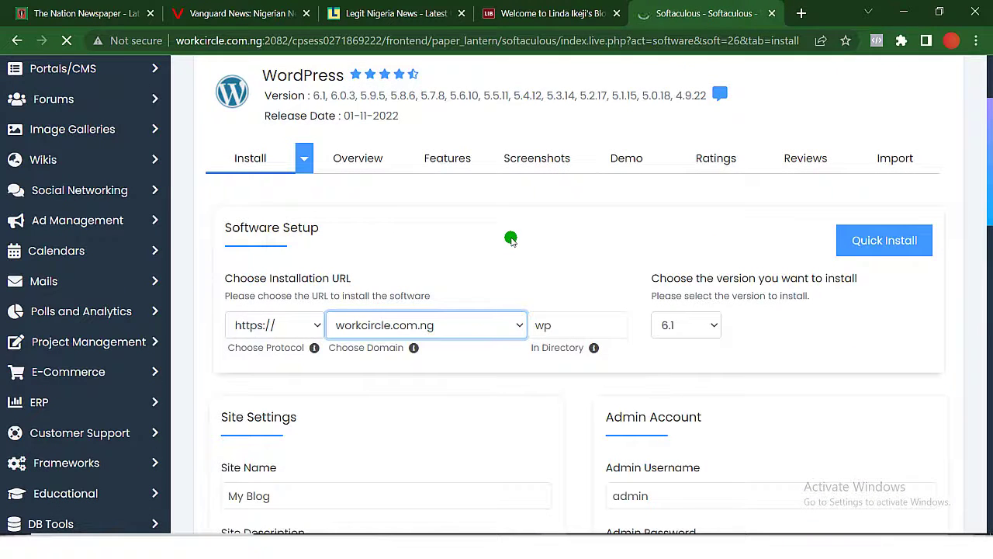
# Try blog.workcircle.com.ng as the install domain, then settle on workcircle.com.ng.
pyautogui.scroll(-1, 511, 238)
pyautogui.scroll(1, 512, 235)
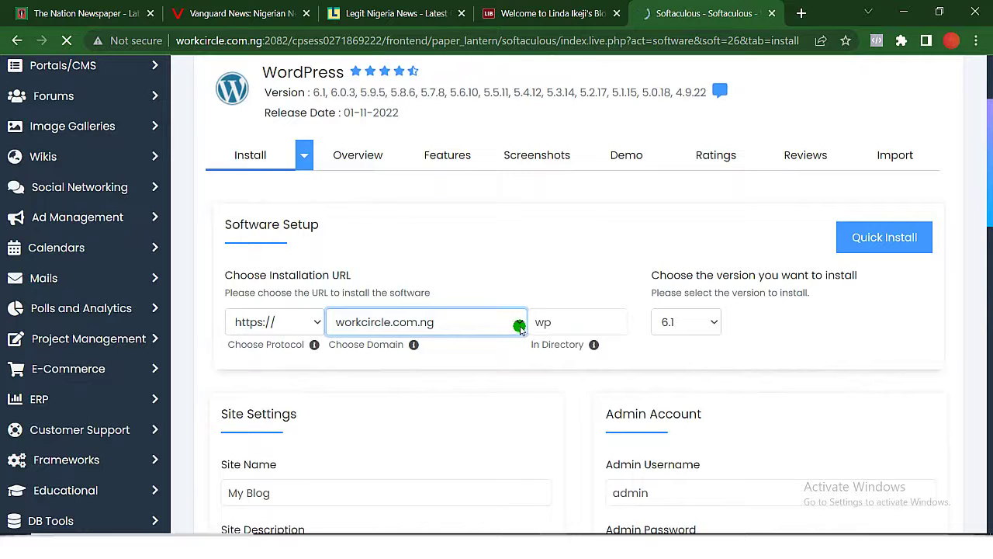
pyautogui.click(520, 327)
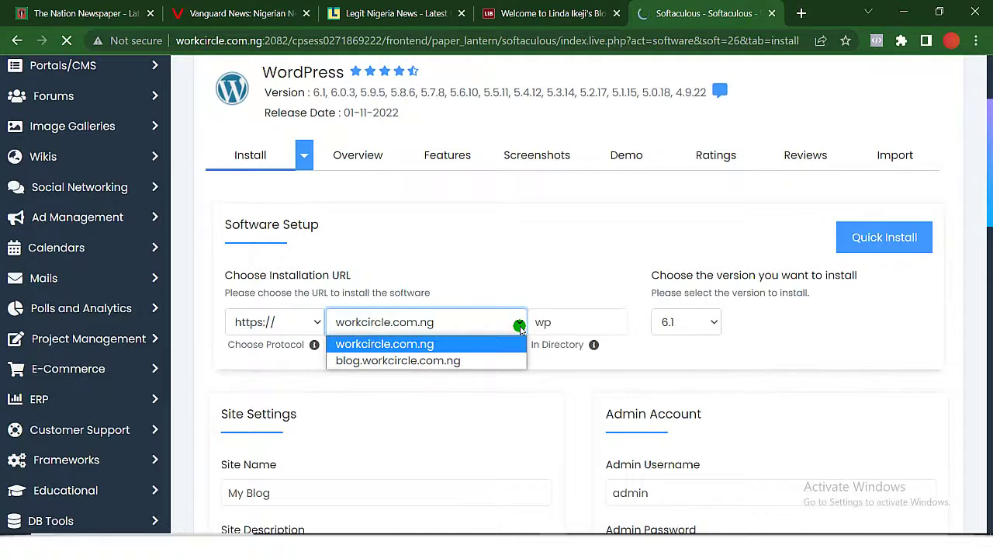
pyautogui.click(463, 361)
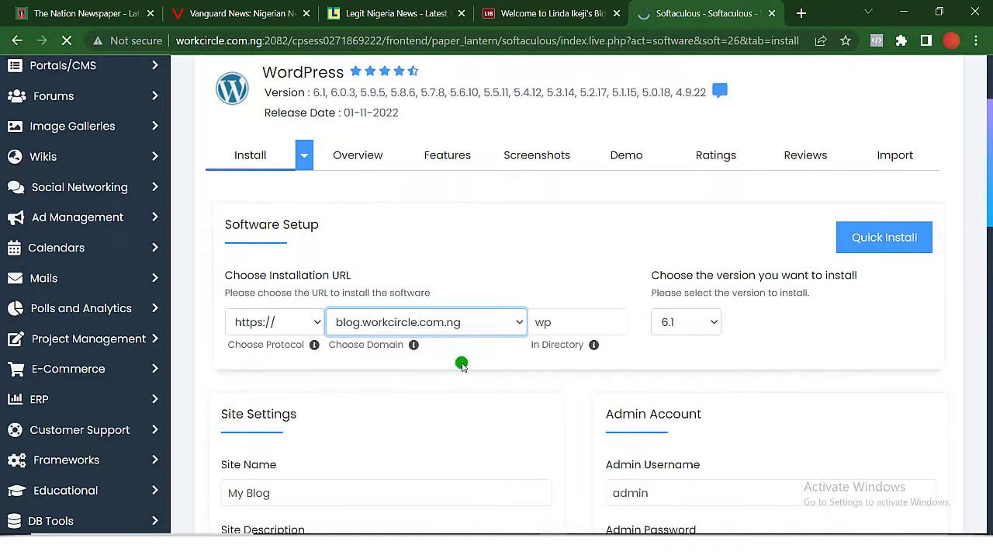
pyautogui.click(537, 326)
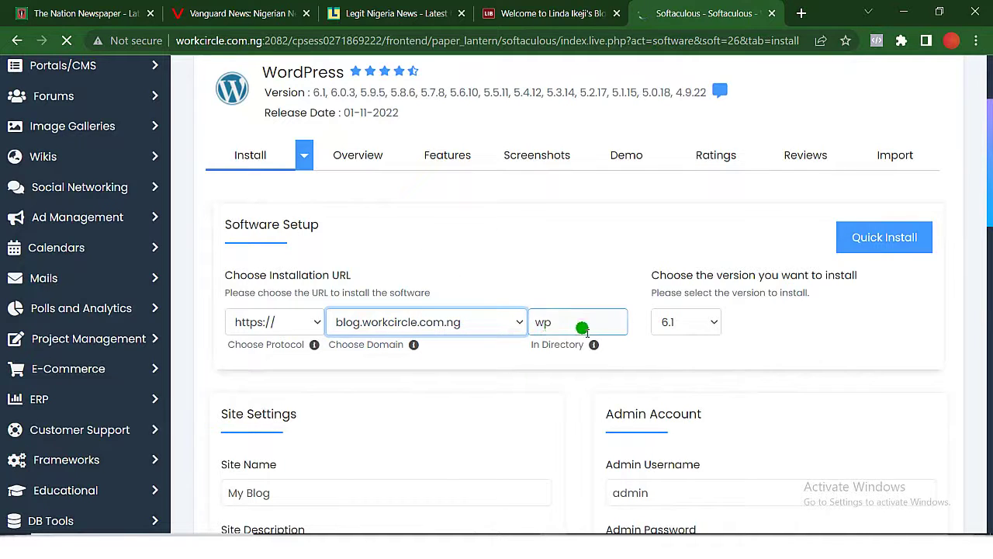
pyautogui.click(521, 321)
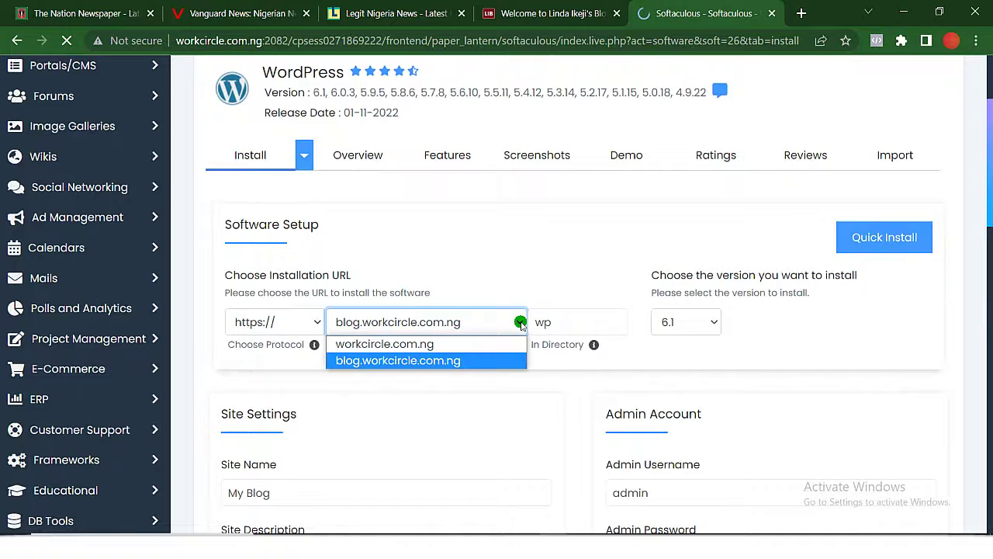
pyautogui.click(474, 344)
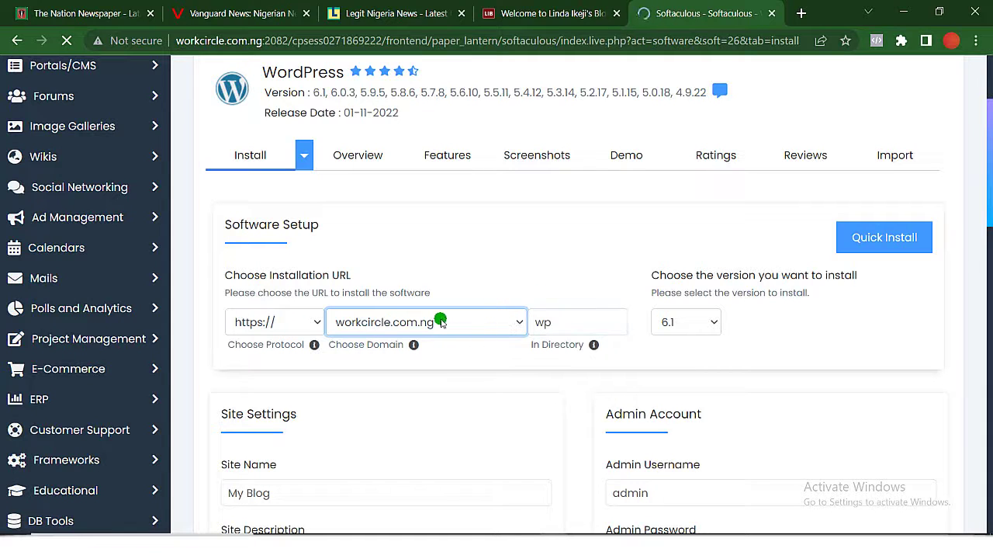
pyautogui.click(438, 320)
pyautogui.click(432, 321)
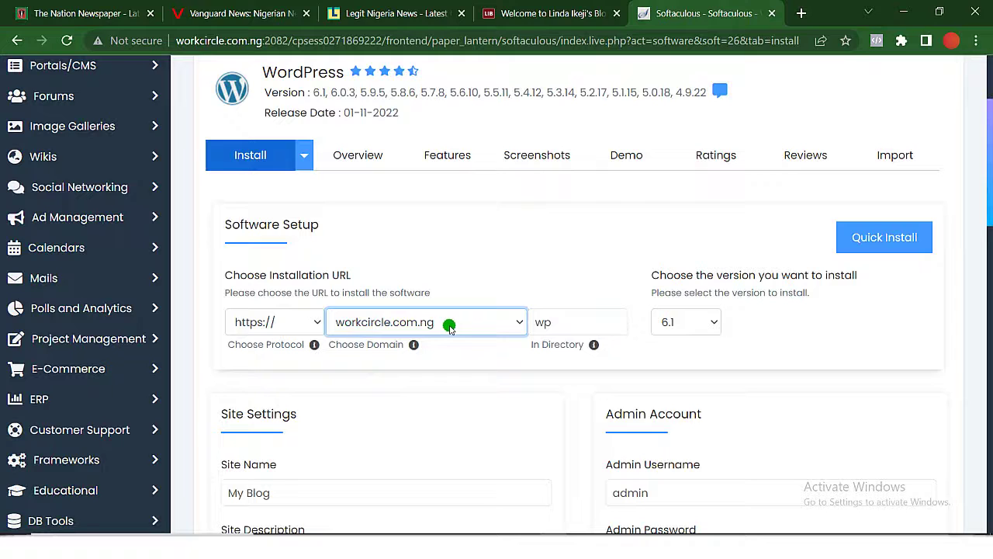
# Clear the default 'wp' from the In Directory field, leaving it blank.
pyautogui.click(564, 321)
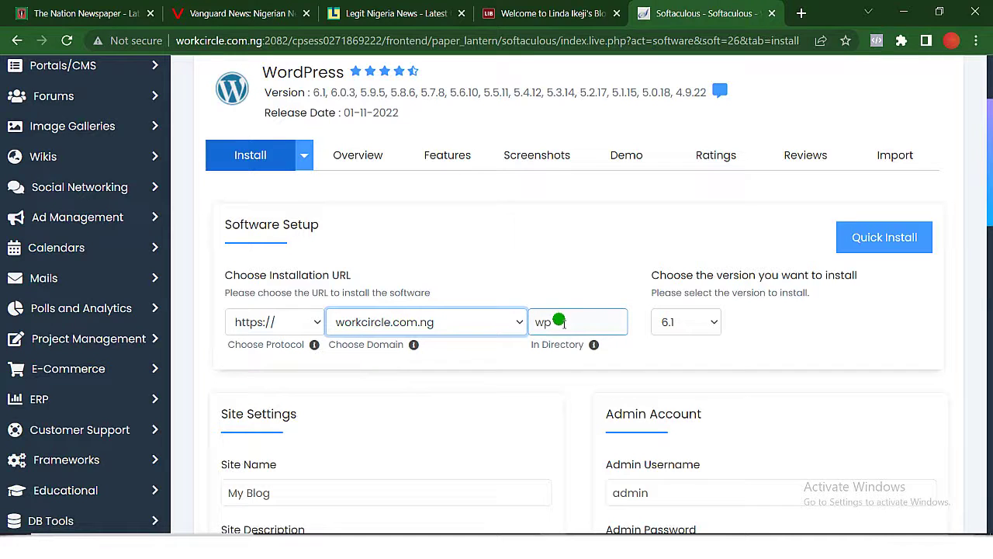
pyautogui.click(548, 342)
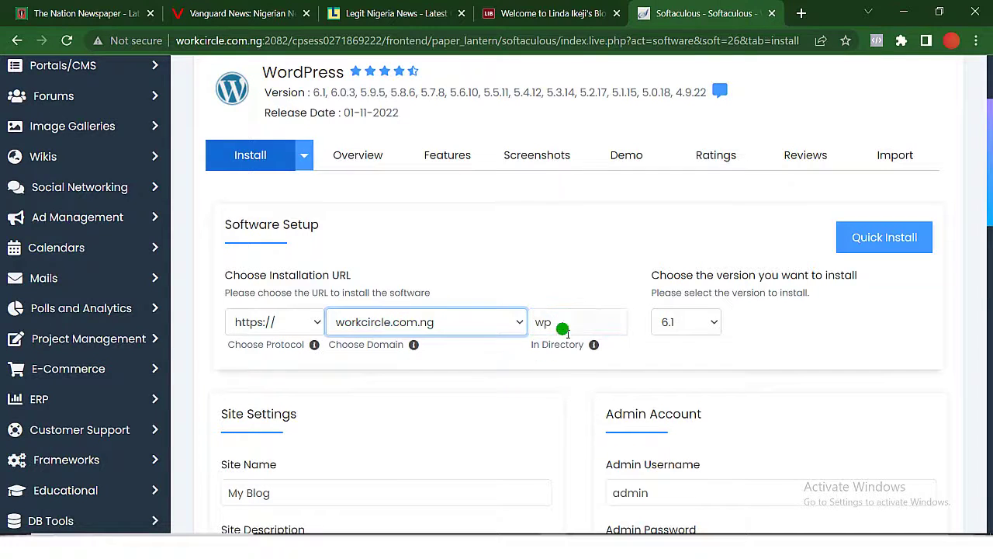
pyautogui.click(565, 324)
pyautogui.press('BackSpace')
pyautogui.press('BackSpace')
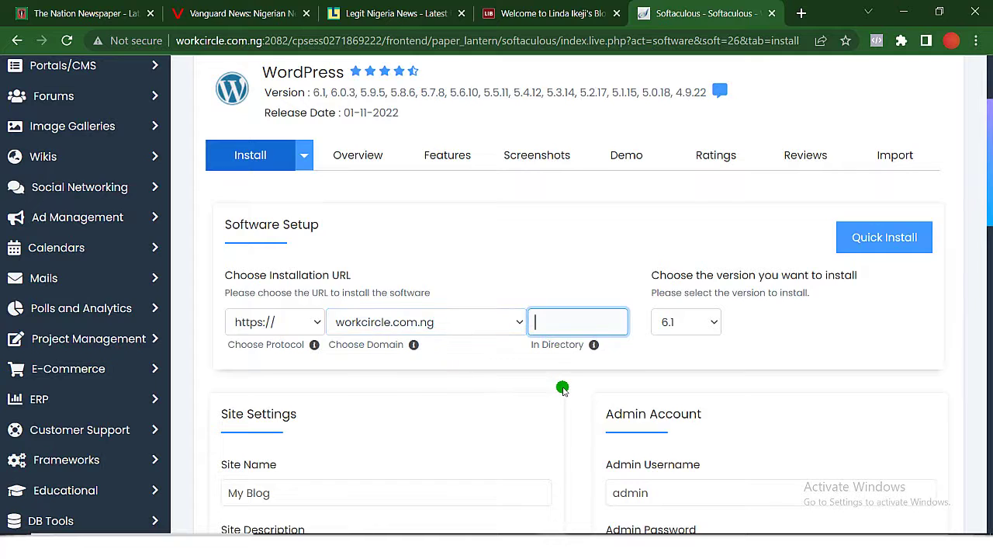
pyautogui.scroll(-6, 563, 390)
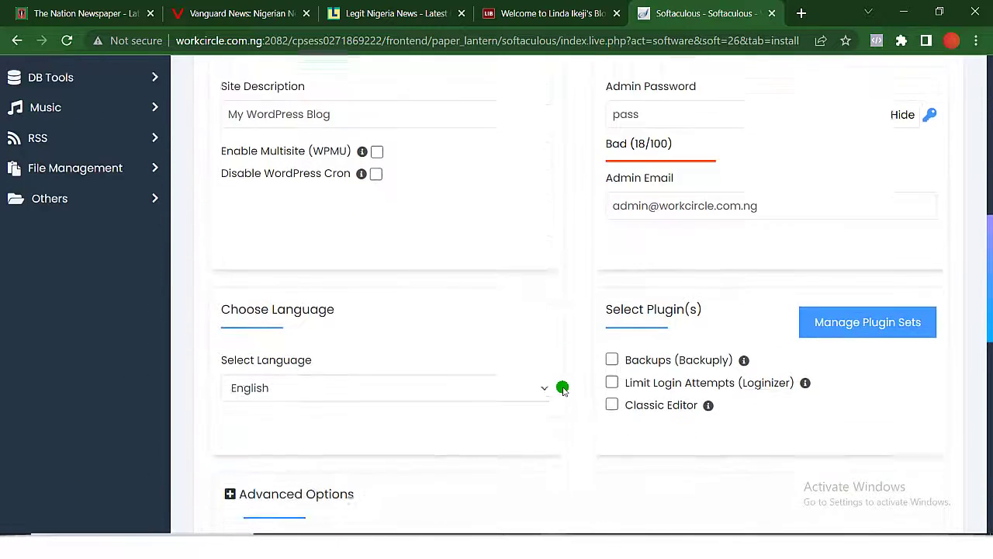
pyautogui.scroll(2, 562, 390)
pyautogui.click(670, 165)
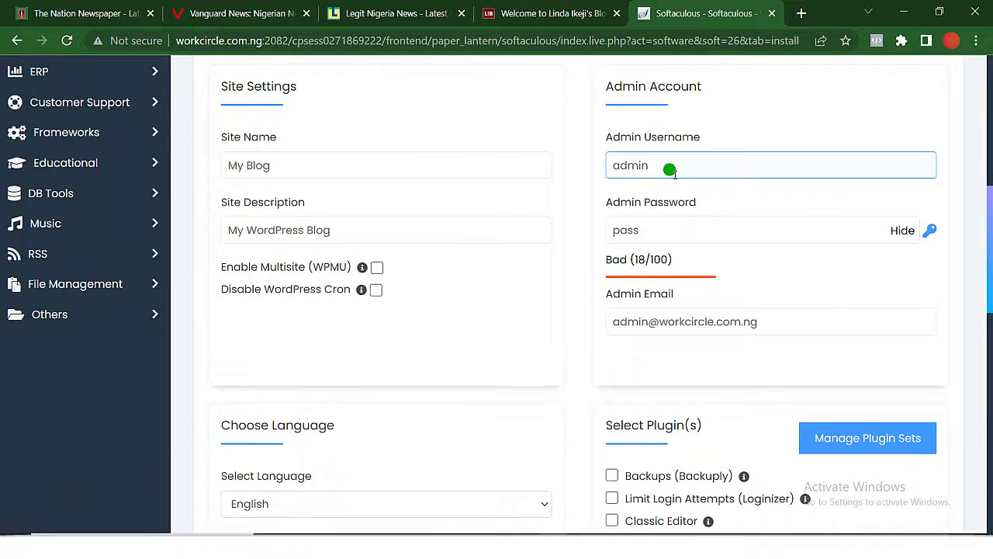
pyautogui.click(692, 226)
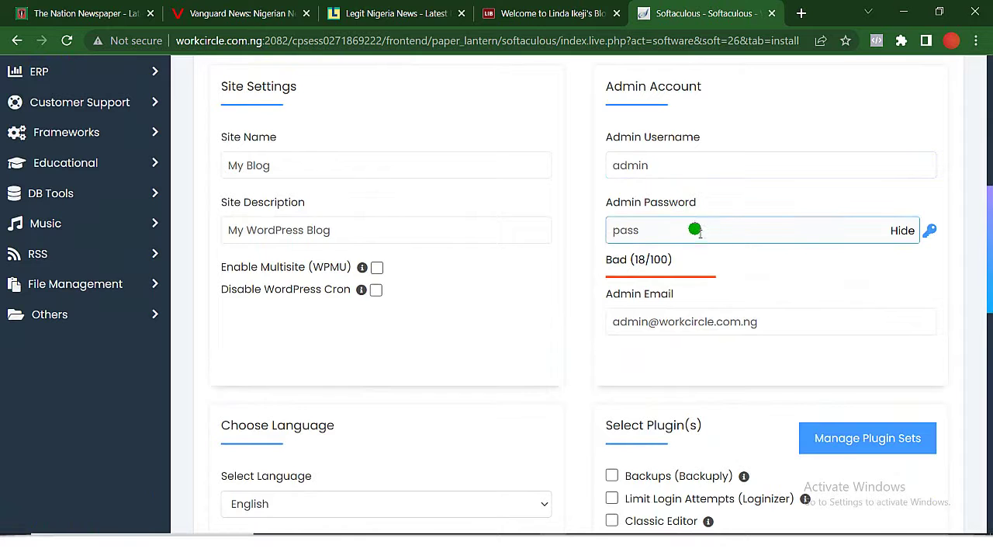
pyautogui.scroll(-1, 699, 230)
pyautogui.click(706, 227)
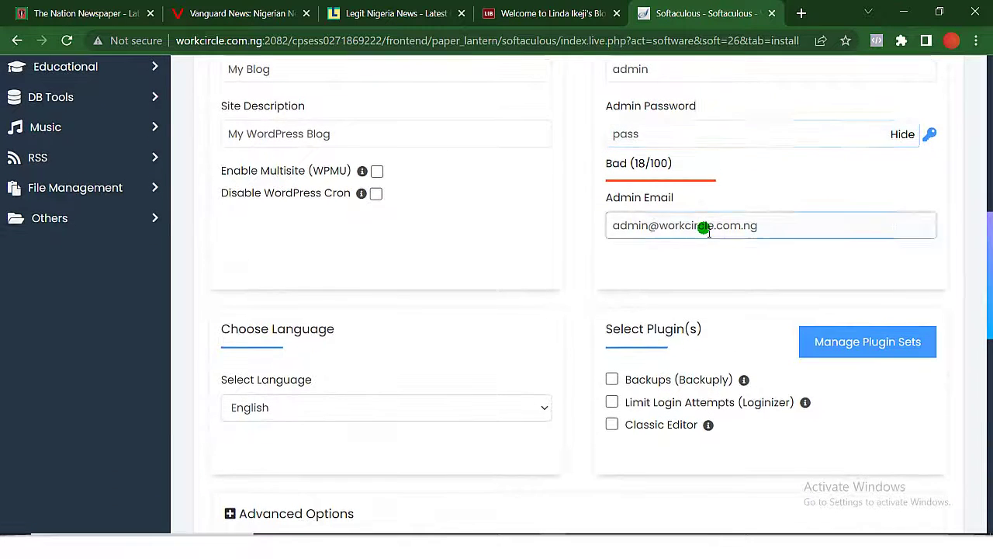
pyautogui.scroll(-8, 690, 323)
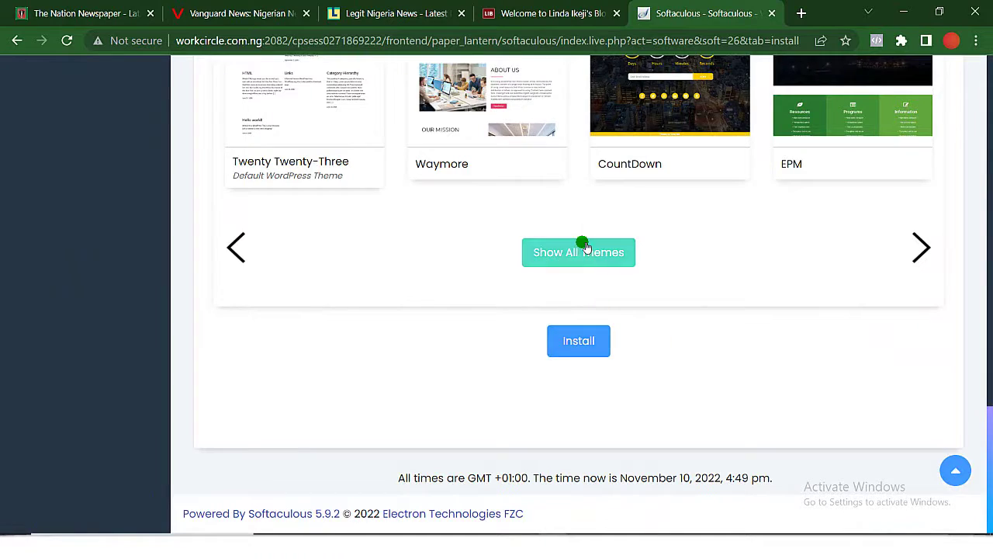
pyautogui.scroll(12, 583, 247)
pyautogui.scroll(-2, 584, 246)
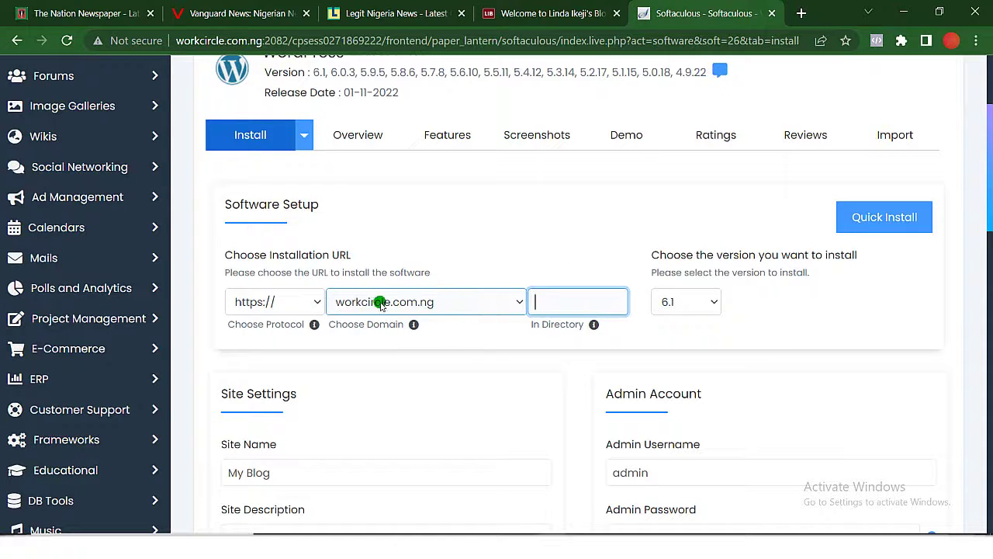
pyautogui.click(516, 308)
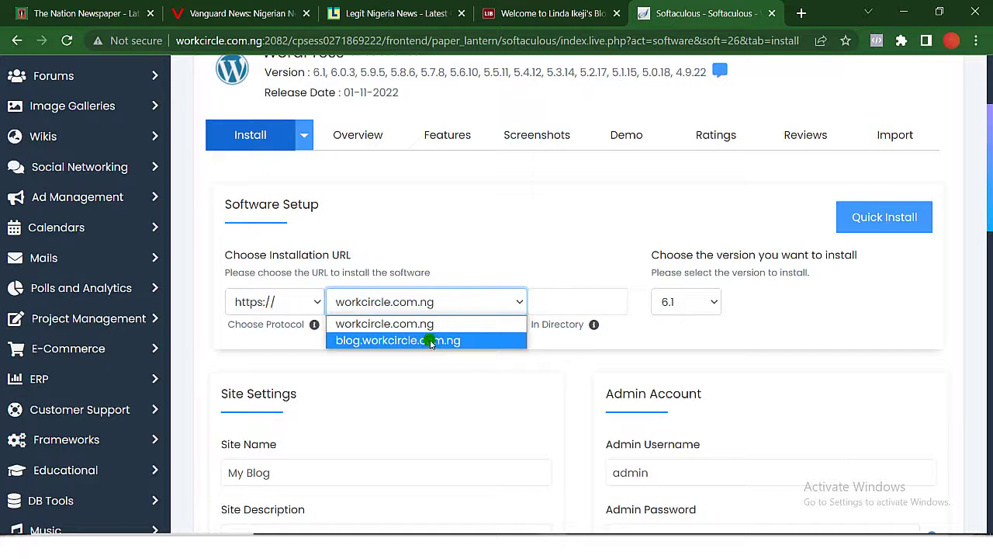
pyautogui.click(432, 341)
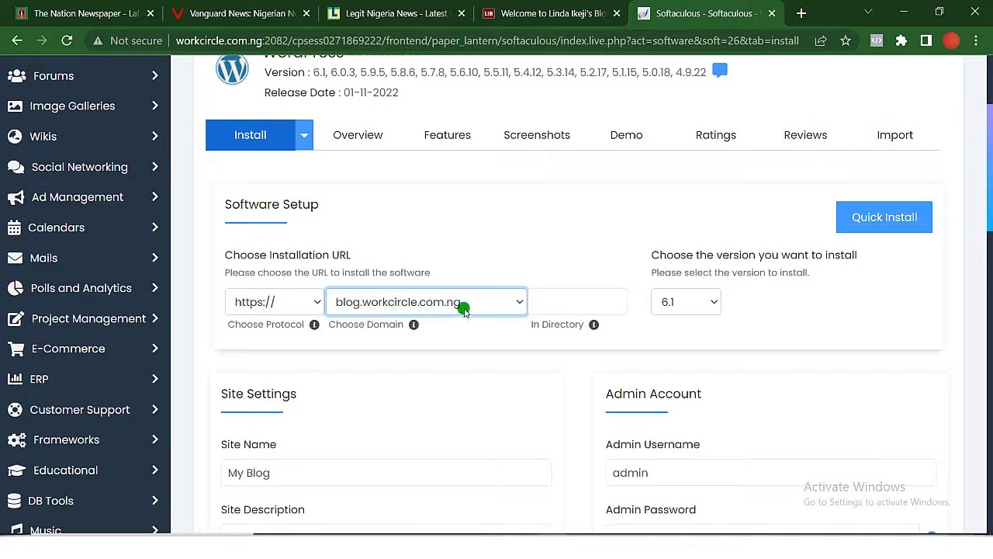
pyautogui.click(499, 302)
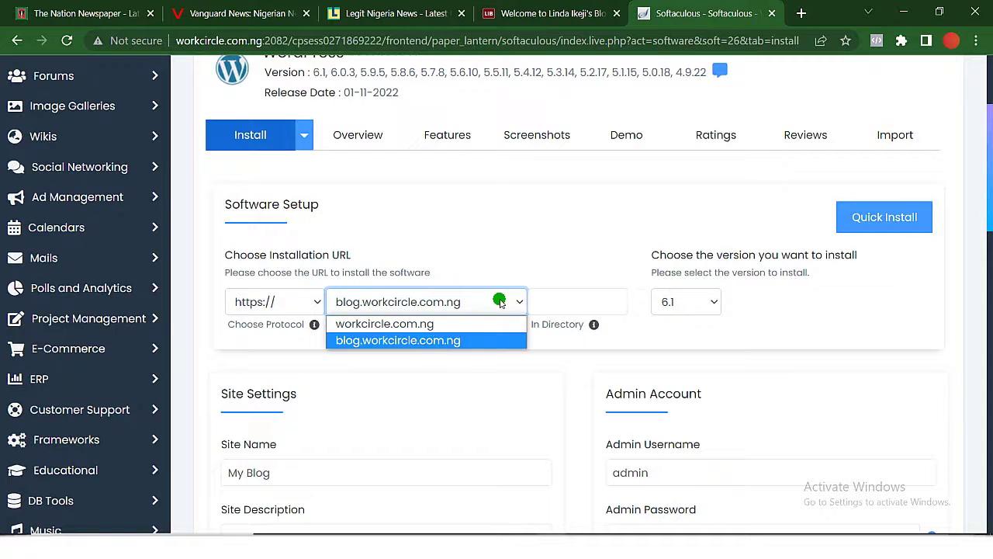
pyautogui.click(459, 321)
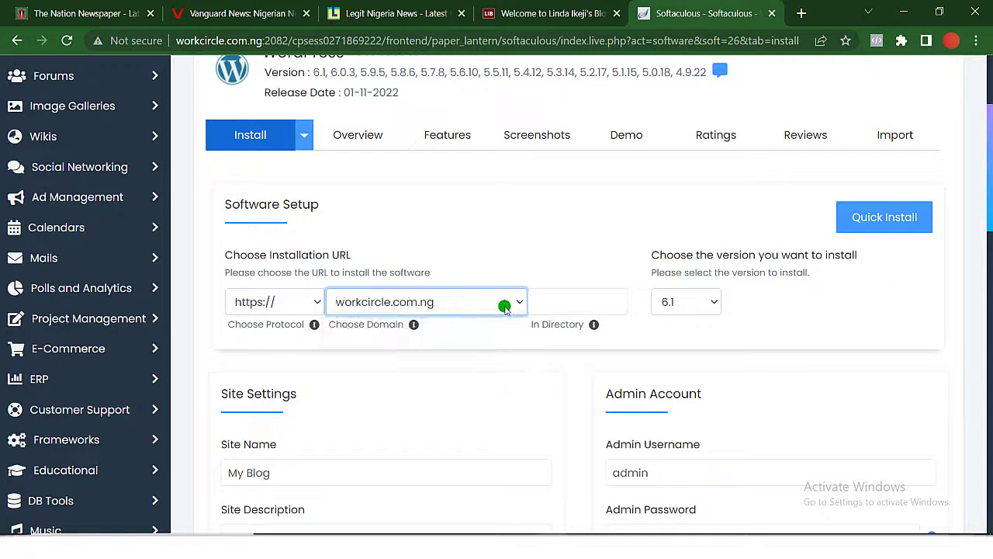
pyautogui.click(563, 301)
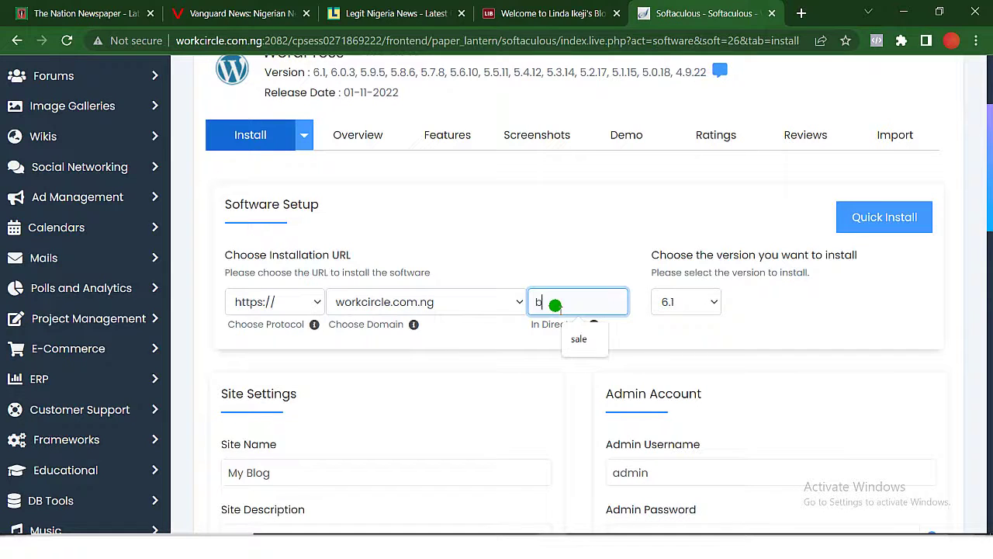
pyautogui.write('log')
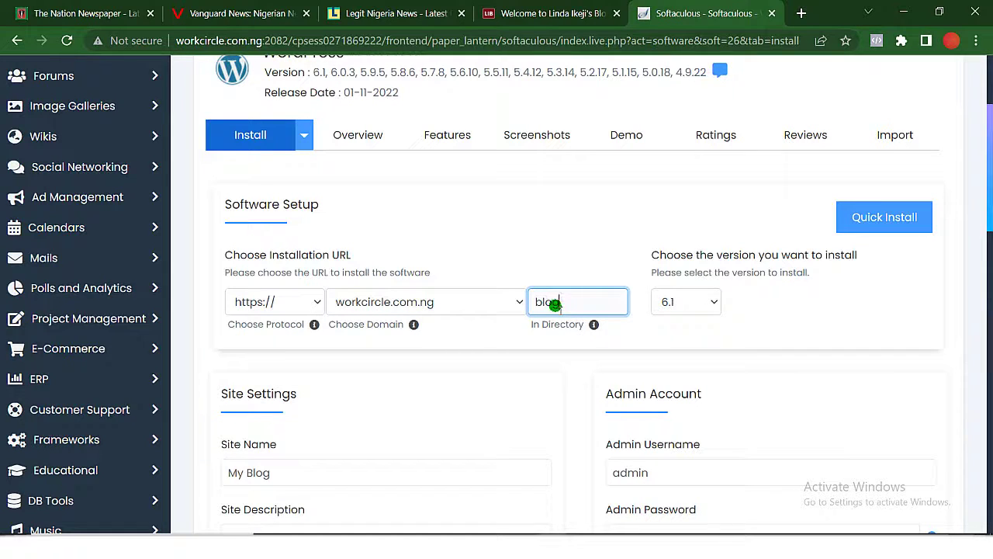
pyautogui.scroll(-5, 554, 303)
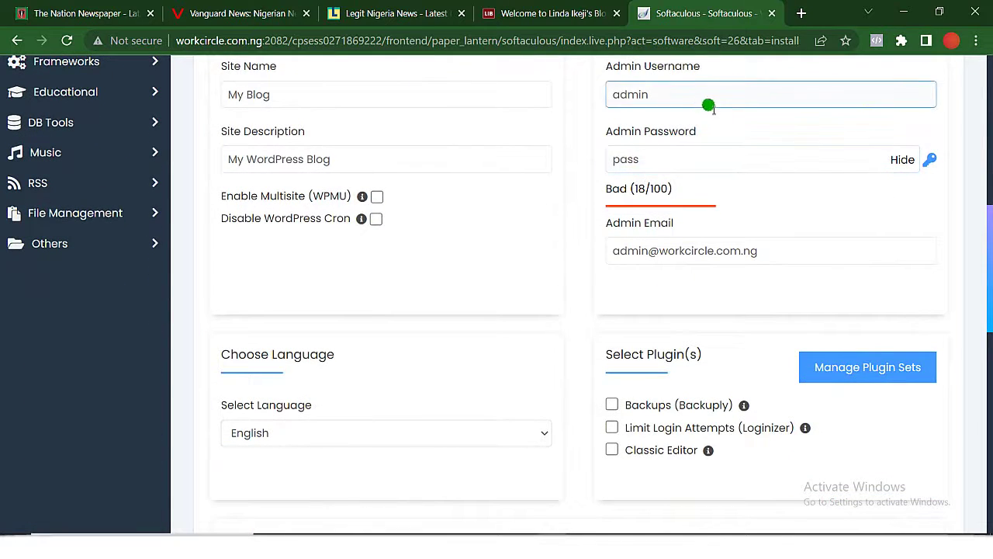
pyautogui.scroll(-4, 718, 326)
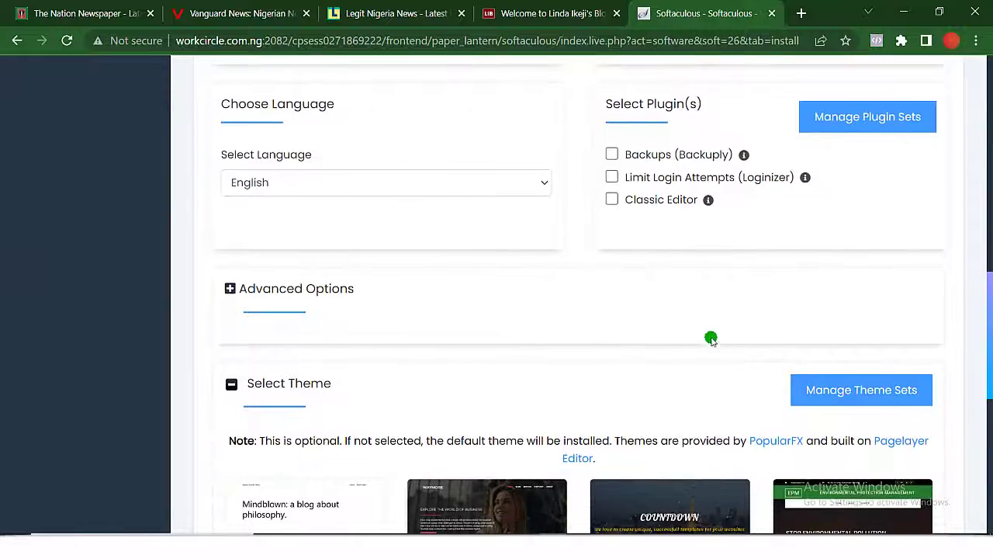
pyautogui.scroll(-5, 675, 417)
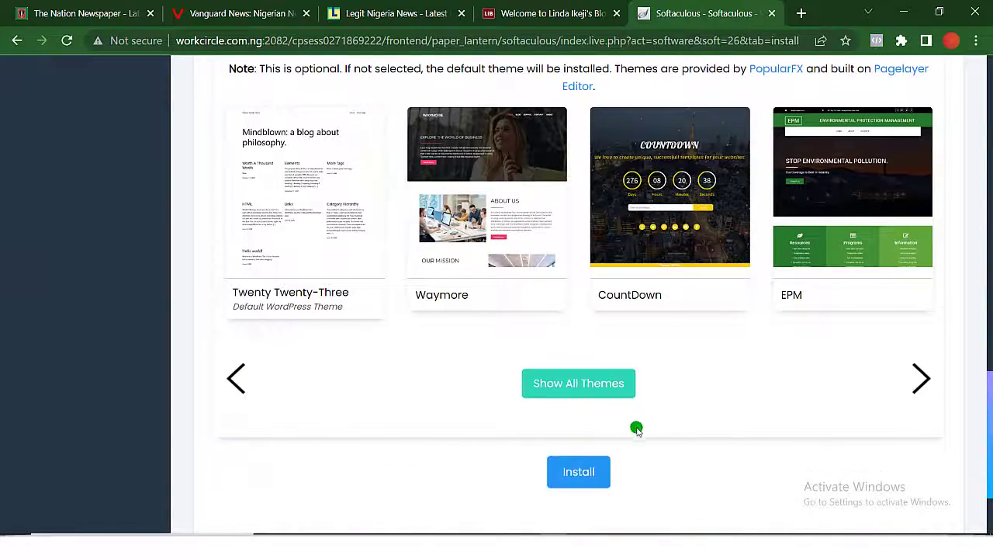
pyautogui.scroll(10, 651, 372)
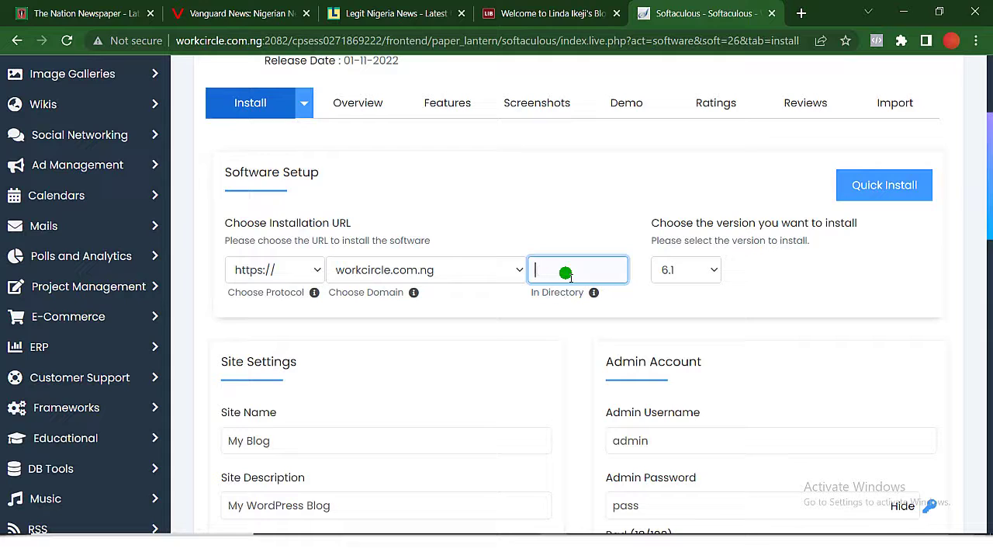
# Choose blog.workcircle.com.ng as the WordPress install domain.
pyautogui.click(512, 270)
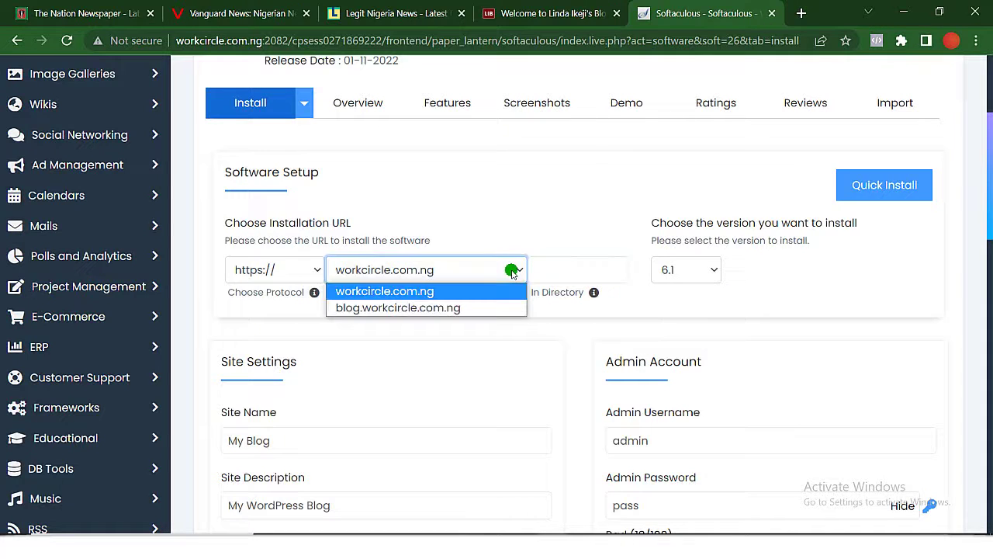
pyautogui.click(461, 308)
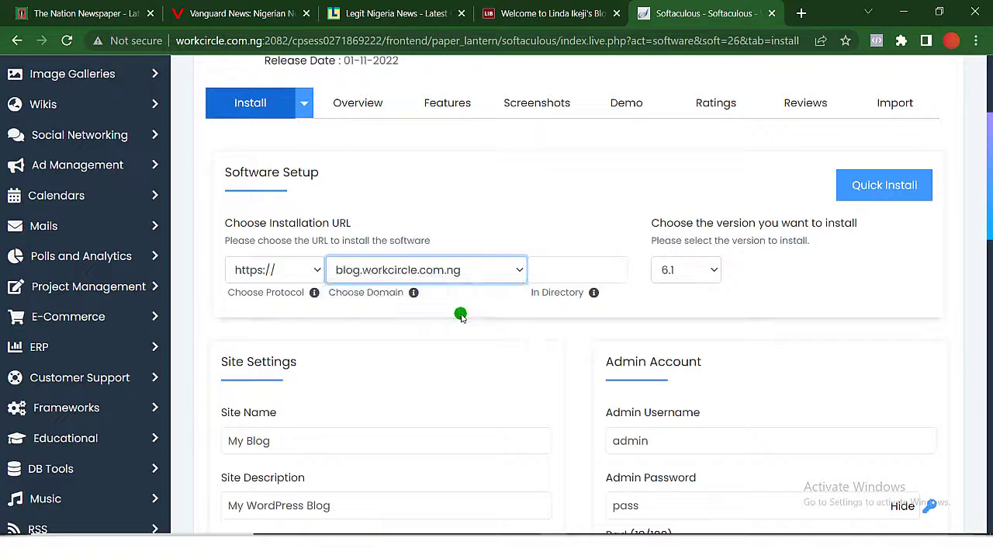
pyautogui.click(579, 273)
pyautogui.scroll(-3, 589, 349)
pyautogui.scroll(-1, 591, 351)
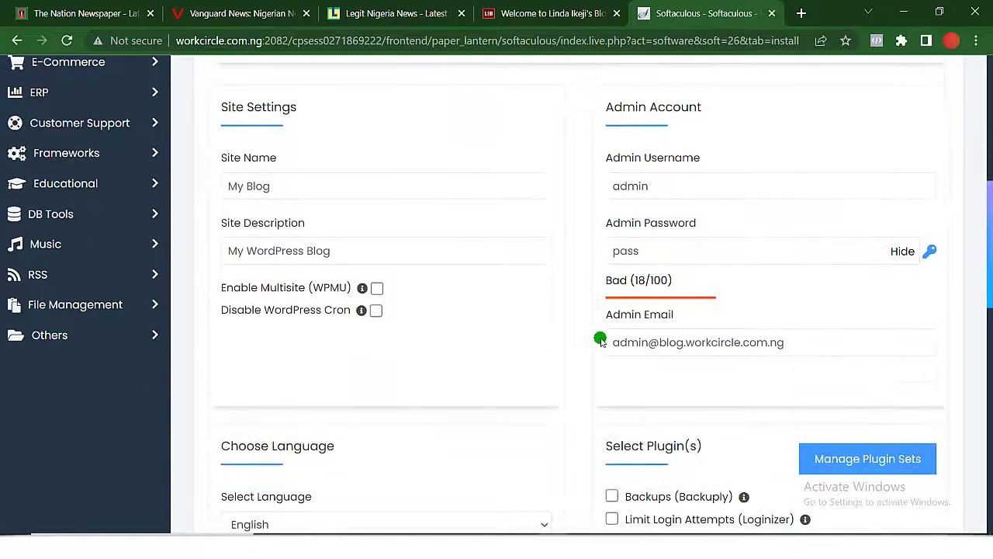
# Replace the default admin password with a new, stronger one.
pyautogui.click(682, 263)
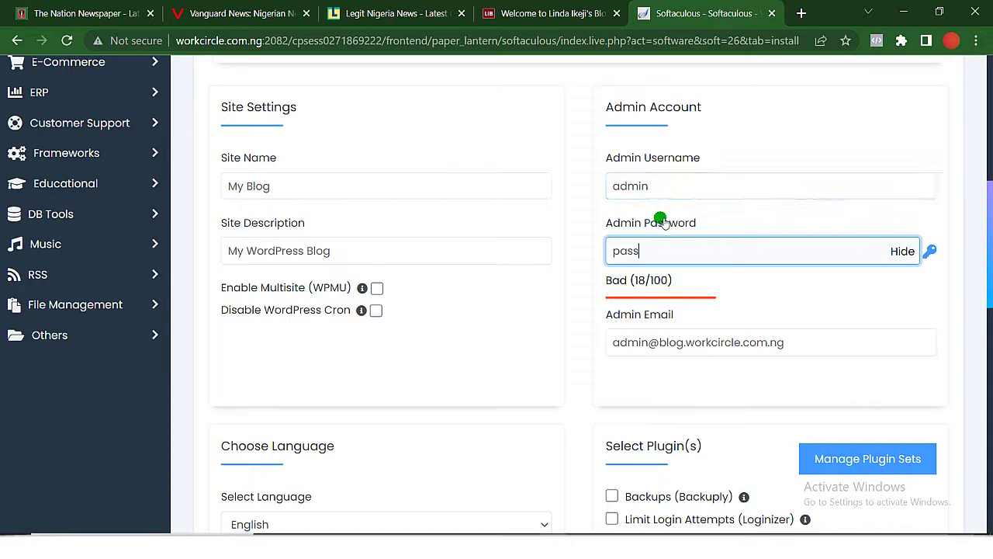
pyautogui.press('BackSpace')
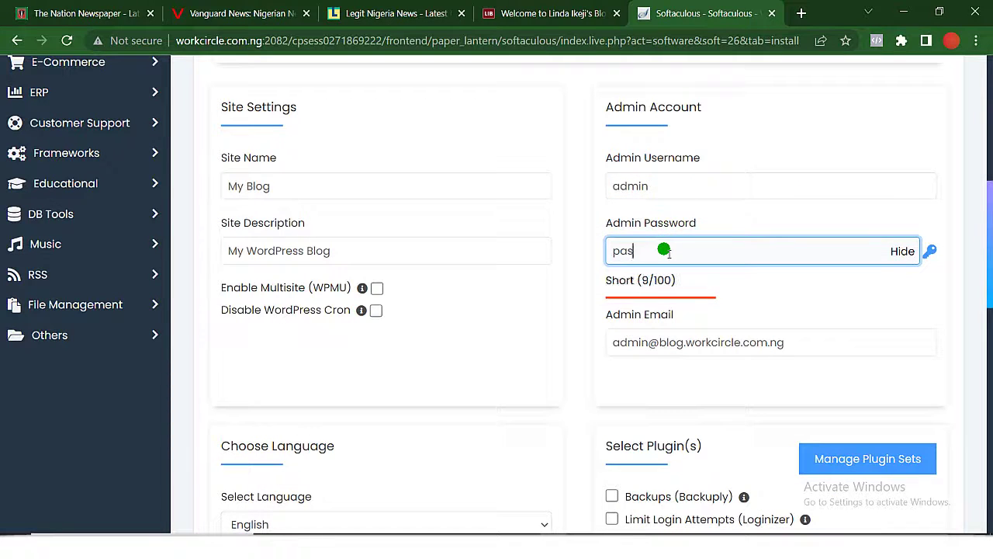
pyautogui.press('BackSpace')
pyautogui.press('BackSpace')
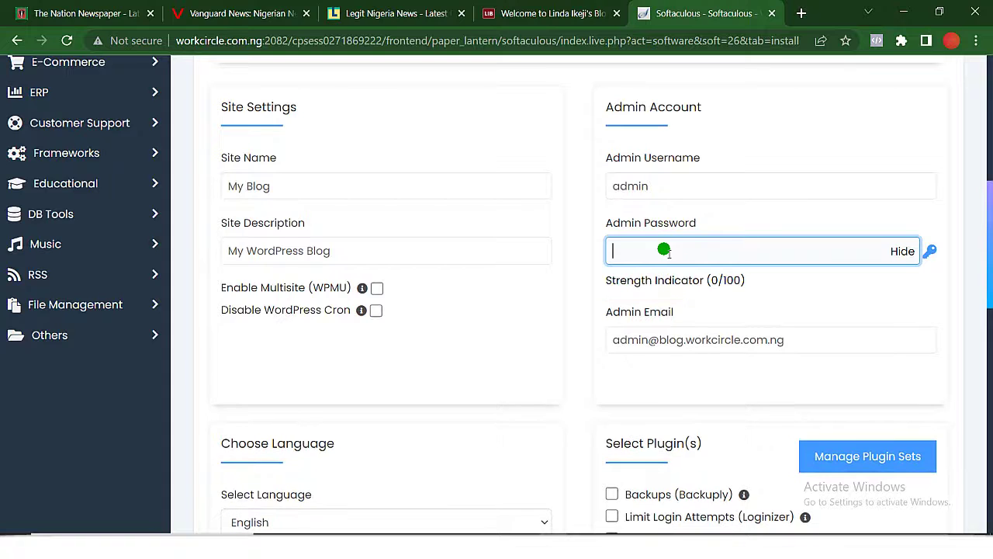
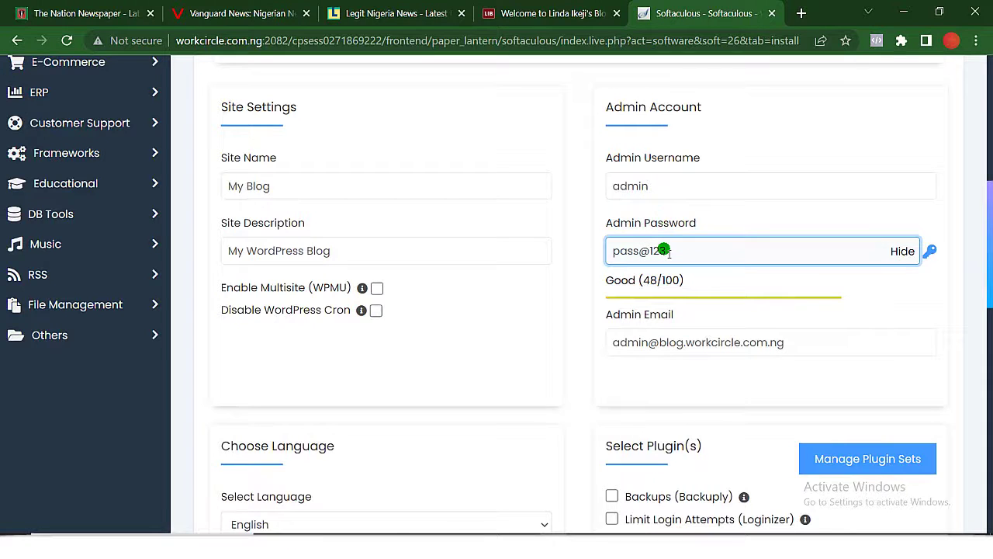
pyautogui.scroll(-1, 666, 263)
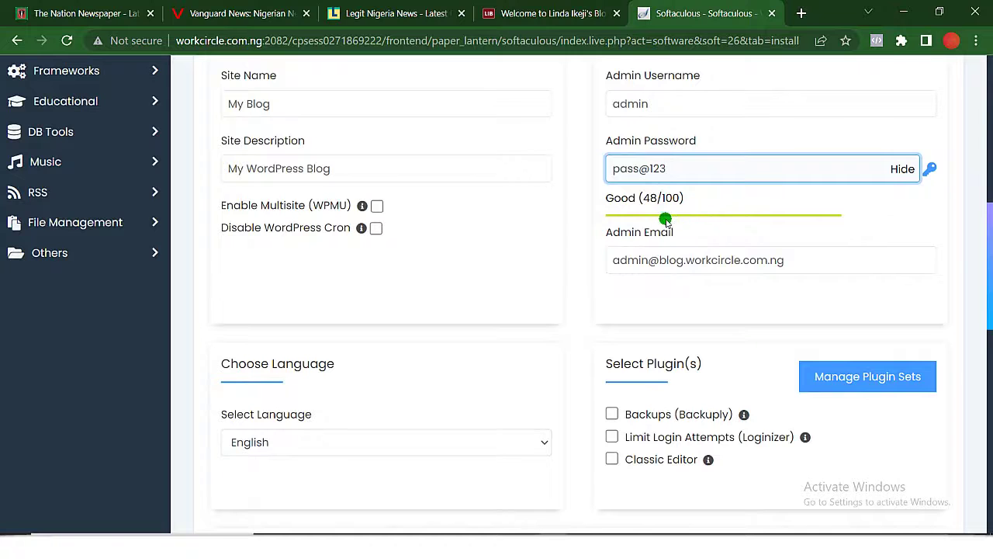
pyautogui.scroll(-2, 738, 256)
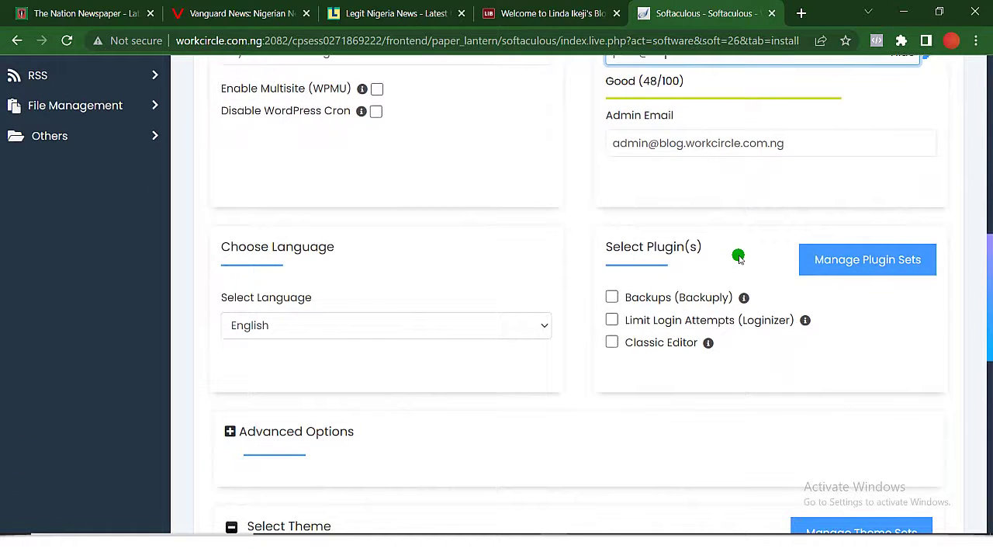
# Delete the mailbox name from the Admin Email, leaving only its domain.
pyautogui.click(652, 145)
pyautogui.press('BackSpace')
pyautogui.press('BackSpace')
pyautogui.press('BackSpace')
pyautogui.press('BackSpace')
pyautogui.press('BackSpace')
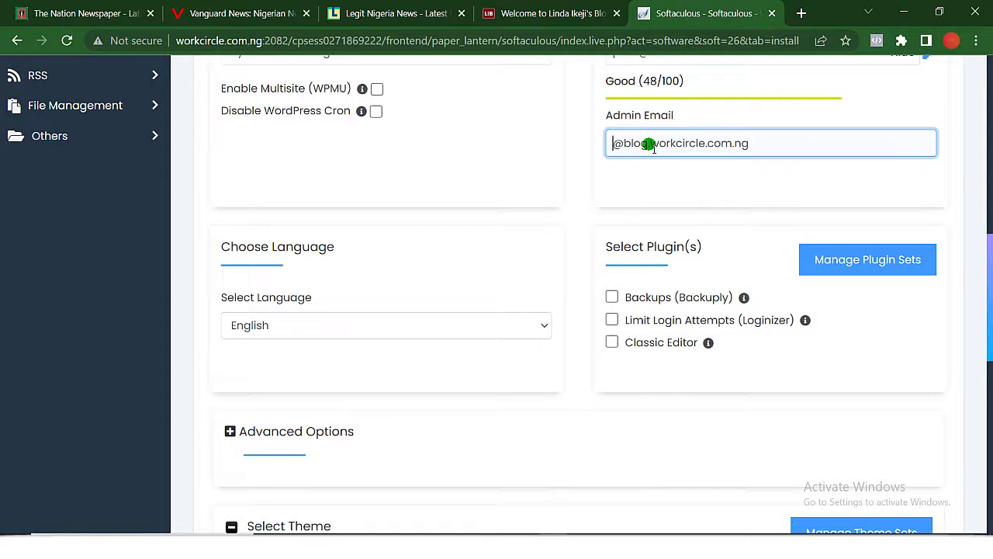
pyautogui.write('info')
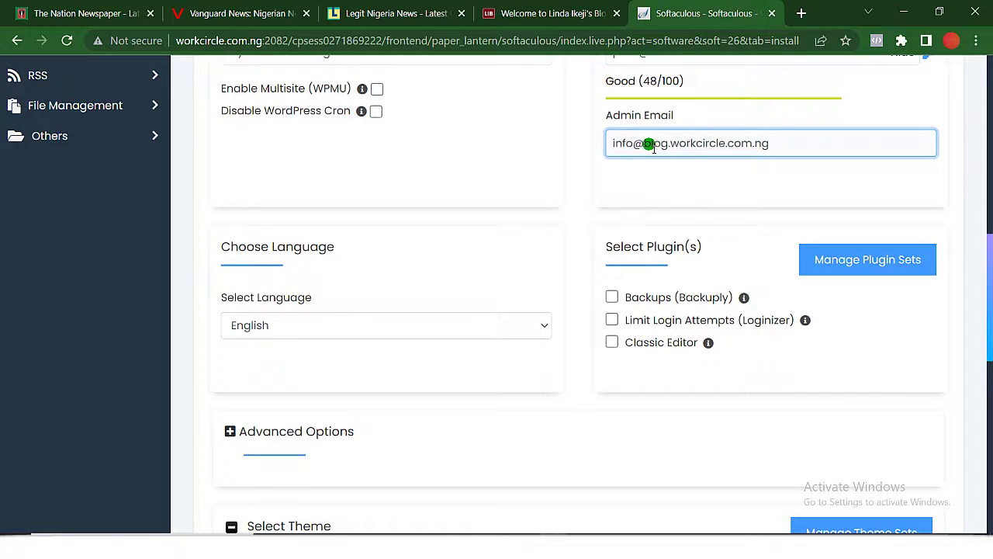
pyautogui.press('BackSpace')
pyautogui.press('BackSpace')
pyautogui.press('BackSpace')
pyautogui.press('BackSpace')
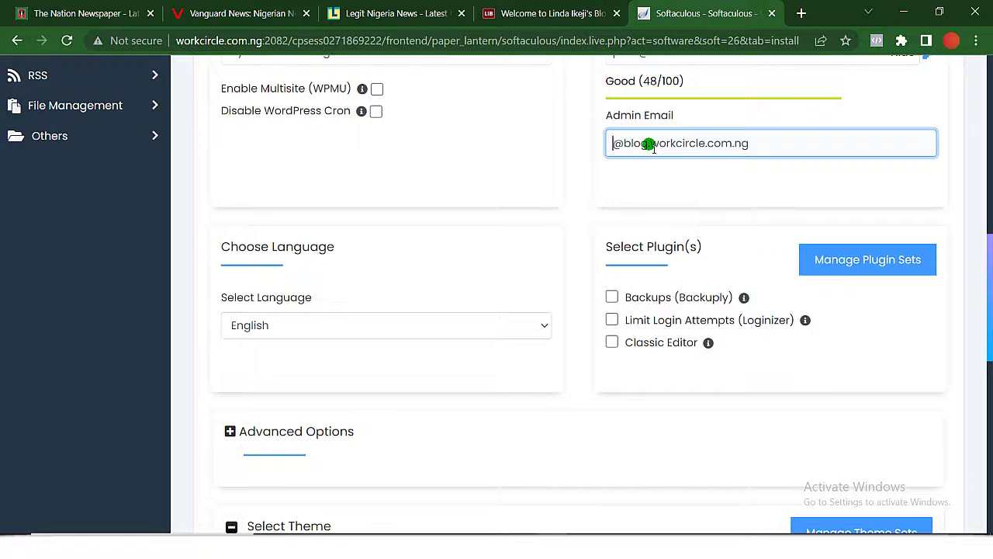
# Finish the admin entry, review the site and theme settings, and start the WordPress install.
pyautogui.write('admin')
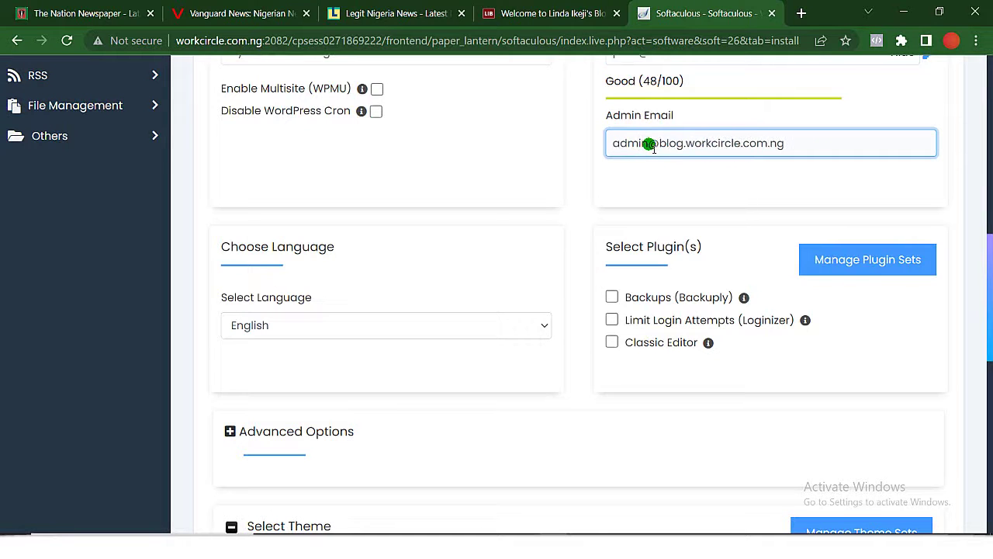
pyautogui.scroll(-1, 650, 146)
pyautogui.scroll(1, 650, 146)
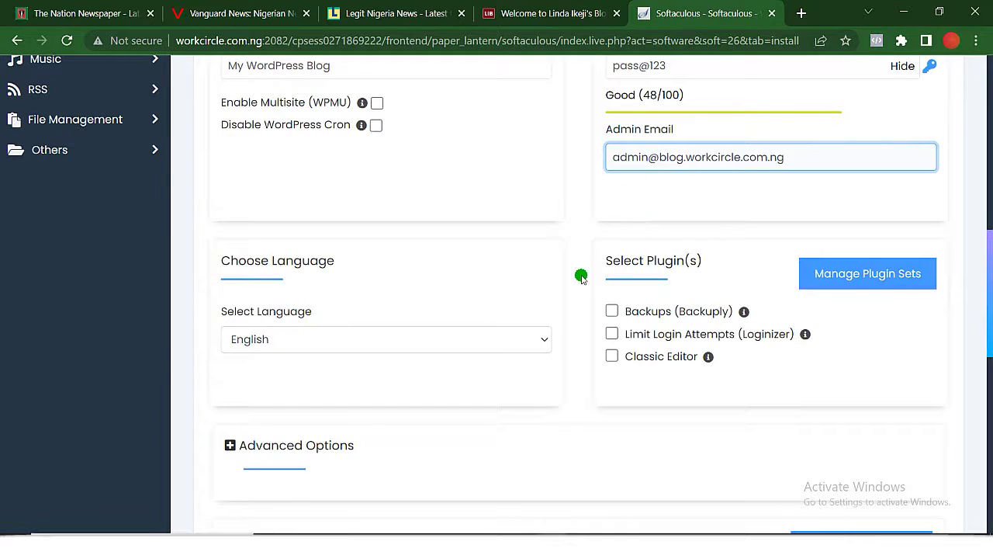
pyautogui.scroll(-1, 583, 279)
pyautogui.scroll(-1, 581, 278)
pyautogui.scroll(-1, 581, 277)
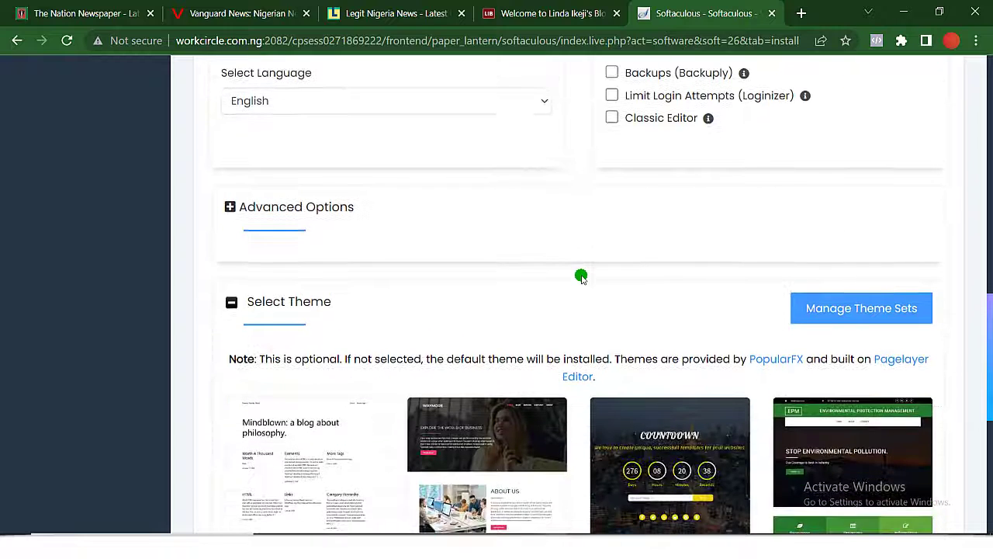
pyautogui.scroll(4, 581, 278)
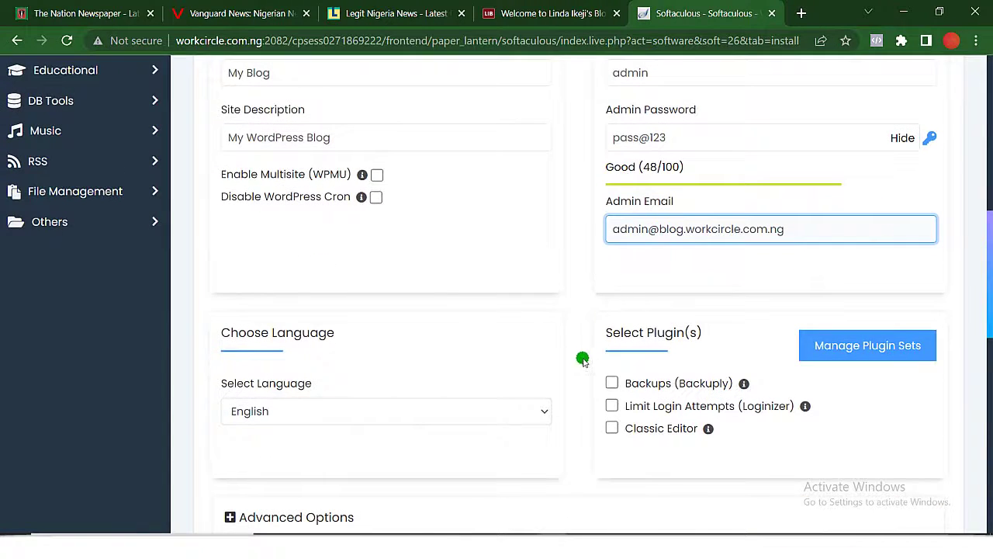
pyautogui.scroll(-2, 584, 364)
pyautogui.scroll(-5, 586, 373)
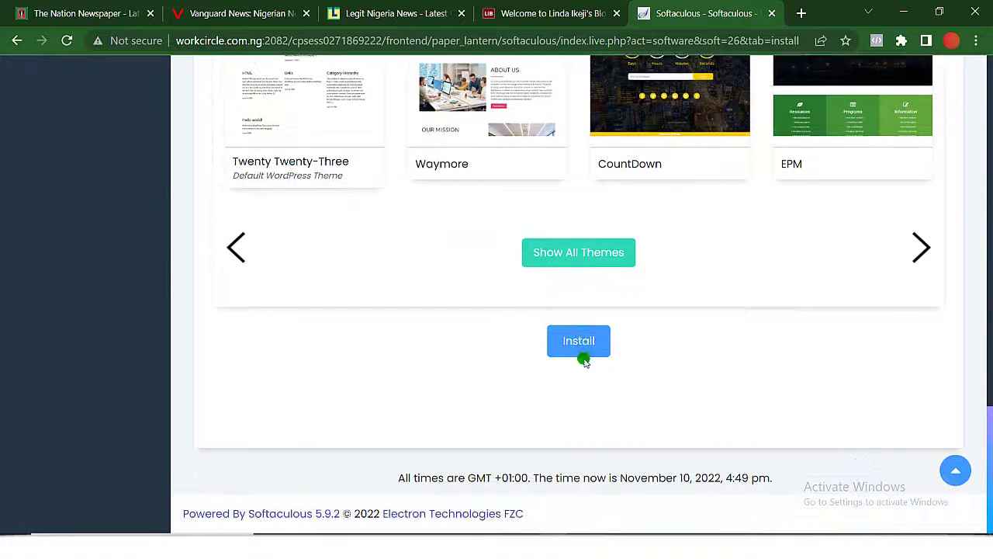
pyautogui.click(584, 340)
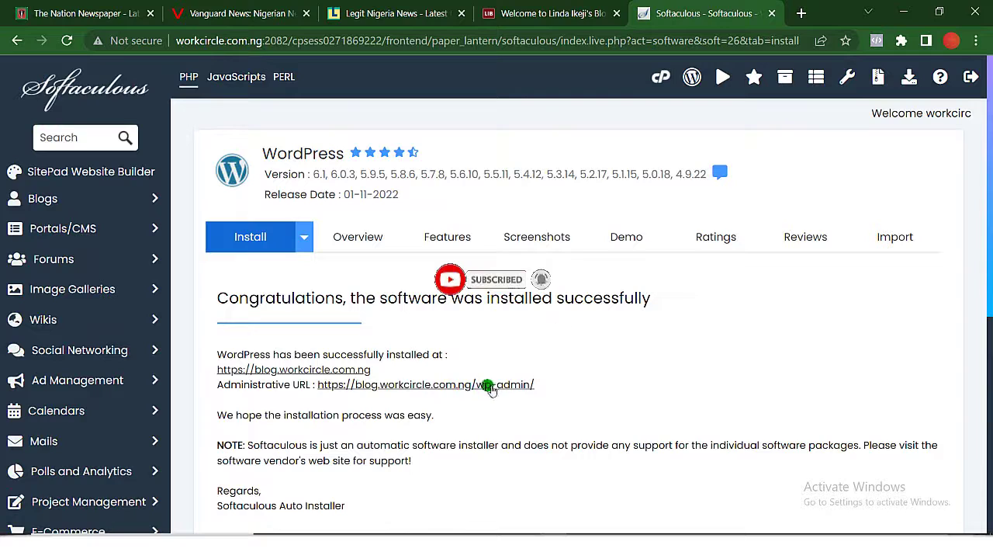
# Follow the new blog's admin link, then open a fresh Chrome tab.
pyautogui.click(490, 384)
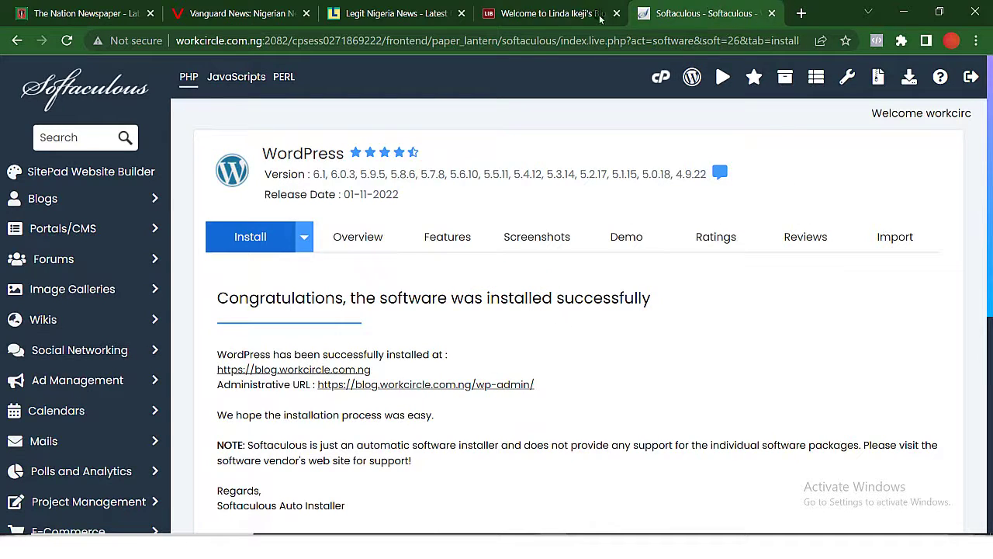
pyautogui.click(799, 13)
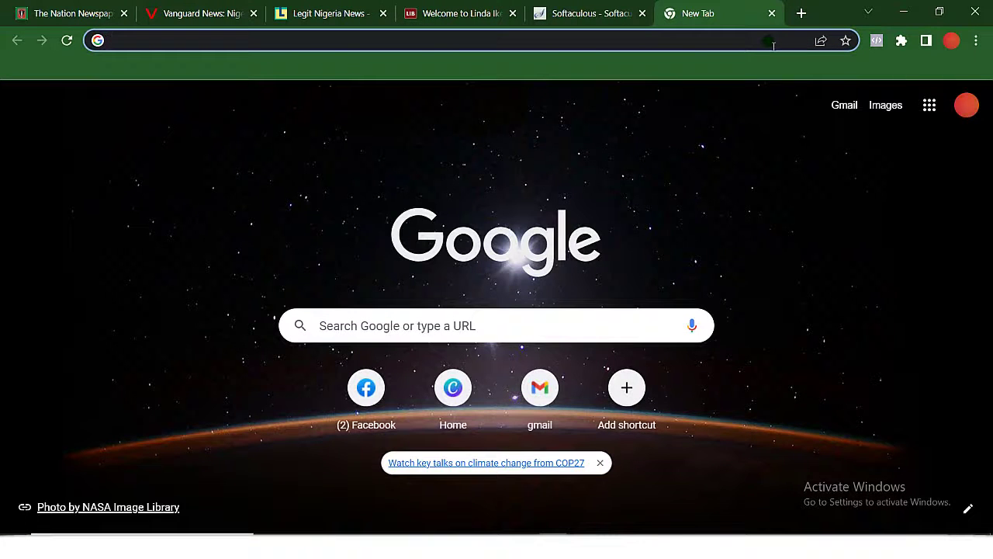
# Load blog.workcircle.com.ng/wp-admin in the new tab, then return to the Softaculous tab.
pyautogui.write('blog')
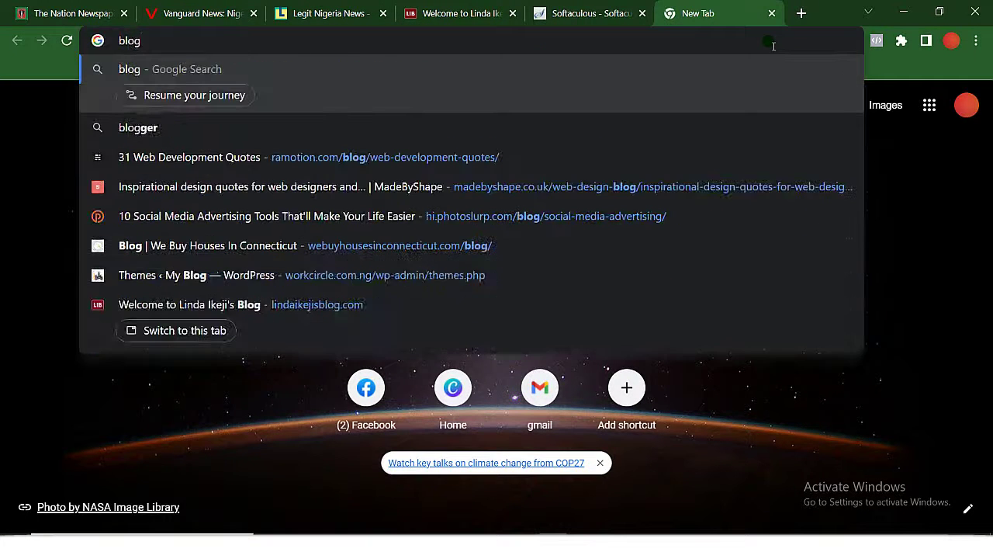
pyautogui.write('.wo')
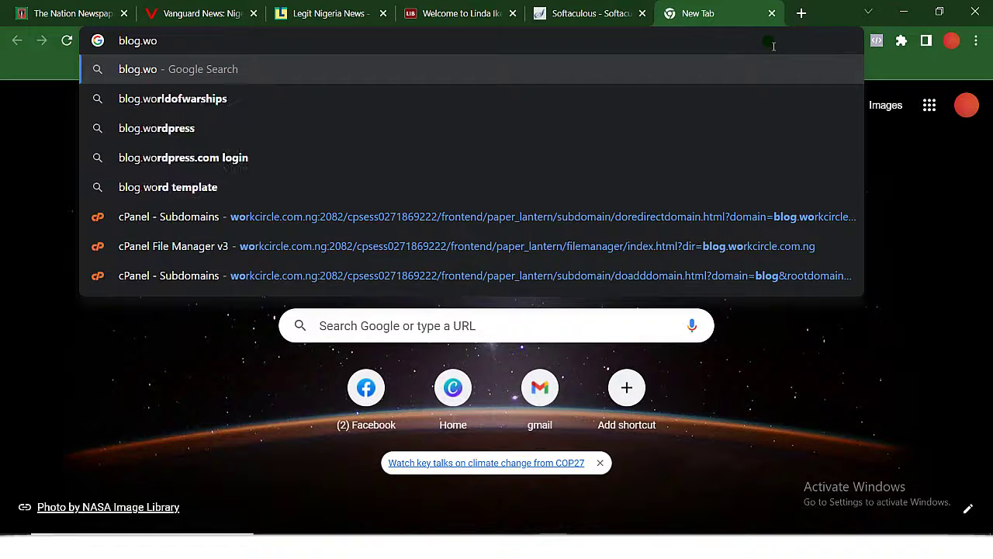
pyautogui.write('rkcircl')
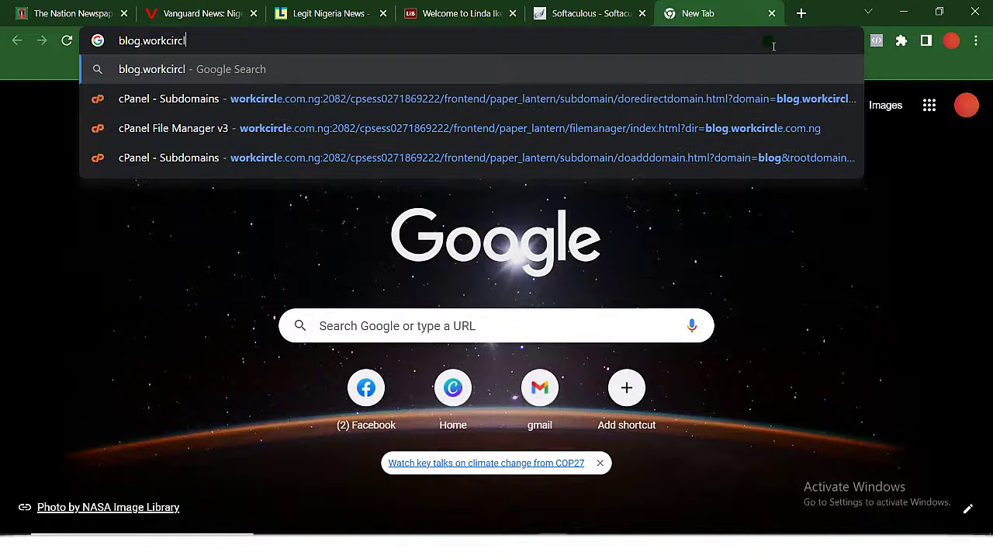
pyautogui.write('e.com')
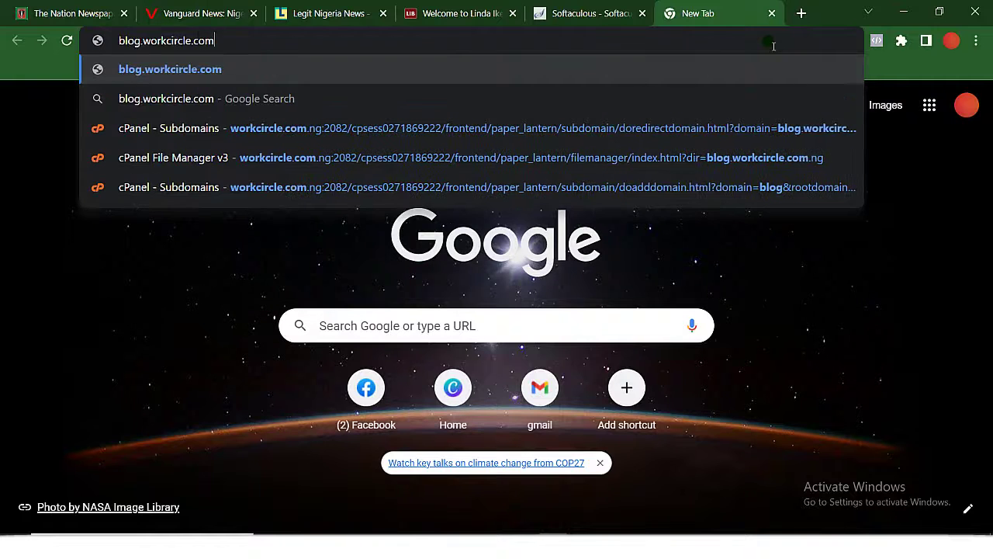
pyautogui.write('.n')
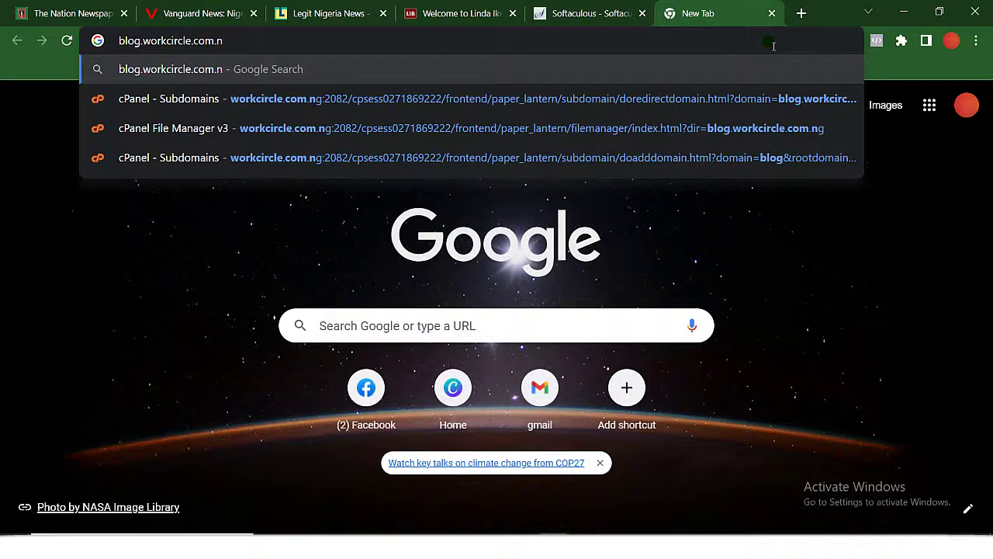
pyautogui.write('g/')
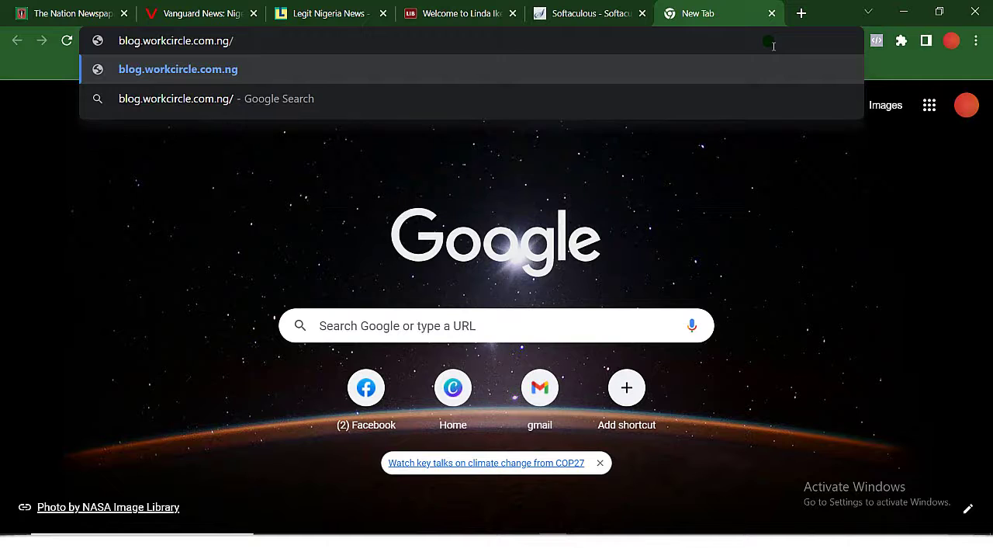
pyautogui.write('wp-')
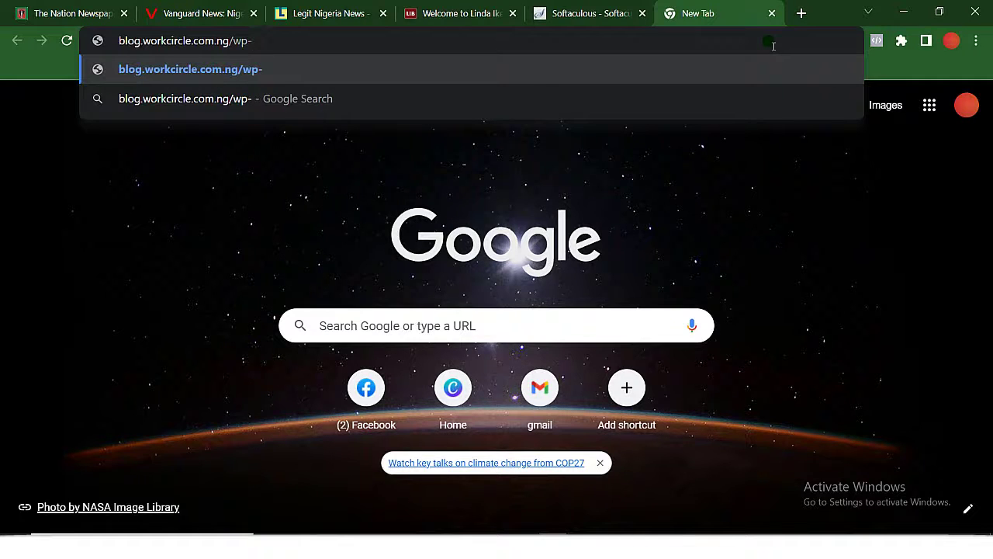
pyautogui.write('admin')
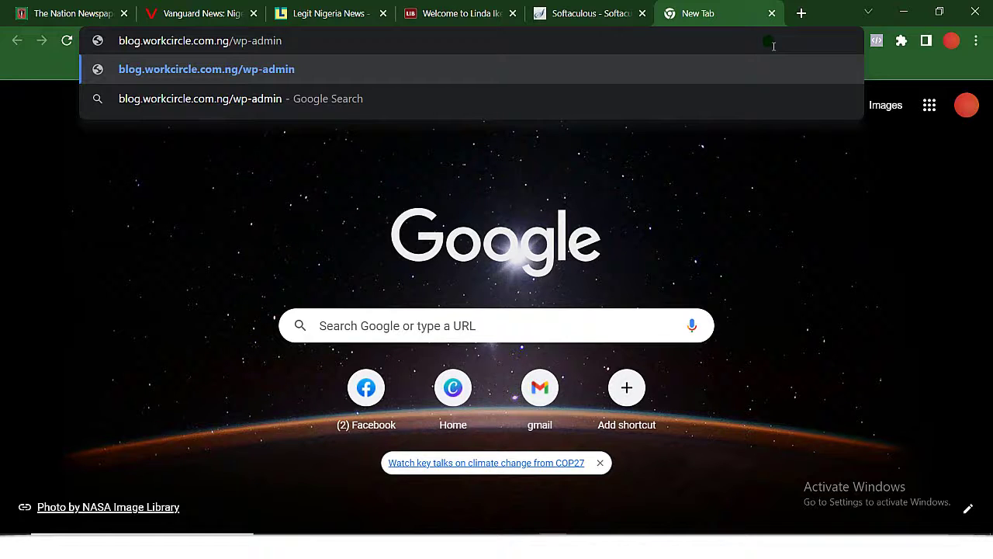
pyautogui.press('Return')
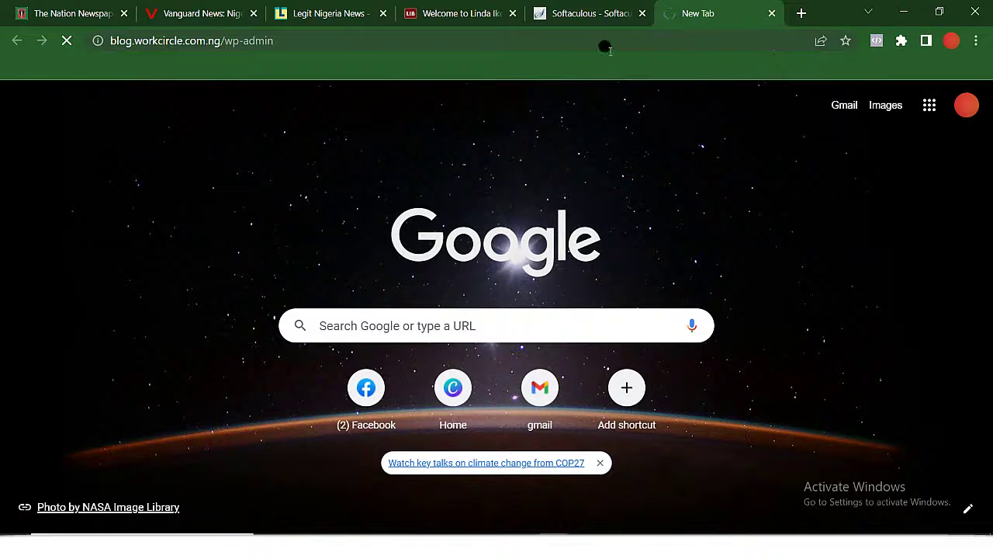
pyautogui.click(565, 19)
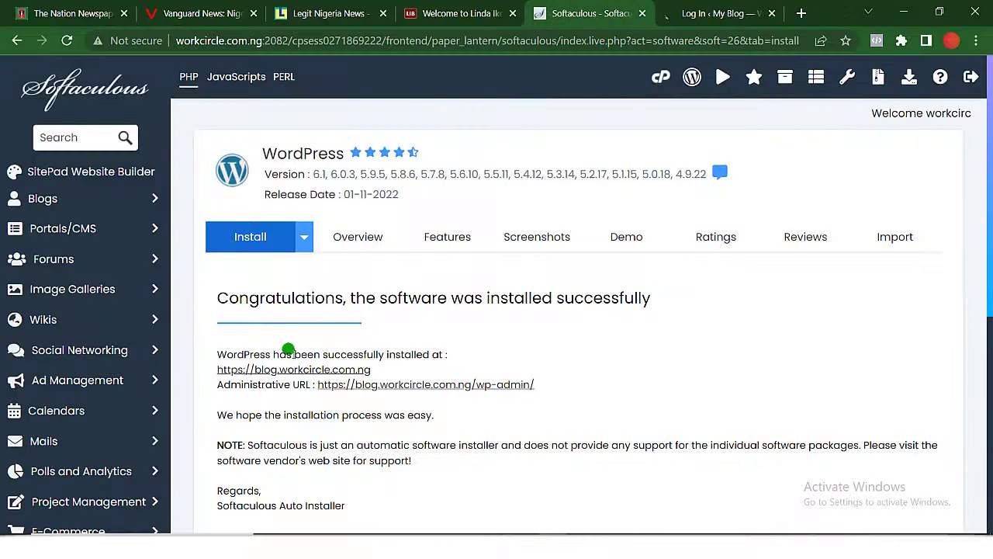
pyautogui.click(308, 370)
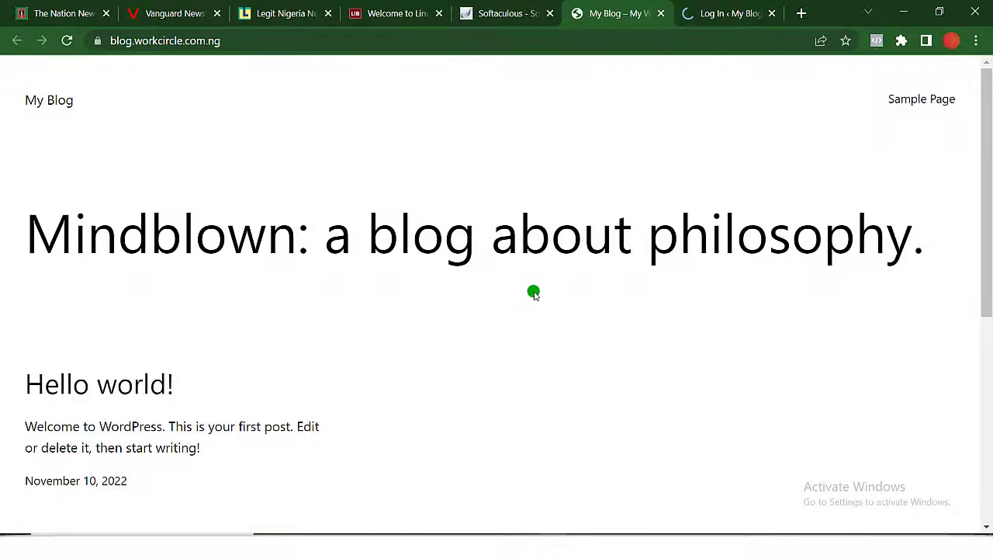
pyautogui.scroll(-2, 512, 297)
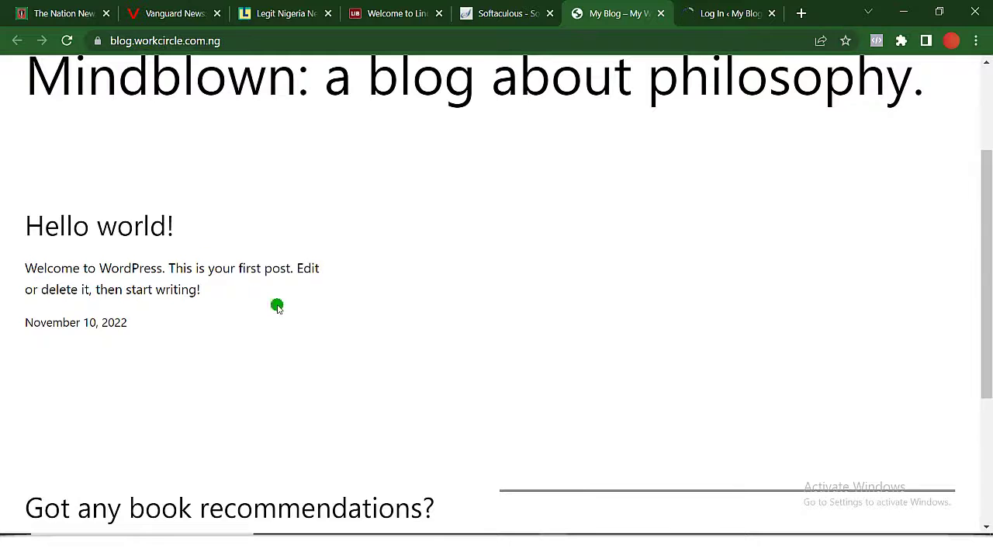
pyautogui.scroll(-3, 443, 401)
pyautogui.scroll(5, 443, 402)
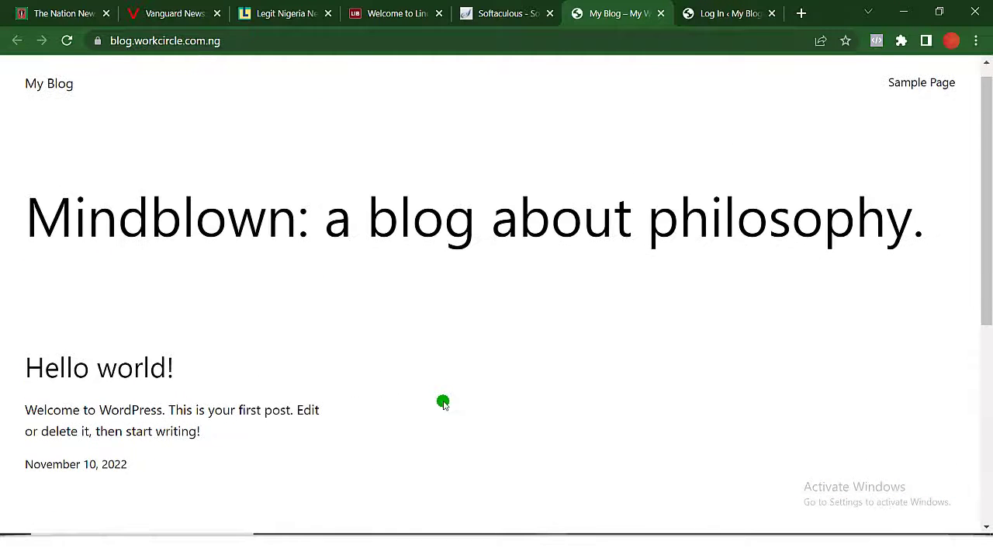
pyautogui.scroll(-5, 443, 401)
pyautogui.scroll(5, 443, 401)
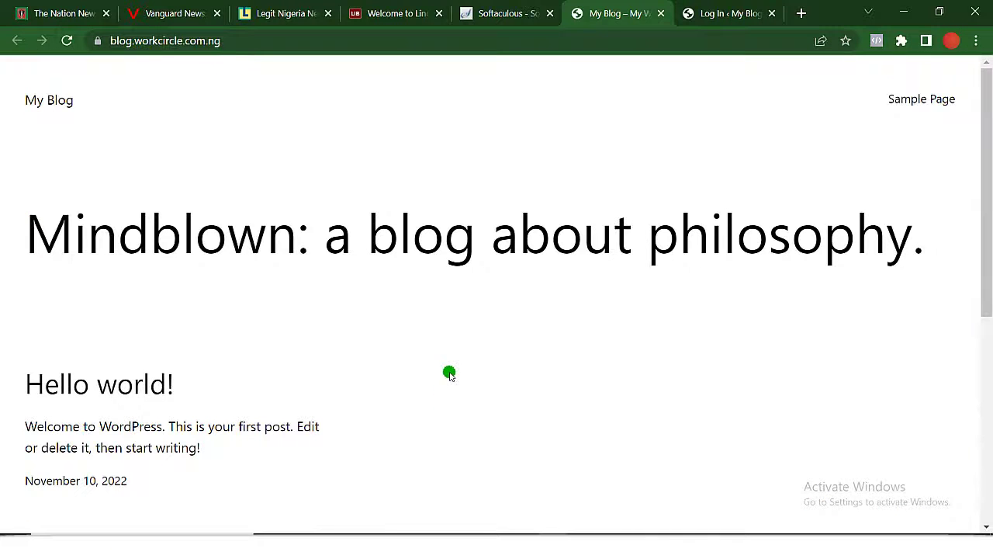
pyautogui.click(660, 13)
# Log in to My Blog's wp-admin with the administrator username and password.
pyautogui.click(654, 16)
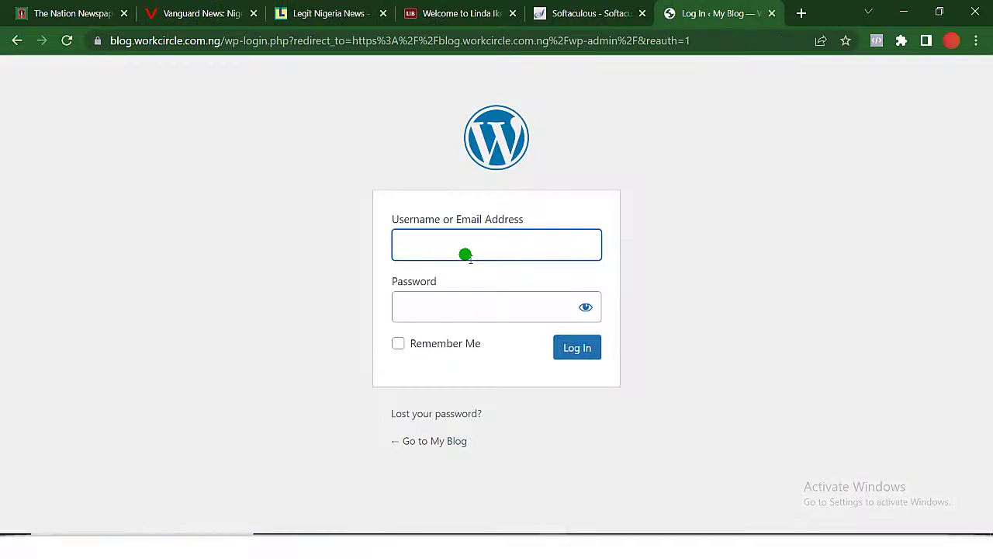
pyautogui.click(465, 255)
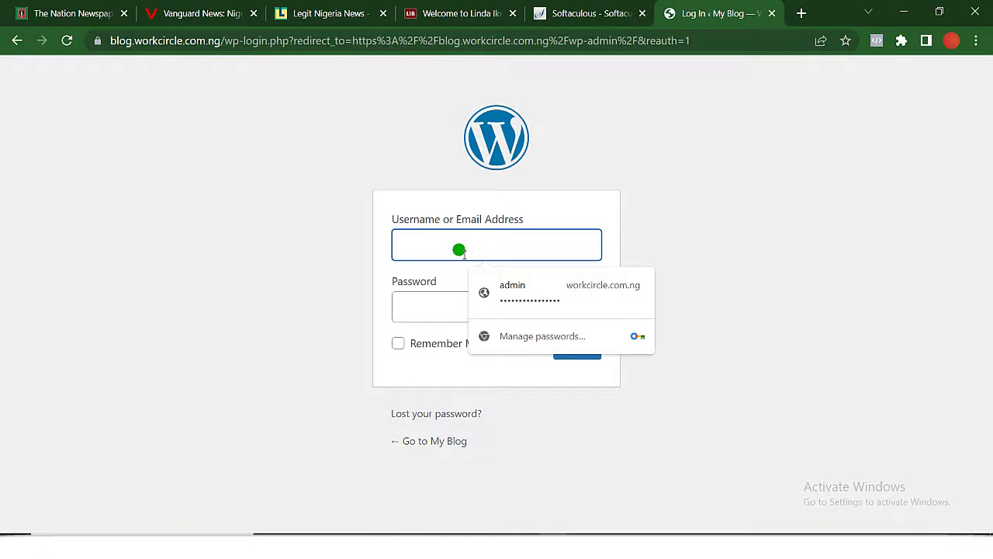
pyautogui.write('admin')
pyautogui.click(443, 298)
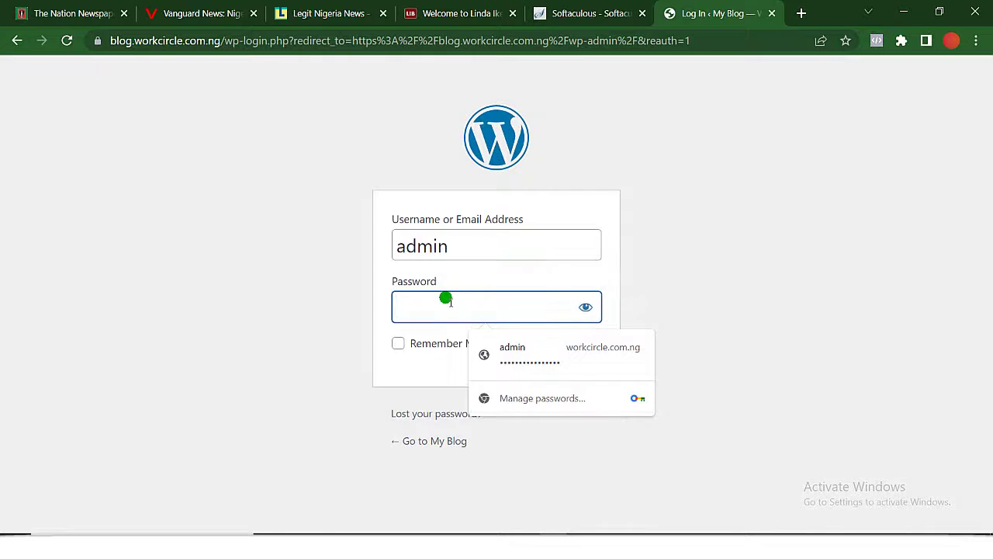
pyautogui.write('••')
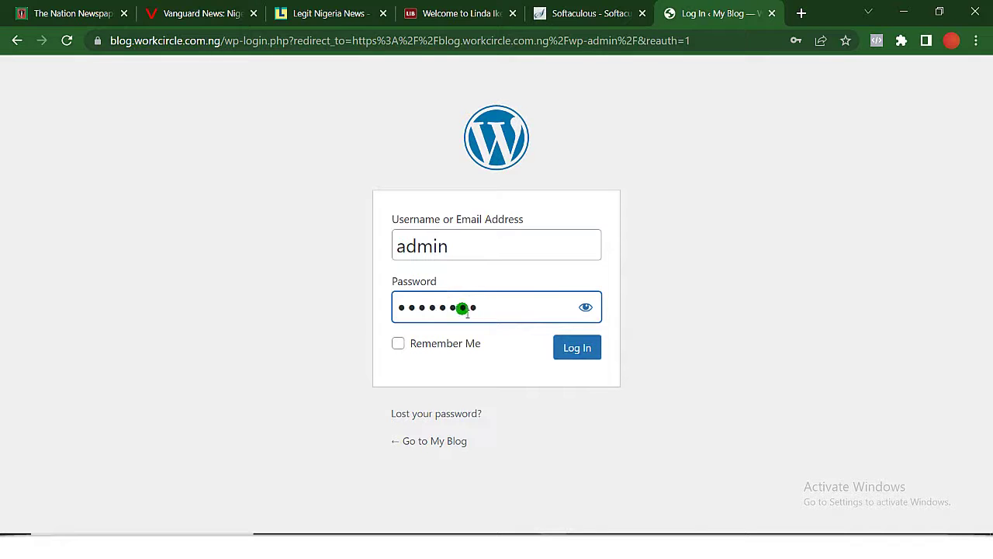
pyautogui.click(577, 349)
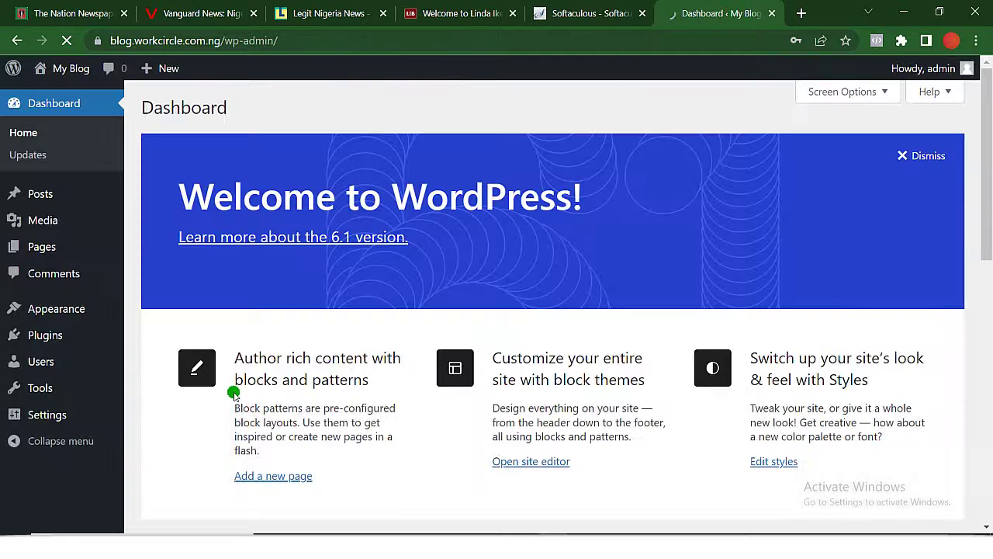
pyautogui.scroll(-1, 60, 428)
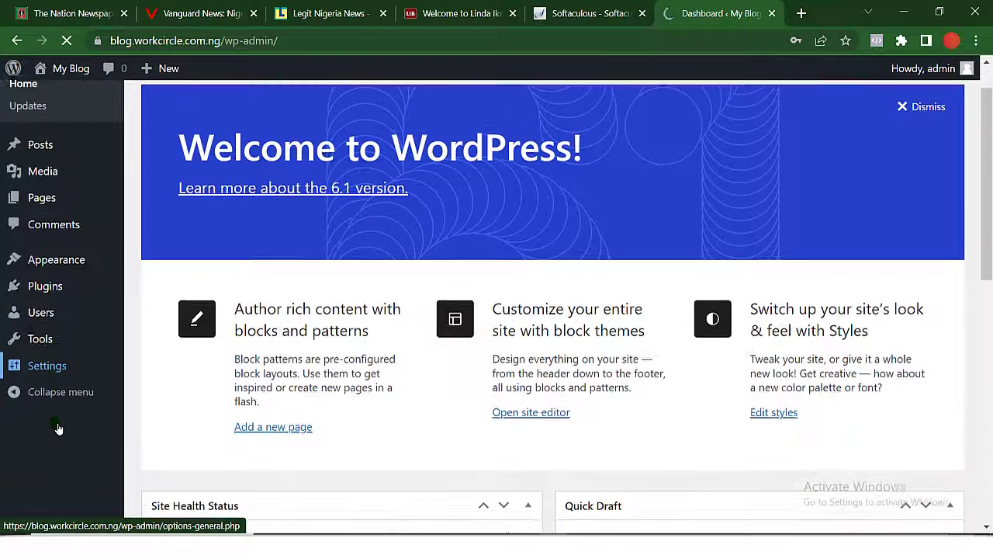
pyautogui.scroll(1, 60, 428)
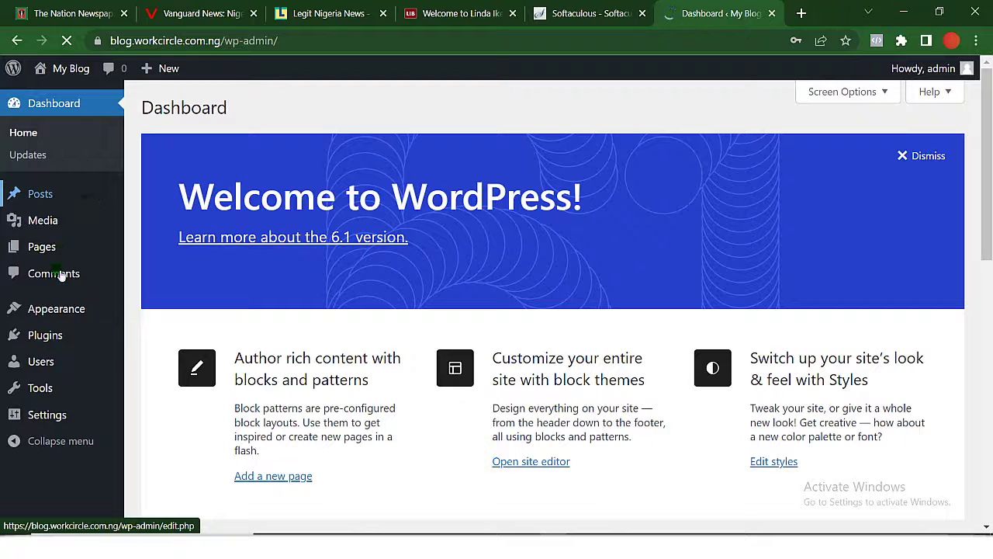
pyautogui.click(54, 335)
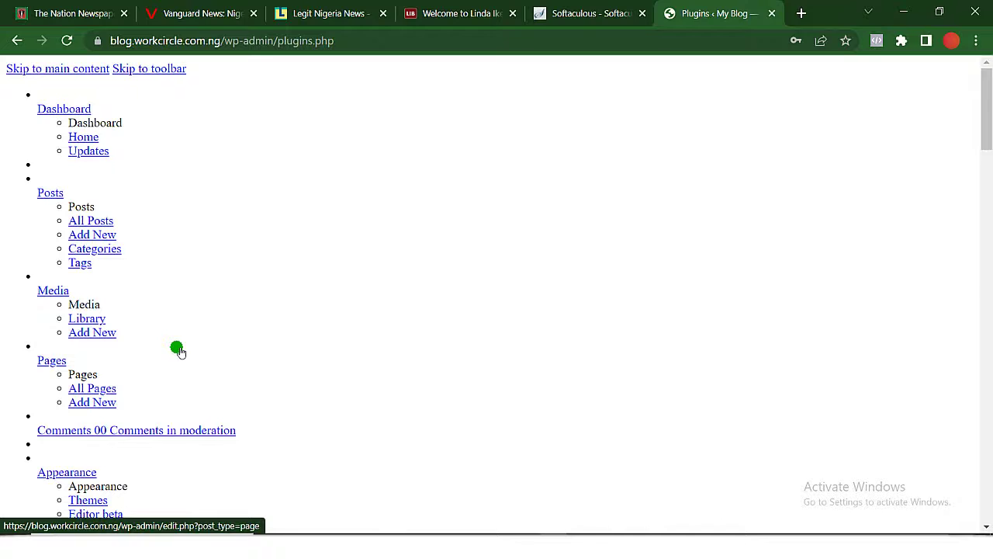
pyautogui.click(16, 41)
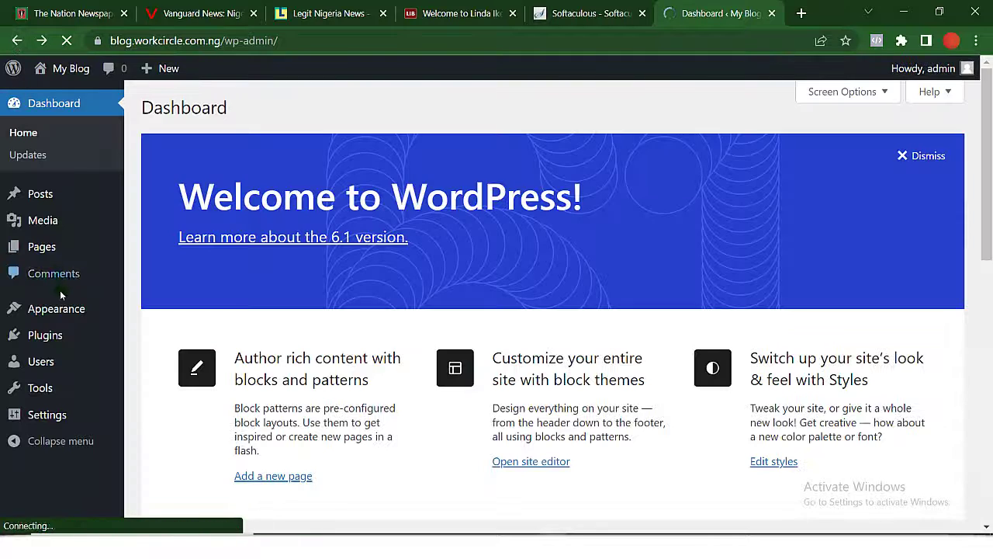
pyautogui.moveTo(69, 340)
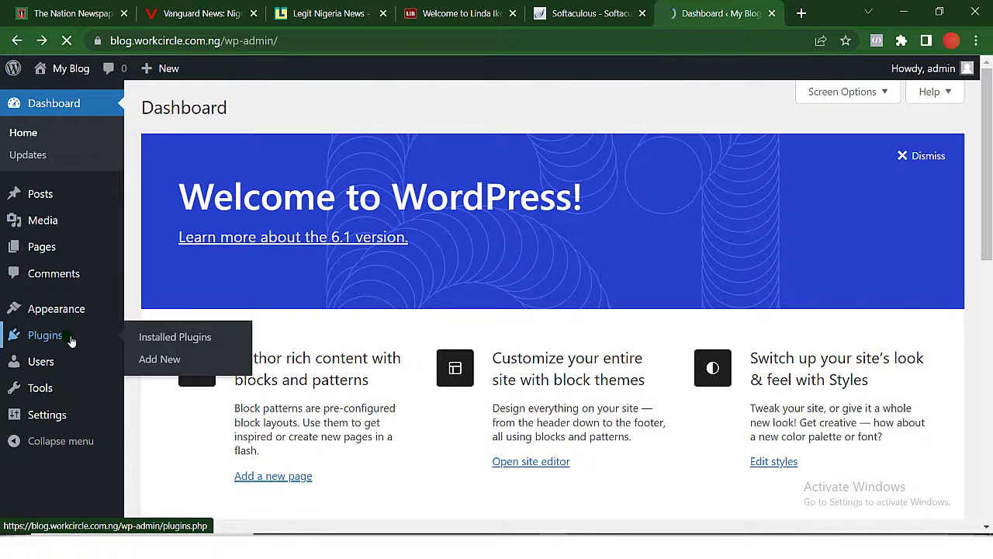
pyautogui.click(157, 350)
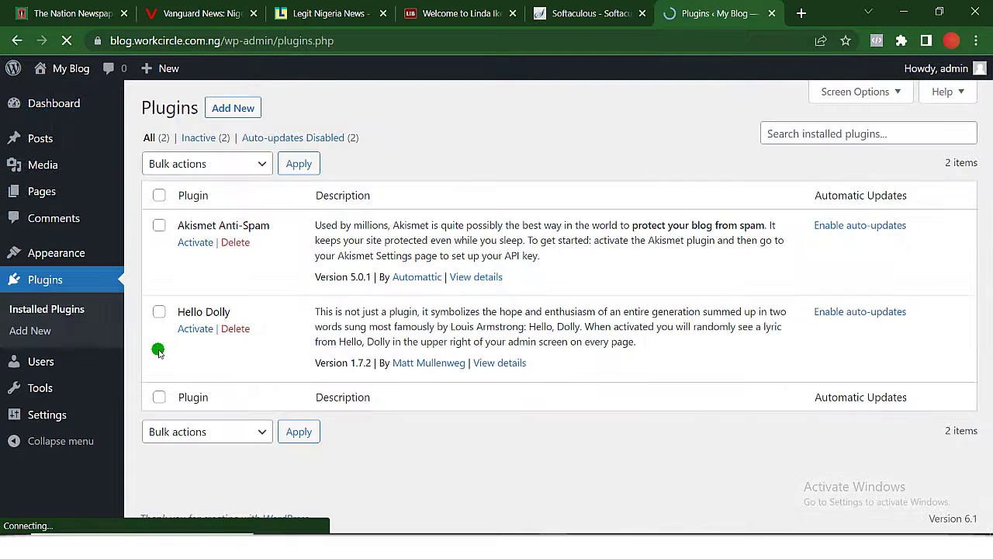
pyautogui.click(245, 111)
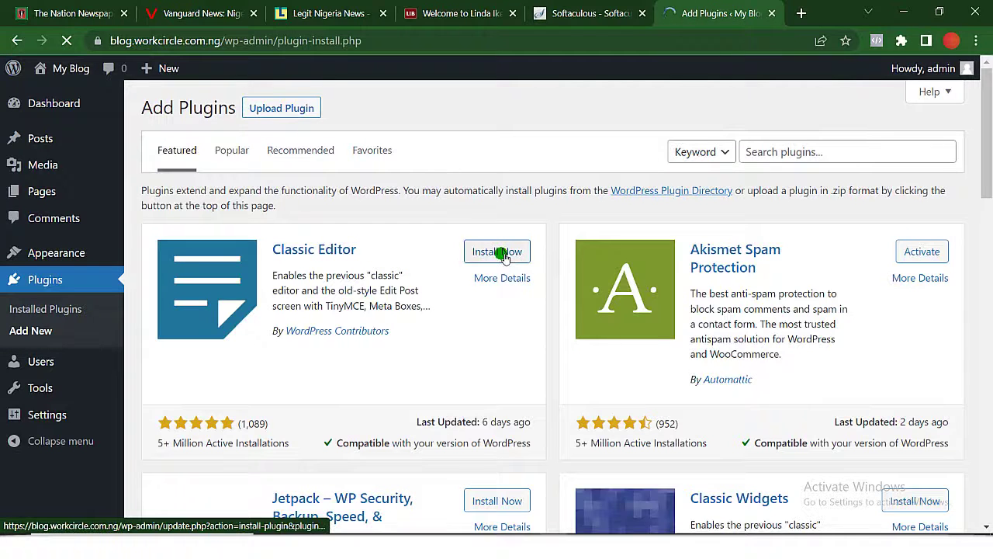
pyautogui.click(503, 252)
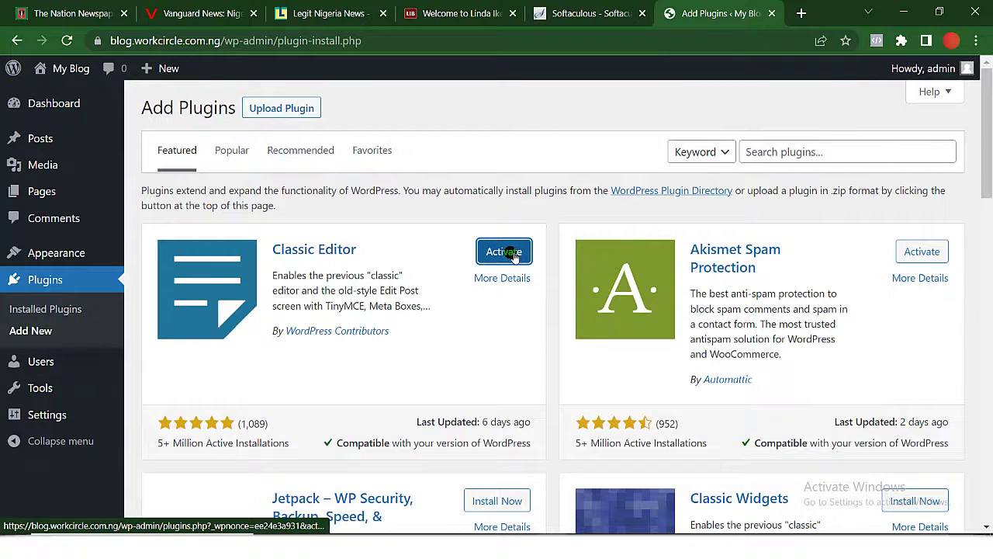
pyautogui.click(504, 253)
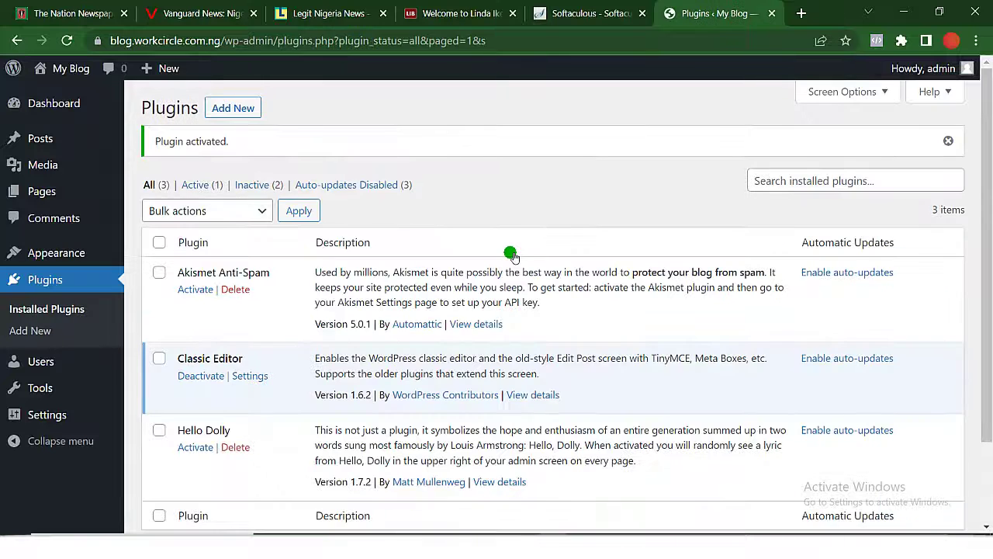
pyautogui.scroll(-2, 512, 256)
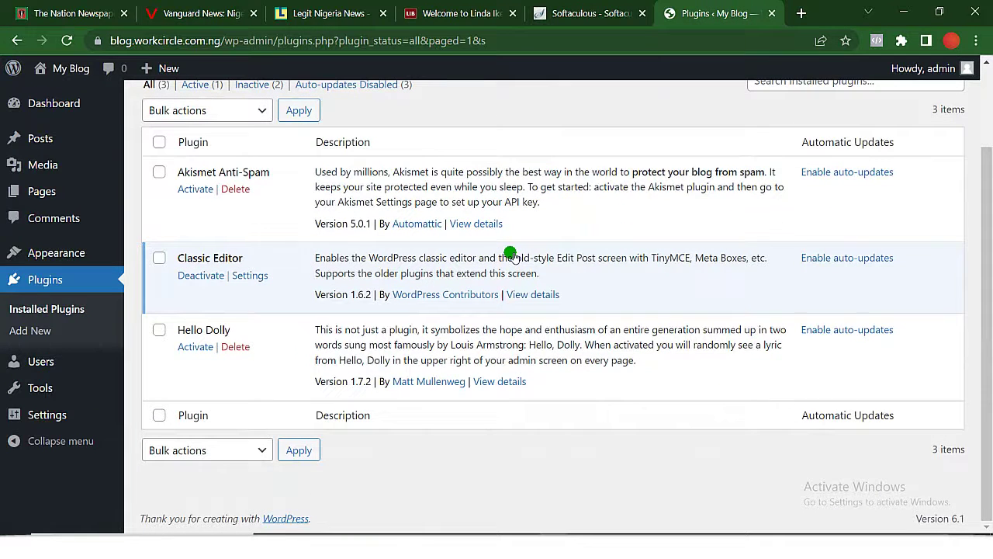
pyautogui.scroll(2, 512, 256)
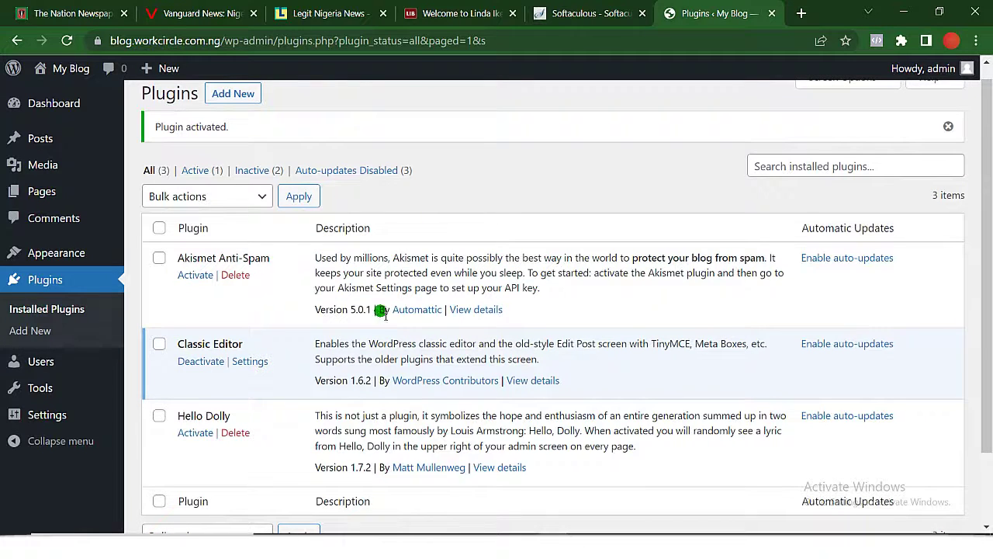
# Go to Appearance > Themes > Add New and reveal the Upload Theme form.
pyautogui.click(51, 261)
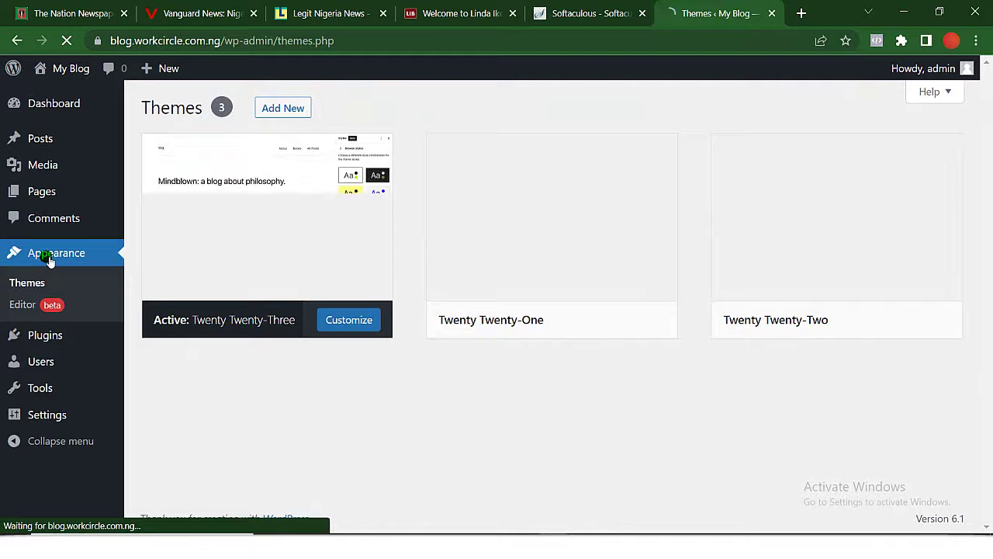
pyautogui.moveTo(652, 184)
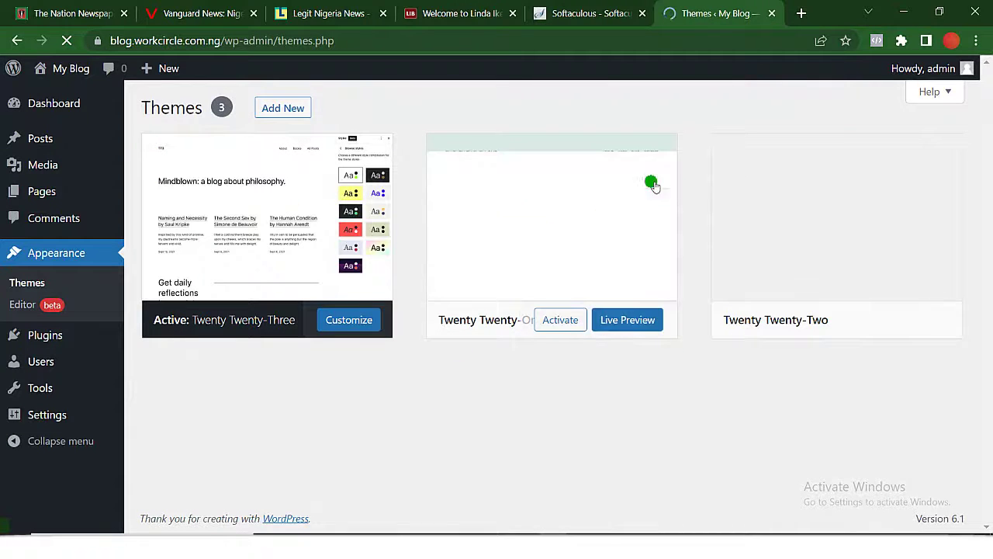
pyautogui.click(559, 320)
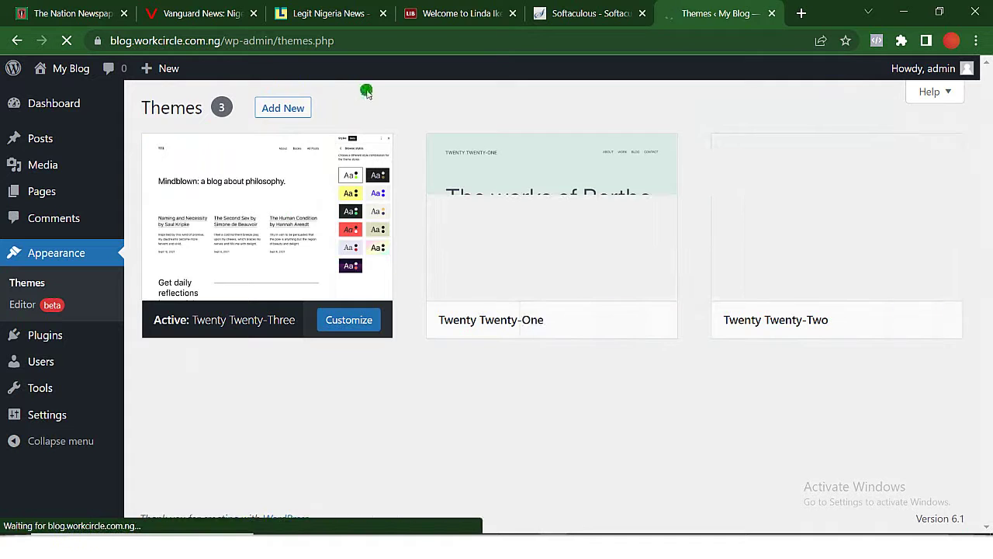
pyautogui.click(283, 108)
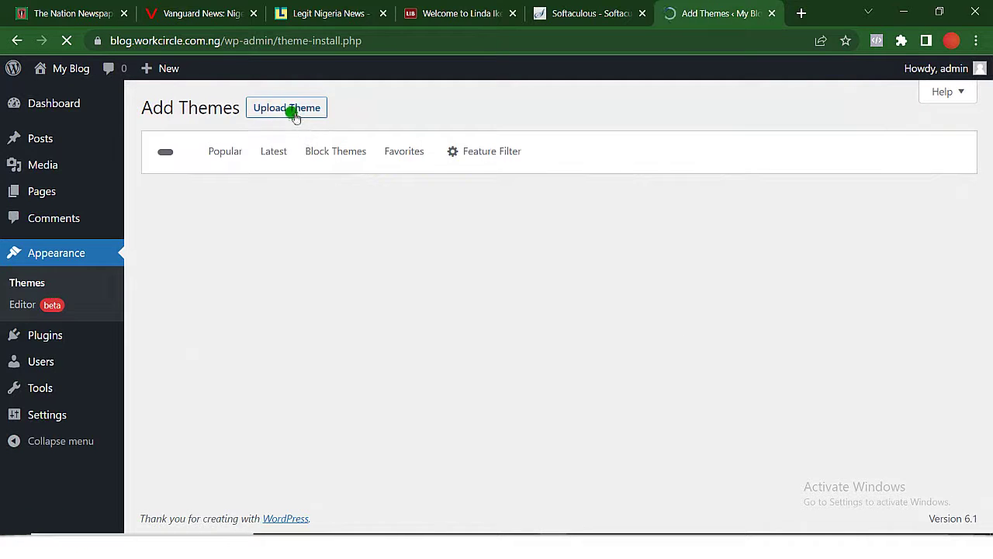
pyautogui.click(295, 114)
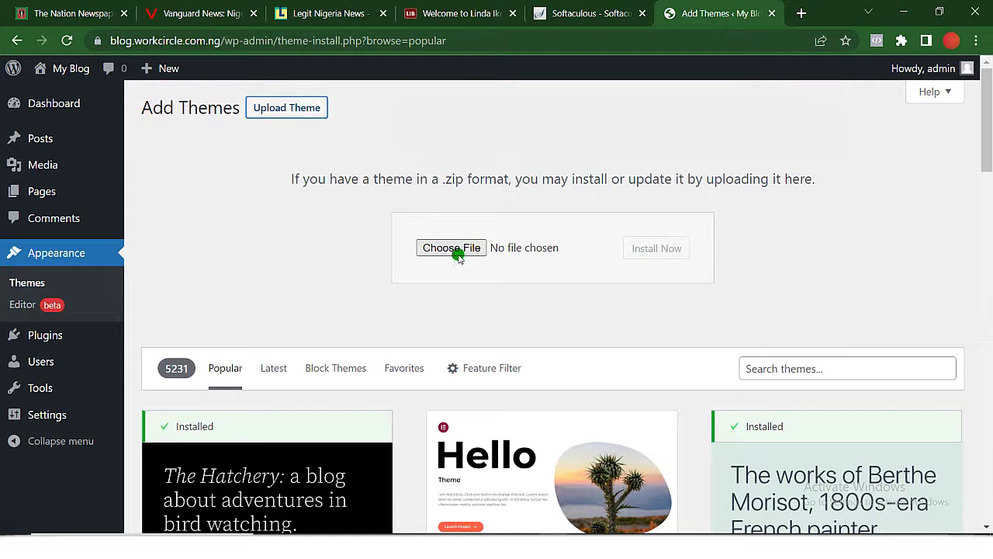
# Choose soledad.zip as the theme package and install it.
pyautogui.click(463, 248)
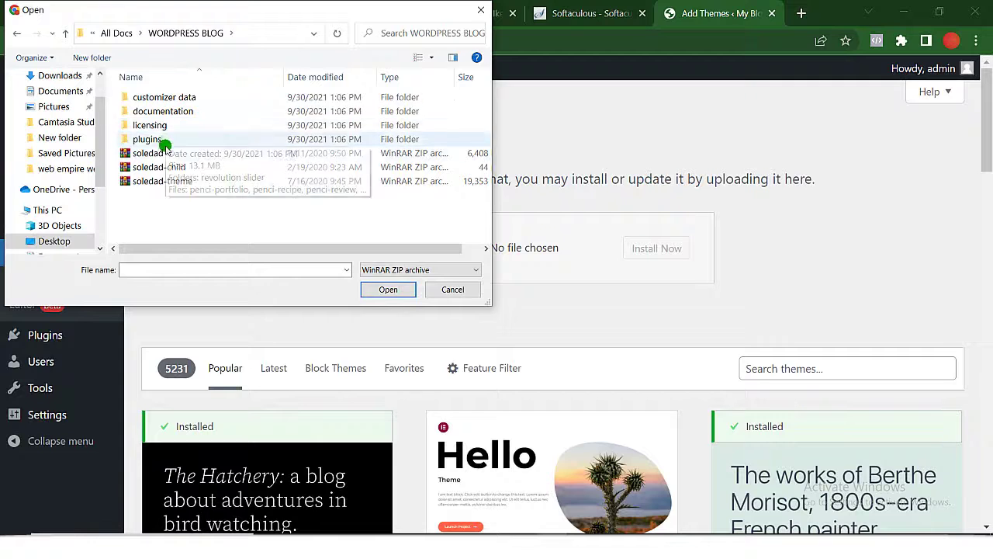
pyautogui.click(166, 154)
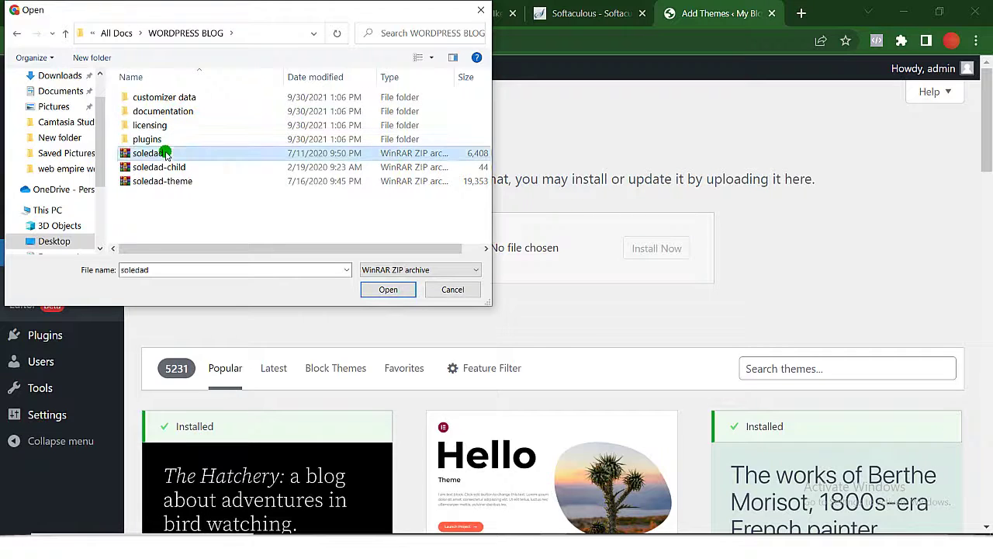
pyautogui.moveTo(170, 155); pyautogui.dragTo(551, 247)
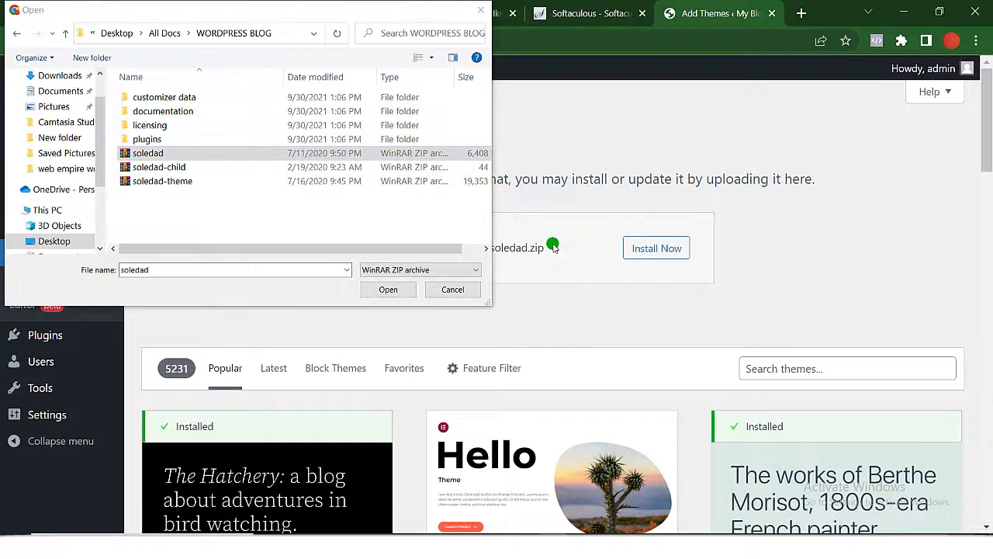
pyautogui.click(664, 248)
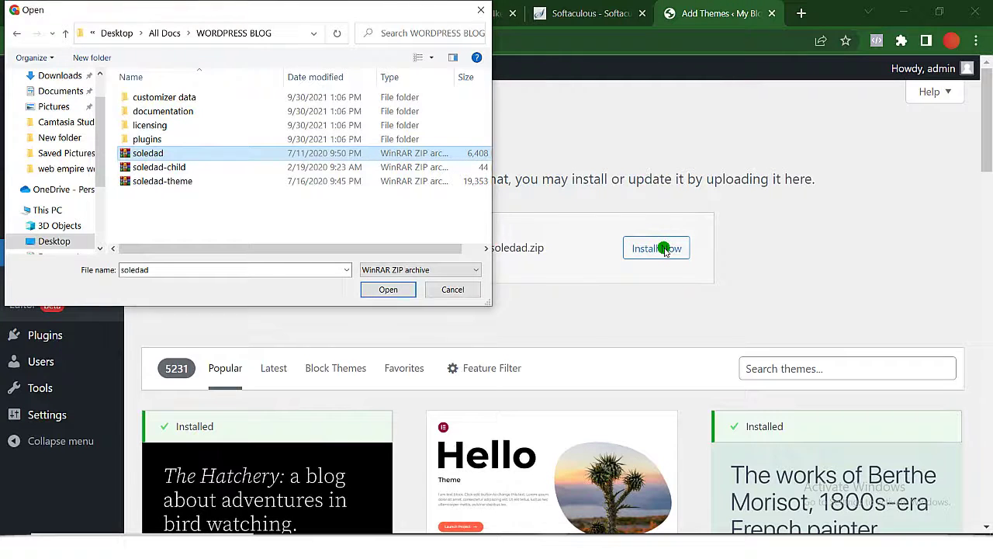
pyautogui.doubleClick(335, 153)
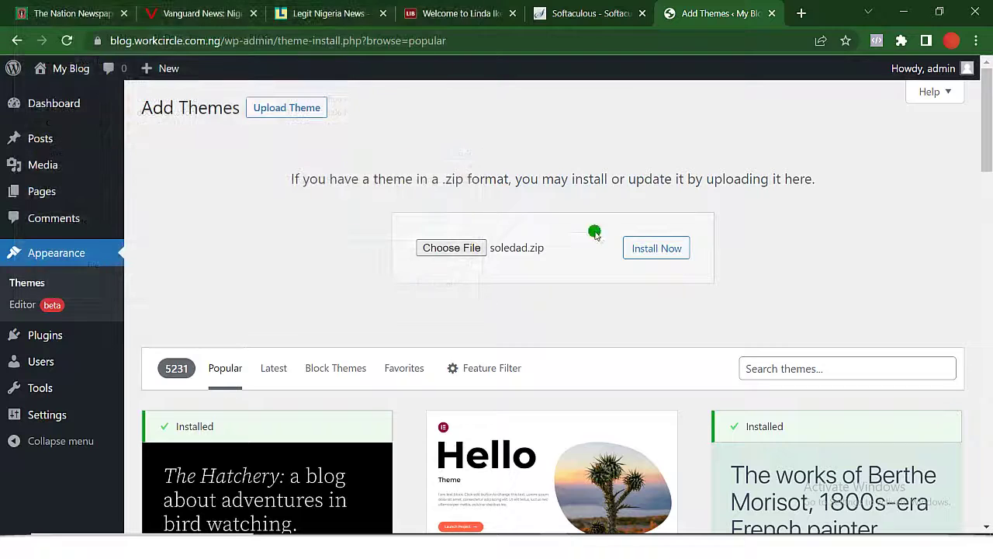
pyautogui.click(660, 249)
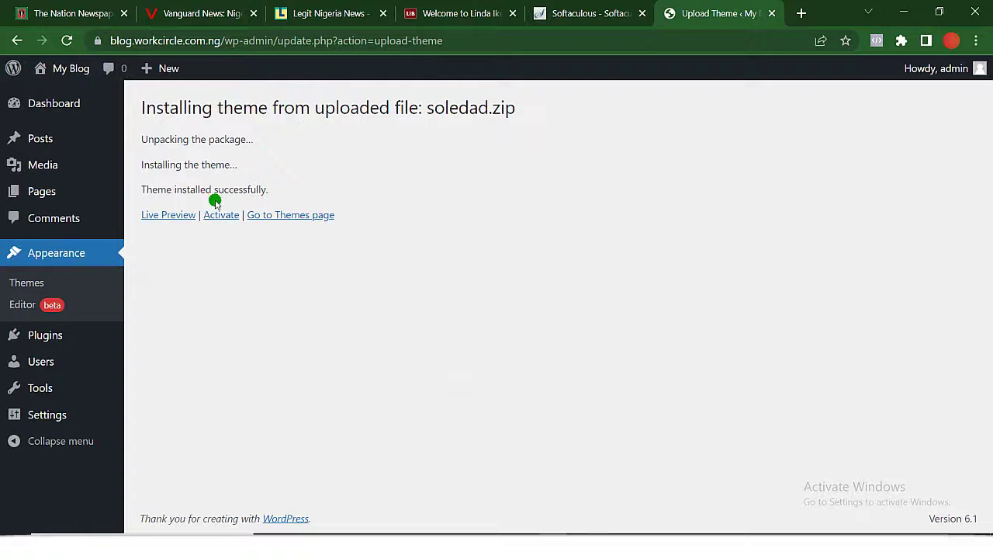
# Activate Soledad, then launch Install Plugins under Step 1 of its welcome page.
pyautogui.click(221, 216)
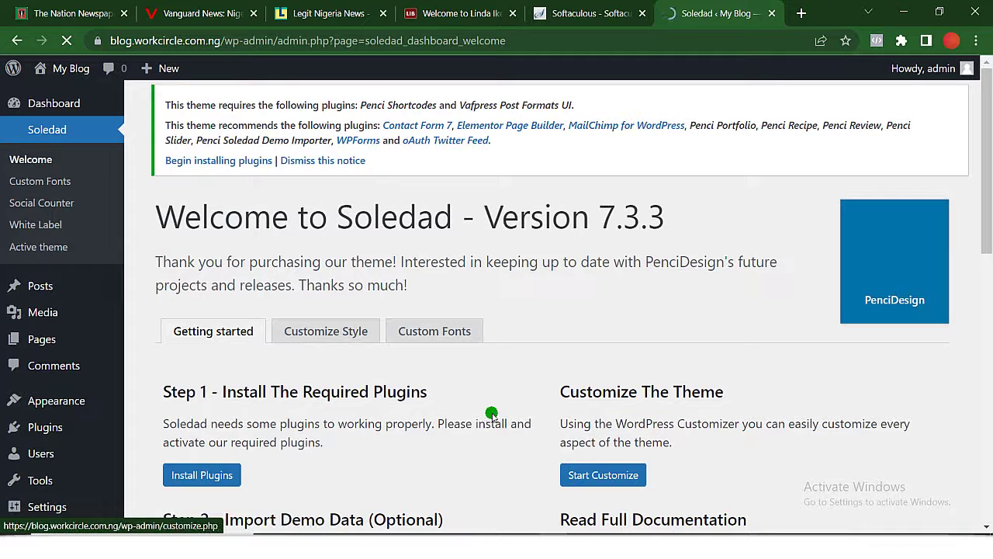
pyautogui.scroll(-1, 487, 413)
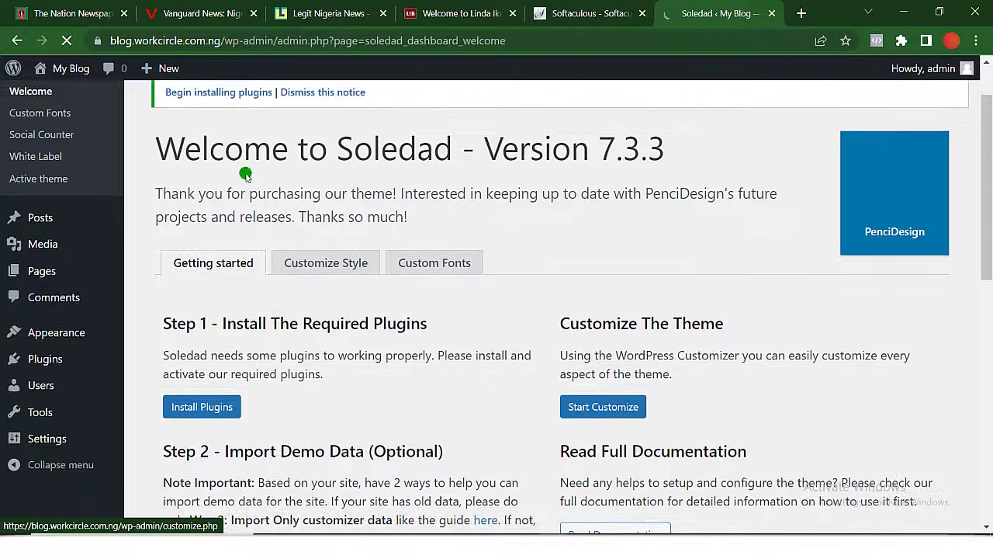
pyautogui.scroll(1, 224, 184)
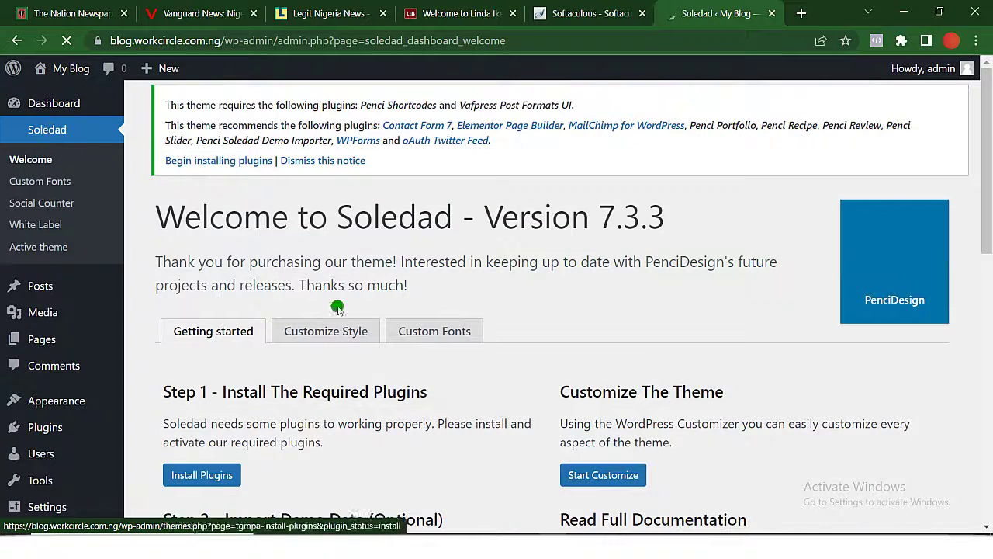
pyautogui.scroll(-1, 339, 326)
pyautogui.scroll(-2, 339, 326)
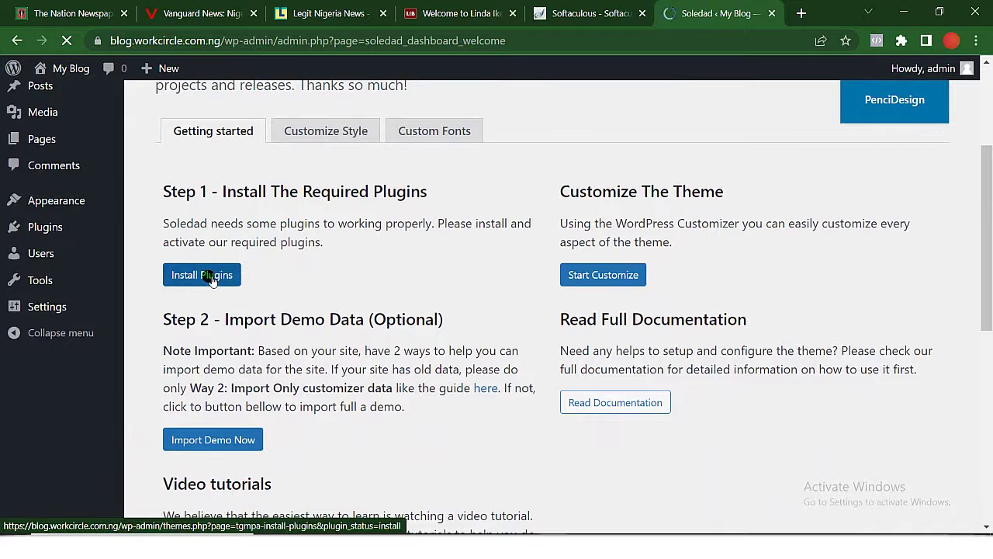
pyautogui.click(210, 277)
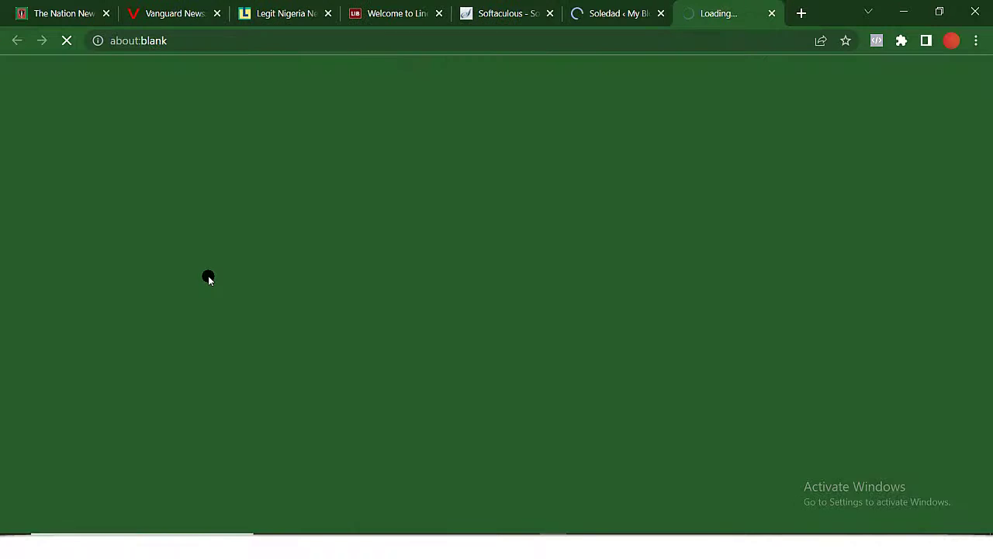
# Switch to the Install Required Plugins tab and look over the plugin list.
pyautogui.click(621, 13)
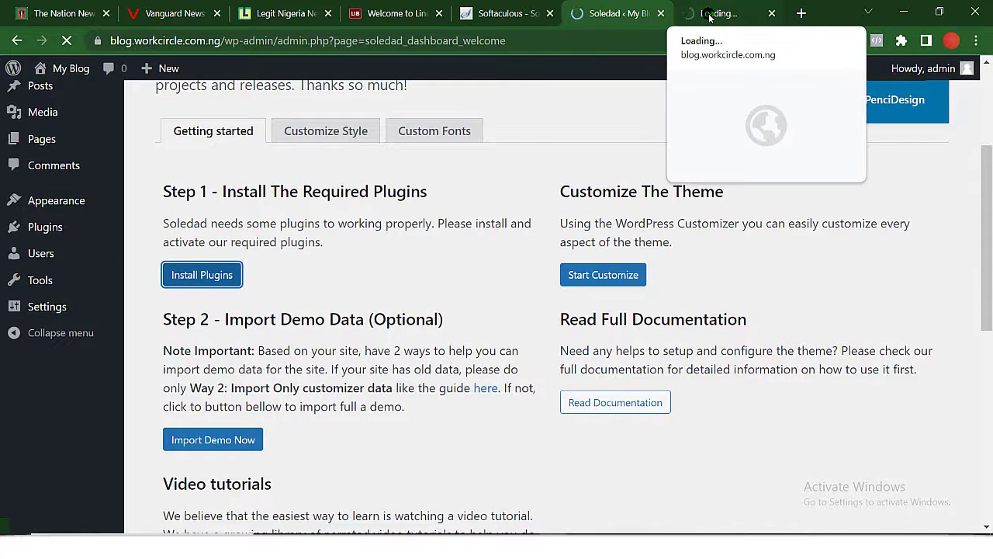
pyautogui.click(709, 15)
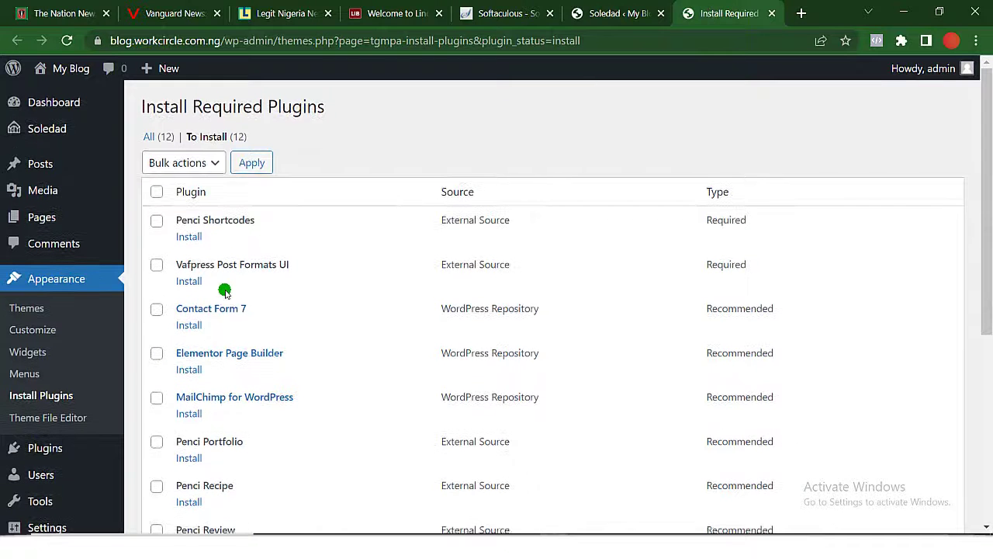
pyautogui.scroll(-1, 224, 289)
pyautogui.scroll(1, 225, 291)
pyautogui.scroll(-4, 225, 292)
pyautogui.scroll(4, 225, 292)
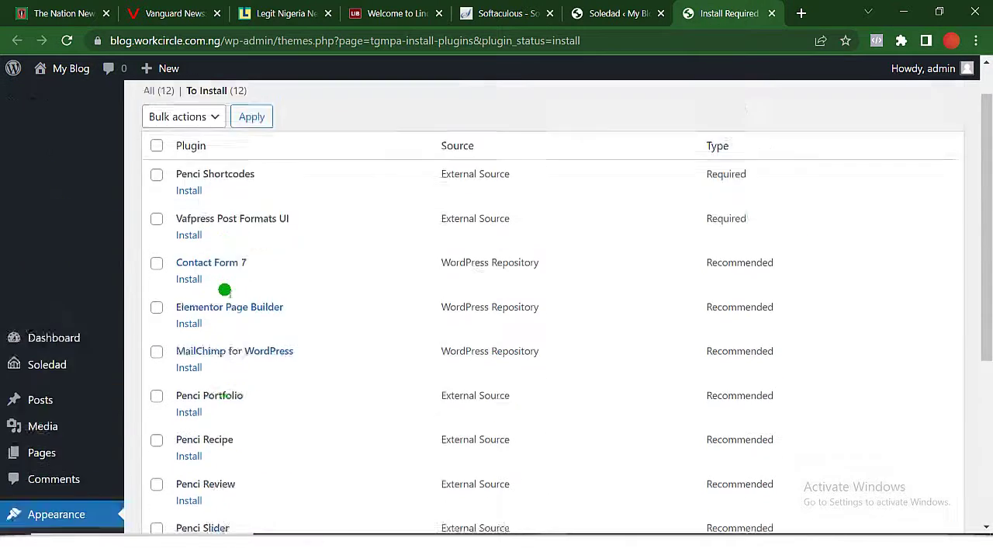
pyautogui.scroll(-1, 224, 292)
pyautogui.scroll(1, 225, 292)
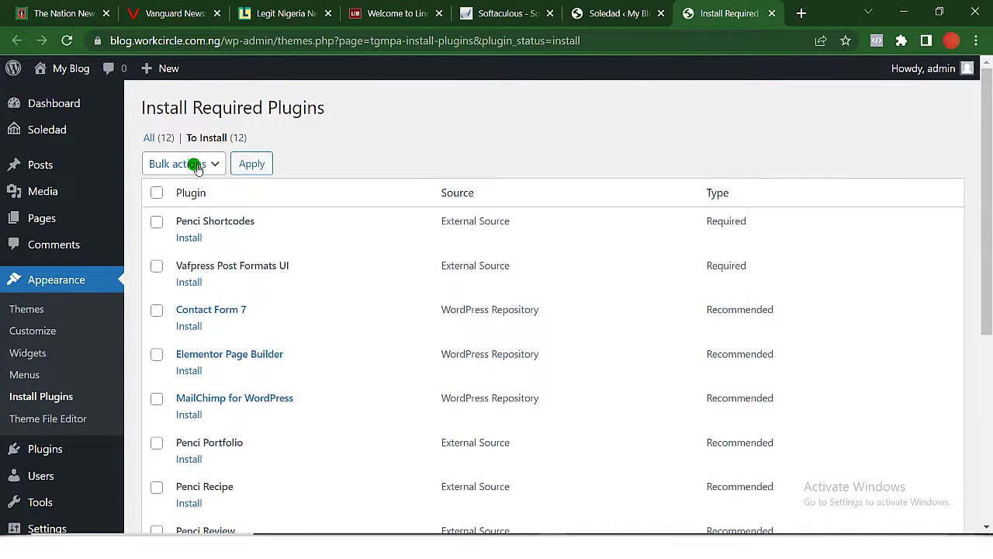
# Select all twelve plugins and apply the Install bulk action.
pyautogui.click(156, 194)
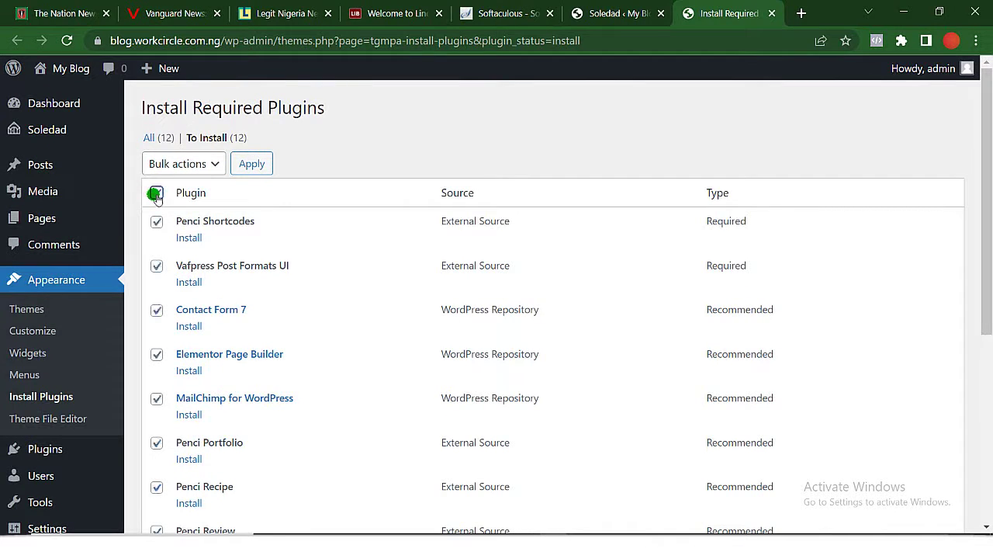
pyautogui.scroll(-5, 155, 196)
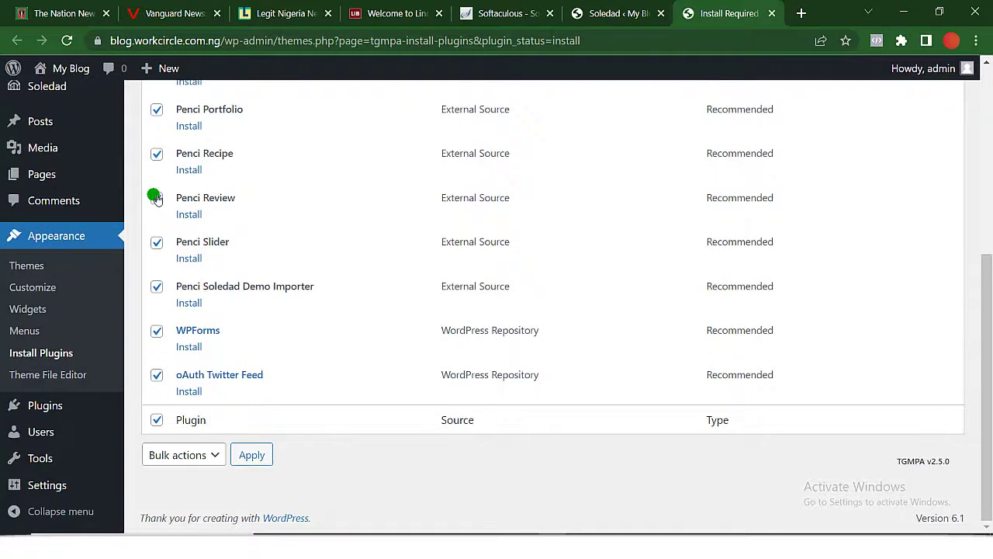
pyautogui.scroll(5, 156, 196)
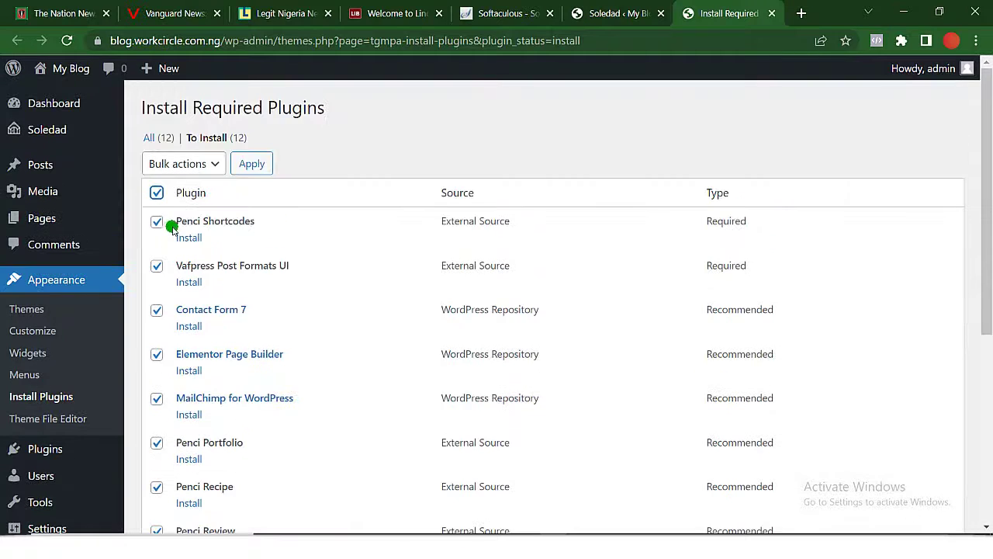
pyautogui.click(214, 166)
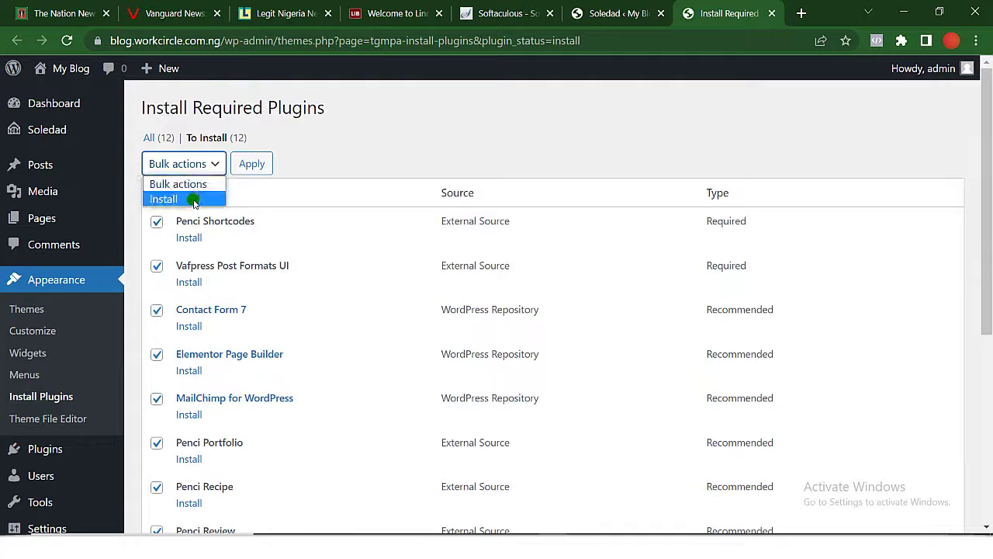
pyautogui.click(194, 199)
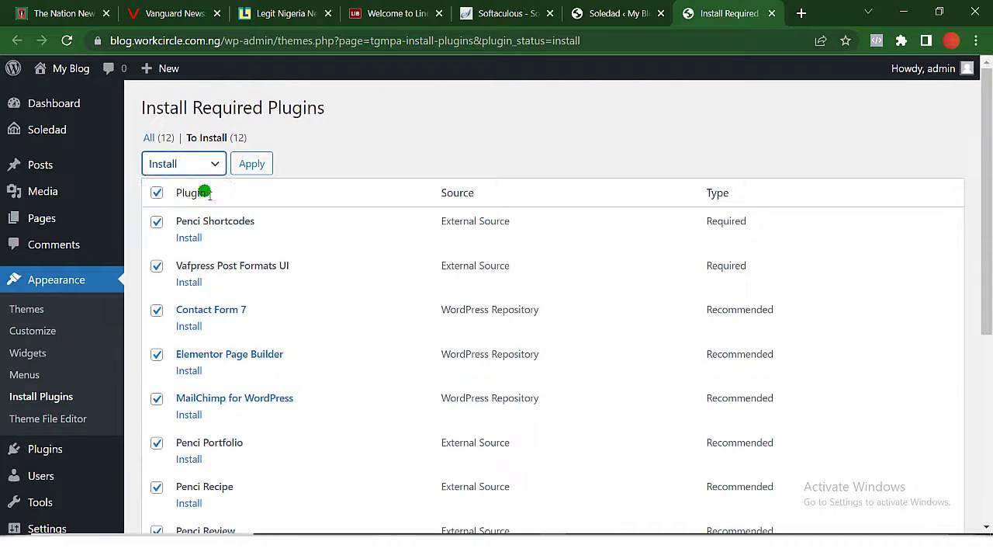
pyautogui.click(256, 165)
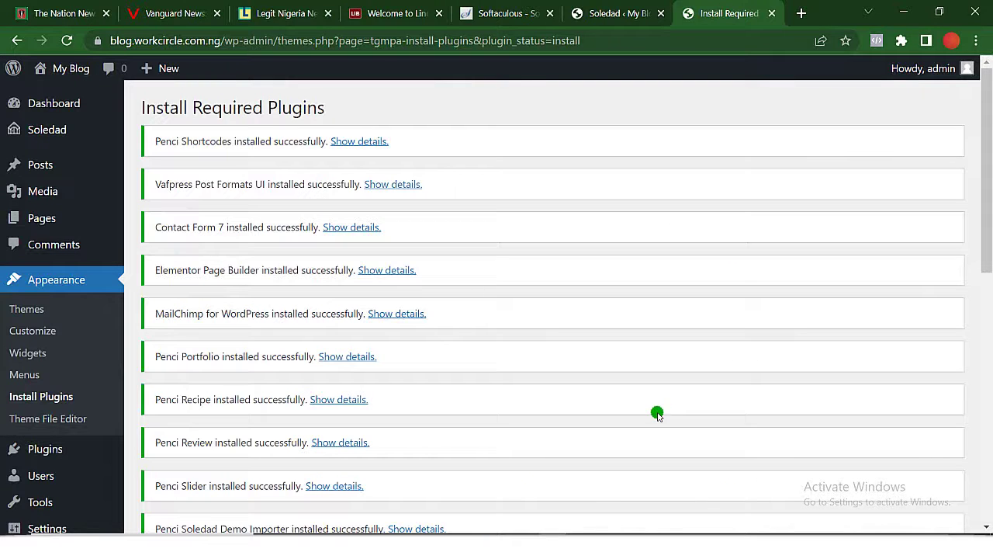
pyautogui.scroll(-3, 410, 339)
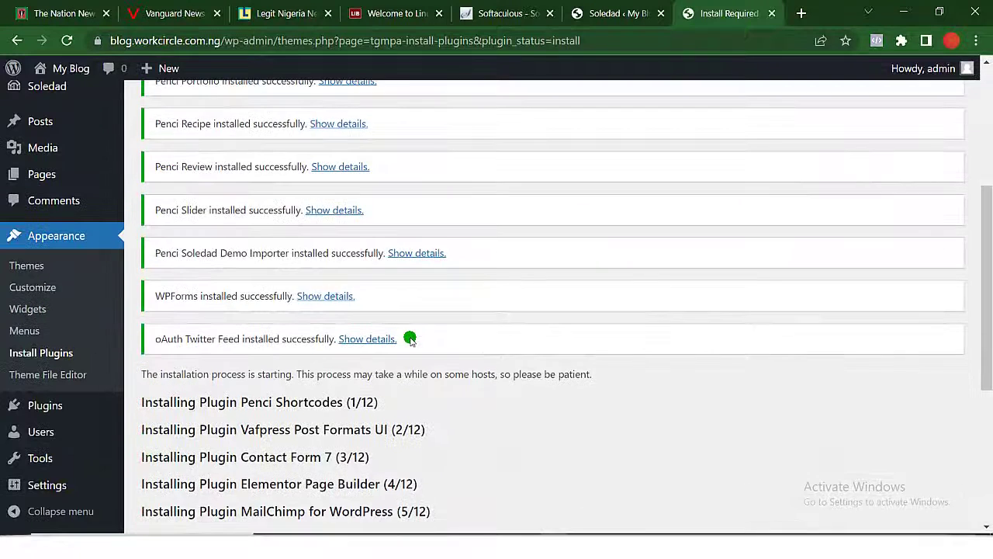
pyautogui.scroll(-5, 409, 339)
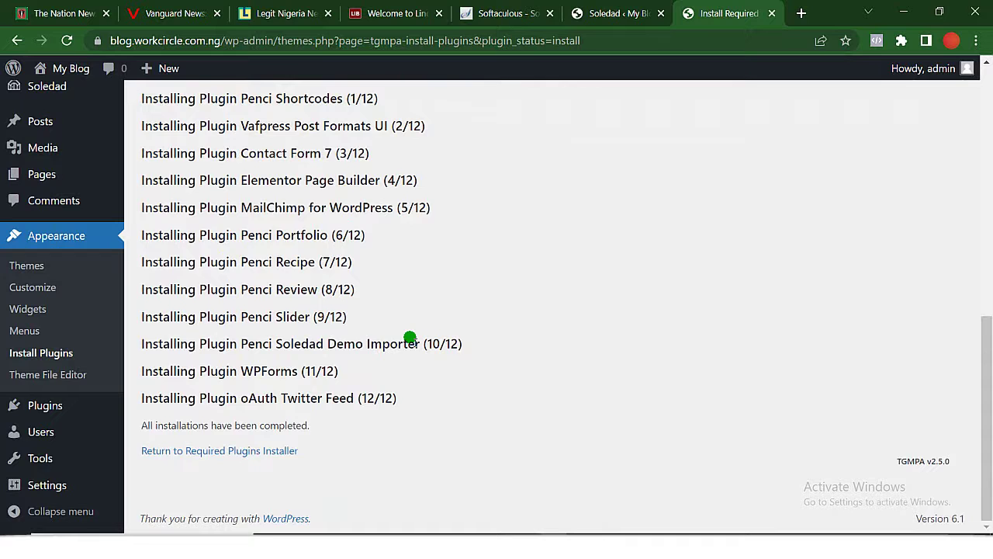
pyautogui.scroll(10, 409, 339)
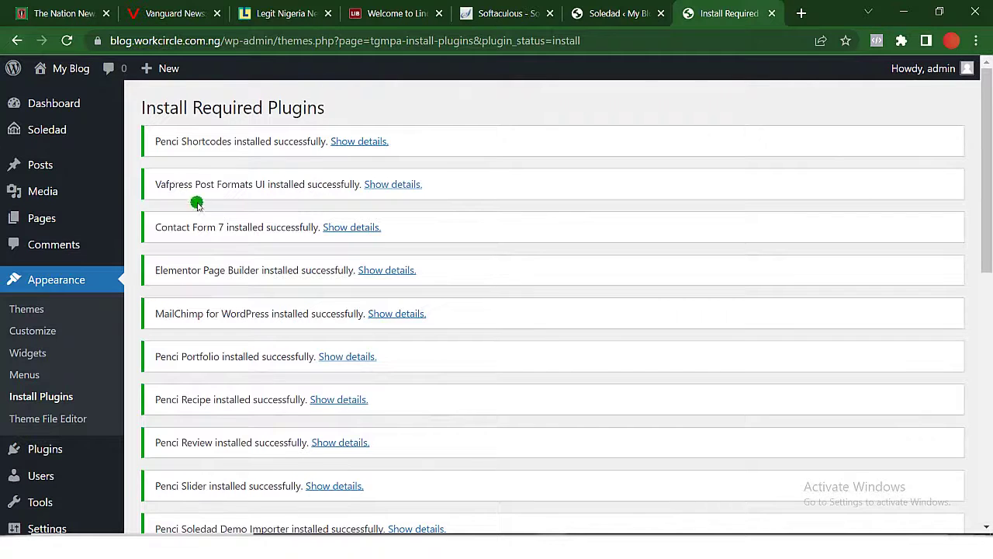
# Go to Soledad > Welcome and reopen the required plugins installer.
pyautogui.moveTo(20, 138)
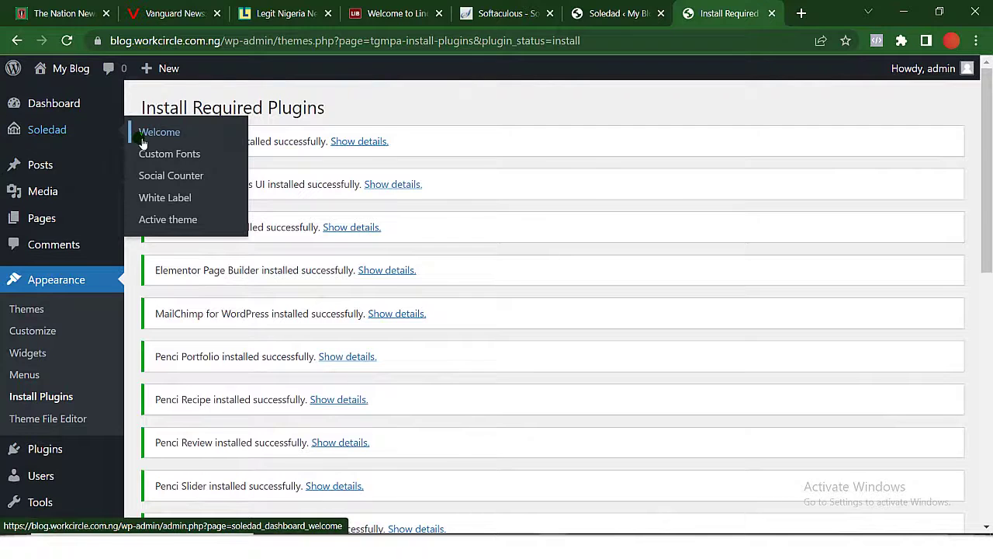
pyautogui.click(70, 129)
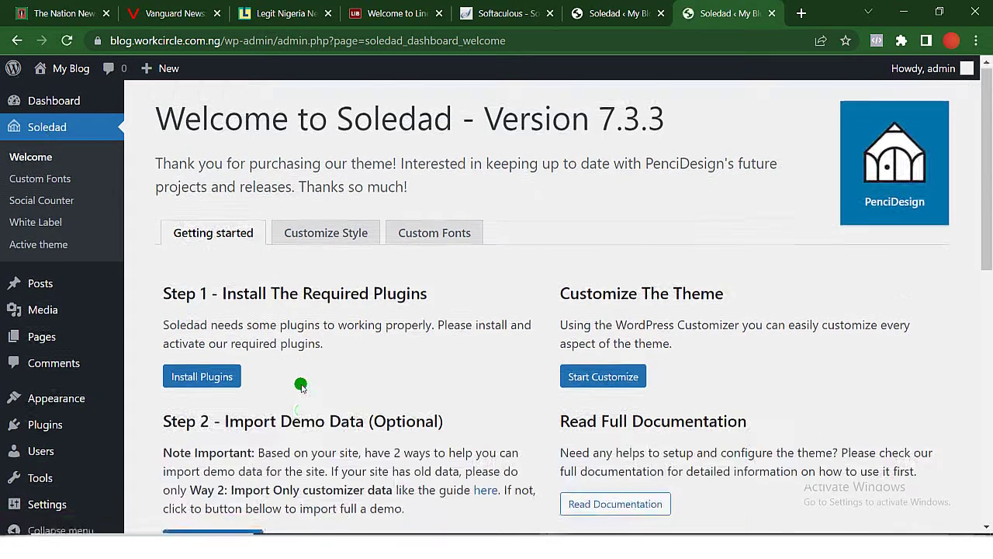
pyautogui.scroll(-2, 301, 386)
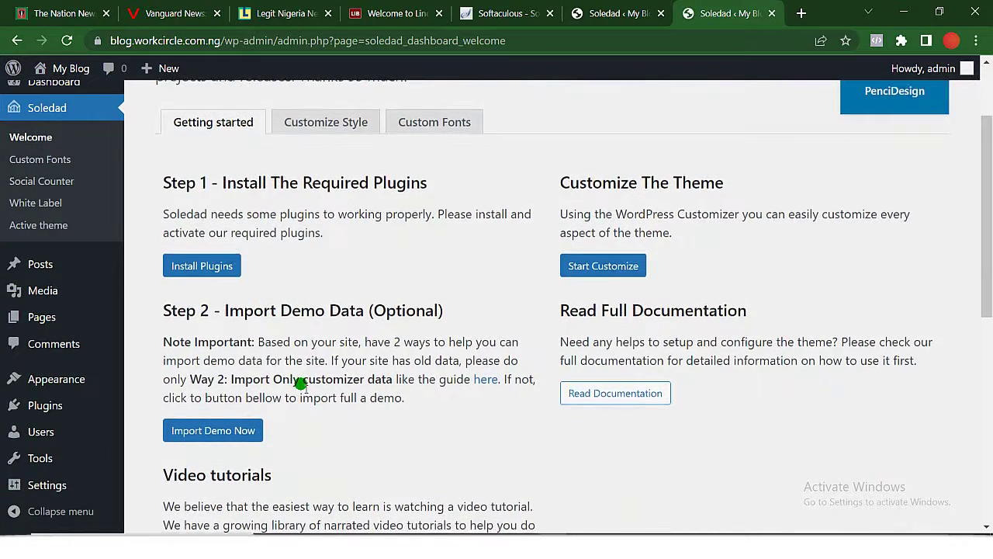
pyautogui.scroll(-1, 302, 383)
pyautogui.scroll(2, 261, 355)
pyautogui.click(206, 313)
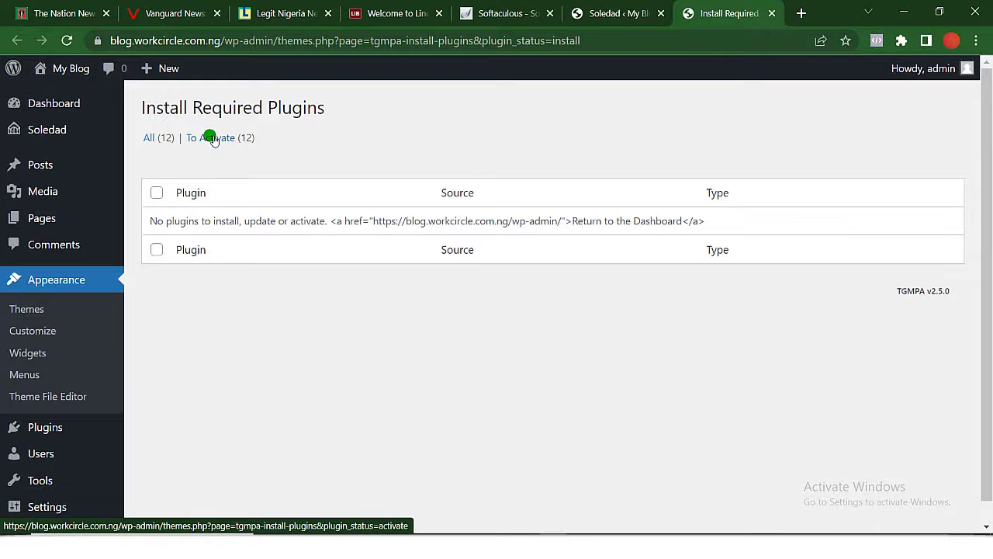
# Filter To Activate, select all twelve plugins and apply the Activate bulk action.
pyautogui.click(212, 139)
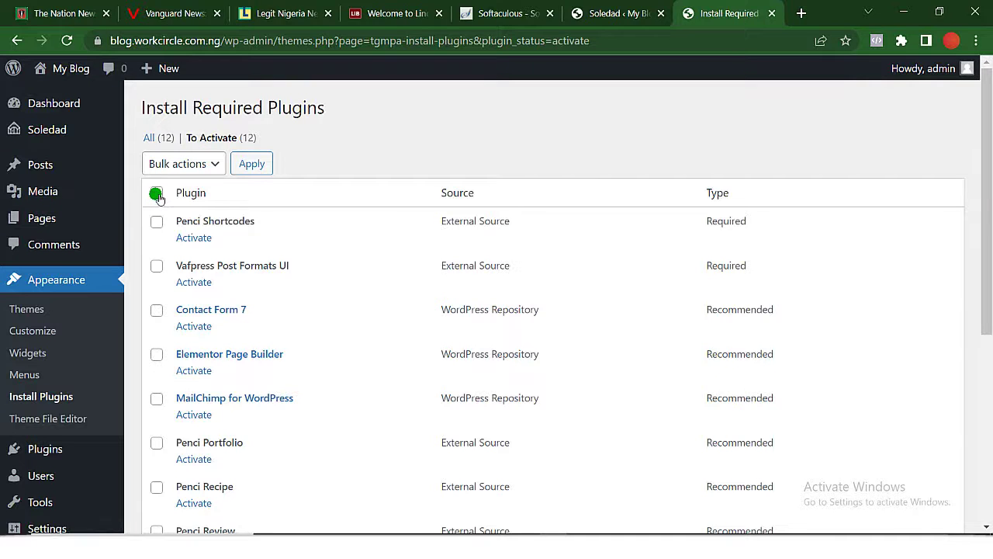
pyautogui.click(157, 193)
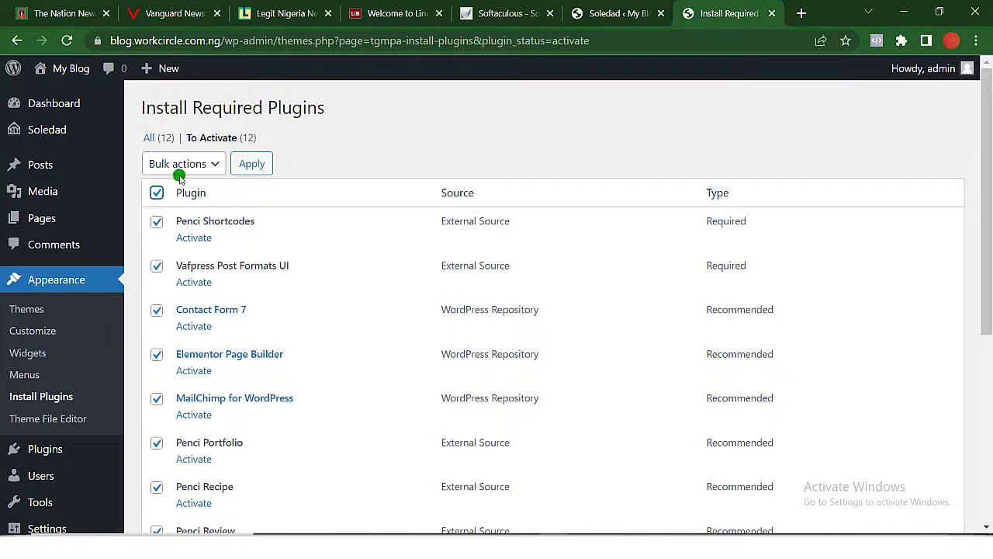
pyautogui.click(216, 165)
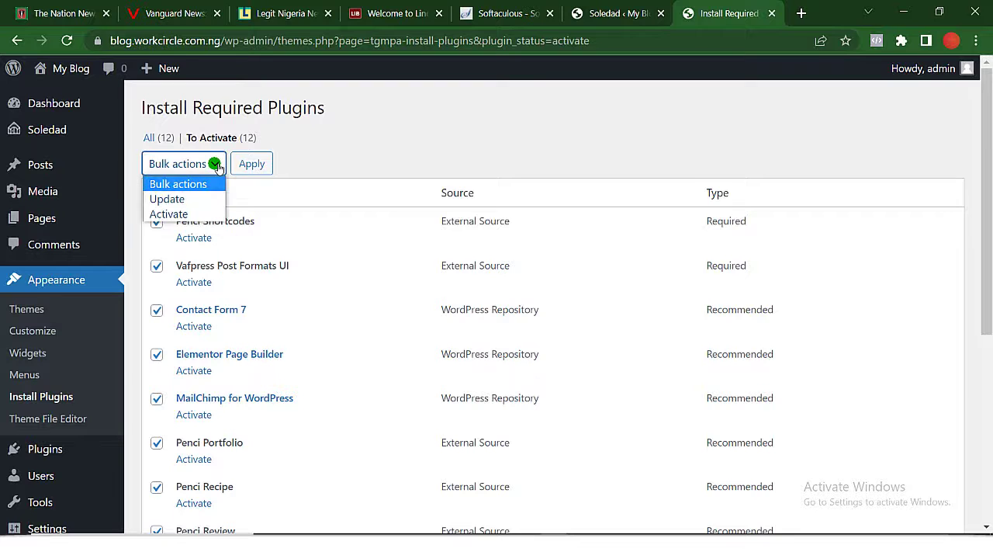
pyautogui.click(178, 214)
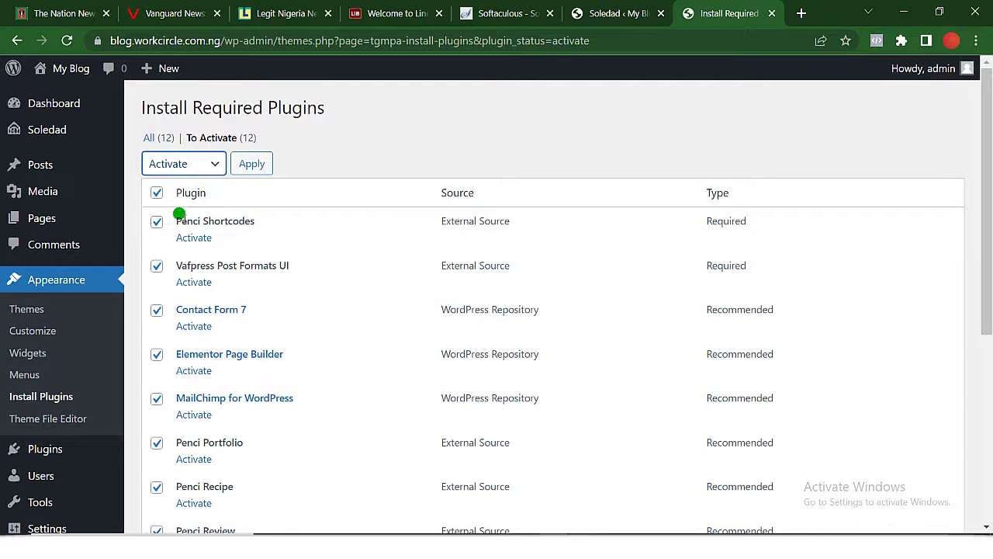
pyautogui.click(262, 168)
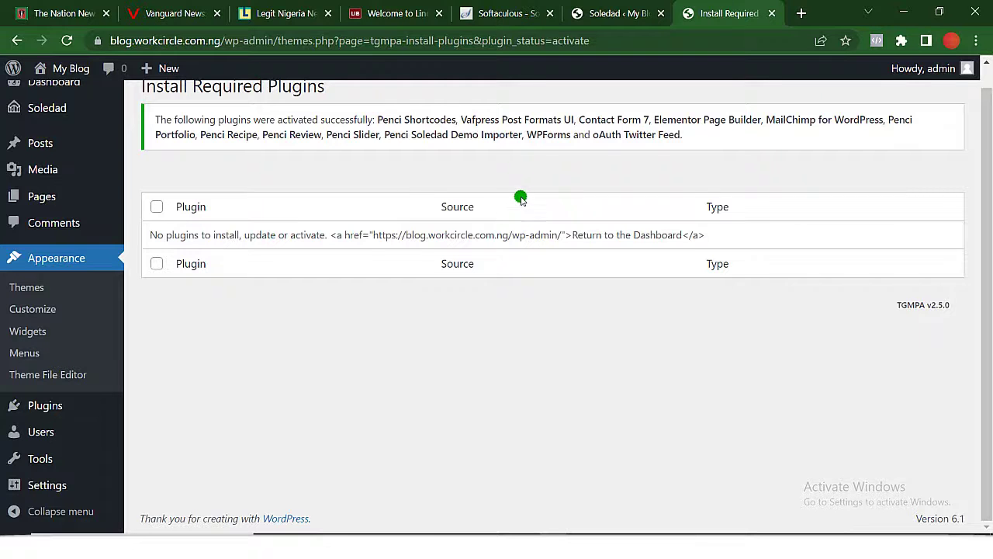
# Scroll the Soledad welcome page to Step 2 and launch Import Demo Now.
pyautogui.click(17, 40)
pyautogui.scroll(-1, 339, 262)
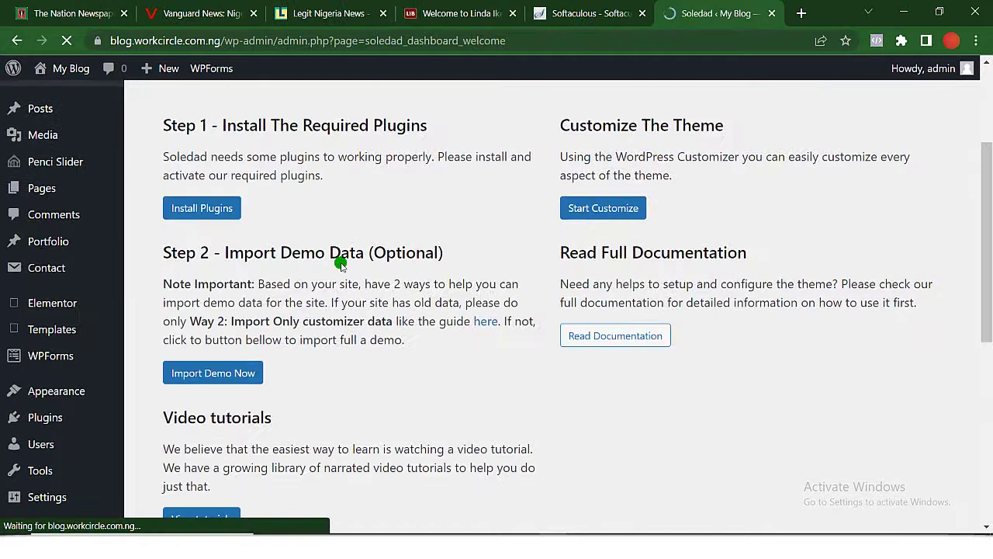
pyautogui.scroll(-1, 339, 264)
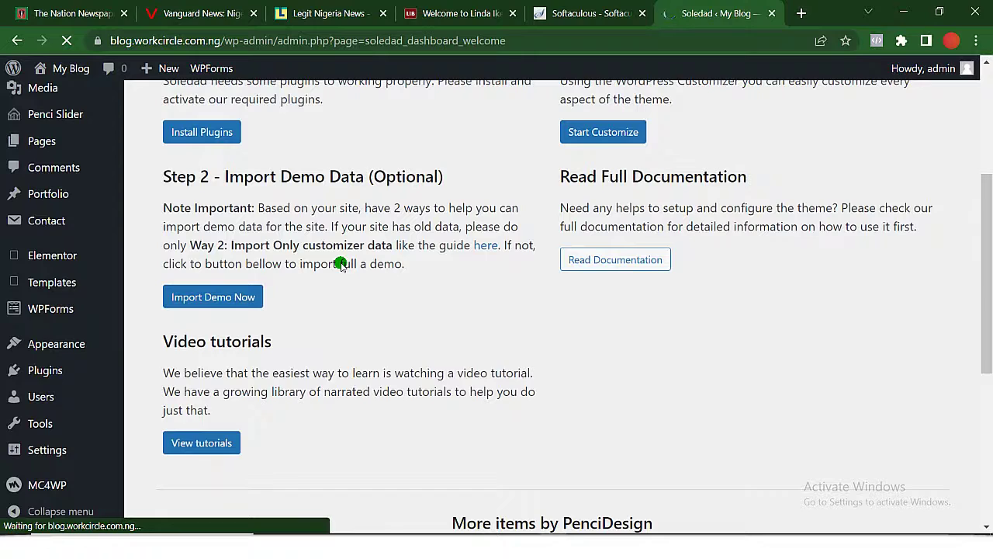
pyautogui.scroll(-1, 340, 264)
pyautogui.scroll(1, 340, 265)
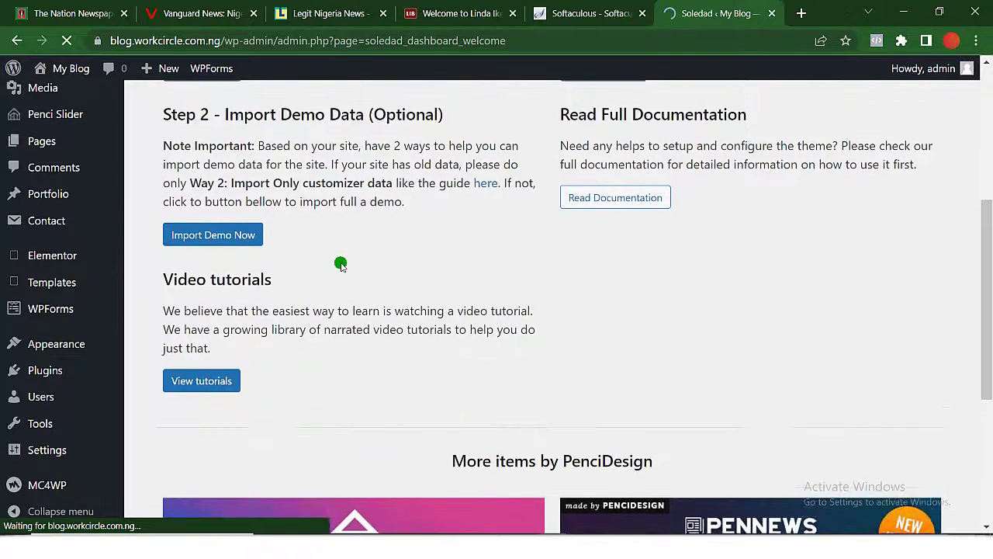
pyautogui.scroll(-1, 341, 264)
pyautogui.scroll(-1, 340, 265)
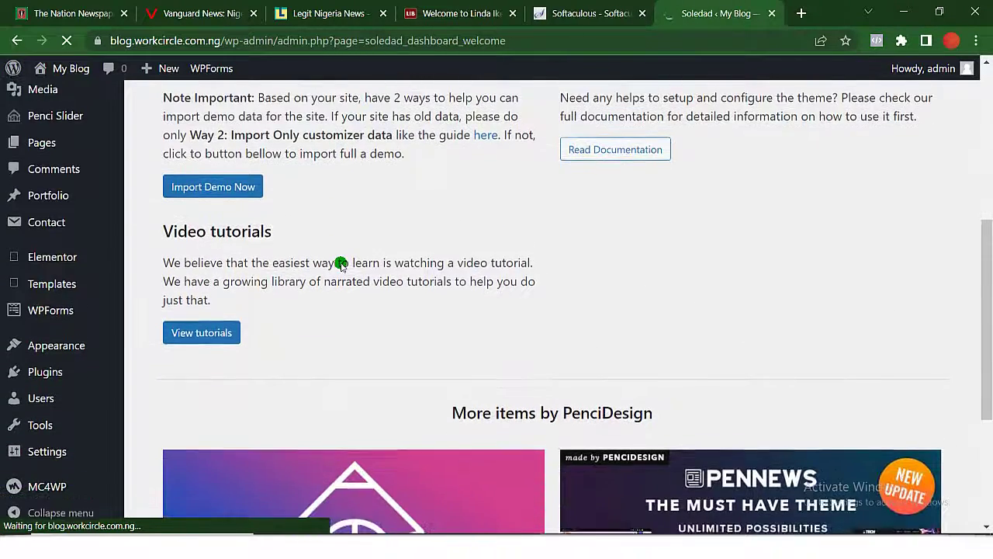
pyautogui.scroll(1, 341, 265)
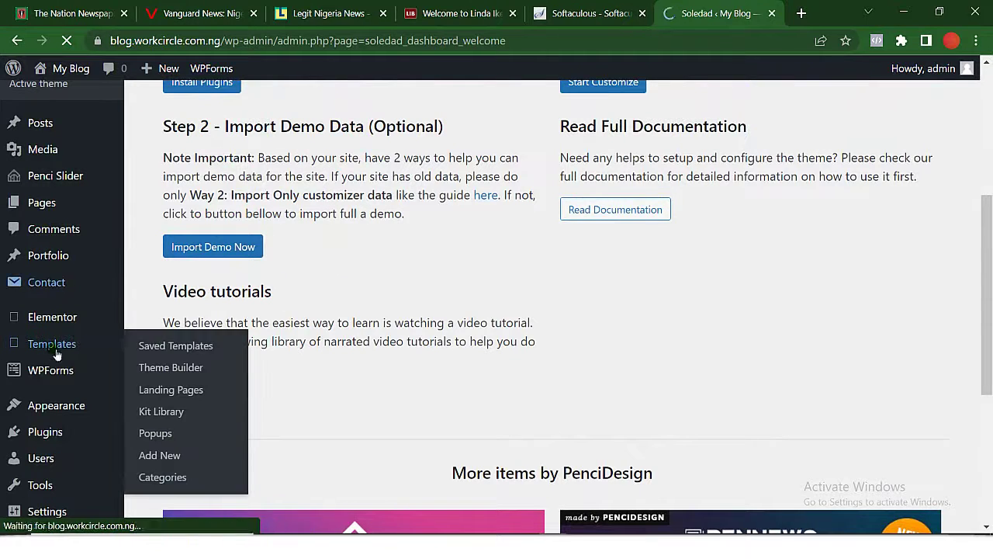
pyautogui.moveTo(66, 408)
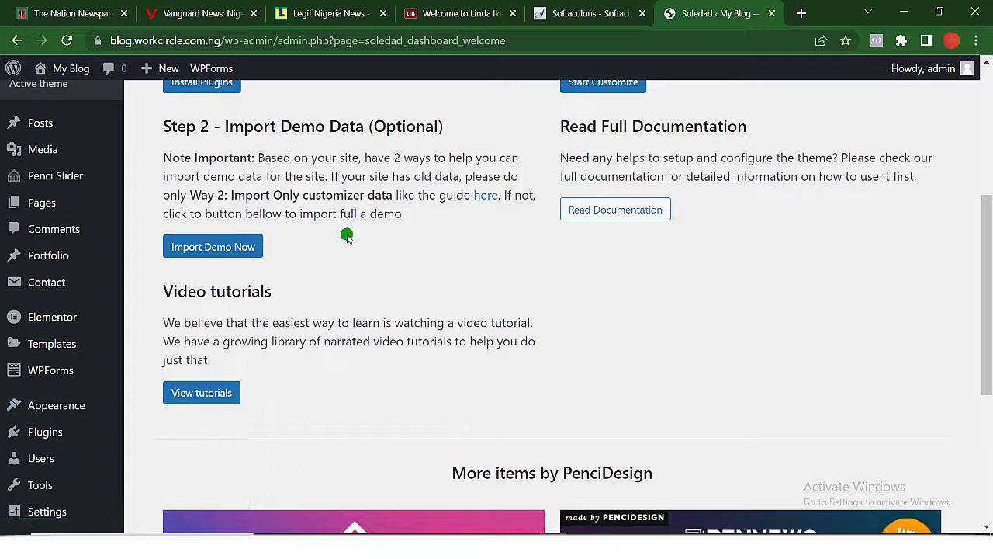
pyautogui.scroll(1, 347, 234)
pyautogui.click(228, 294)
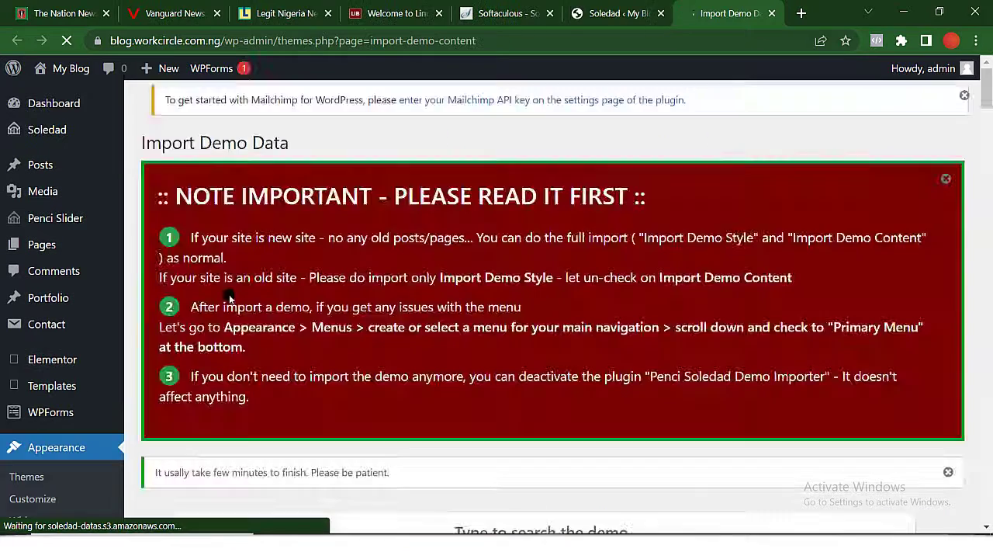
# Scroll the Soledad demo grid down until the Breaking News card shows.
pyautogui.scroll(-5, 228, 294)
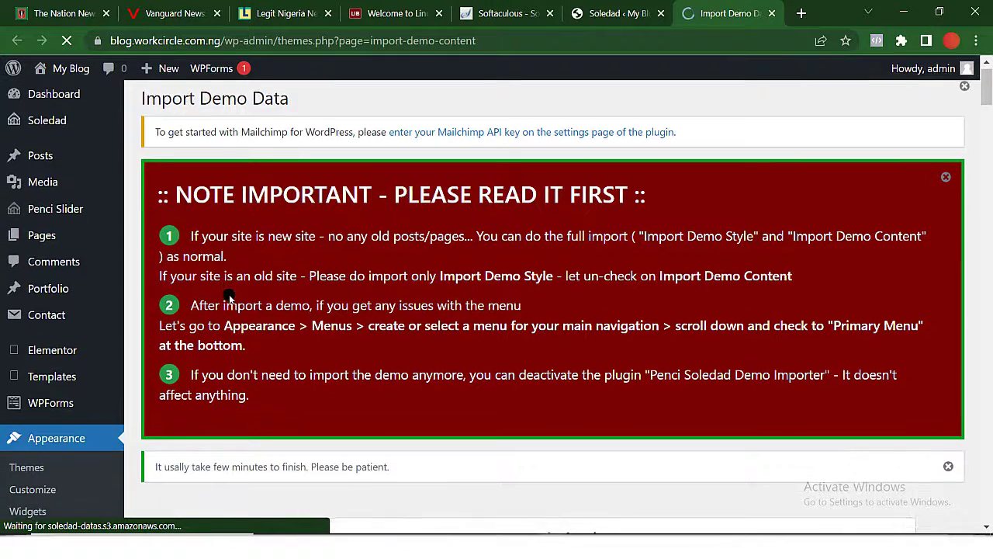
pyautogui.scroll(-1, 230, 300)
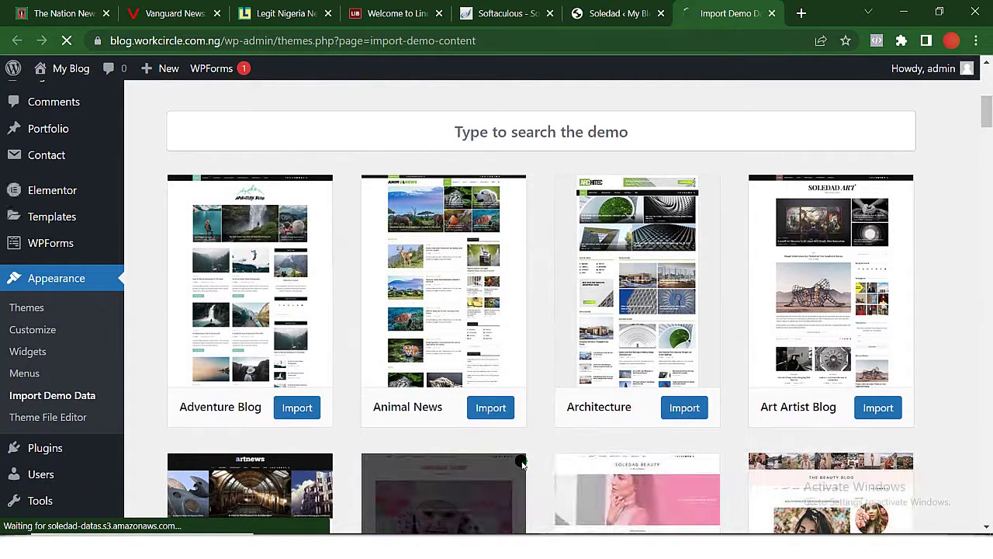
pyautogui.scroll(-1, 522, 463)
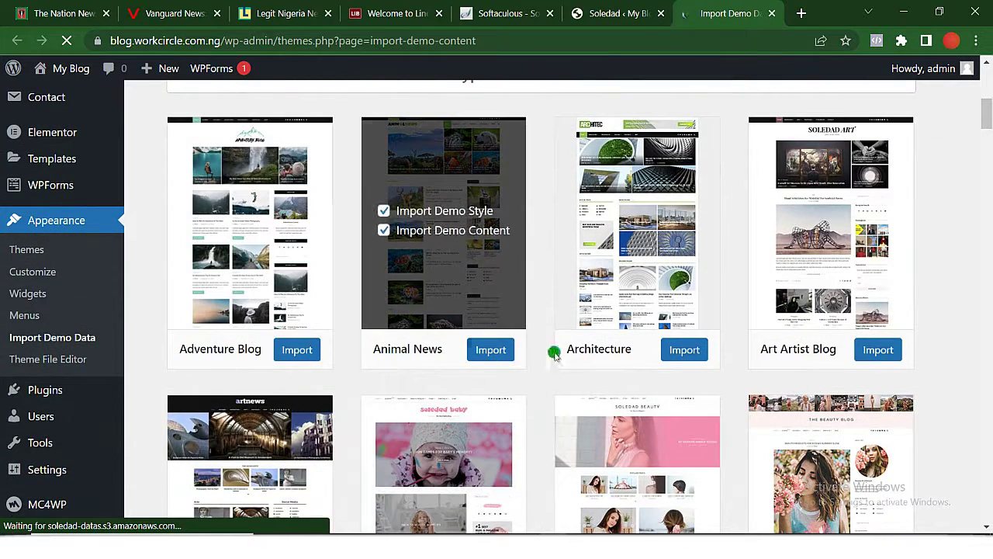
pyautogui.scroll(-1, 627, 356)
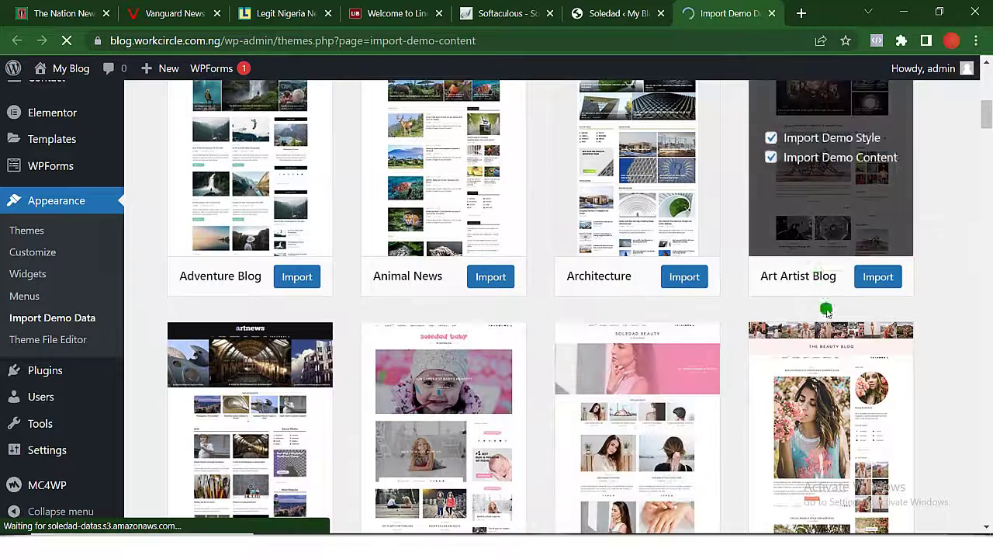
pyautogui.scroll(-2, 830, 372)
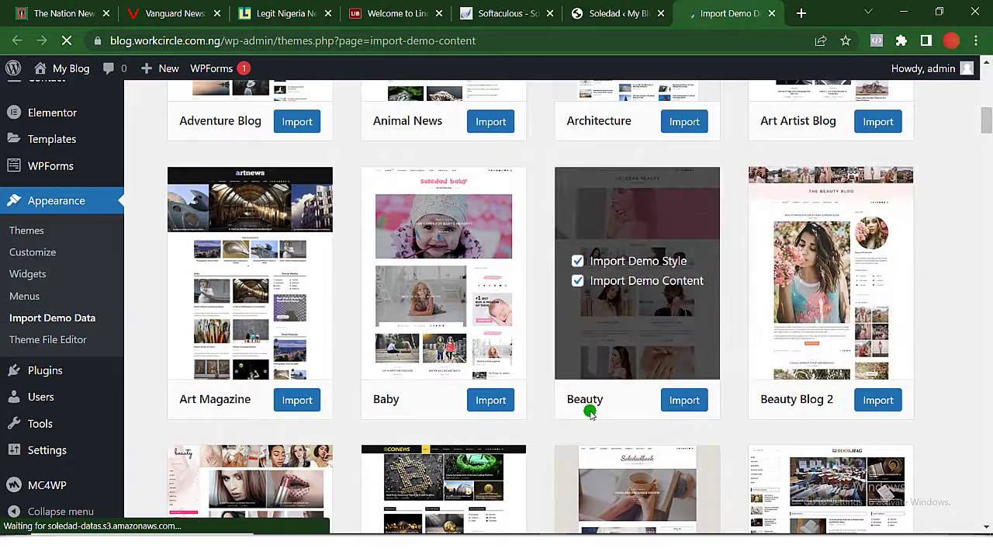
pyautogui.scroll(-3, 228, 393)
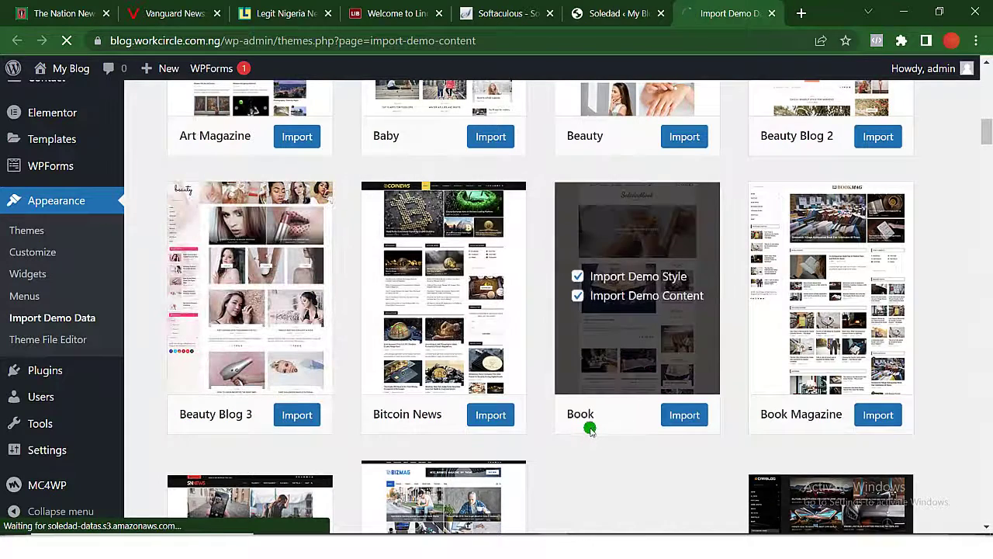
pyautogui.scroll(-3, 809, 422)
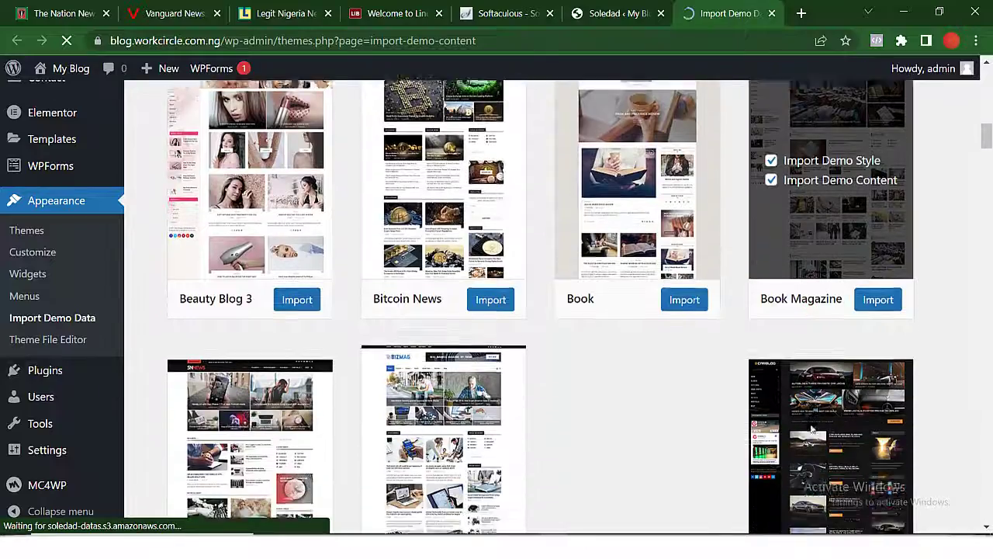
pyautogui.scroll(-20, 809, 426)
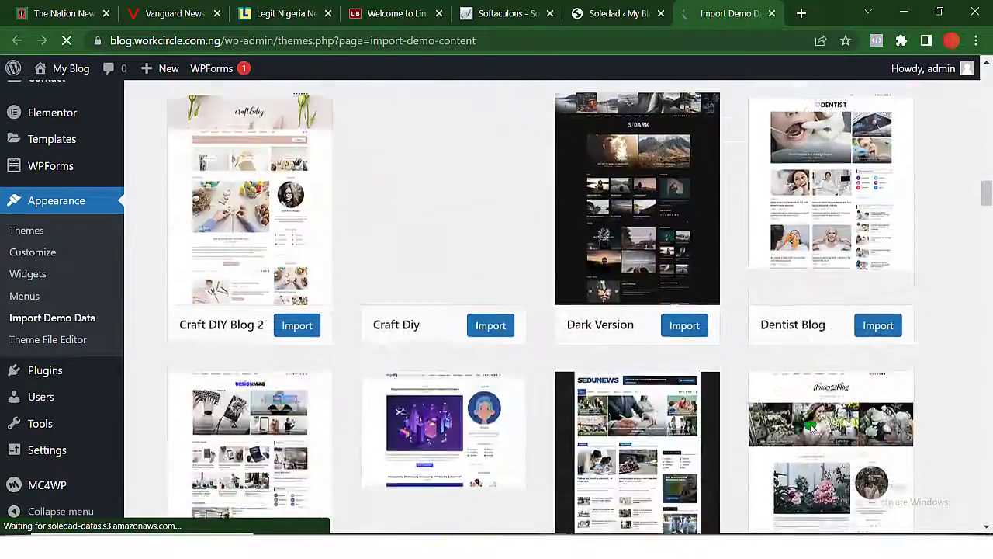
pyautogui.scroll(-20, 809, 425)
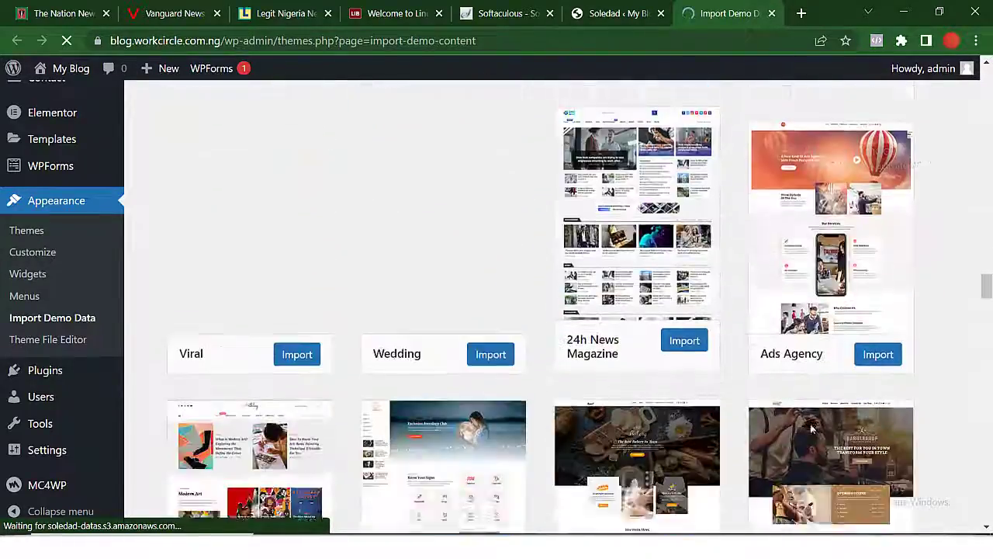
pyautogui.scroll(-1, 809, 425)
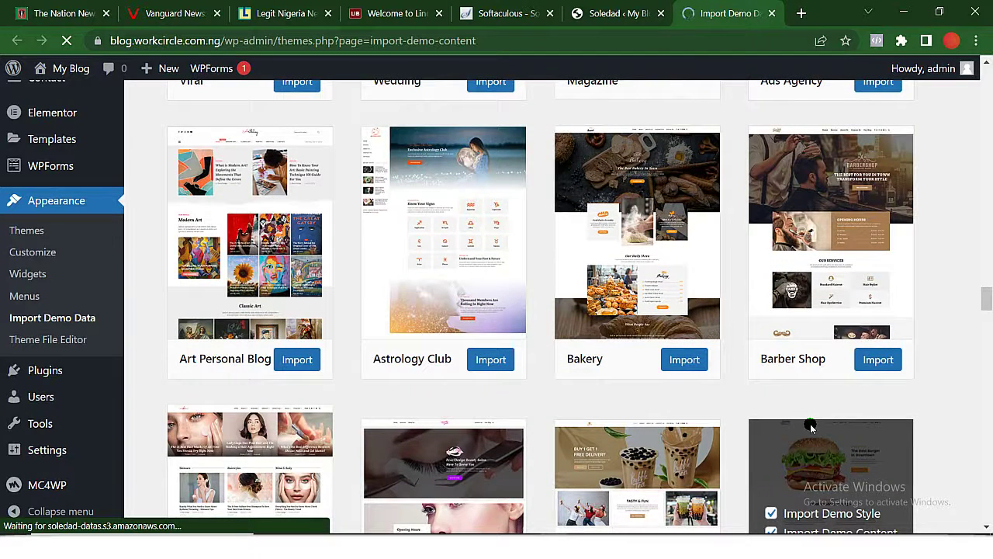
pyautogui.scroll(10, 809, 426)
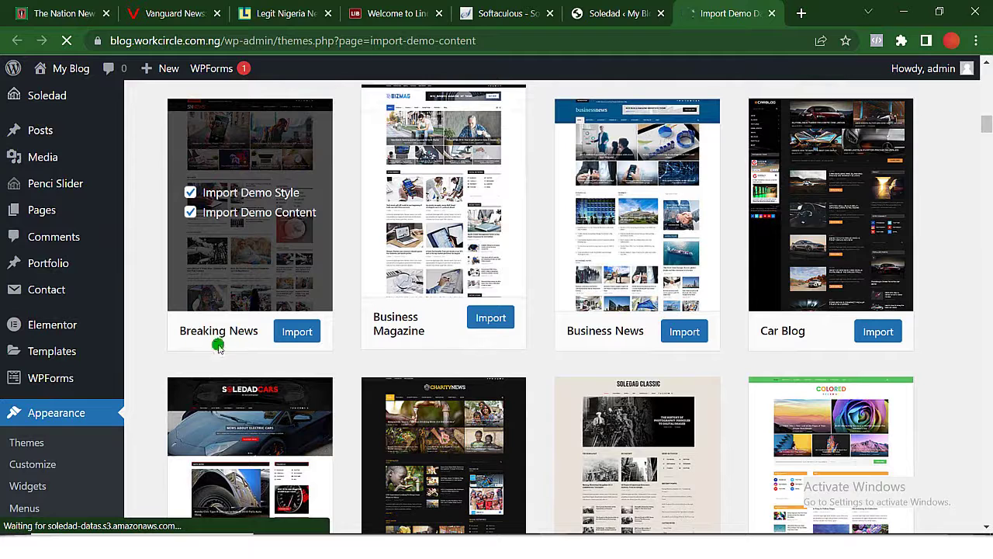
# Import the Breaking News demo and confirm, waiting until it reports Import completed.
pyautogui.click(298, 332)
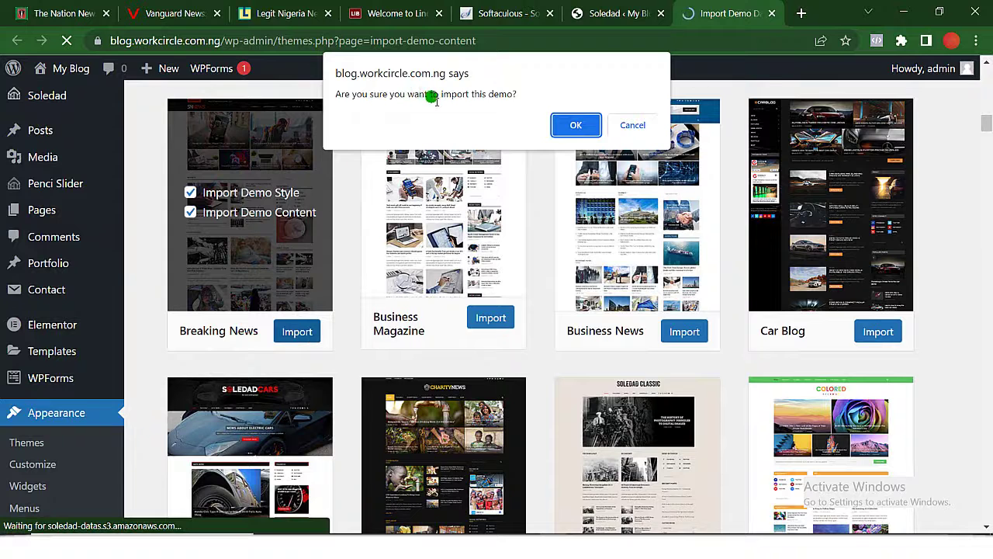
pyautogui.click(582, 127)
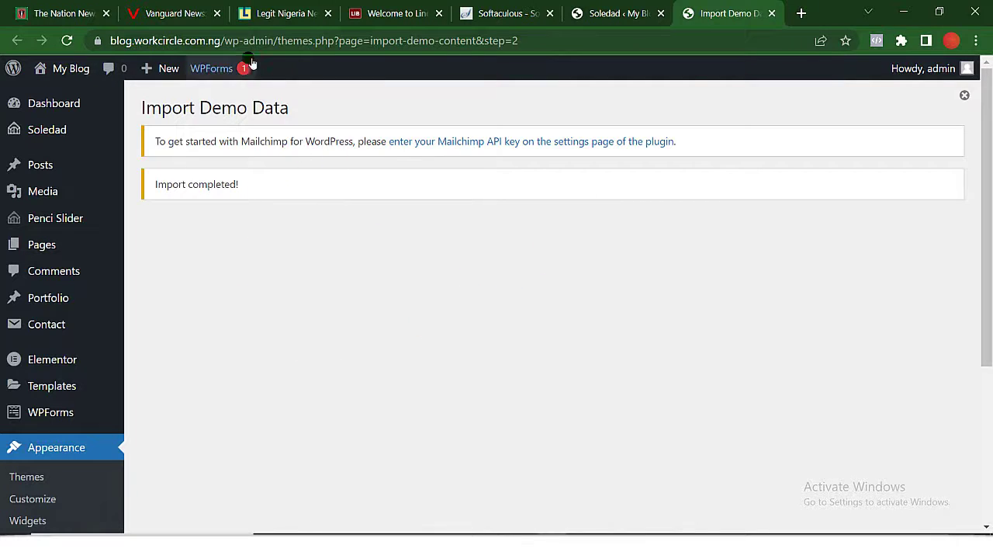
# Select just the site's domain in the WordPress admin page's address bar.
pyautogui.click(221, 42)
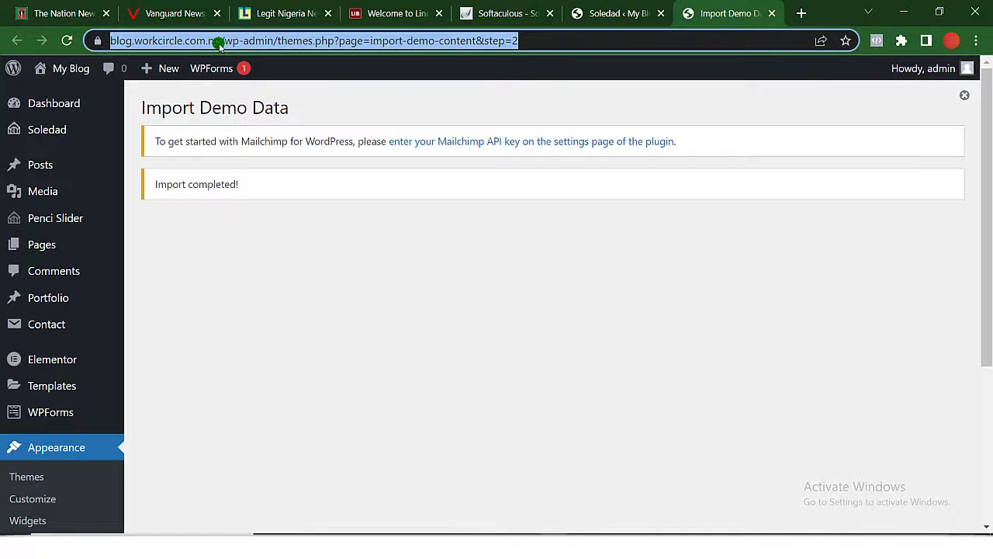
pyautogui.click(222, 44)
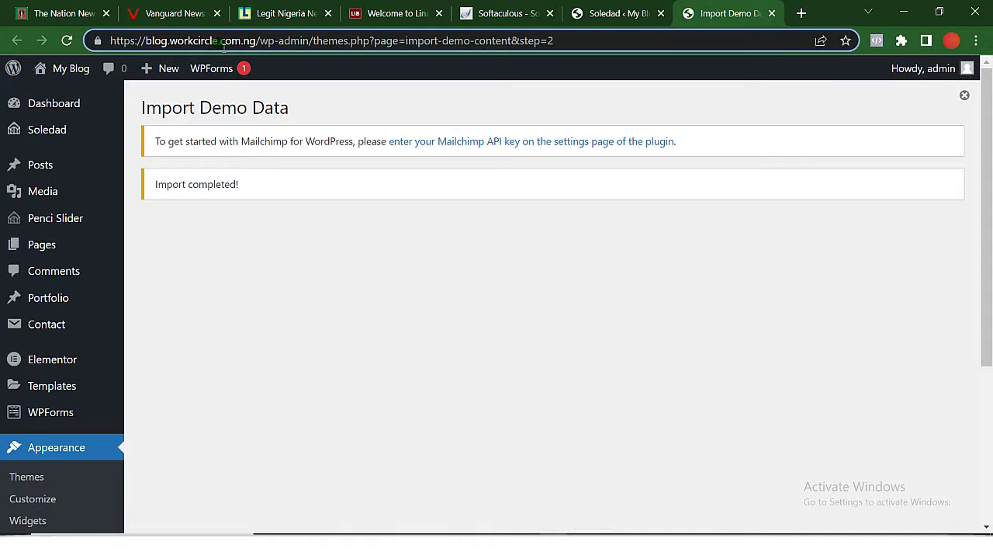
pyautogui.doubleClick(220, 43)
pyautogui.hotkey('ctrl', 'c')
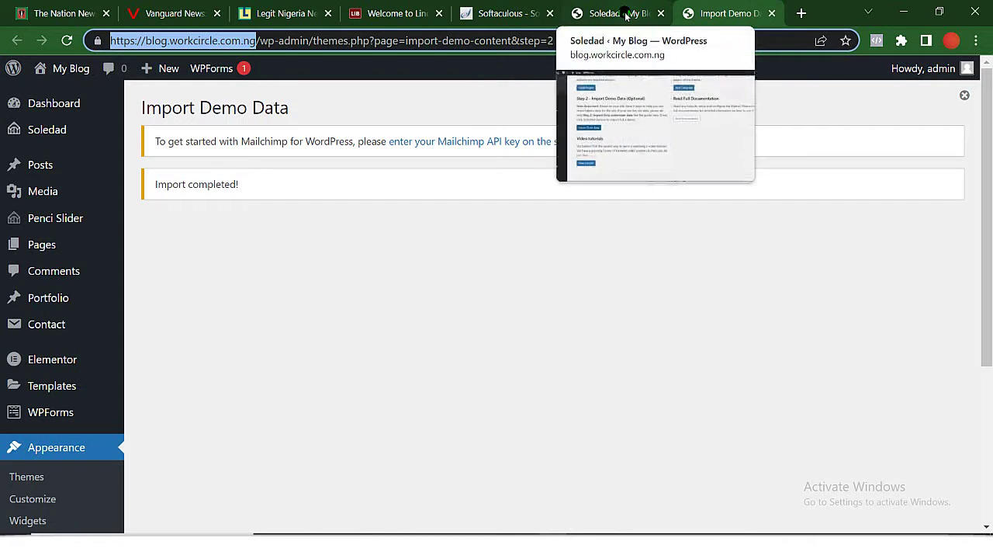
# Load blog.workcircle.com.ng in the Softaculous tab and reload to show the SNNews front page.
pyautogui.click(514, 7)
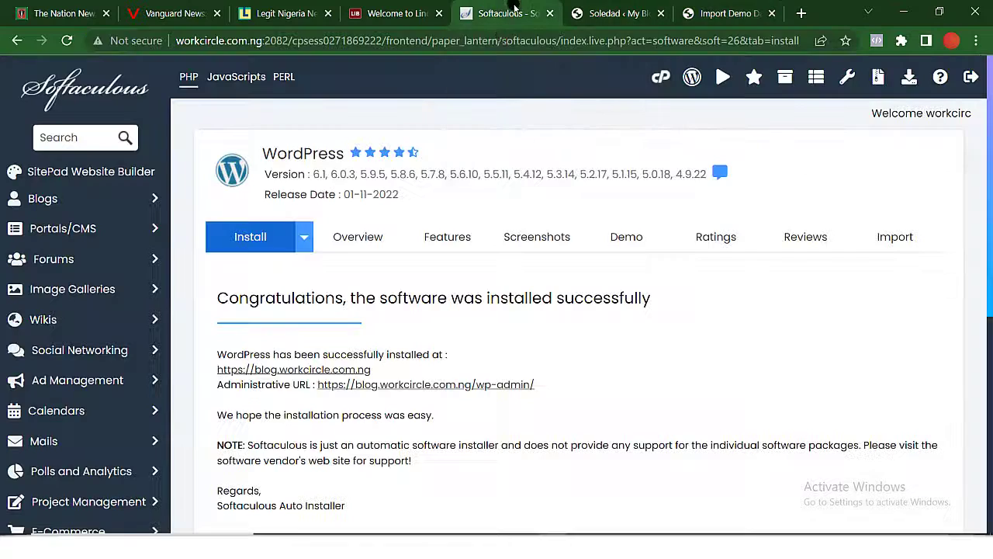
pyautogui.click(500, 41)
pyautogui.hotkey('ctrl', 'v')
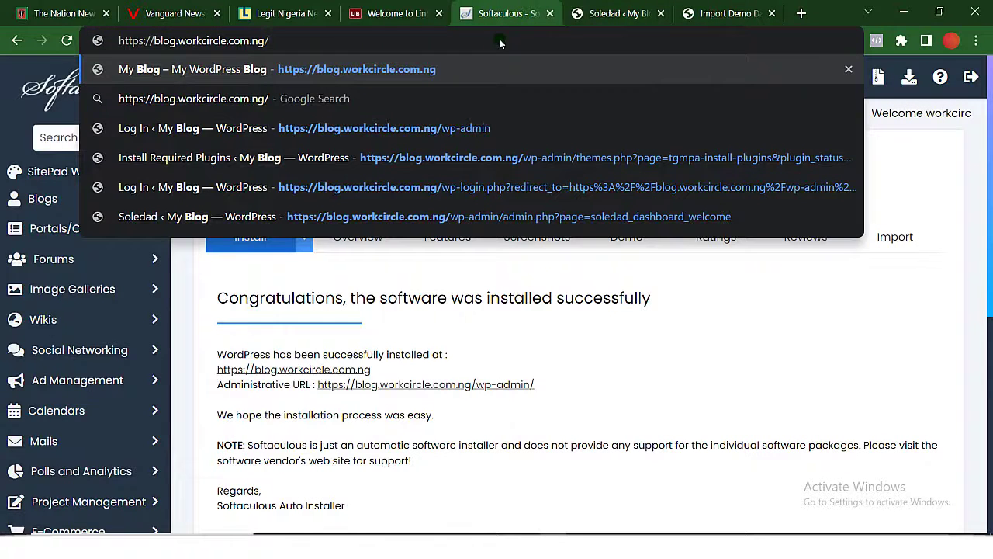
pyautogui.press('Return')
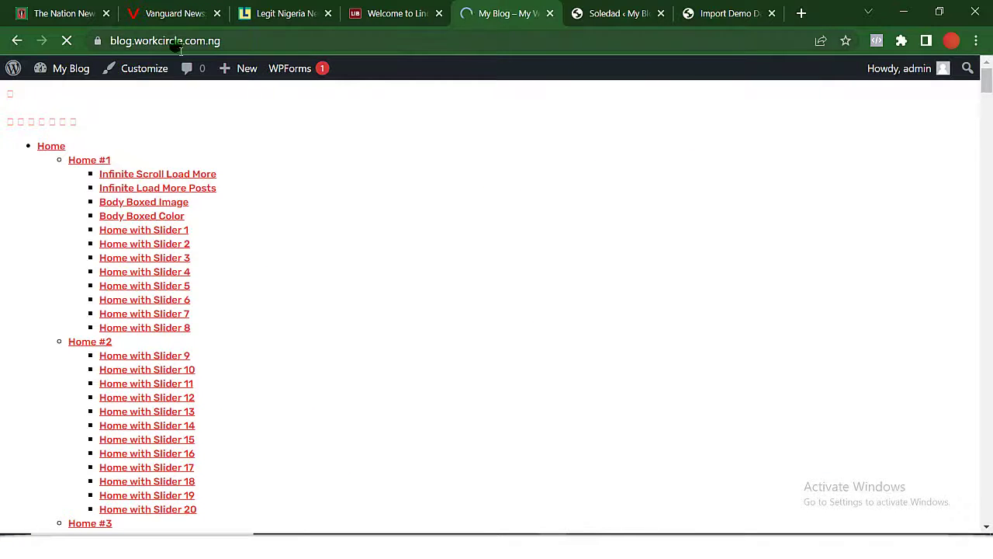
pyautogui.click(67, 39)
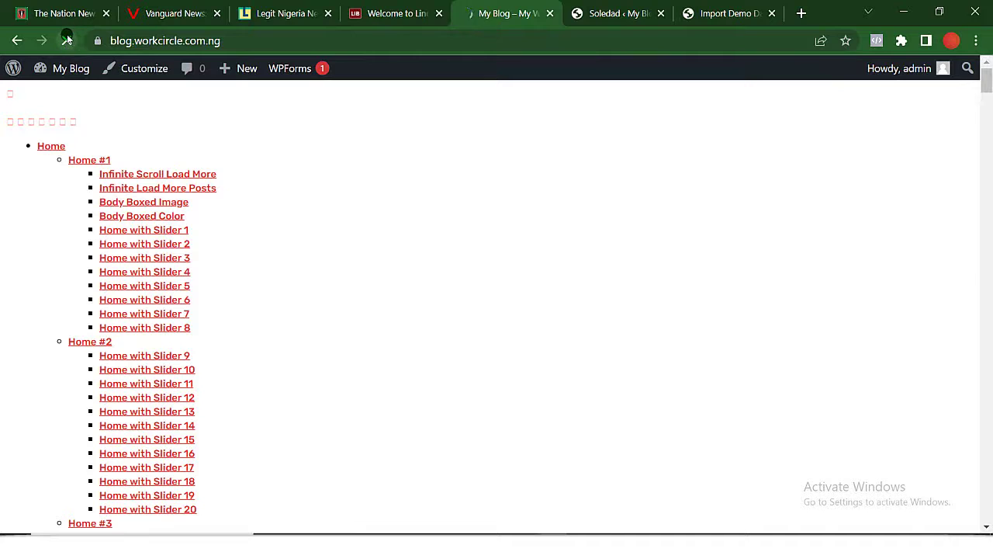
pyautogui.click(68, 40)
pyautogui.click(68, 39)
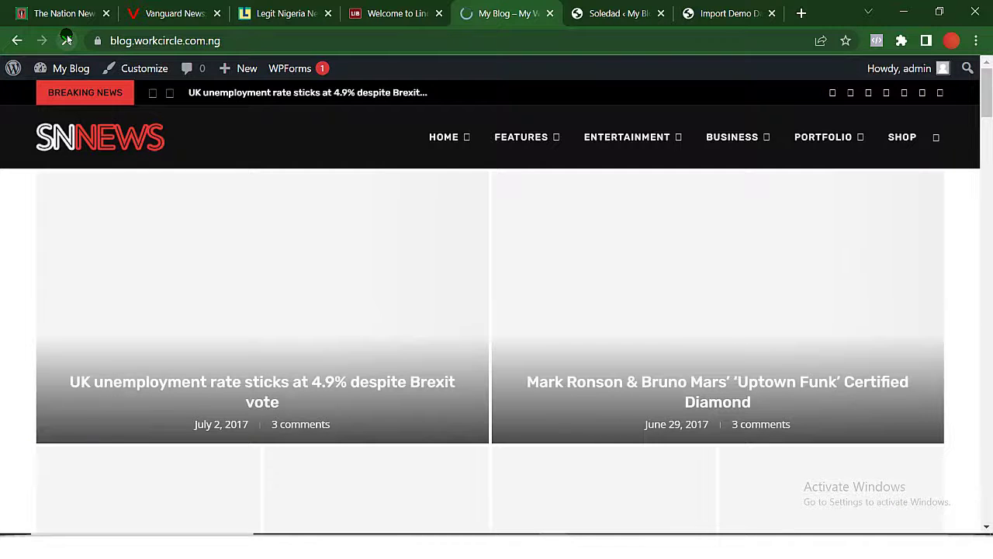
pyautogui.scroll(-3, 375, 266)
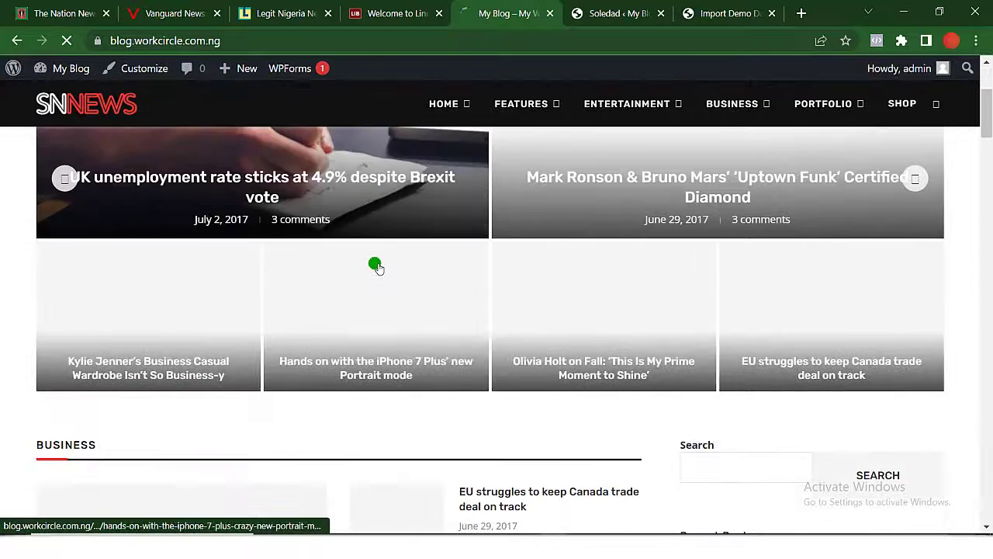
pyautogui.scroll(-8, 374, 264)
pyautogui.scroll(11, 375, 264)
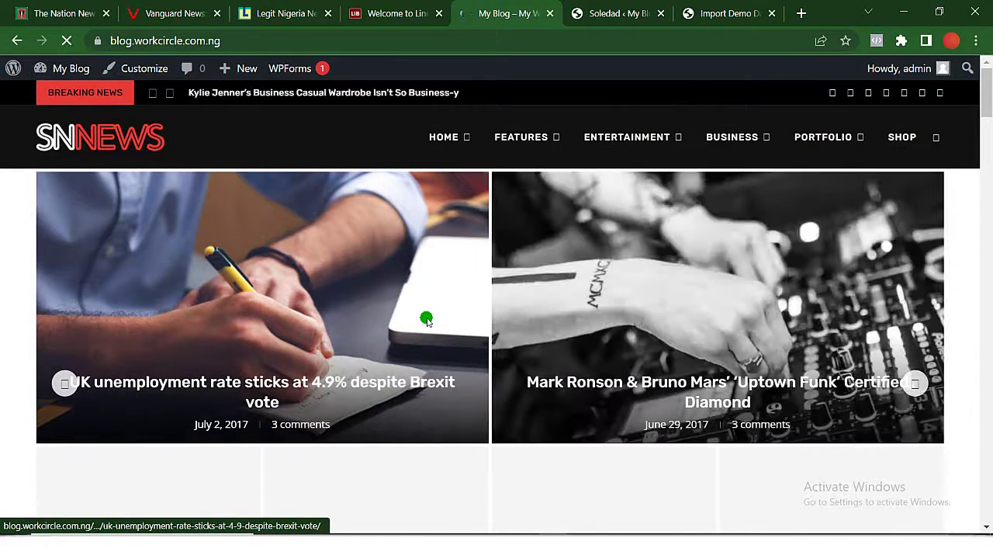
pyautogui.scroll(-4, 428, 320)
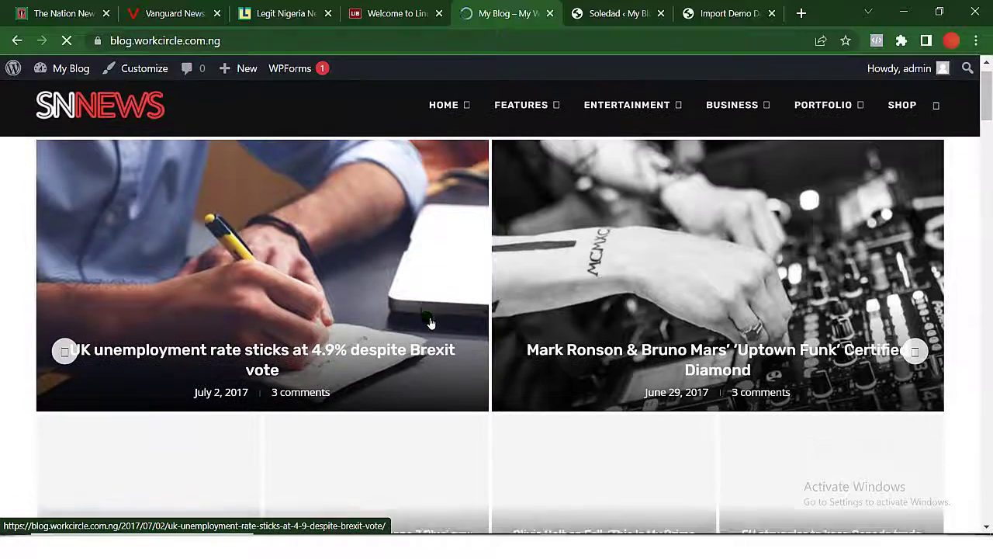
pyautogui.scroll(-6, 428, 319)
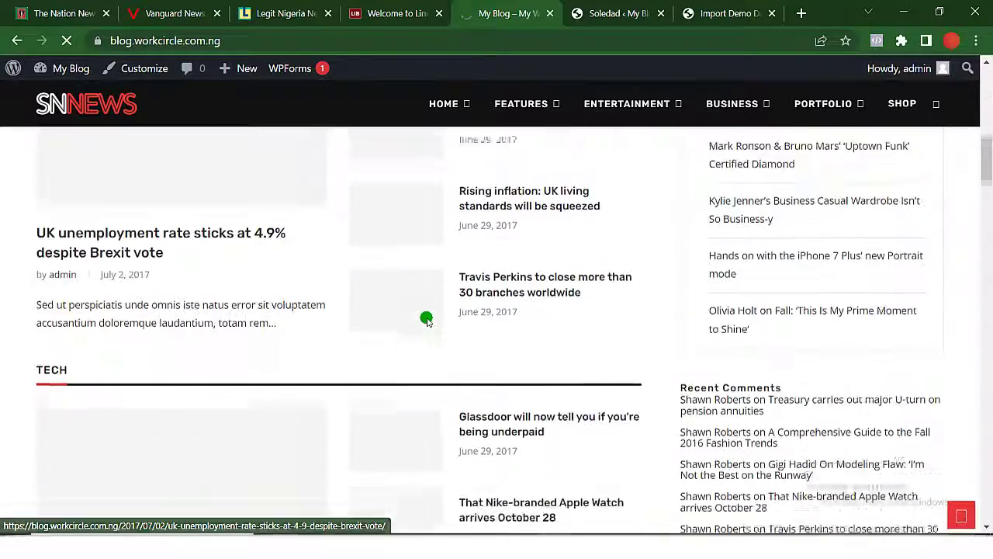
pyautogui.scroll(10, 429, 320)
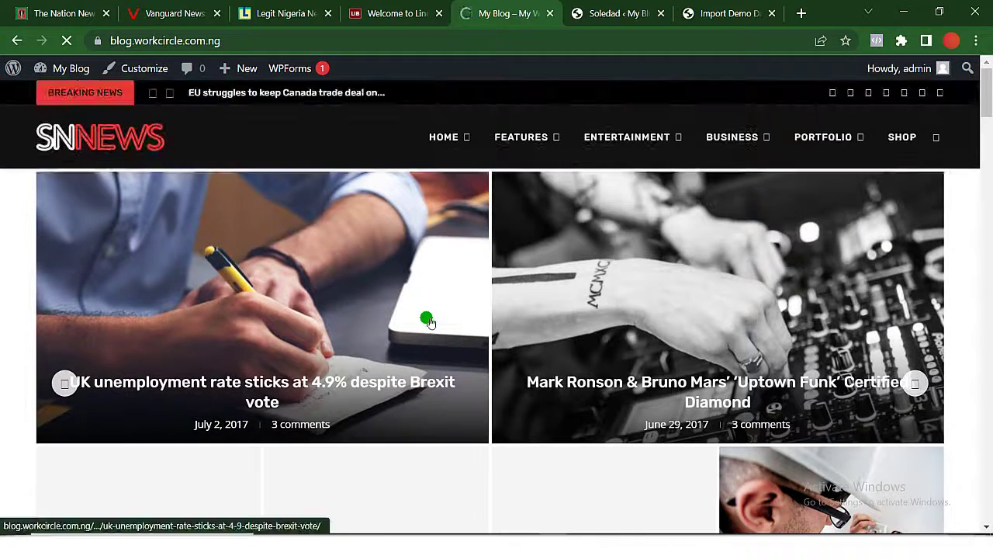
pyautogui.scroll(-15, 483, 444)
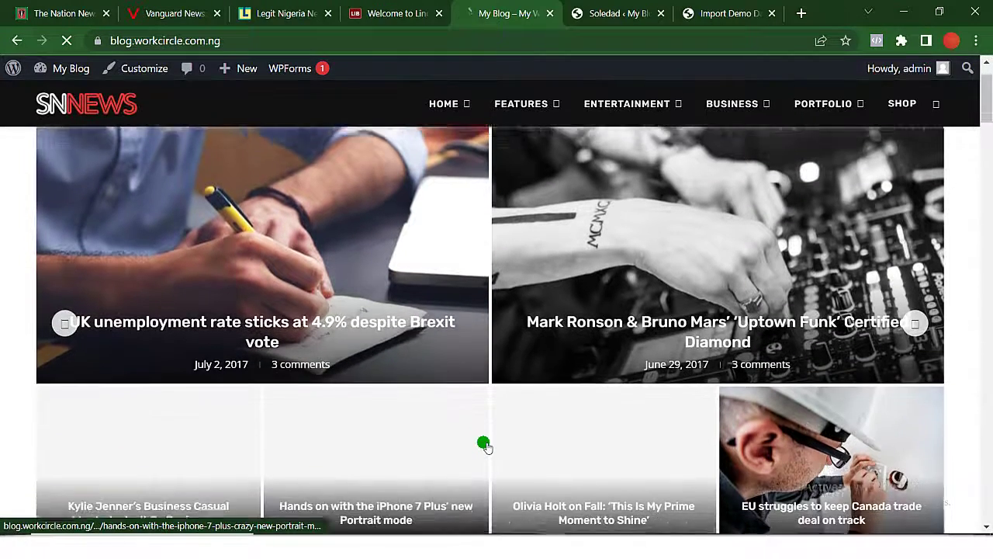
pyautogui.scroll(-10, 483, 444)
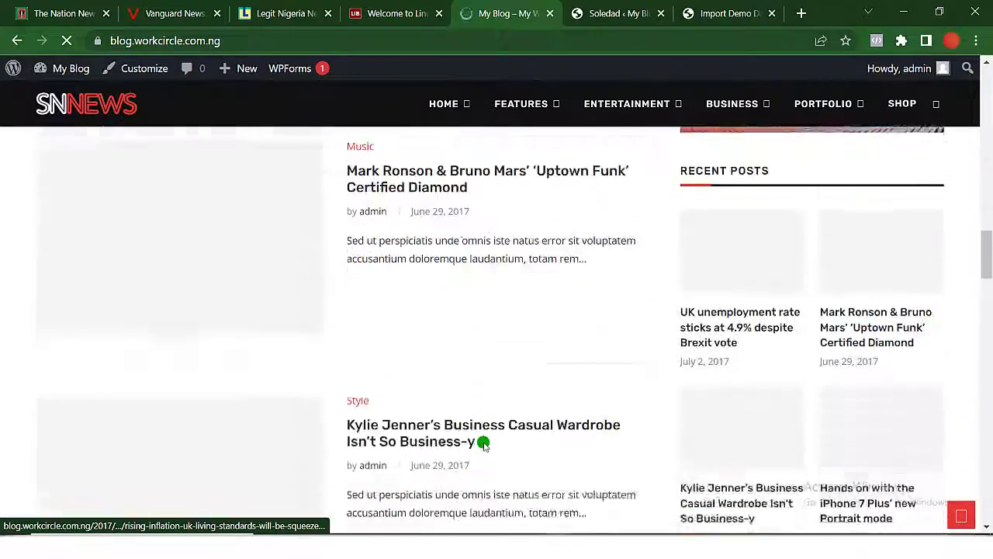
pyautogui.scroll(20, 483, 444)
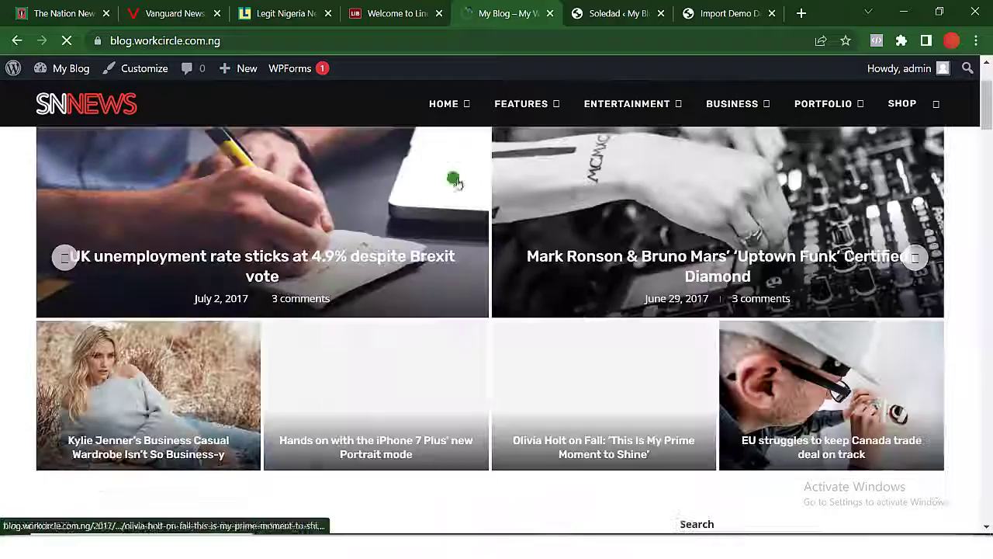
pyautogui.moveTo(463, 108)
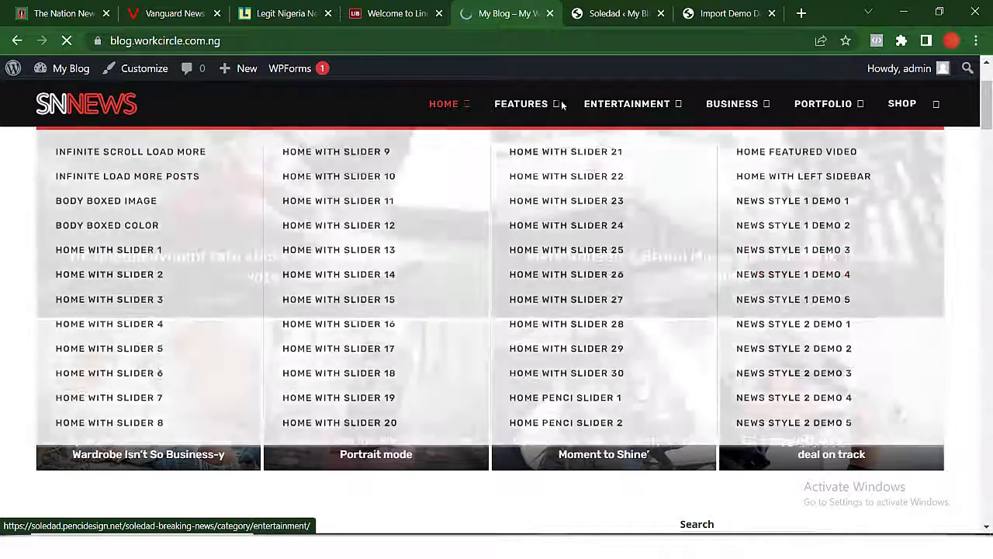
pyautogui.moveTo(541, 112)
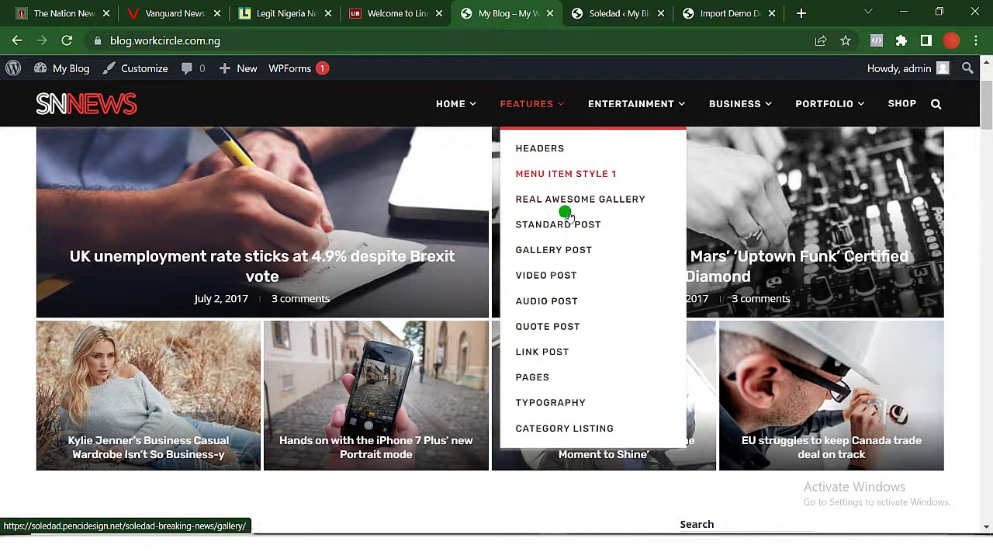
pyautogui.moveTo(558, 275)
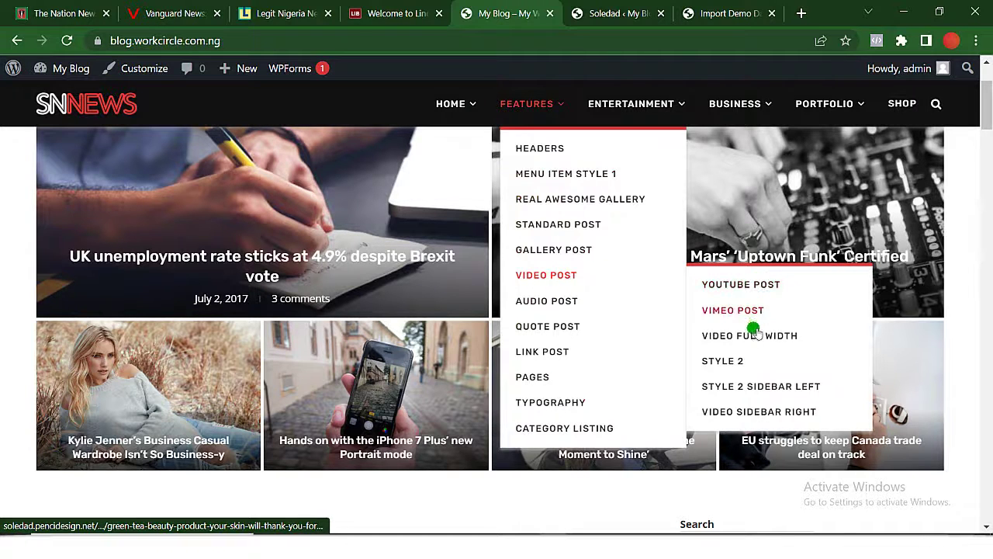
pyautogui.moveTo(553, 384)
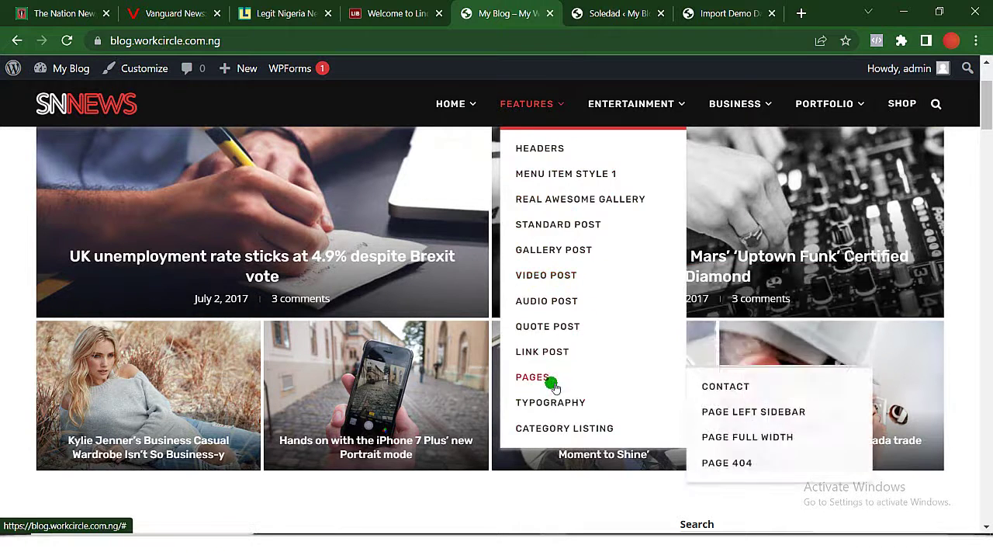
pyautogui.moveTo(665, 107)
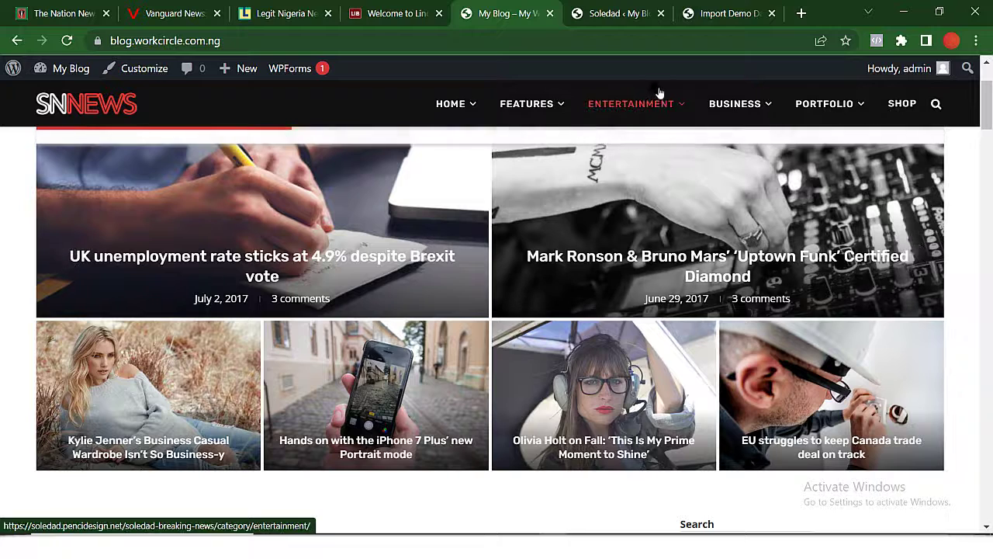
pyautogui.moveTo(741, 102)
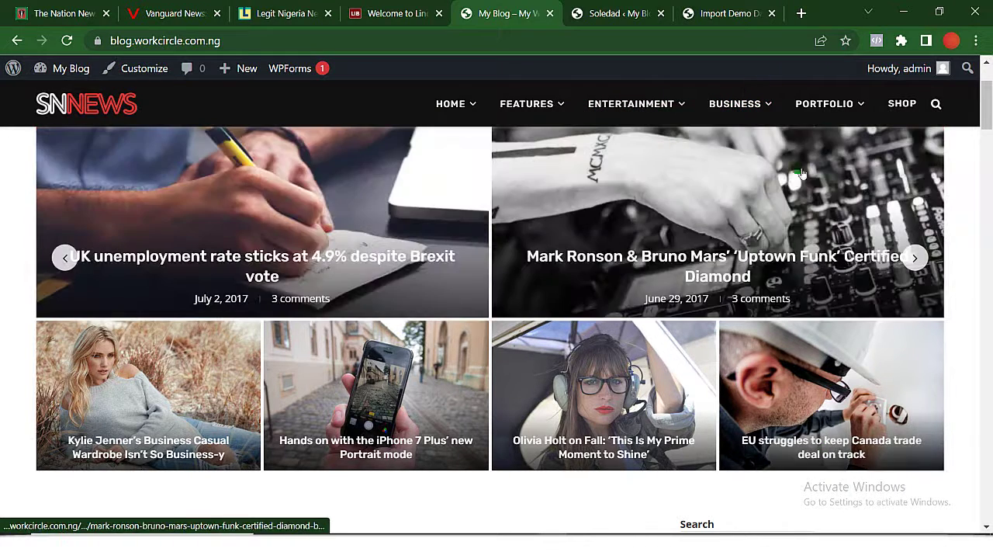
pyautogui.moveTo(827, 101)
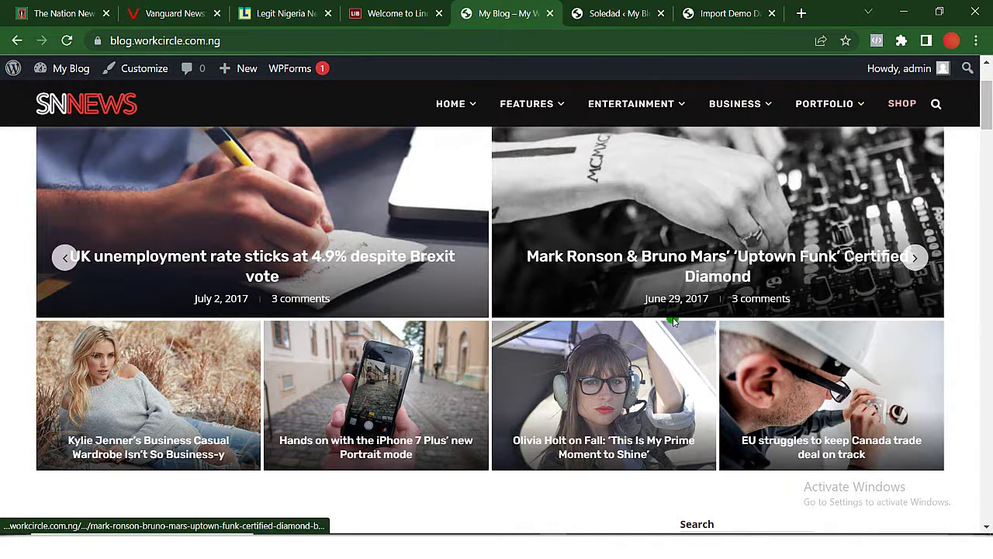
pyautogui.scroll(-2, 676, 321)
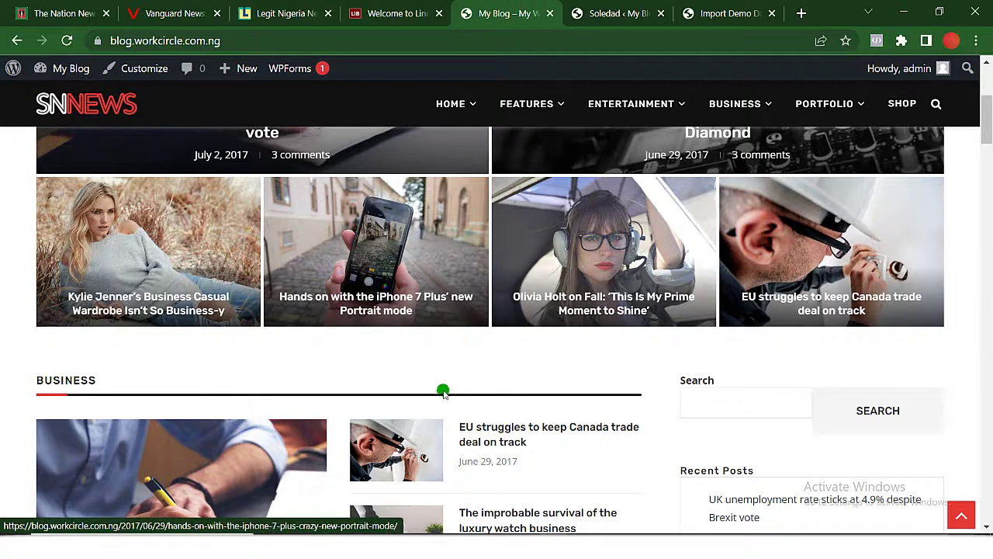
pyautogui.scroll(-5, 443, 391)
pyautogui.scroll(-10, 440, 392)
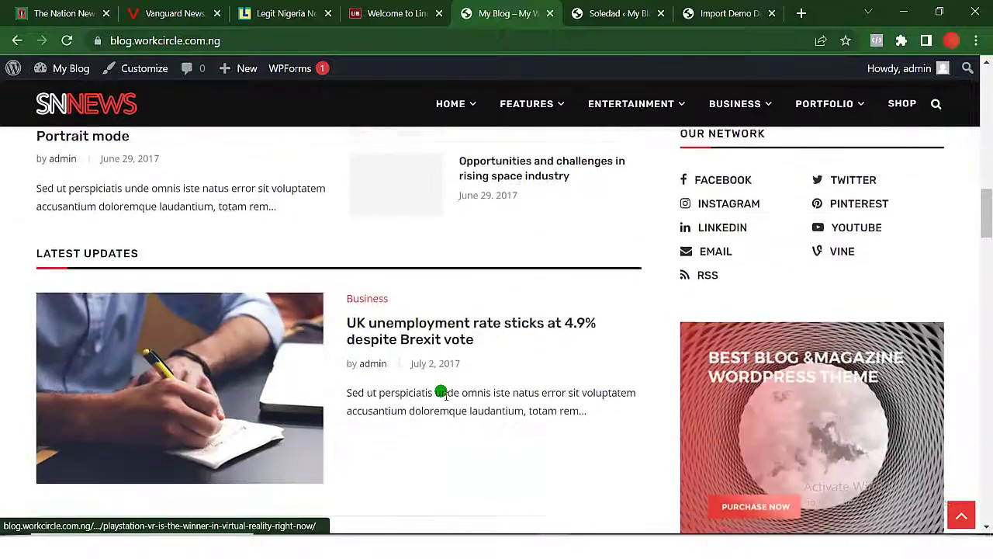
pyautogui.scroll(20, 438, 367)
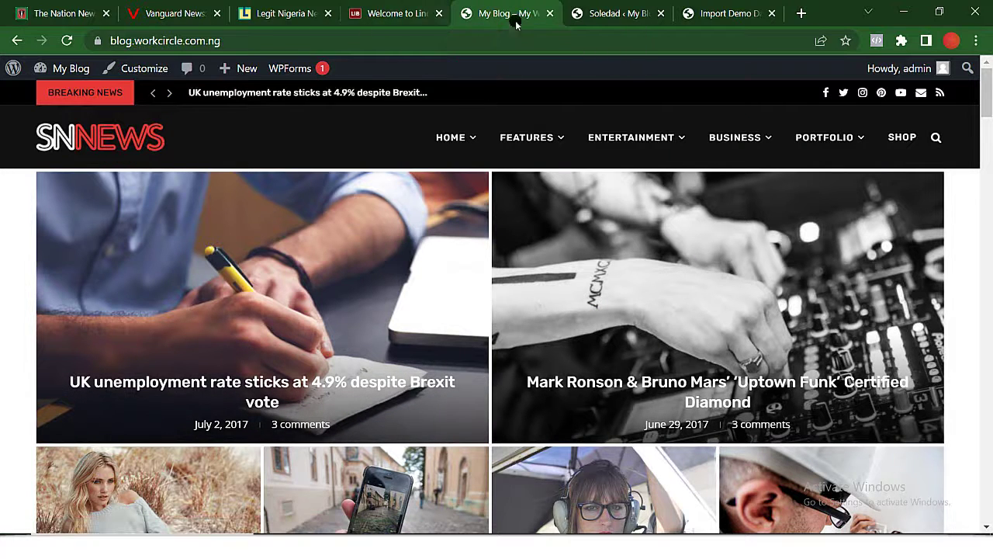
# Close the Soledad welcome tab and scroll down the Import Demo Data page.
pyautogui.click(617, 14)
pyautogui.click(721, 13)
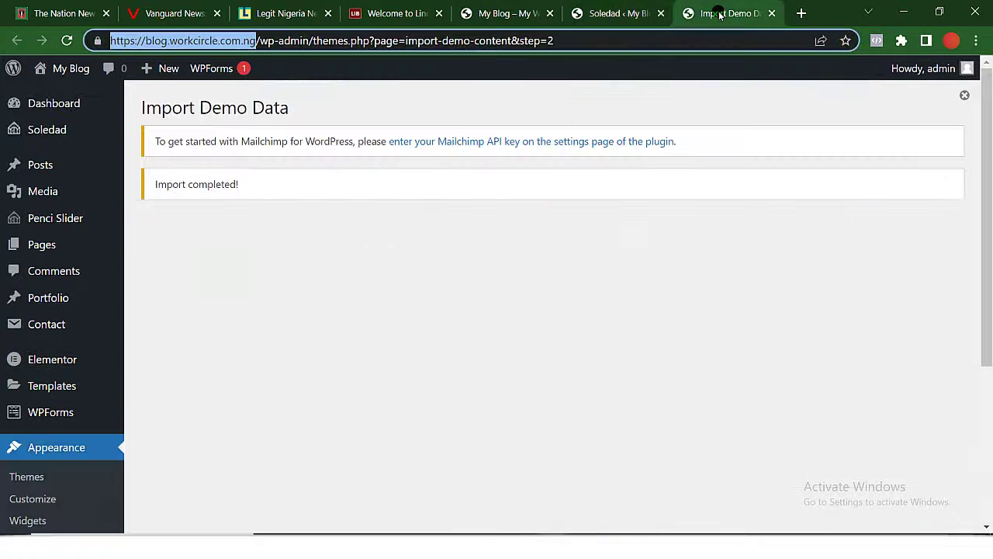
pyautogui.click(660, 13)
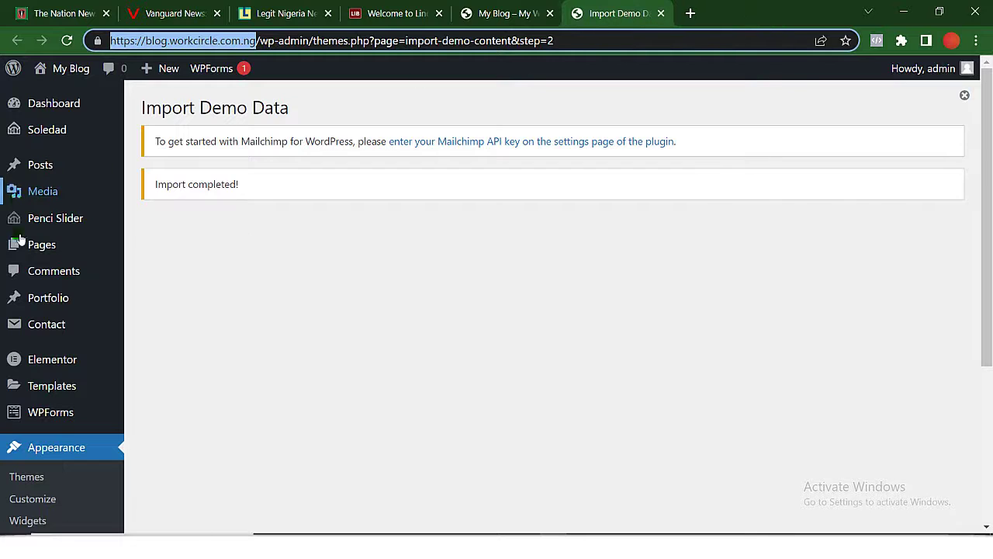
pyautogui.moveTo(9, 289)
pyautogui.scroll(-1, 9, 288)
pyautogui.scroll(-3, 9, 288)
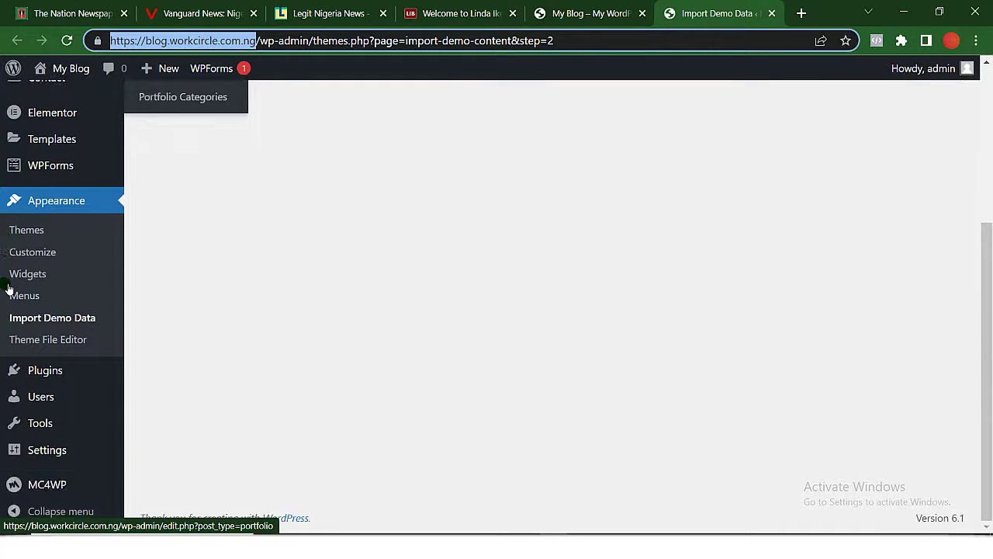
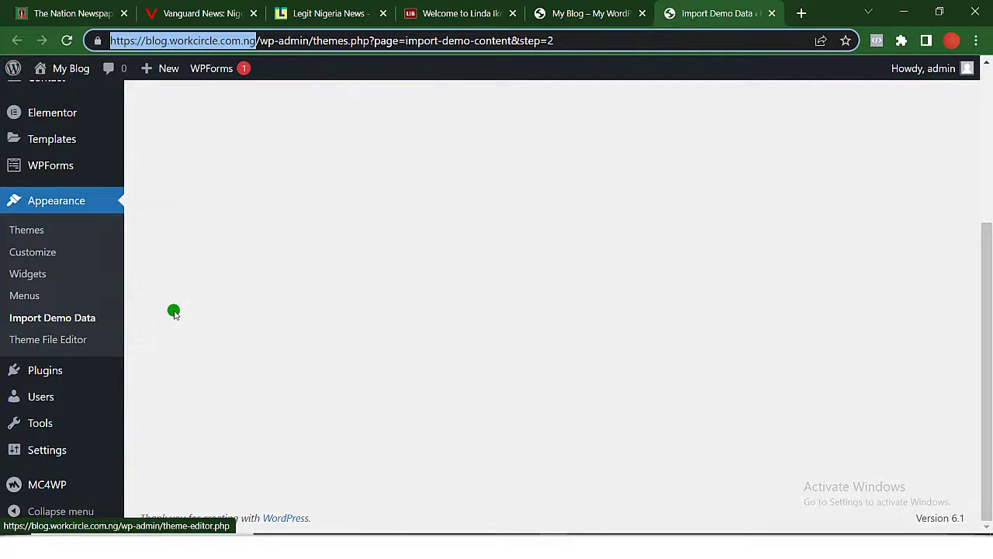
# In Settings > General, begin replacing 'My' in the site title with 'Welcome To Work Circle'.
pyautogui.click(44, 454)
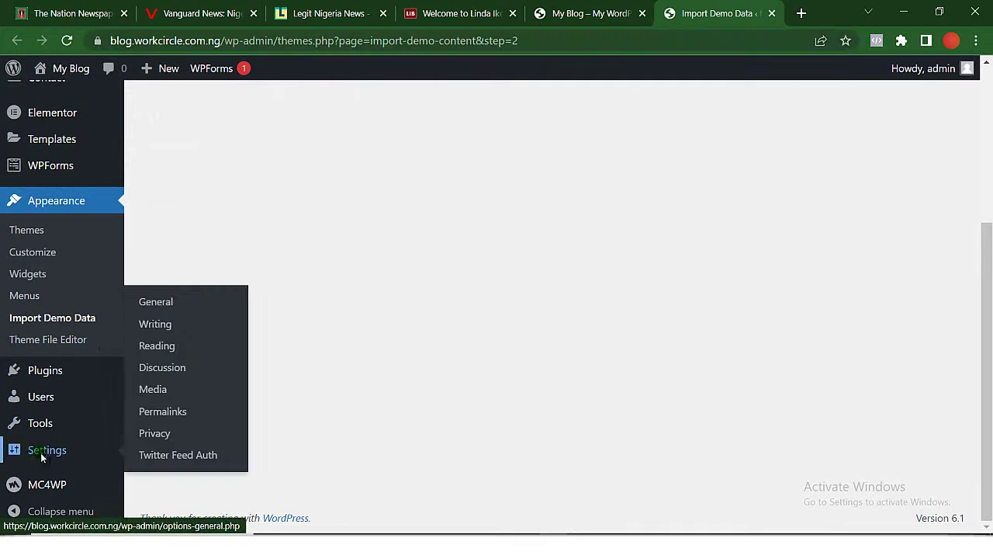
pyautogui.click(167, 301)
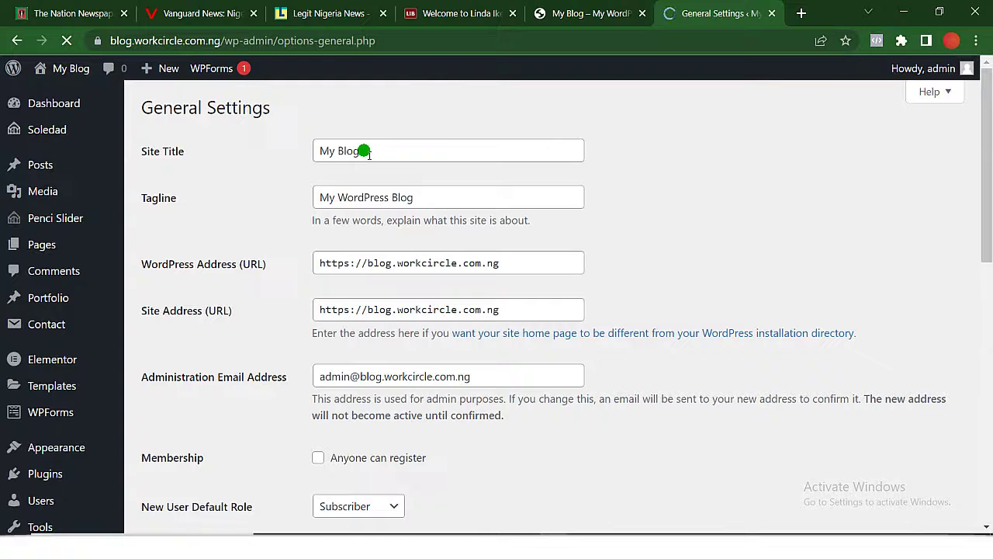
pyautogui.moveTo(463, 11)
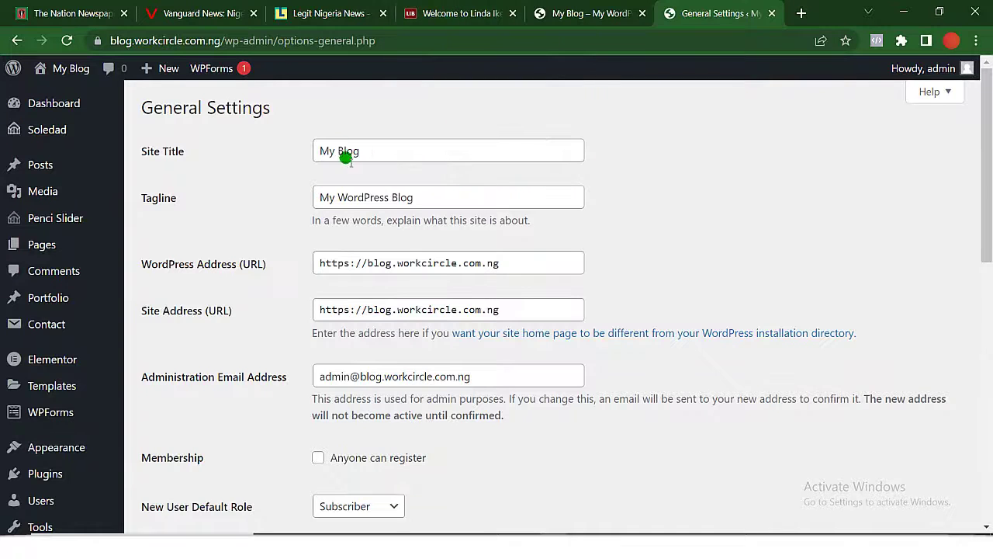
pyautogui.click(323, 154)
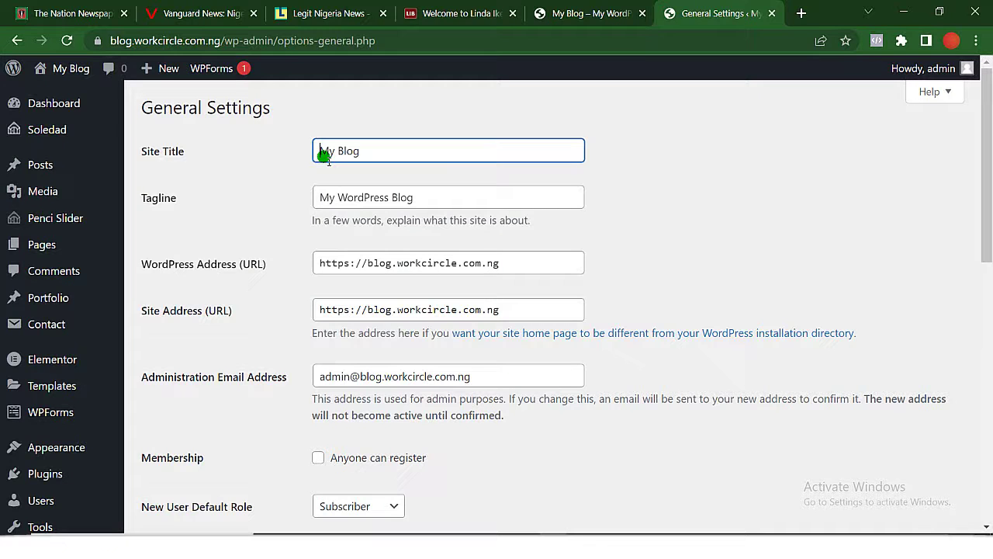
pyautogui.press('Delete')
pyautogui.press('Delete')
pyautogui.press('Delete')
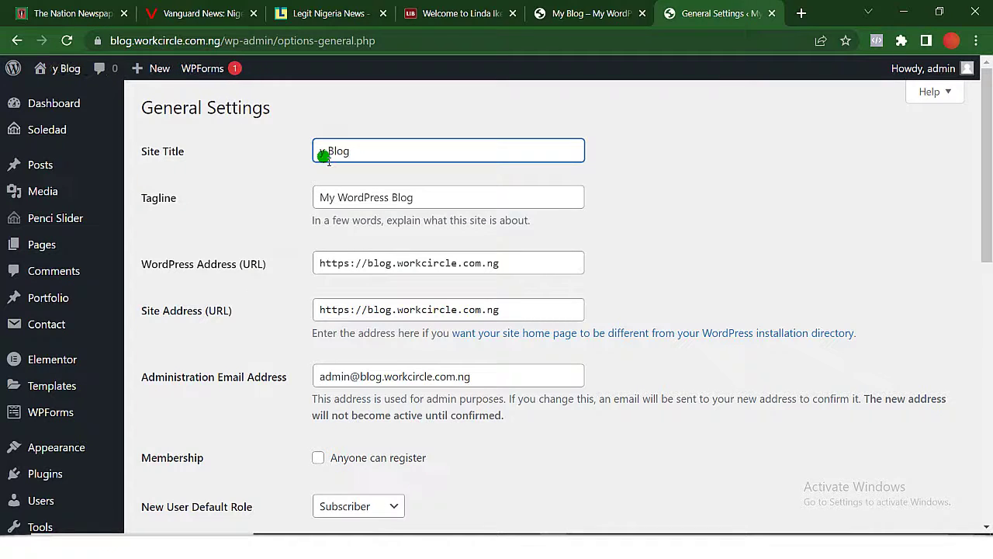
pyautogui.write('W ')
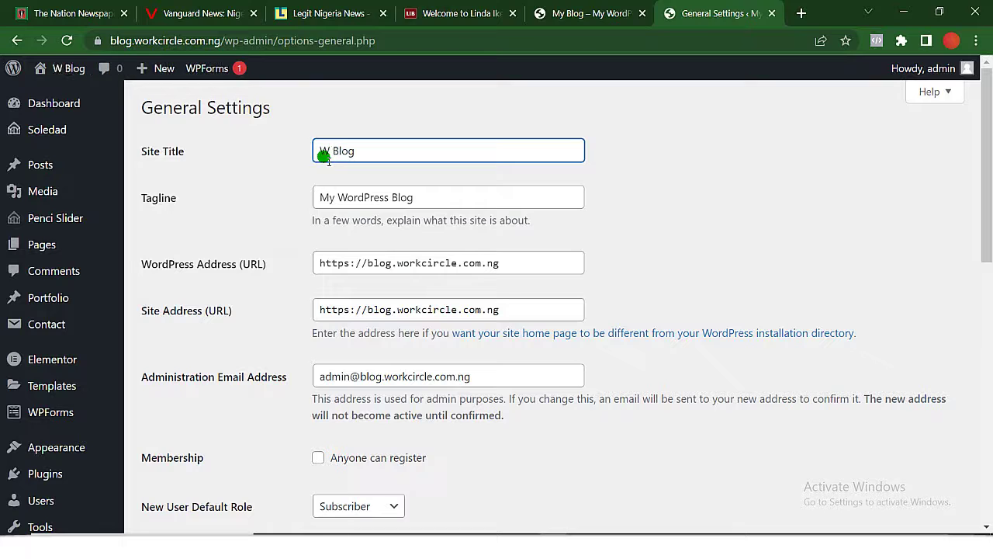
pyautogui.write('elcome ')
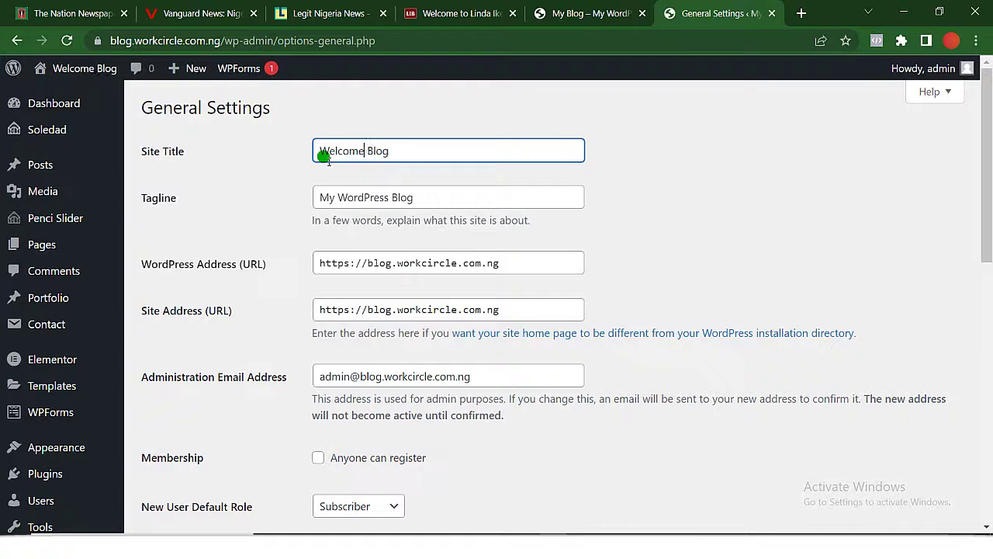
pyautogui.write('To')
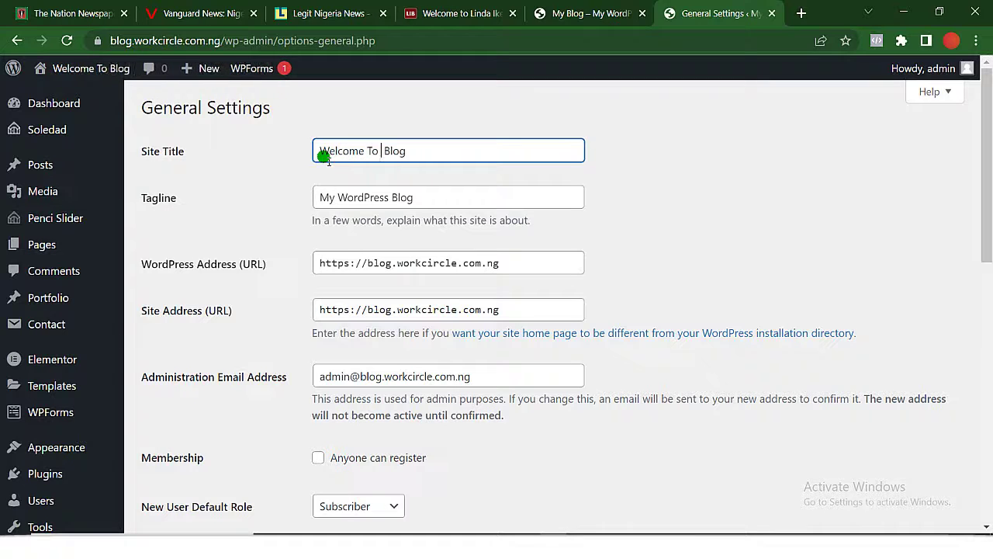
pyautogui.write(' Work')
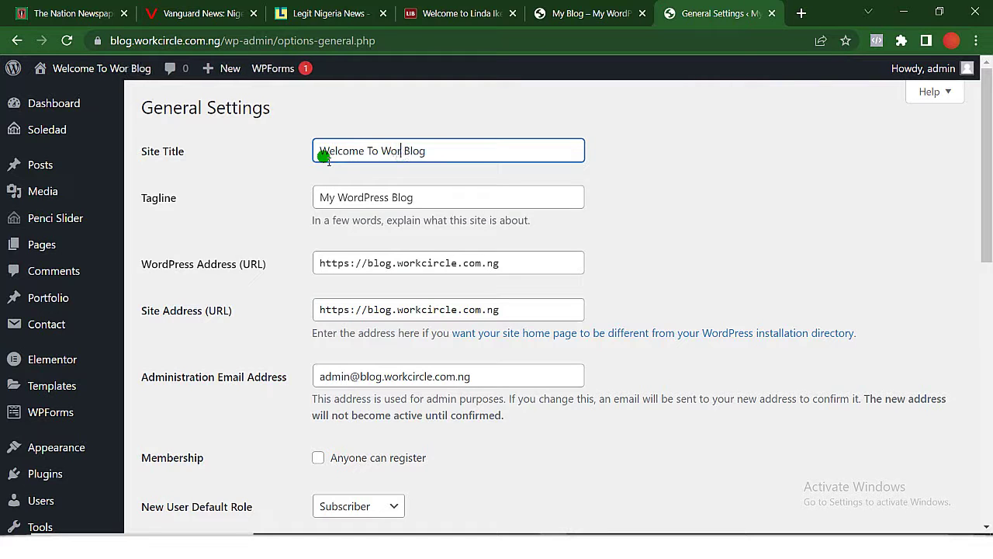
pyautogui.write(' Cir')
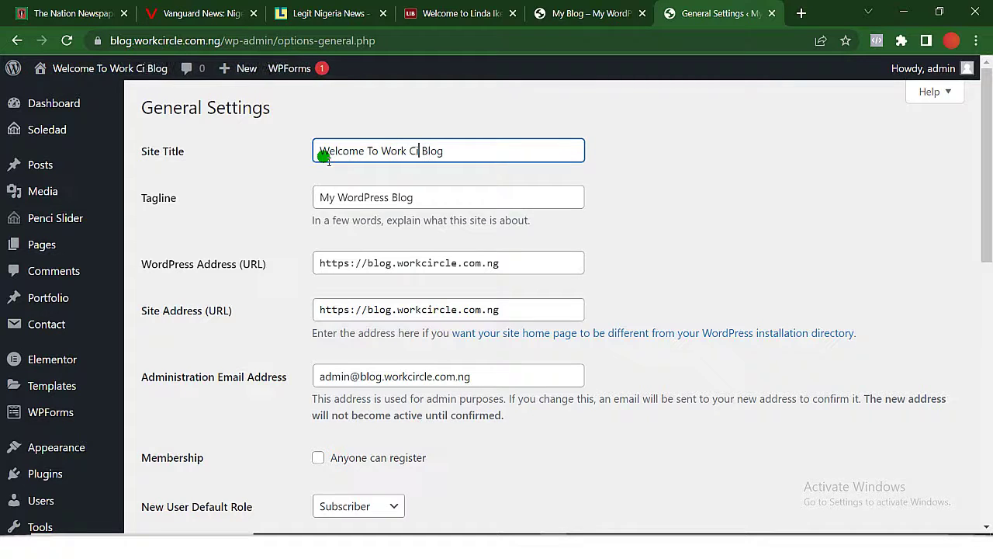
pyautogui.write('cle')
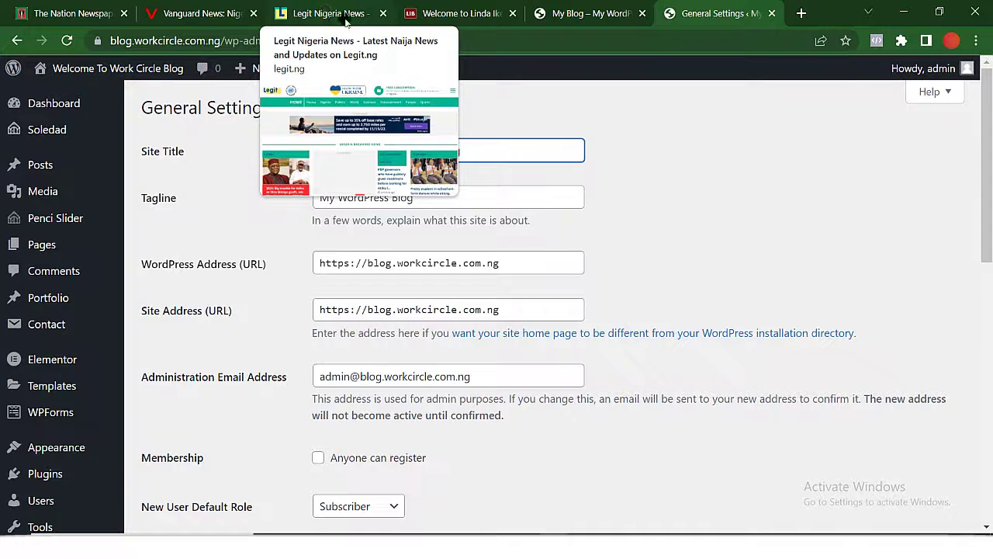
# Change the tagline to 'Latest Nigeria News & Update' and save the general settings.
pyautogui.tripleClick(423, 198)
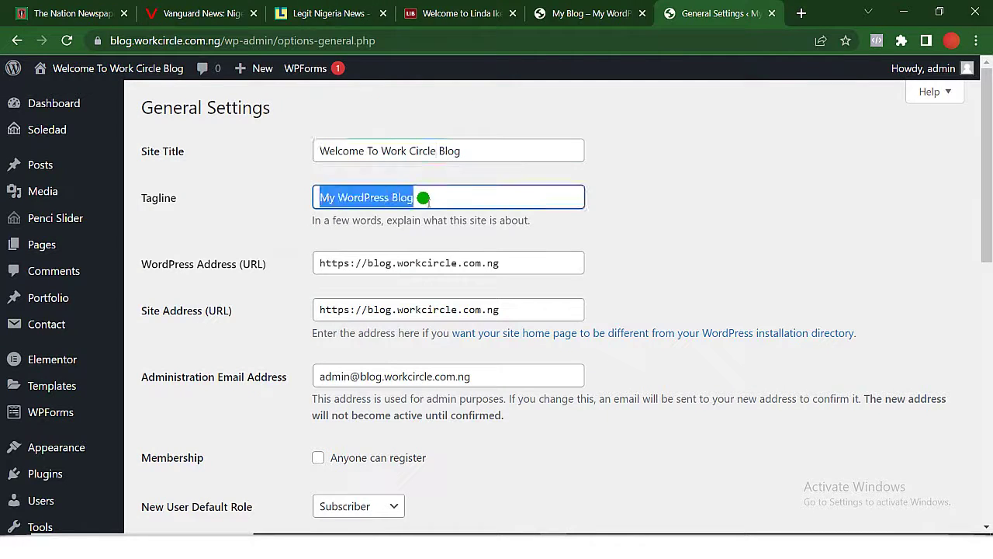
pyautogui.write('Lat')
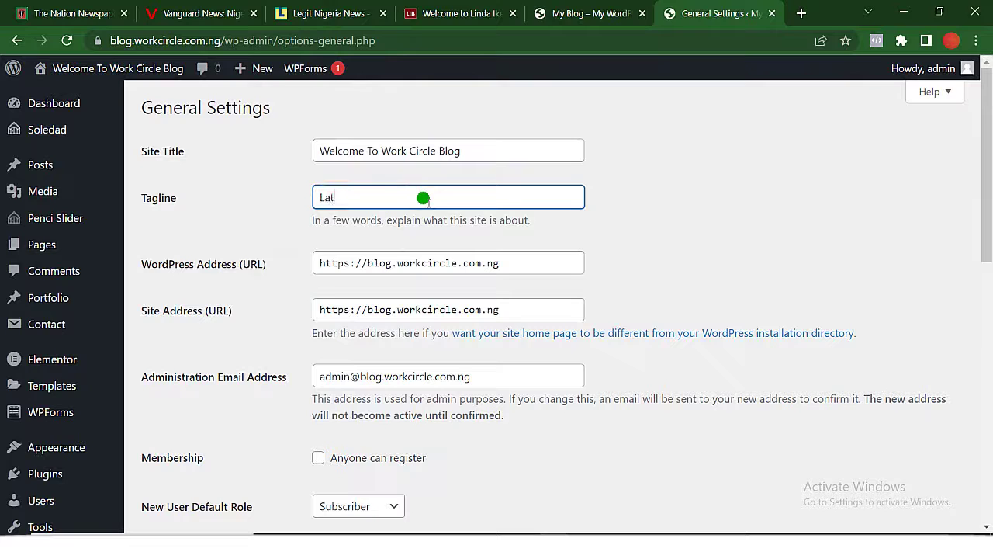
pyautogui.write('est Nigeria')
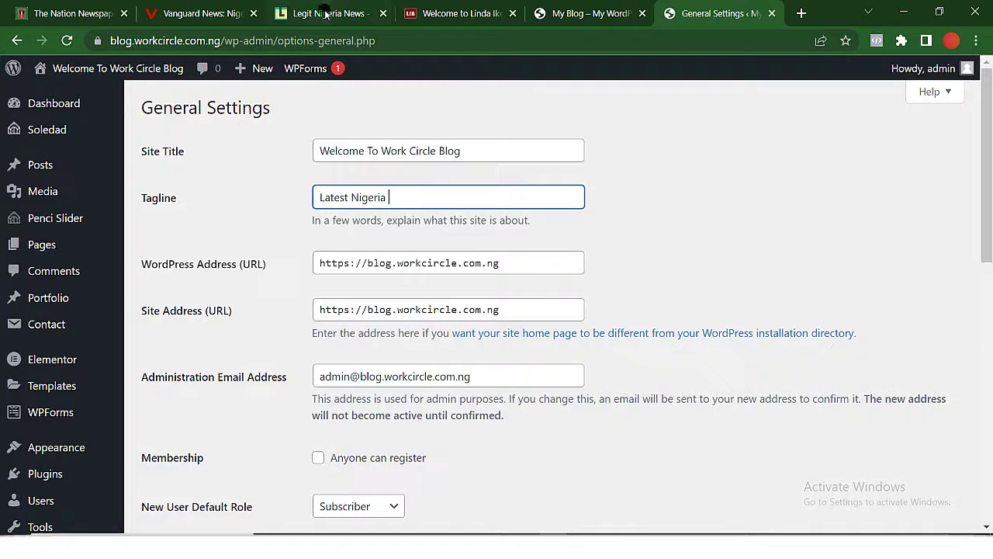
pyautogui.moveTo(325, 13)
pyautogui.write('News')
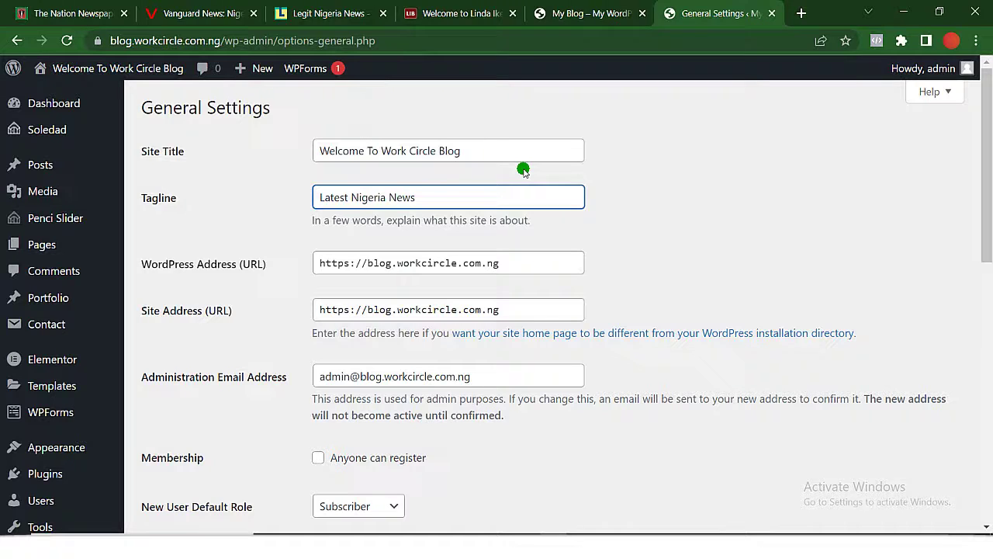
pyautogui.write(' & Update')
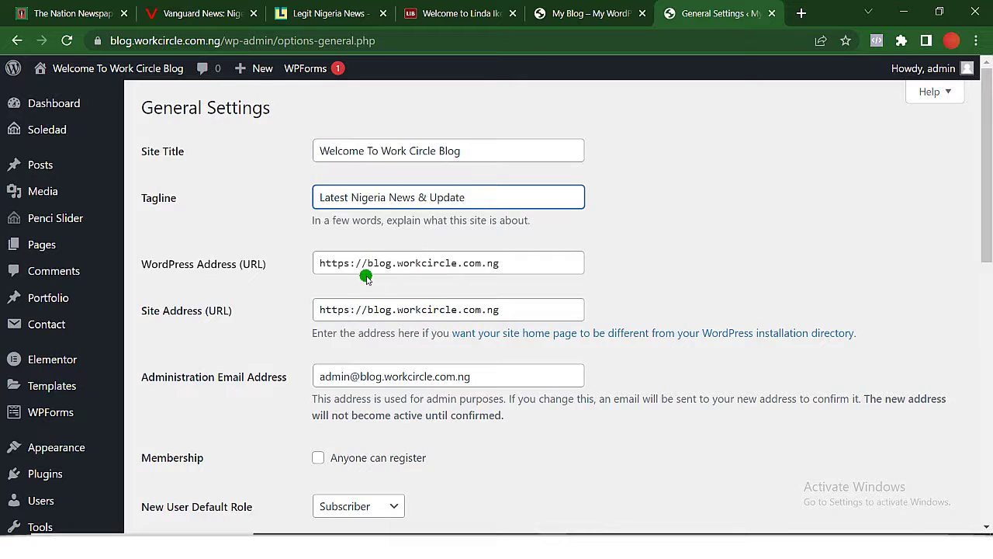
pyautogui.scroll(-10, 367, 278)
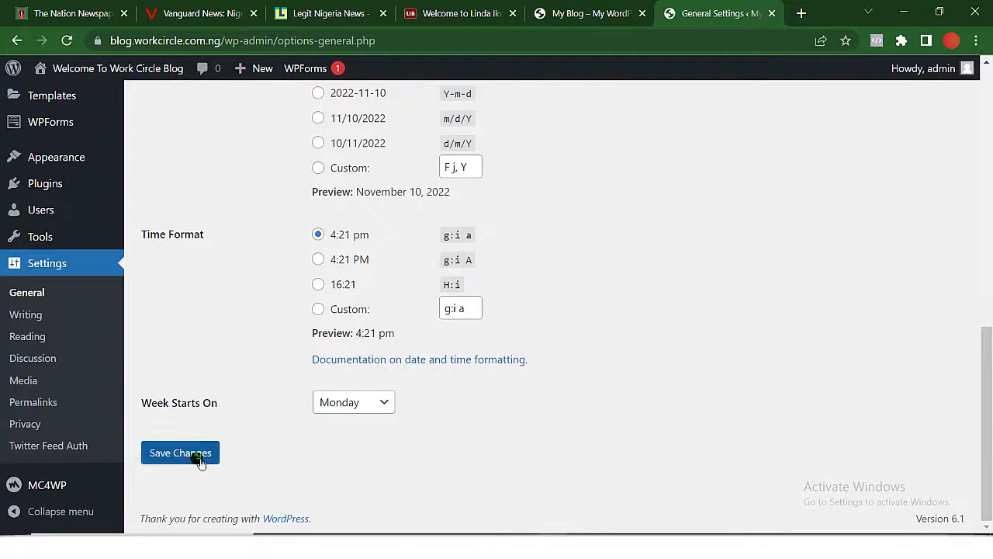
pyautogui.click(199, 460)
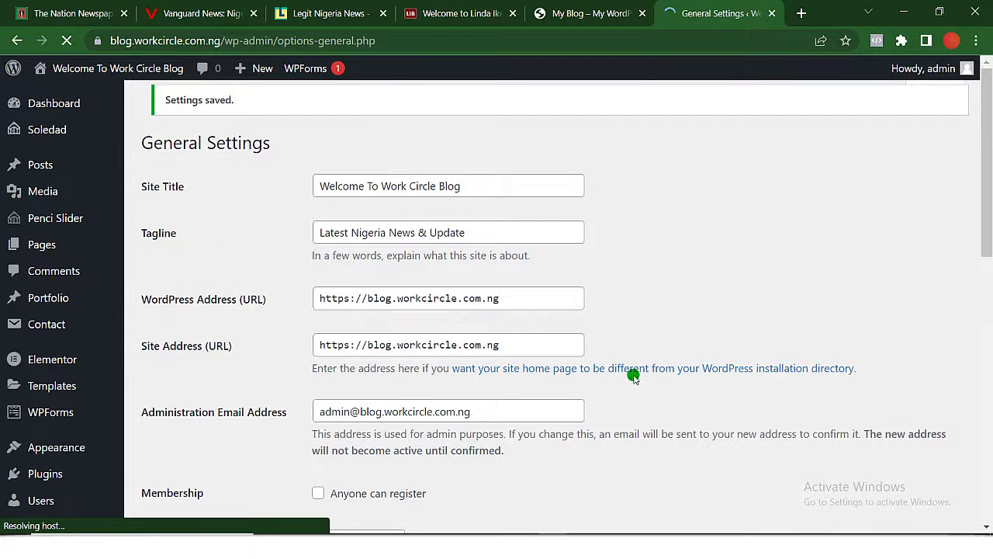
# Reload the blog front page to show the new title, then return to General Settings.
pyautogui.click(592, 13)
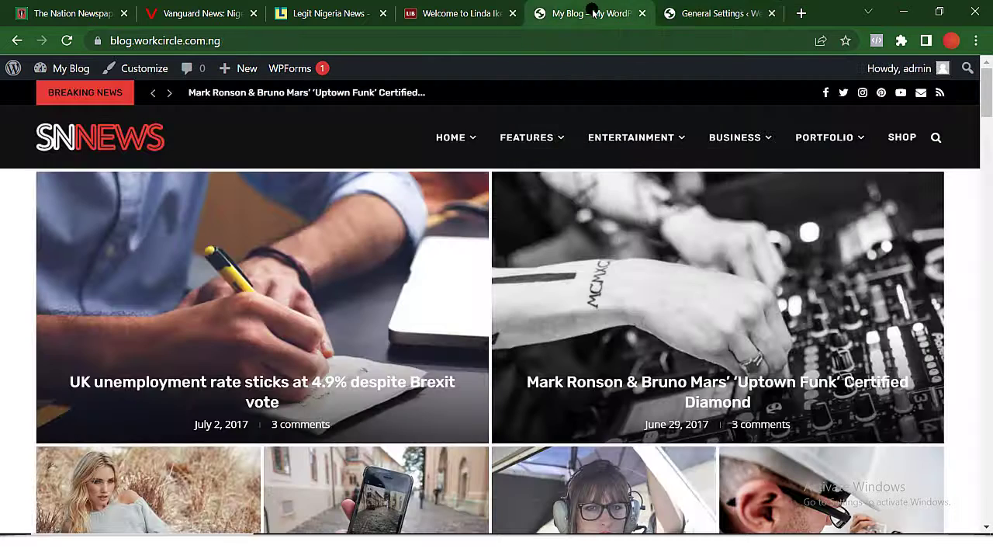
pyautogui.click(70, 42)
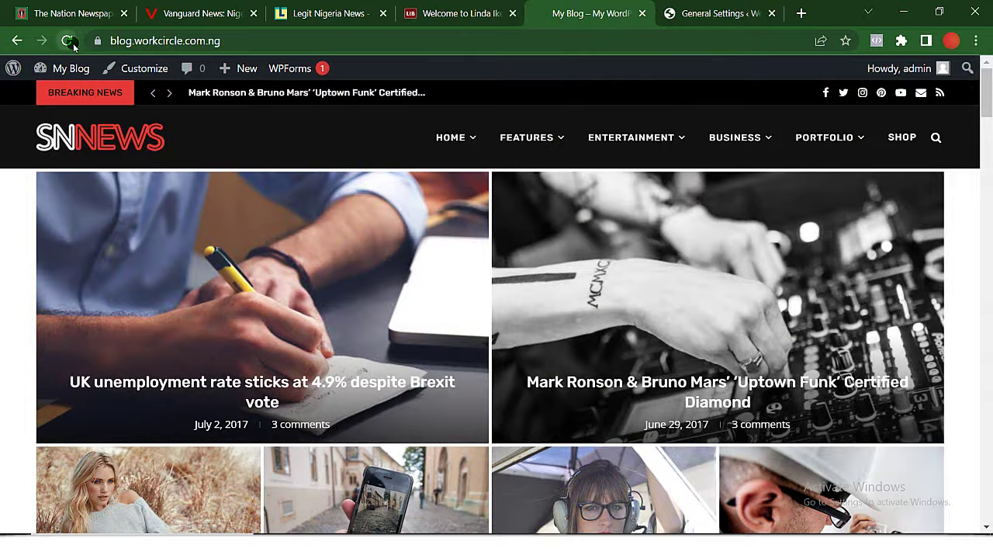
pyautogui.click(728, 16)
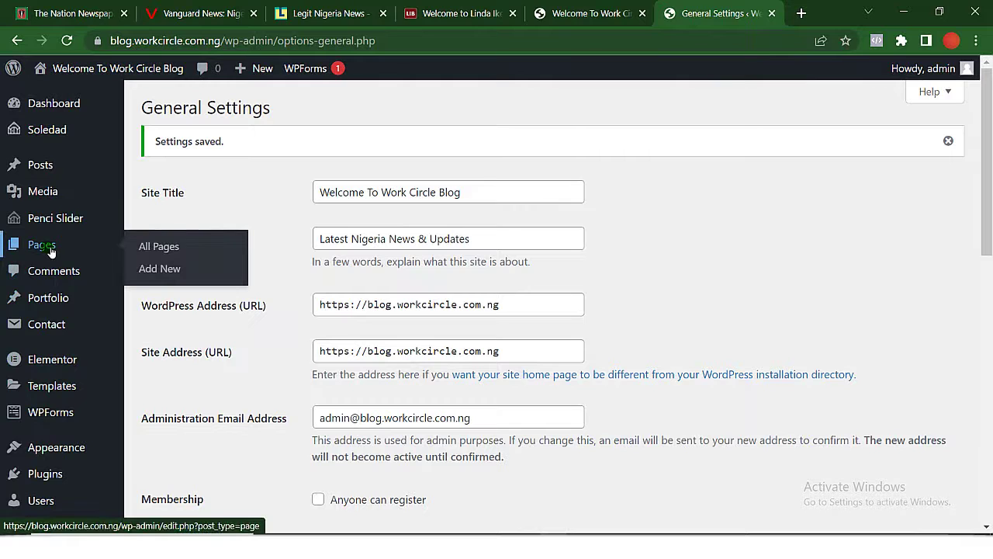
# Select all 17 pages under Pages and bulk-move them to the Trash.
pyautogui.click(48, 250)
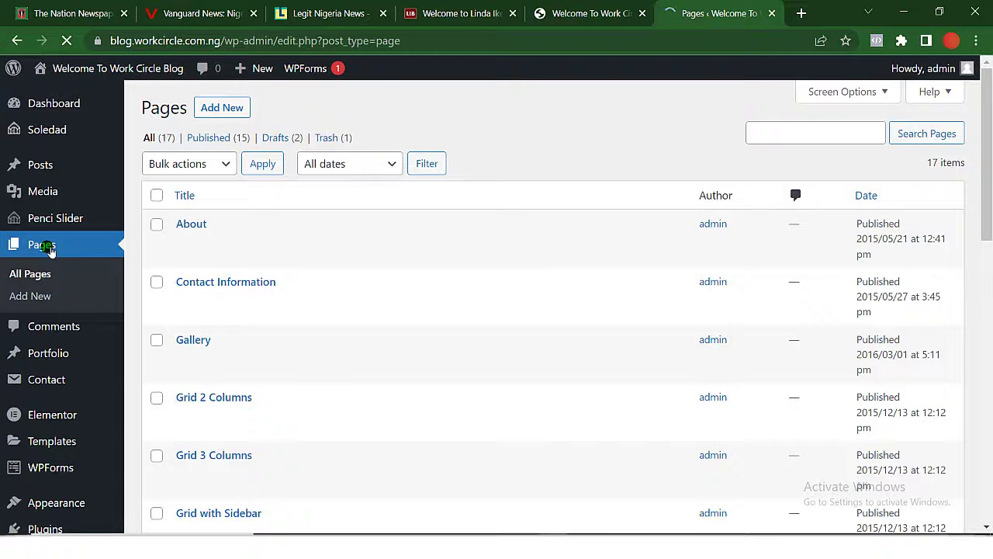
pyautogui.scroll(-7, 206, 342)
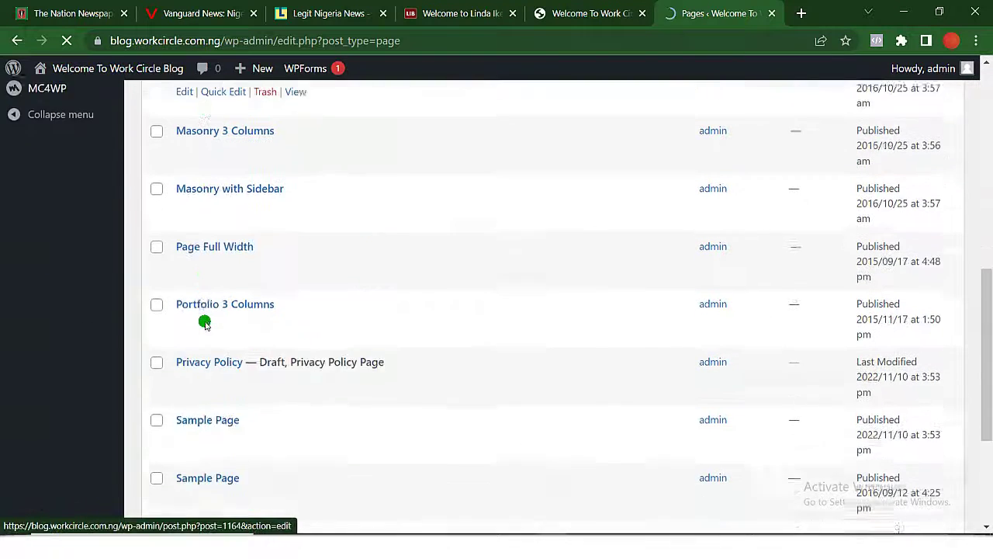
pyautogui.scroll(-3, 204, 324)
pyautogui.scroll(6, 204, 323)
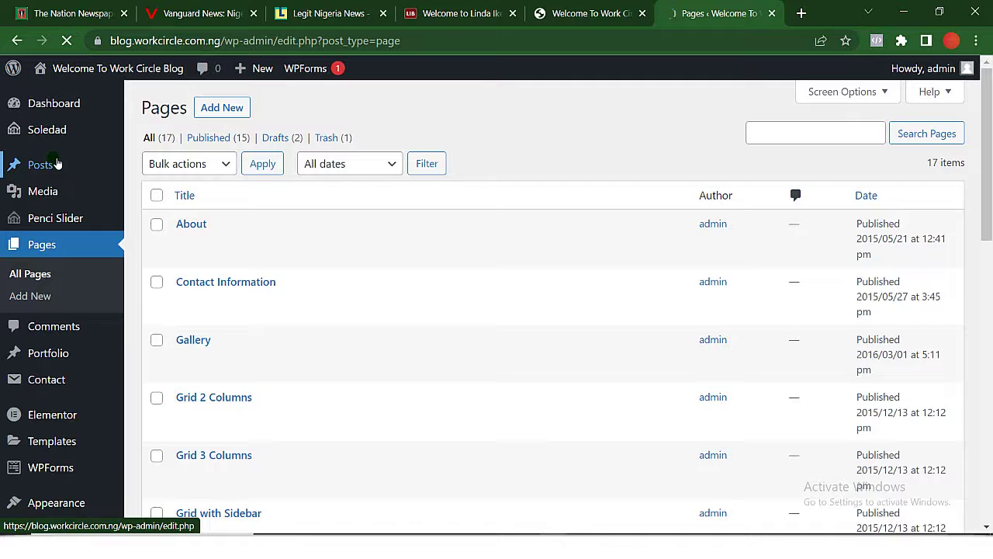
pyautogui.moveTo(217, 370)
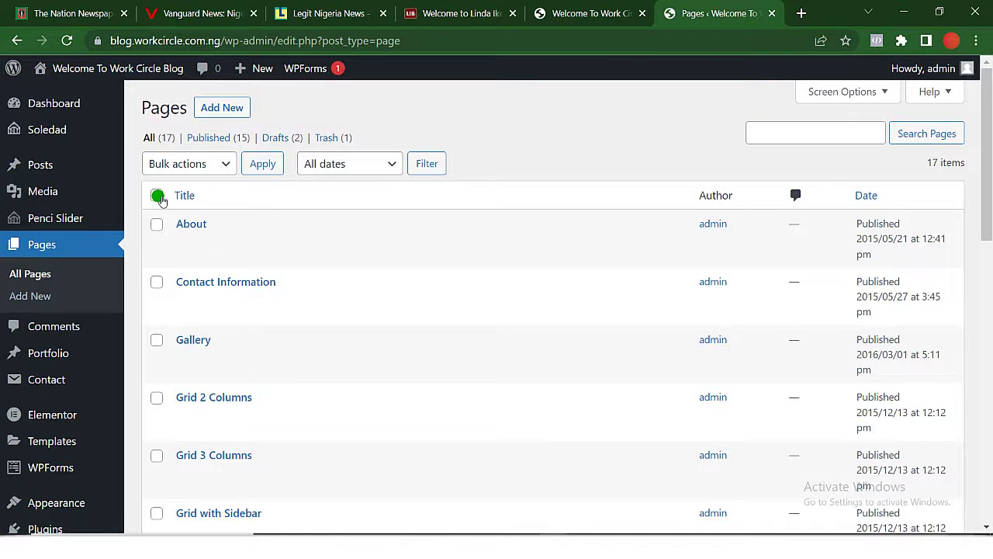
pyautogui.click(157, 196)
pyautogui.click(222, 164)
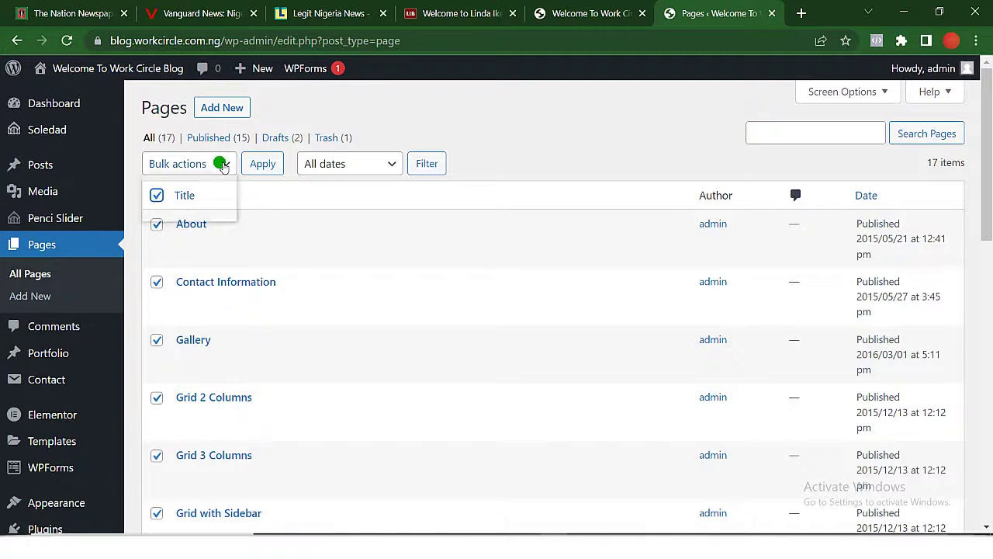
pyautogui.click(183, 214)
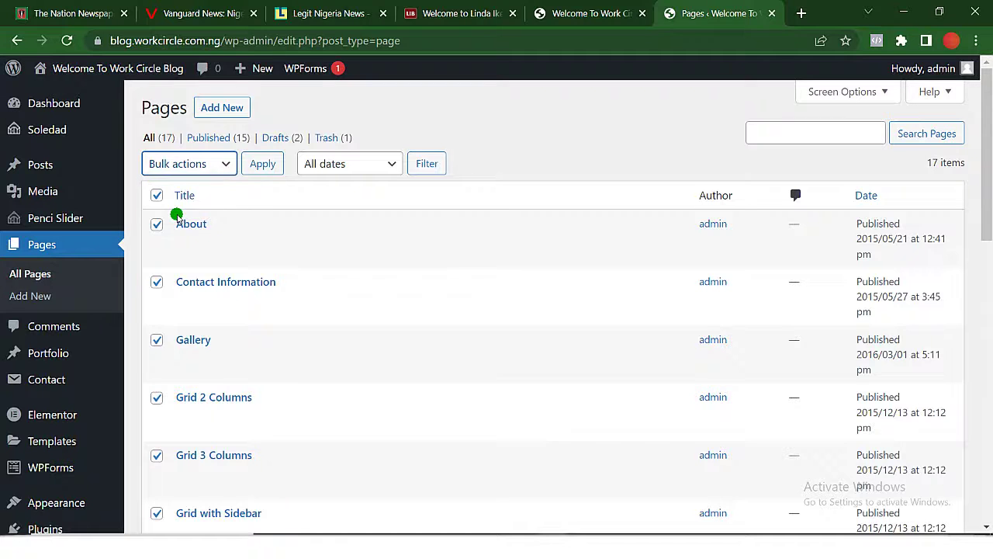
pyautogui.click(264, 165)
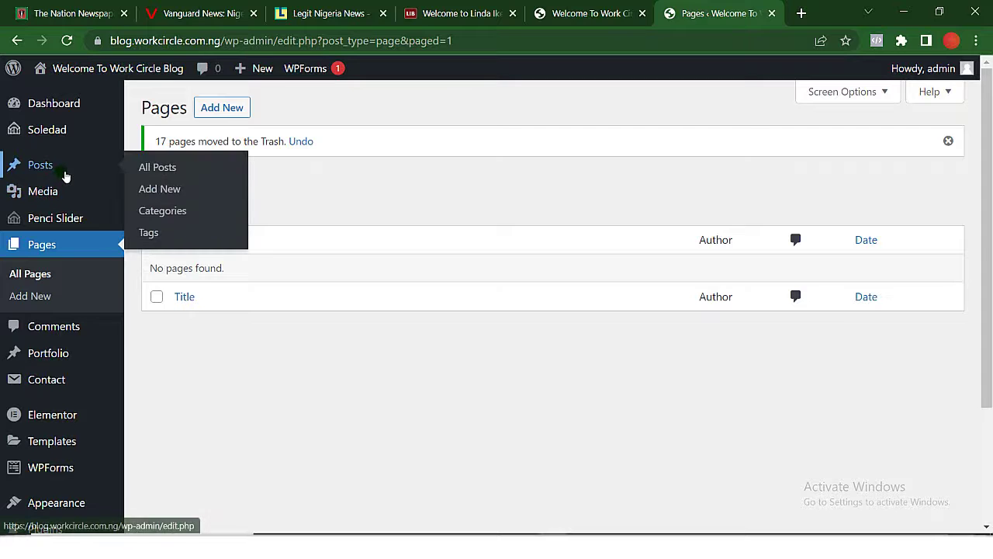
# Open the posts list and compare it with the live Welcome To Work Circle site.
pyautogui.click(65, 176)
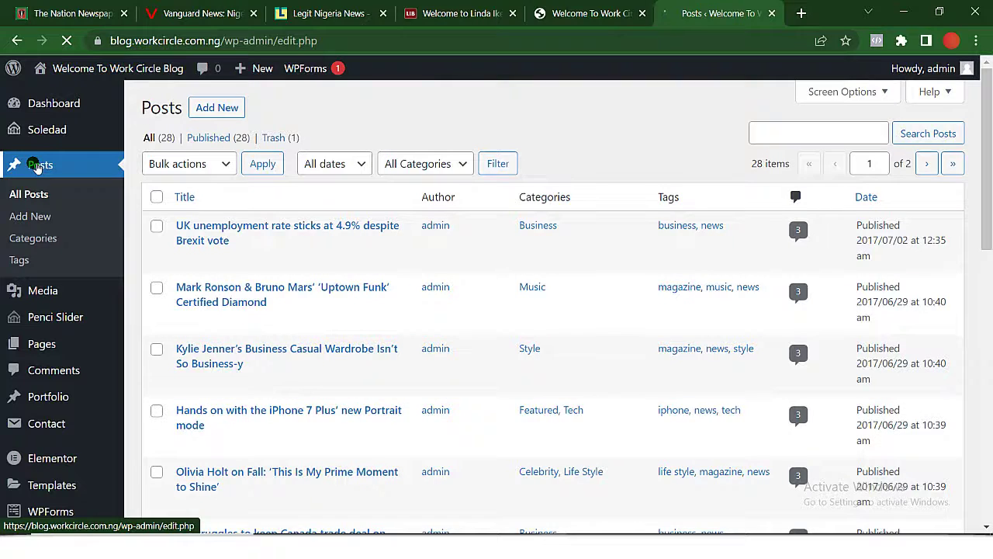
pyautogui.scroll(-13, 271, 466)
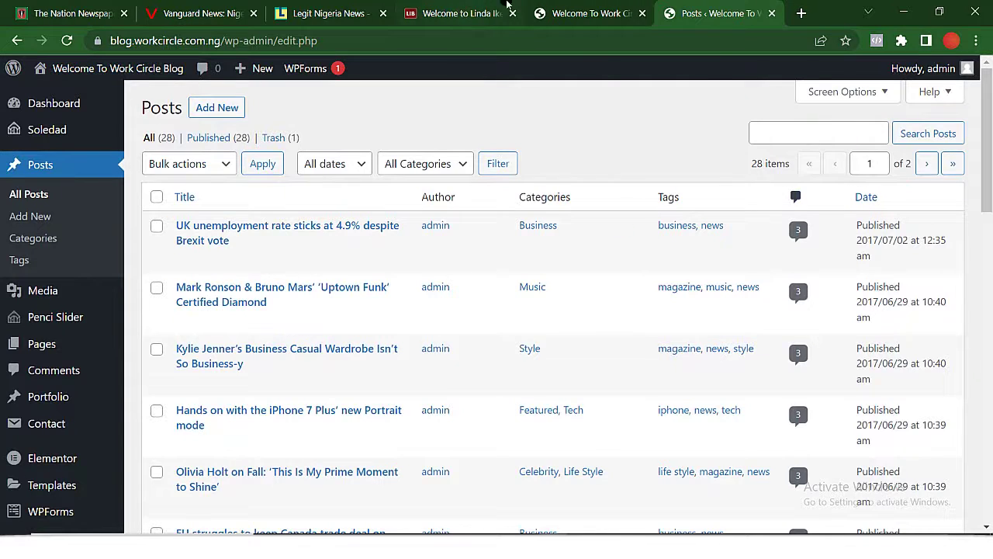
pyautogui.click(590, 13)
pyautogui.moveTo(569, 287)
pyautogui.scroll(-20, 569, 287)
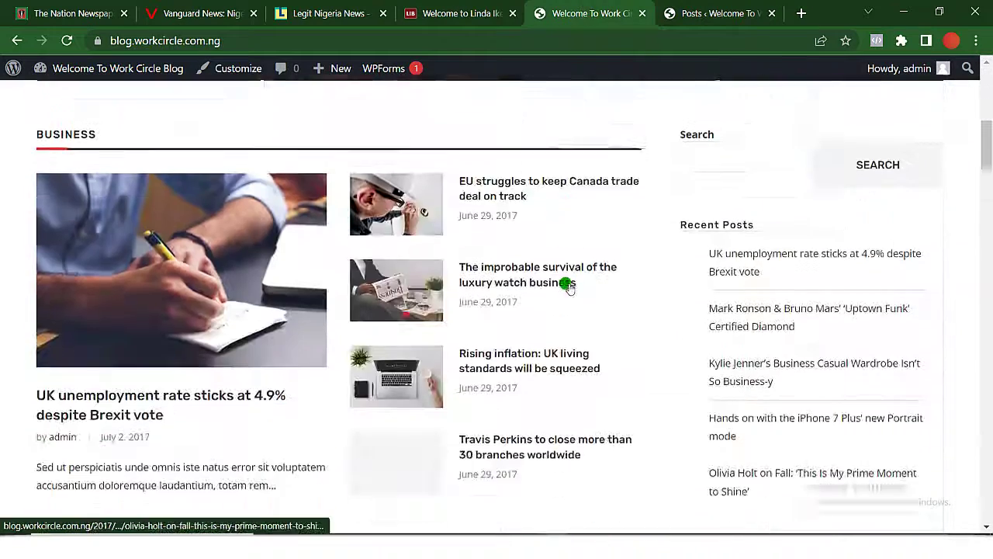
pyautogui.scroll(-4, 568, 288)
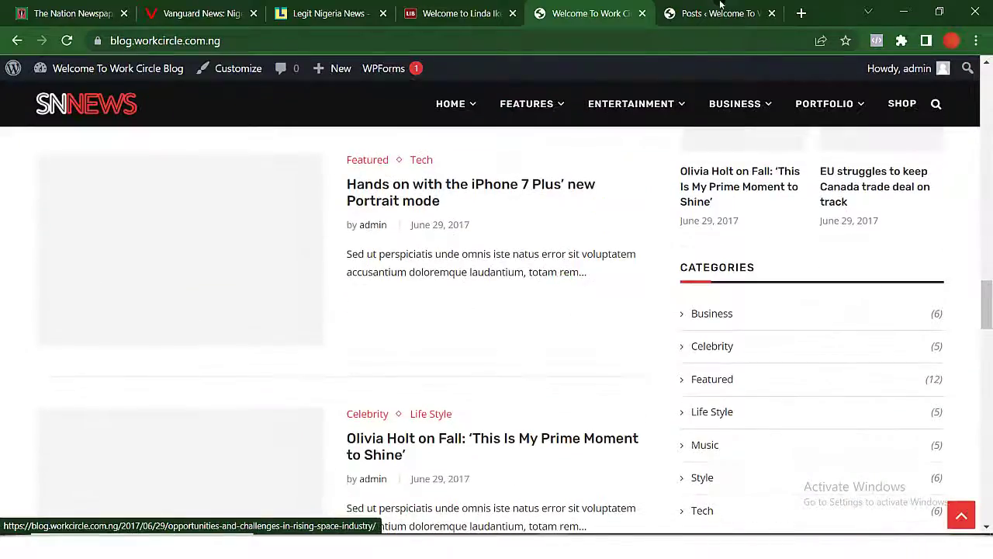
pyautogui.click(717, 13)
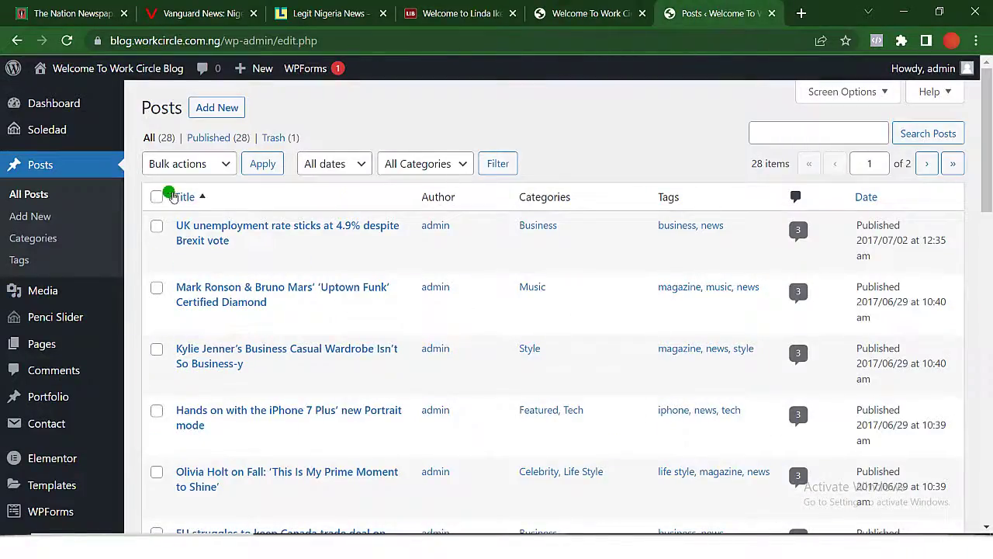
# Bulk-move the first page of 20 posts to the Trash.
pyautogui.click(158, 198)
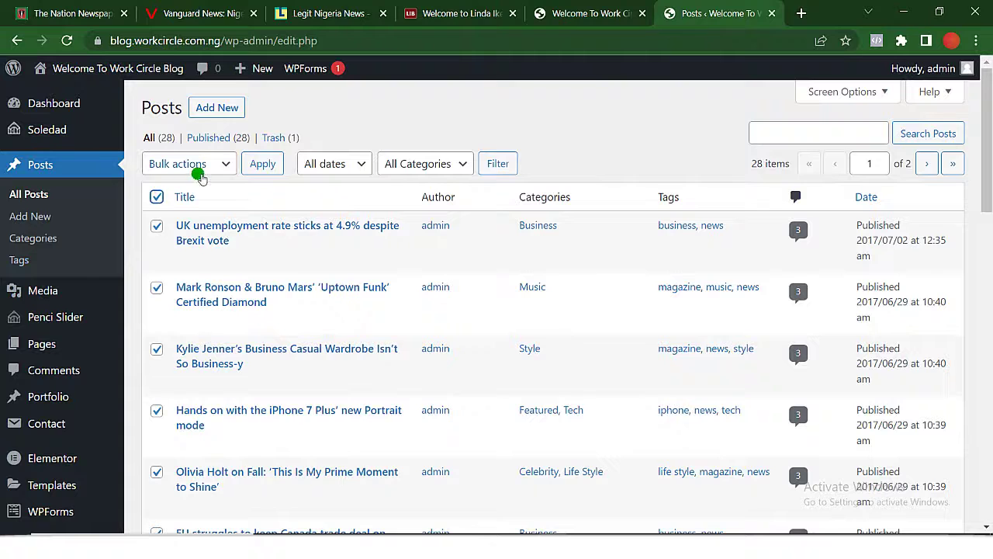
pyautogui.click(224, 164)
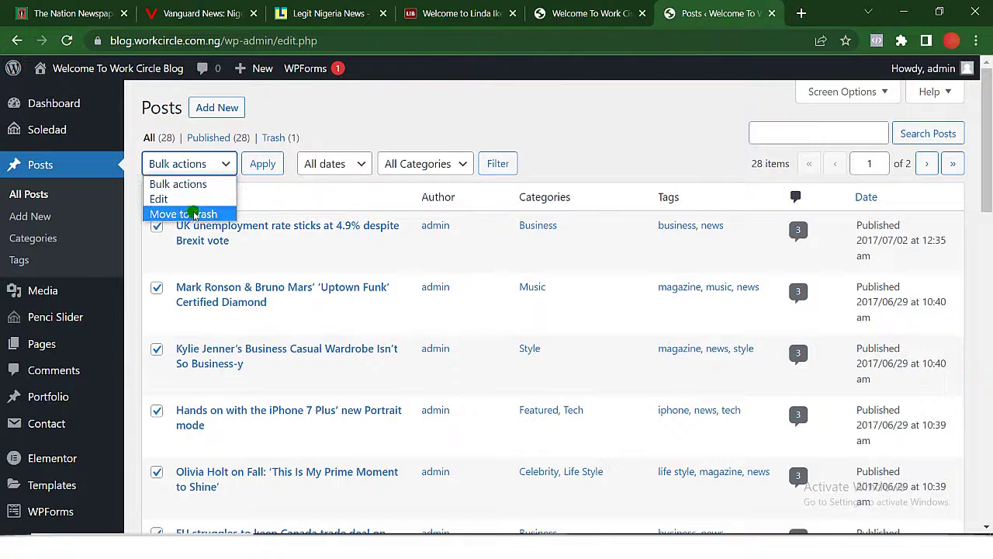
pyautogui.click(193, 215)
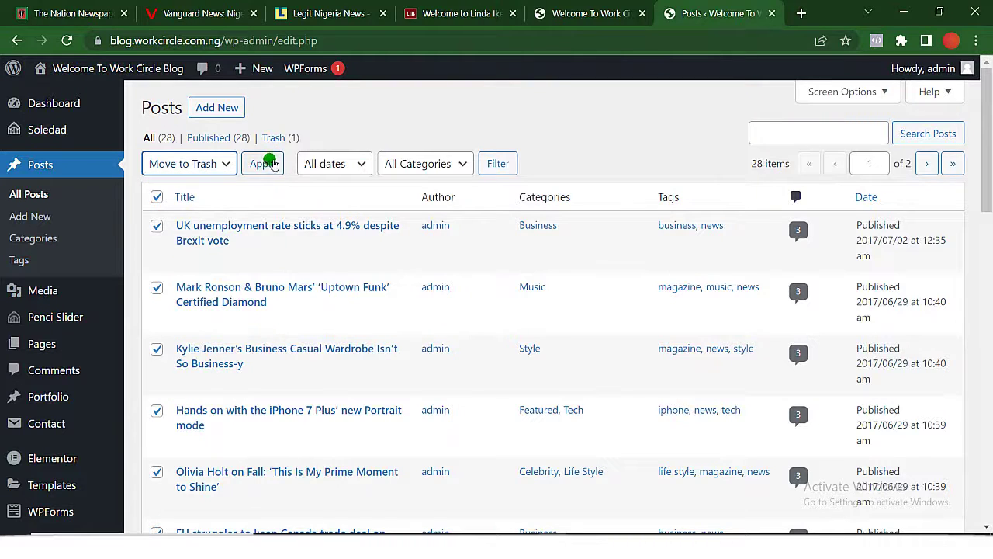
pyautogui.click(263, 163)
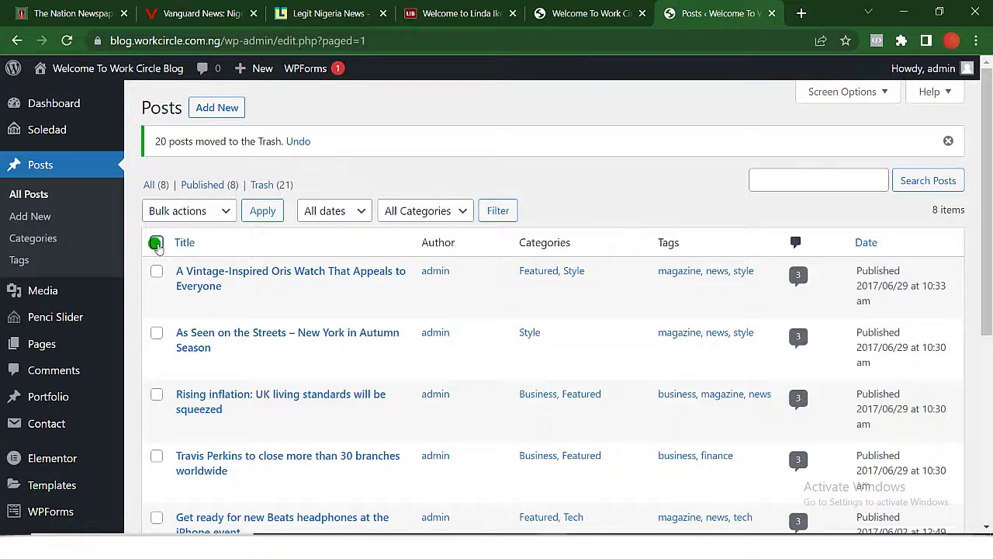
# Bulk-move the remaining eight posts to the Trash.
pyautogui.click(156, 243)
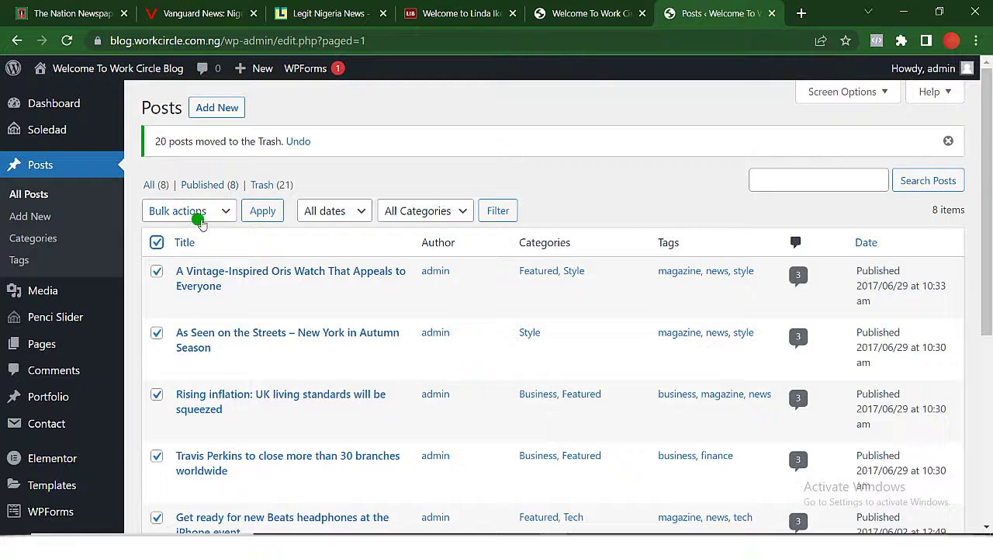
pyautogui.click(217, 218)
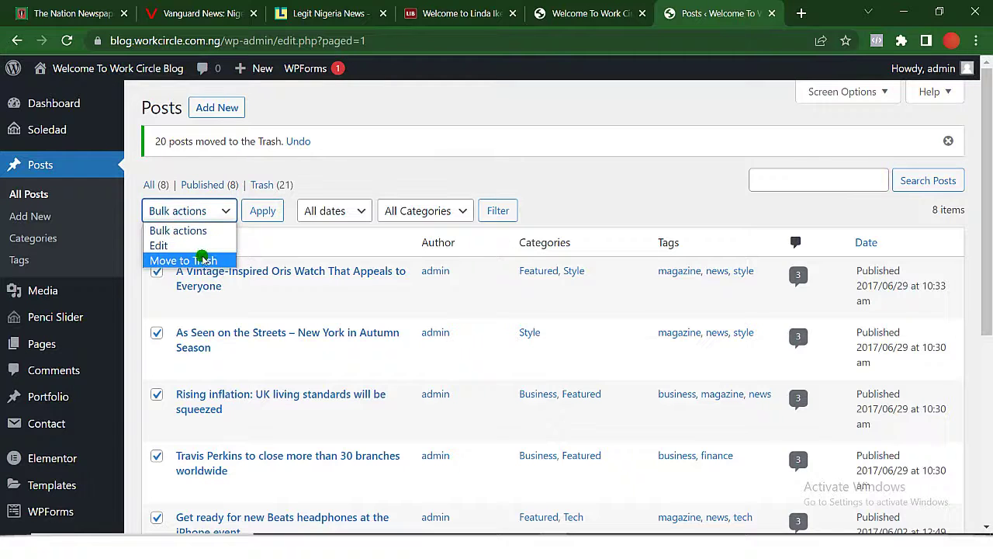
pyautogui.click(201, 259)
pyautogui.click(264, 212)
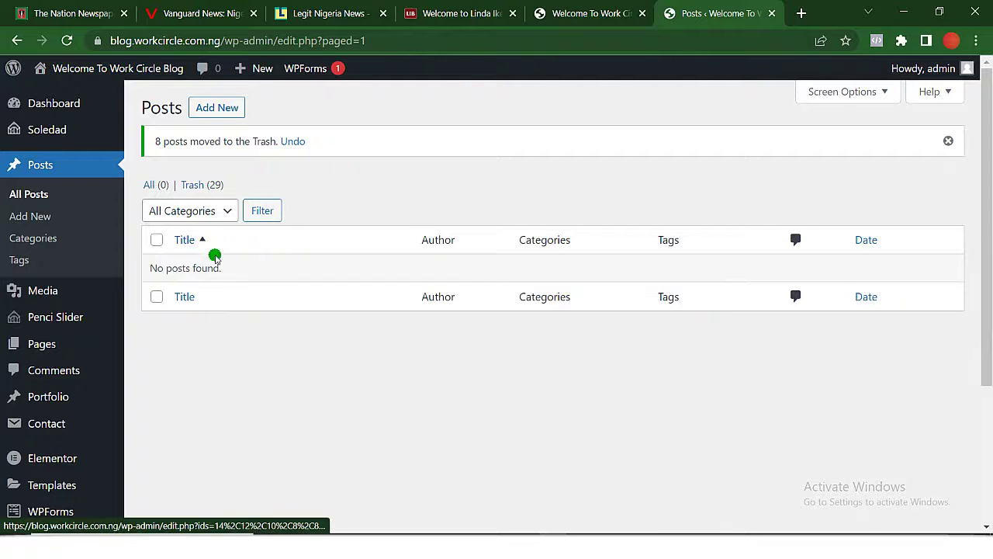
pyautogui.click(572, 12)
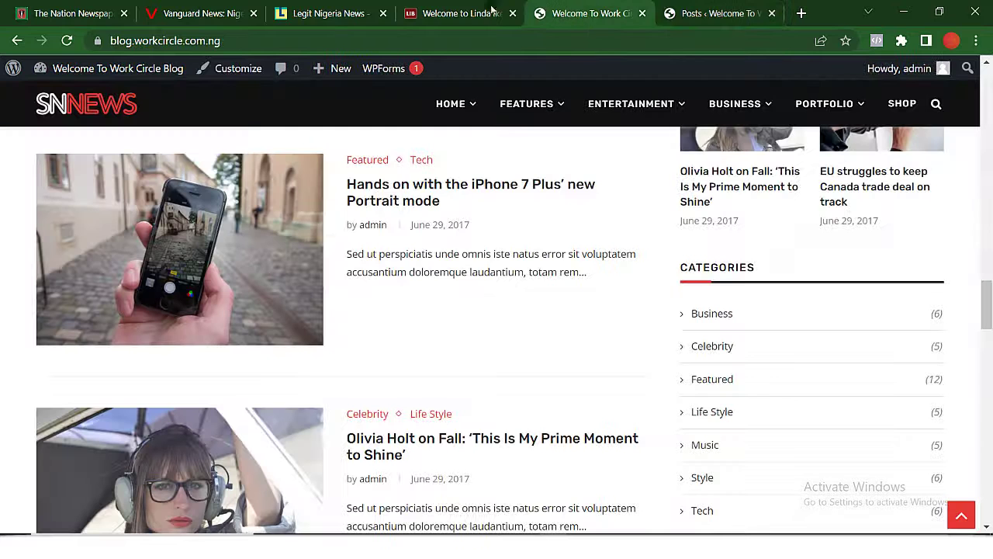
pyautogui.click(67, 40)
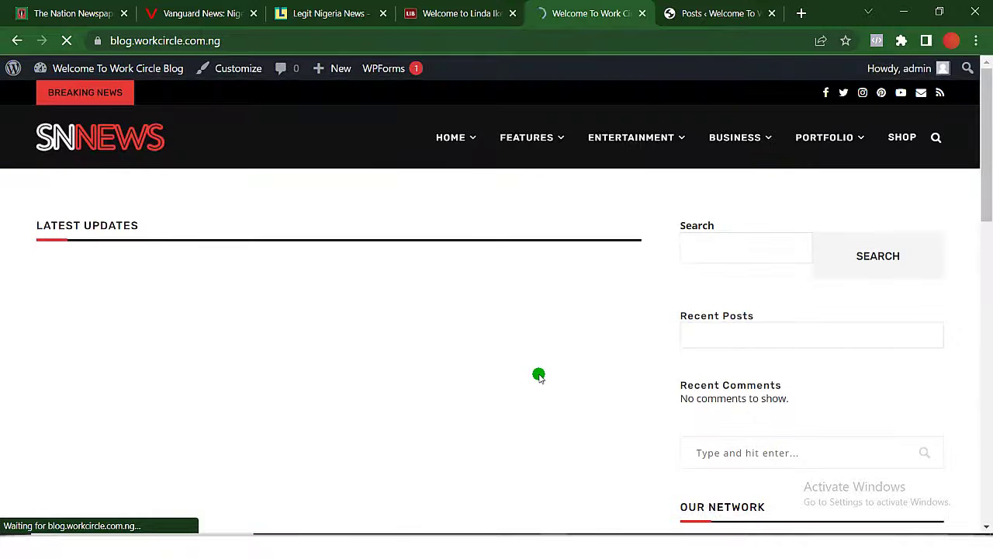
pyautogui.scroll(15, 538, 373)
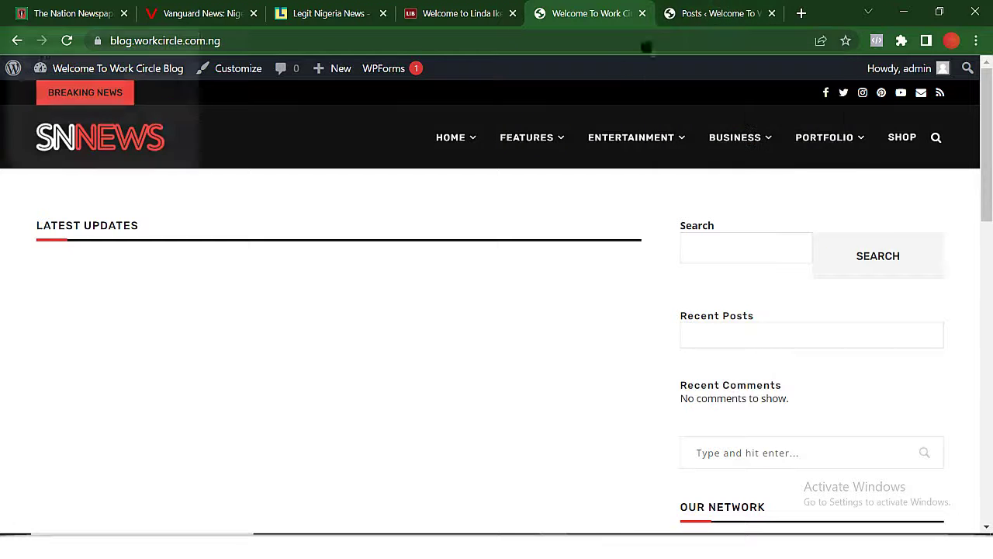
pyautogui.click(702, 12)
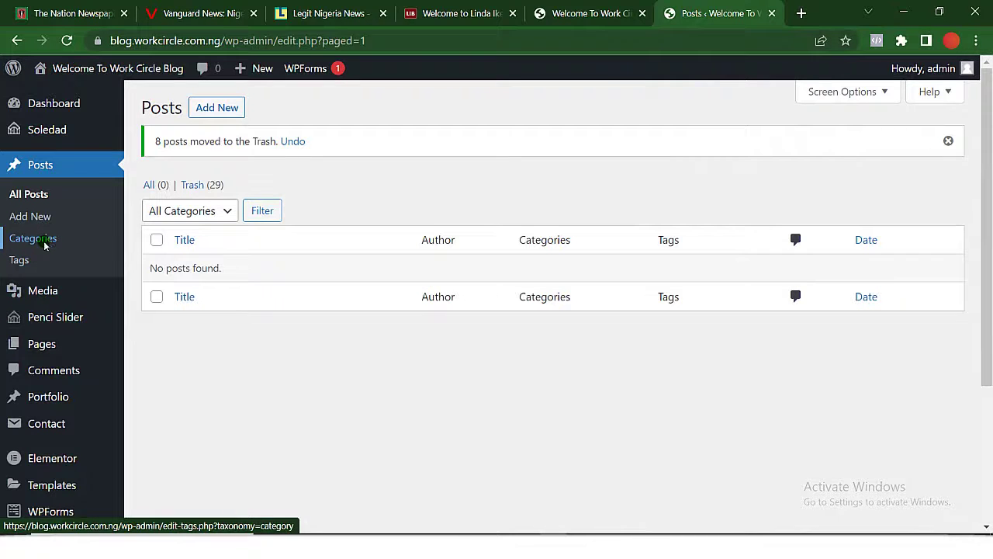
# Bulk-delete every category on the Categories page, leaving only Uncategorized.
pyautogui.click(48, 243)
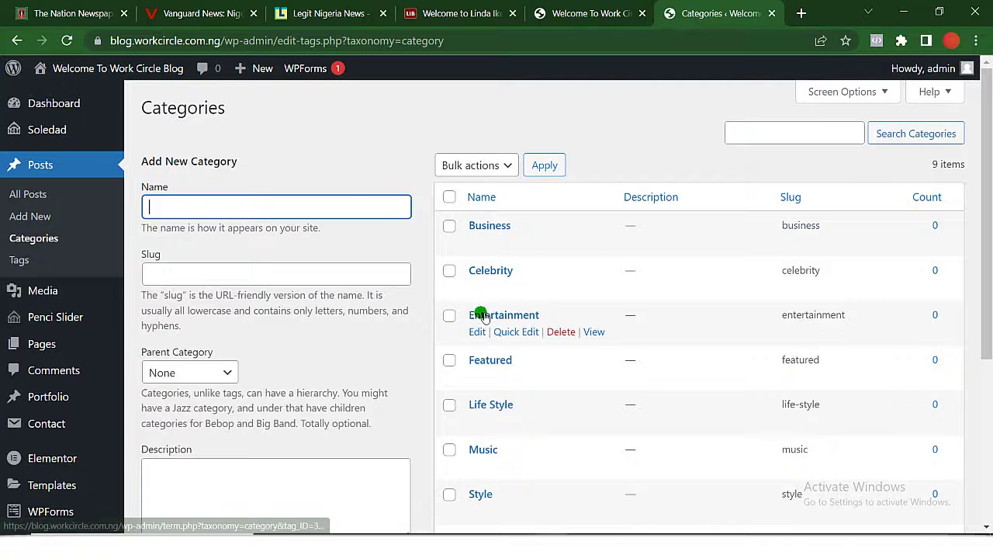
pyautogui.scroll(-3, 481, 315)
pyautogui.scroll(3, 479, 316)
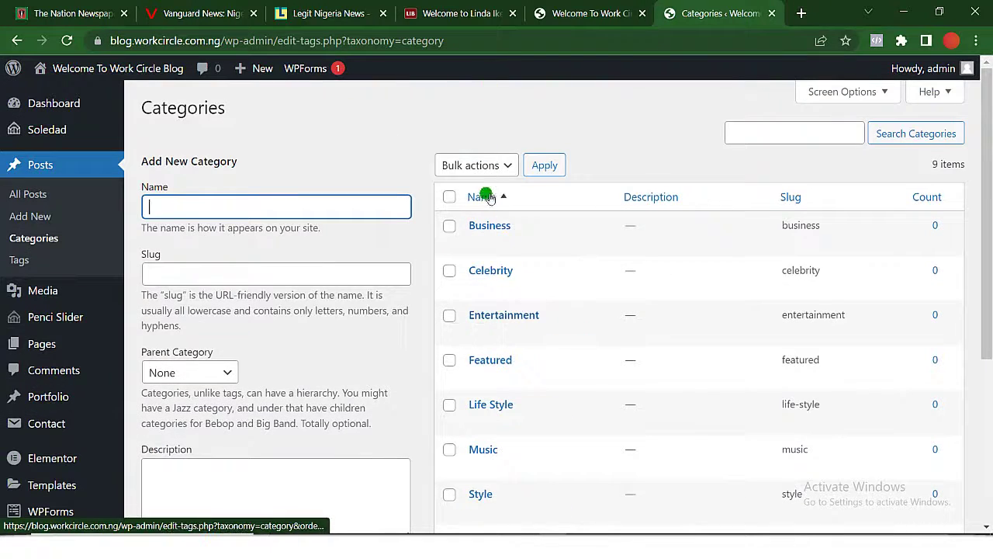
pyautogui.click(475, 166)
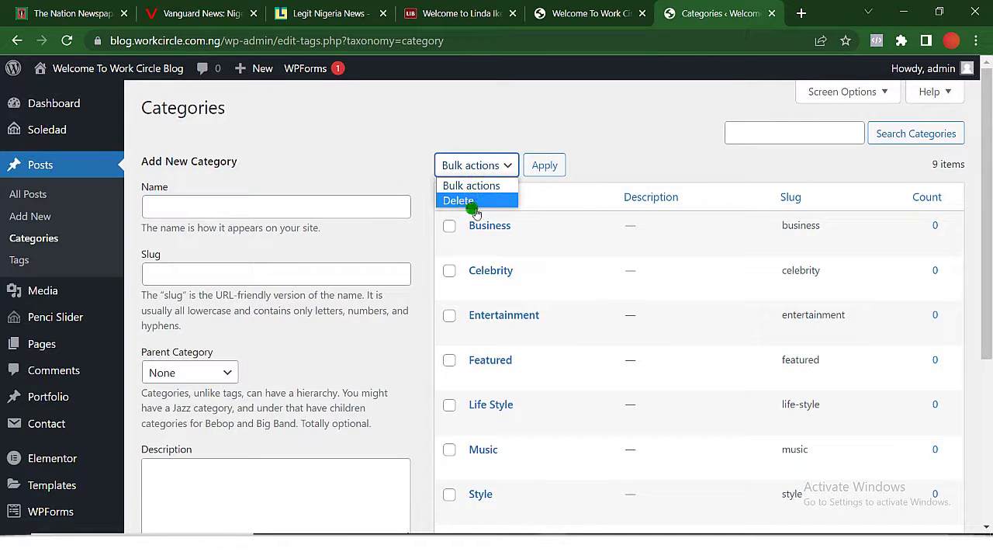
pyautogui.press('Escape')
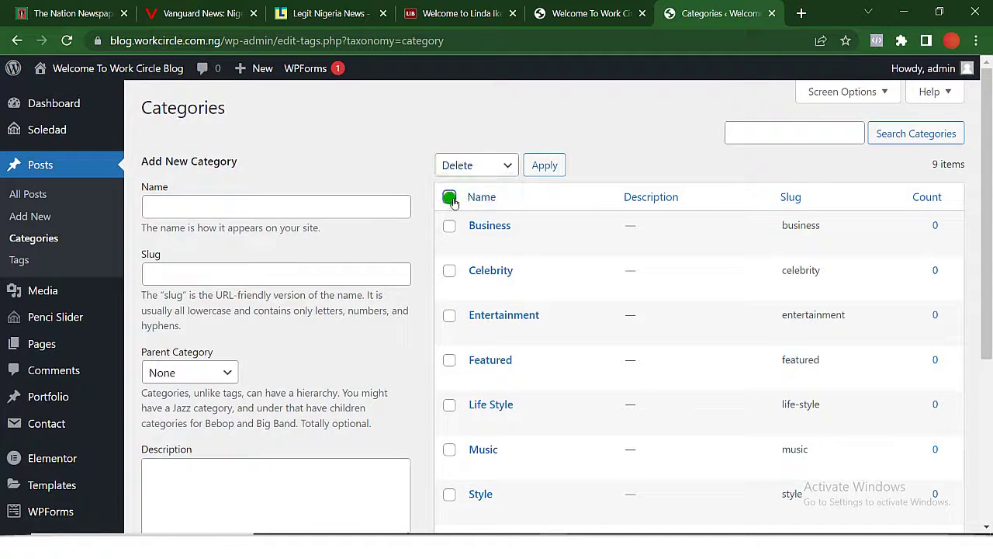
pyautogui.click(450, 197)
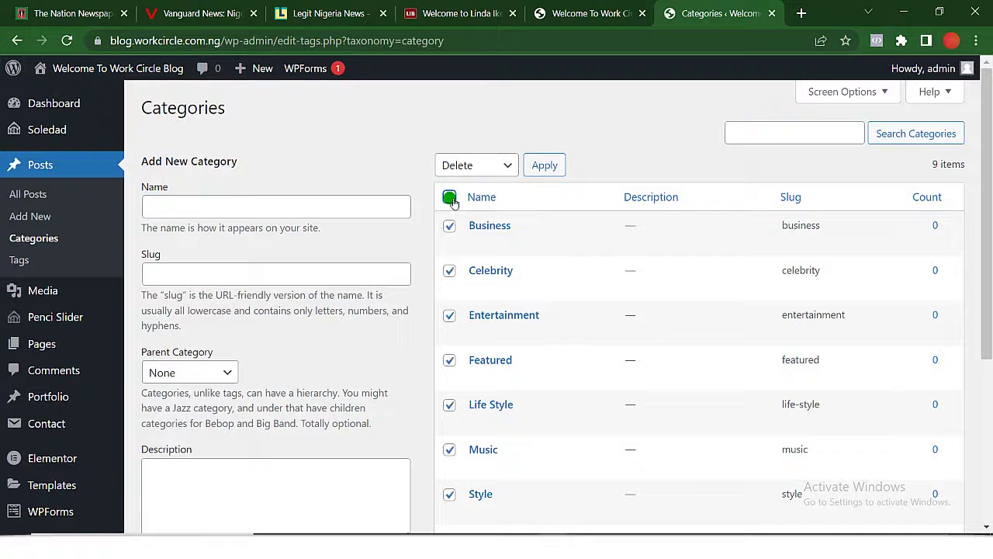
pyautogui.click(549, 166)
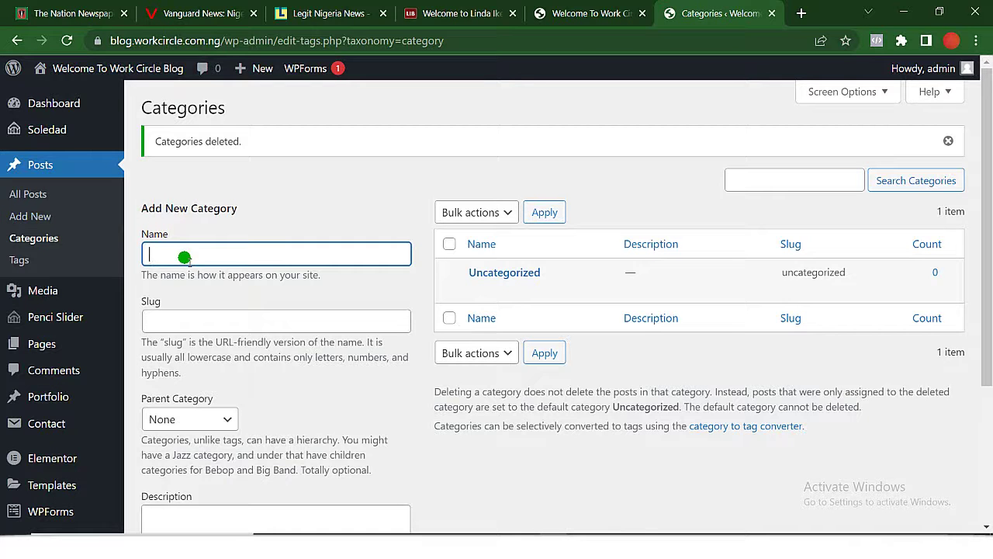
# Enter 'News' as a new category.
pyautogui.write('News')
pyautogui.scroll(-1, 184, 259)
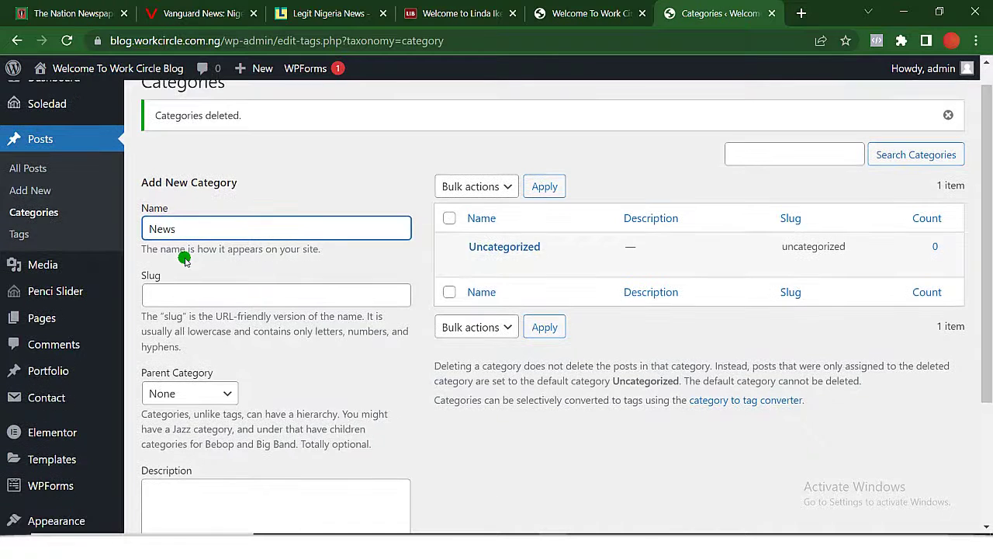
pyautogui.scroll(-3, 185, 259)
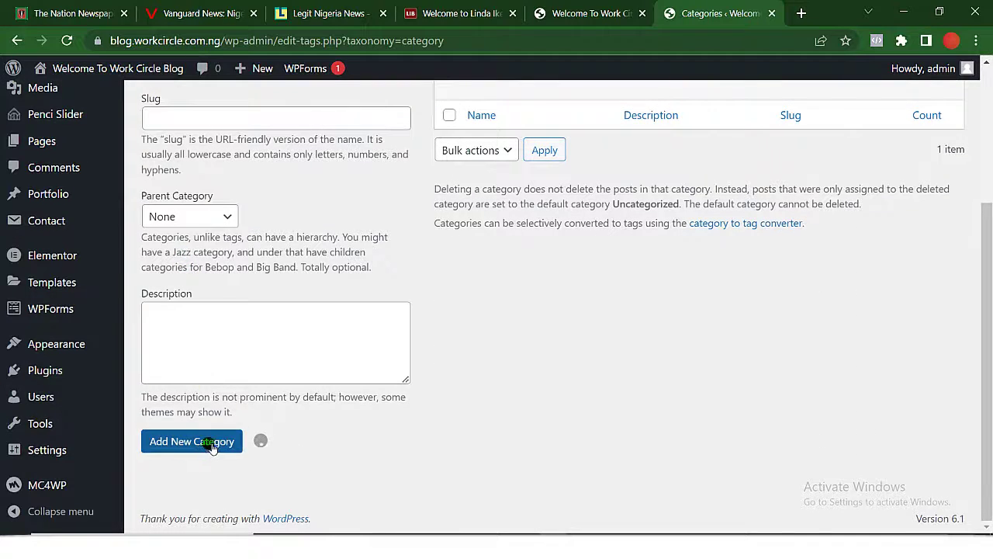
pyautogui.scroll(3, 348, 284)
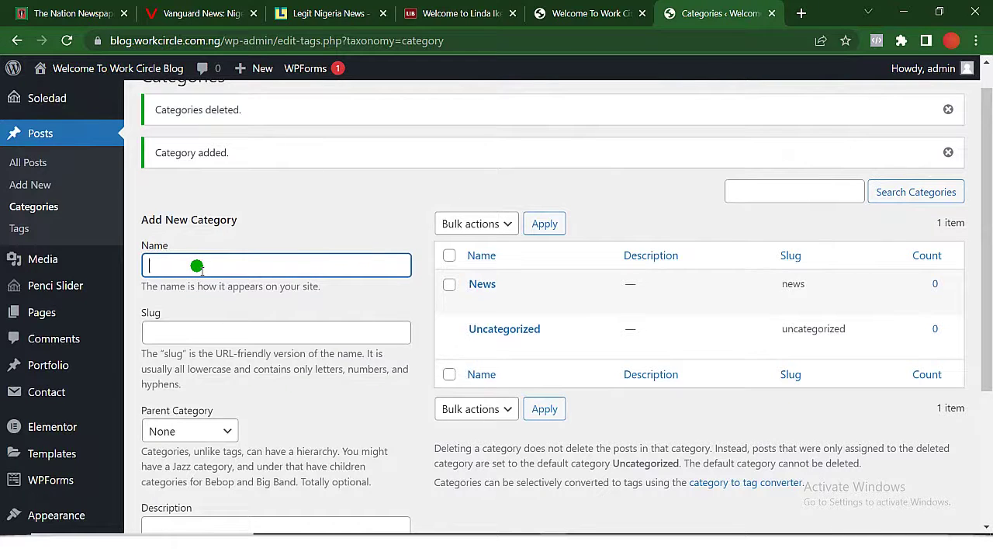
# Add the Sports category, start typing 'Enterta', and check the Legit news site.
pyautogui.write('spo')
pyautogui.press('BackSpace')
pyautogui.press('BackSpace')
pyautogui.press('BackSpace')
pyautogui.write('Sports')
pyautogui.press('Return')
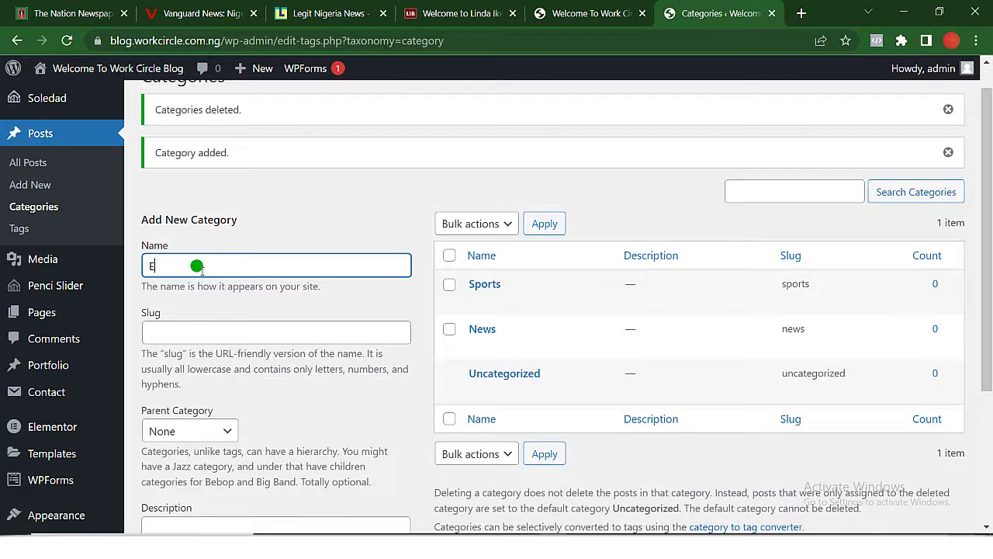
pyautogui.write('Entertainment')
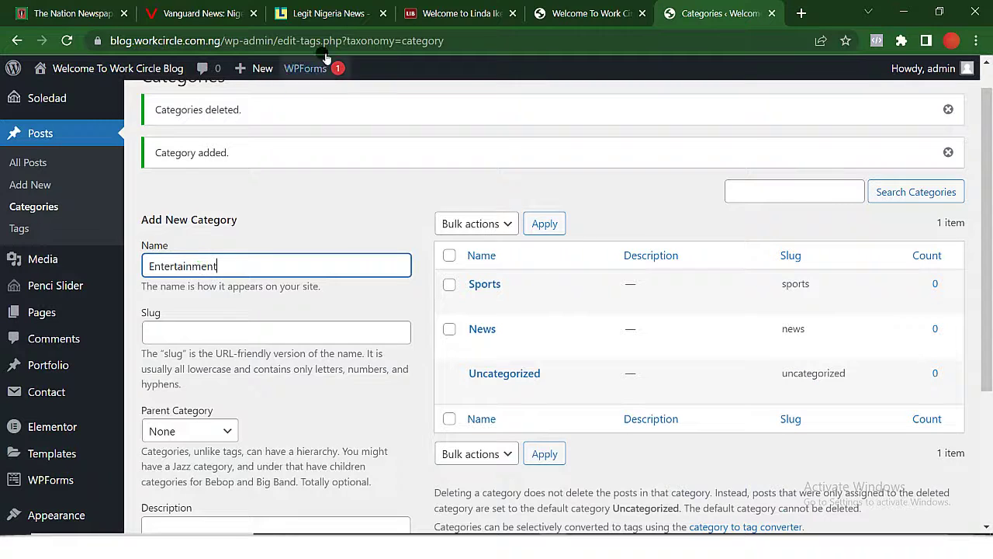
pyautogui.click(309, 13)
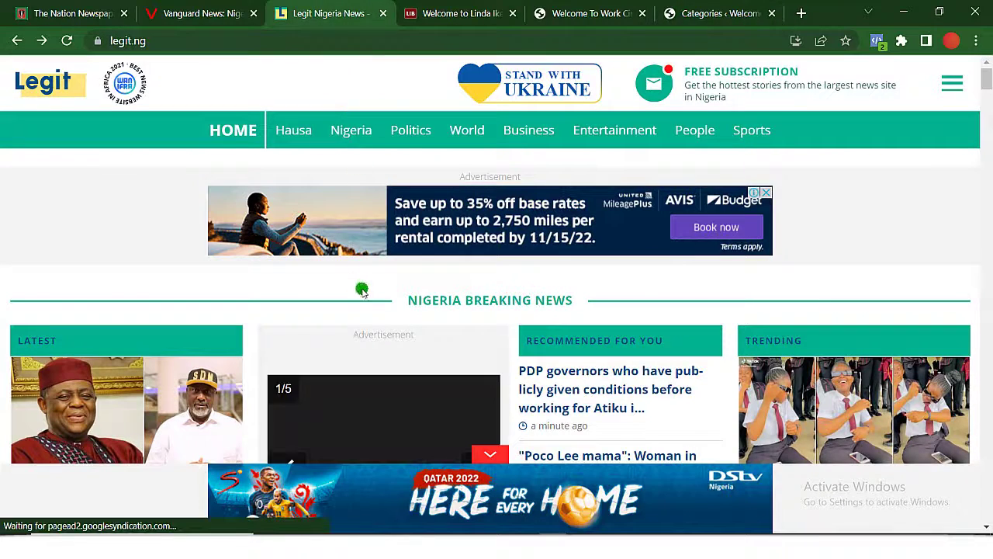
# Browse The Nation site to view its News, Politics, Sports and Entertainment sections.
pyautogui.click(55, 14)
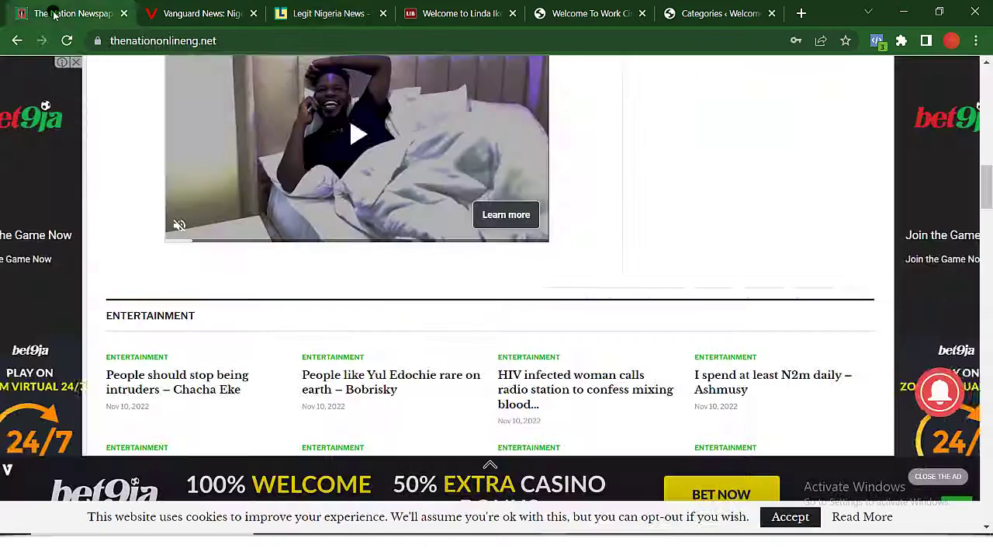
pyautogui.click(259, 241)
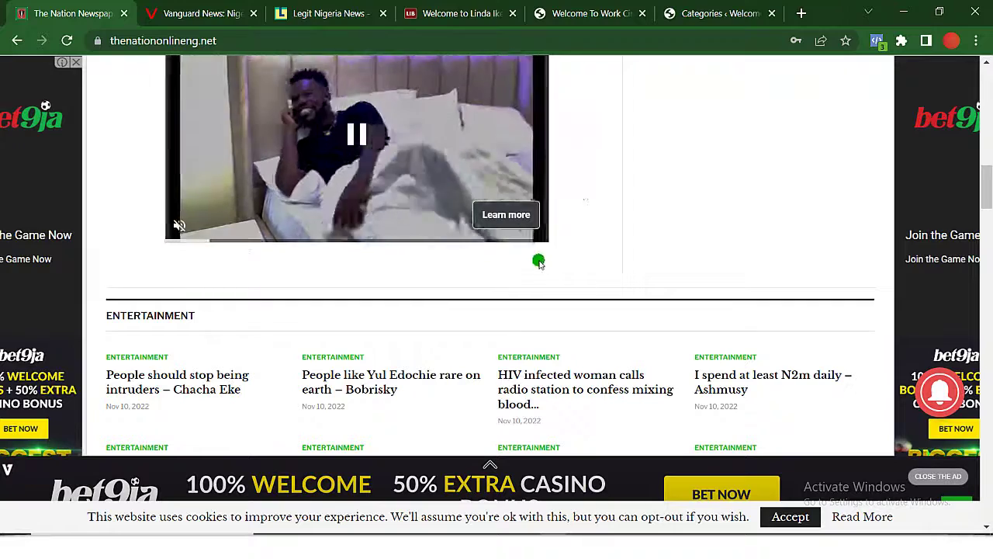
pyautogui.scroll(10, 659, 190)
pyautogui.scroll(-4, 659, 193)
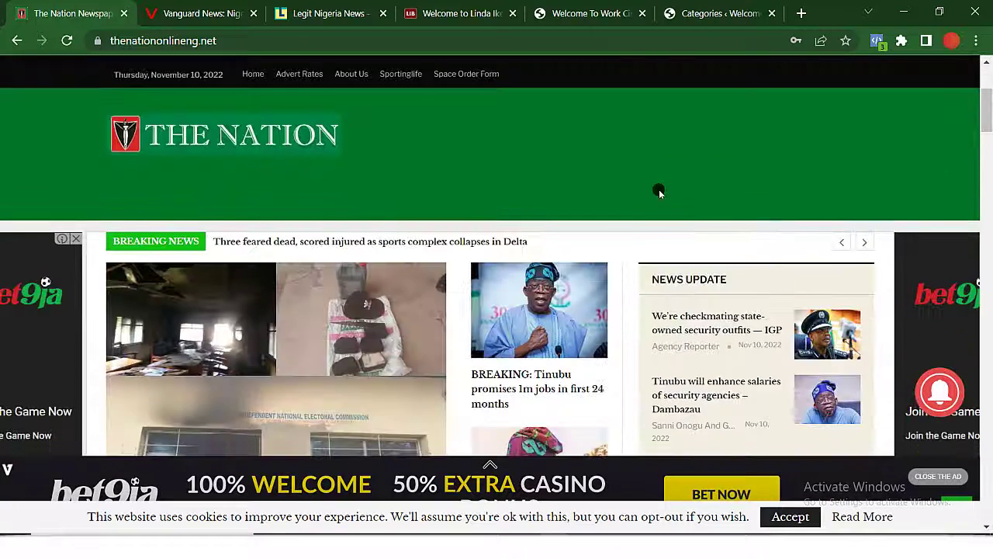
pyautogui.click(196, 141)
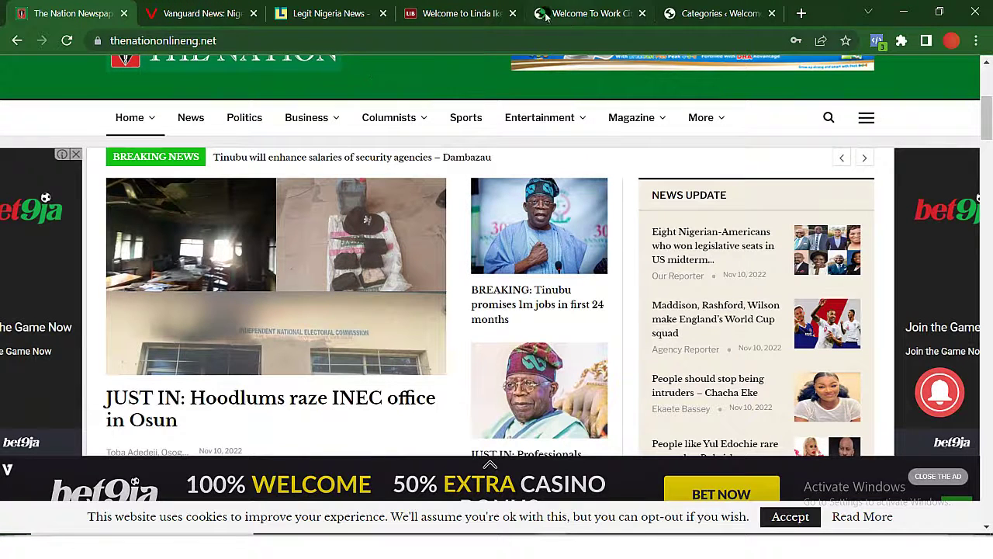
# Back on the WordPress categories page, add Business and confirm Politics and Business are listed.
pyautogui.click(720, 14)
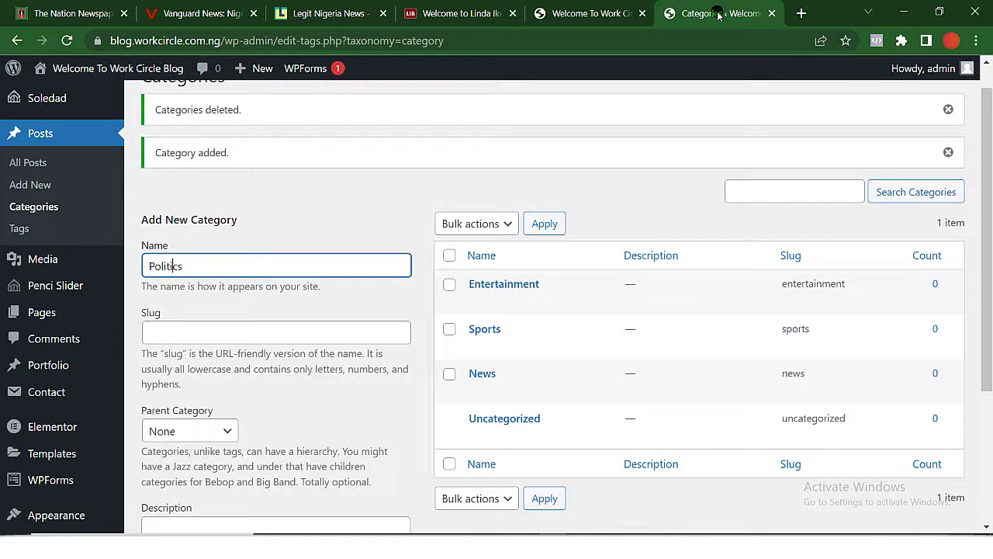
pyautogui.write('Business')
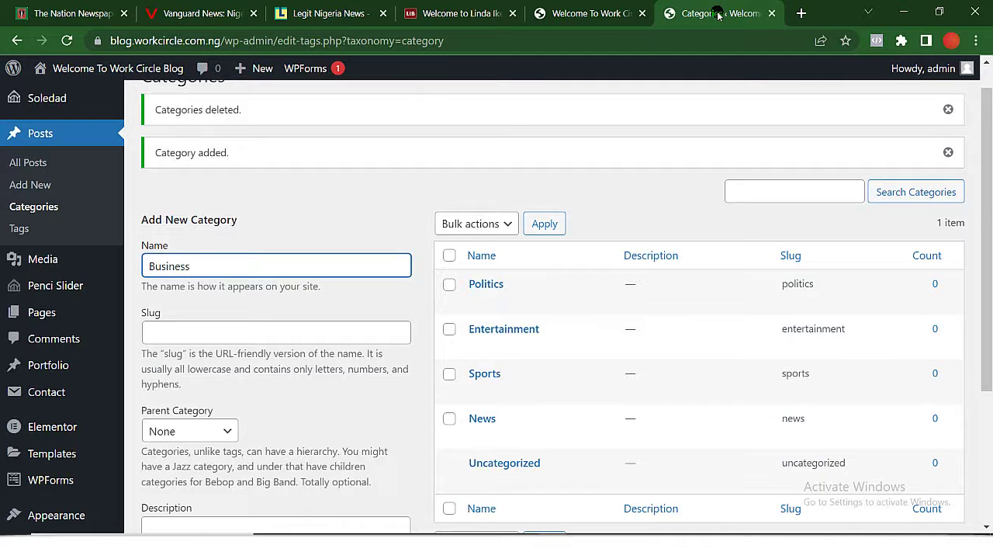
pyautogui.press('Return')
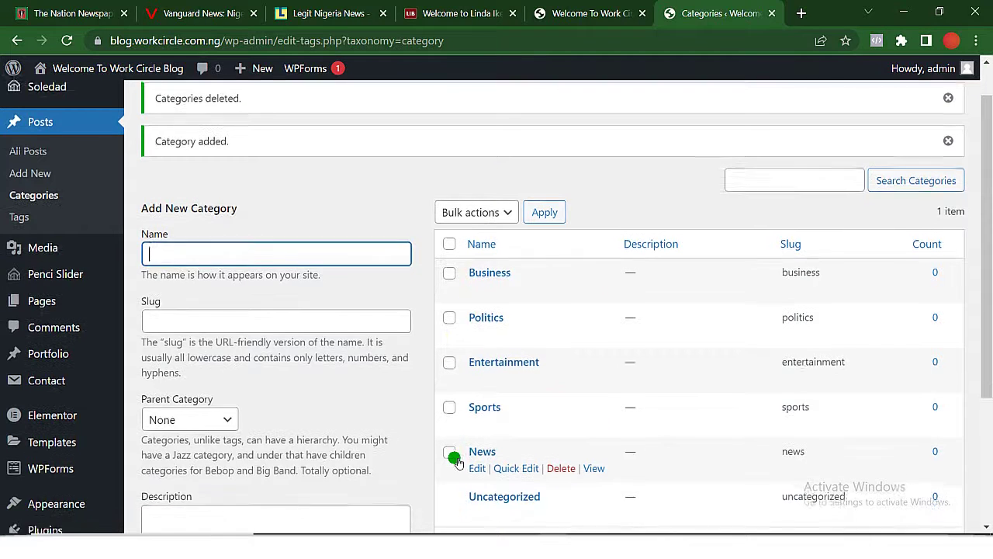
pyautogui.scroll(-3, 456, 461)
pyautogui.scroll(1, 457, 462)
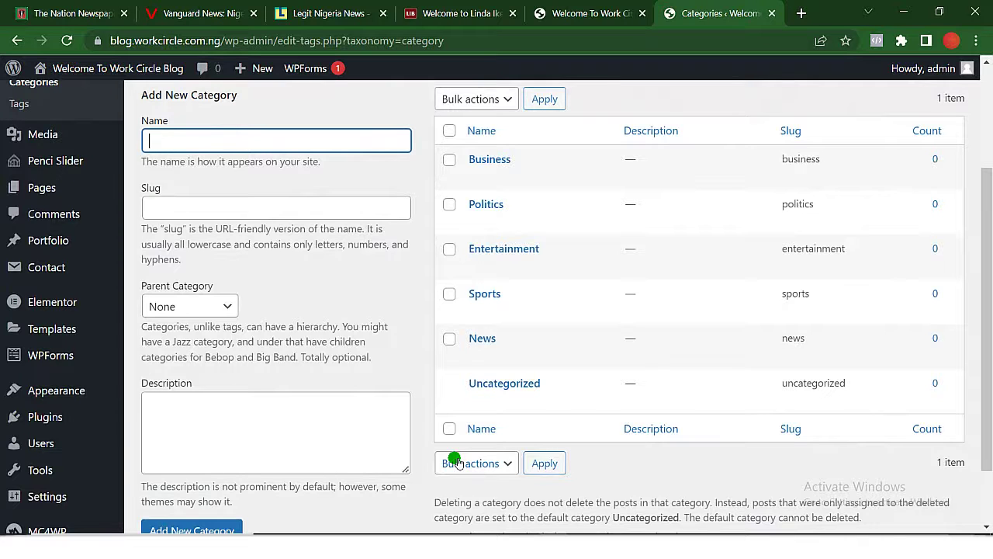
pyautogui.scroll(-1, 456, 462)
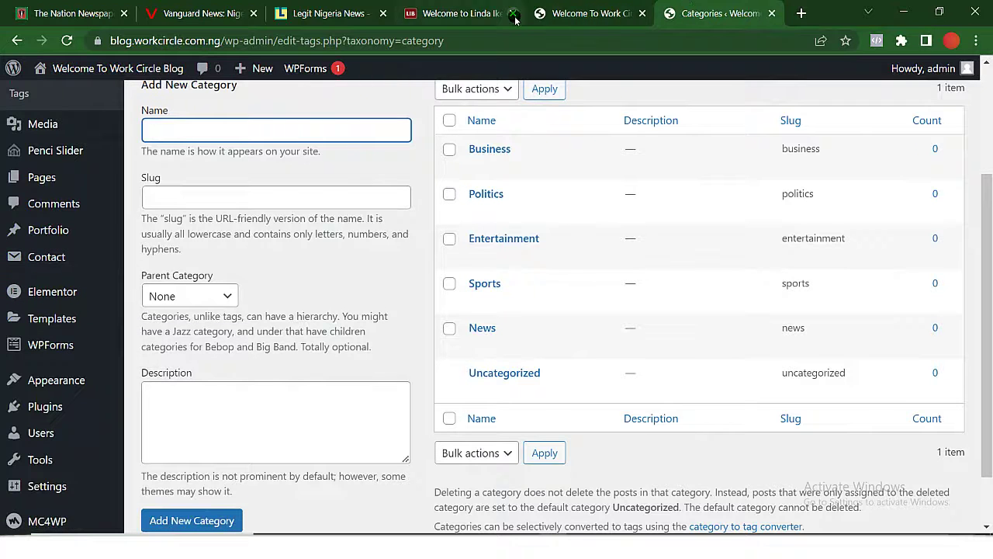
# View the live front page and check its FEATURES and BUSINESS menu items.
pyautogui.click(577, 14)
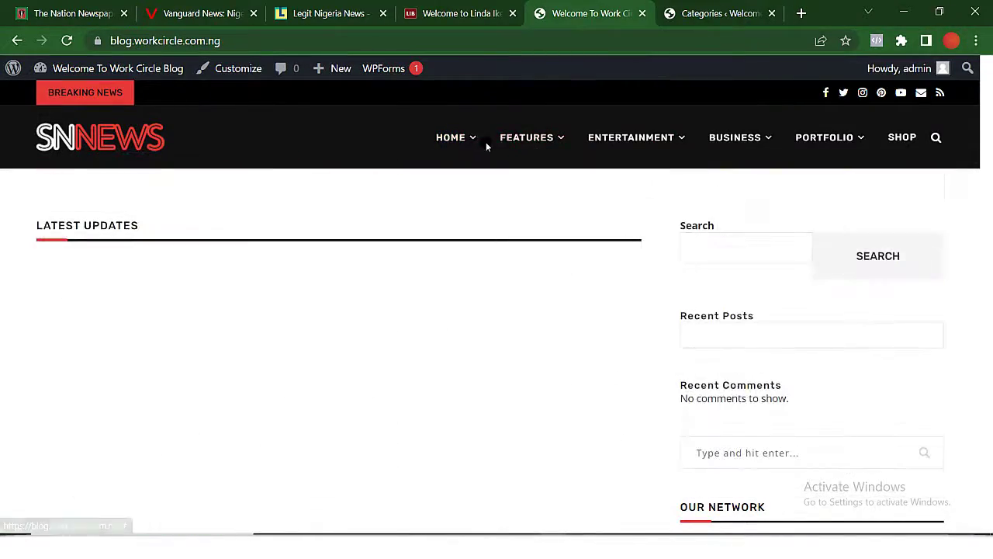
pyautogui.moveTo(514, 138)
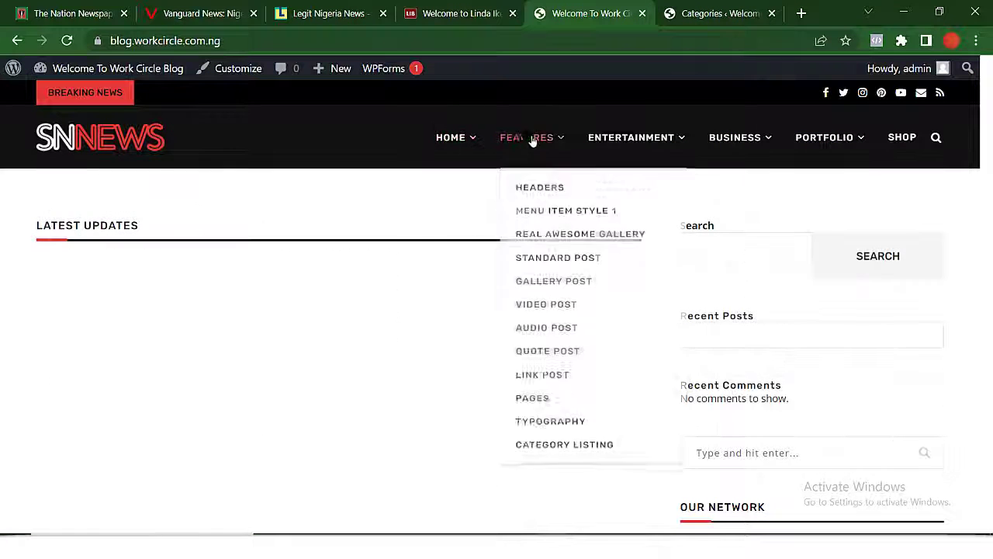
pyautogui.click(524, 179)
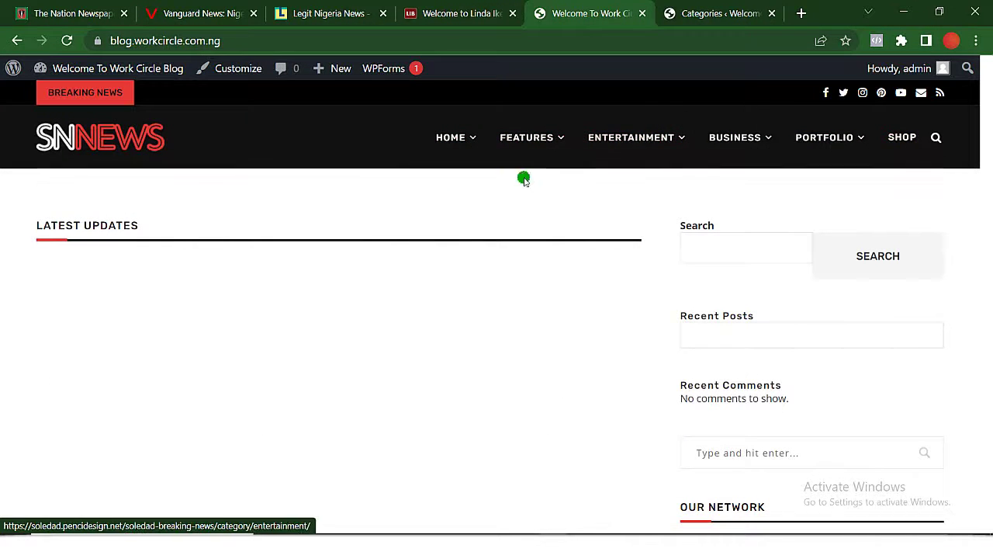
pyautogui.moveTo(741, 138)
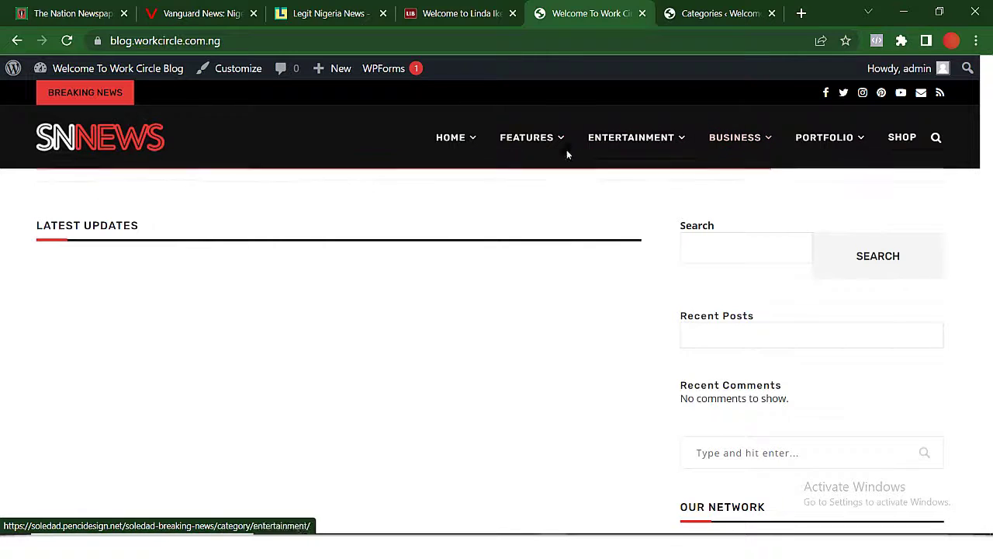
pyautogui.click(583, 187)
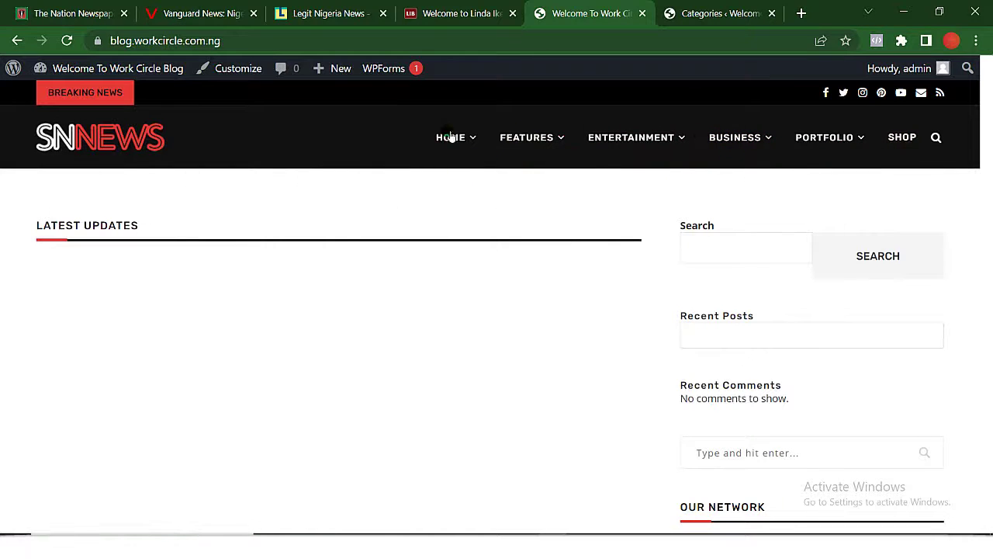
# Open Appearance > Menus and review Menu 1's Home item with its many demo sub items.
pyautogui.click(711, 8)
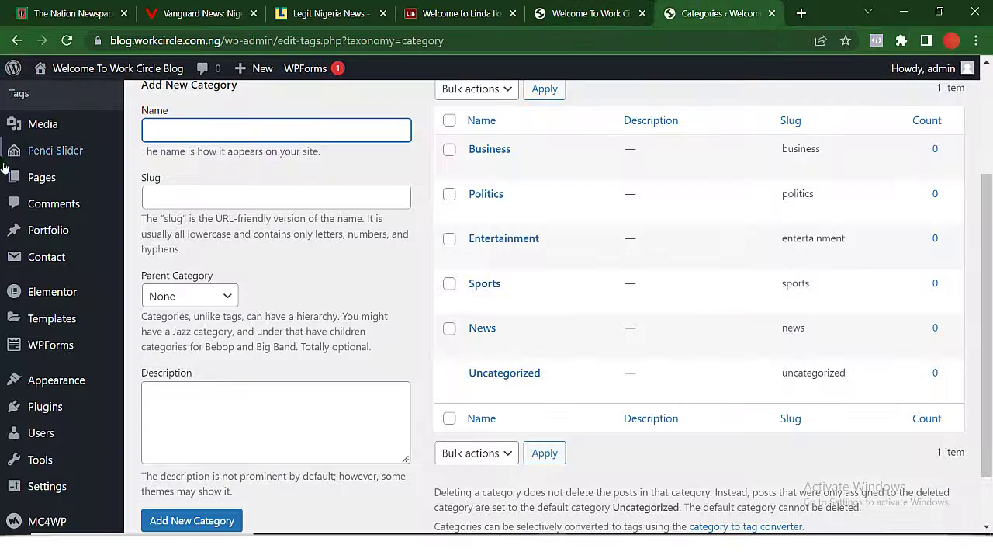
pyautogui.moveTo(59, 381)
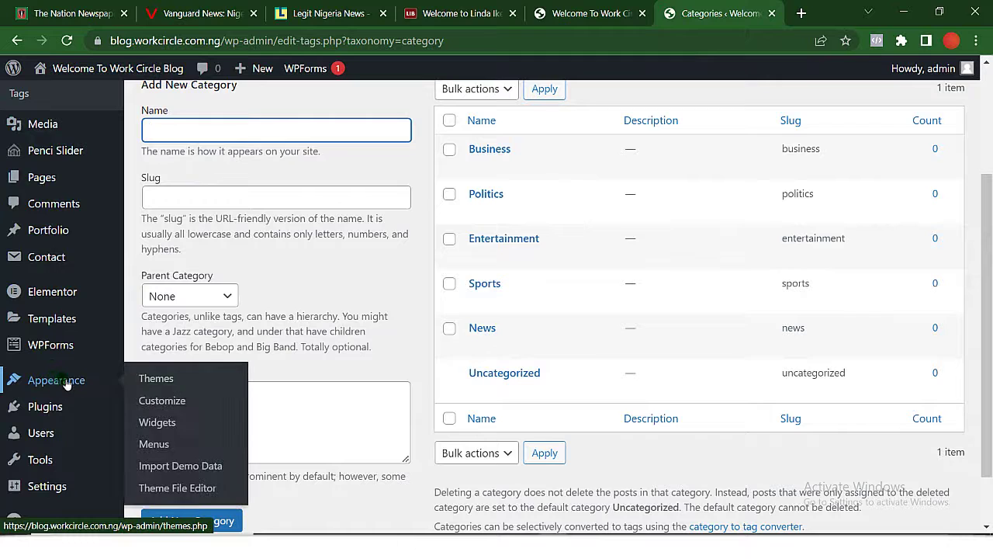
pyautogui.click(169, 450)
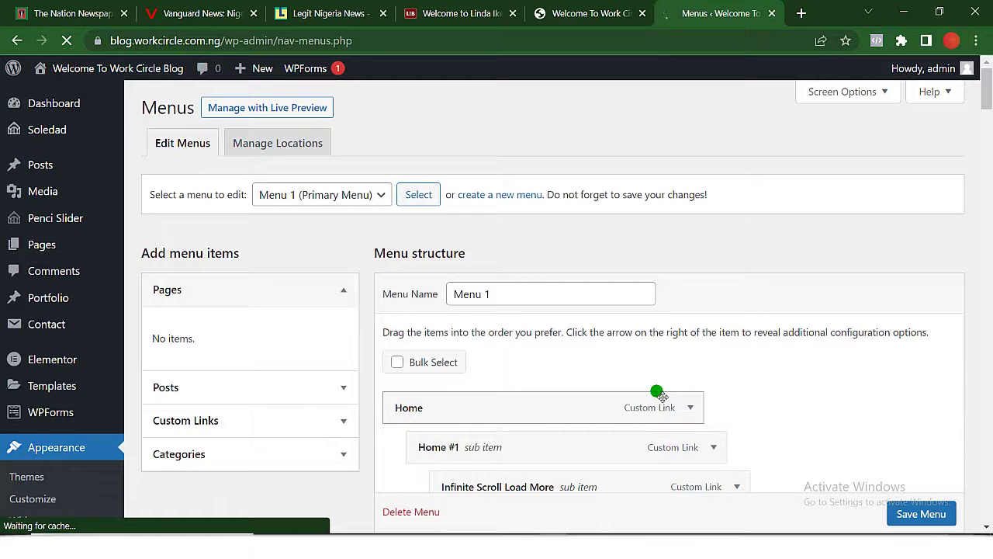
pyautogui.scroll(-3, 657, 390)
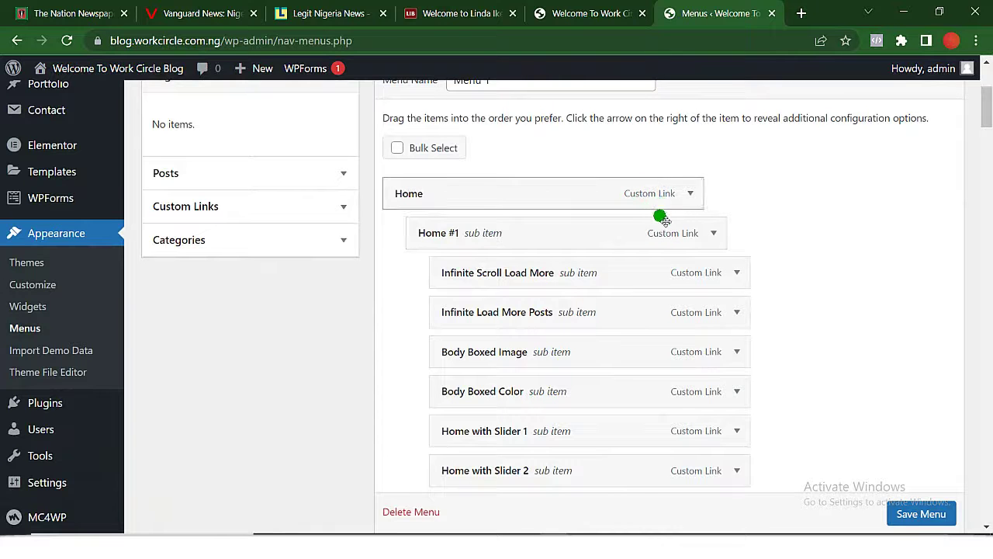
pyautogui.scroll(-1, 651, 232)
pyautogui.scroll(3, 648, 225)
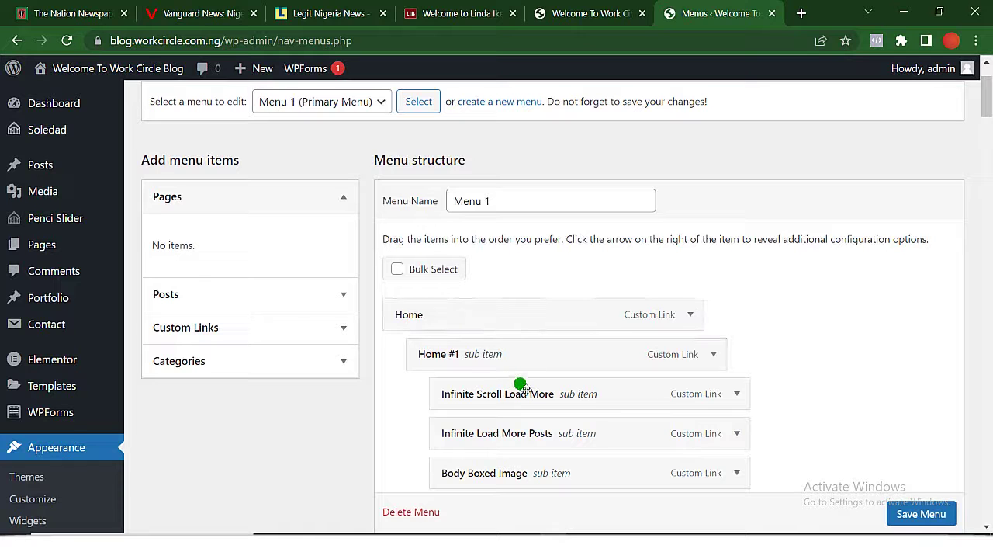
pyautogui.scroll(-1, 532, 493)
pyautogui.scroll(-6, 532, 496)
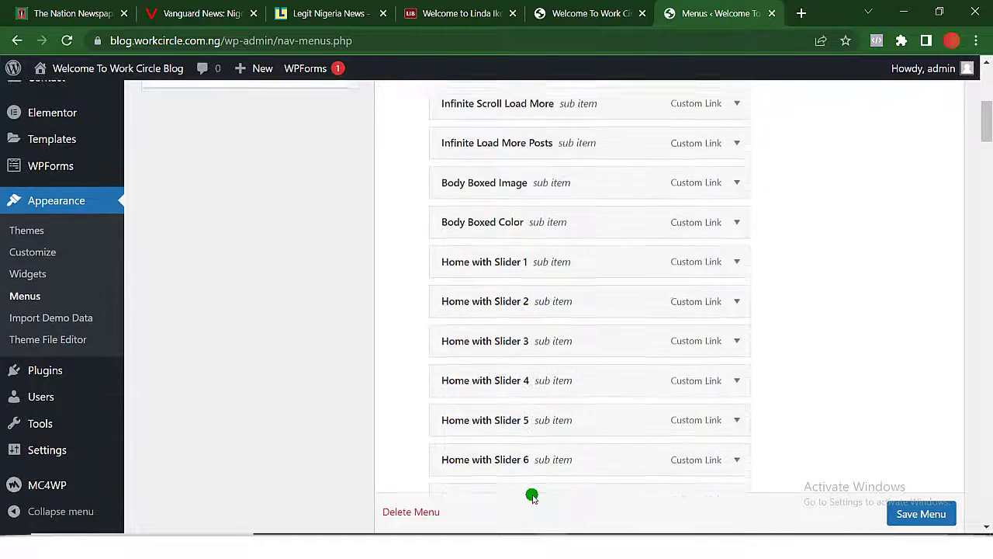
pyautogui.scroll(7, 496, 273)
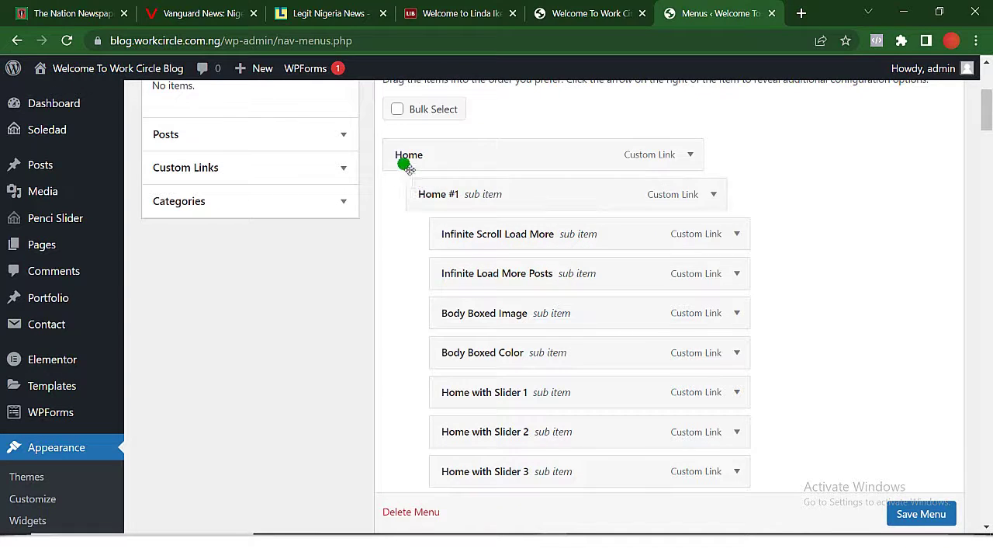
pyautogui.scroll(-6, 517, 299)
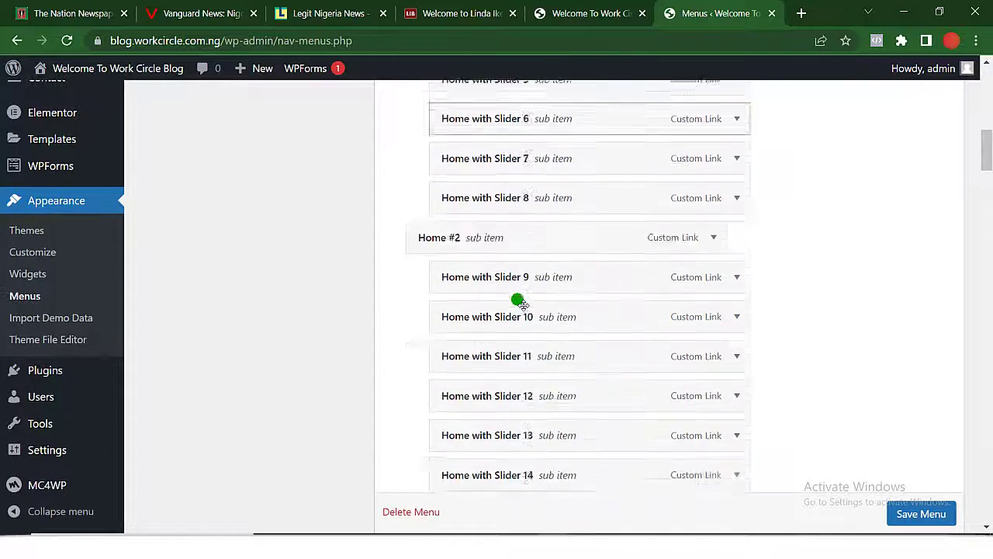
pyautogui.scroll(10, 518, 301)
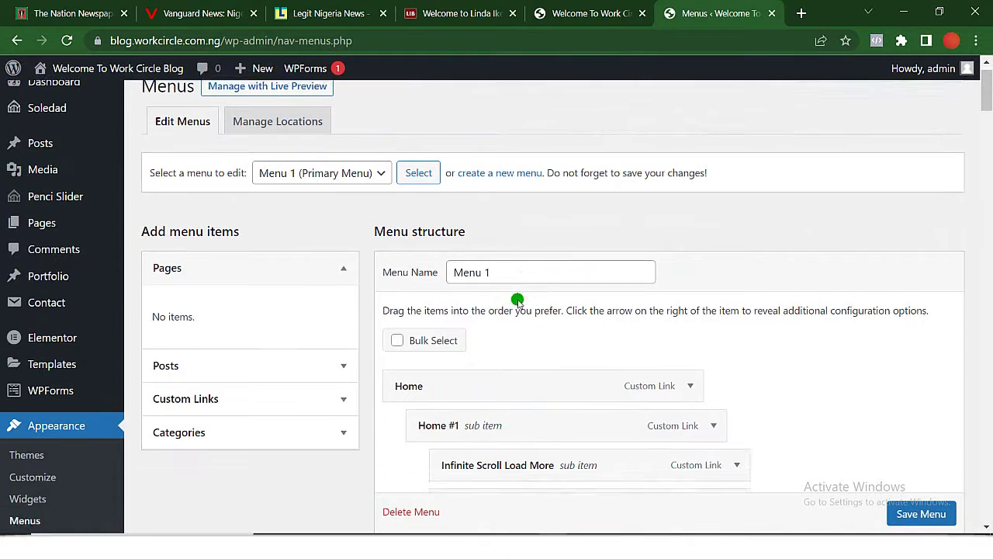
pyautogui.scroll(1, 518, 301)
pyautogui.scroll(-1, 518, 301)
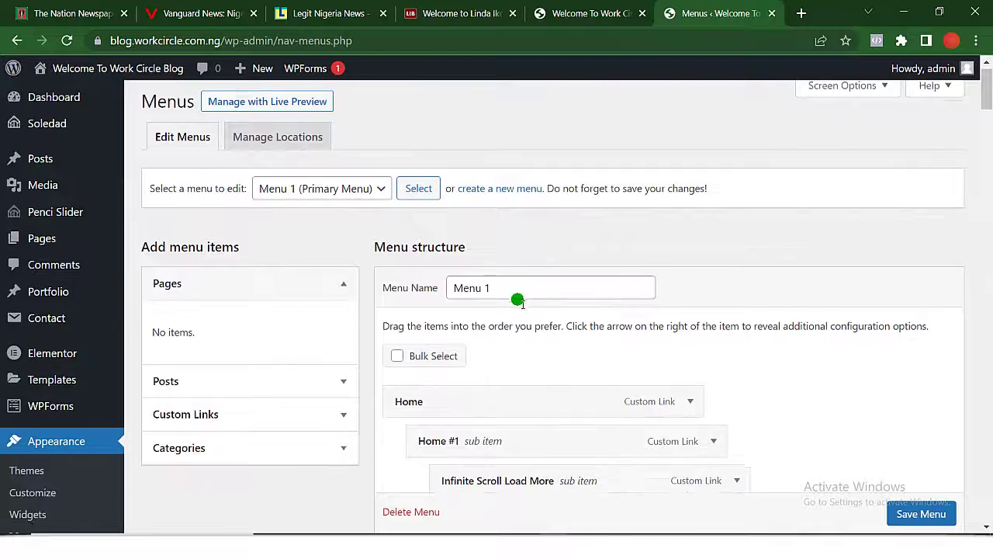
pyautogui.scroll(-1, 517, 301)
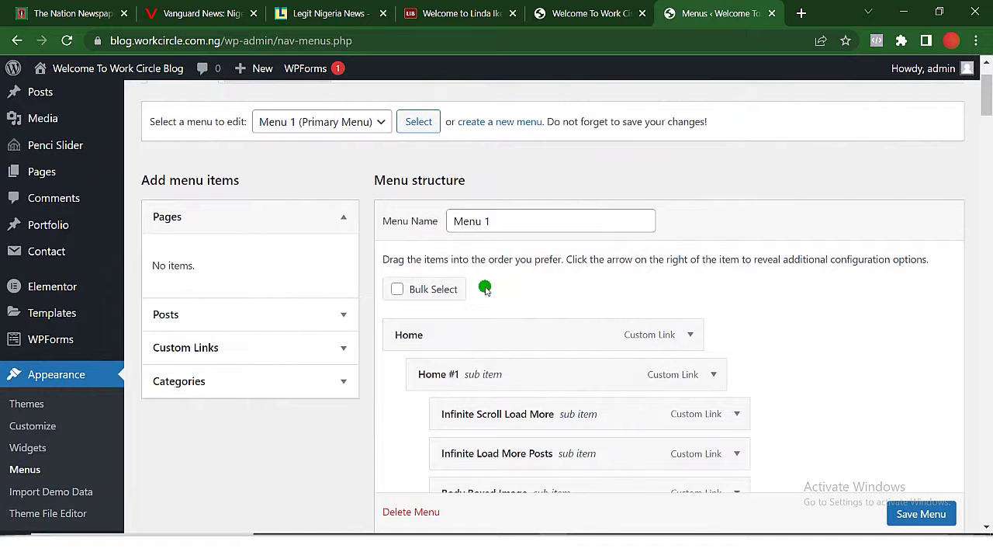
# Permanently delete Menu 1.
pyautogui.click(399, 292)
pyautogui.scroll(-20, 408, 364)
pyautogui.scroll(1, 412, 531)
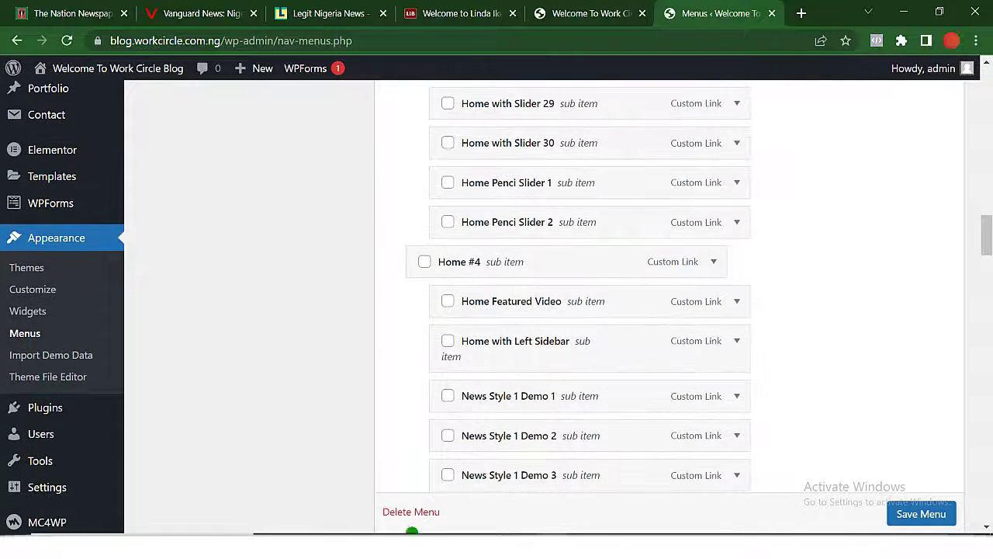
pyautogui.scroll(-1, 413, 505)
pyautogui.click(411, 511)
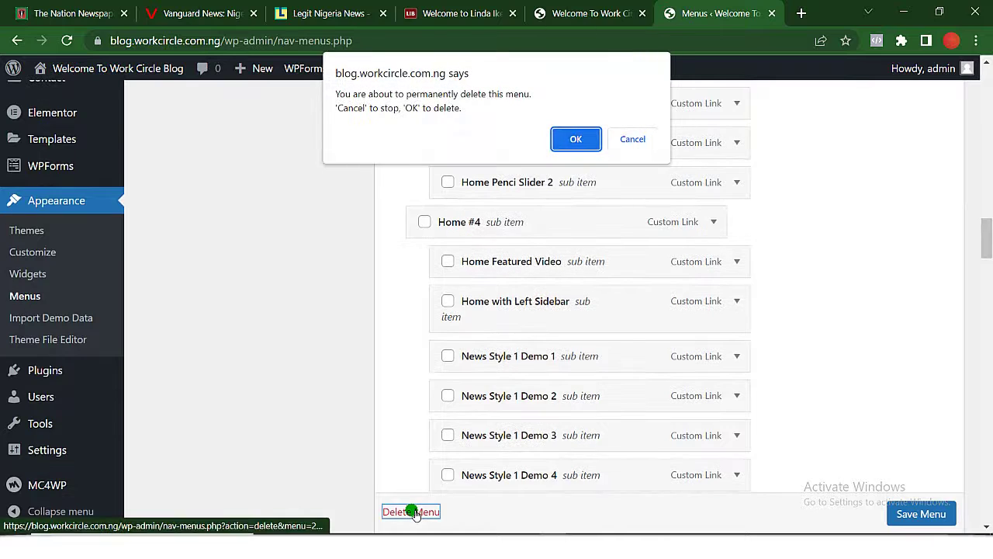
pyautogui.click(576, 139)
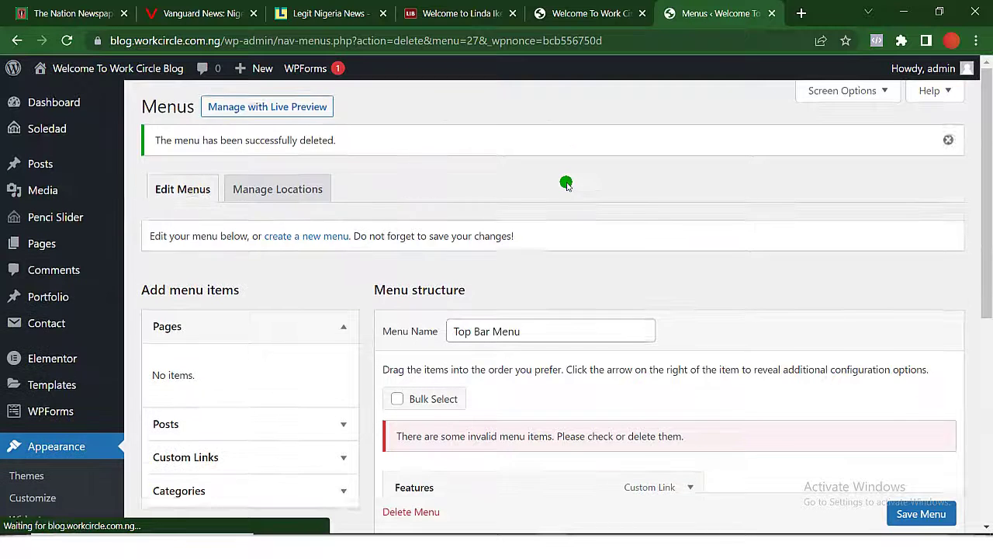
# Permanently delete the Top Bar Menu as well.
pyautogui.scroll(-3, 566, 184)
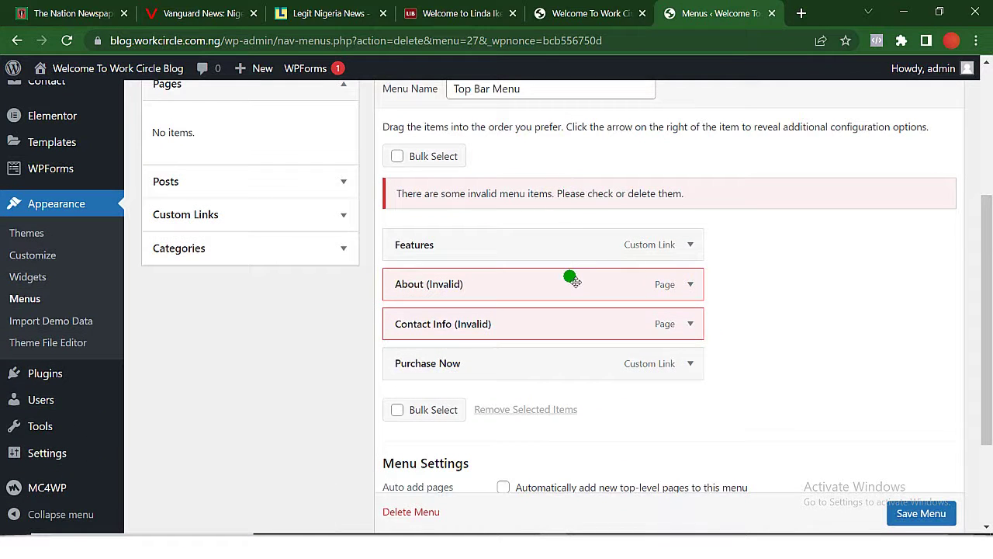
pyautogui.click(397, 156)
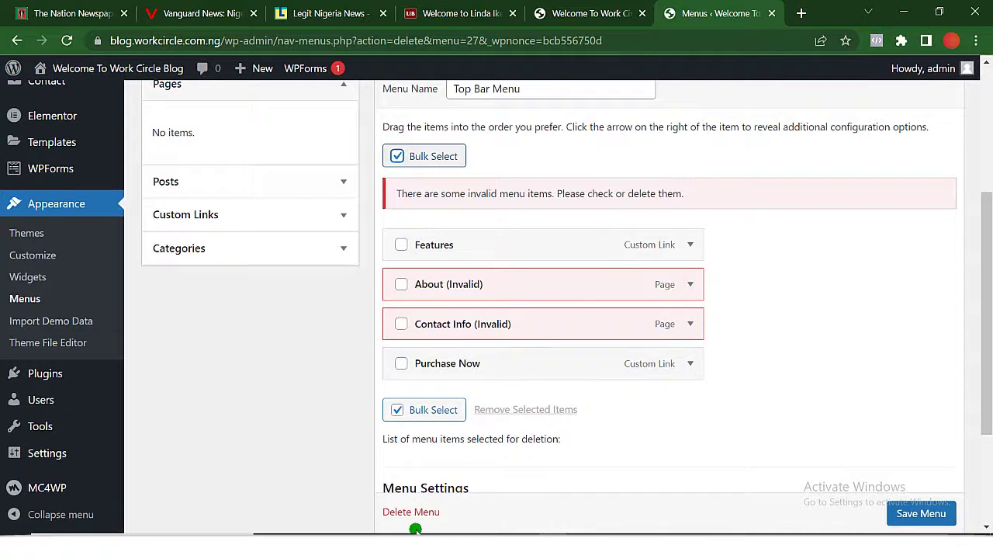
pyautogui.click(410, 511)
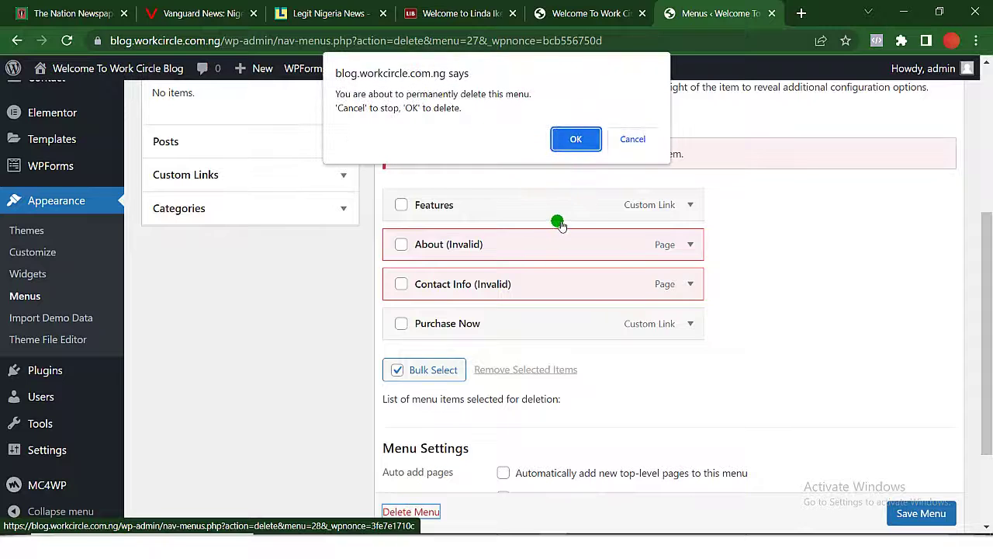
pyautogui.click(583, 141)
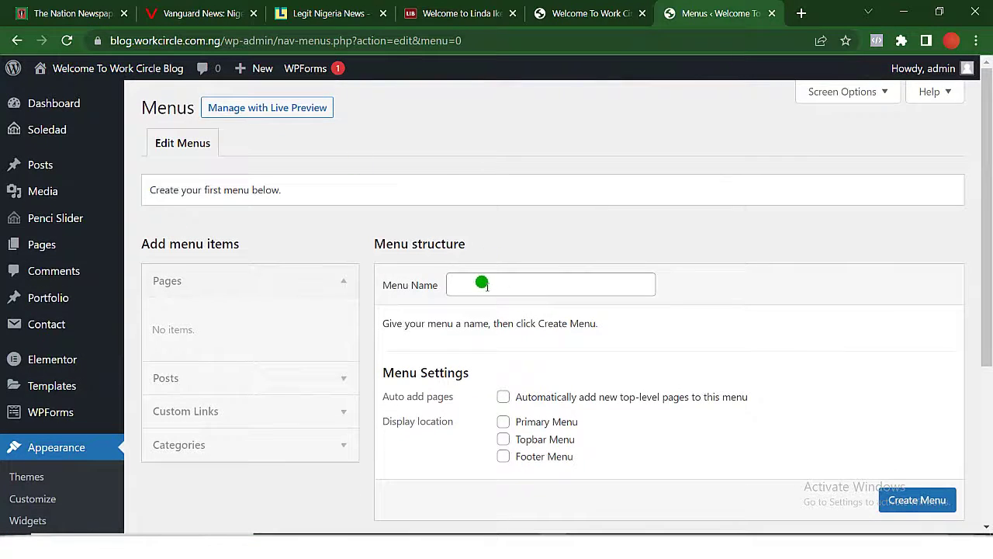
# Enter 'Main menu' as the menu name and create the menu.
pyautogui.click(482, 284)
pyautogui.click(552, 326)
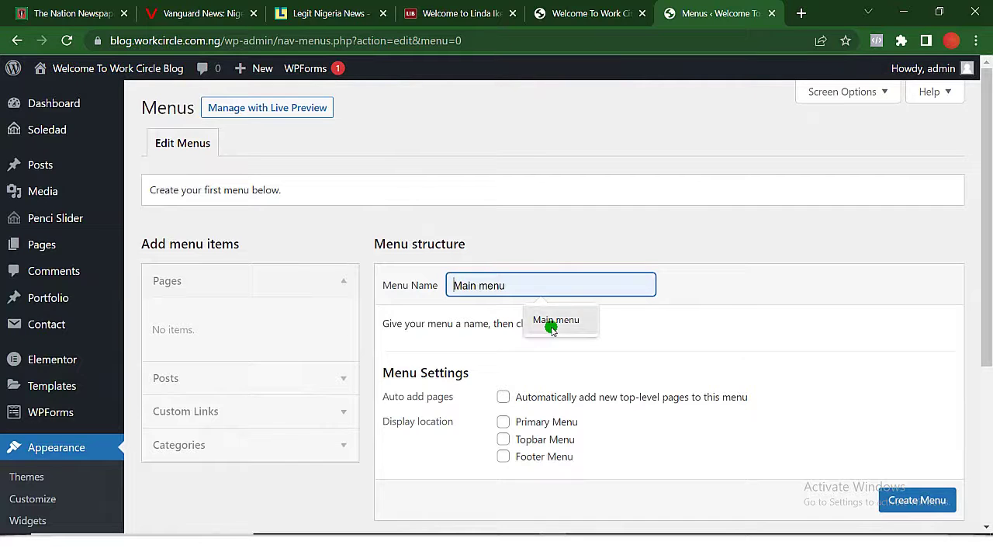
pyautogui.click(554, 327)
pyautogui.click(920, 500)
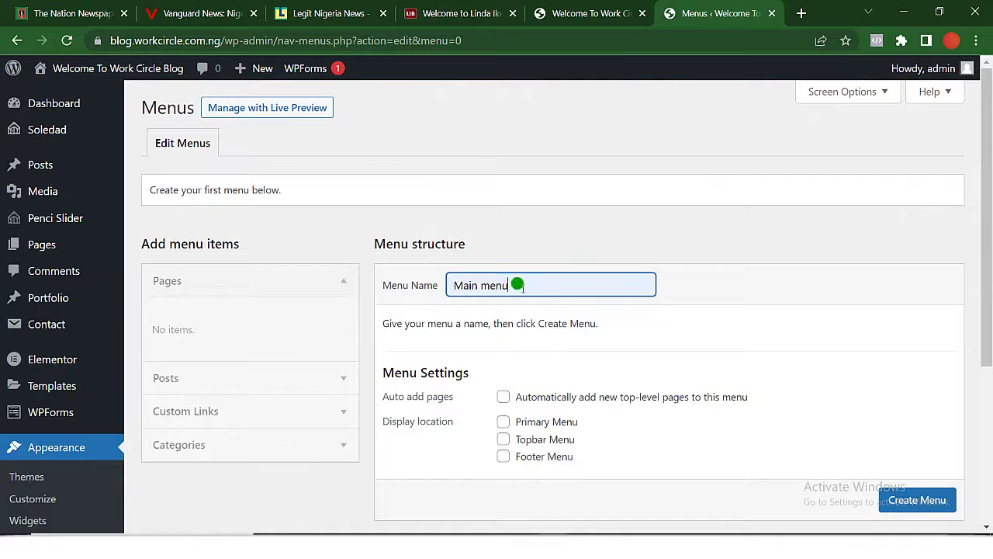
pyautogui.click(917, 502)
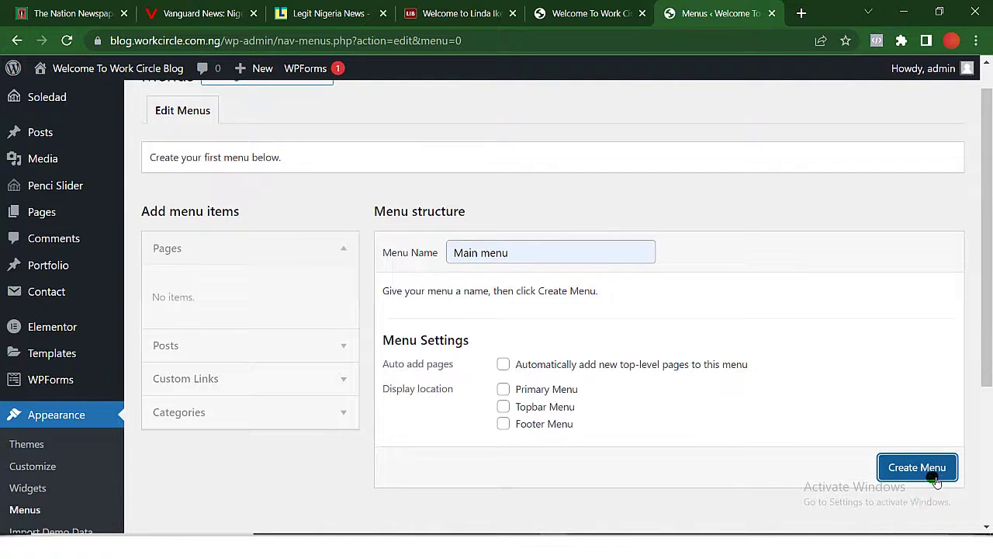
pyautogui.click(931, 468)
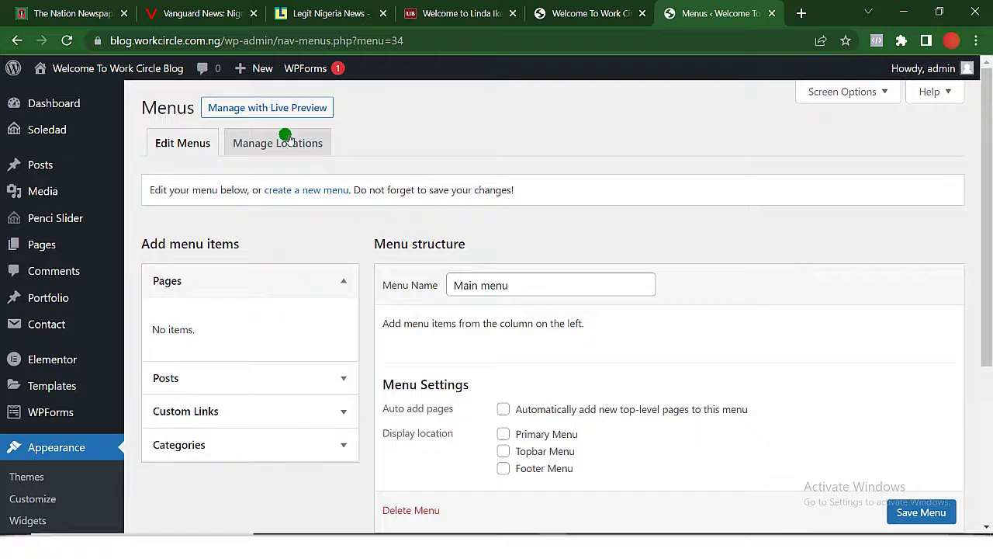
# Add the Business, Entertainment, News, Politics and Sports categories, excluding Uncategorized, to the menu.
pyautogui.click(356, 279)
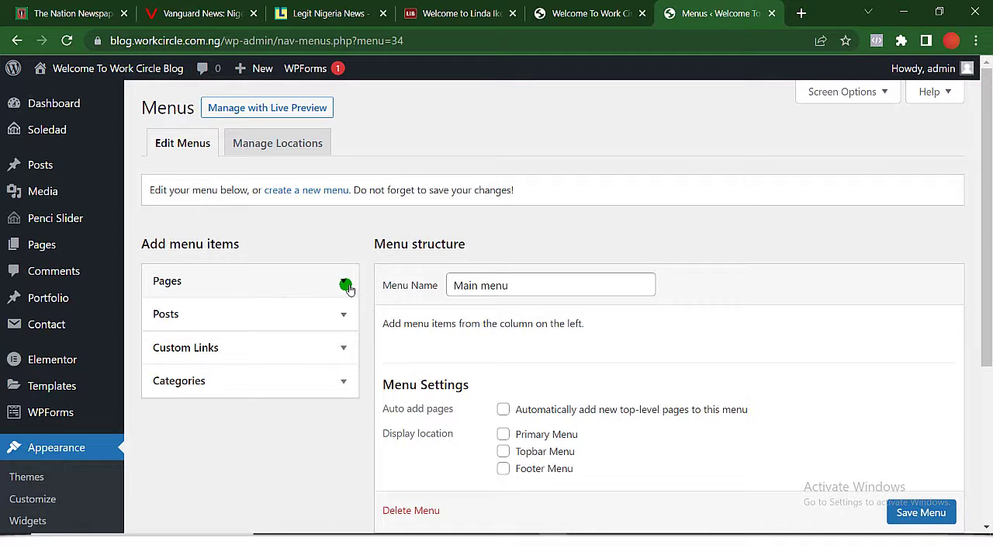
pyautogui.click(343, 388)
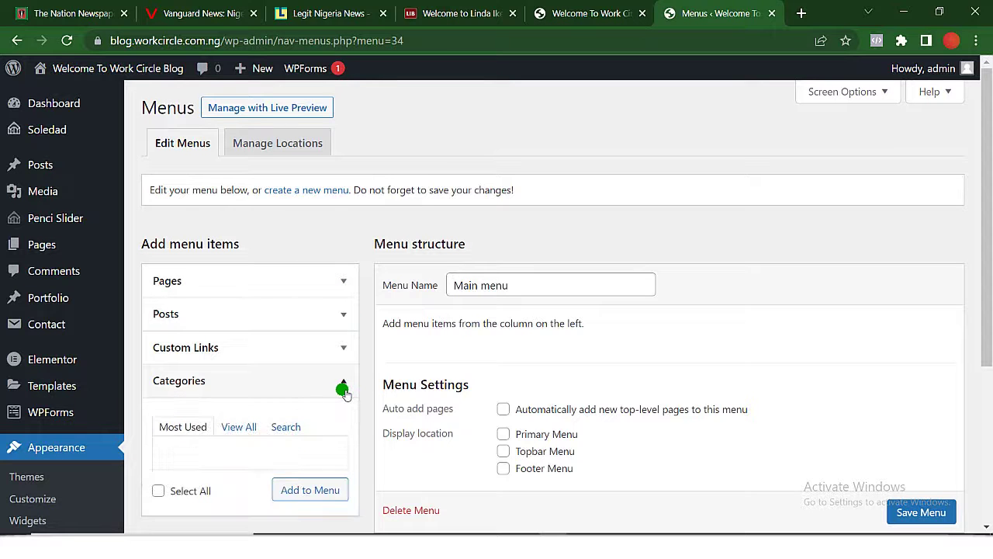
pyautogui.click(232, 426)
pyautogui.scroll(-1, 231, 429)
pyautogui.scroll(-2, 231, 429)
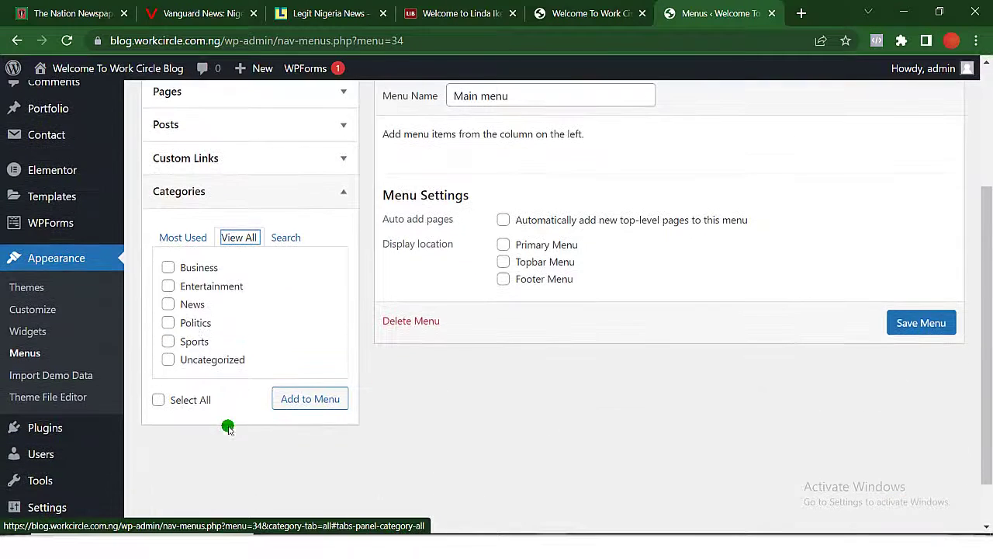
pyautogui.click(157, 400)
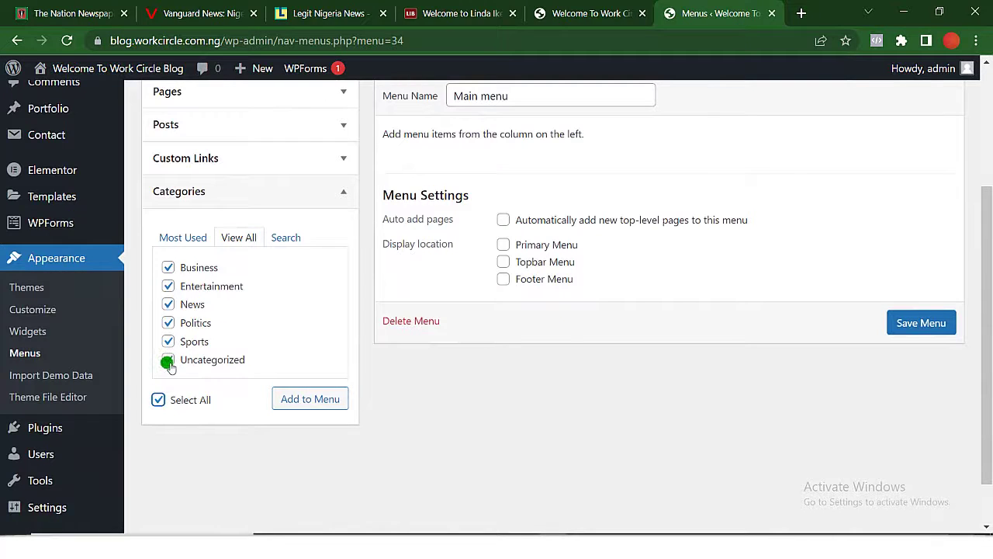
pyautogui.click(313, 413)
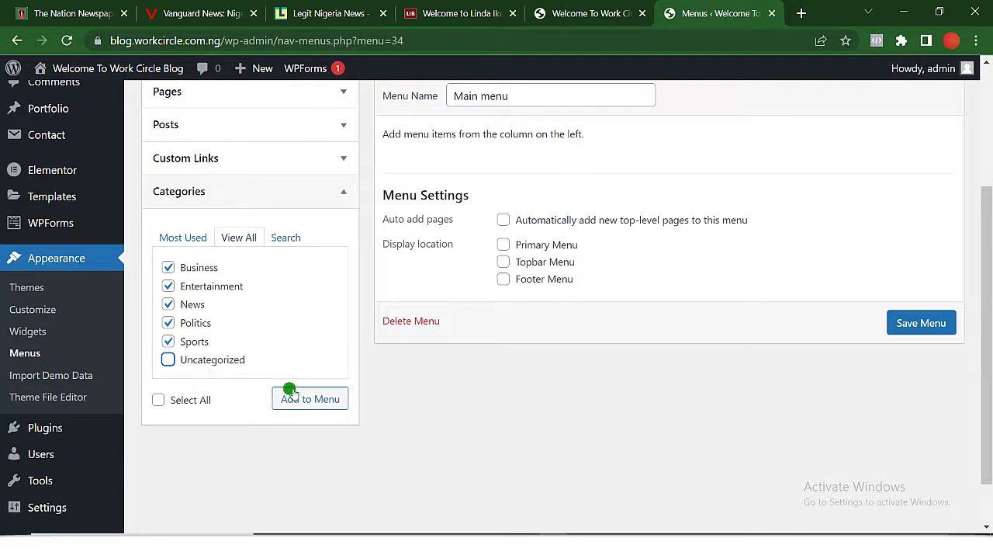
pyautogui.click(328, 400)
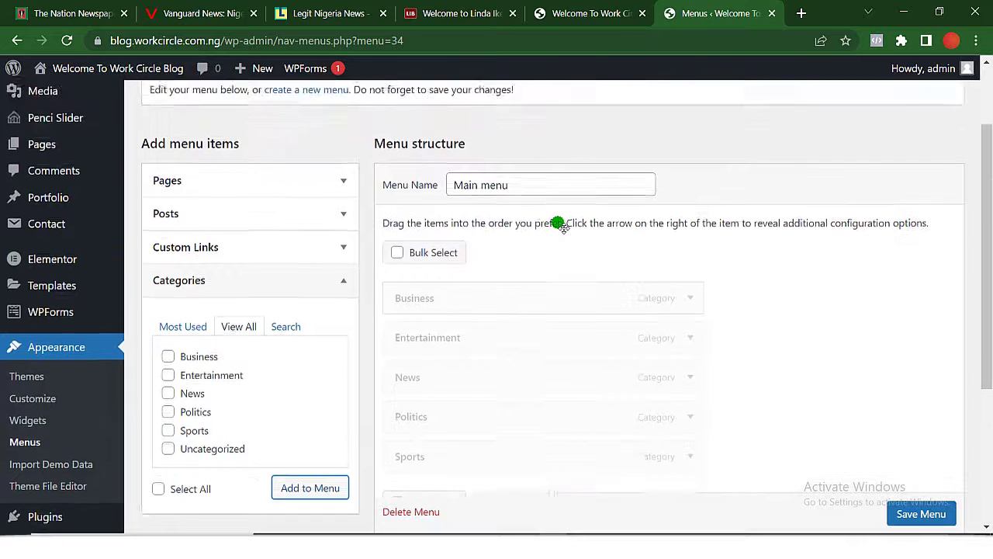
# Set the Main menu as the Primary Menu display location and save it.
pyautogui.scroll(-3, 559, 264)
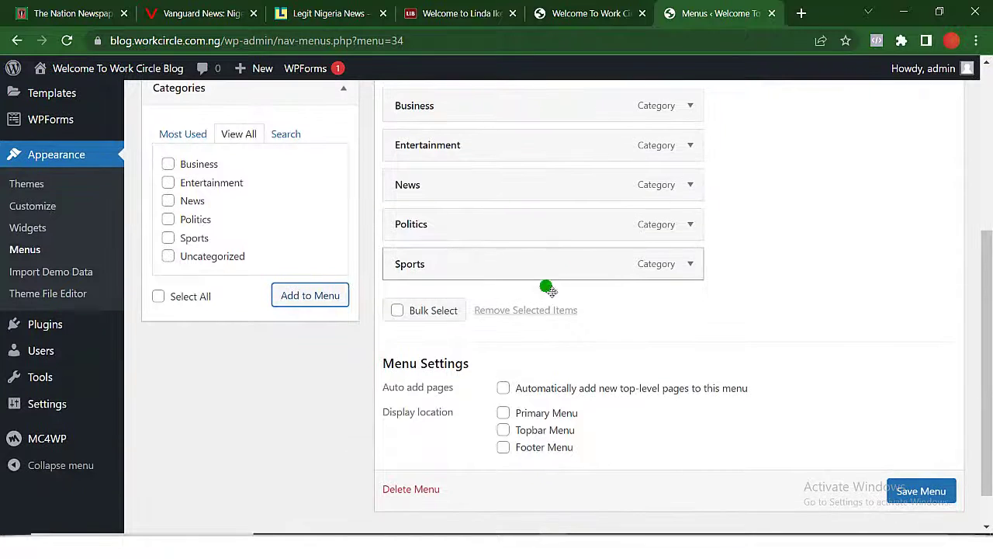
pyautogui.click(503, 413)
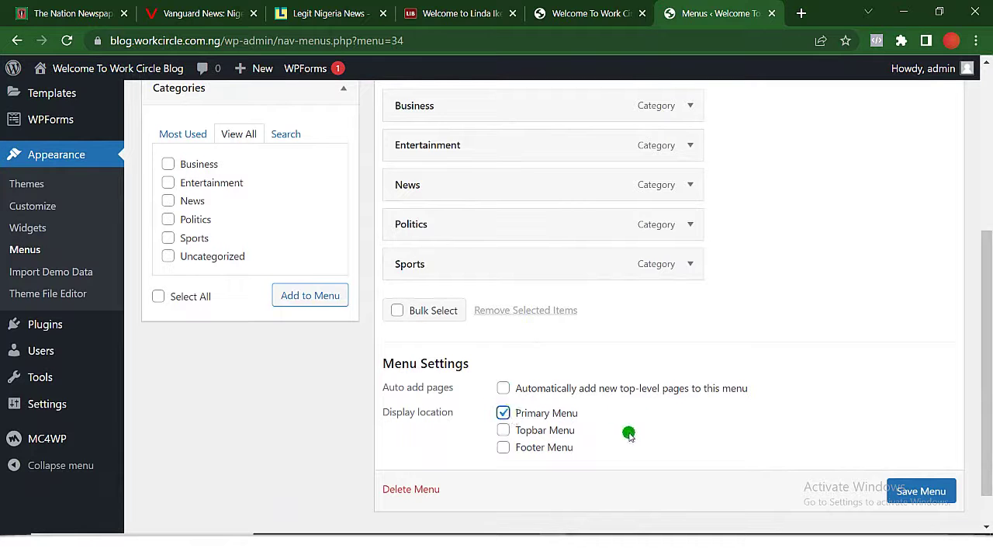
pyautogui.click(921, 490)
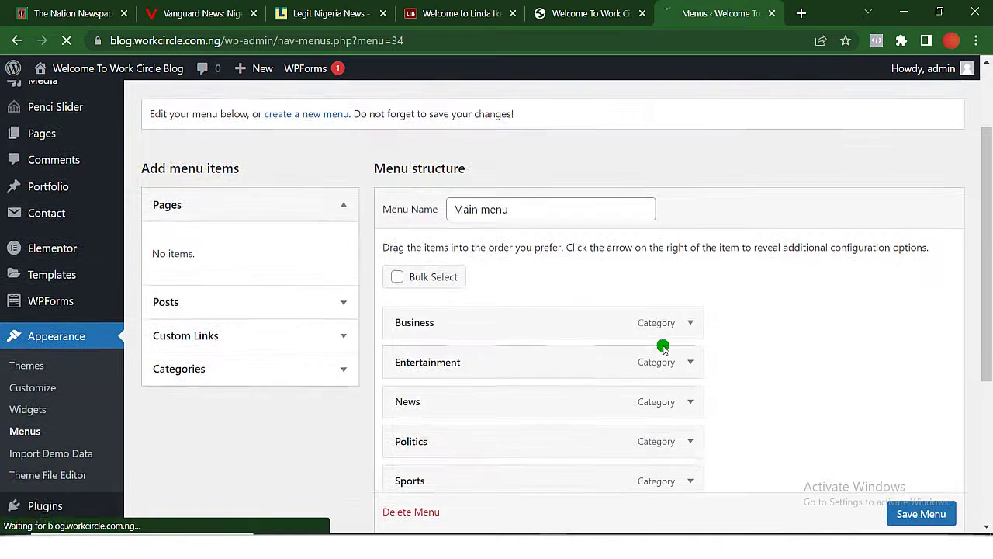
# After checking the live site, drag News to the top of the Main menu and save.
pyautogui.click(593, 14)
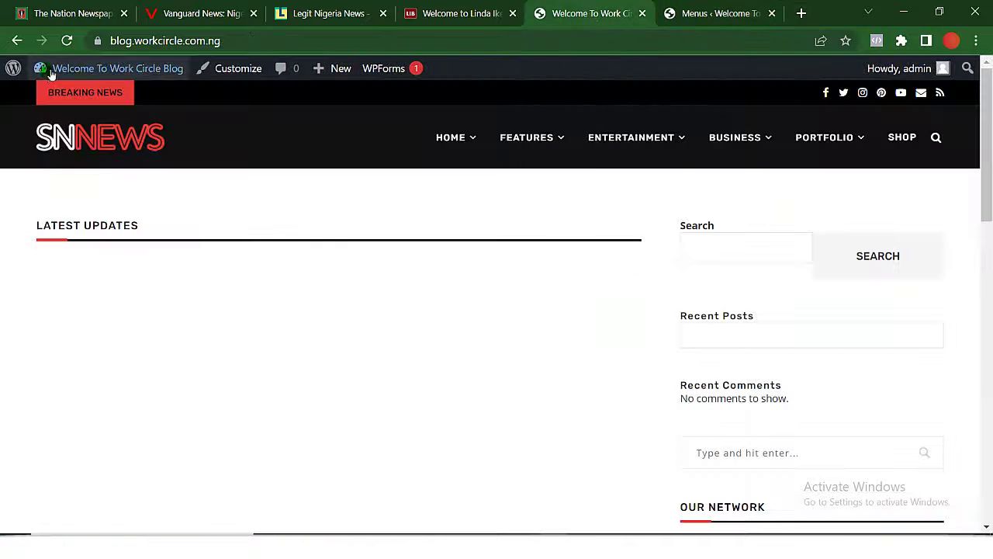
pyautogui.click(73, 40)
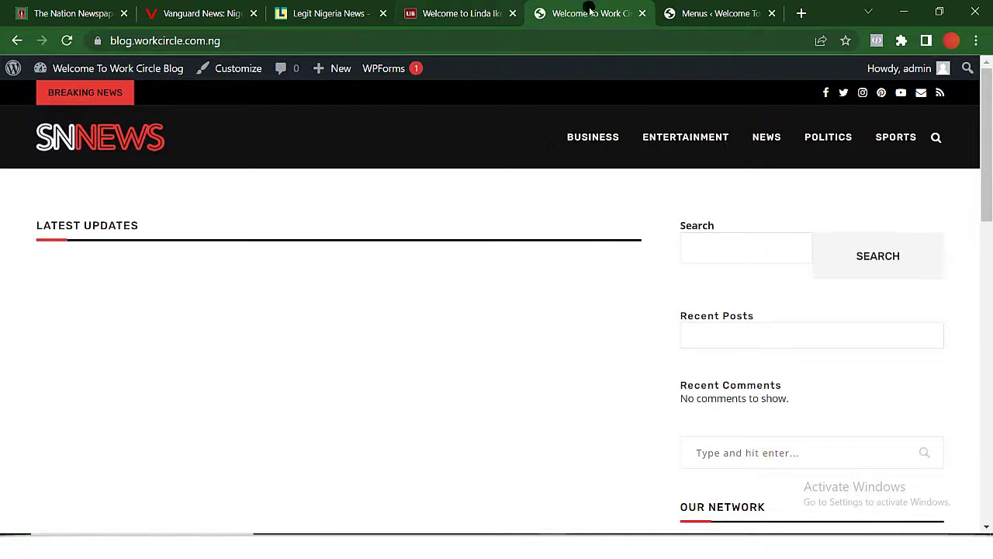
pyautogui.click(701, 6)
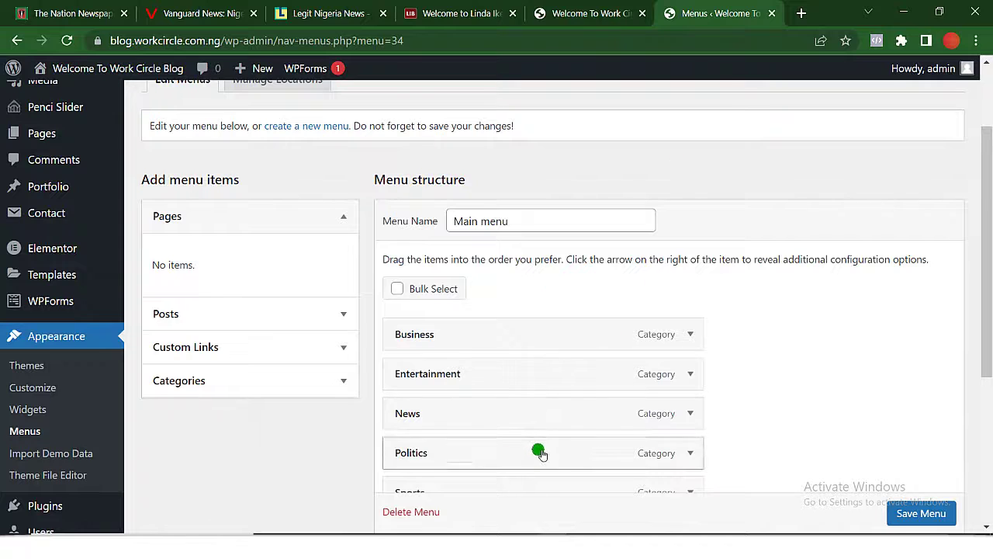
pyautogui.scroll(-1, 516, 478)
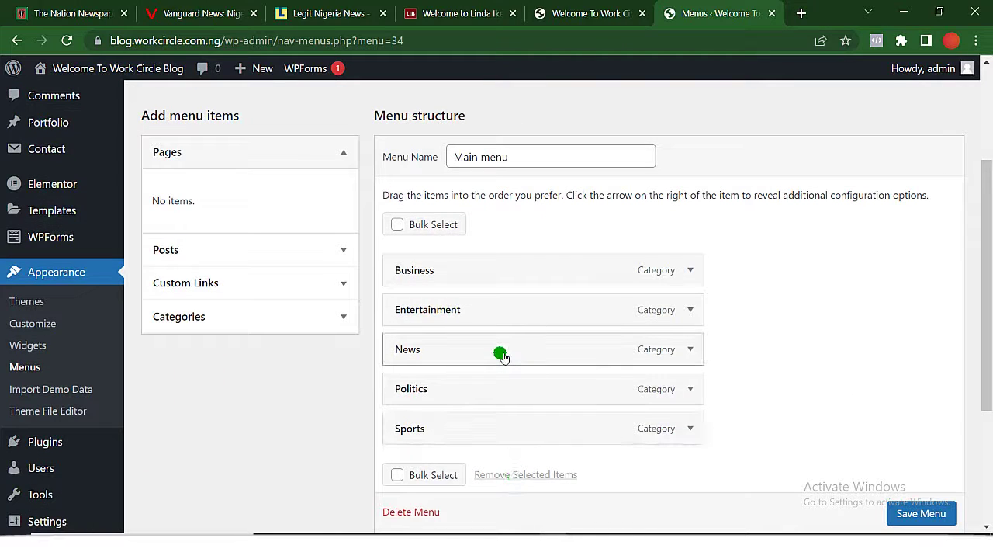
pyautogui.moveTo(504, 351); pyautogui.dragTo(524, 259)
pyautogui.scroll(-1, 938, 518)
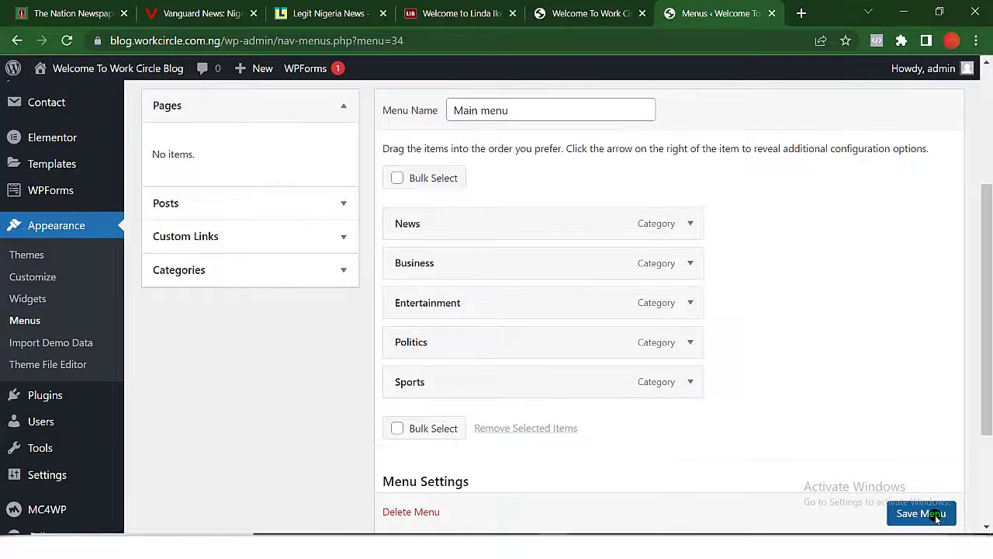
pyautogui.click(938, 518)
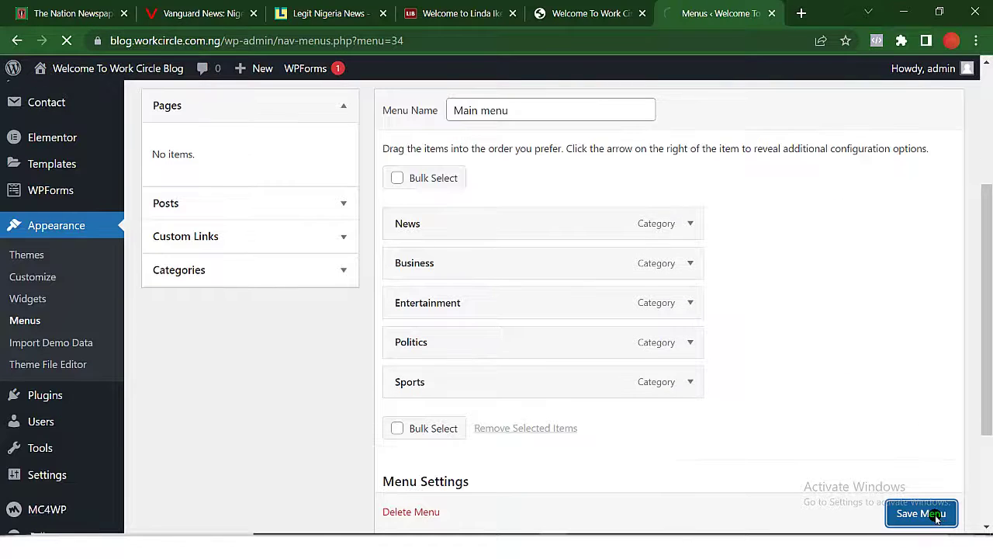
# Verify the live header now reads News, Business, Entertainment, Politics, Sports.
pyautogui.click(597, 17)
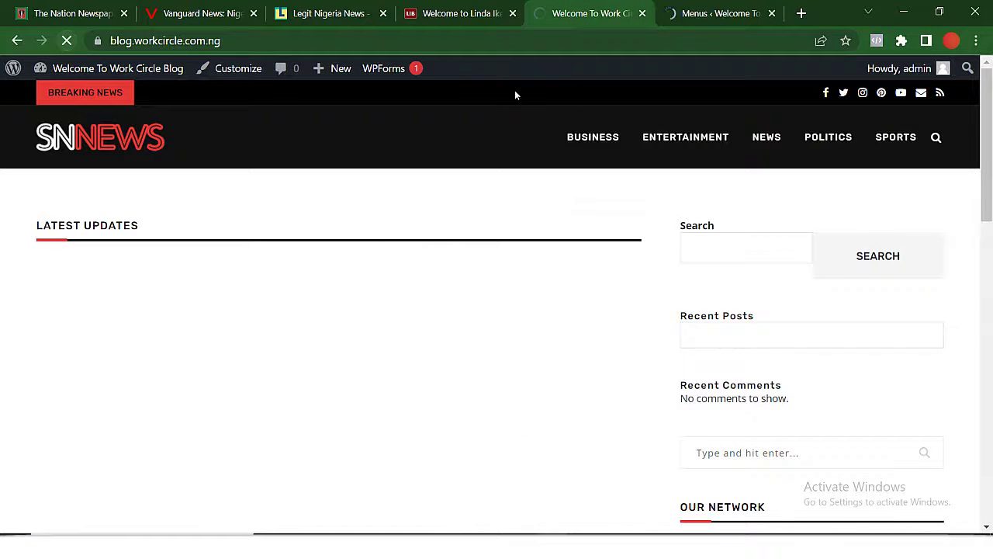
pyautogui.click(580, 137)
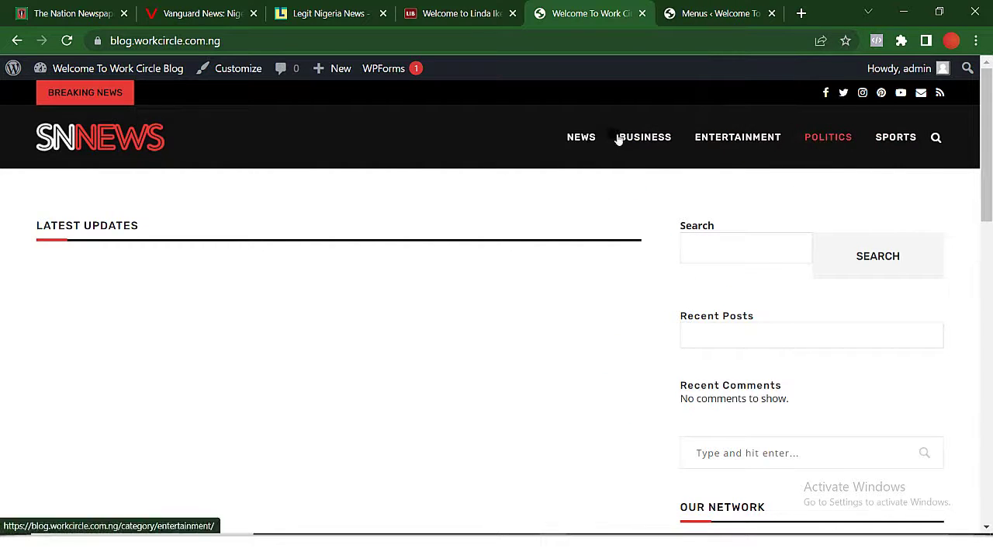
pyautogui.click(702, 13)
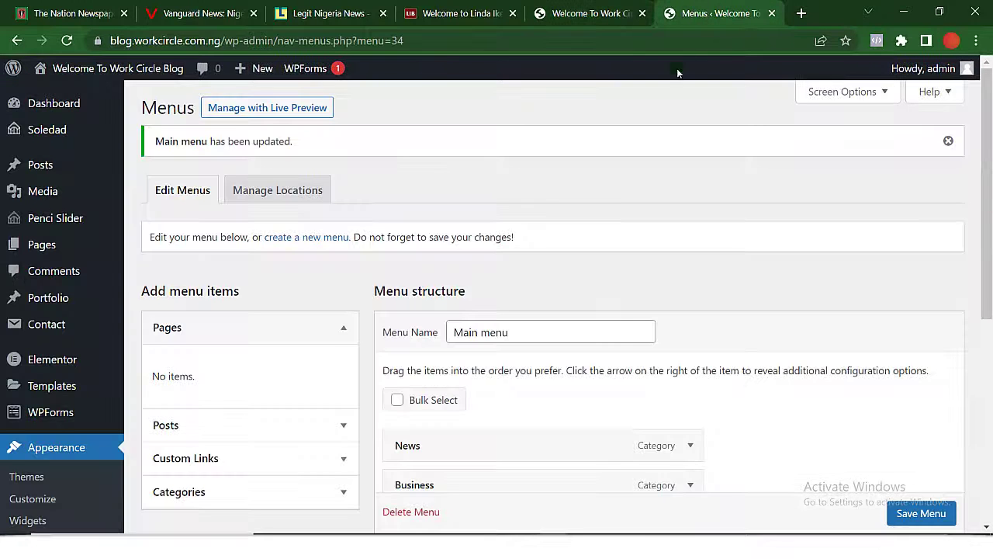
# Move Politics right below News, save, and check the result on the live site.
pyautogui.scroll(-3, 598, 402)
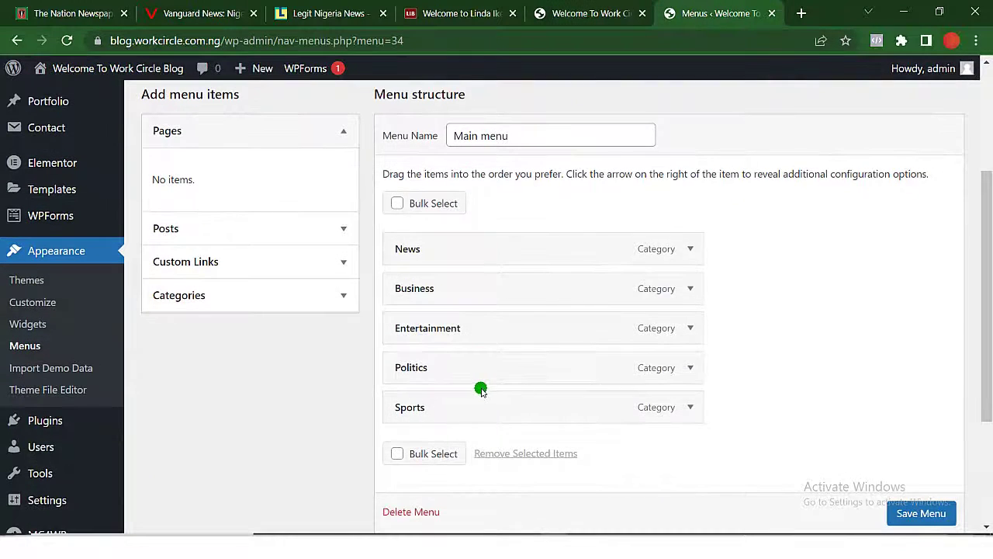
pyautogui.moveTo(480, 367); pyautogui.dragTo(455, 295)
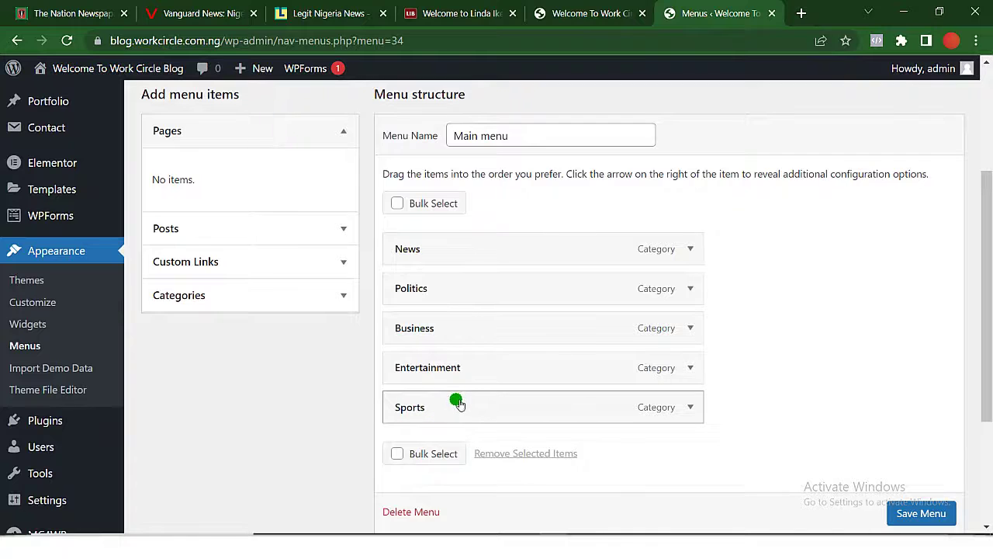
pyautogui.scroll(-1, 510, 406)
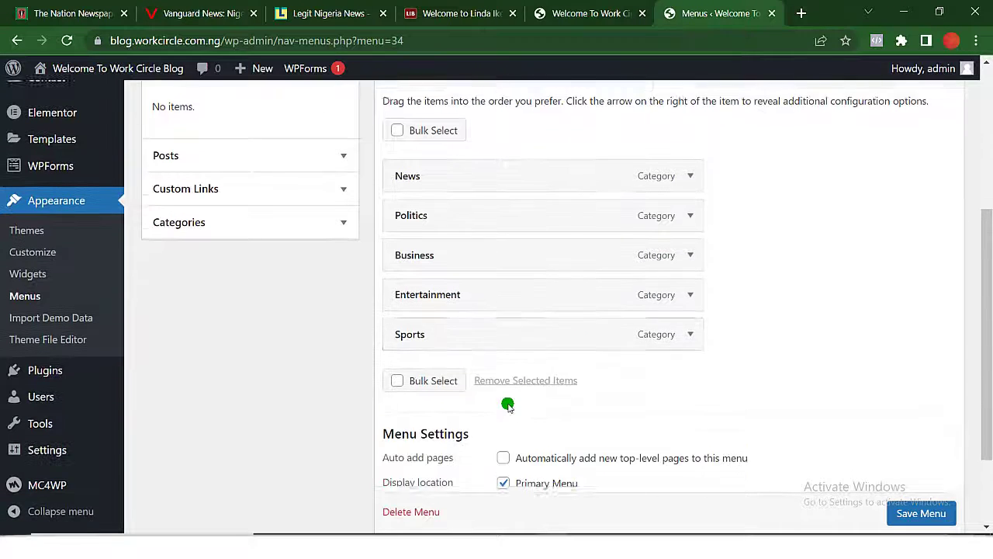
pyautogui.scroll(1, 507, 401)
pyautogui.click(930, 522)
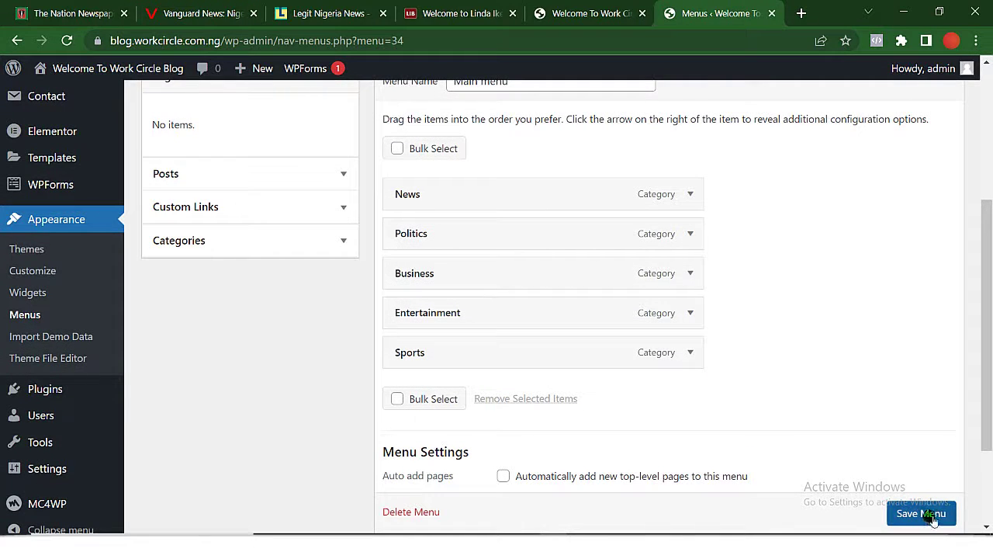
pyautogui.click(561, 15)
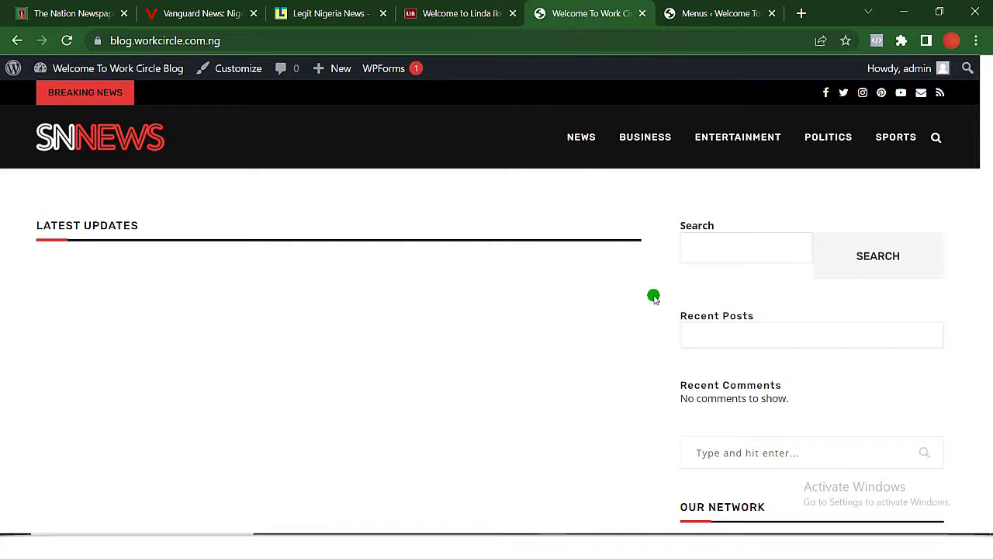
pyautogui.click(733, 10)
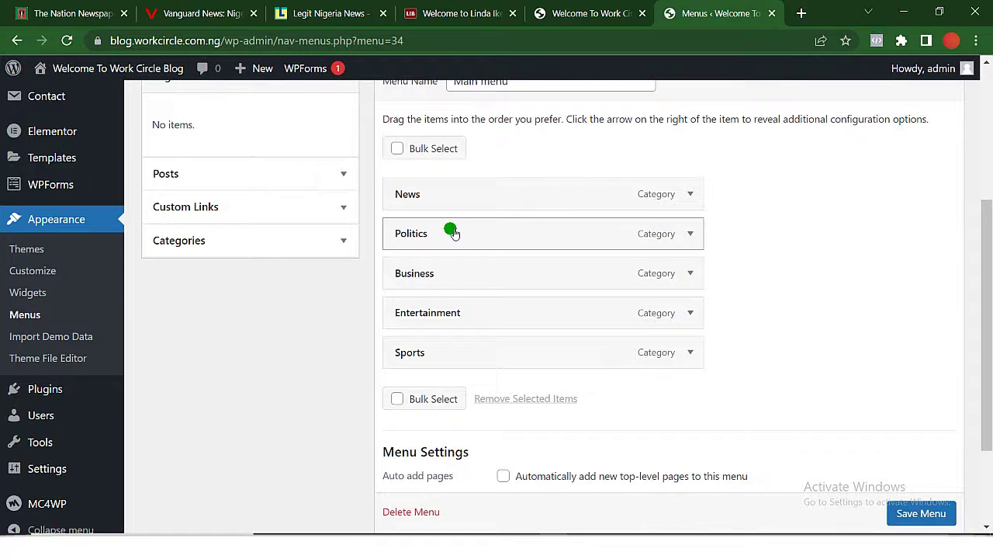
# Nest Business and the other items under News as sub items and save the menu.
pyautogui.moveTo(452, 233); pyautogui.dragTo(505, 234)
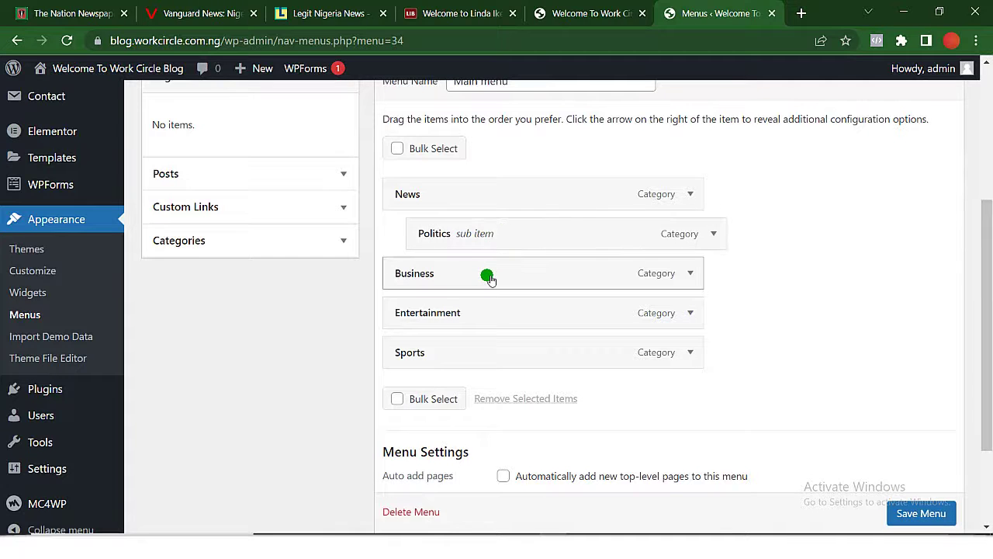
pyautogui.moveTo(489, 278); pyautogui.dragTo(552, 339)
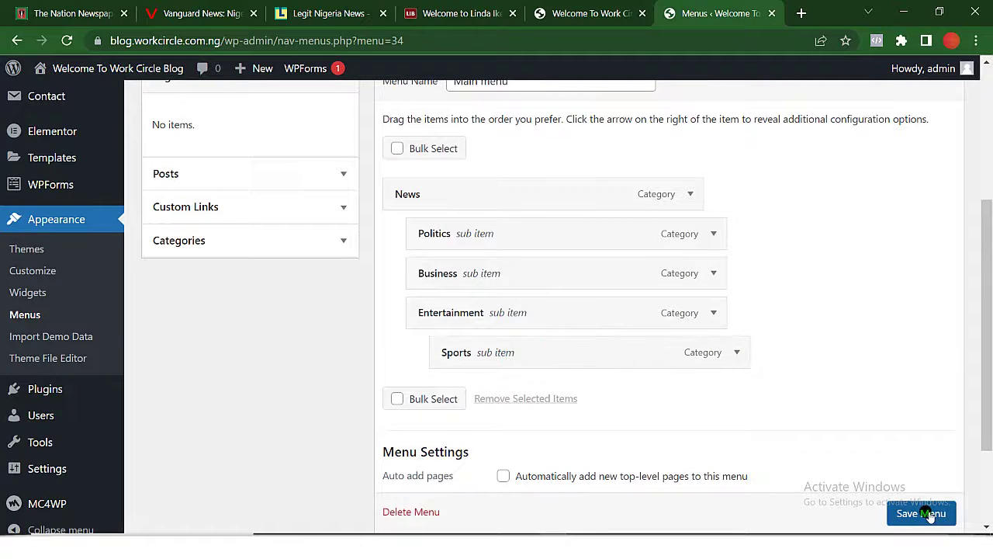
pyautogui.scroll(-1, 930, 517)
pyautogui.click(930, 514)
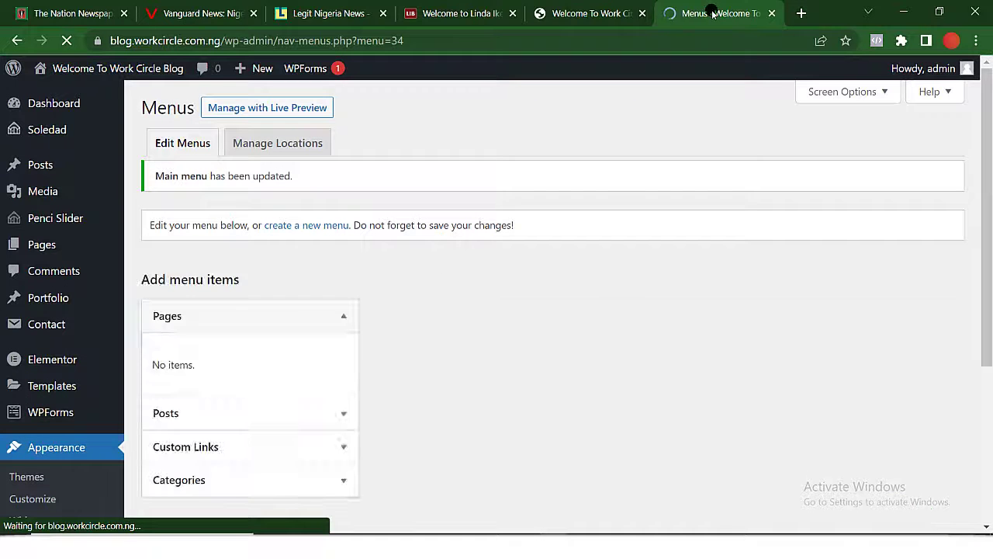
# Reload the live site to inspect the nested News dropdown menu.
pyautogui.click(585, 14)
pyautogui.click(260, 40)
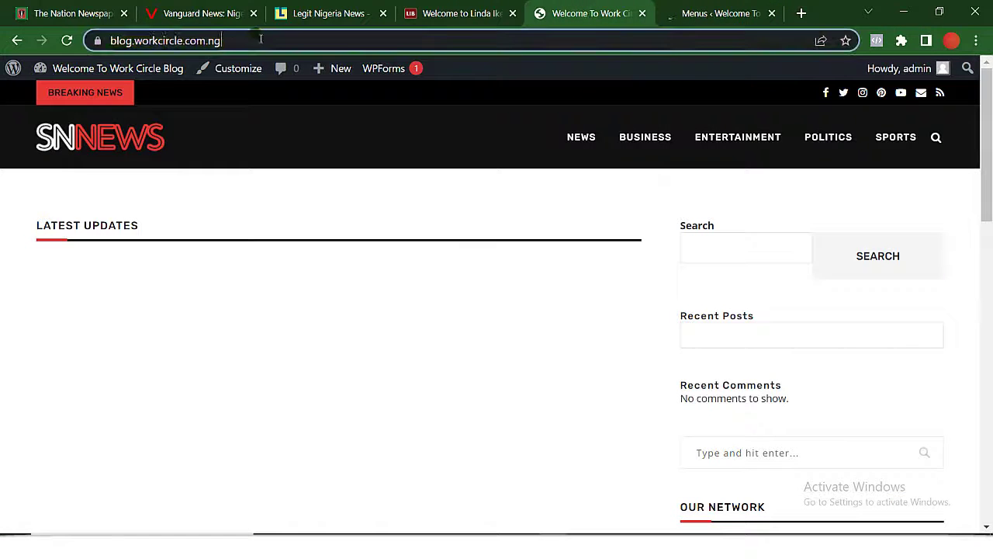
pyautogui.click(67, 41)
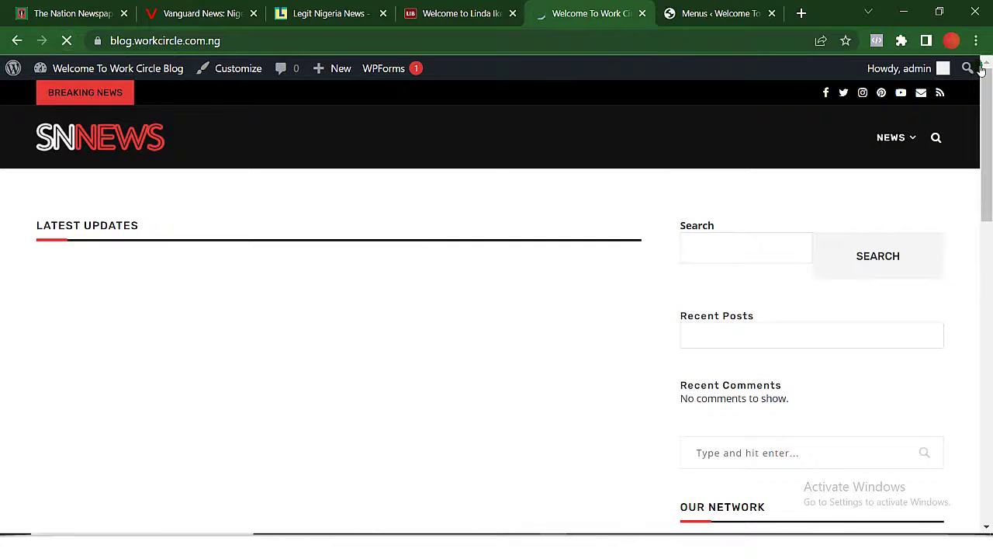
pyautogui.moveTo(905, 148)
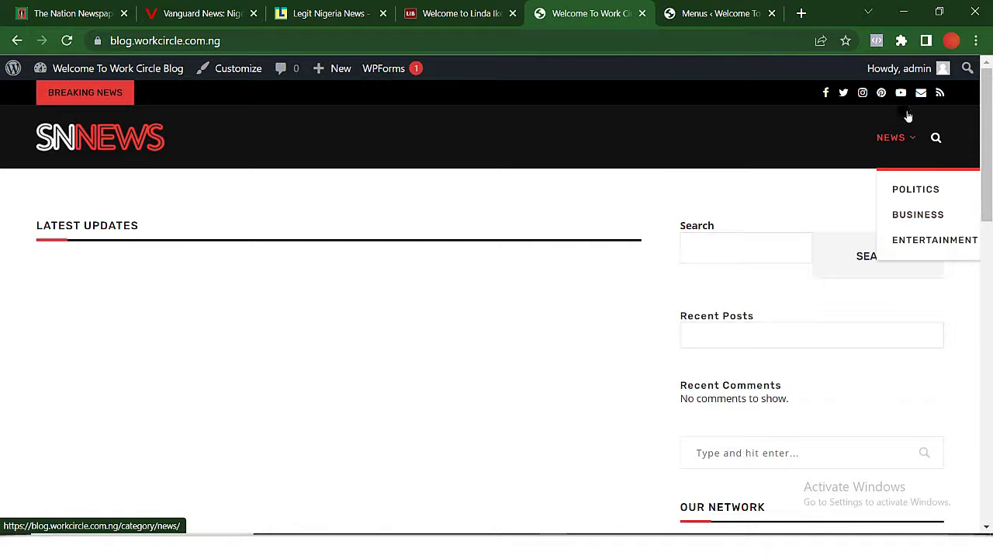
pyautogui.click(692, 14)
# Return Sports, Entertainment and Politics to the menu's top level and save the Main menu.
pyautogui.scroll(-4, 601, 328)
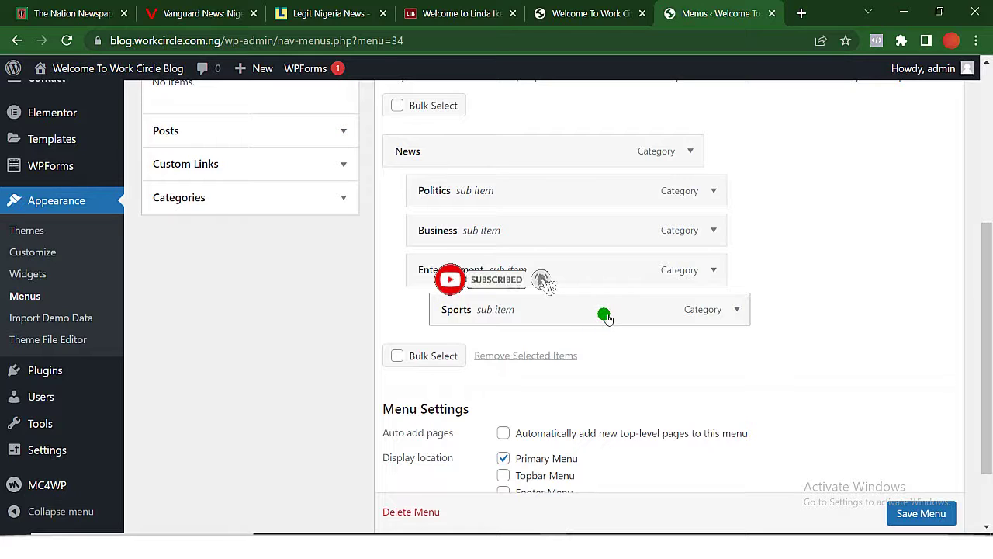
pyautogui.moveTo(603, 315); pyautogui.dragTo(528, 313)
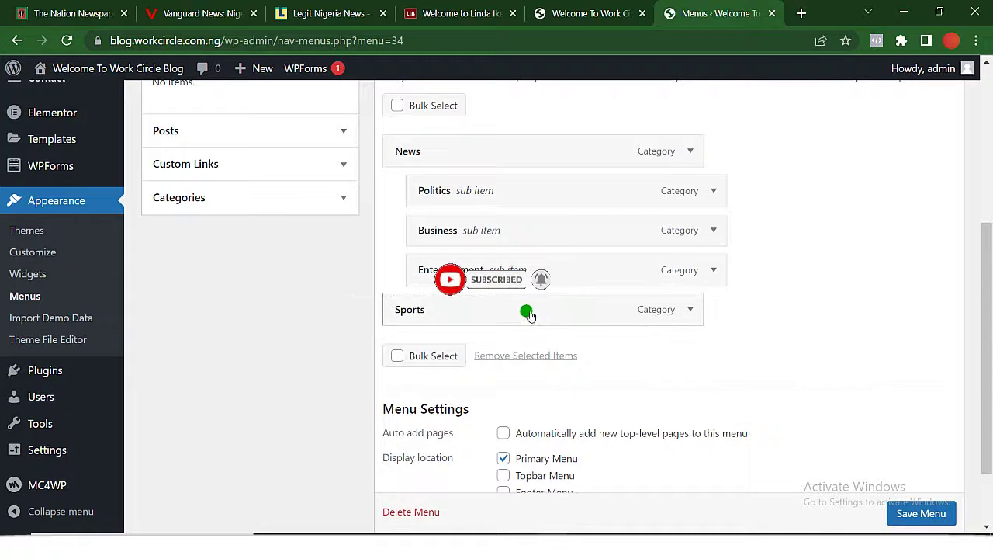
pyautogui.moveTo(531, 276); pyautogui.dragTo(489, 230)
pyautogui.moveTo(508, 195); pyautogui.dragTo(479, 195)
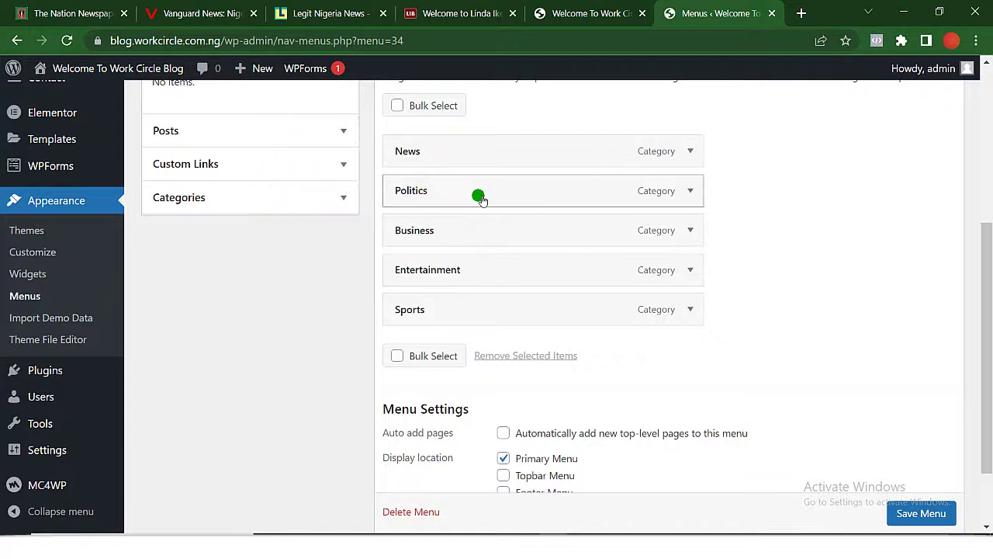
pyautogui.click(918, 514)
pyautogui.scroll(-1, 916, 516)
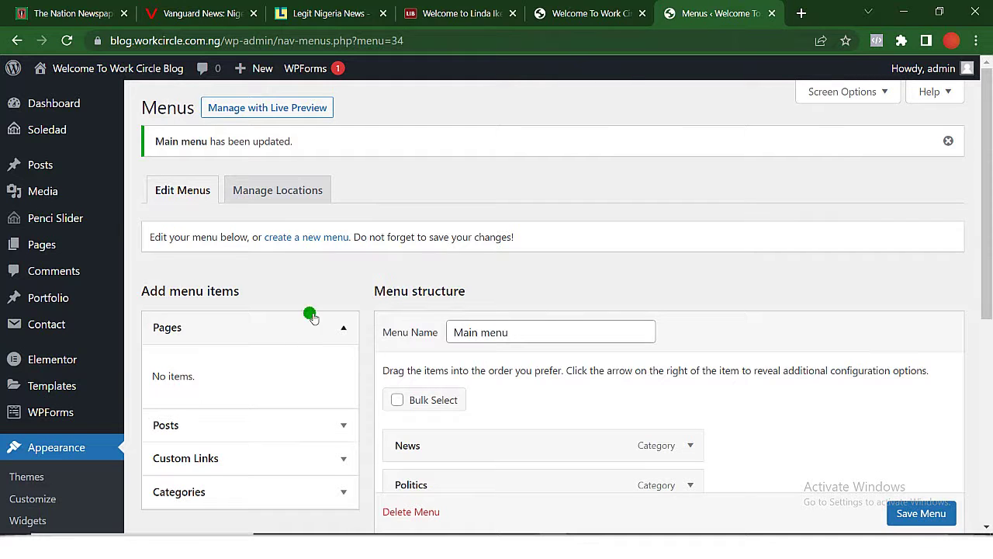
pyautogui.moveTo(62, 163)
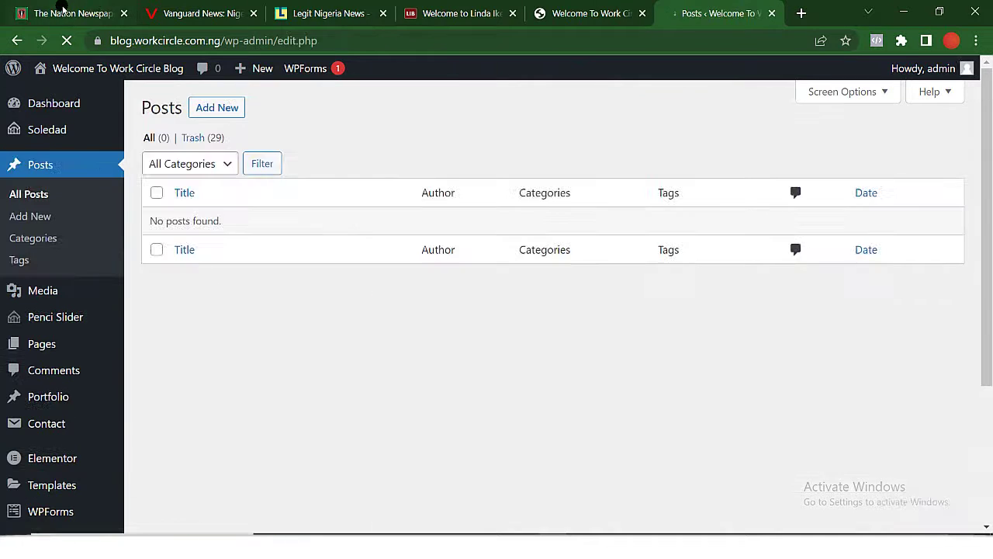
# Open The Nation's INEC office story in a new tab and switch to it.
pyautogui.click(65, 9)
pyautogui.scroll(-10, 333, 301)
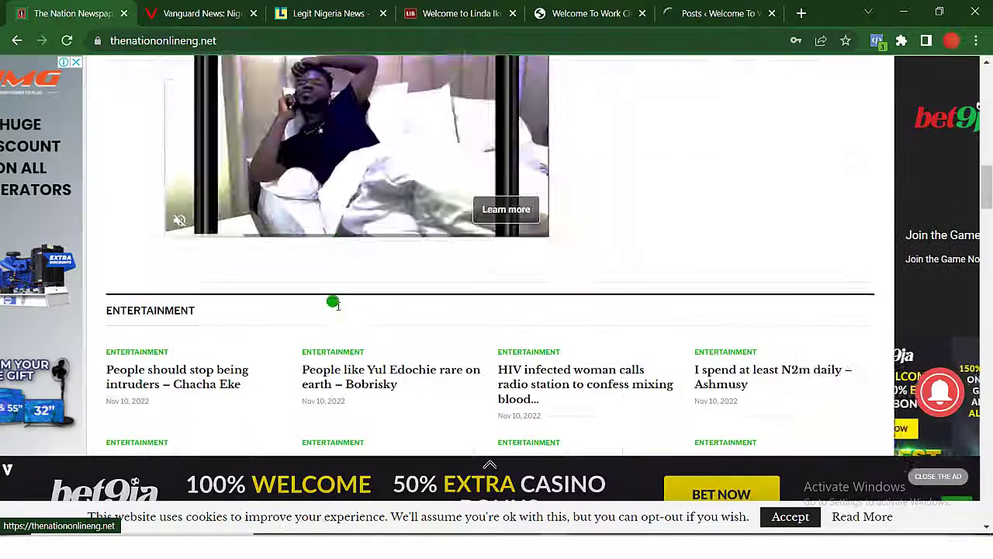
pyautogui.scroll(8, 335, 306)
pyautogui.scroll(8, 333, 307)
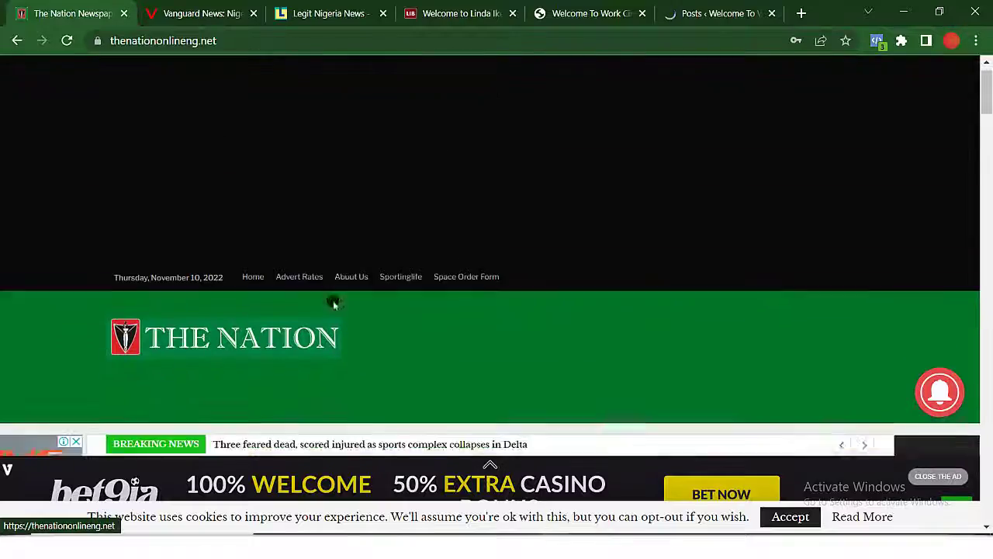
pyautogui.scroll(-6, 333, 301)
pyautogui.scroll(1, 333, 301)
pyautogui.rightClick(199, 266)
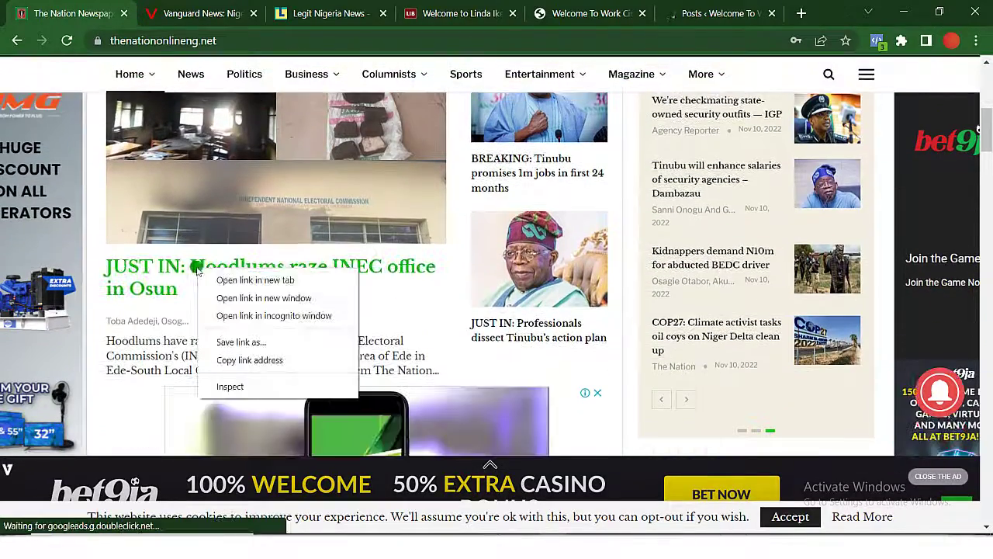
pyautogui.click(238, 278)
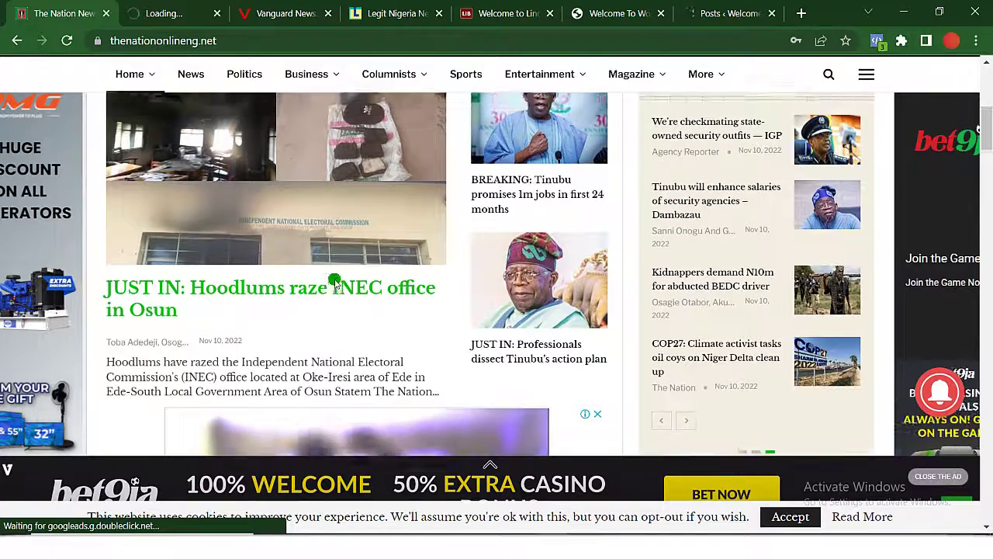
pyautogui.scroll(2, 334, 279)
pyautogui.click(363, 322)
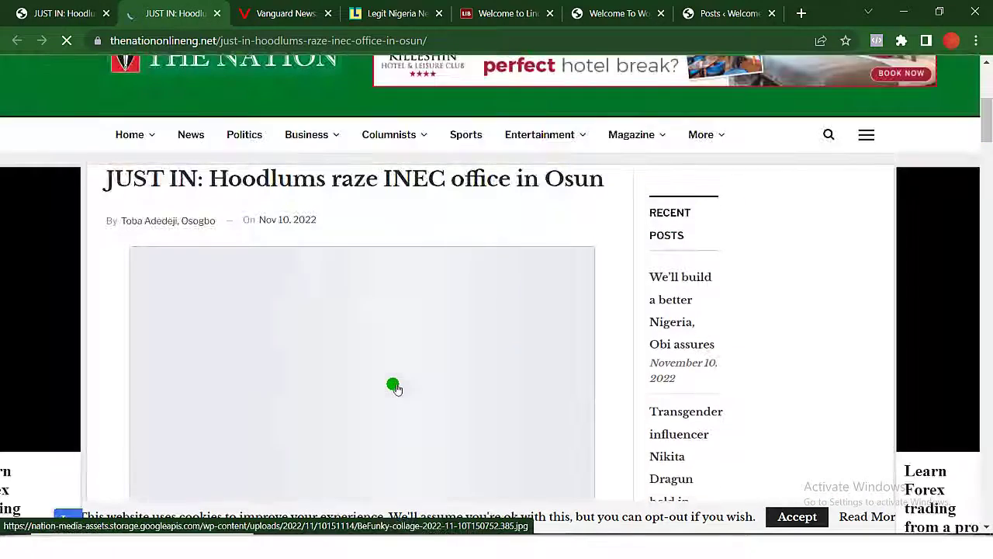
# Select and copy the headline 'JUST IN: Hoodlums raze INEC office in Osun'.
pyautogui.scroll(-2, 394, 386)
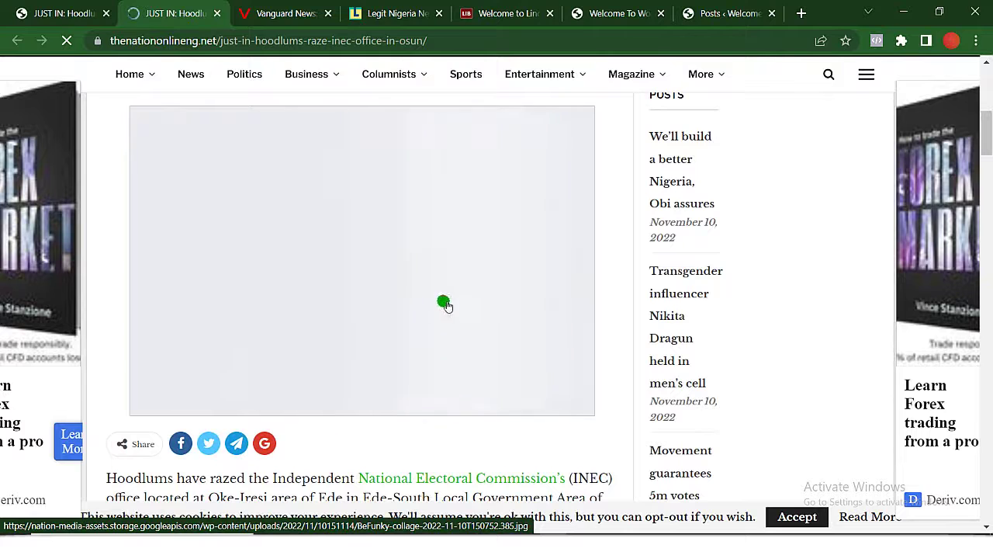
pyautogui.scroll(-4, 439, 277)
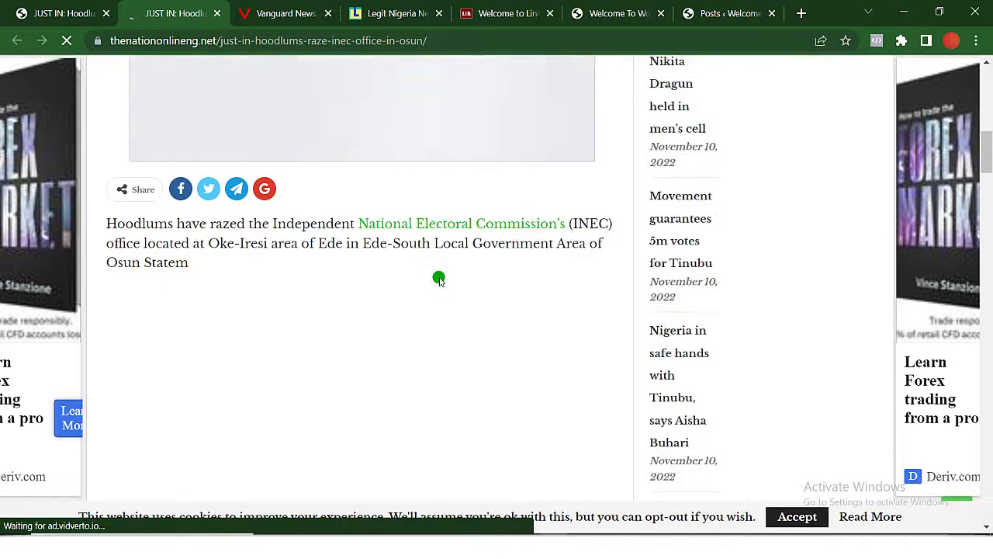
pyautogui.scroll(8, 439, 277)
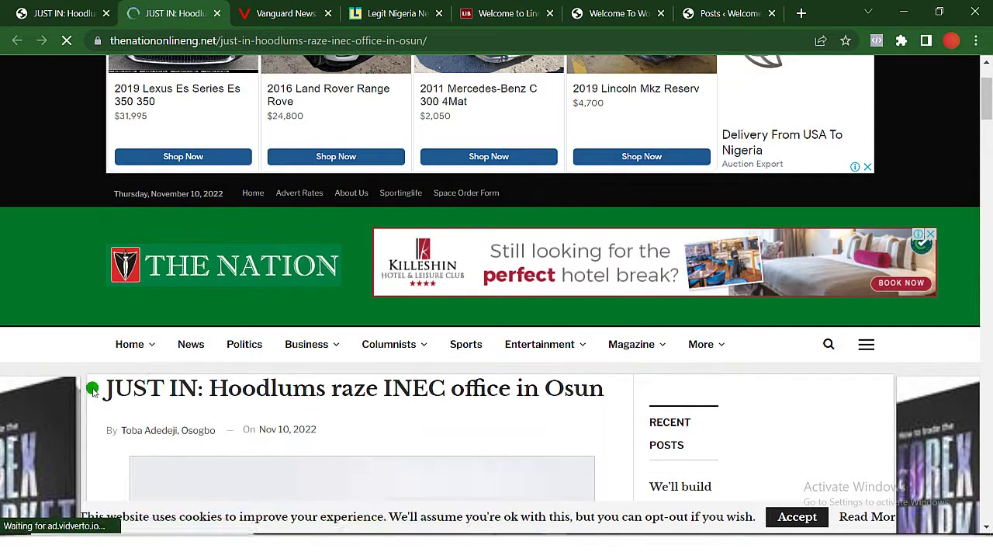
pyautogui.moveTo(258, 391); pyautogui.dragTo(606, 393)
pyautogui.hotkey('ctrl', 'c')
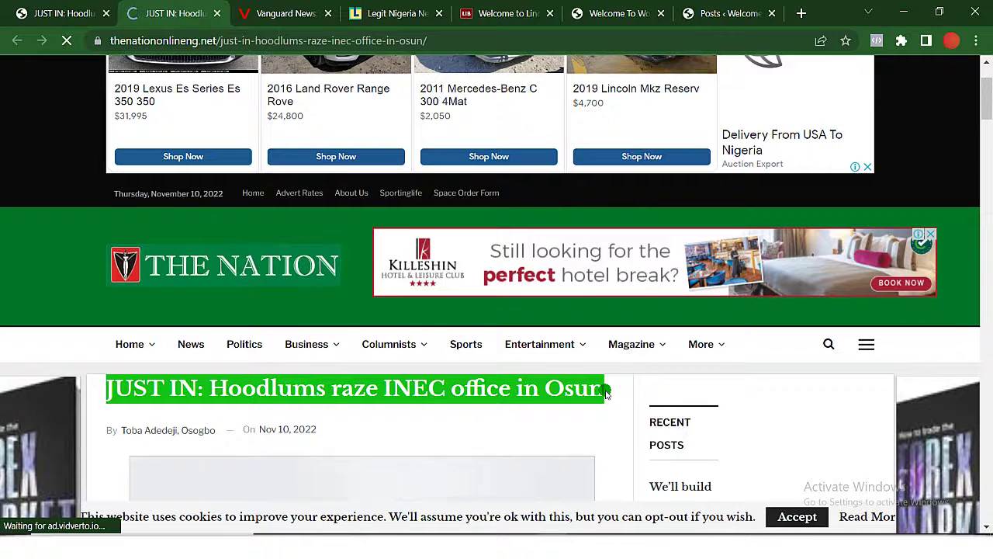
pyautogui.click(723, 13)
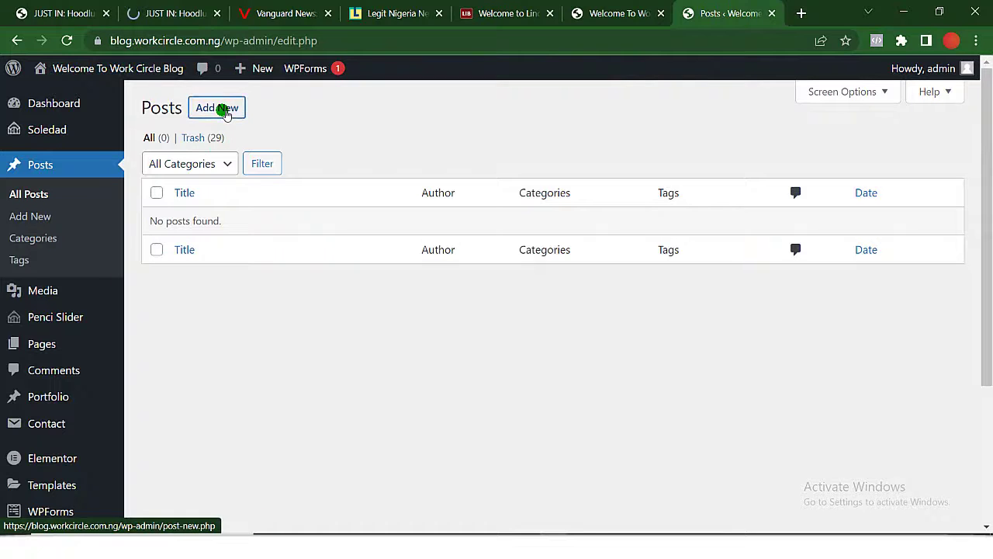
# Add a new post and paste 'JUST IN: Hoodlums raze INEC office in Osun' as its title.
pyautogui.click(225, 113)
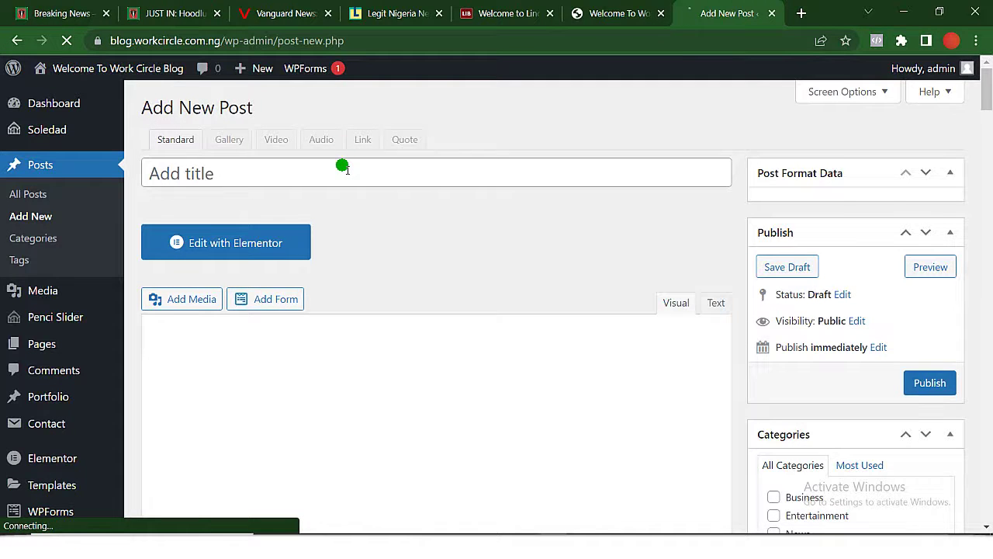
pyautogui.click(347, 169)
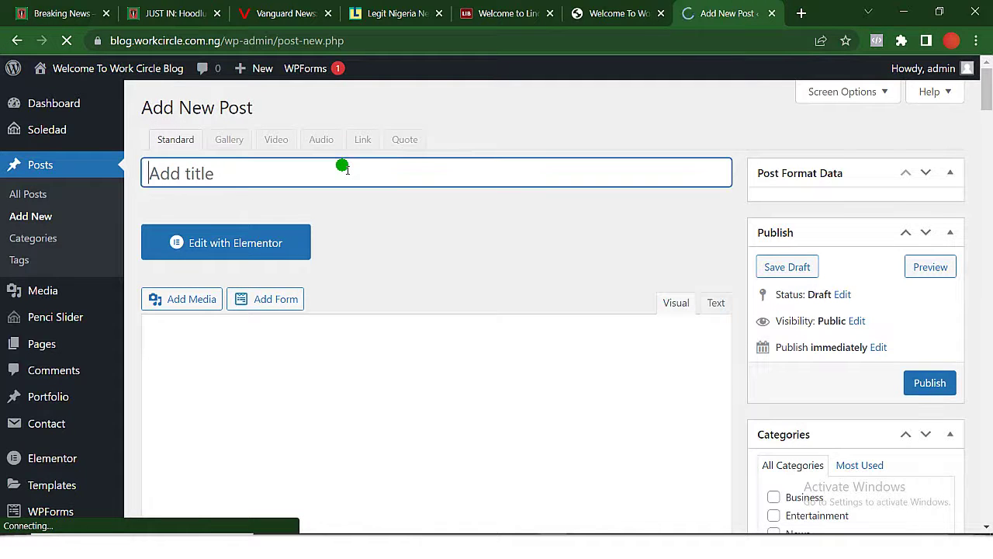
pyautogui.hotkey('ctrl', 'v')
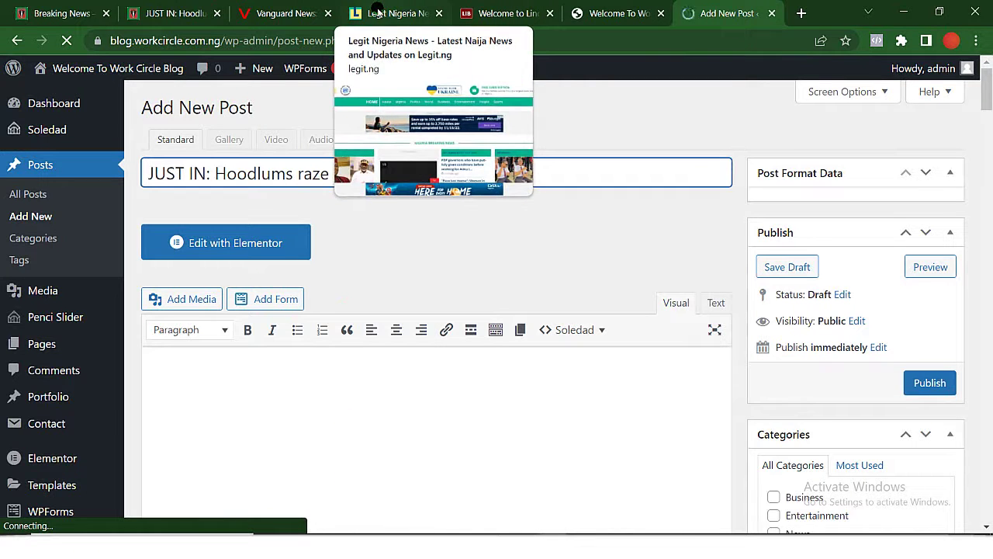
pyautogui.click(166, 13)
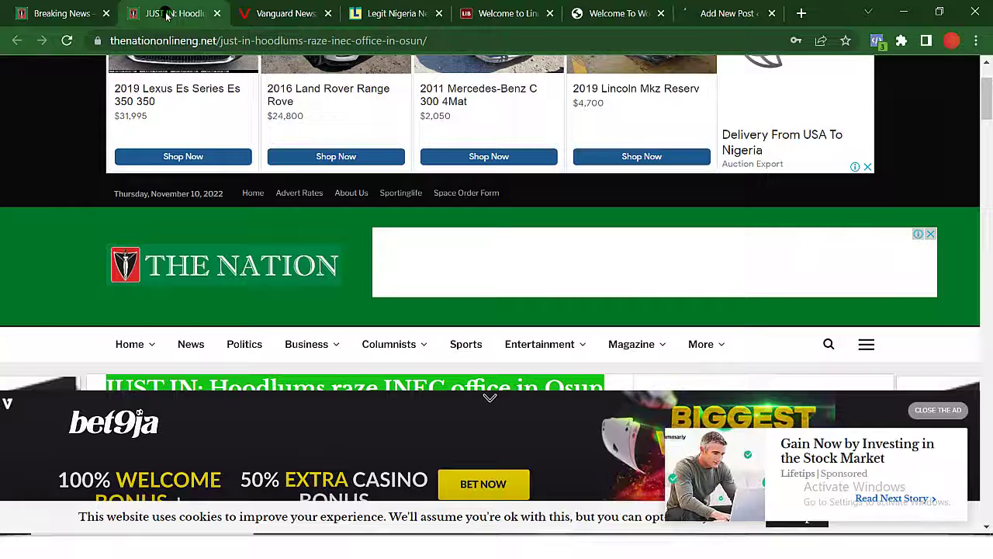
pyautogui.scroll(-8, 298, 328)
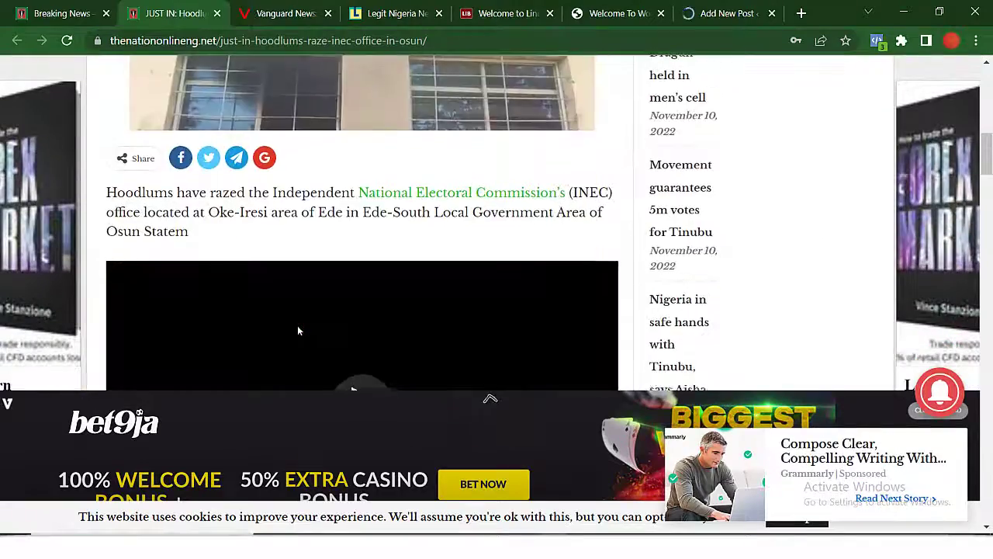
pyautogui.scroll(3, 301, 330)
pyautogui.scroll(-6, 301, 330)
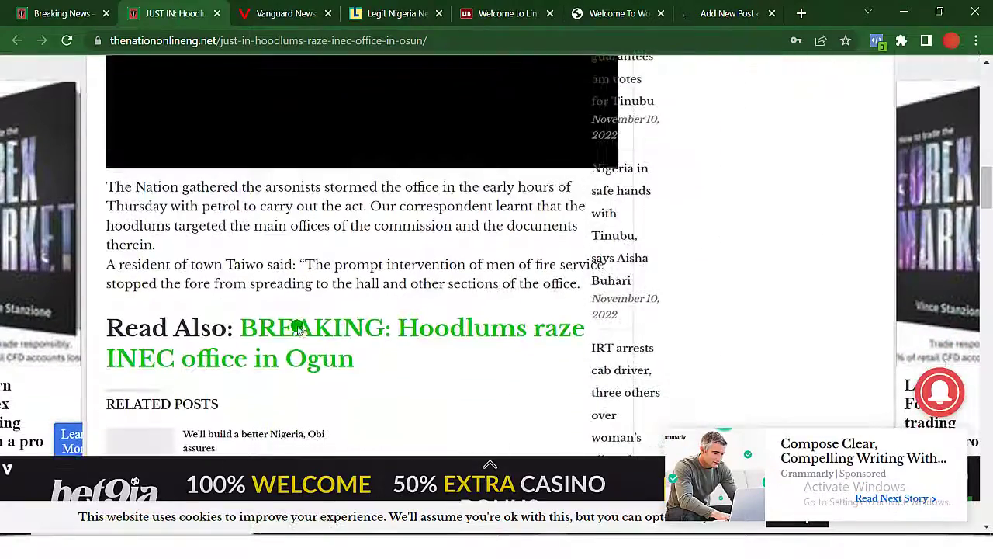
pyautogui.scroll(-10, 298, 328)
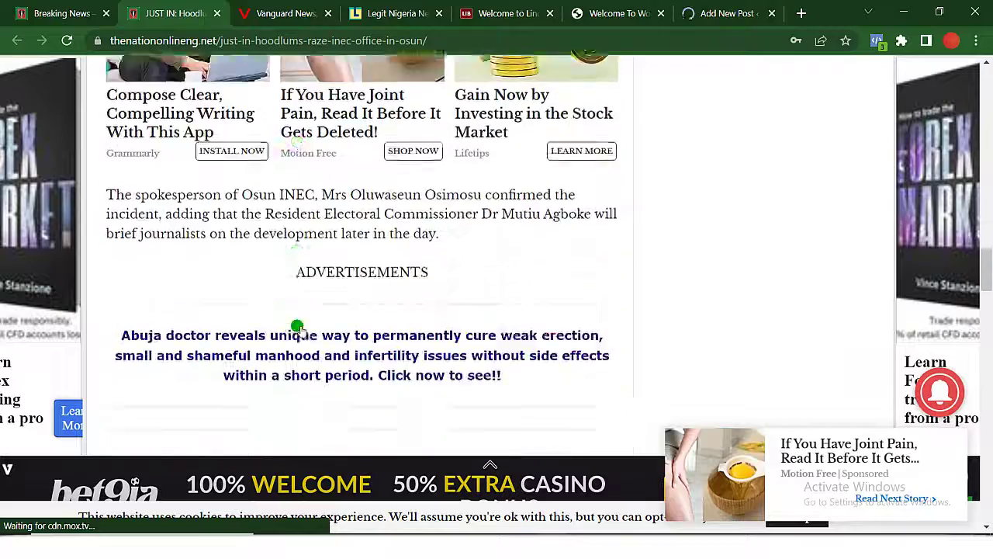
# Copy the article body from 'Hoodlums have razed' through the resident's quote into the new post's body.
pyautogui.scroll(-8, 298, 328)
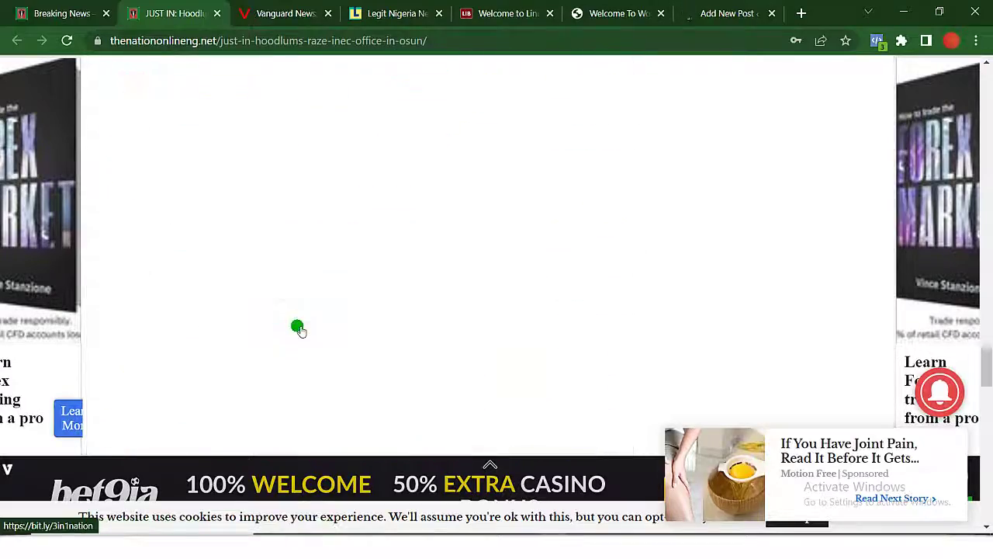
pyautogui.scroll(20, 297, 328)
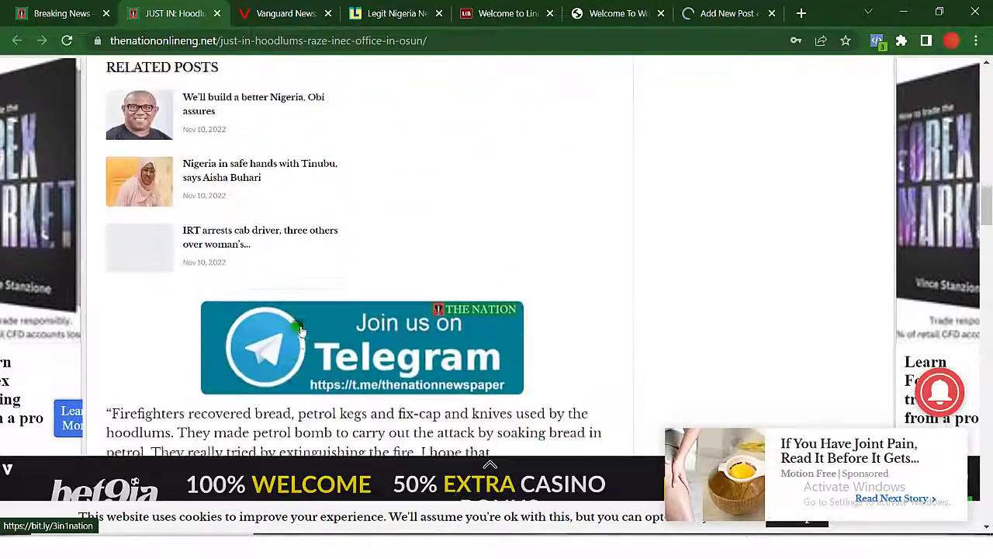
pyautogui.scroll(4, 297, 329)
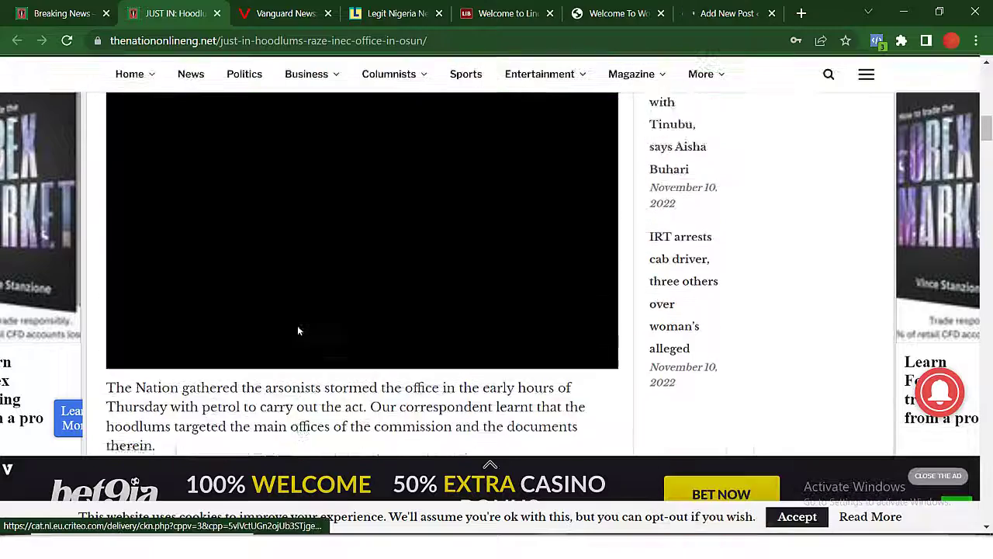
pyautogui.scroll(6, 298, 331)
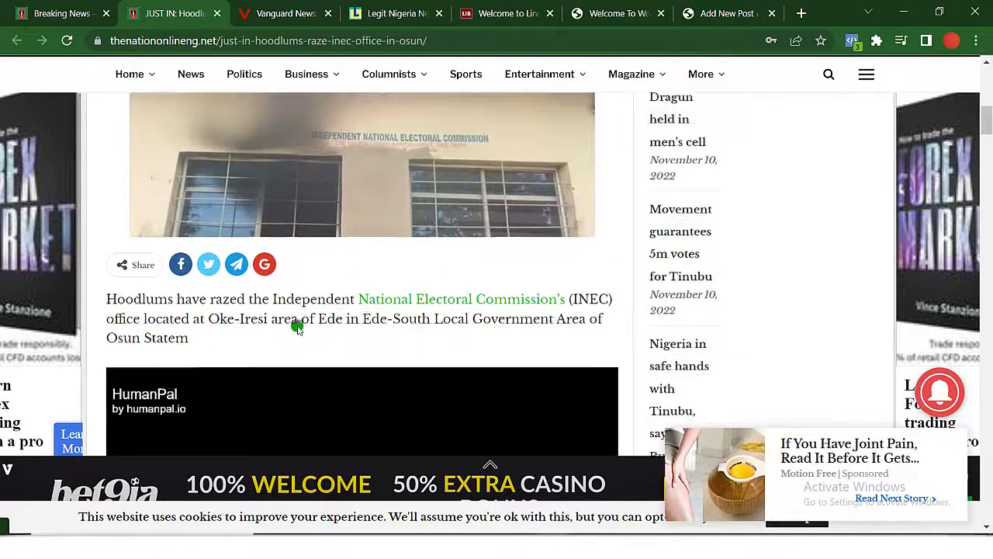
pyautogui.scroll(1, 298, 331)
pyautogui.scroll(-6, 298, 330)
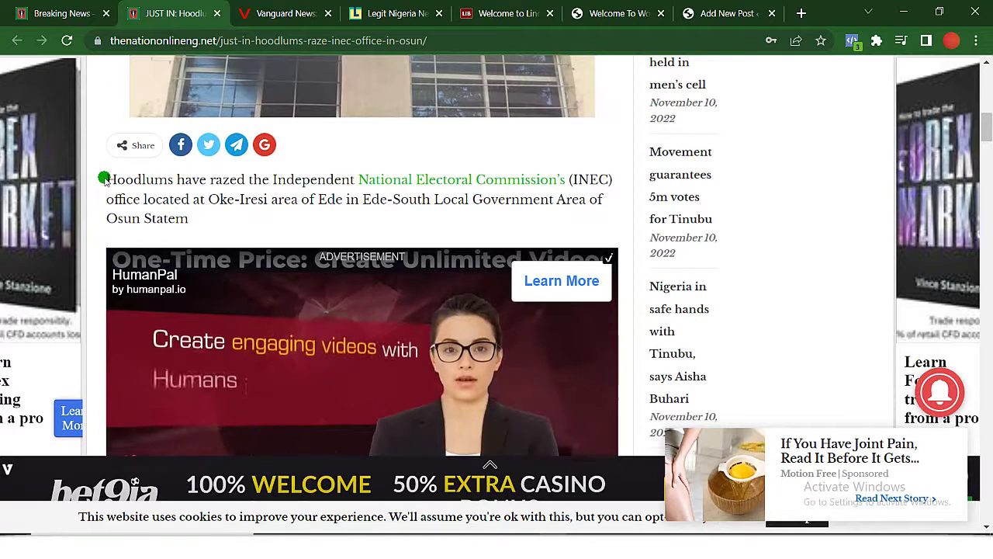
pyautogui.moveTo(105, 179); pyautogui.dragTo(588, 203)
pyautogui.scroll(-2, 439, 438)
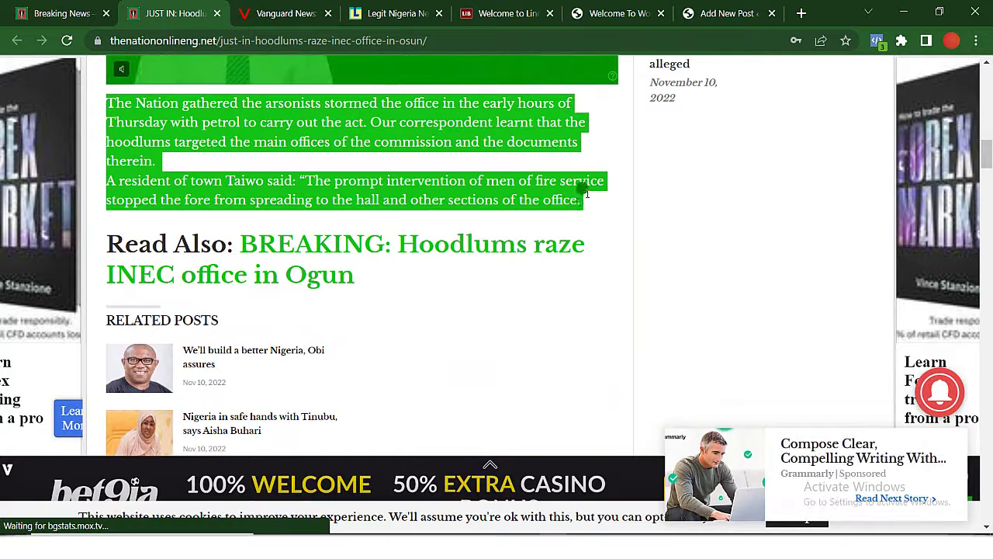
pyautogui.click(710, 13)
pyautogui.click(248, 403)
# Paste the copied article text into the post body and delete the broken image and player leftovers.
pyautogui.hotkey('ctrl', 'v')
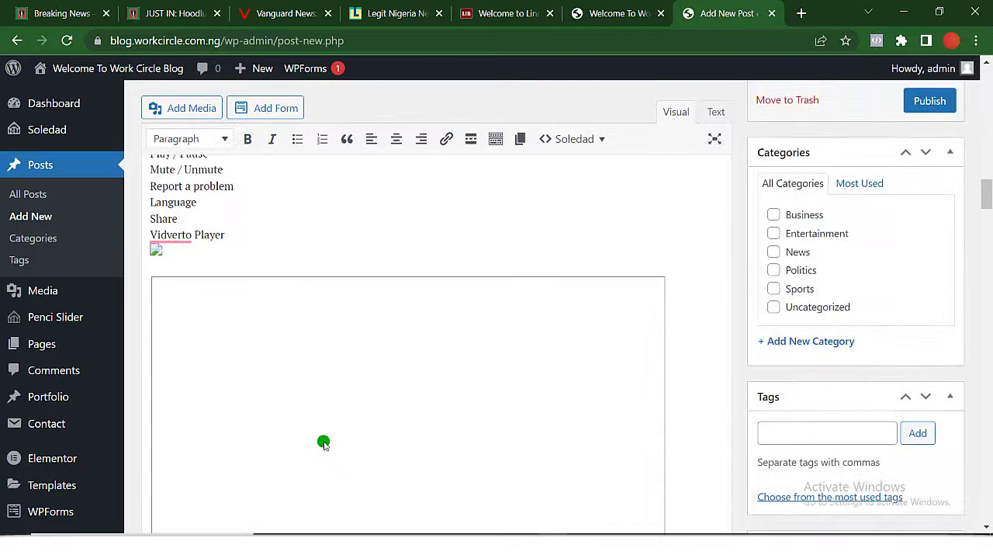
pyautogui.scroll(3, 323, 442)
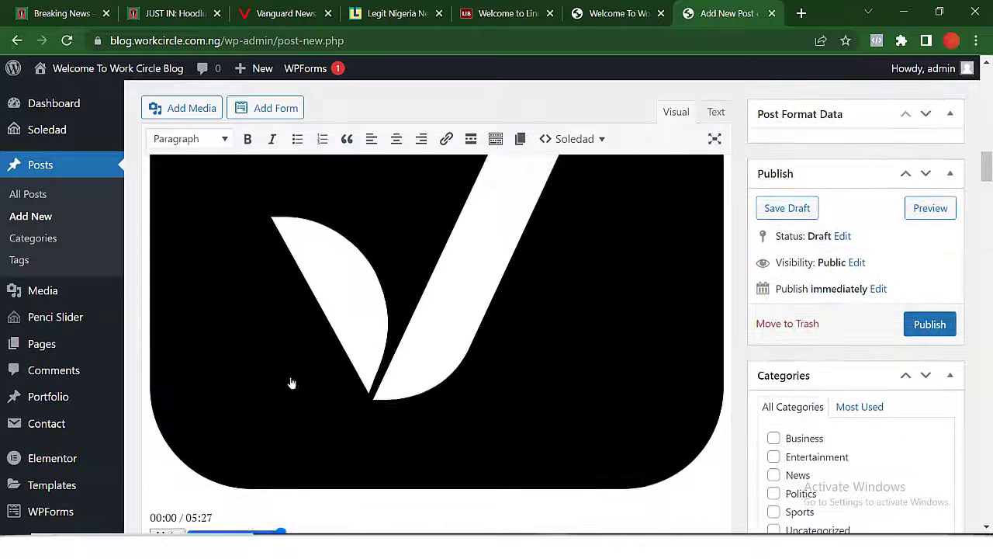
pyautogui.scroll(10, 291, 383)
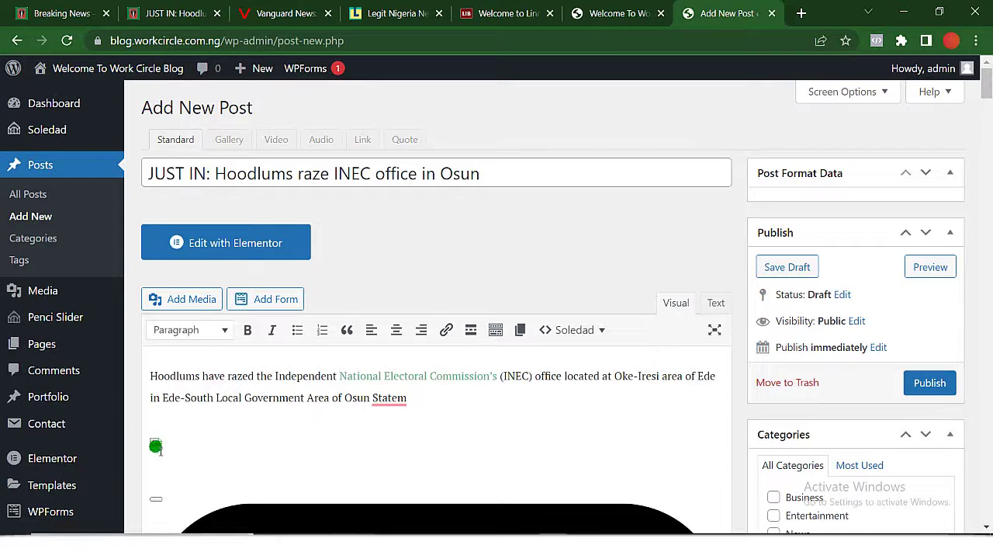
pyautogui.press('Delete')
pyautogui.press('Delete')
pyautogui.press('Delete')
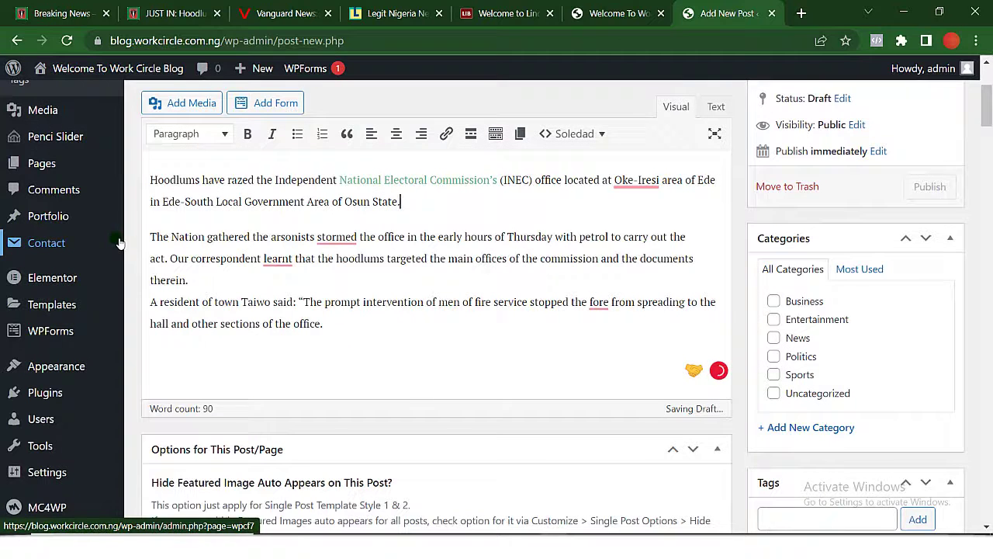
# Split the paragraph after 'therein.' so the resident's quote stands as its own paragraph.
pyautogui.click(209, 276)
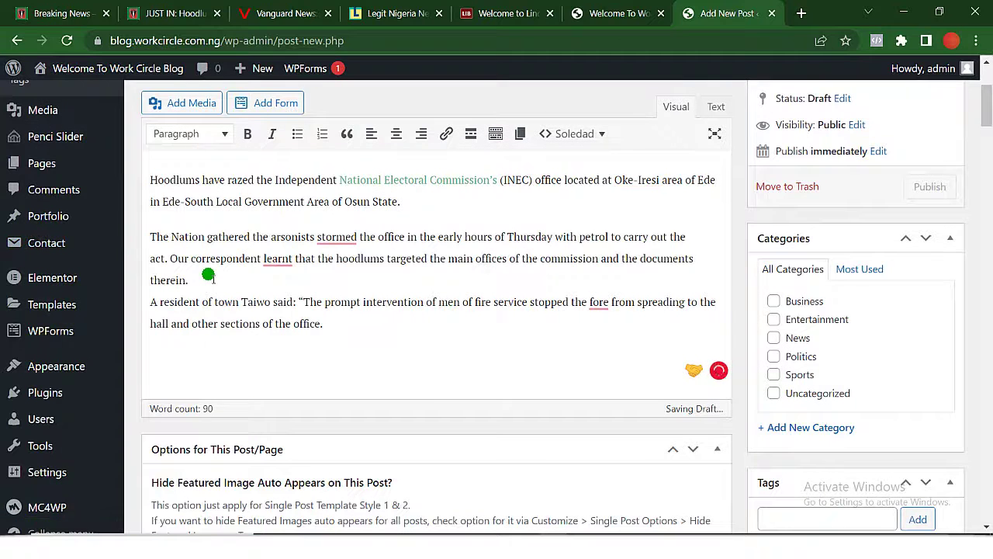
pyautogui.press('Delete')
pyautogui.press('Return')
pyautogui.scroll(3, 208, 275)
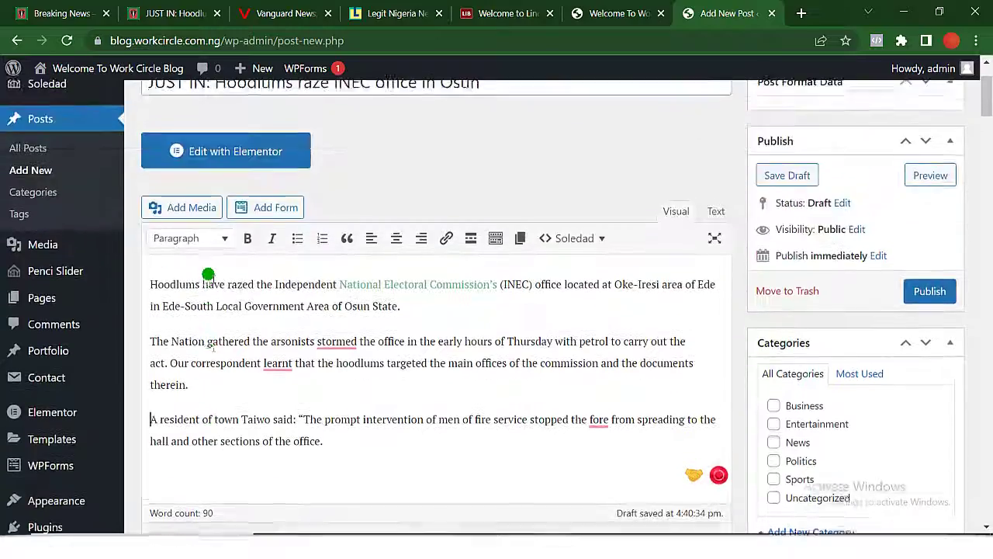
pyautogui.scroll(-10, 208, 276)
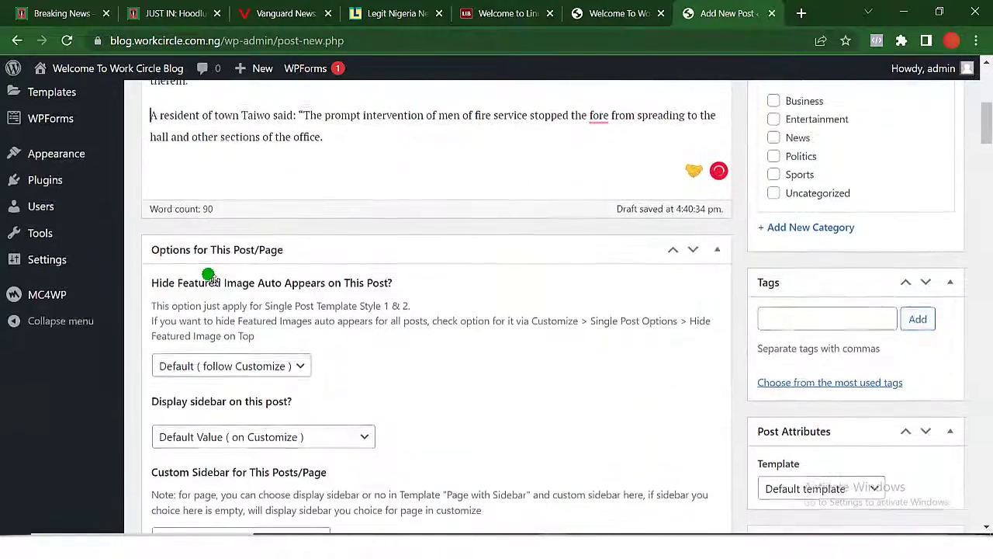
pyautogui.scroll(-1, 211, 278)
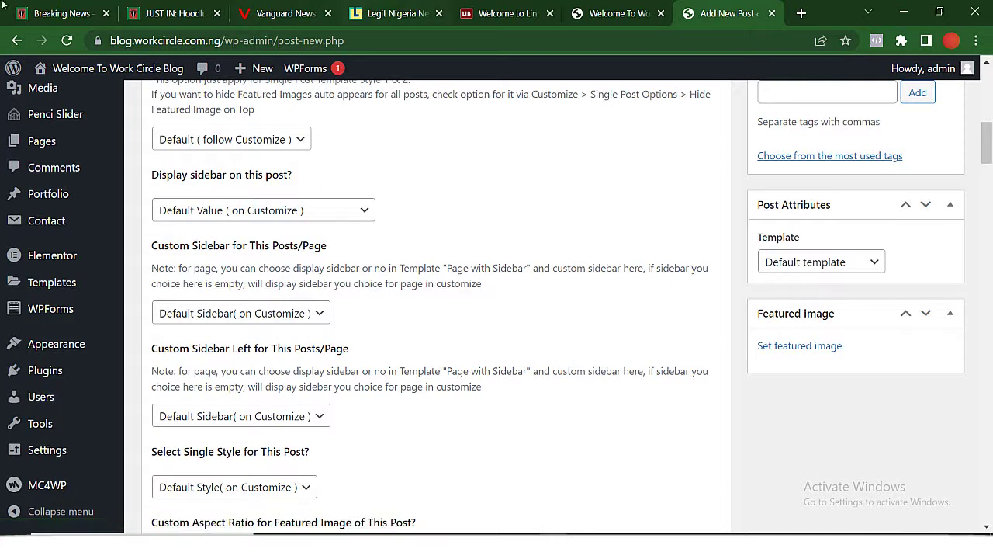
# Download the INEC article's collage image, naming the file 'just in'.
pyautogui.click(160, 13)
pyautogui.scroll(6, 363, 334)
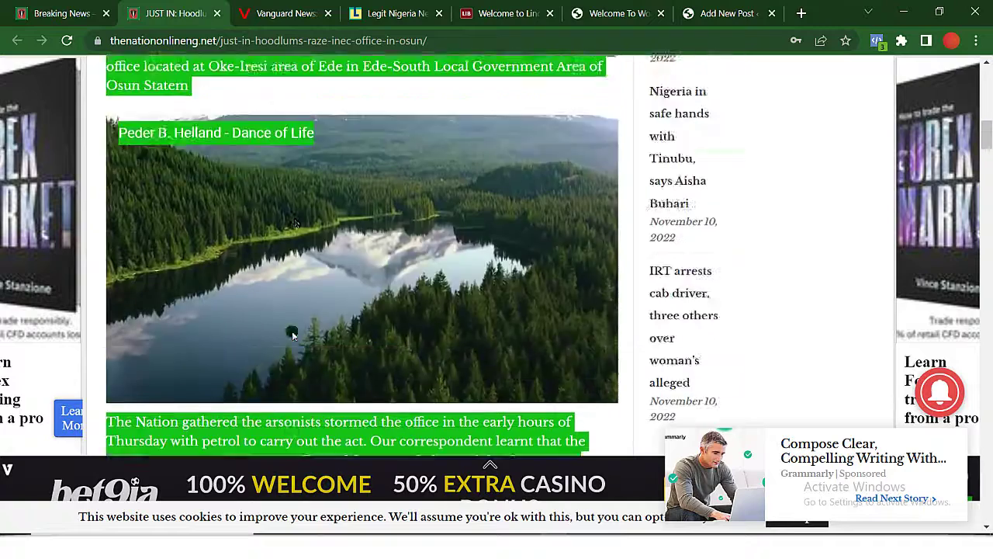
pyautogui.scroll(5, 364, 337)
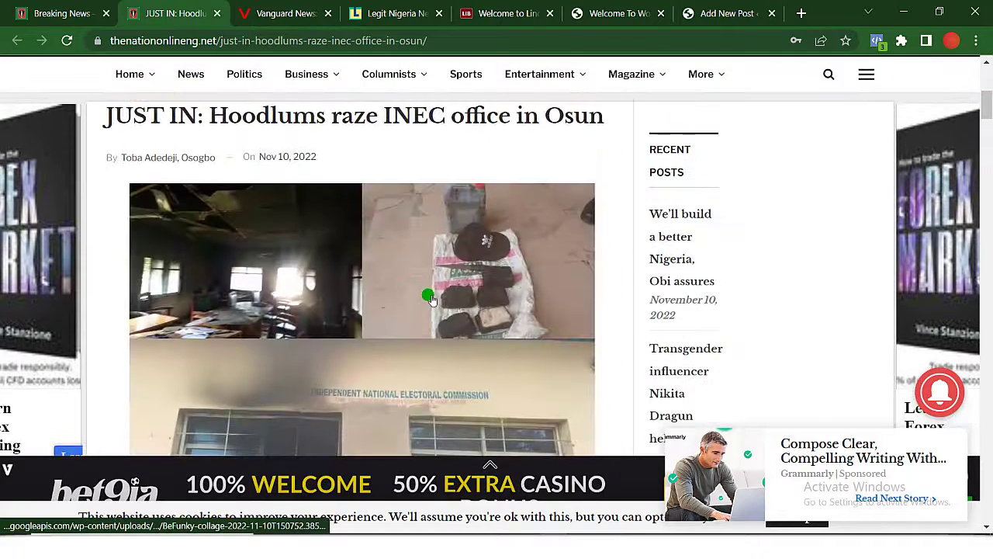
pyautogui.rightClick(424, 300)
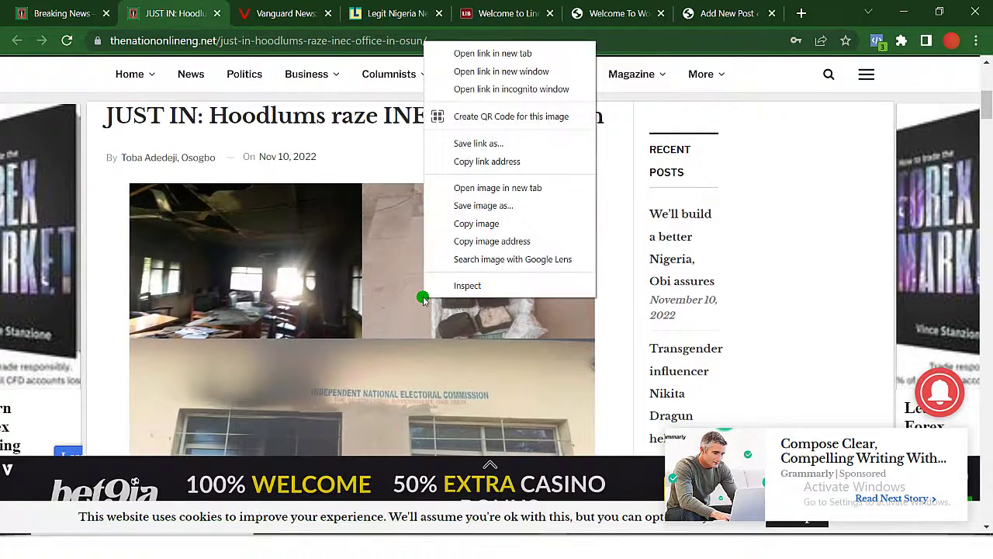
pyautogui.click(513, 203)
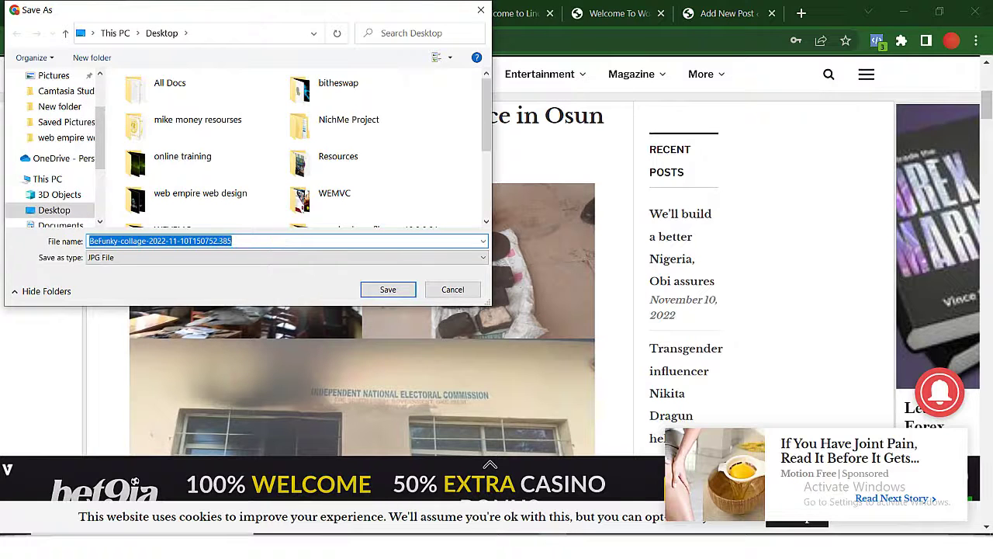
pyautogui.write('just in')
pyautogui.press('Return')
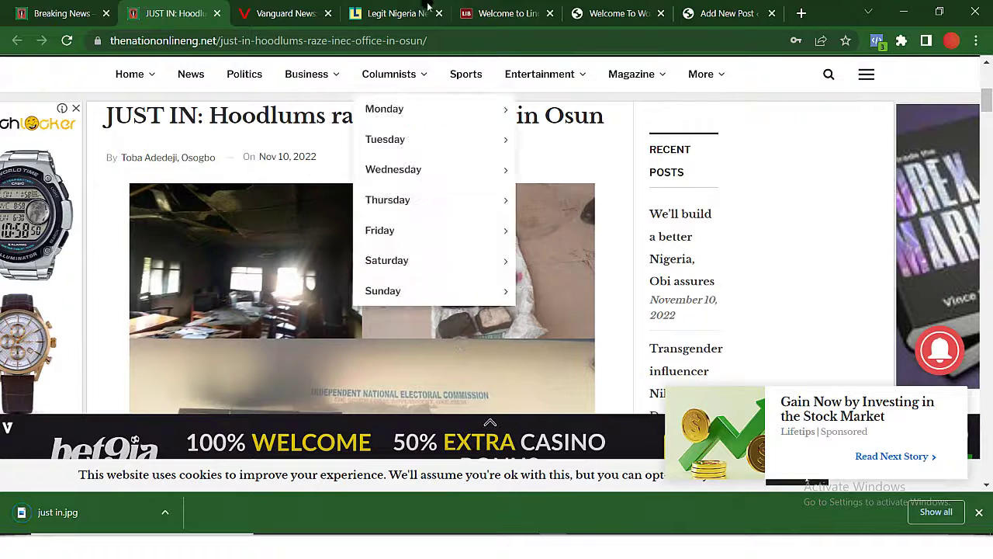
# Upload 'just in' from the Desktop and set it as the post's featured image.
pyautogui.click(718, 14)
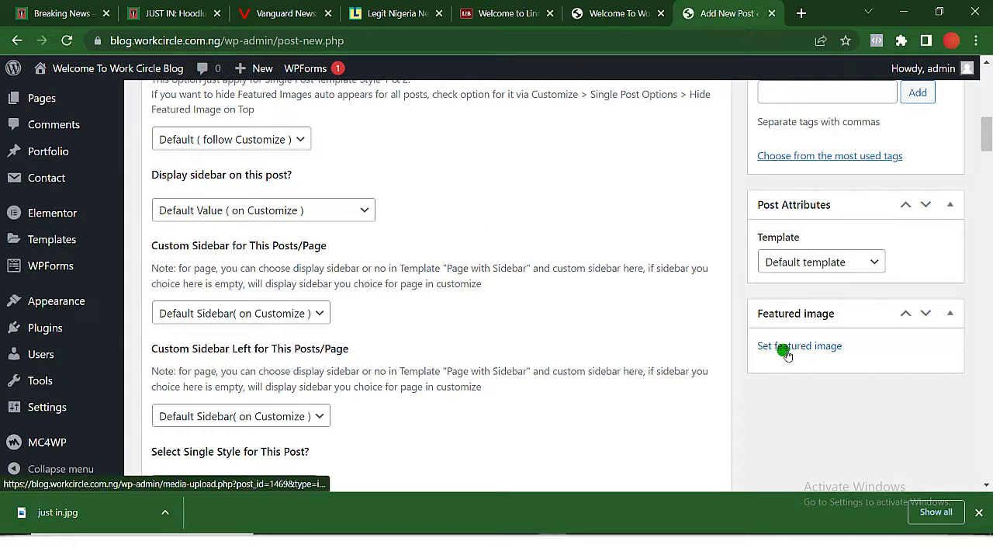
pyautogui.click(783, 351)
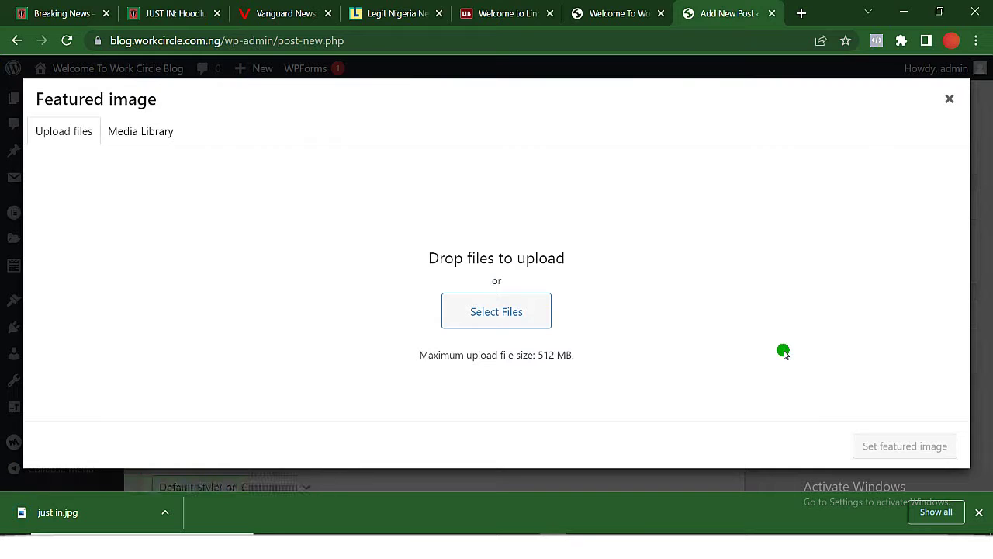
pyautogui.click(524, 321)
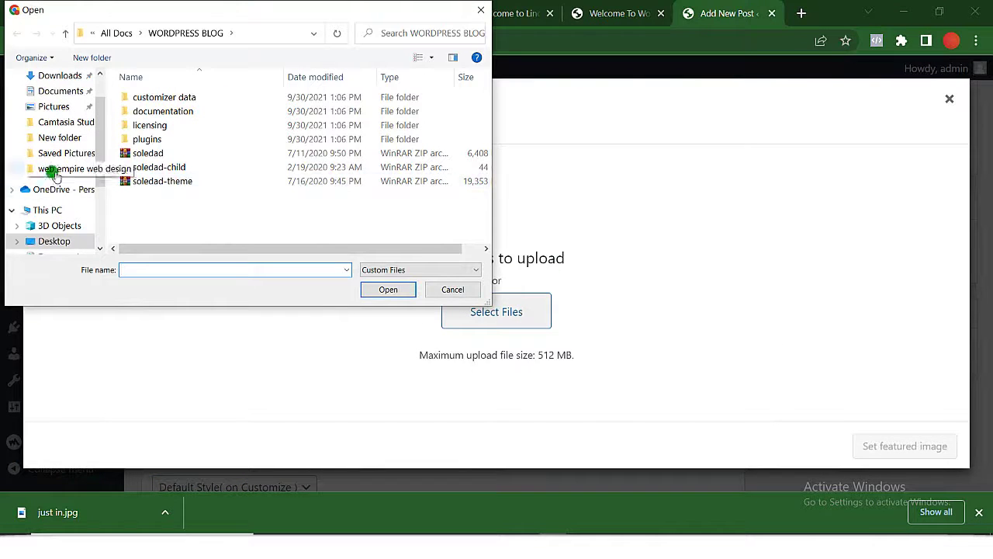
pyautogui.click(45, 242)
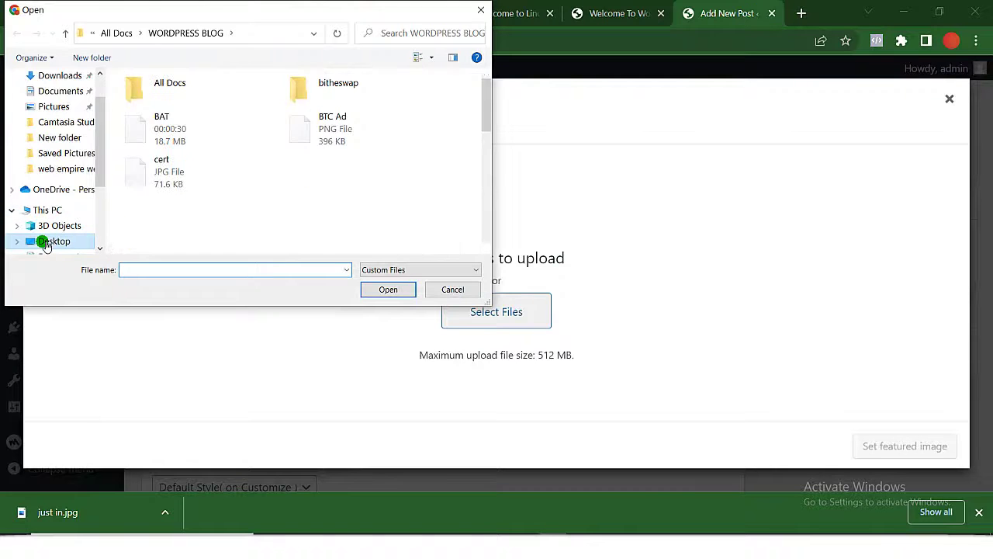
pyautogui.scroll(-10, 178, 231)
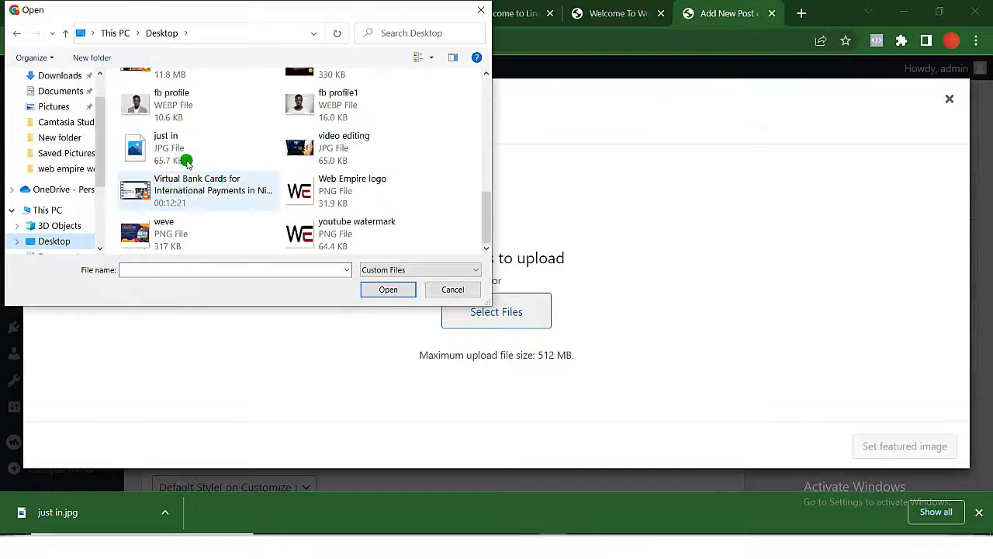
pyautogui.click(215, 156)
pyautogui.doubleClick(215, 156)
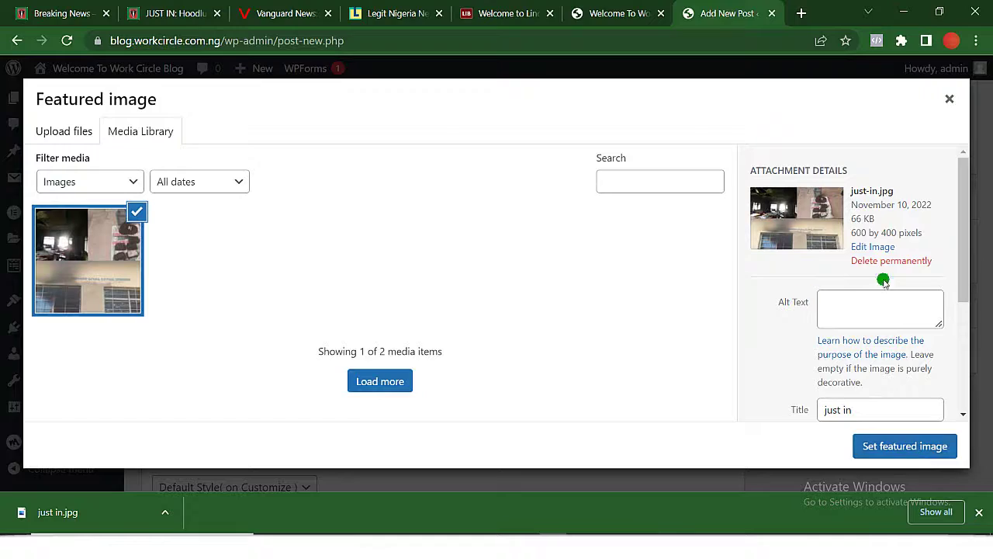
pyautogui.click(929, 447)
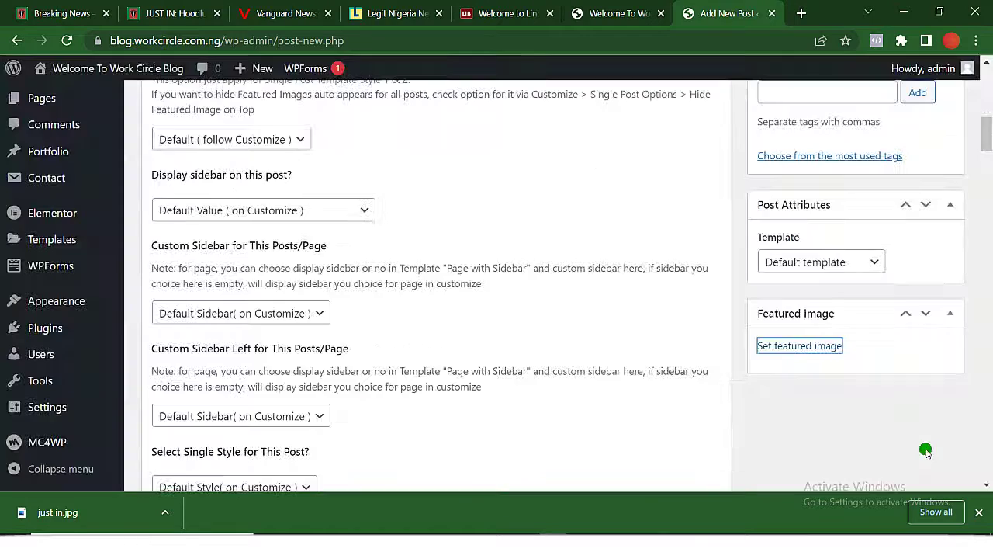
# Publish the post 'JUST IN: Hoodlums raze INEC office in Osun'.
pyautogui.scroll(10, 376, 247)
pyautogui.scroll(-1, 376, 246)
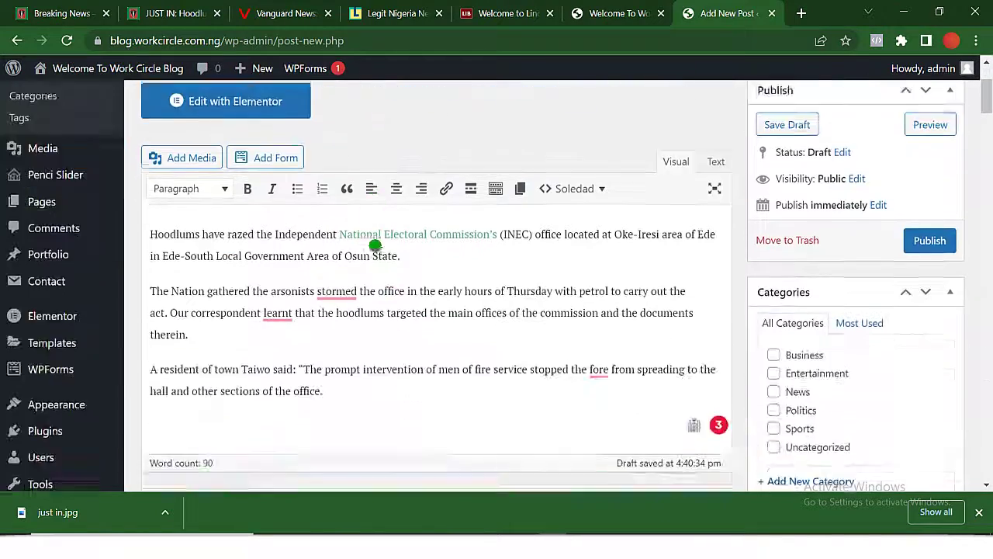
pyautogui.scroll(1, 376, 247)
pyautogui.scroll(-1, 375, 246)
pyautogui.scroll(-1, 375, 246)
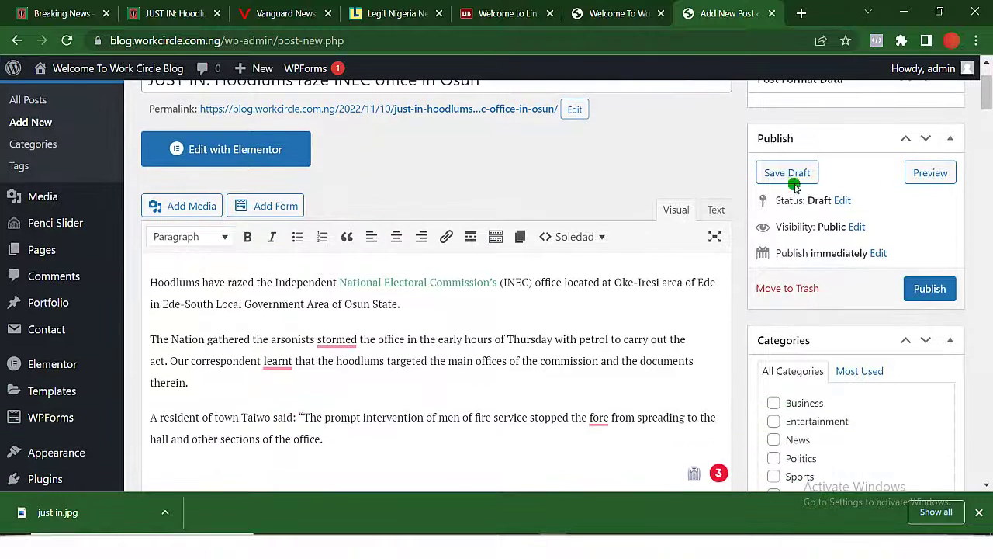
pyautogui.click(934, 288)
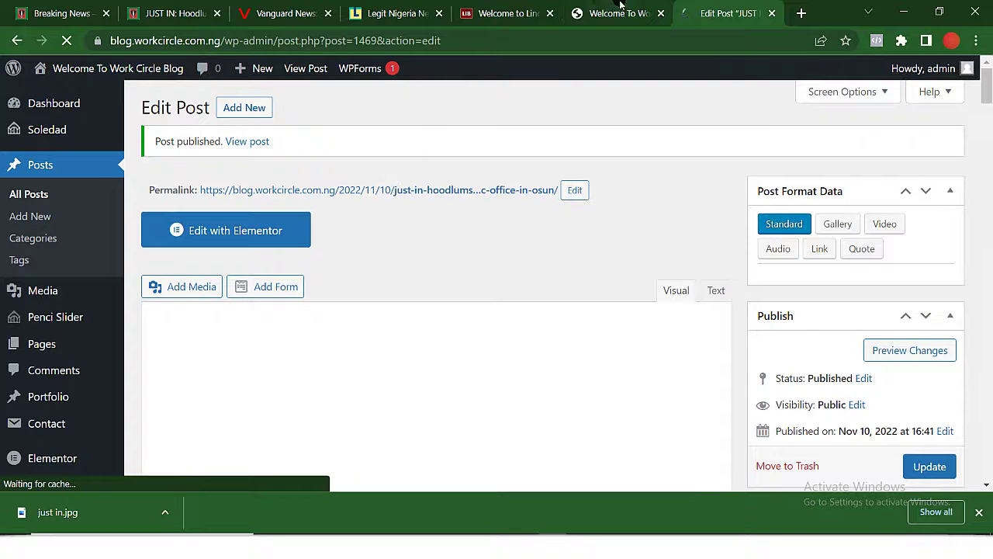
pyautogui.click(596, 11)
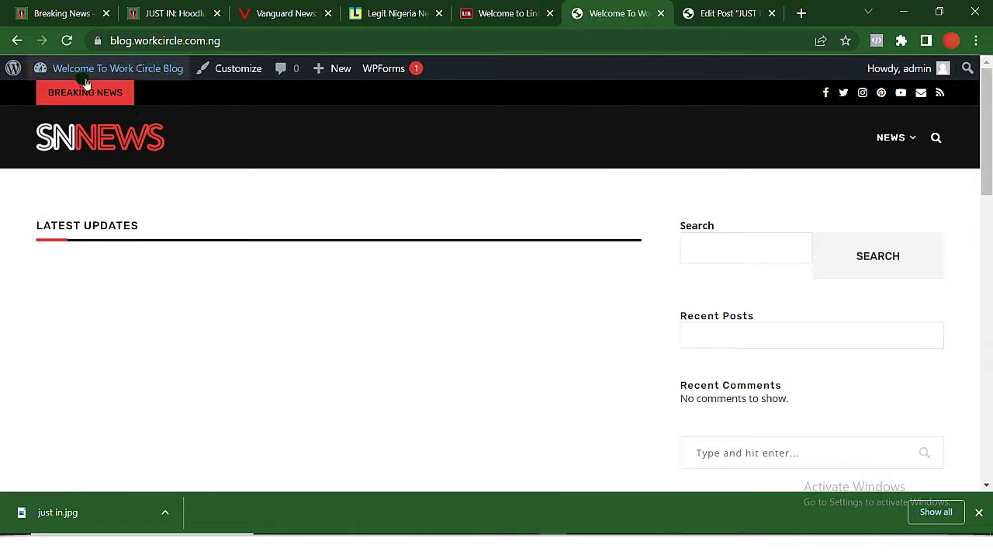
# Reload the blog homepage, browse The Nation's News page, then return to the INEC post editor.
pyautogui.click(67, 41)
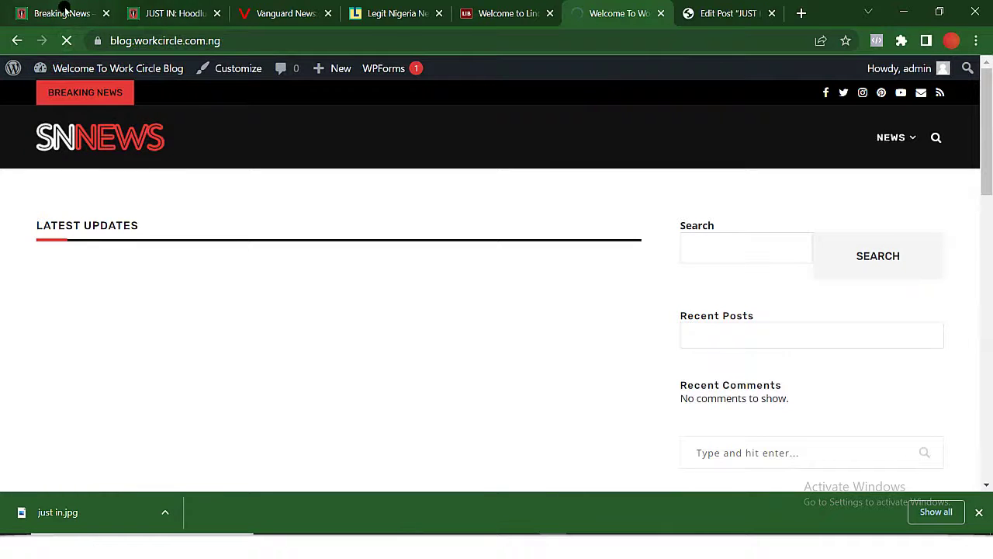
pyautogui.click(64, 11)
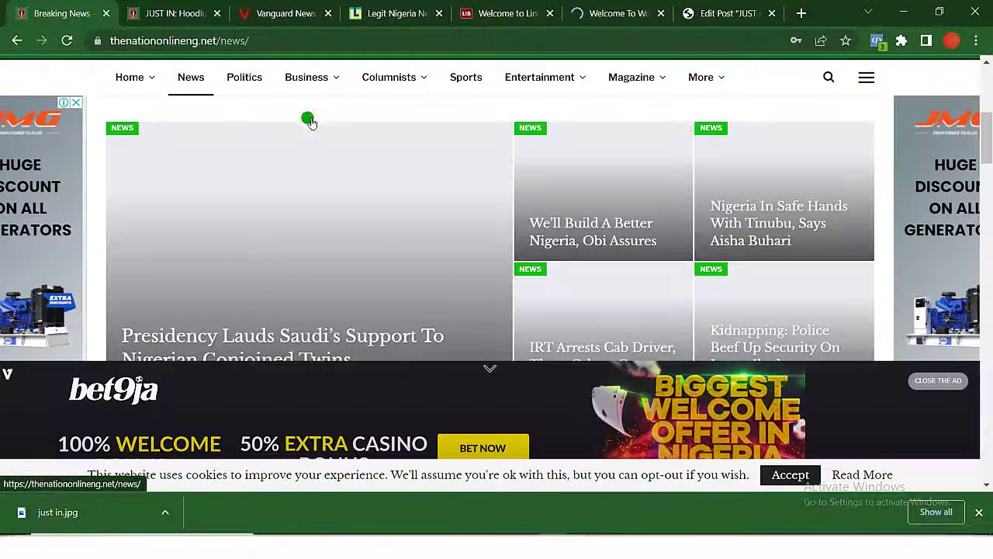
pyautogui.scroll(-2, 375, 239)
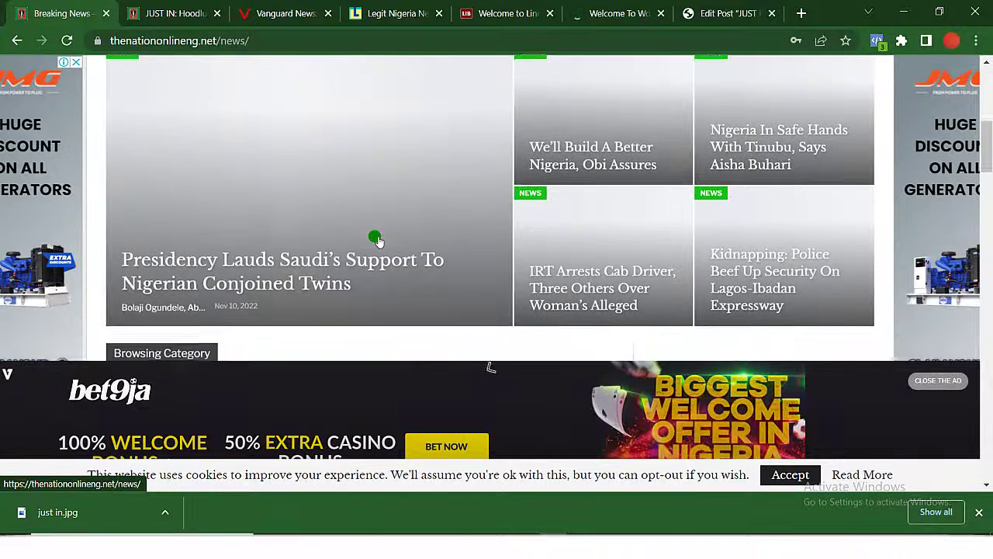
pyautogui.scroll(-3, 375, 239)
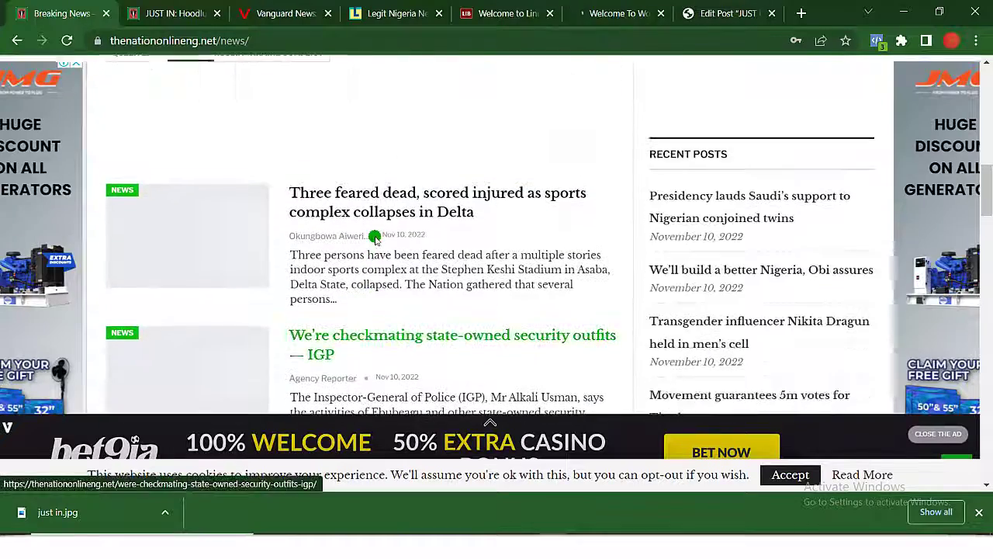
pyautogui.scroll(5, 375, 239)
pyautogui.scroll(2, 375, 239)
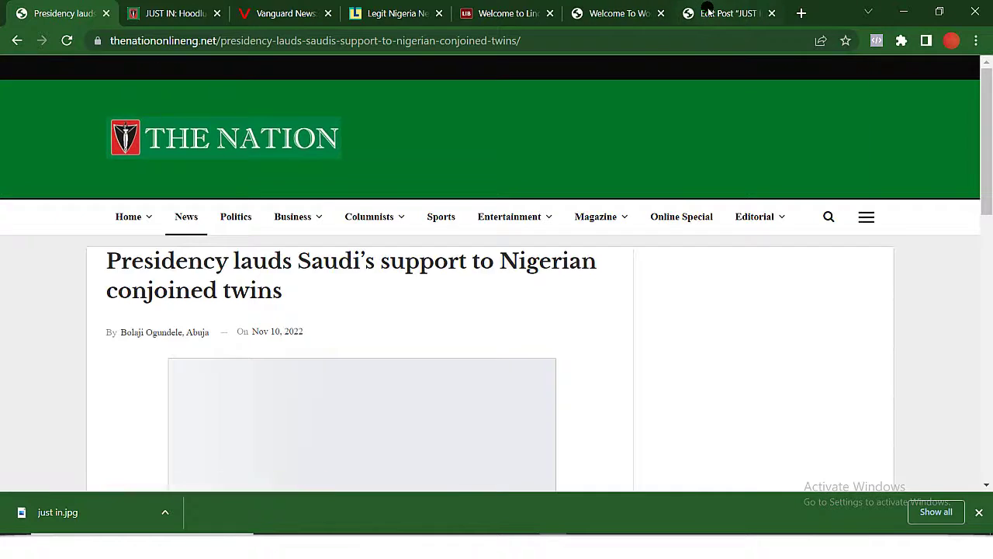
pyautogui.click(706, 13)
# File the INEC post under News instead of Uncategorized and update it.
pyautogui.scroll(-4, 644, 278)
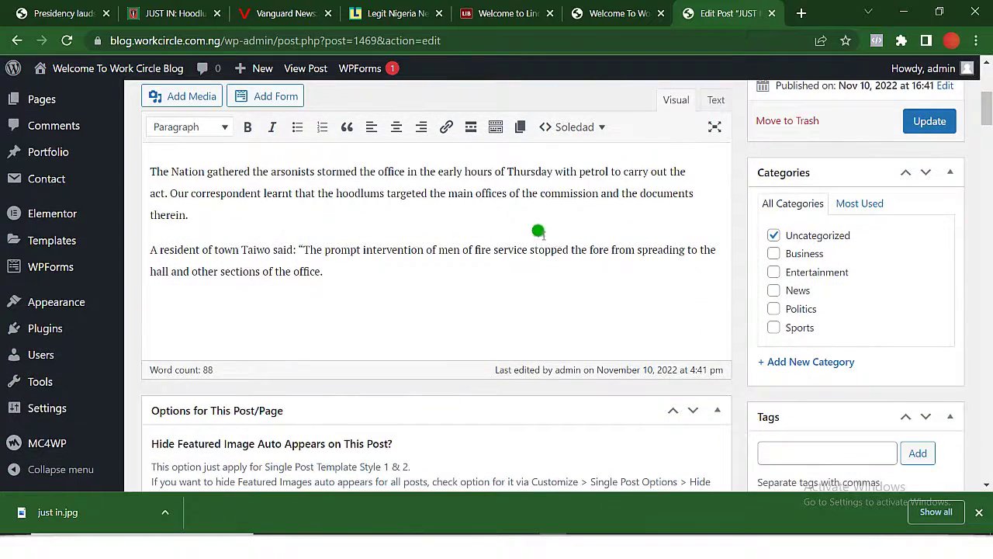
pyautogui.scroll(2, 538, 231)
pyautogui.scroll(-2, 535, 233)
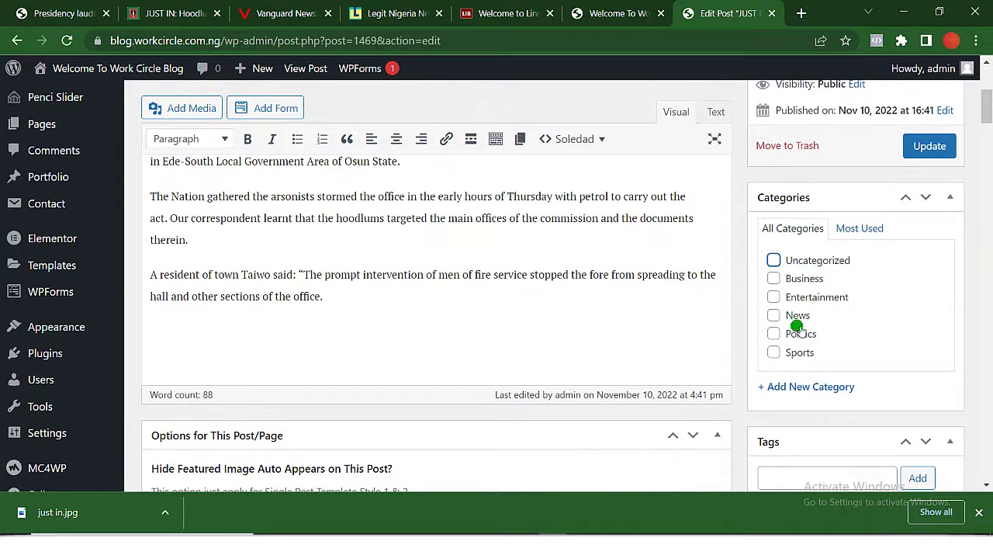
pyautogui.click(775, 315)
pyautogui.scroll(-3, 777, 315)
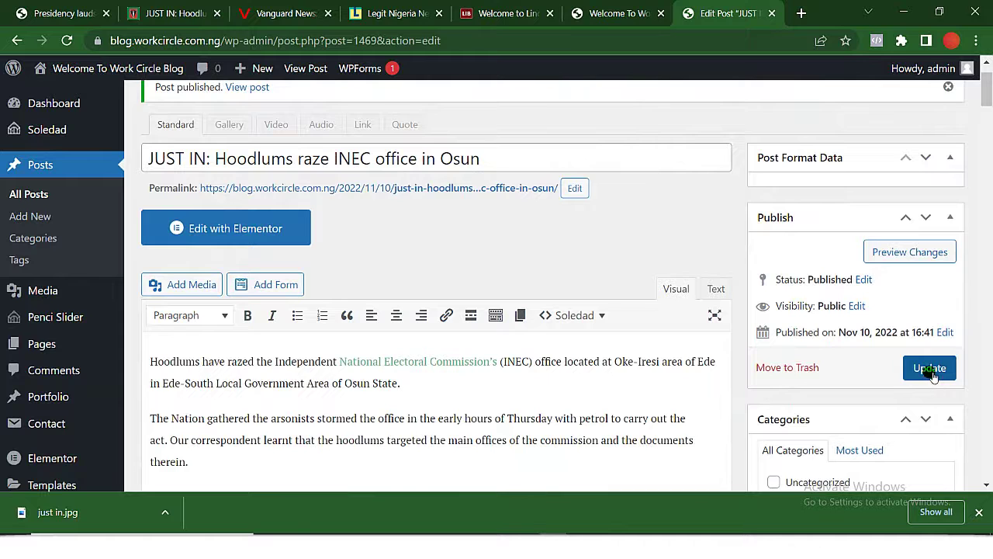
pyautogui.click(930, 369)
pyautogui.click(595, 15)
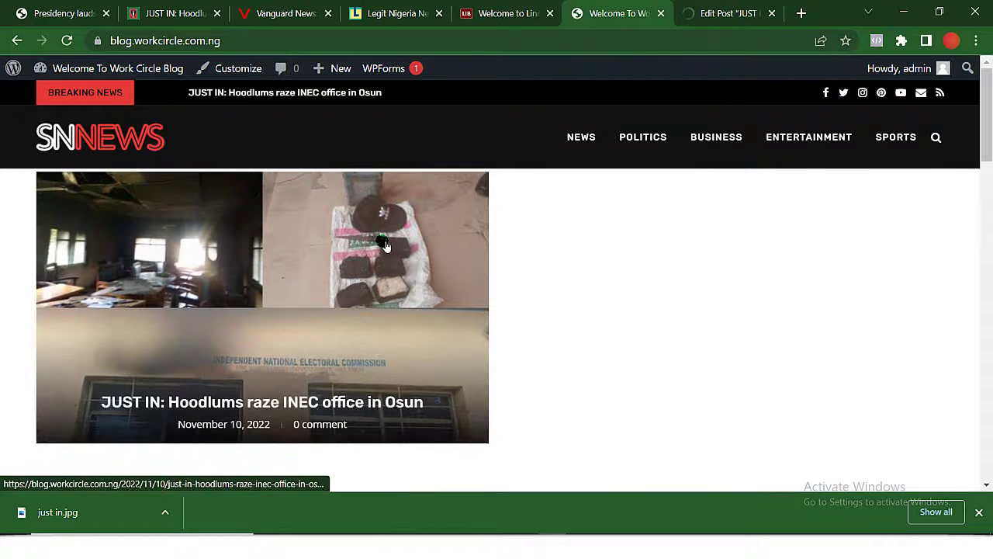
# Scroll the reloaded homepage to confirm the INEC post is labelled News in Latest Updates.
pyautogui.scroll(-4, 388, 292)
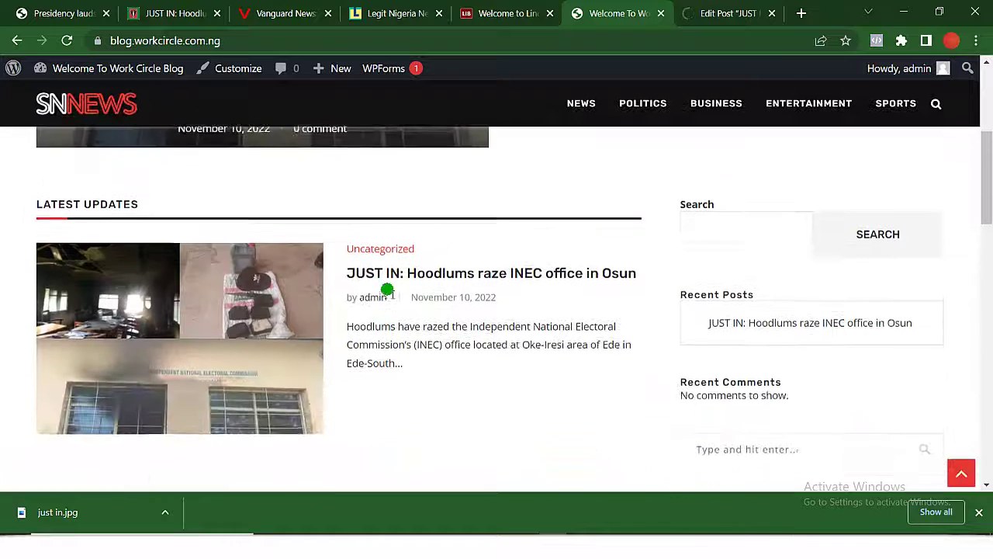
pyautogui.scroll(4, 387, 291)
pyautogui.scroll(-3, 387, 290)
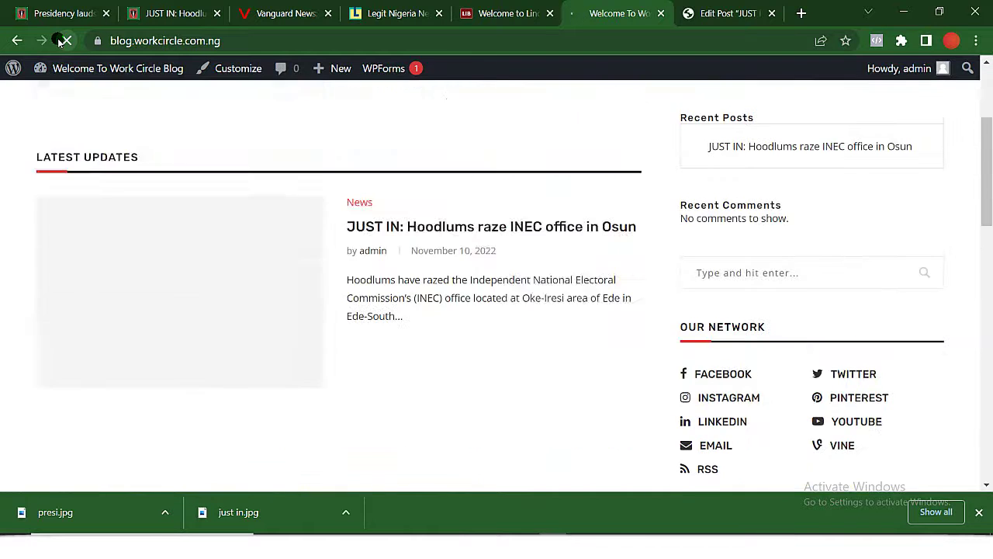
pyautogui.scroll(3, 405, 190)
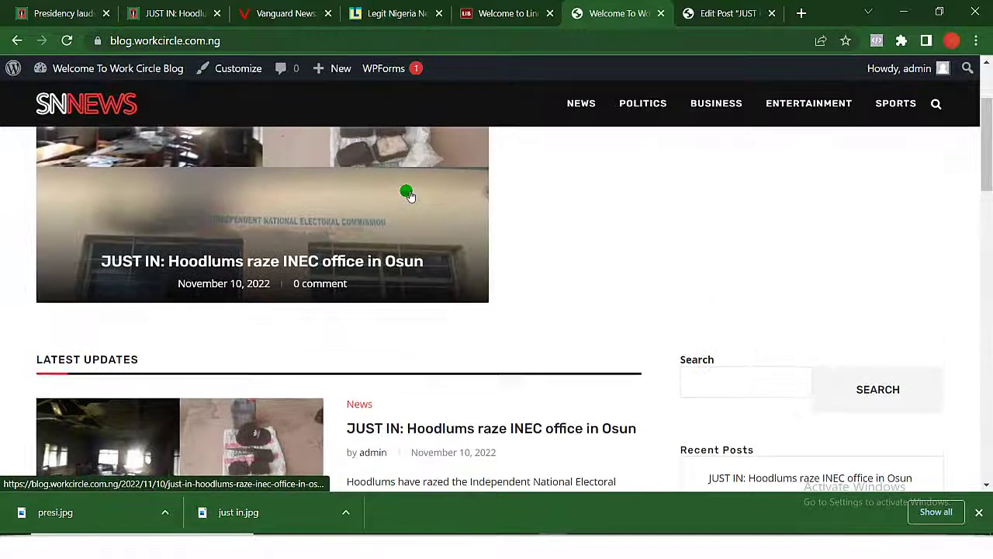
pyautogui.scroll(-3, 407, 194)
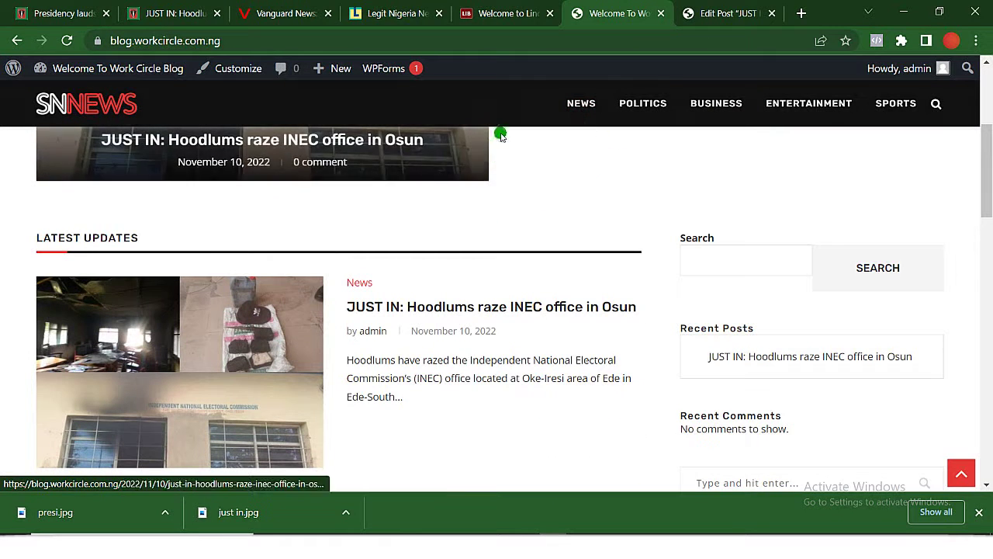
# Open The Nation's Politics section and load its lead article in a background tab.
pyautogui.click(84, 18)
pyautogui.scroll(4, 417, 206)
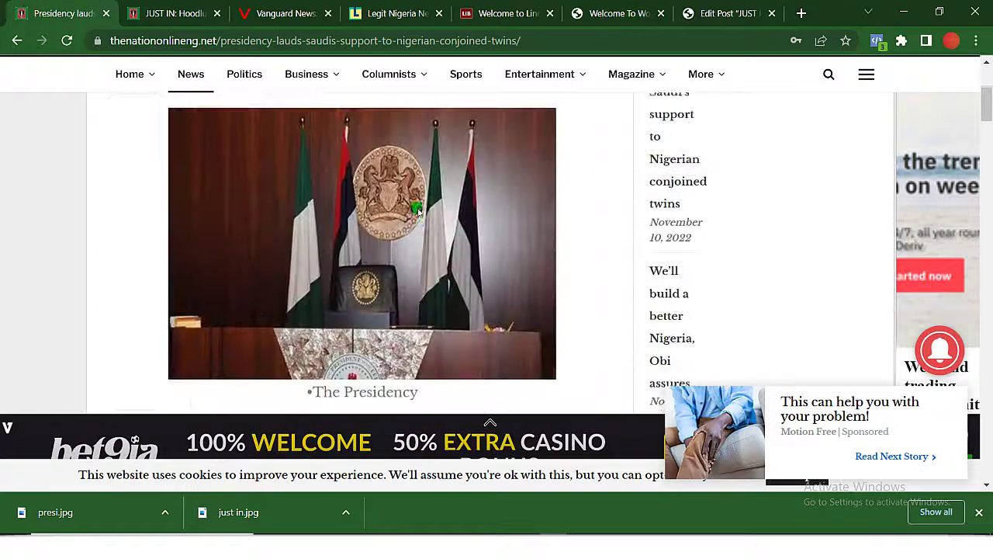
pyautogui.scroll(4, 417, 208)
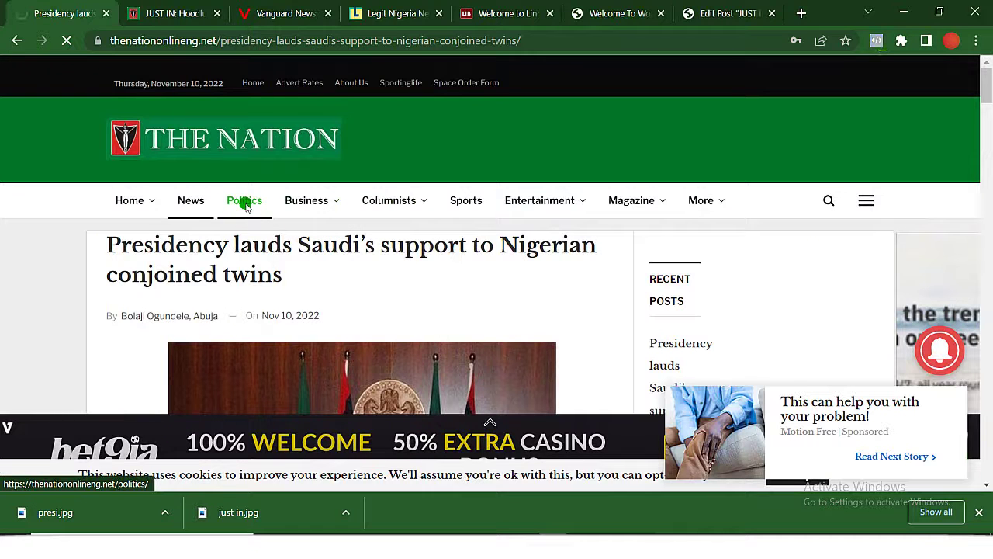
pyautogui.click(246, 203)
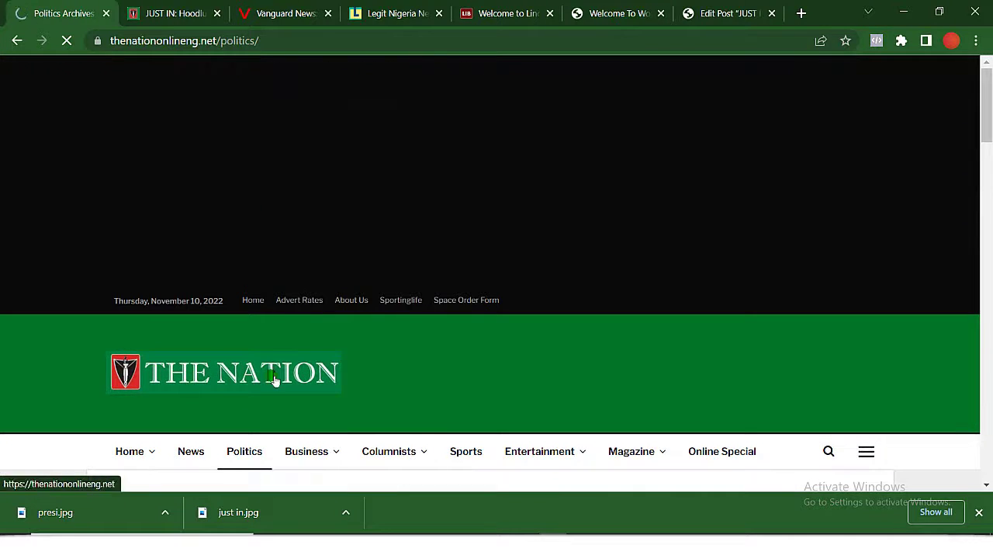
pyautogui.scroll(-1, 273, 380)
pyautogui.rightClick(296, 320)
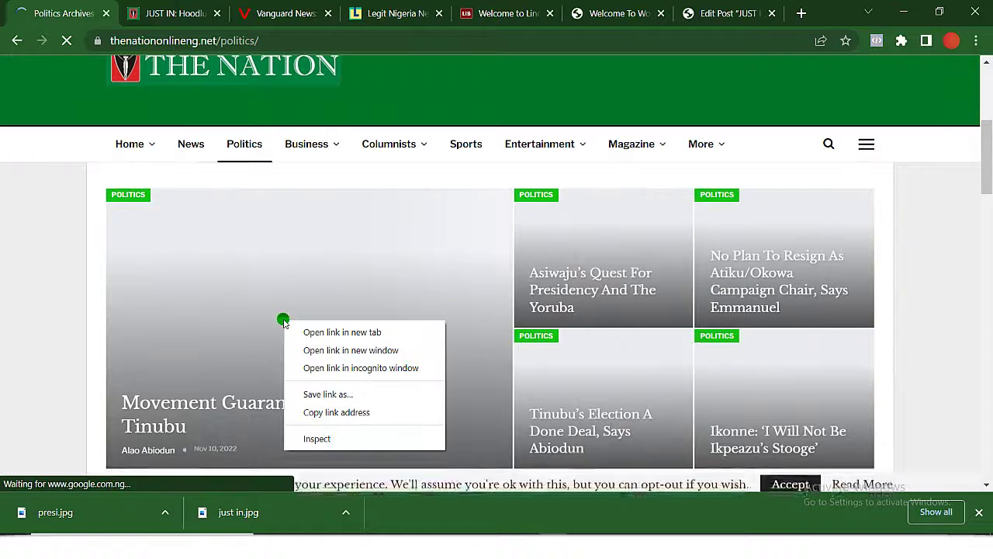
pyautogui.click(332, 334)
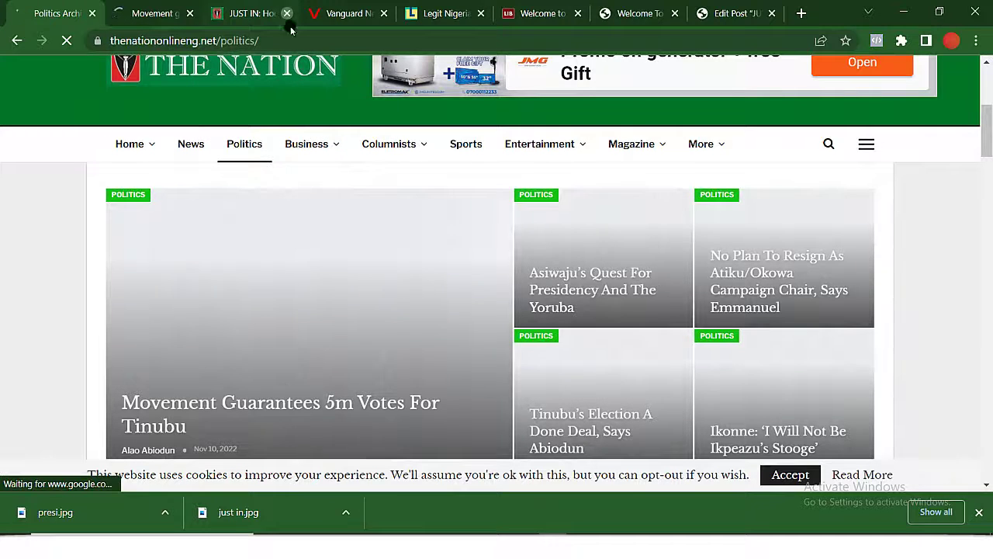
# Visit the e-Business section, then view the 'Movement guarantees 5m votes for Tinubu' article.
pyautogui.moveTo(317, 141)
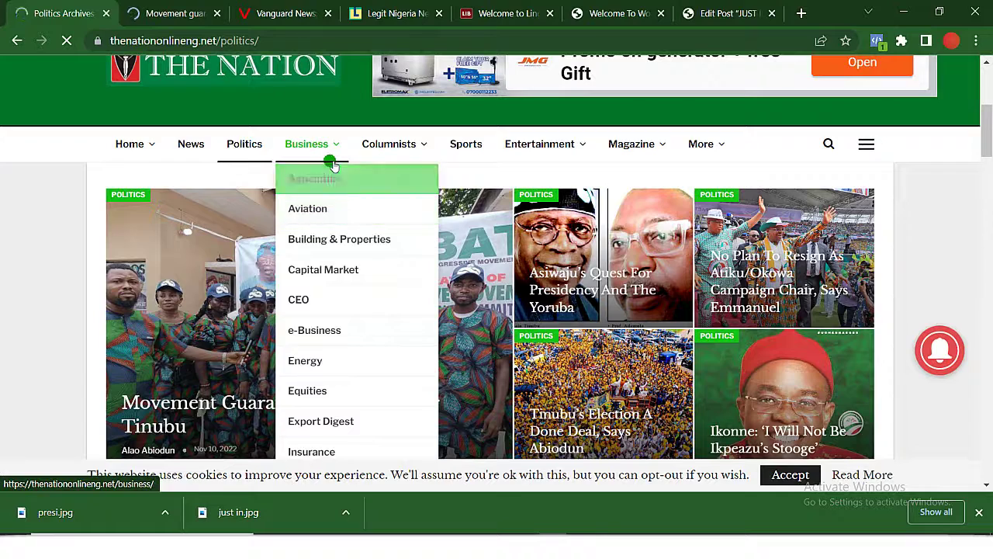
pyautogui.scroll(-3, 324, 370)
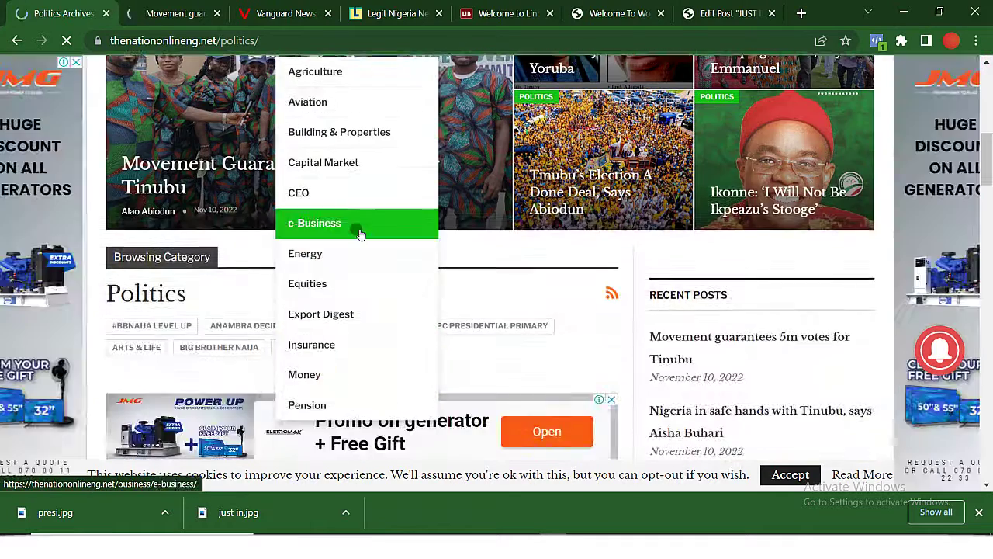
pyautogui.click(359, 232)
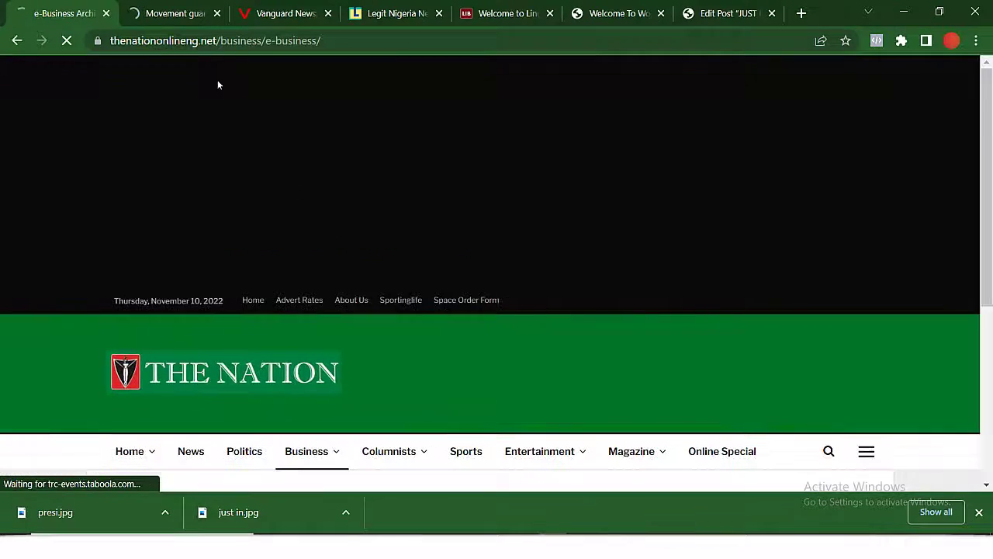
pyautogui.click(21, 39)
pyautogui.click(163, 11)
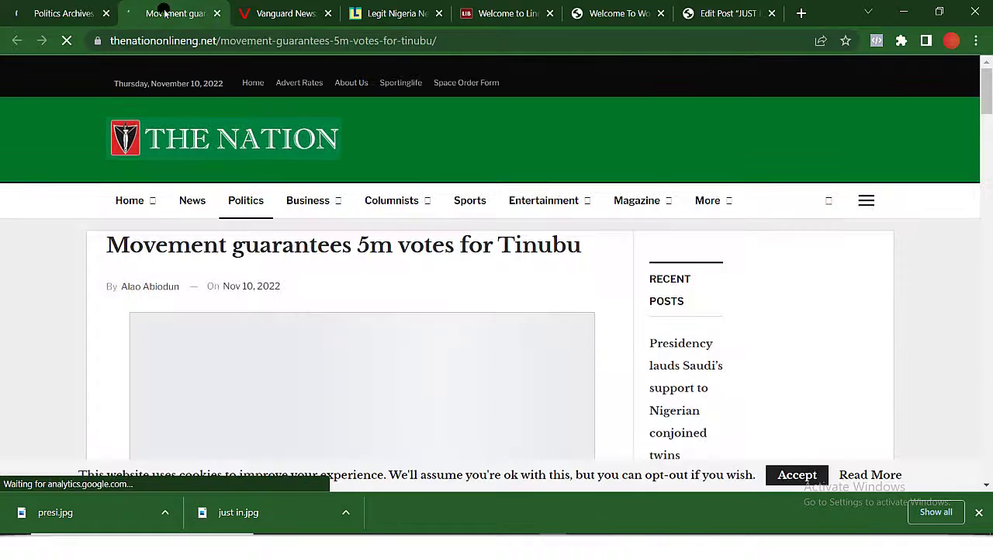
pyautogui.scroll(-4, 332, 368)
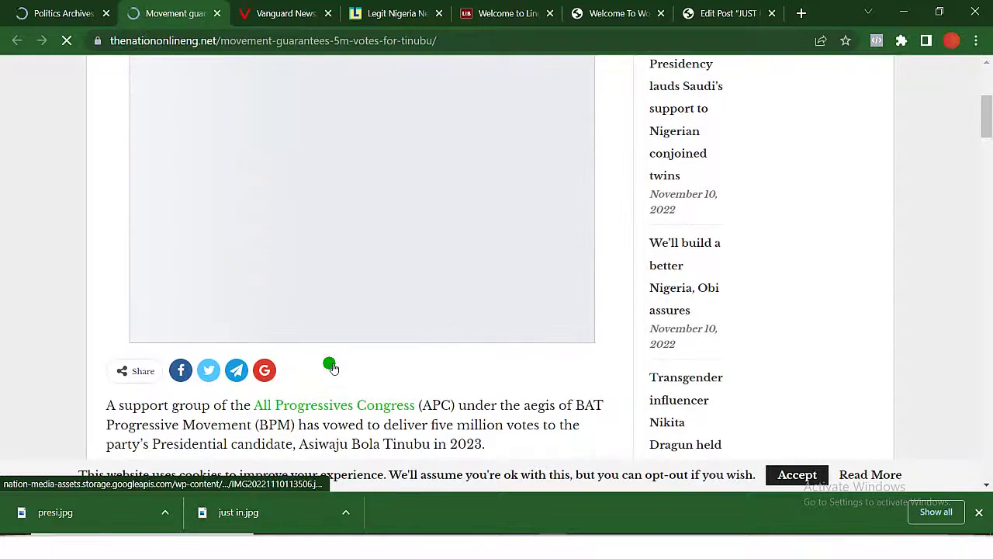
pyautogui.scroll(2, 332, 368)
pyautogui.scroll(-1, 334, 368)
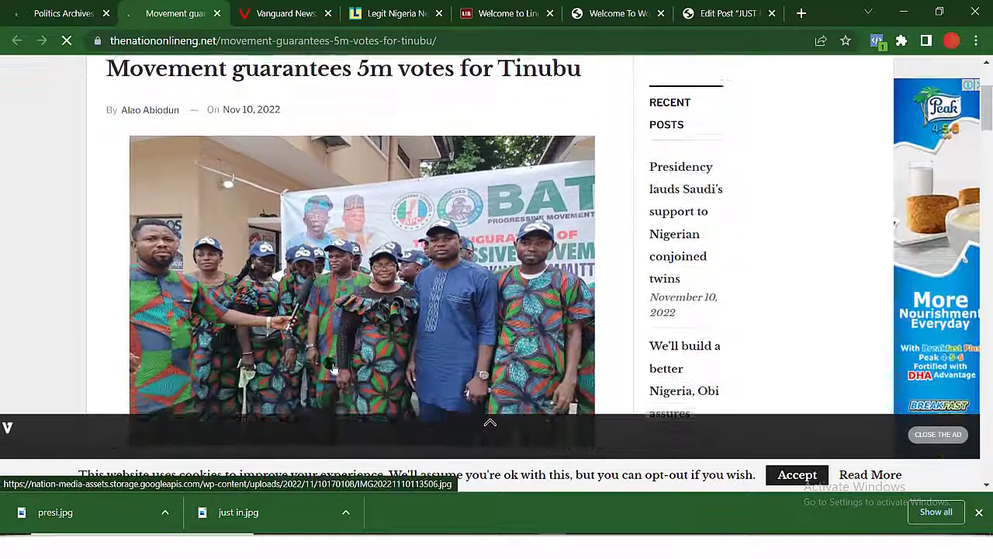
# Save the BAT Progressive Movement photo as 'politics.jpg' and scroll through the article.
pyautogui.rightClick(348, 285)
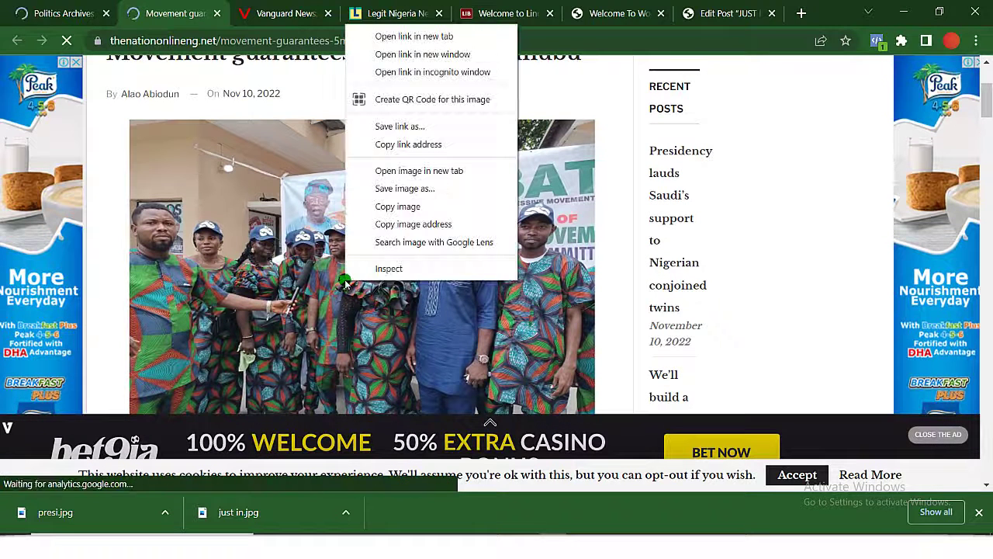
pyautogui.click(451, 190)
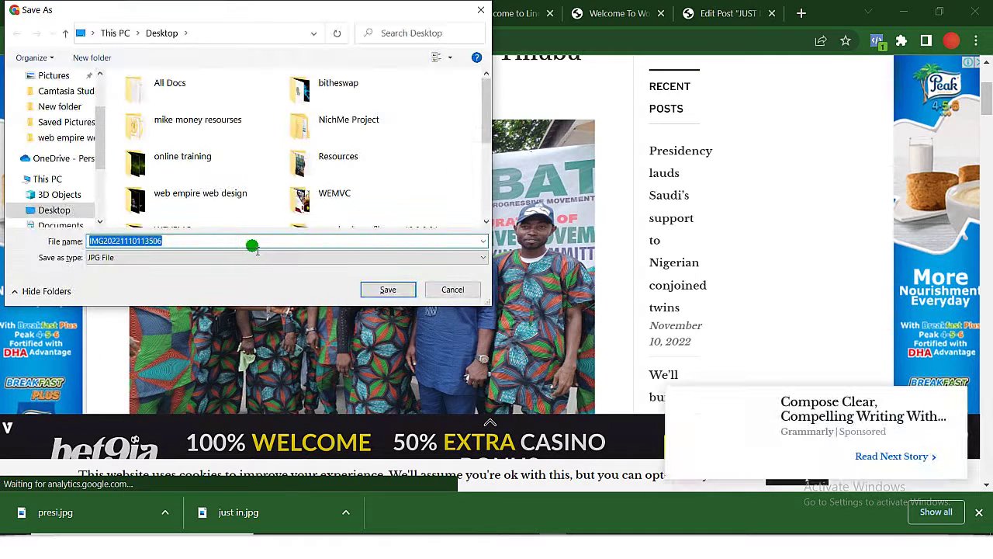
pyautogui.write('politics')
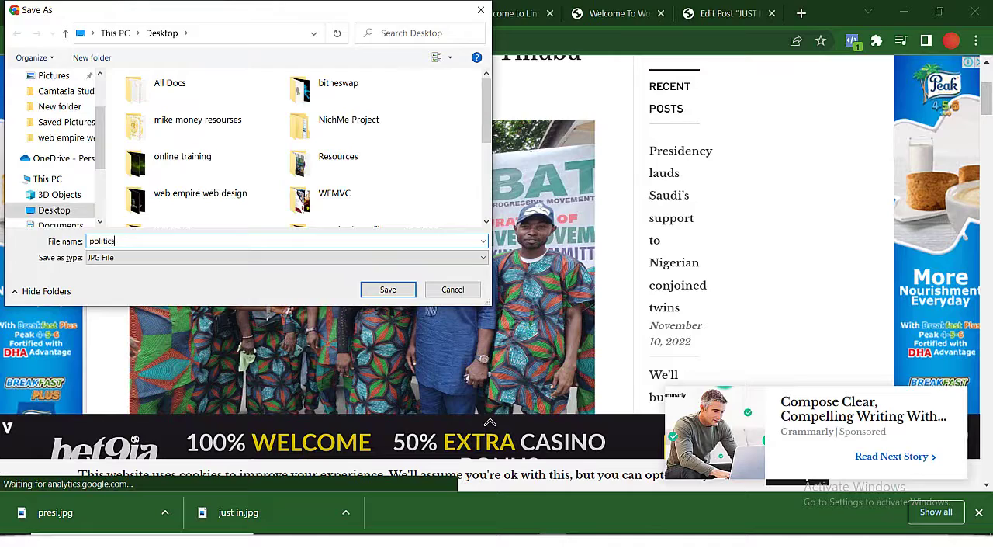
pyautogui.press('Return')
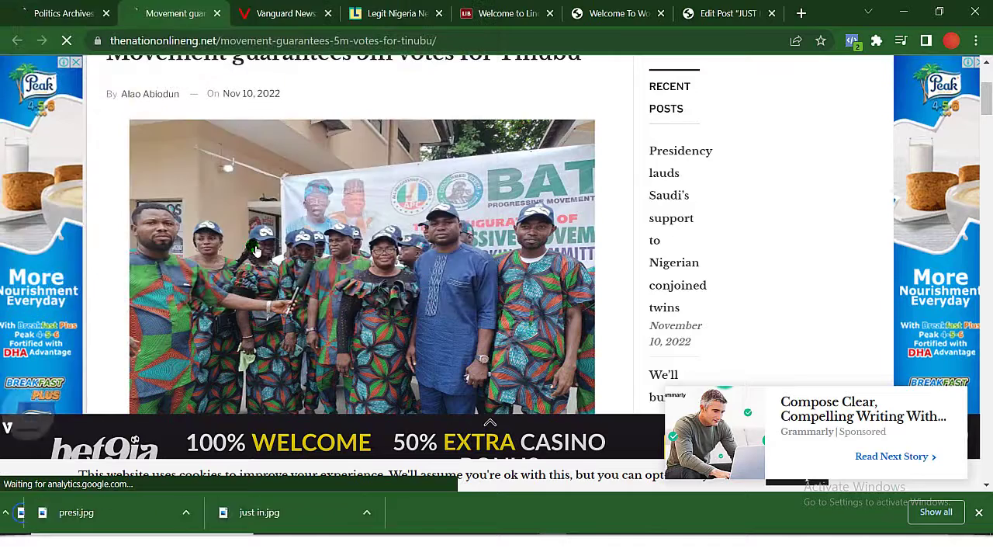
pyautogui.scroll(-3, 252, 246)
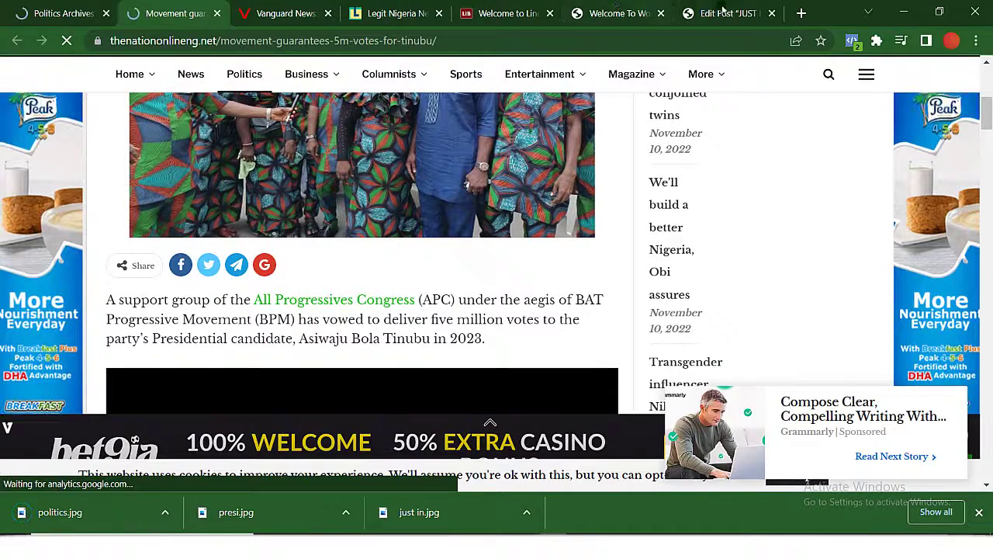
pyautogui.scroll(-10, 190, 273)
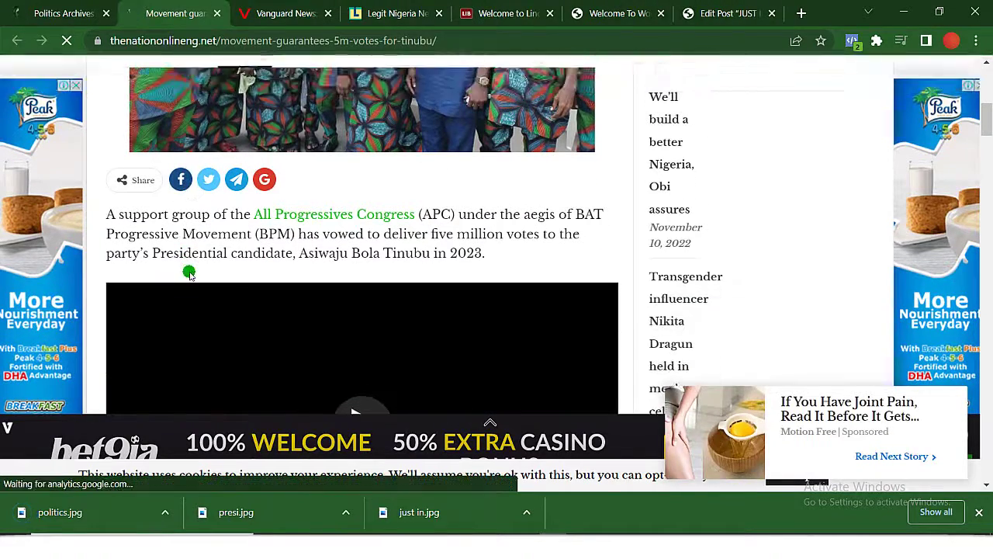
pyautogui.scroll(-3, 189, 273)
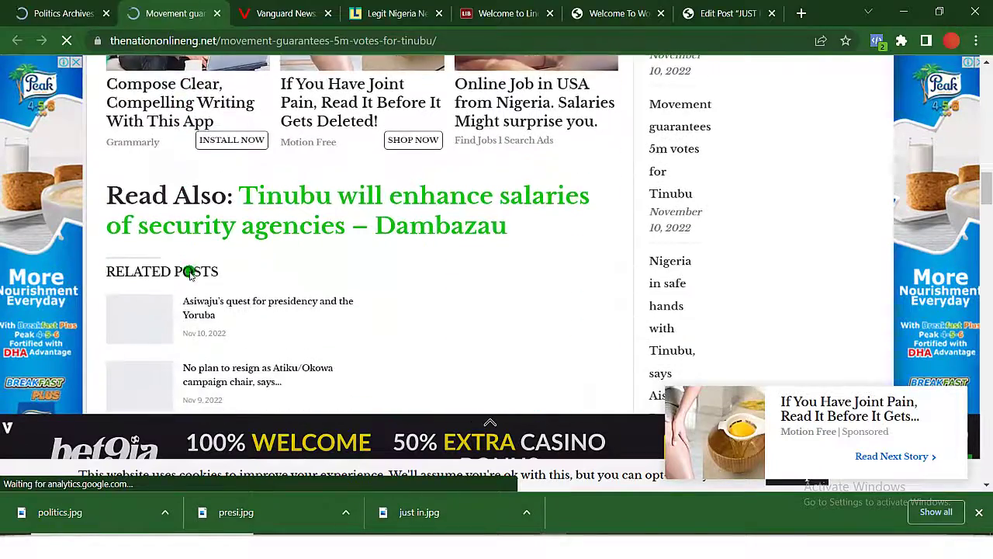
pyautogui.scroll(5, 189, 271)
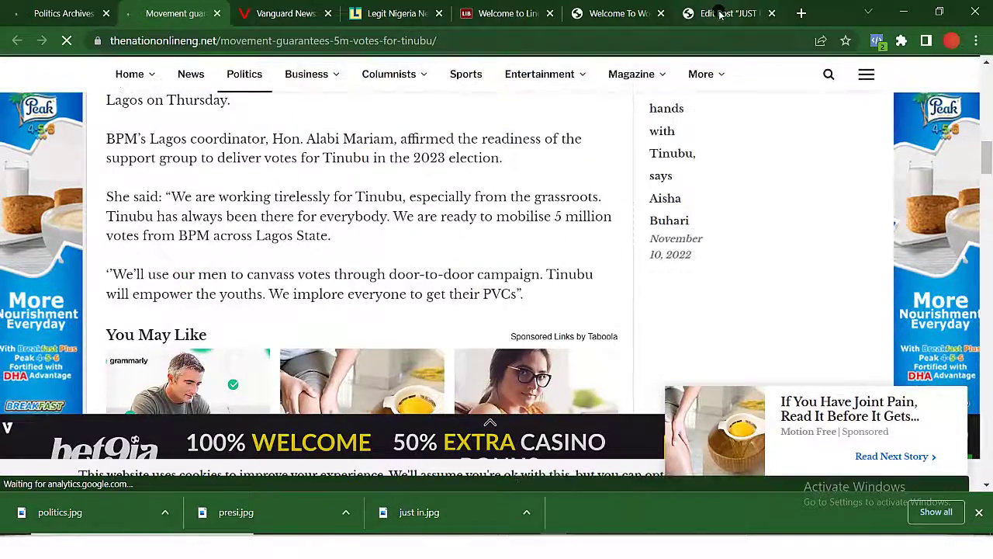
# Start a new post titled 'Movement guarantees 5m votes for Tinubu' using the article's headline.
pyautogui.click(721, 14)
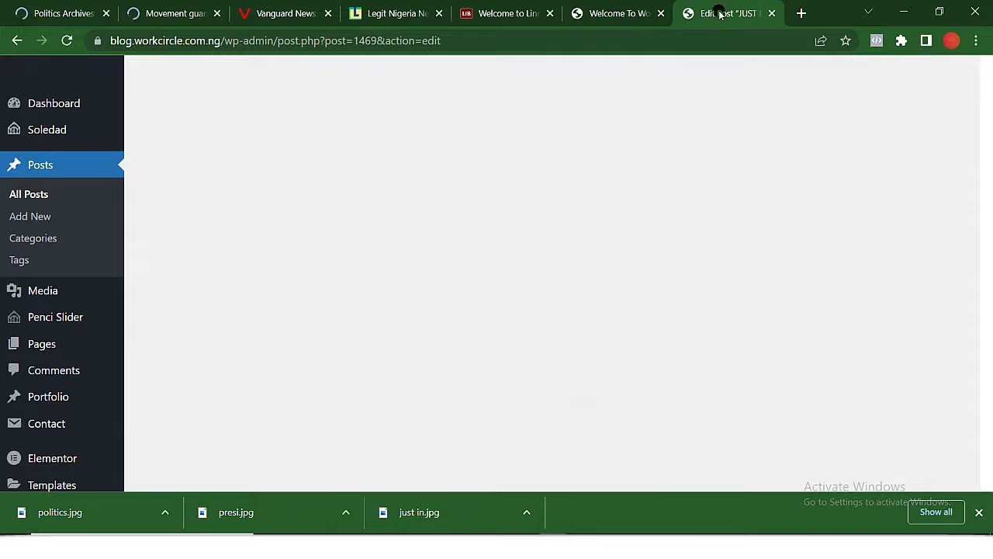
pyautogui.click(21, 221)
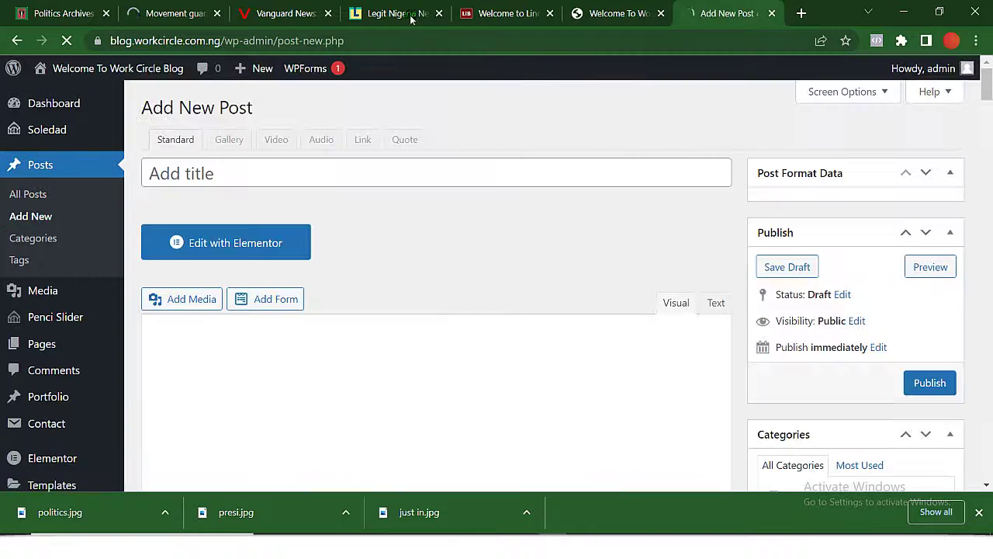
pyautogui.click(162, 13)
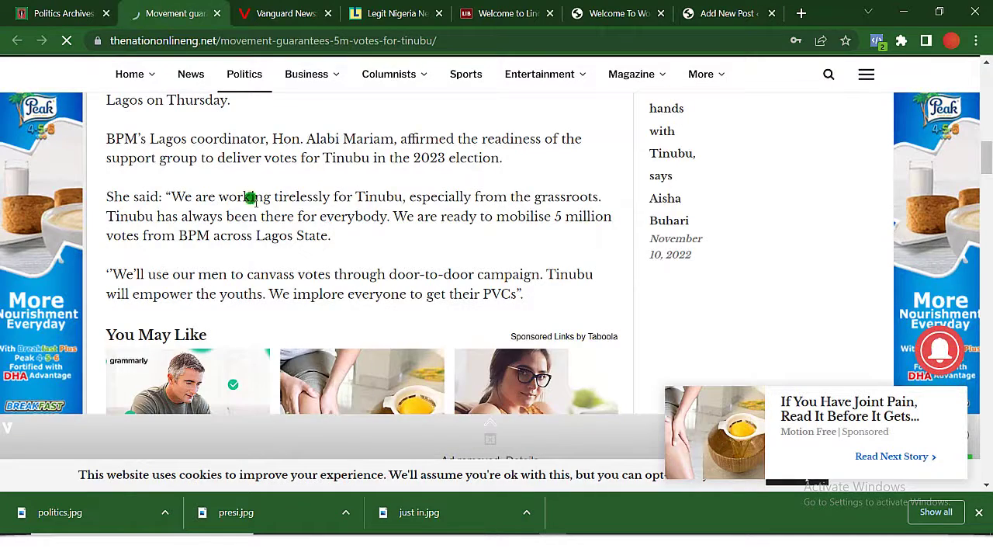
pyautogui.scroll(10, 273, 233)
pyautogui.scroll(5, 273, 232)
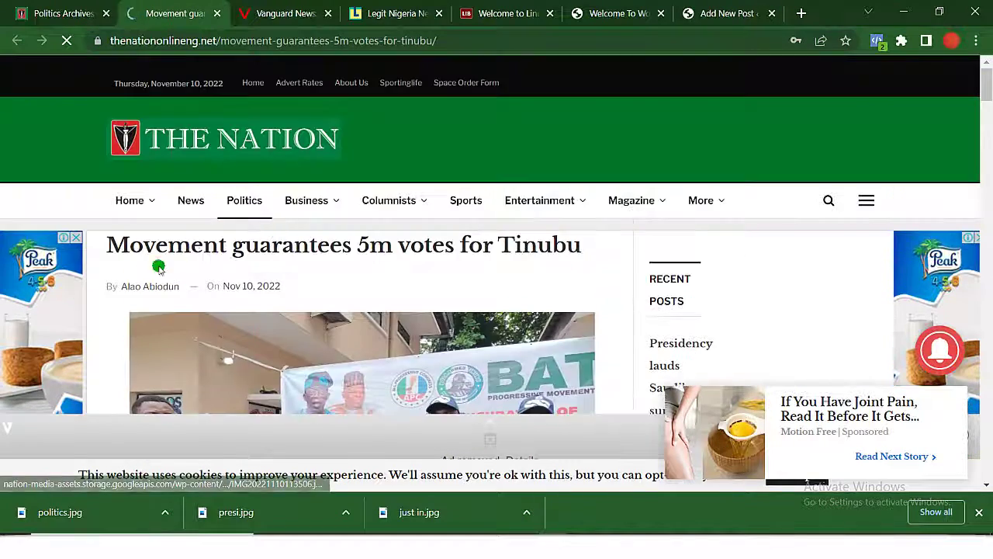
pyautogui.tripleClick(273, 254)
pyautogui.hotkey('ctrl', 'c')
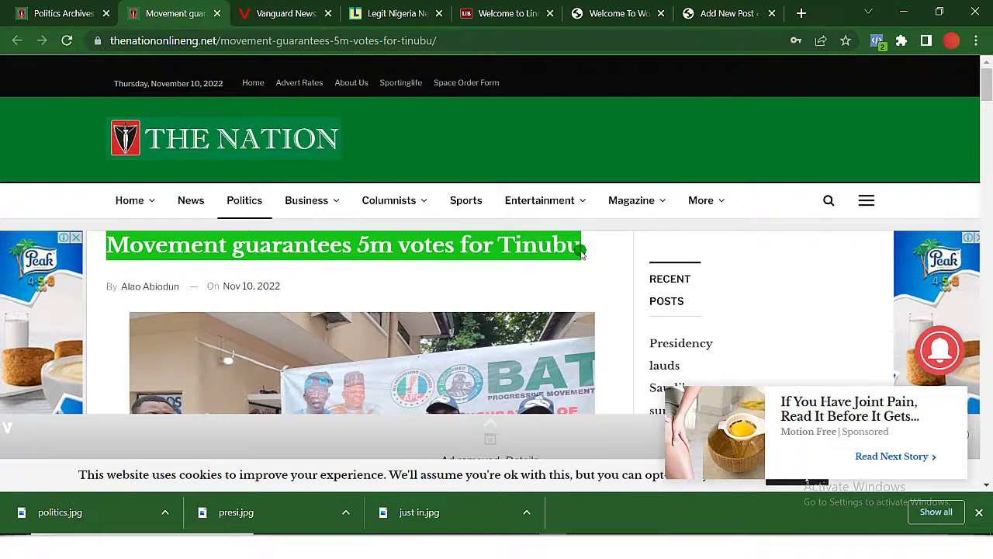
pyautogui.click(714, 14)
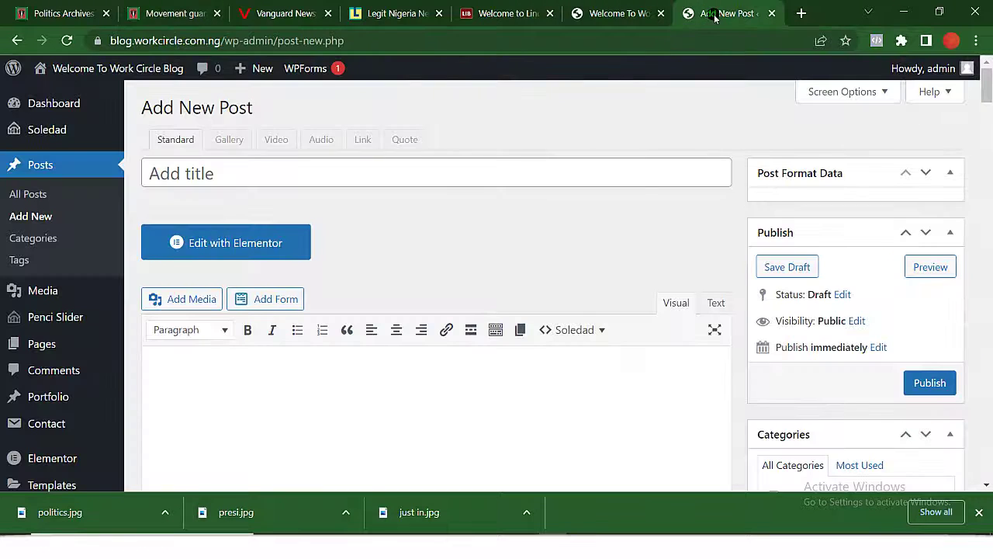
pyautogui.click(553, 176)
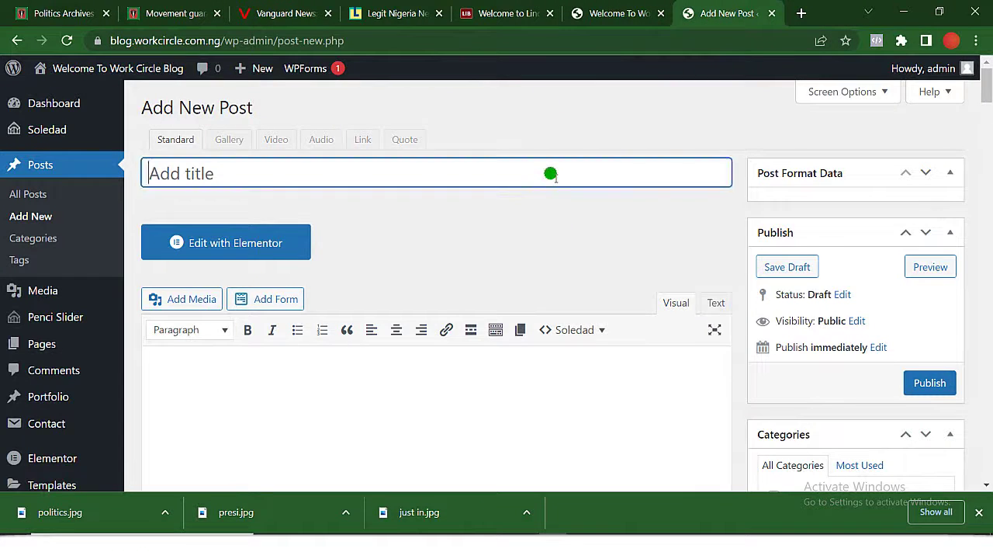
pyautogui.hotkey('ctrl', 'v')
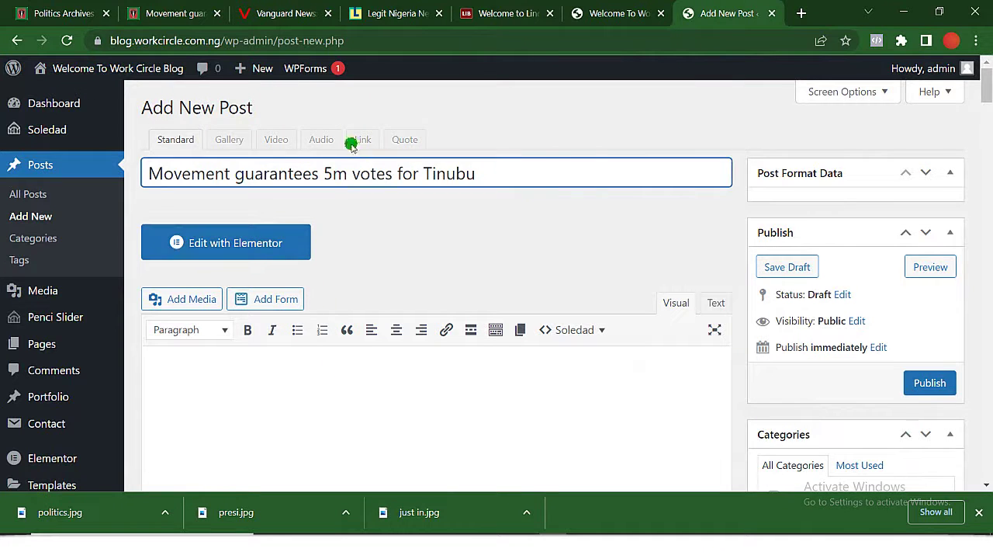
# Copy the Tinubu article's first paragraph for the new post's body.
pyautogui.click(161, 13)
pyautogui.scroll(-7, 228, 277)
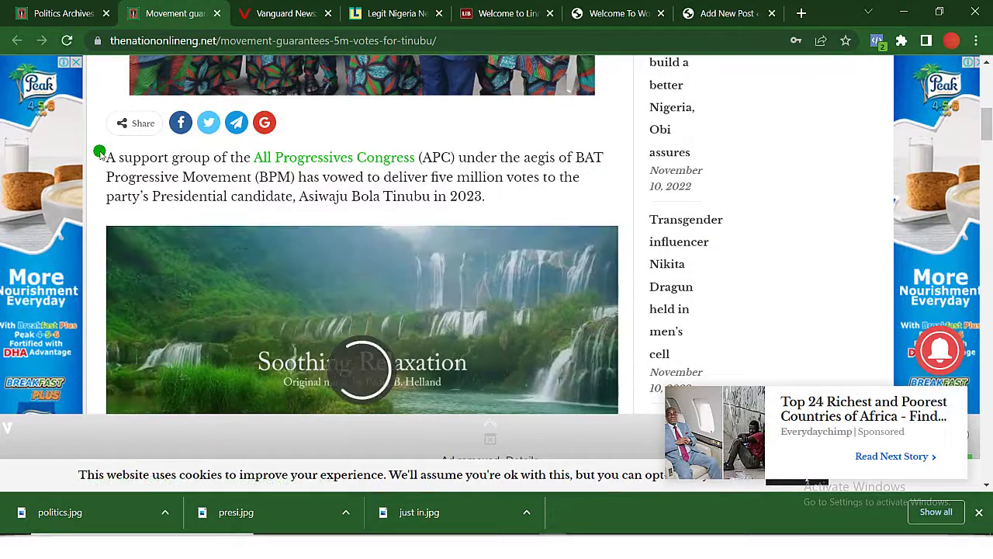
pyautogui.moveTo(99, 153); pyautogui.dragTo(549, 198)
pyautogui.hotkey('ctrl', 'c')
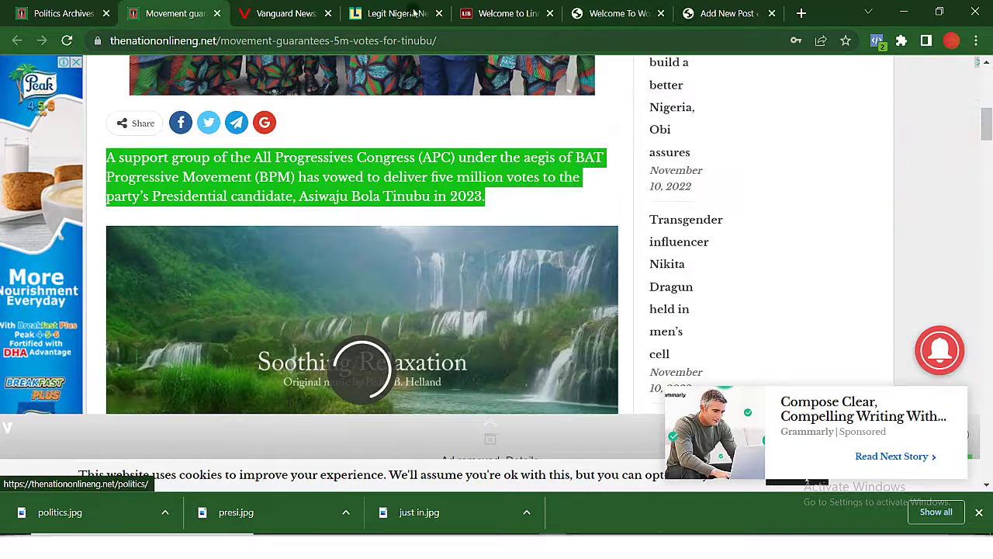
pyautogui.moveTo(596, 17)
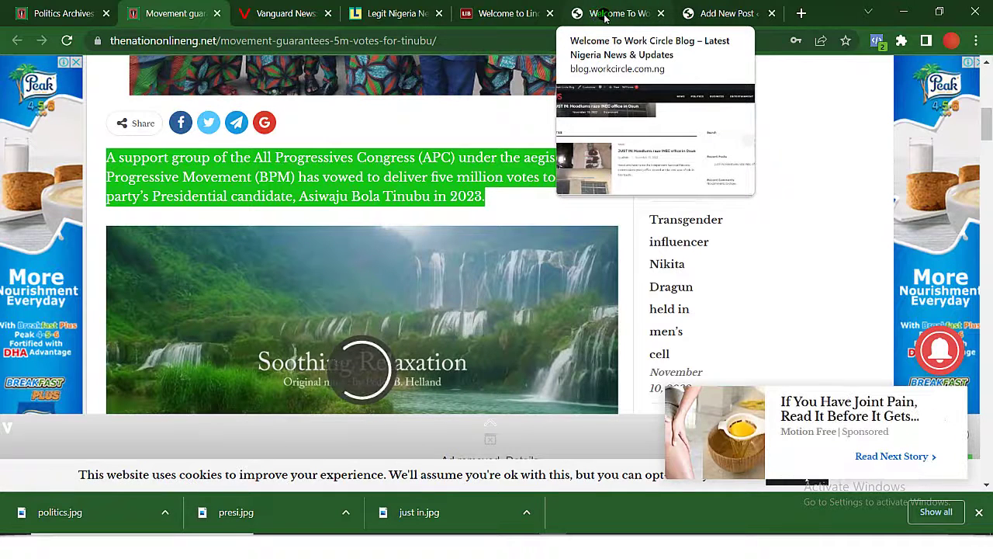
pyautogui.click(722, 13)
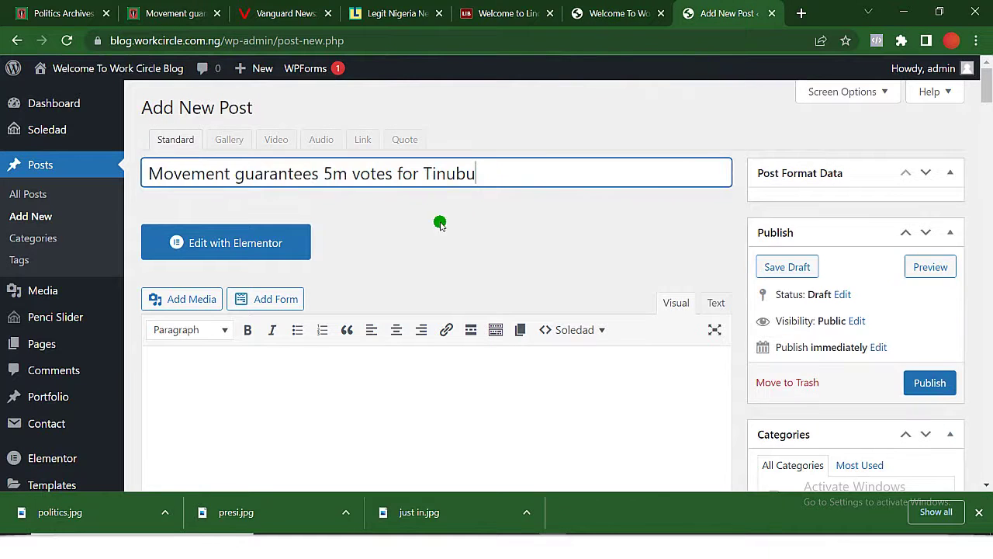
# Paste the first copied paragraph into the Tinubu post body.
pyautogui.click(363, 405)
pyautogui.hotkey('ctrl', 'v')
pyautogui.scroll(-1, 363, 405)
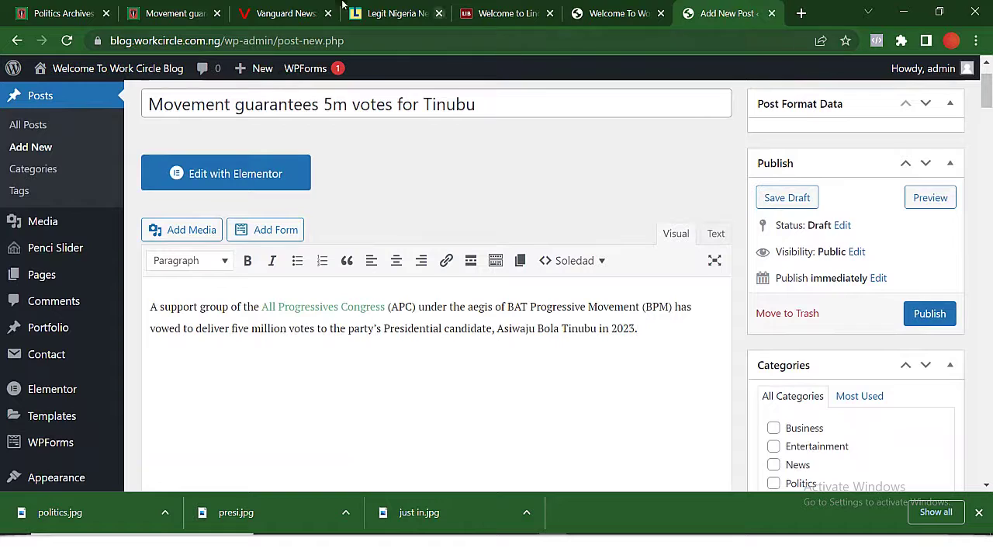
# Copy the remaining article paragraphs and paste them, giving five paragraphs of 123 words.
pyautogui.click(147, 15)
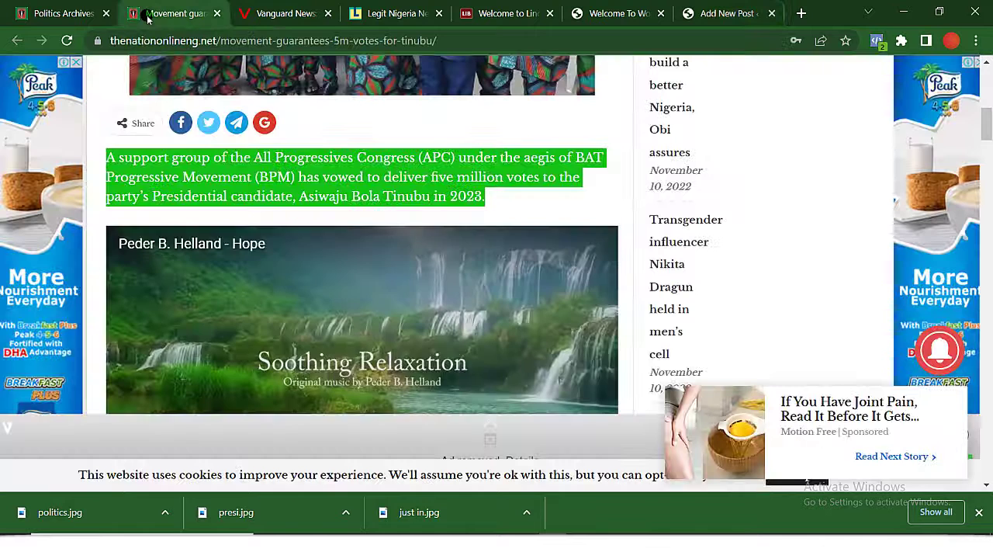
pyautogui.scroll(-4, 344, 217)
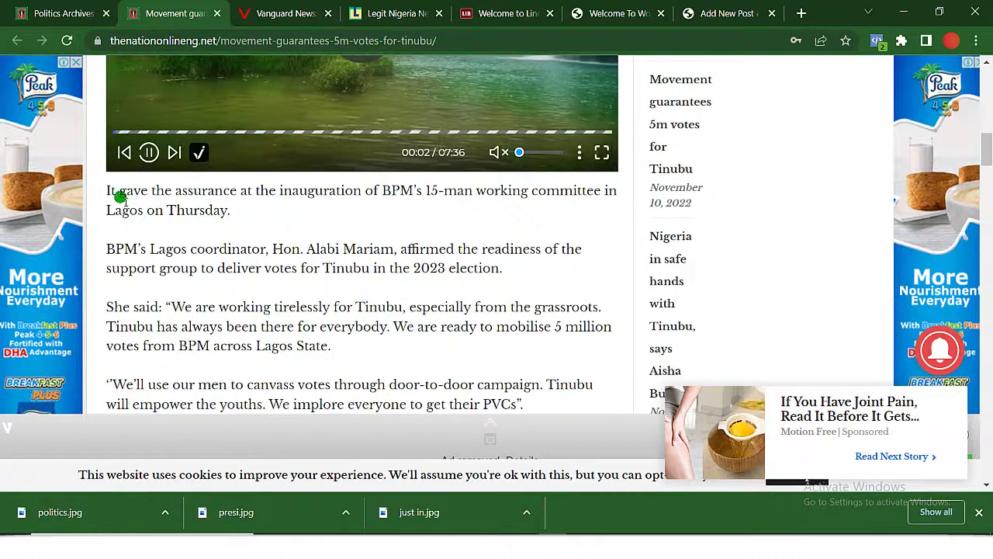
pyautogui.scroll(-2, 166, 237)
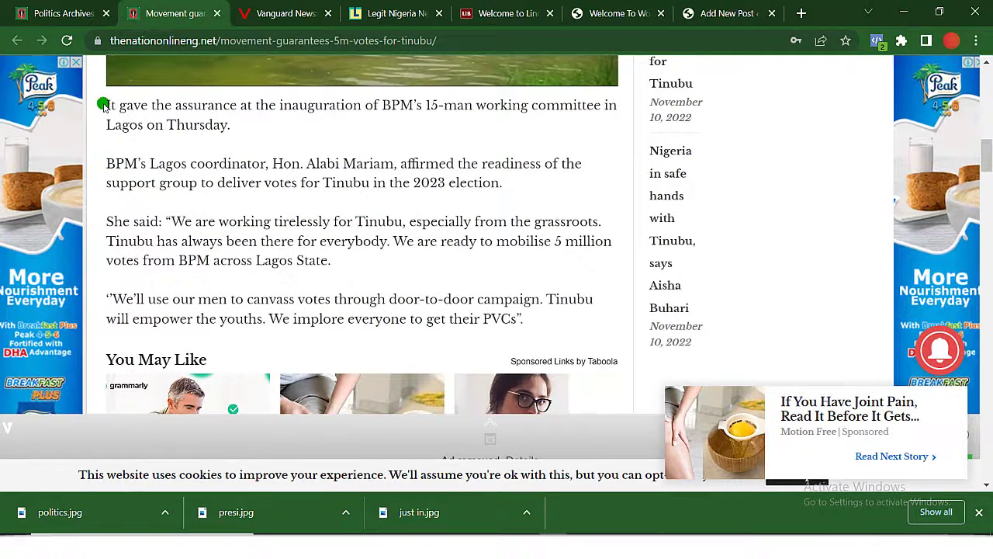
pyautogui.moveTo(104, 106); pyautogui.dragTo(522, 324)
pyautogui.hotkey('ctrl', 'c')
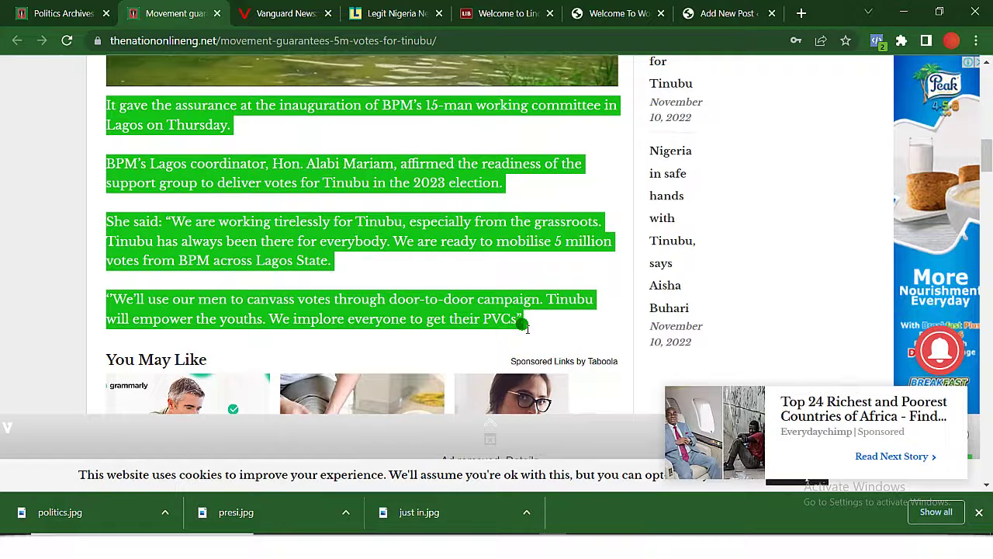
pyautogui.click(741, 13)
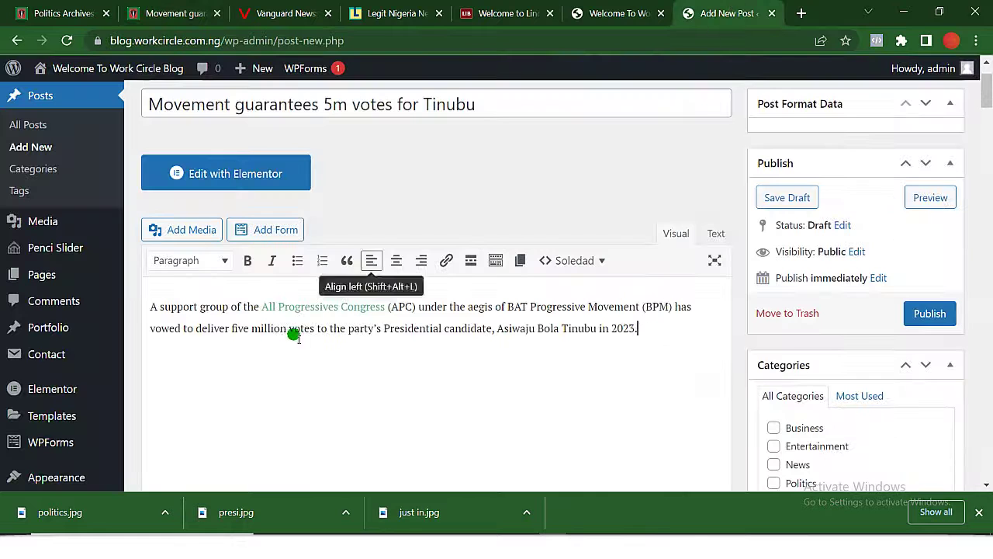
pyautogui.hotkey('ctrl', 'v')
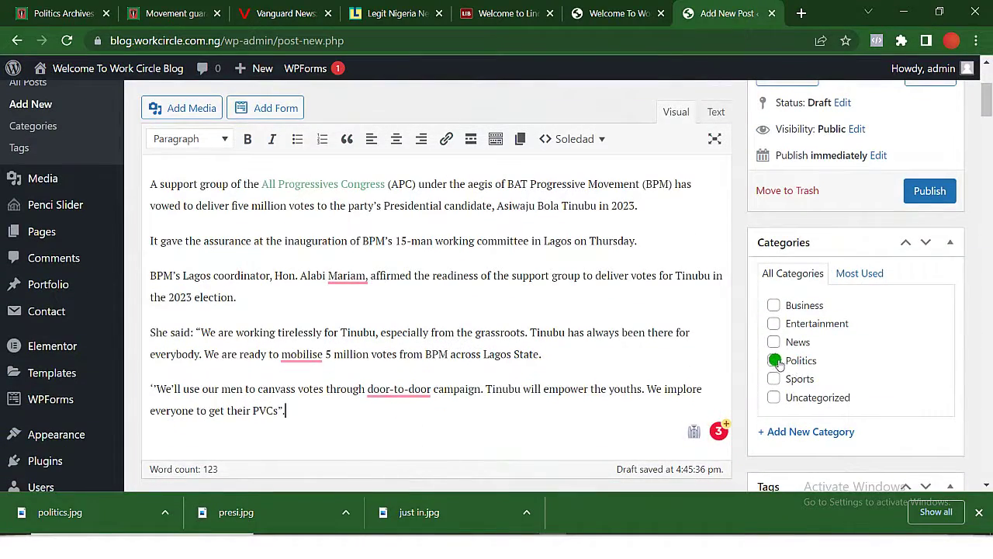
# Tick the Politics category and upload politics.jpg from the desktop into the Media Library.
pyautogui.click(773, 361)
pyautogui.scroll(-3, 776, 361)
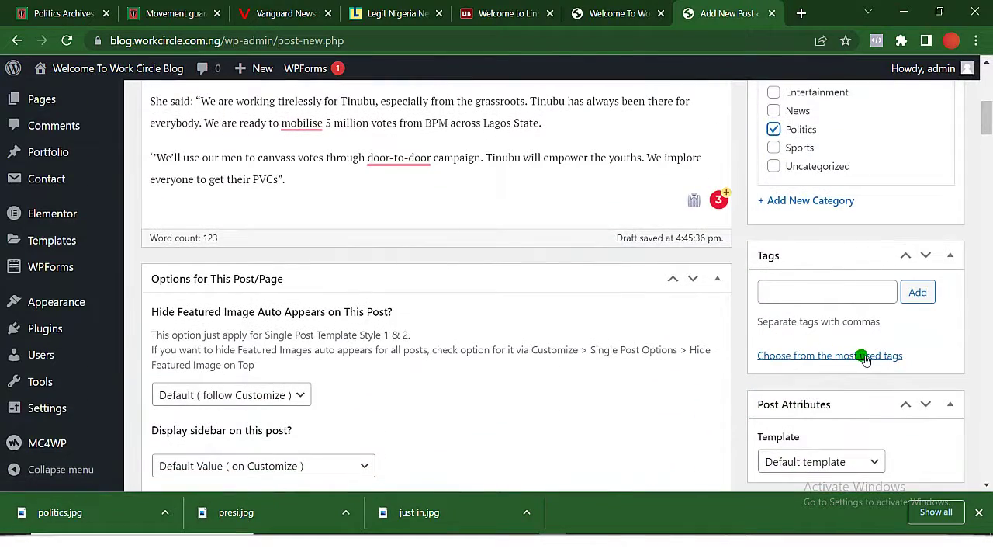
pyautogui.scroll(-2, 865, 359)
pyautogui.click(791, 352)
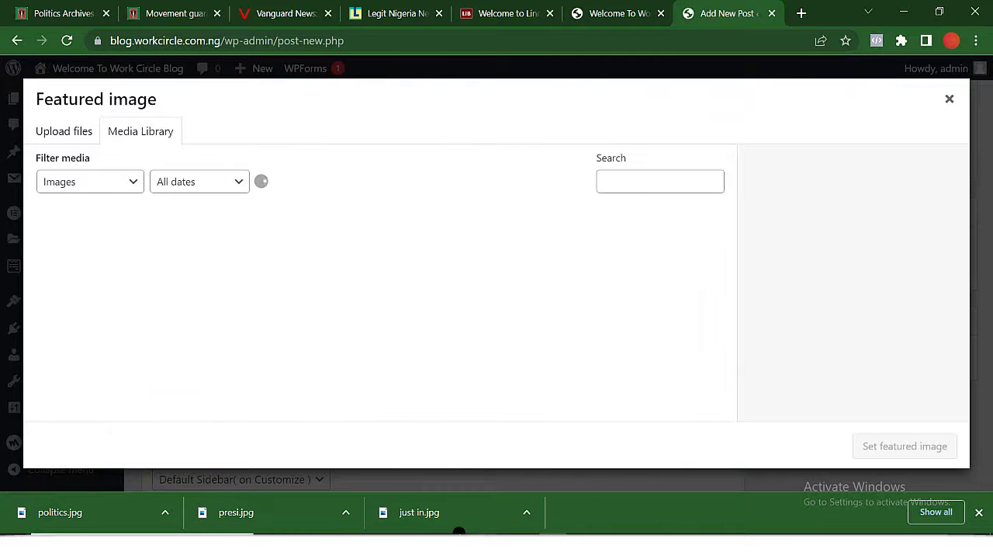
pyautogui.click(907, 12)
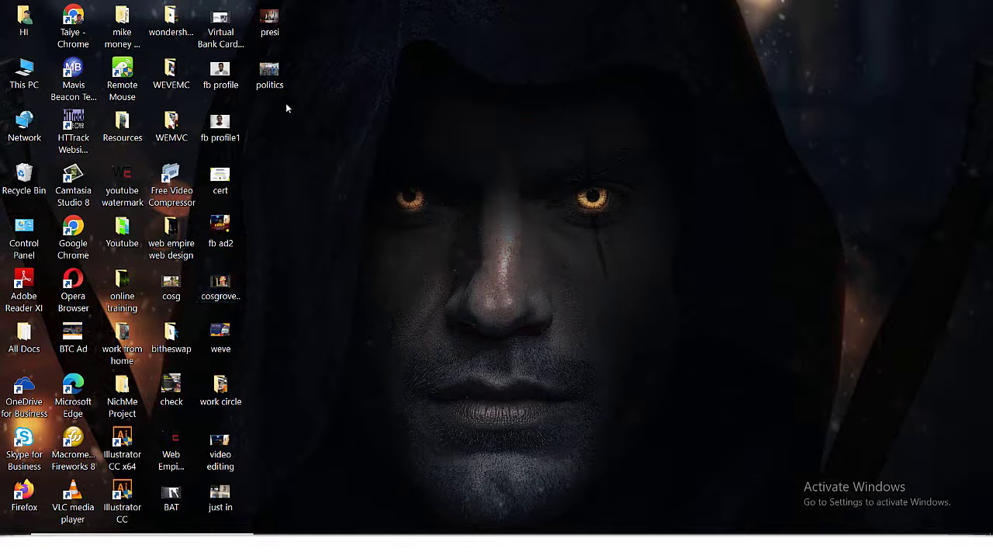
pyautogui.moveTo(435, 167); pyautogui.dragTo(364, 265)
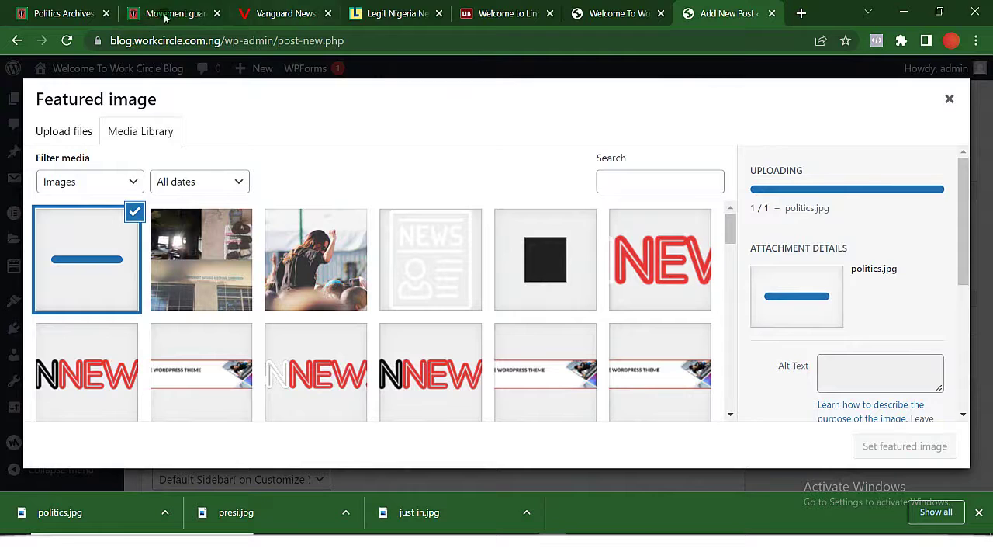
# Open The Nation's Entertainment article on the transgender influencer, then set politics.jpg as featured image.
pyautogui.click(76, 14)
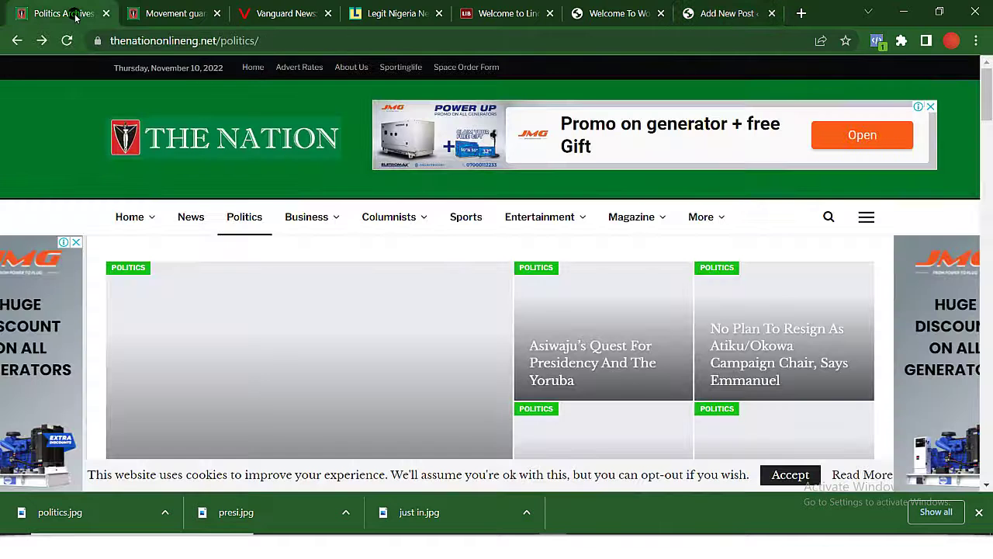
pyautogui.moveTo(307, 223)
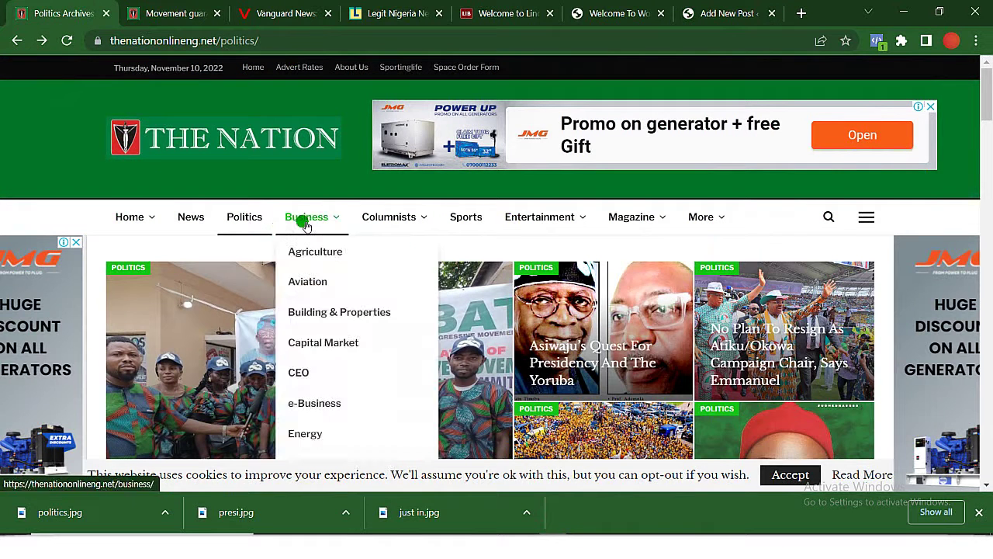
pyautogui.moveTo(548, 235)
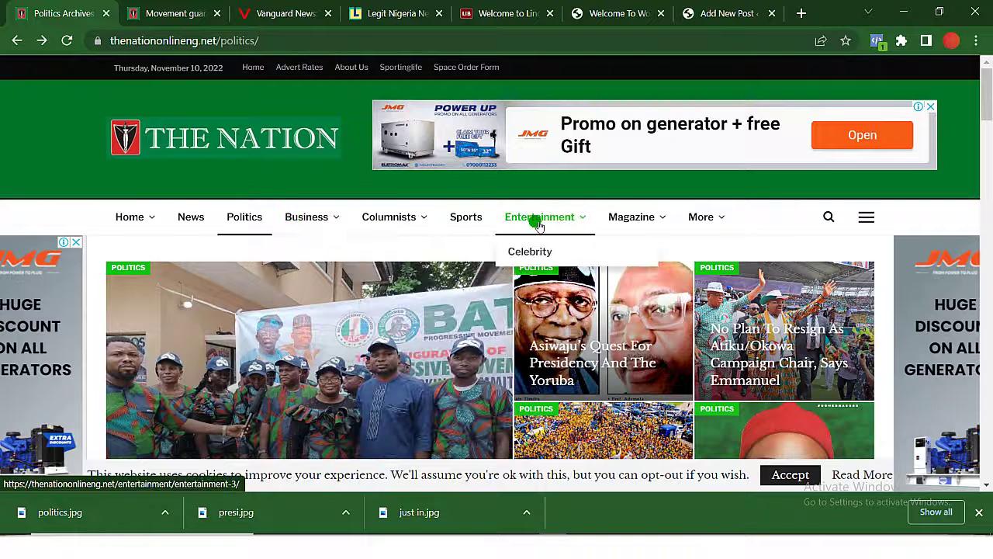
pyautogui.click(538, 219)
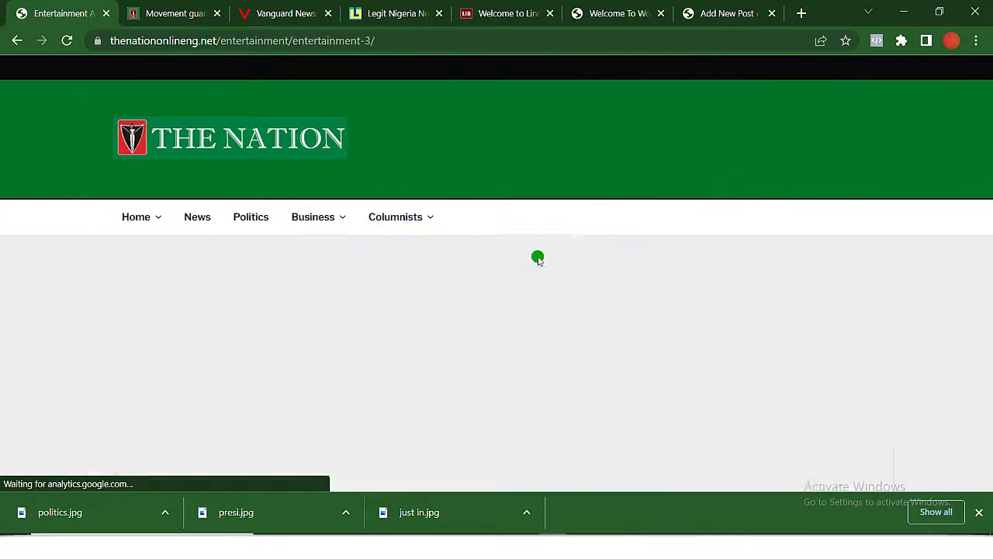
pyautogui.scroll(-4, 538, 260)
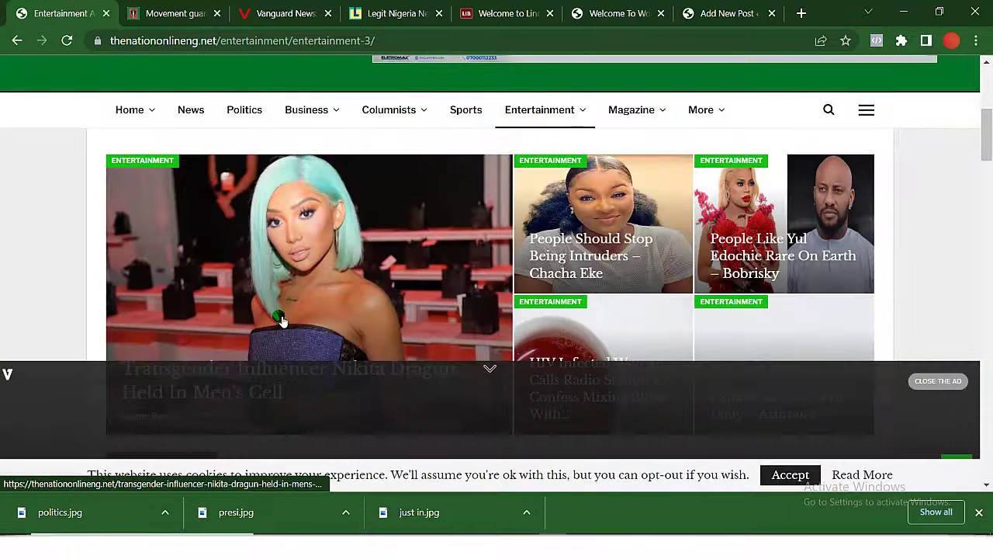
pyautogui.click(284, 262)
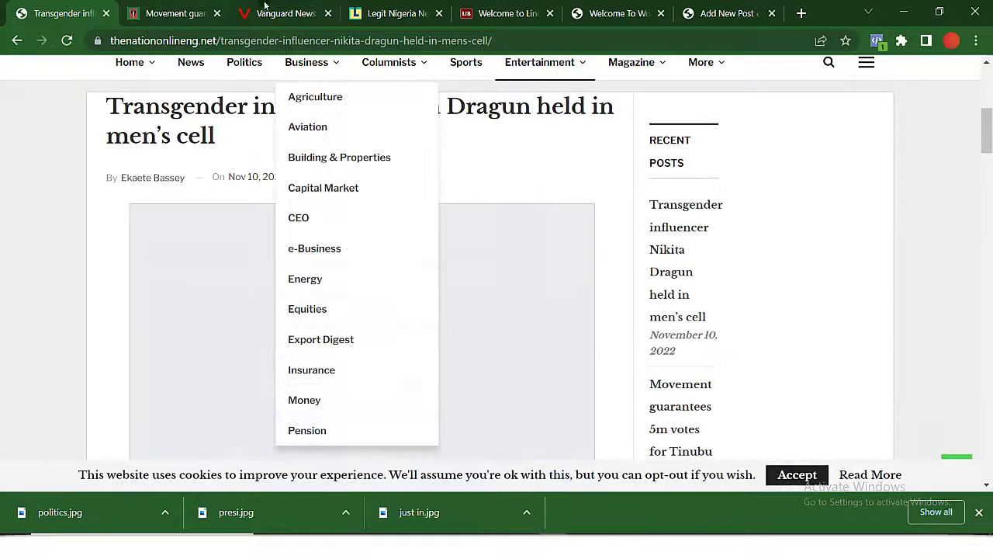
pyautogui.click(699, 13)
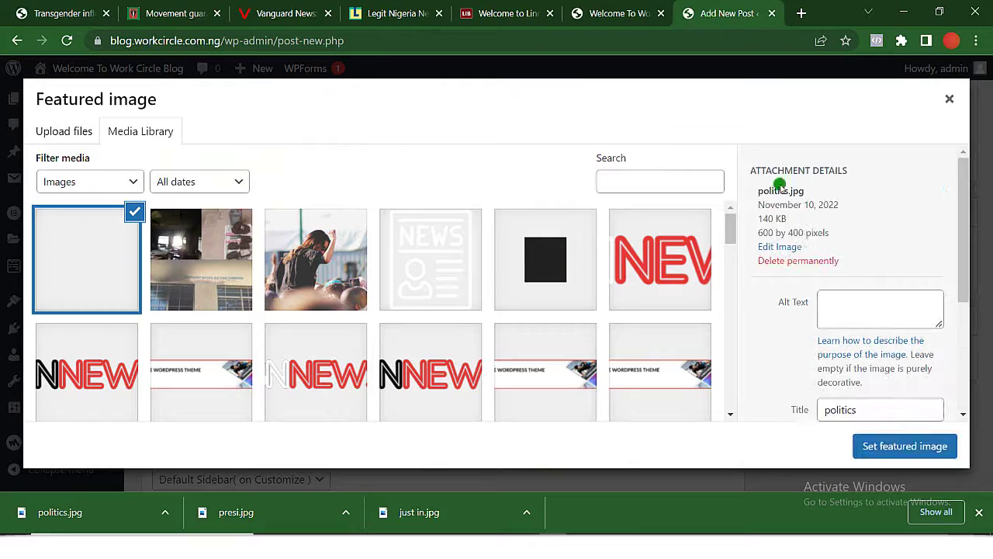
pyautogui.click(921, 448)
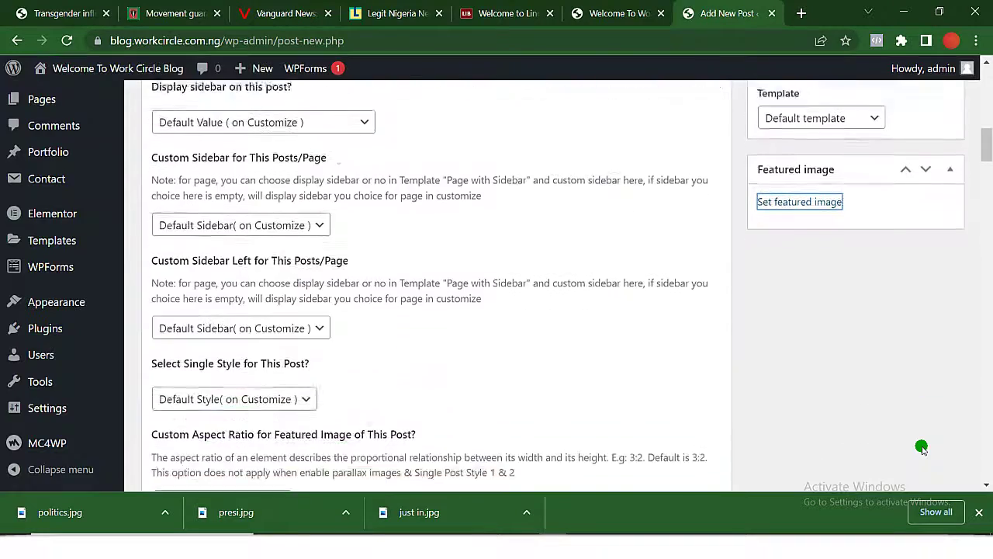
# Publish the Tinubu 'Movement guarantees 5m votes' post and bring up the Nikita Dragun article.
pyautogui.scroll(10, 922, 447)
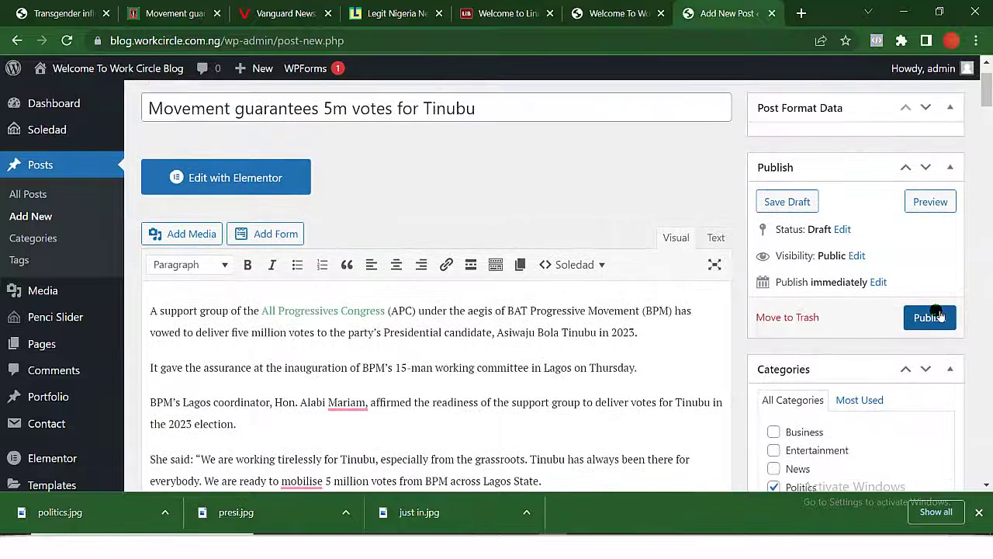
pyautogui.click(936, 313)
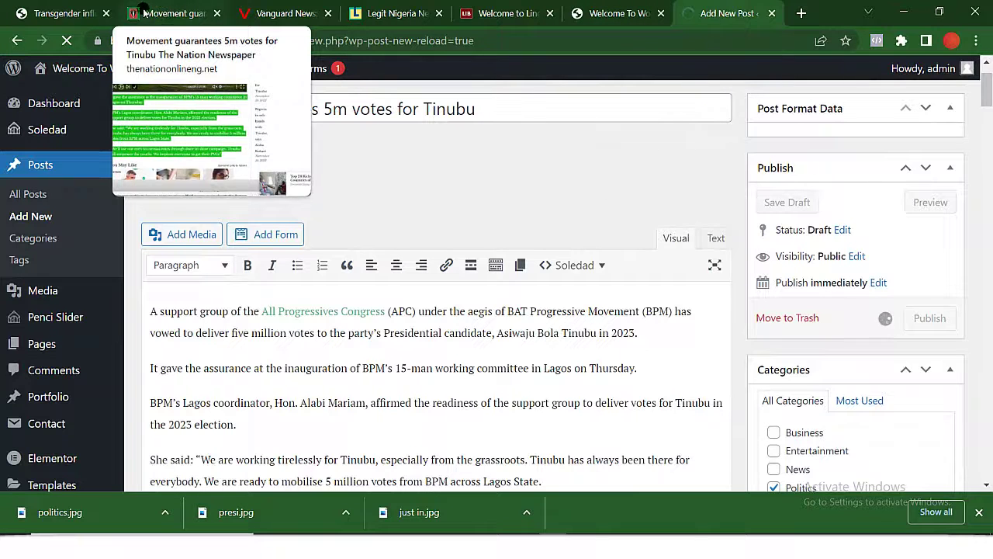
pyautogui.click(71, 14)
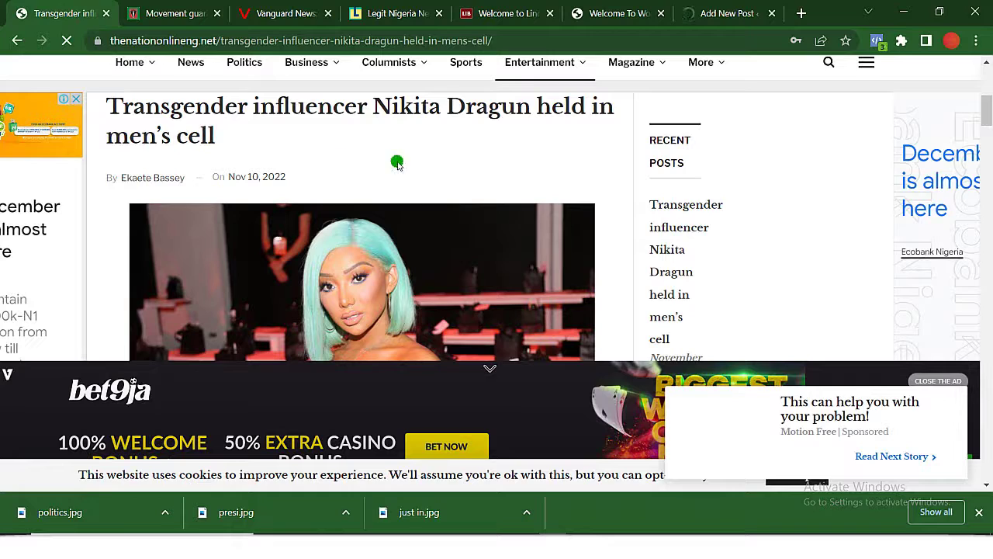
# Save the article photo as entertain.jpg and select the Nikita Dragun headline.
pyautogui.scroll(-3, 423, 237)
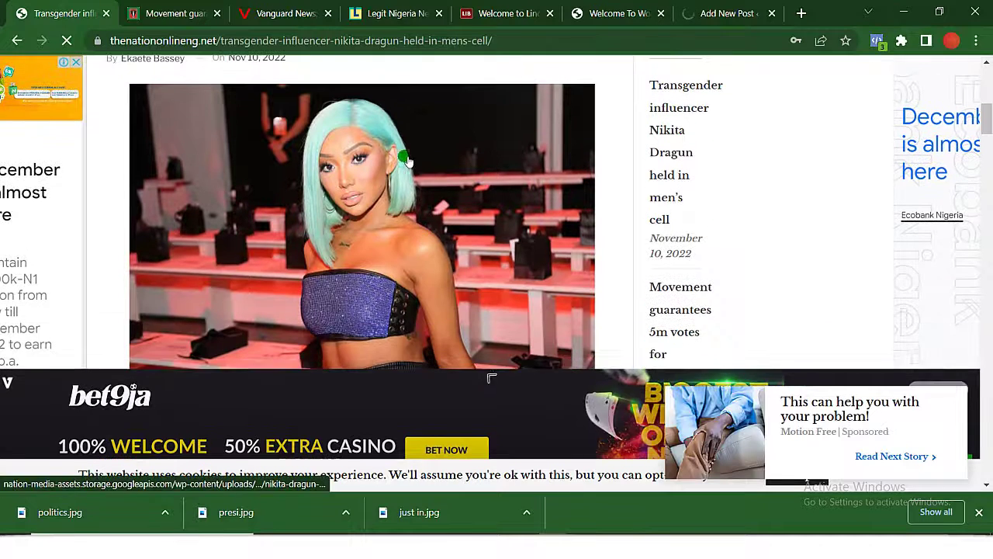
pyautogui.scroll(-3, 406, 217)
pyautogui.scroll(2, 406, 217)
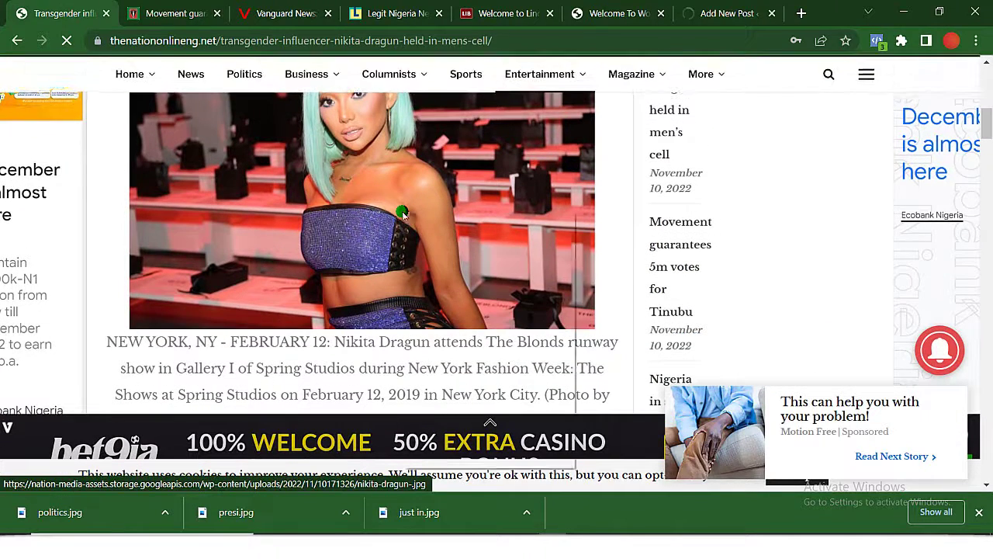
pyautogui.rightClick(402, 212)
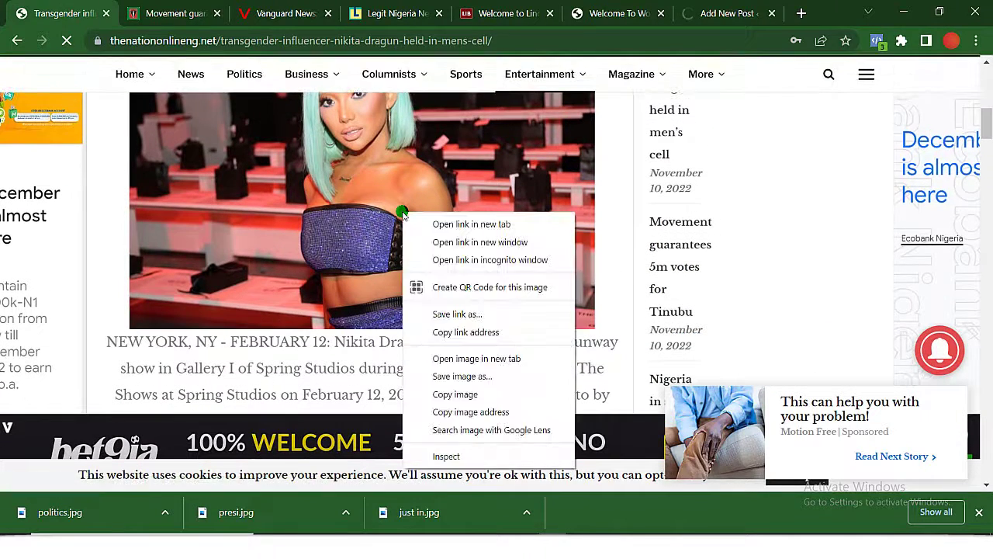
pyautogui.click(474, 377)
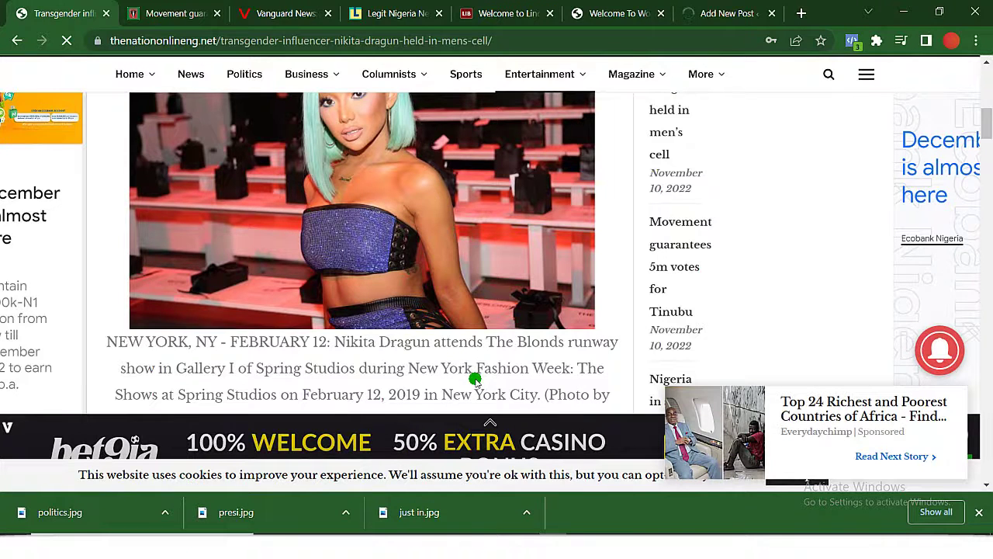
pyautogui.write('entertain')
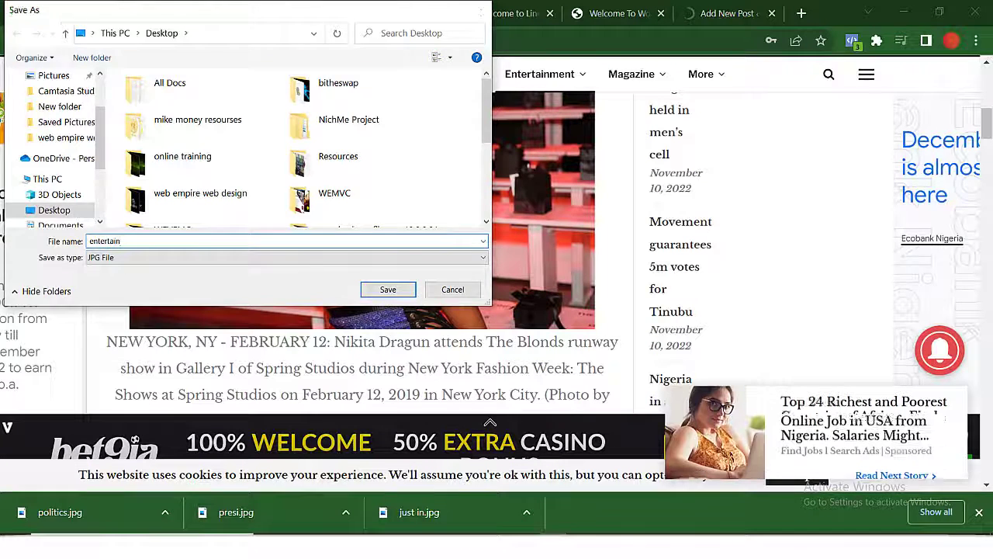
pyautogui.press('Return')
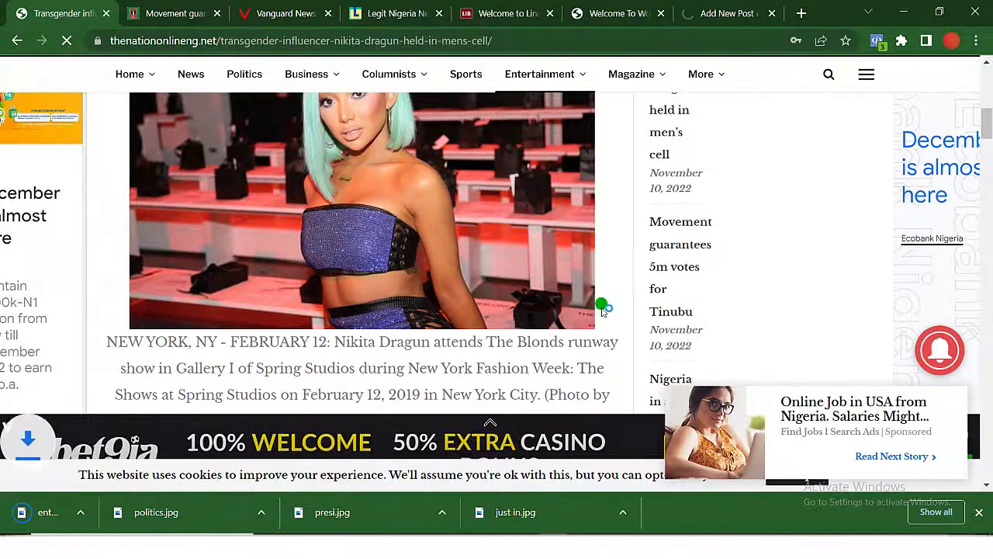
pyautogui.scroll(4, 440, 213)
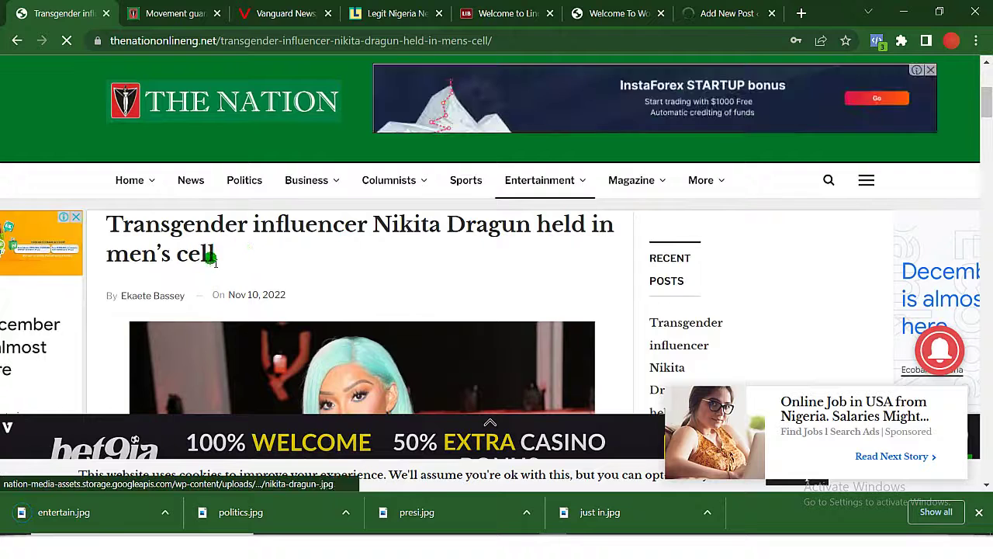
pyautogui.moveTo(222, 260); pyautogui.dragTo(90, 222)
pyautogui.hotkey('ctrl', 'c')
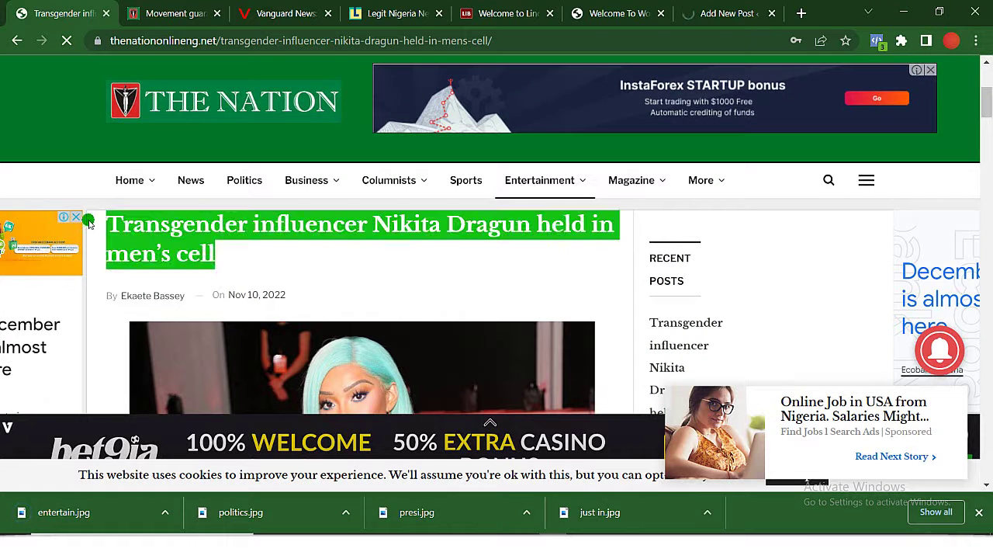
# Start a new post titled 'Transgender influencer Nikita Dragun held in men's cell'.
pyautogui.click(699, 11)
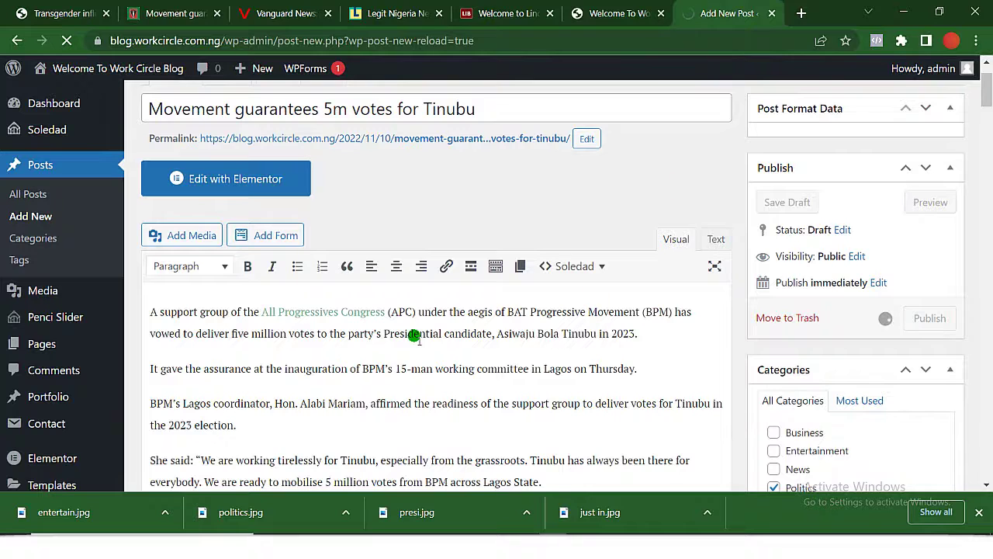
pyautogui.scroll(-2, 413, 335)
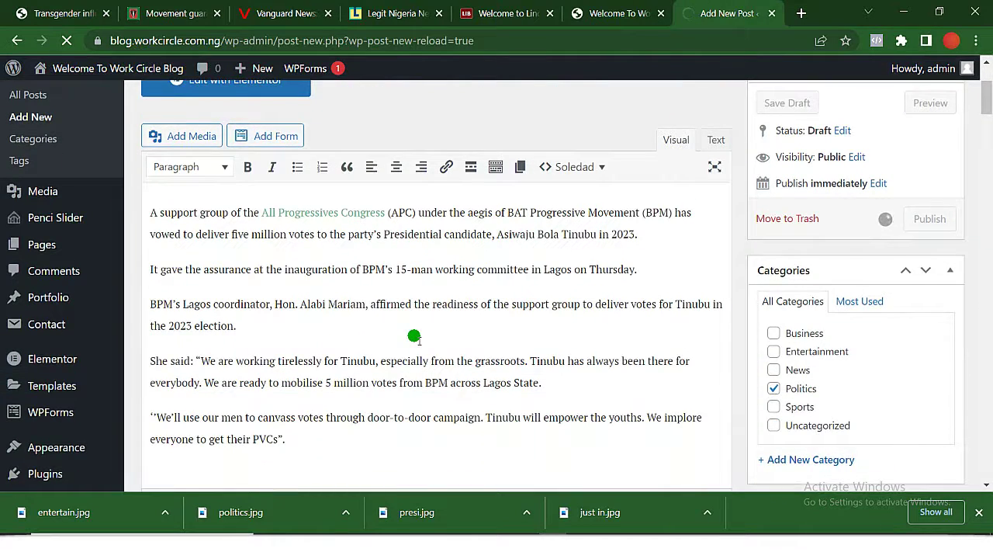
pyautogui.scroll(3, 413, 335)
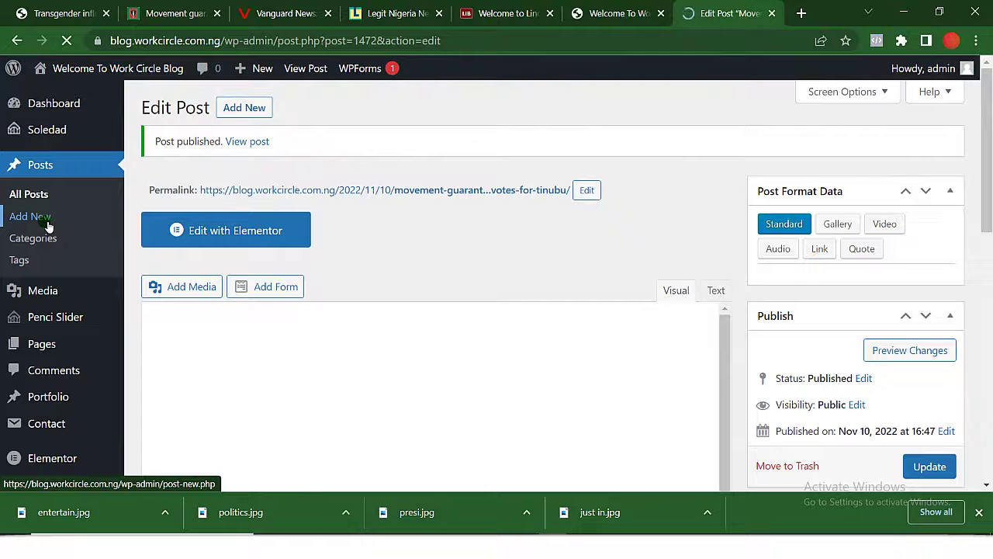
pyautogui.click(252, 107)
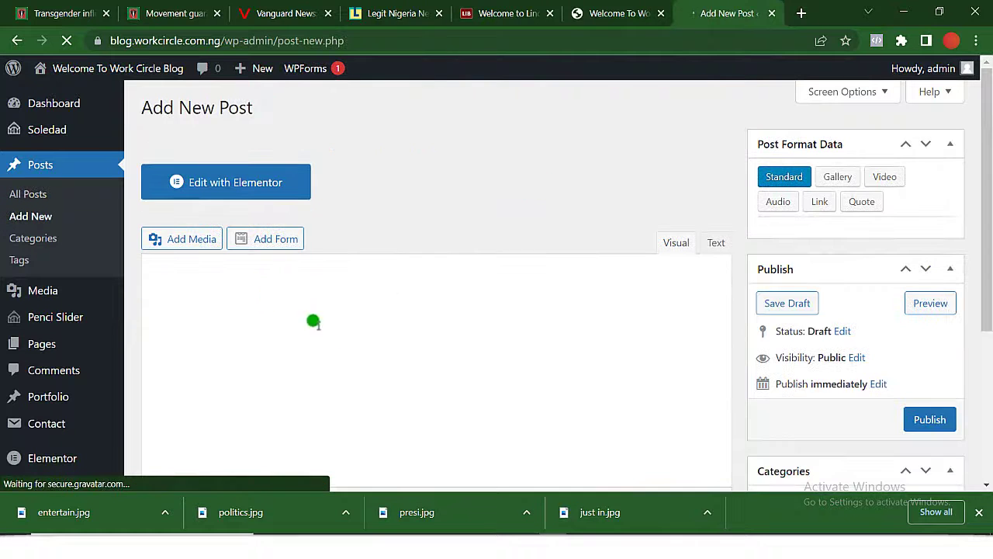
pyautogui.click(612, 13)
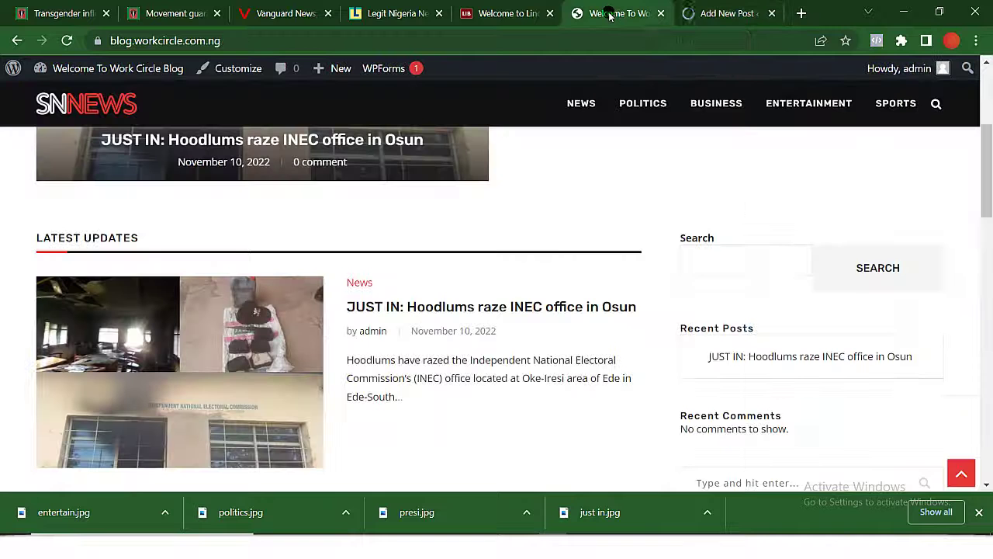
pyautogui.click(712, 13)
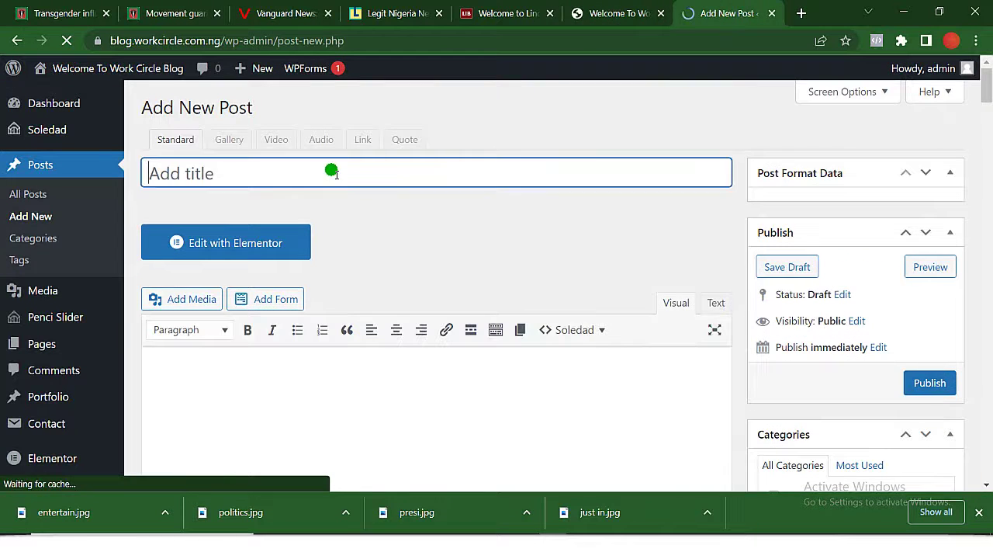
pyautogui.hotkey('ctrl', 'v')
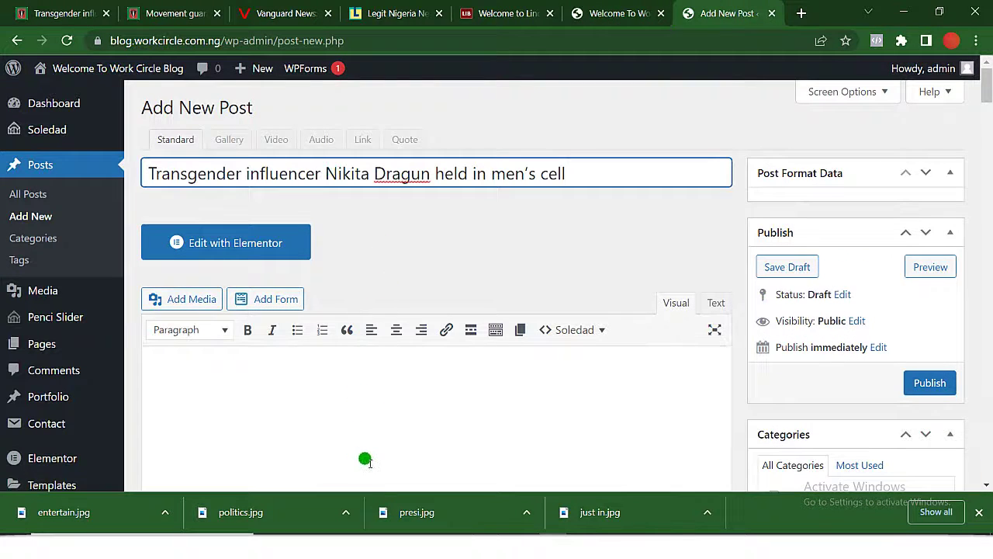
# Copy the full photo caption from the Nikita Dragun source article.
pyautogui.click(342, 426)
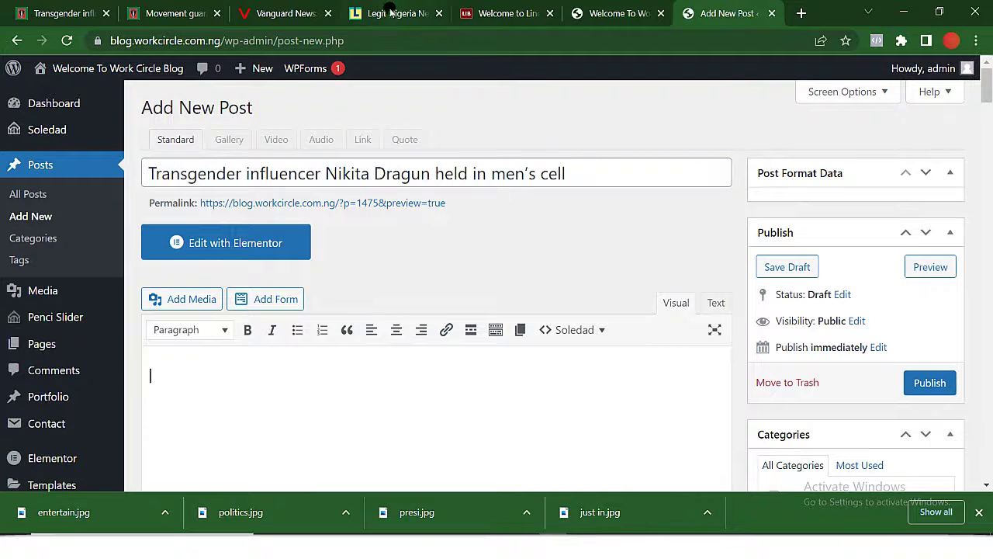
pyautogui.click(174, 12)
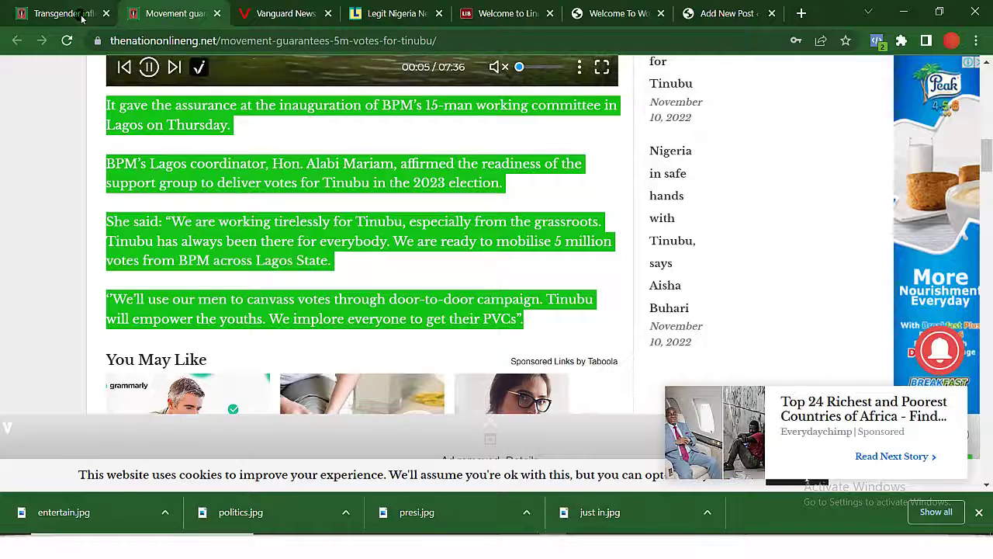
pyautogui.click(78, 14)
pyautogui.moveTo(305, 178)
pyautogui.scroll(-4, 373, 294)
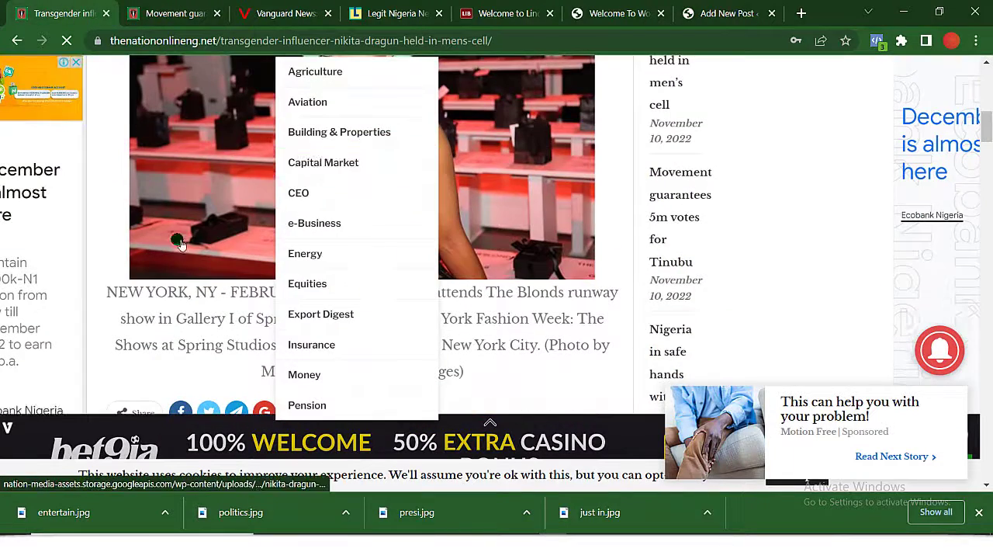
pyautogui.scroll(-2, 176, 243)
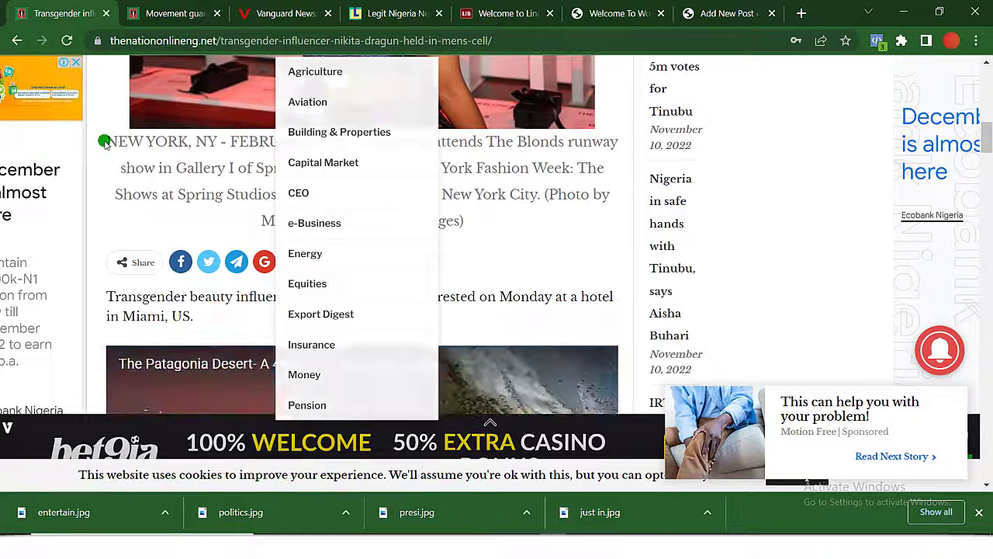
pyautogui.moveTo(106, 143); pyautogui.dragTo(477, 219)
pyautogui.hotkey('ctrl', 'c')
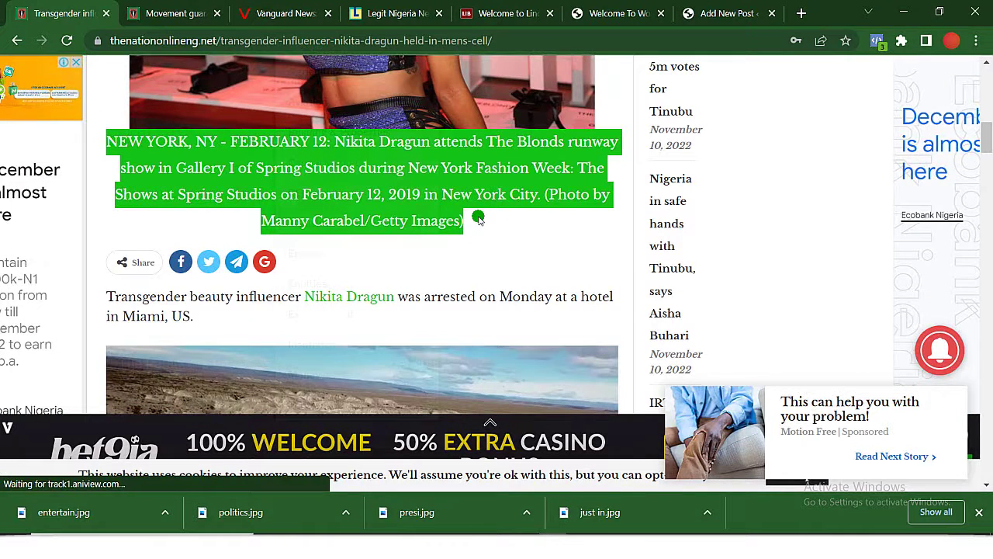
pyautogui.scroll(-1, 478, 218)
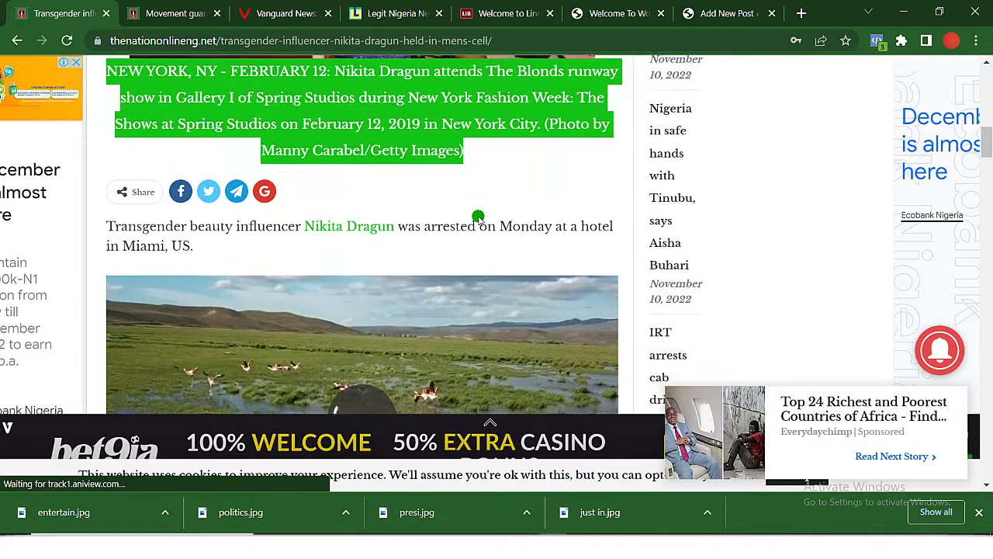
pyautogui.scroll(2, 478, 218)
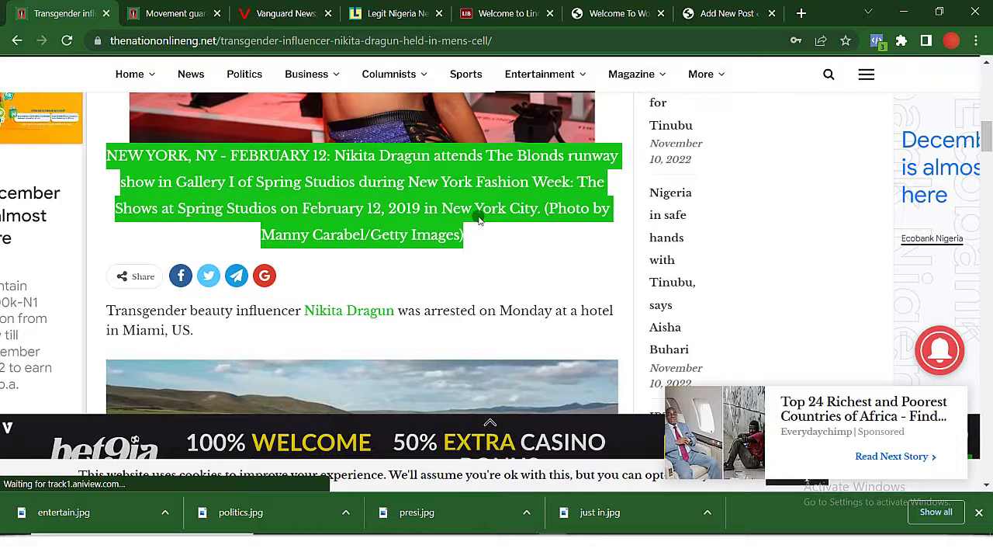
pyautogui.scroll(7, 478, 218)
pyautogui.scroll(-5, 478, 218)
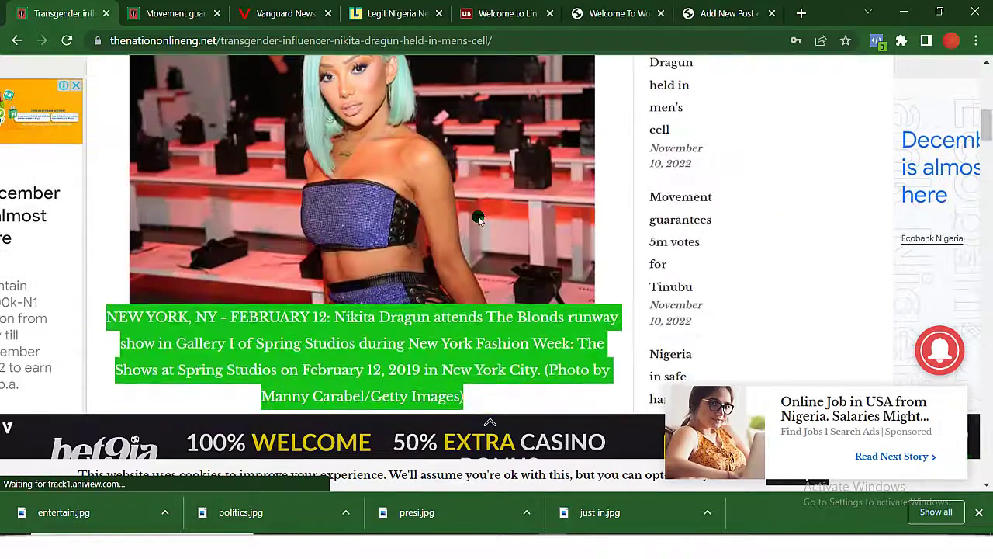
pyautogui.scroll(-2, 478, 218)
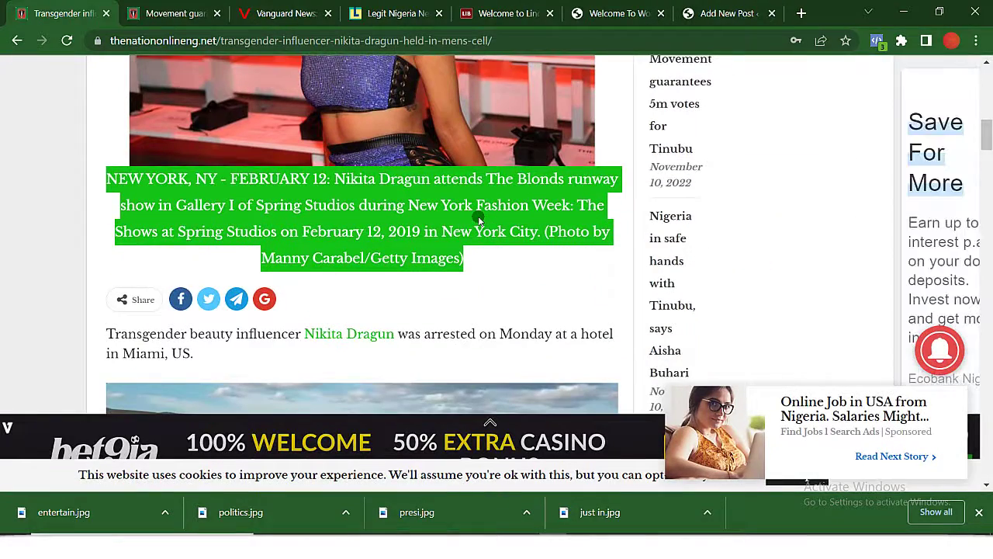
# Paste the caption into the post body, centred and bold, with a new line below.
pyautogui.click(706, 13)
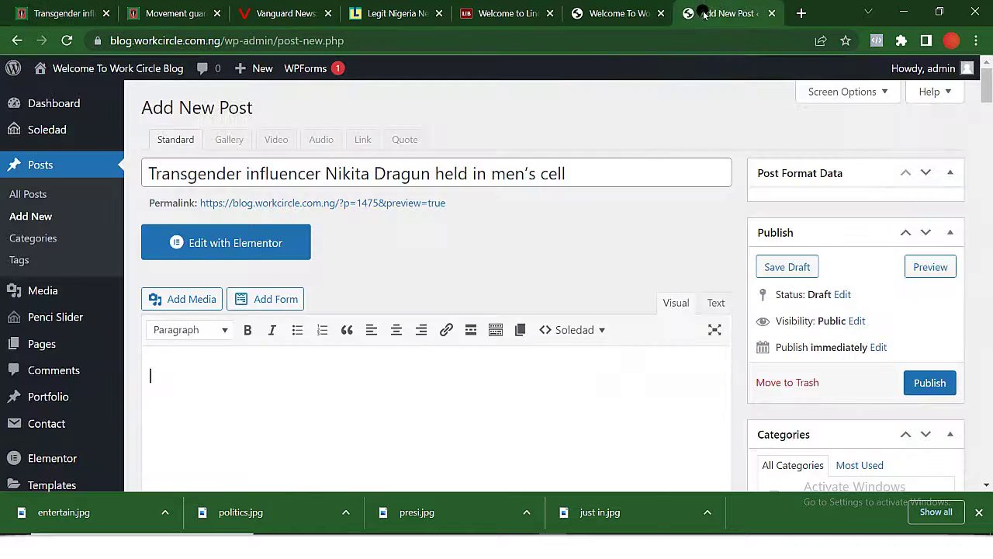
pyautogui.click(335, 394)
pyautogui.hotkey('ctrl', 'v')
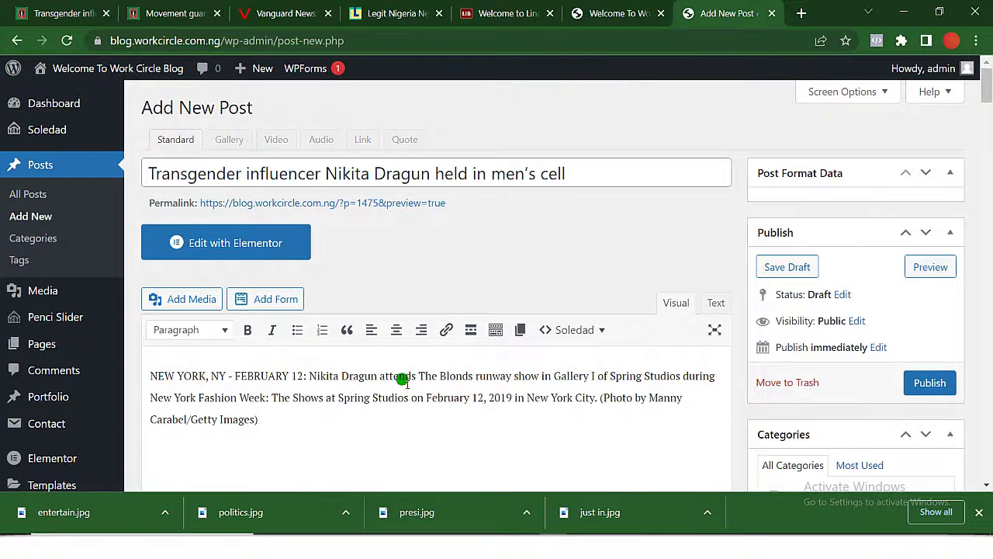
pyautogui.hotkey('ctrl', 'a')
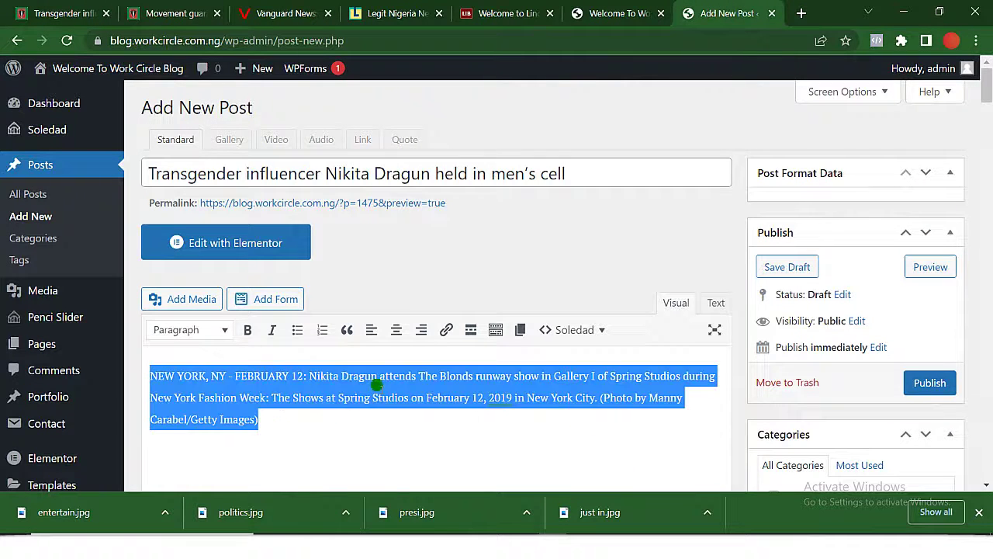
pyautogui.click(396, 332)
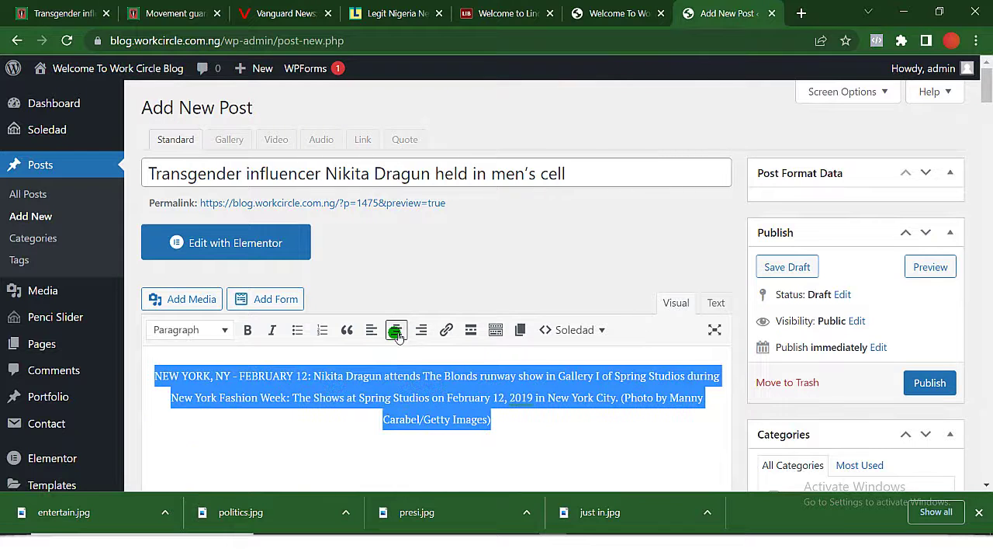
pyautogui.click(253, 331)
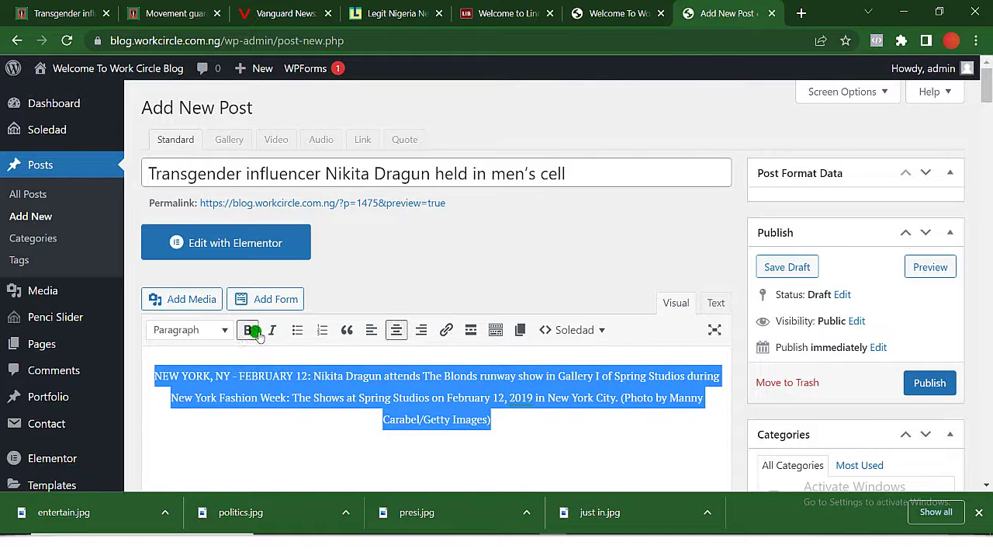
pyautogui.click(557, 436)
pyautogui.press('Return')
pyautogui.press('Return')
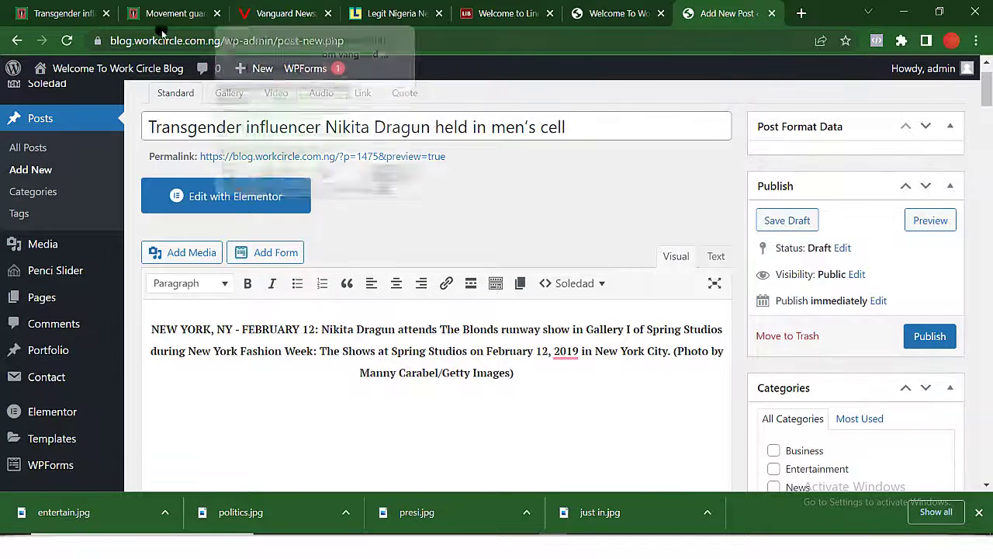
# Paste the opening sentence about the Miami hotel arrest below the caption.
pyautogui.click(74, 6)
pyautogui.scroll(-2, 408, 261)
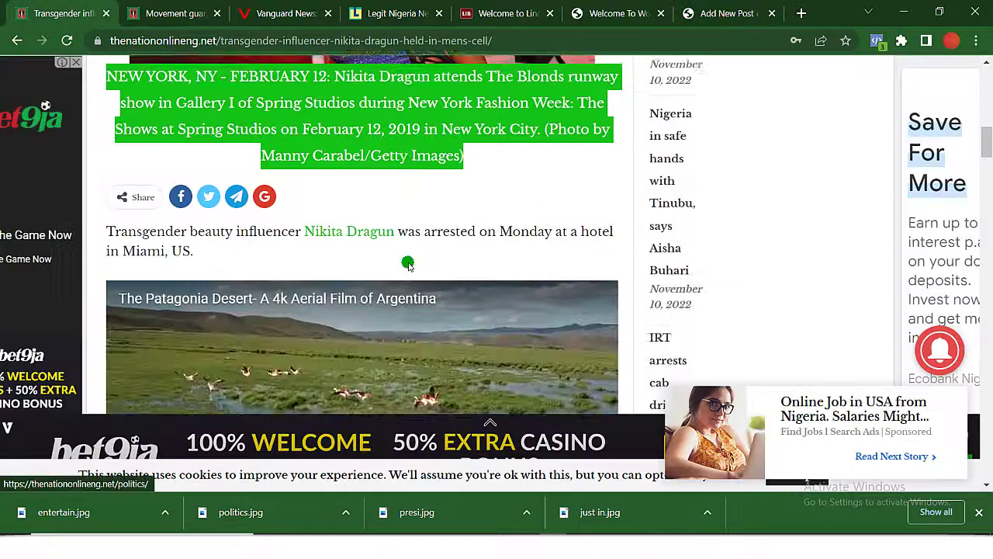
pyautogui.moveTo(104, 195); pyautogui.dragTo(225, 220)
pyautogui.hotkey('ctrl', 'c')
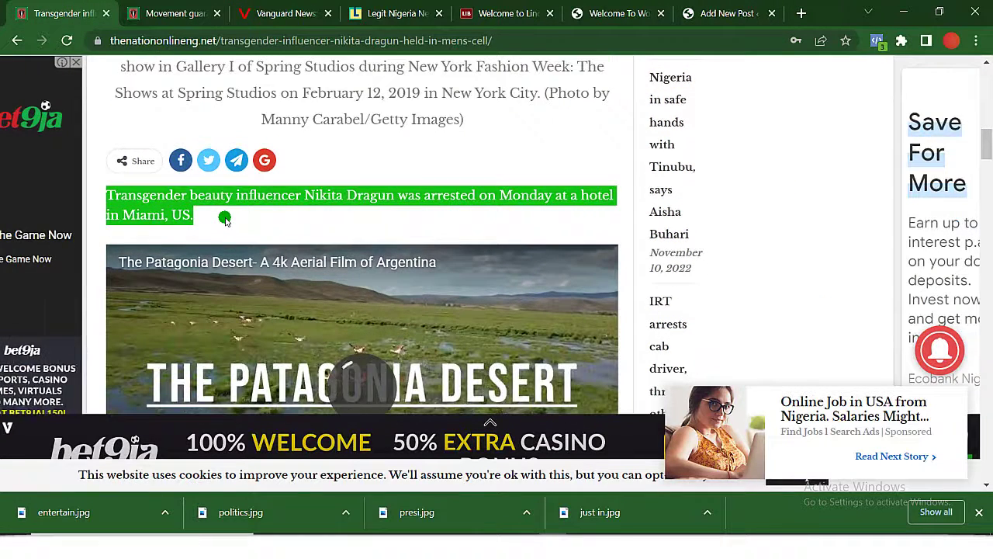
pyautogui.click(744, 7)
pyautogui.click(320, 390)
pyautogui.hotkey('ctrl', 'v')
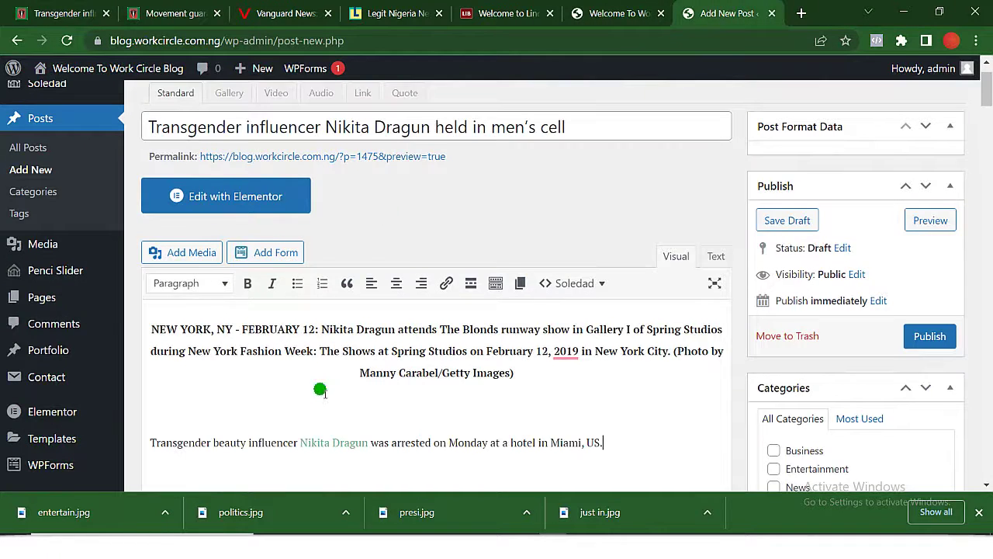
pyautogui.press('Return')
# Copy the next three paragraphs from the source article.
pyautogui.click(39, 7)
pyautogui.scroll(-1, 335, 262)
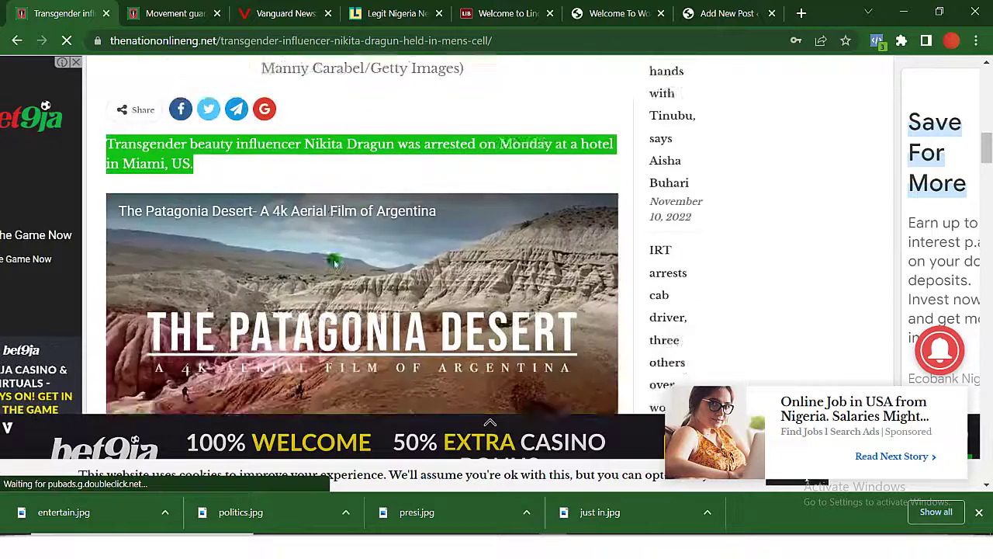
pyautogui.scroll(-5, 334, 262)
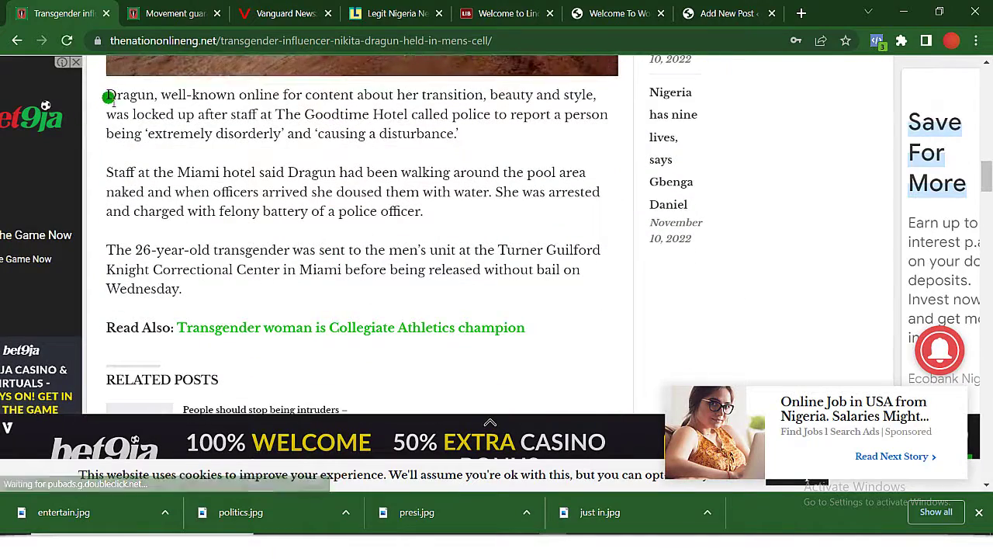
pyautogui.moveTo(107, 96); pyautogui.dragTo(216, 287)
pyautogui.hotkey('ctrl', 'c')
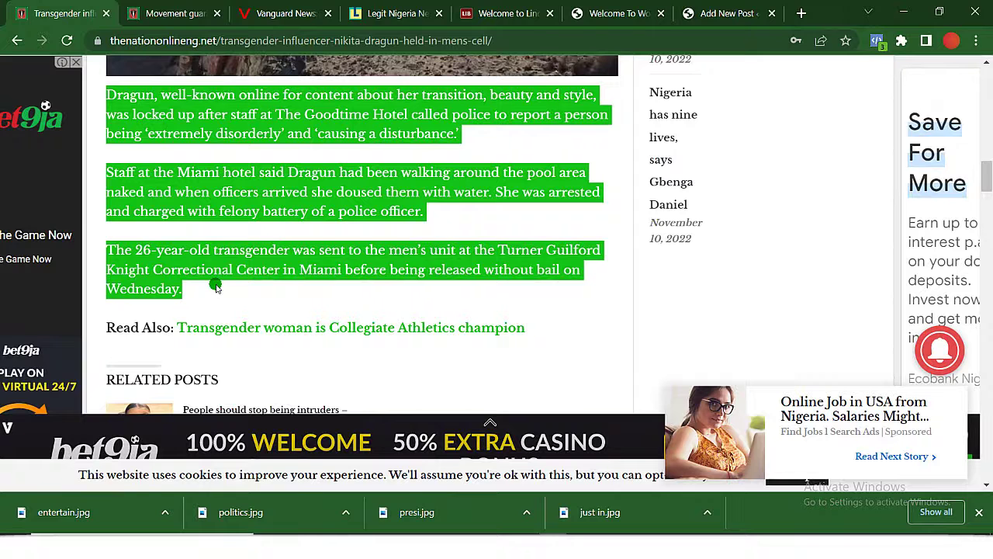
pyautogui.click(704, 23)
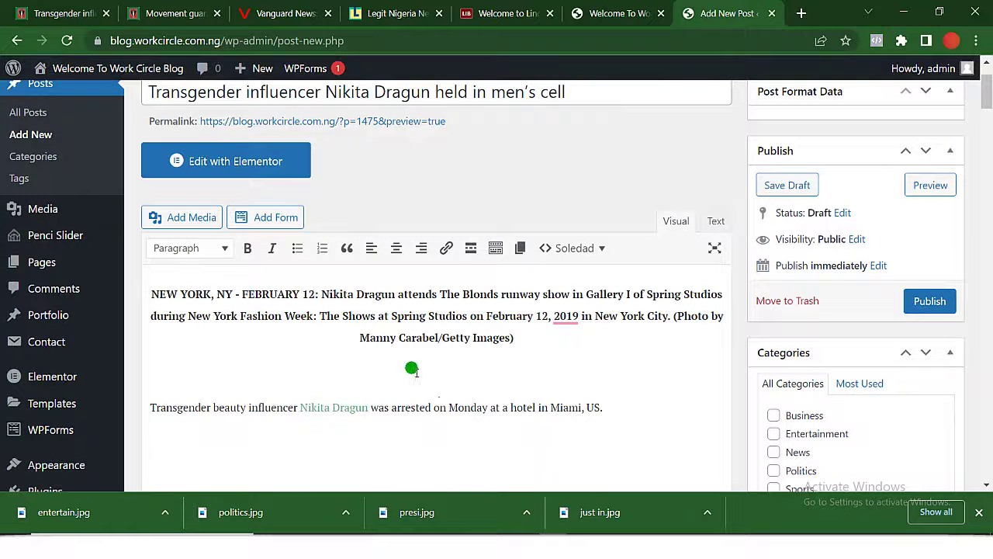
# Paste the three remaining paragraphs and file the post under Entertainment.
pyautogui.hotkey('ctrl', 'v')
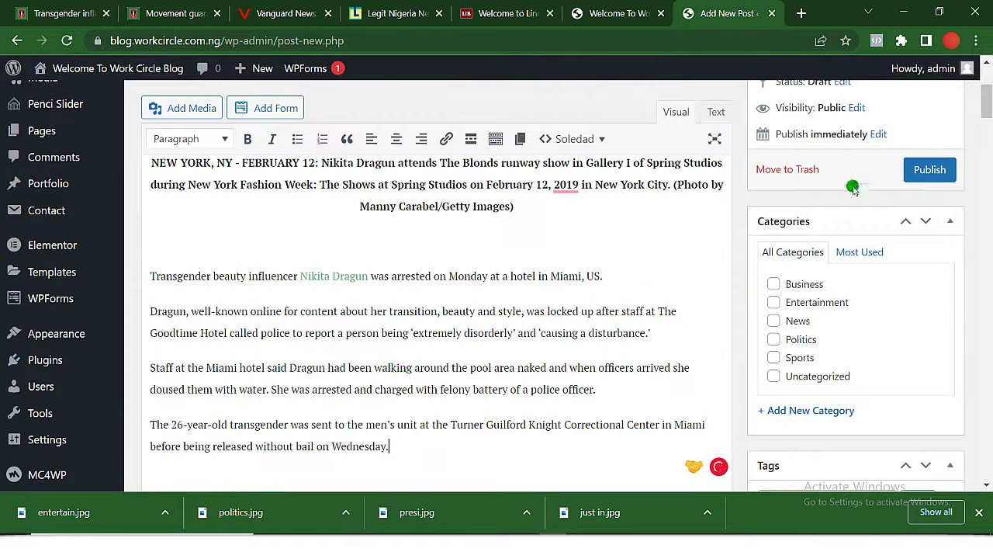
pyautogui.click(773, 303)
pyautogui.scroll(-4, 776, 306)
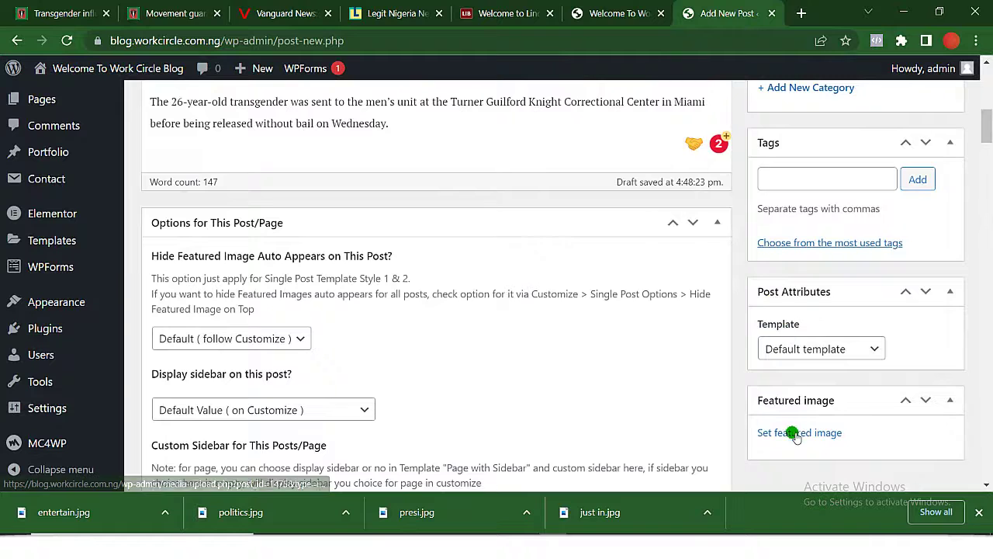
# Upload entertain.jpg from the desktop and set it as the featured image.
pyautogui.click(793, 432)
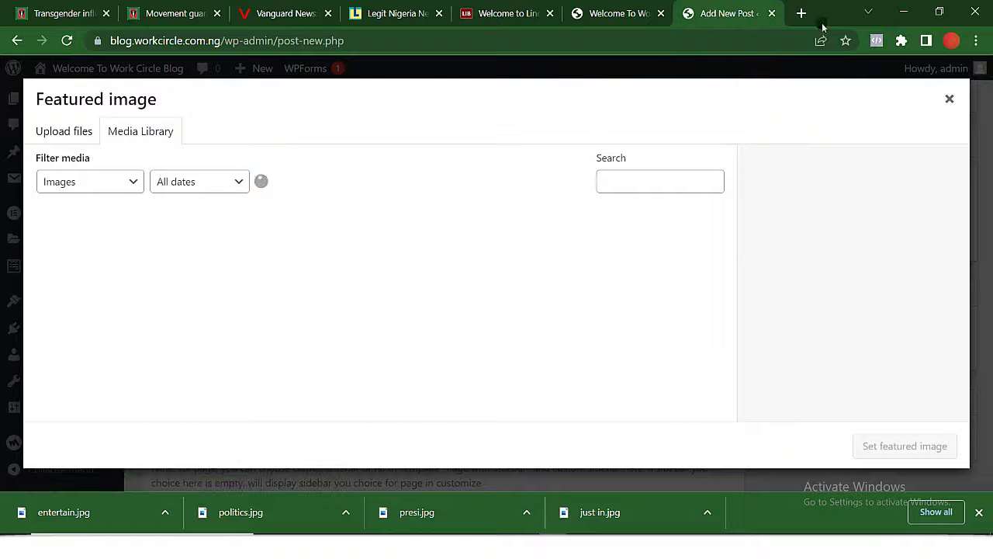
pyautogui.click(904, 12)
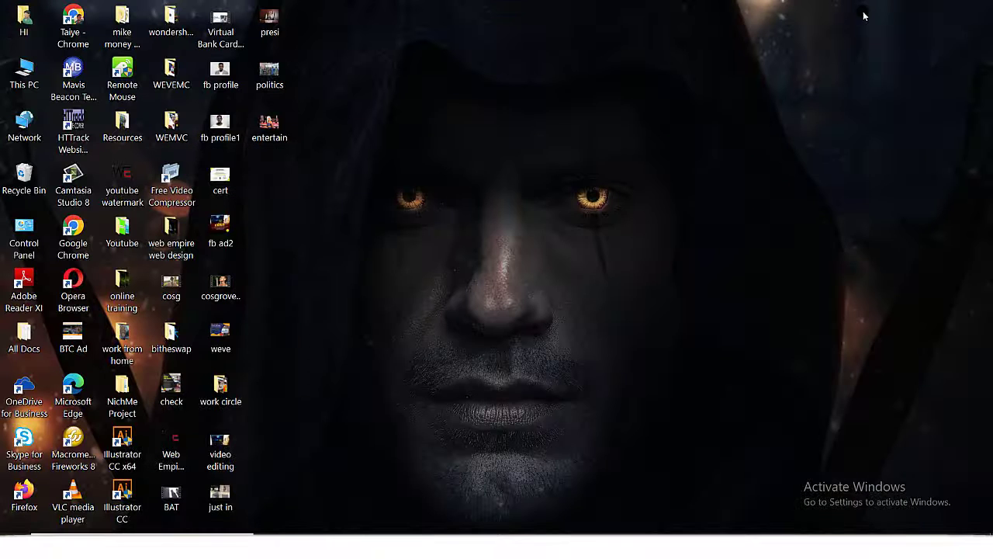
pyautogui.moveTo(291, 156); pyautogui.dragTo(188, 223)
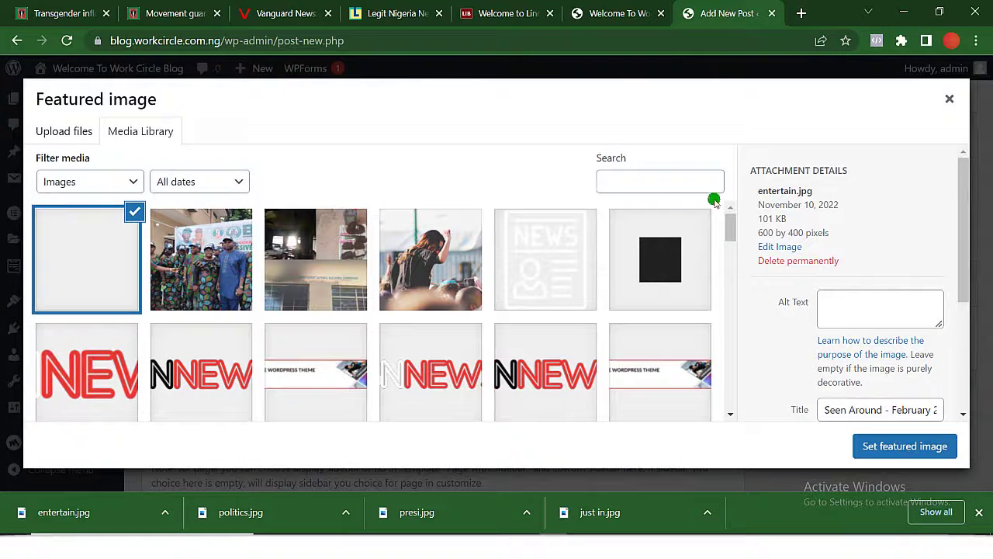
pyautogui.click(909, 455)
pyautogui.scroll(10, 906, 455)
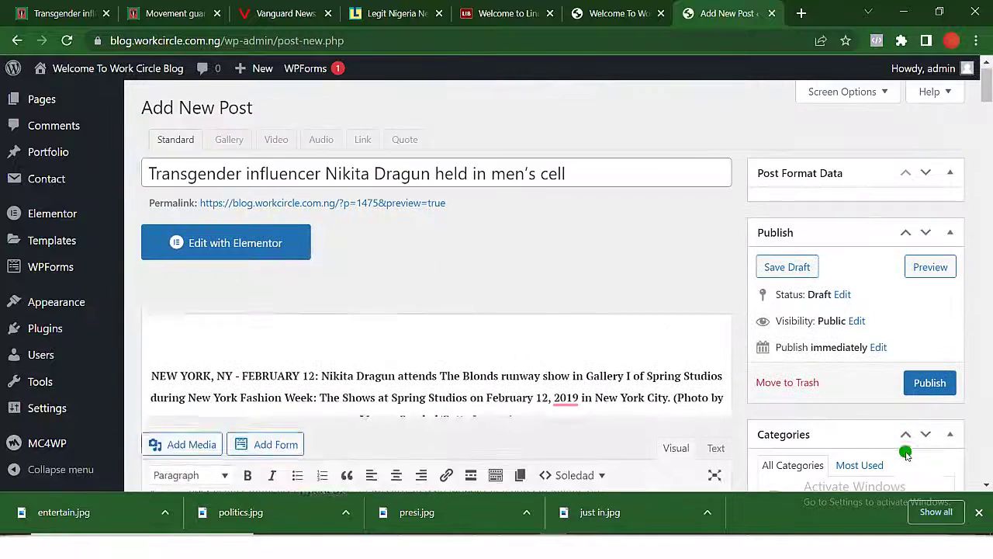
# Publish the Nikita Dragun post and reload the blog homepage to see it listed.
pyautogui.click(933, 383)
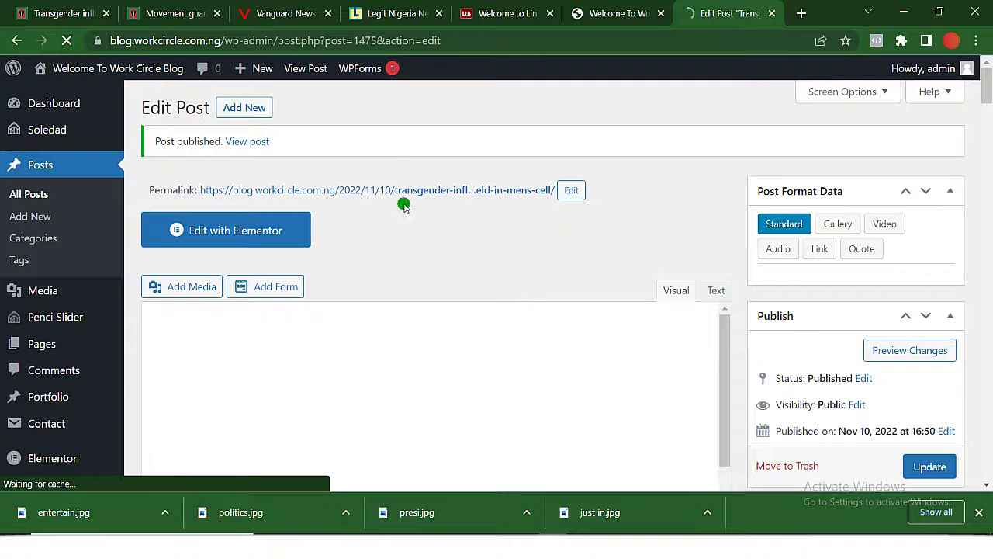
pyautogui.click(632, 14)
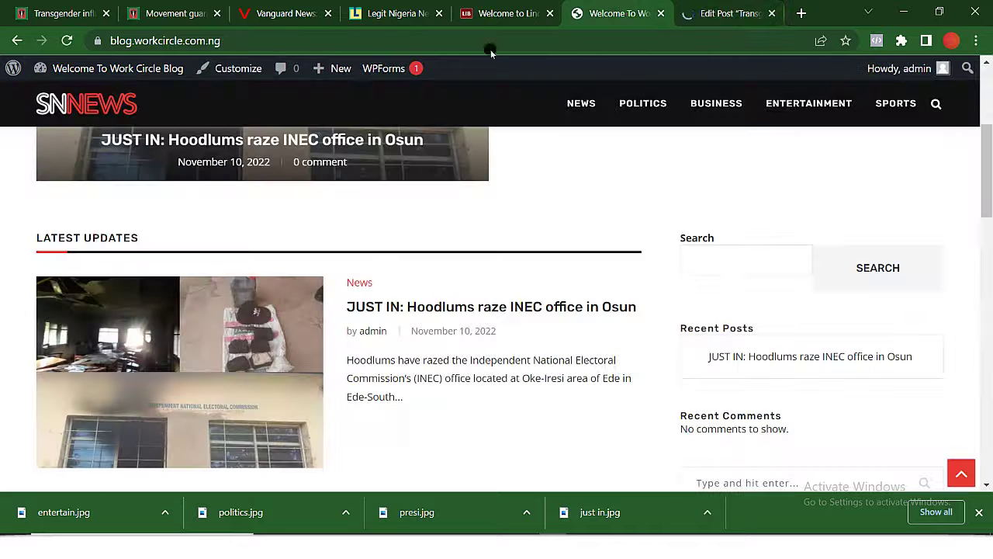
pyautogui.click(66, 40)
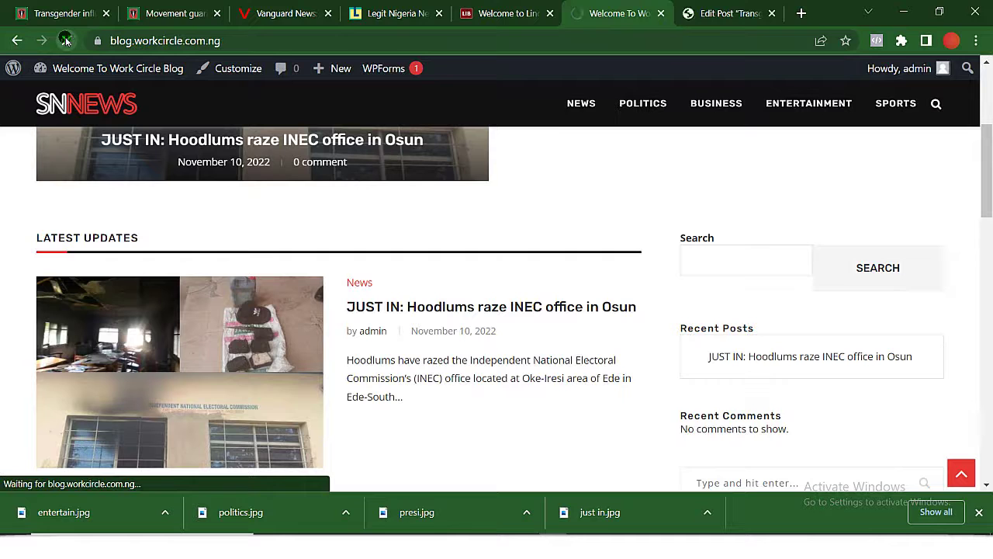
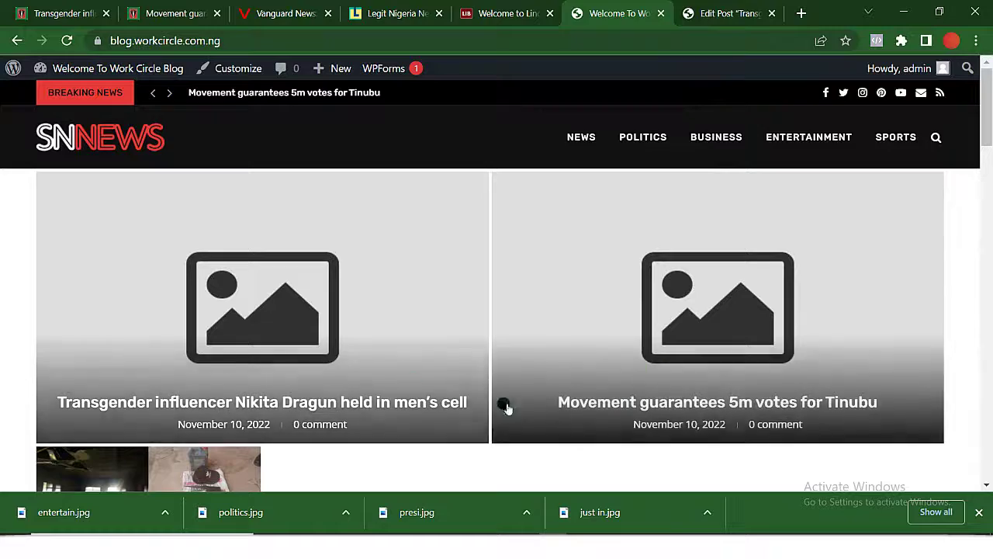
# Set entertain.jpg as the featured image of the transgender influencer post.
pyautogui.click(733, 16)
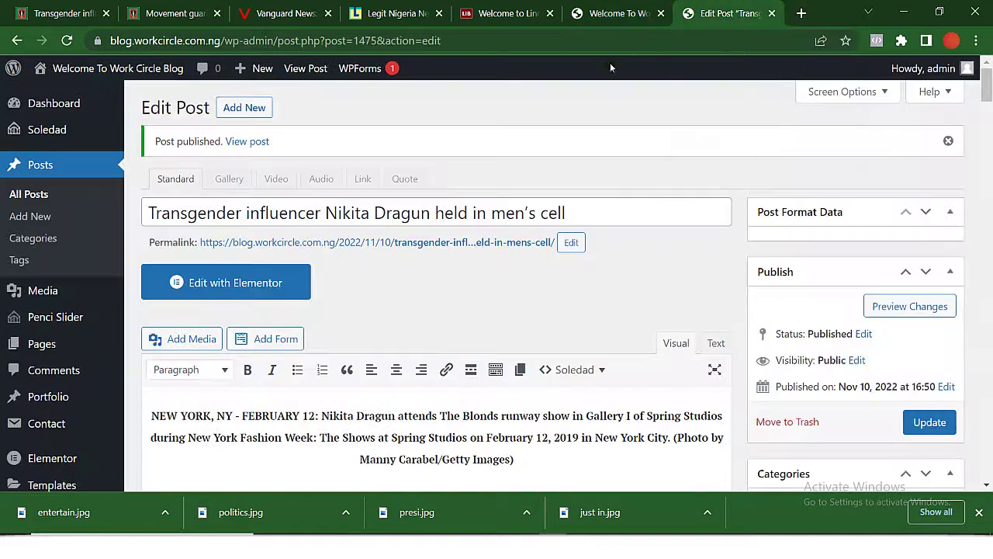
pyautogui.scroll(-10, 540, 339)
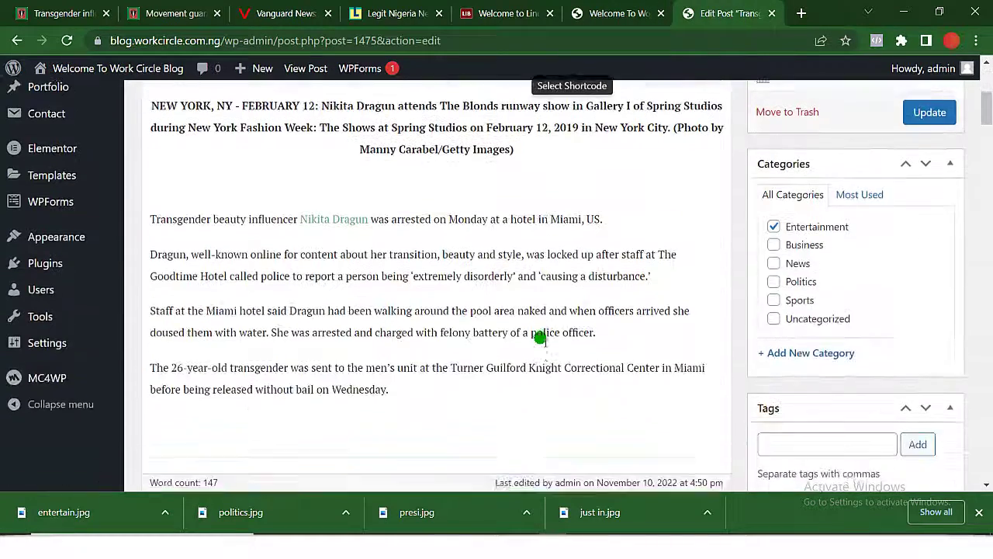
pyautogui.scroll(-5, 538, 337)
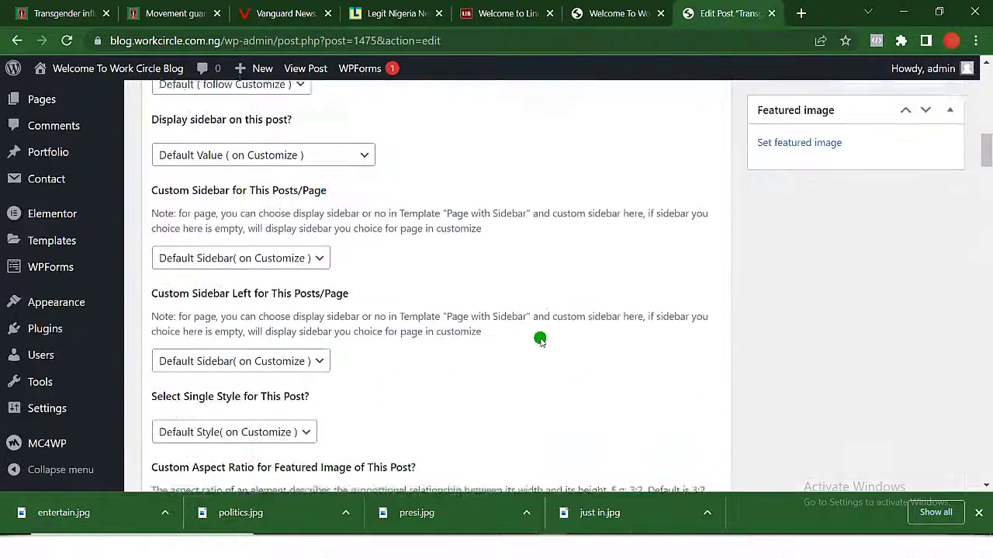
pyautogui.scroll(2, 756, 251)
pyautogui.click(774, 264)
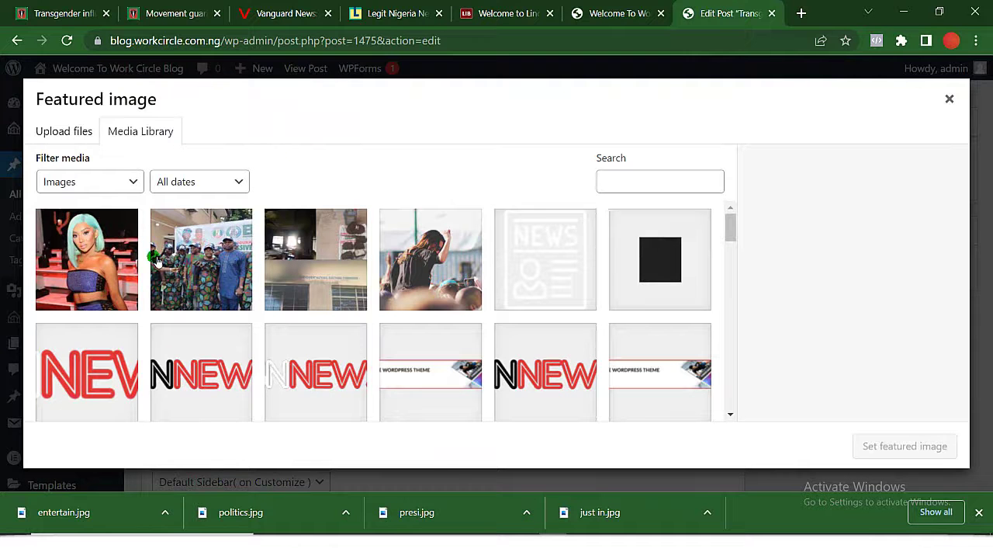
pyautogui.click(74, 254)
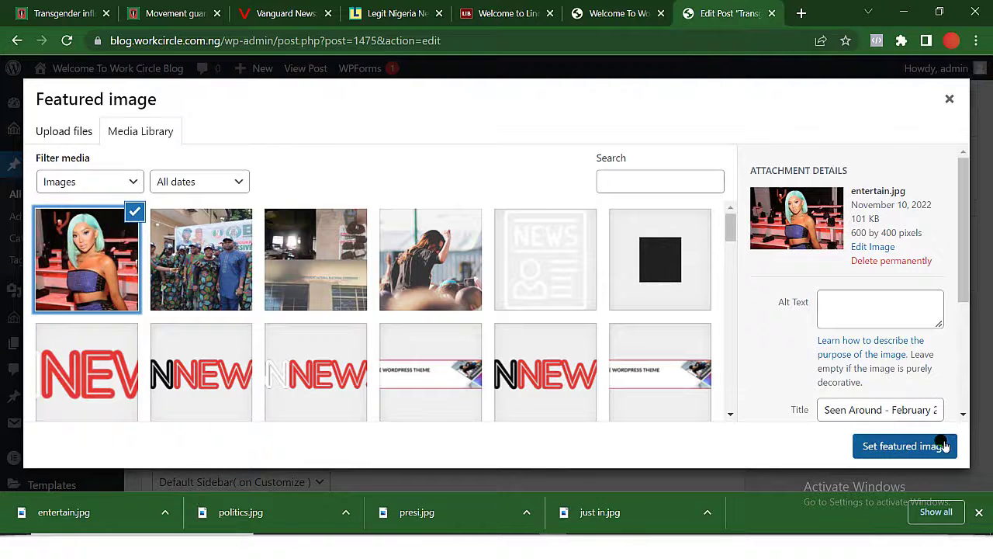
pyautogui.click(940, 447)
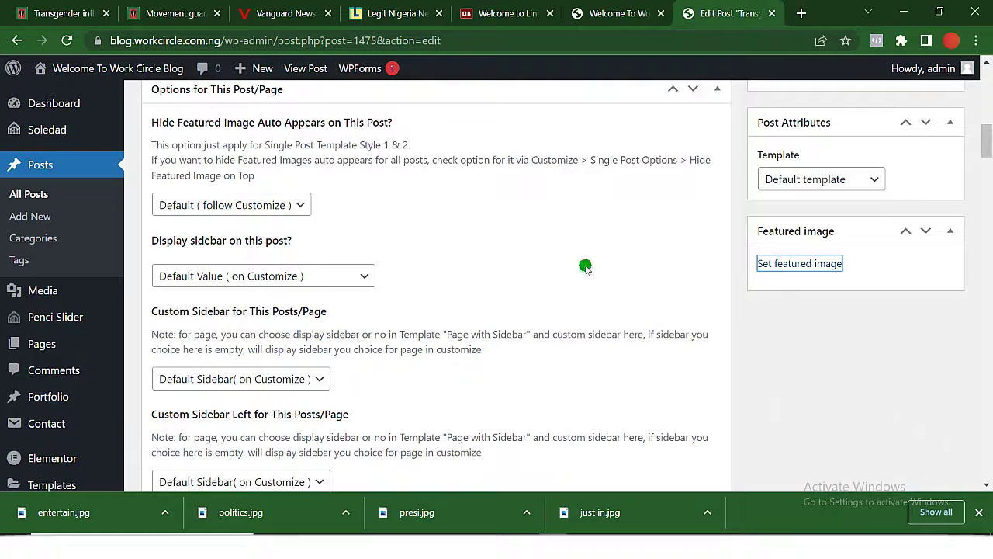
# Update the post and return to the All Posts list.
pyautogui.scroll(3, 779, 338)
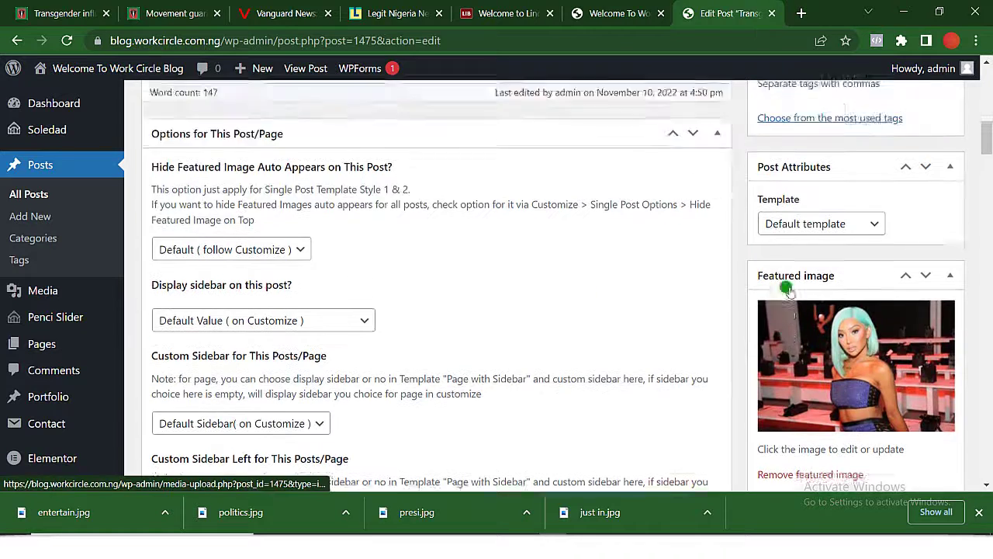
pyautogui.scroll(6, 789, 288)
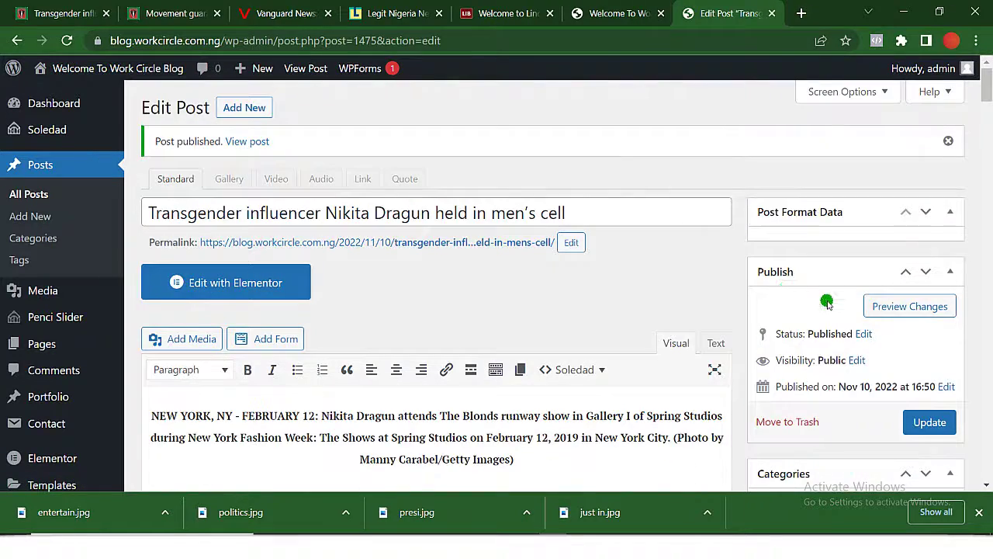
pyautogui.click(935, 429)
pyautogui.scroll(-5, 931, 426)
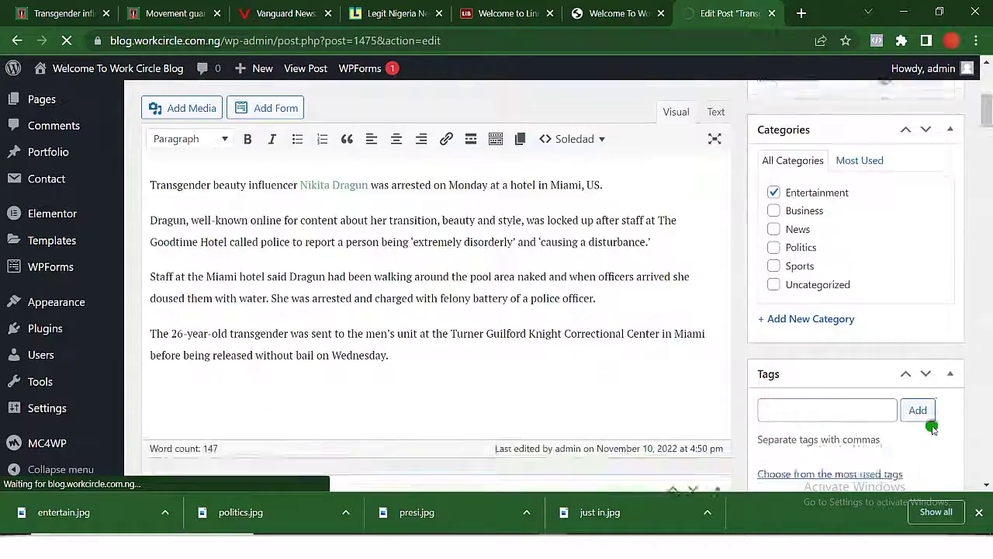
pyautogui.scroll(-2, 931, 427)
pyautogui.scroll(3, 931, 426)
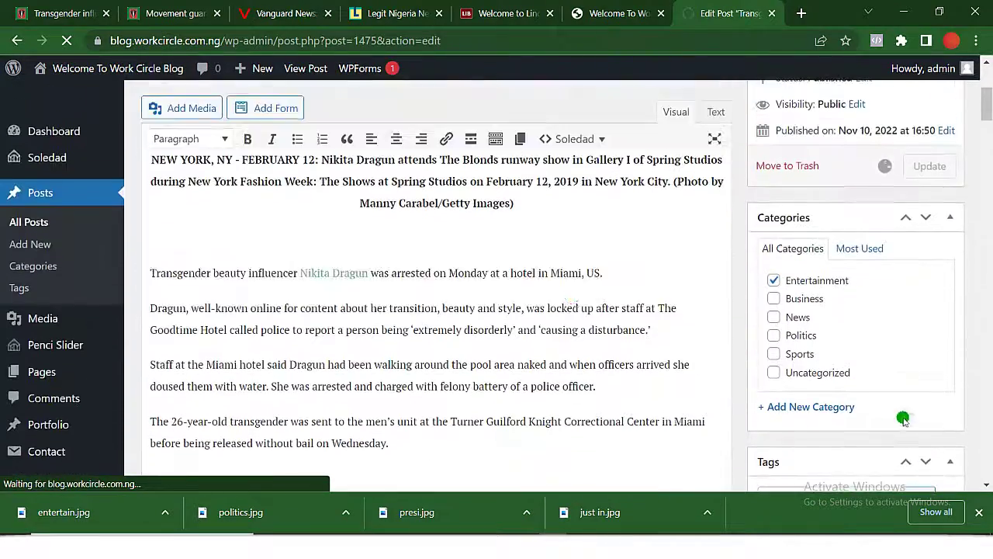
pyautogui.click(35, 195)
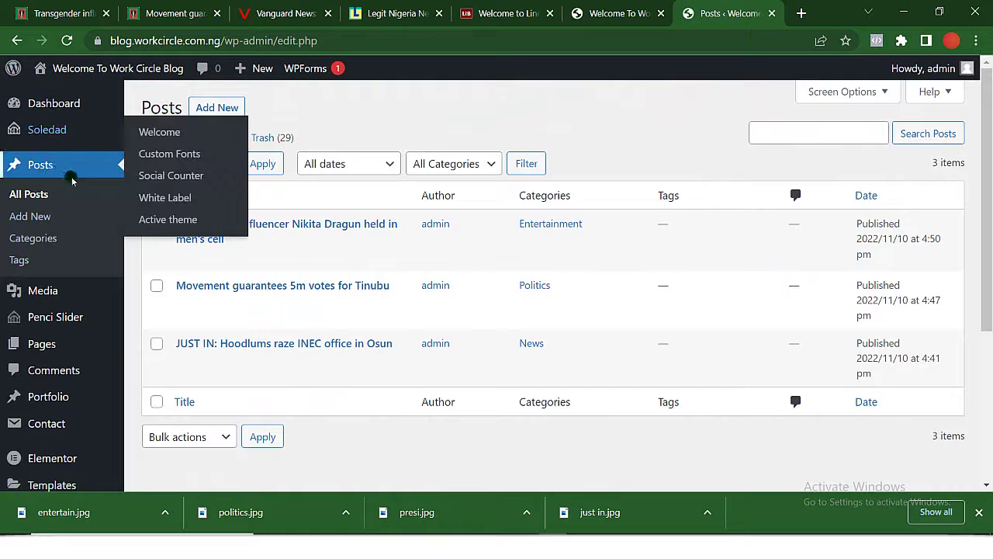
# Set politics.jpg as the featured image of the 'Movement guarantees 5m votes' post.
pyautogui.click(185, 304)
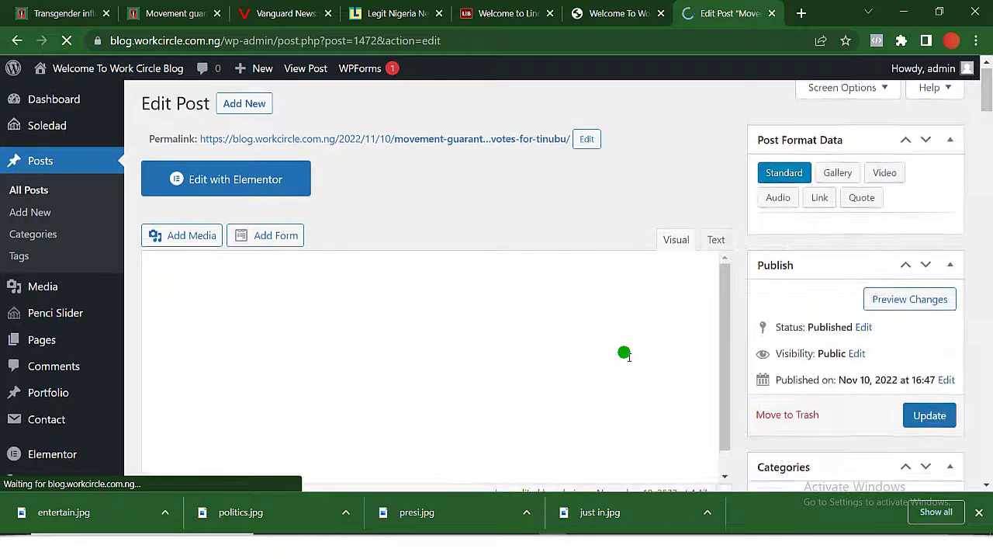
pyautogui.scroll(-15, 913, 401)
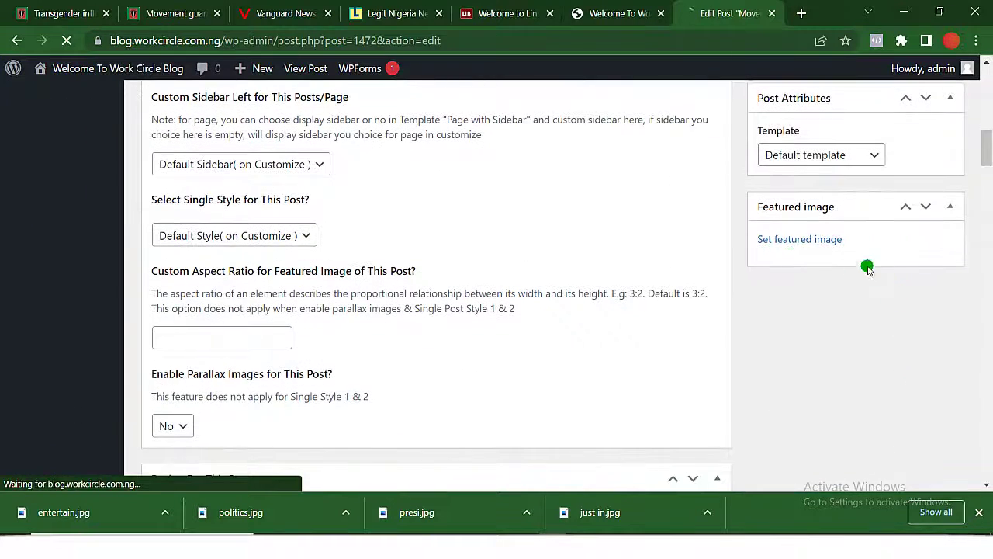
pyautogui.click(793, 241)
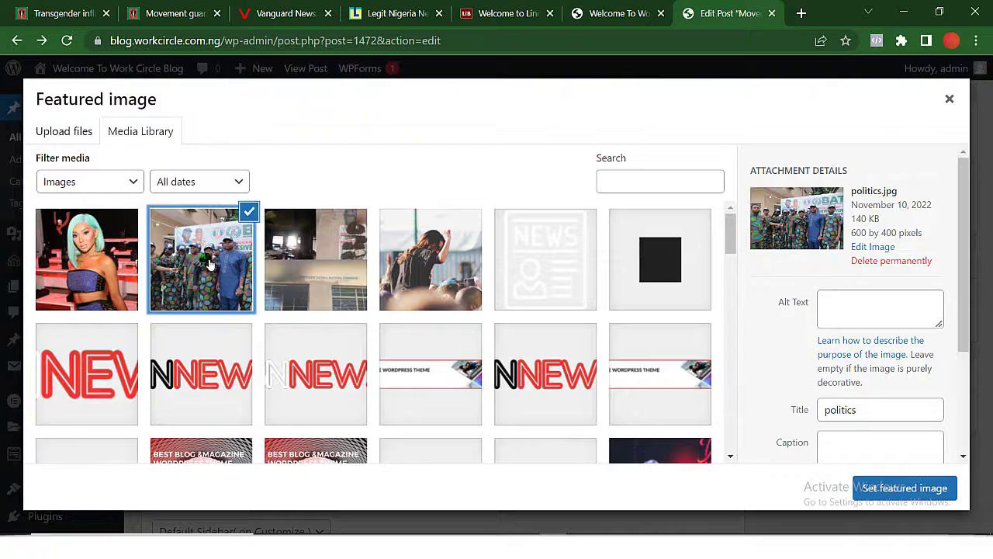
pyautogui.click(883, 488)
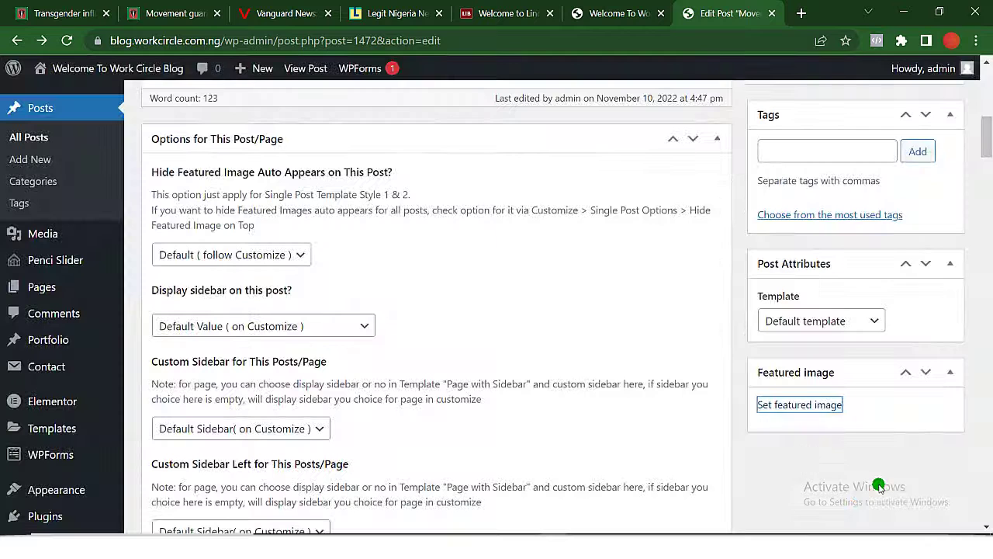
# Update the Movement post and switch to the site homepage tab.
pyautogui.scroll(-1, 853, 483)
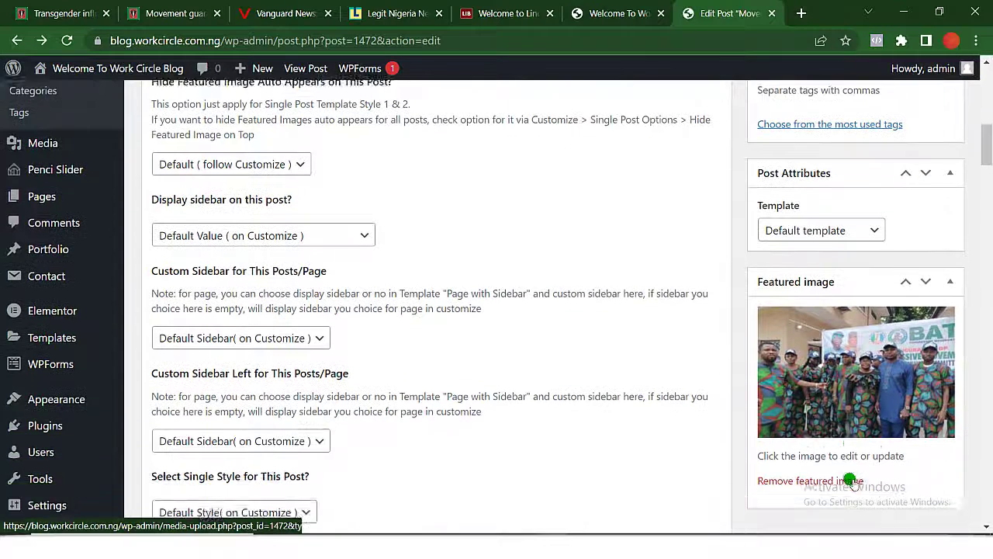
pyautogui.scroll(5, 849, 480)
pyautogui.scroll(2, 854, 466)
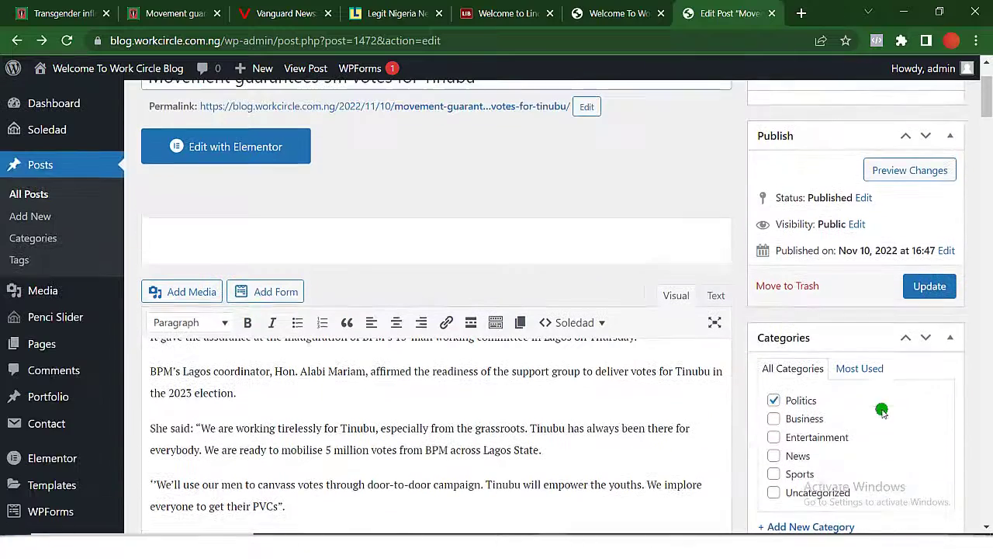
pyautogui.click(930, 287)
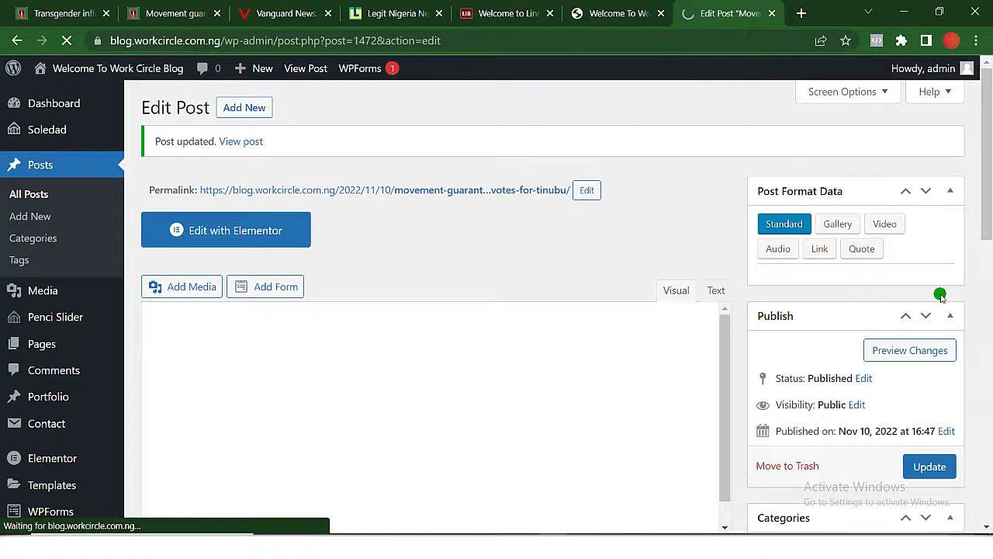
pyautogui.click(620, 13)
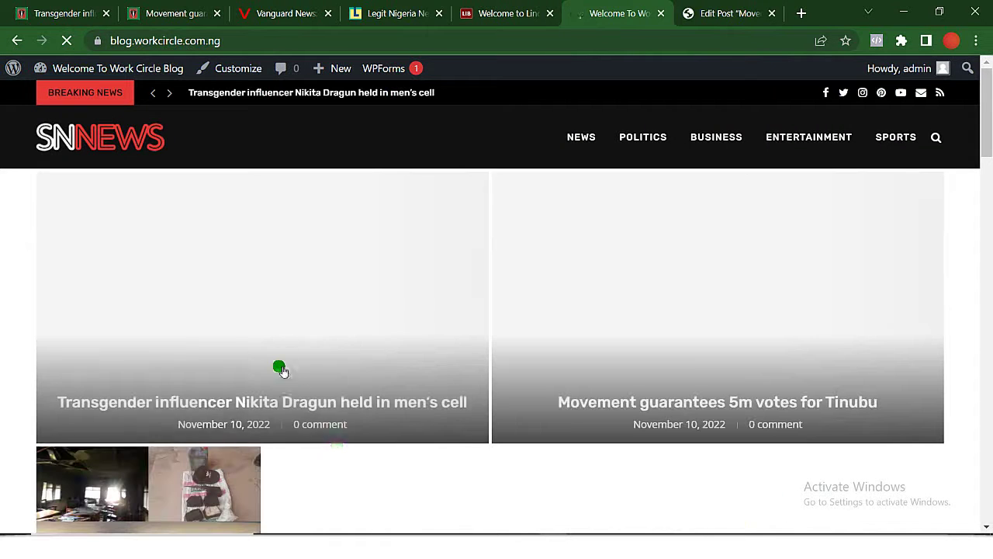
# Check both homepage articles' featured photos, then return to the Movement post's Edit Post tab.
pyautogui.scroll(-3, 336, 446)
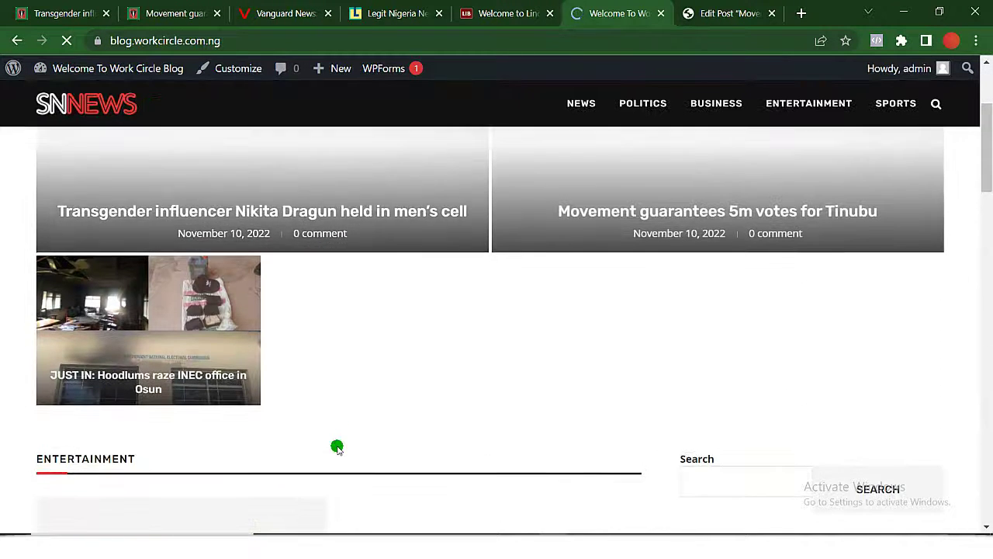
pyautogui.scroll(3, 339, 450)
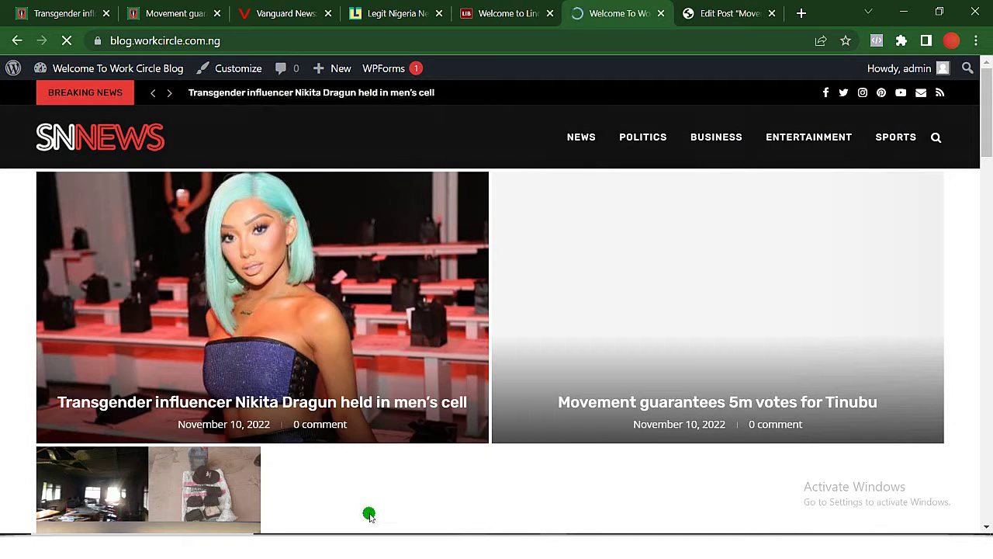
pyautogui.scroll(-5, 370, 516)
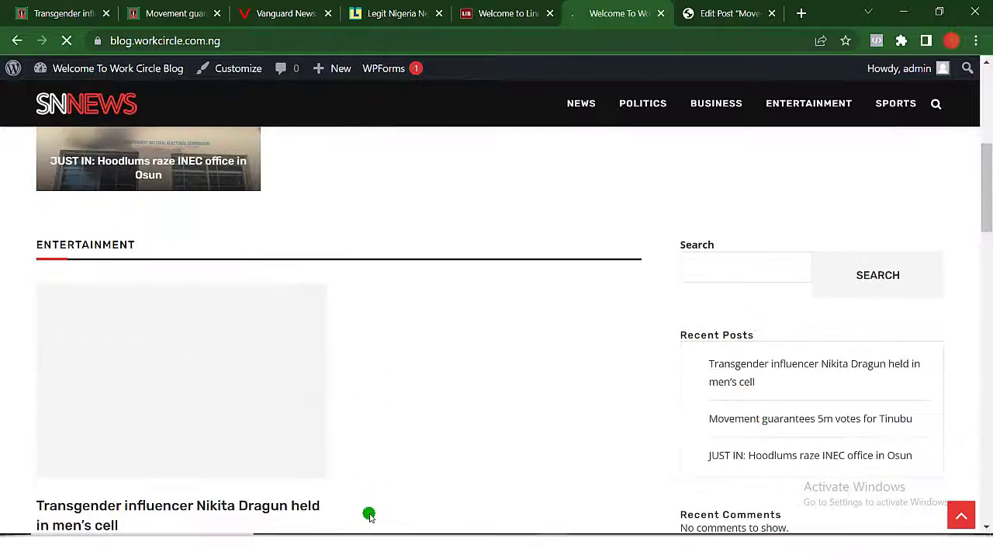
pyautogui.scroll(5, 370, 516)
pyautogui.scroll(-3, 314, 431)
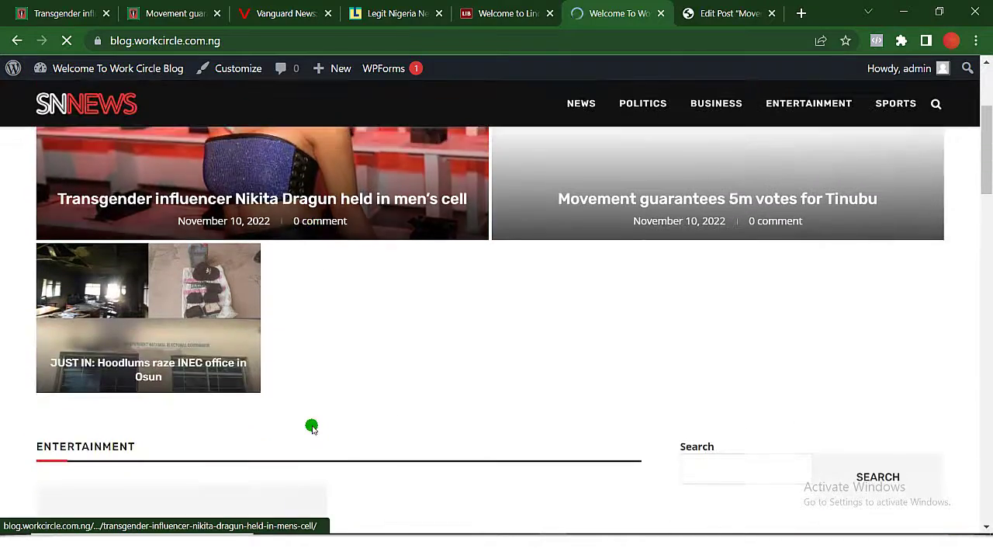
pyautogui.scroll(-6, 311, 428)
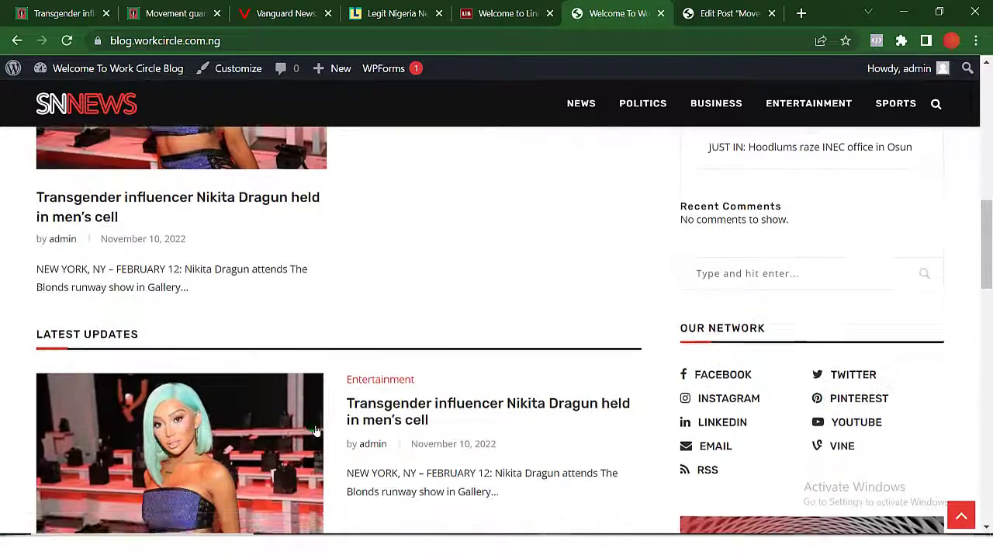
pyautogui.scroll(-4, 314, 431)
pyautogui.scroll(12, 236, 425)
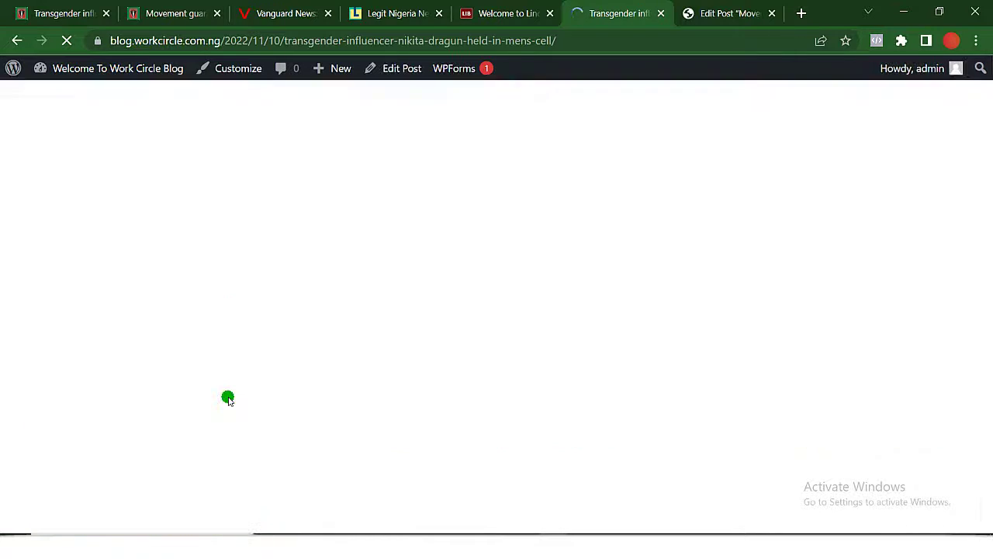
pyautogui.scroll(-2, 228, 397)
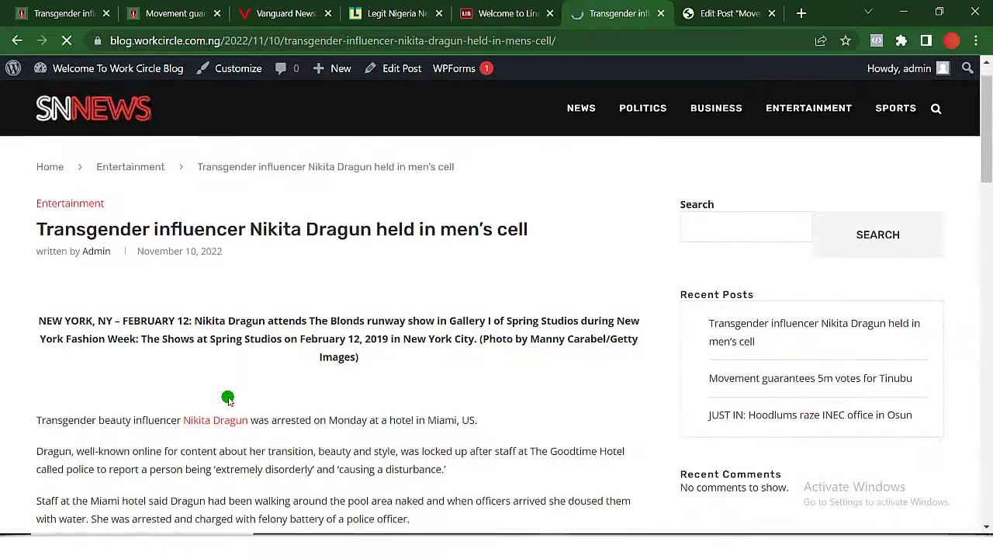
pyautogui.scroll(-5, 228, 397)
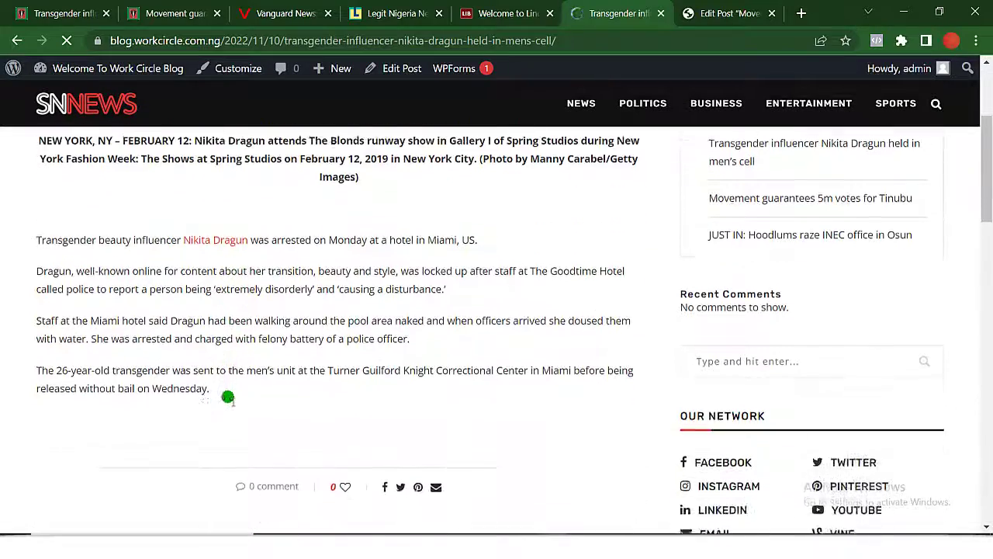
pyautogui.scroll(7, 228, 397)
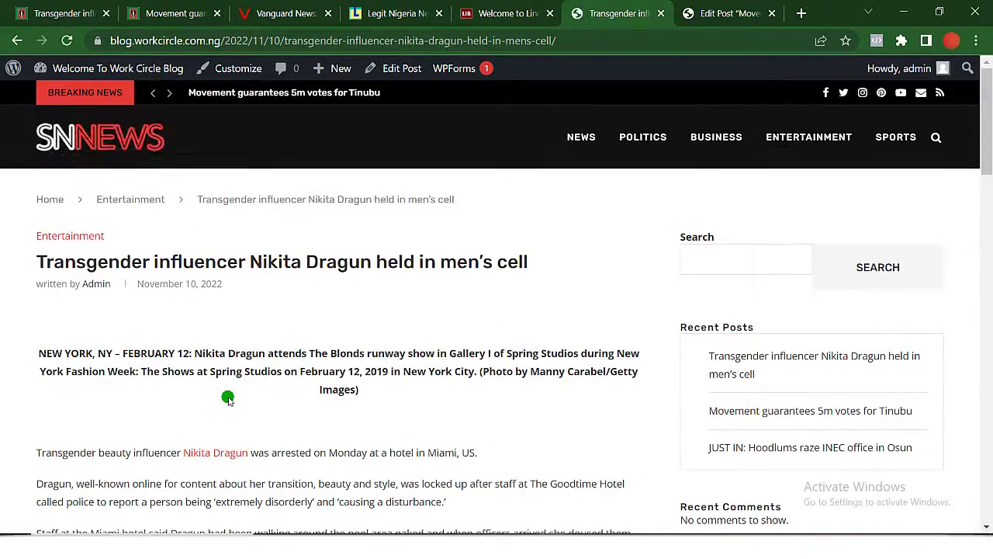
pyautogui.scroll(-1, 51, 146)
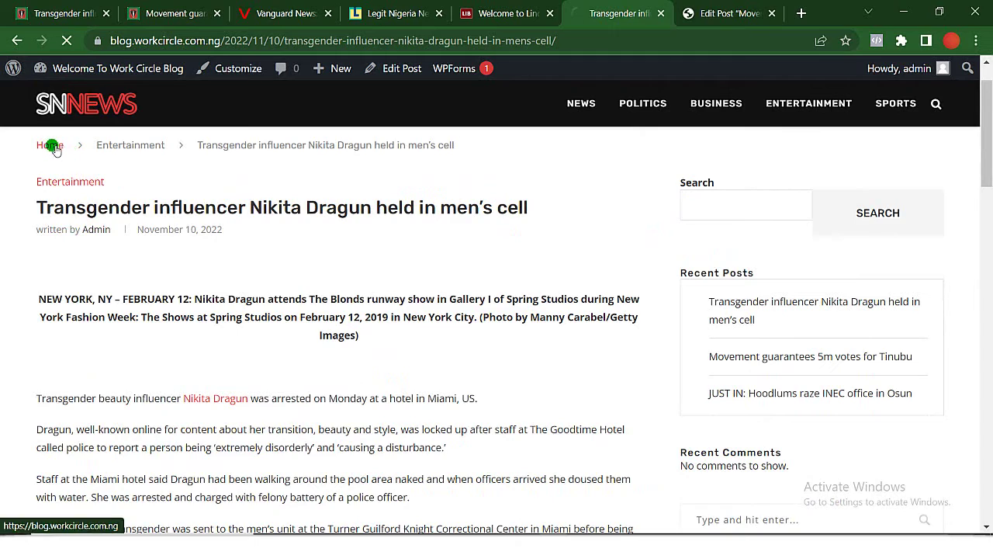
pyautogui.scroll(-5, 470, 372)
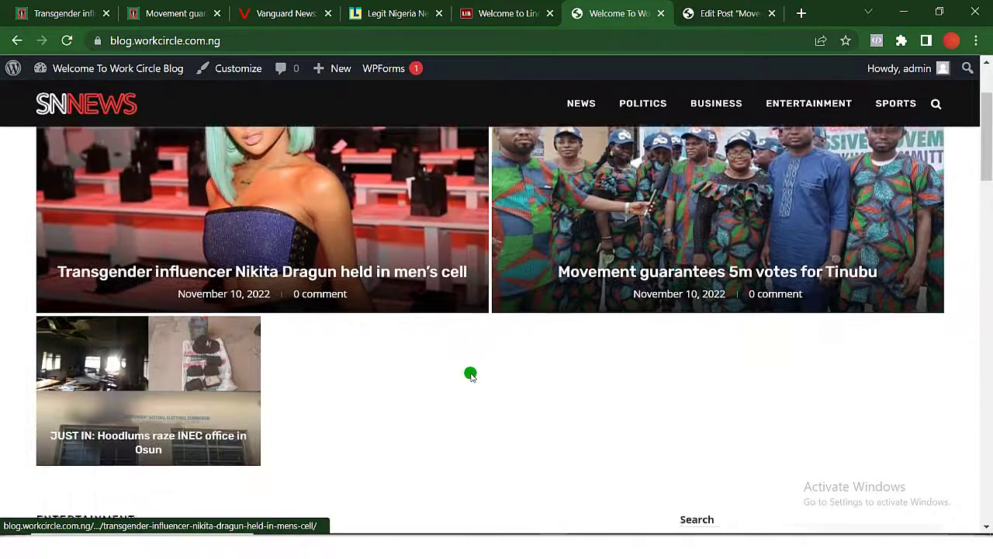
pyautogui.scroll(-1, 470, 374)
pyautogui.scroll(5, 470, 374)
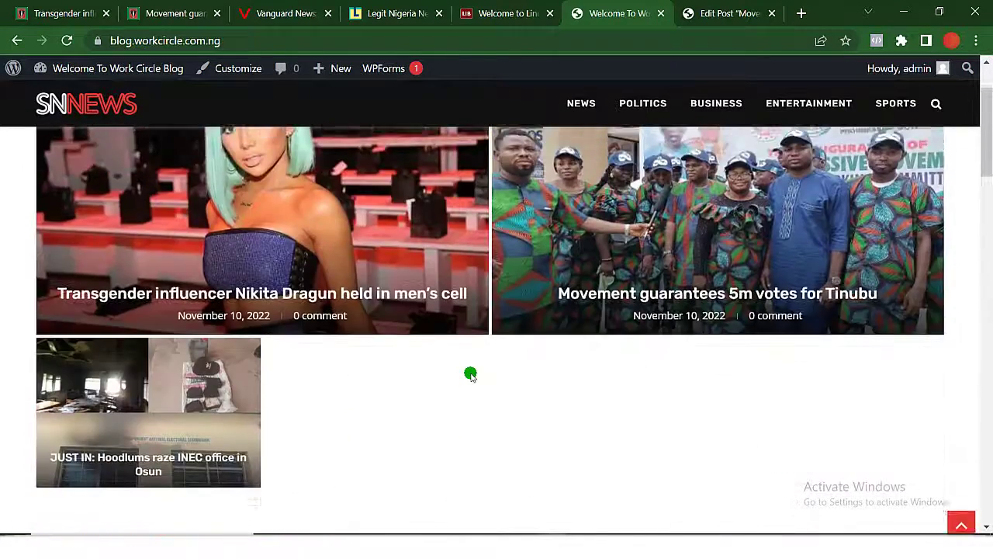
pyautogui.scroll(-5, 470, 374)
pyautogui.scroll(-3, 470, 374)
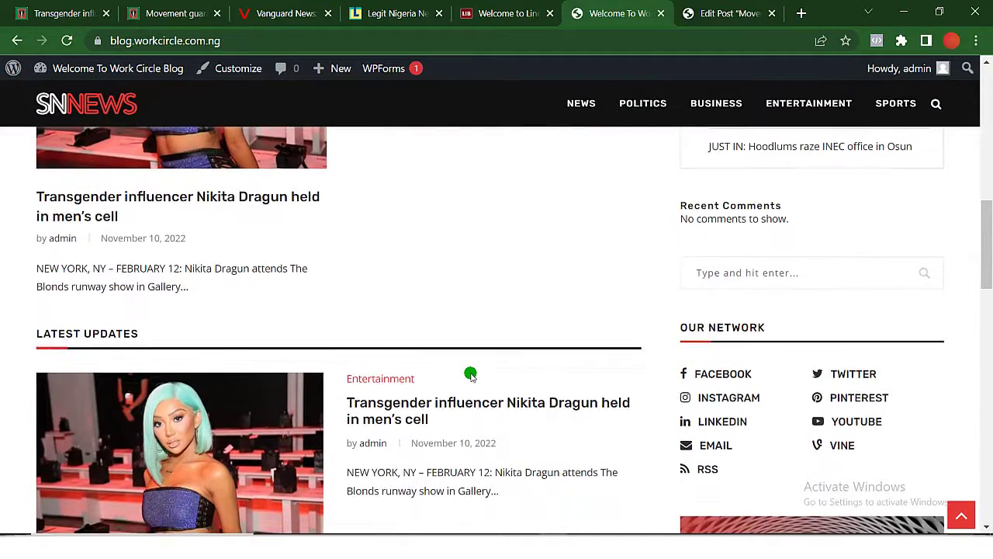
pyautogui.scroll(-3, 470, 374)
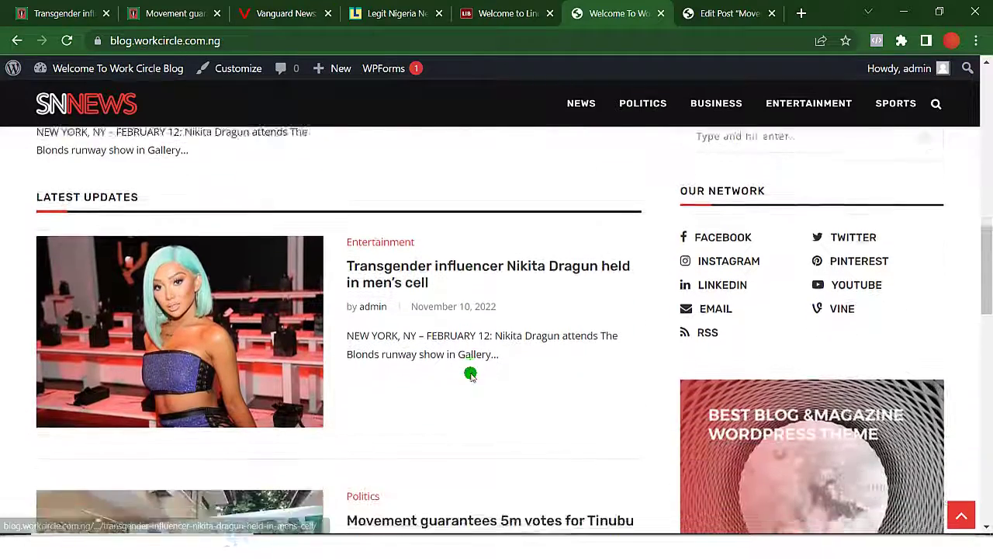
pyautogui.scroll(-2, 741, 382)
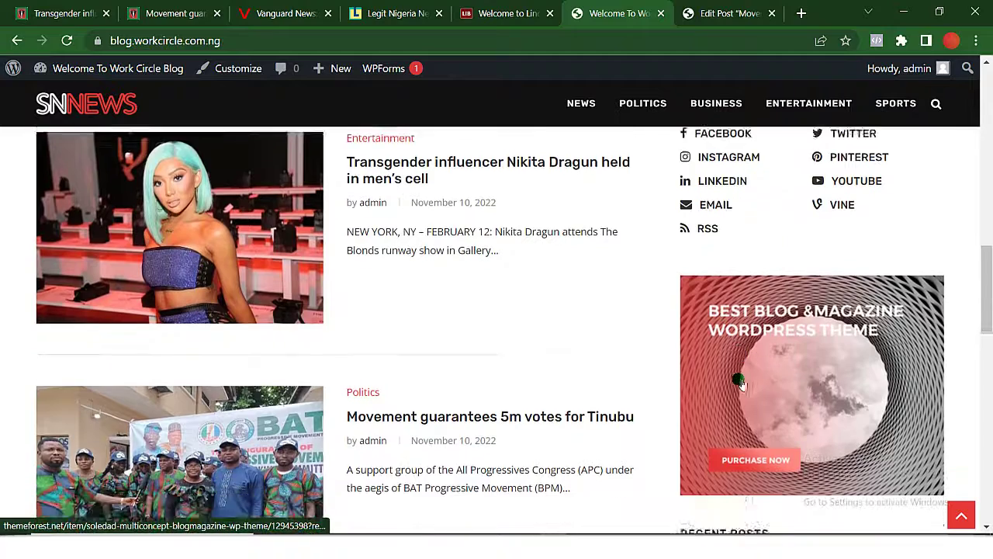
pyautogui.scroll(-1, 741, 382)
pyautogui.scroll(1, 738, 377)
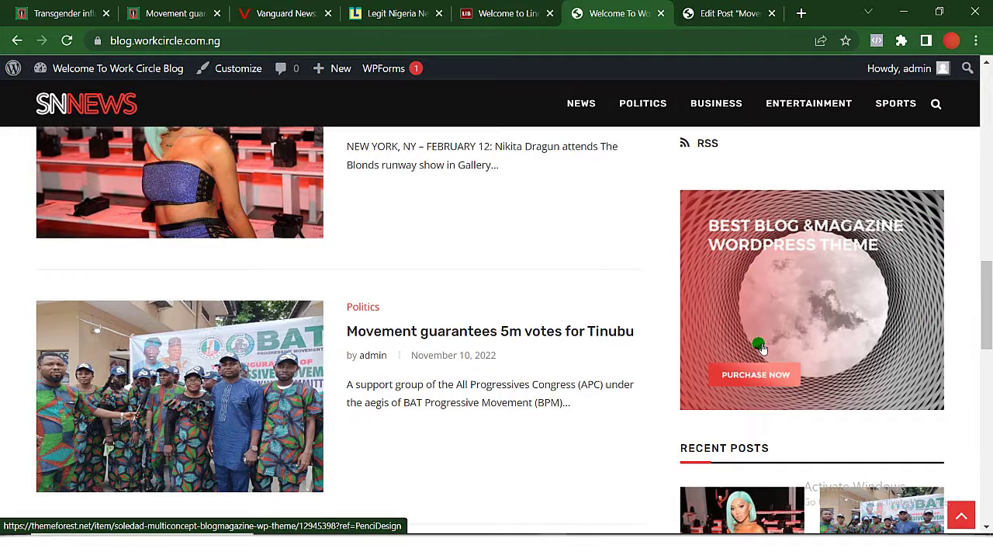
pyautogui.scroll(-3, 755, 344)
pyautogui.scroll(-10, 764, 350)
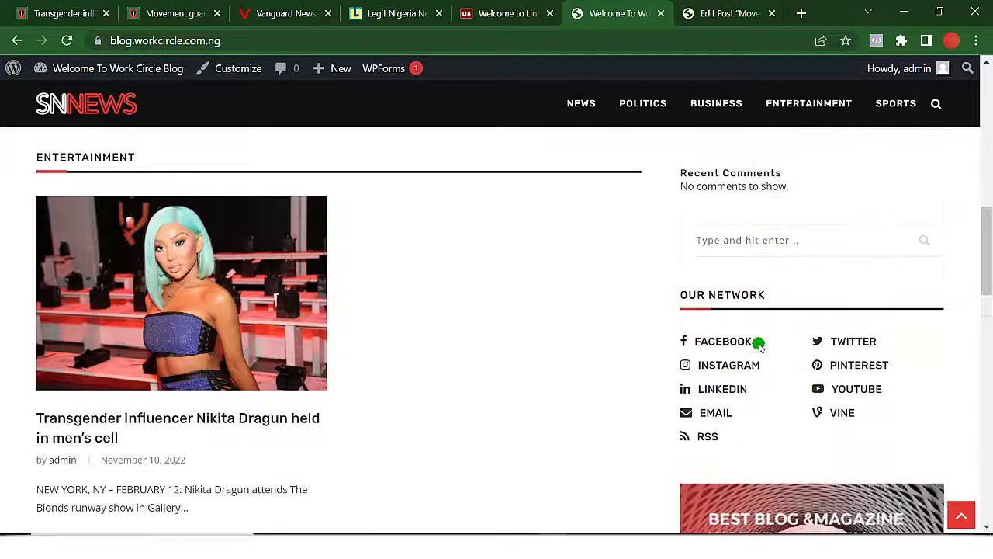
pyautogui.scroll(-7, 758, 345)
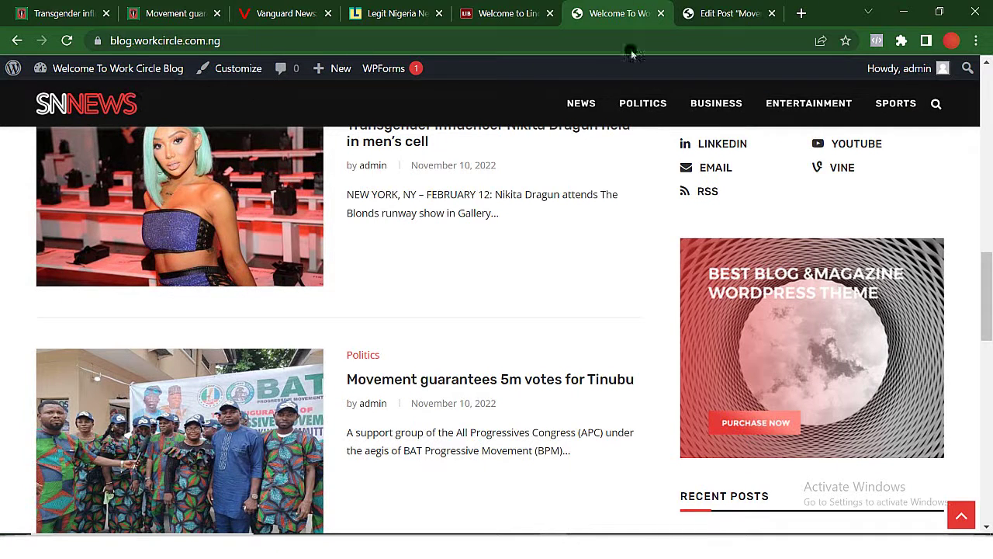
pyautogui.click(691, 11)
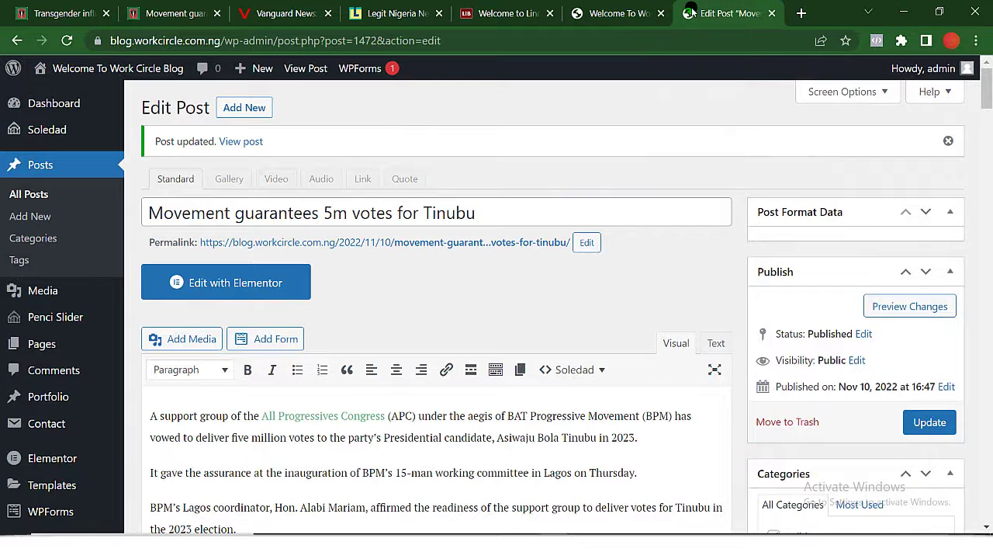
# Minimize Chrome and start Macromedia Fireworks 8 from its desktop icon.
pyautogui.click(902, 14)
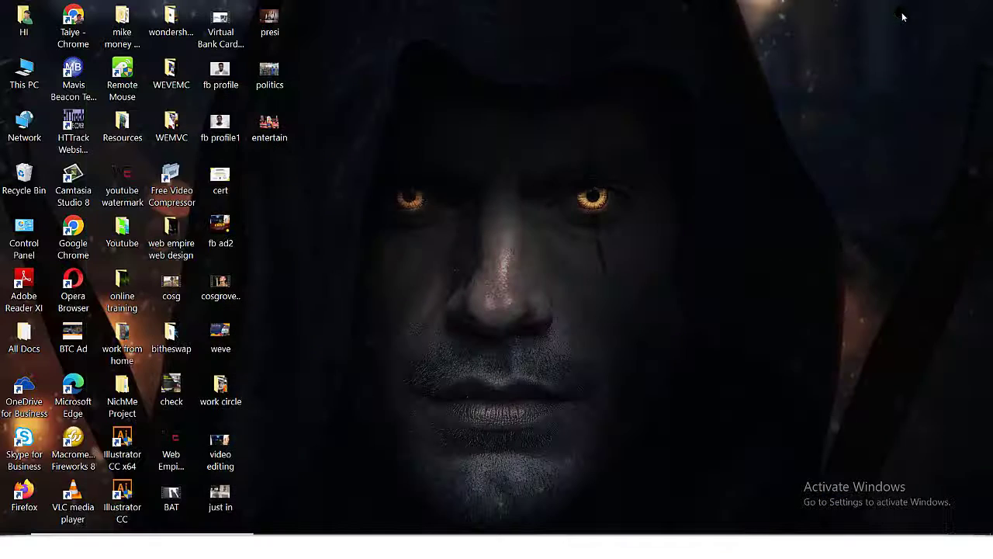
pyautogui.click(81, 450)
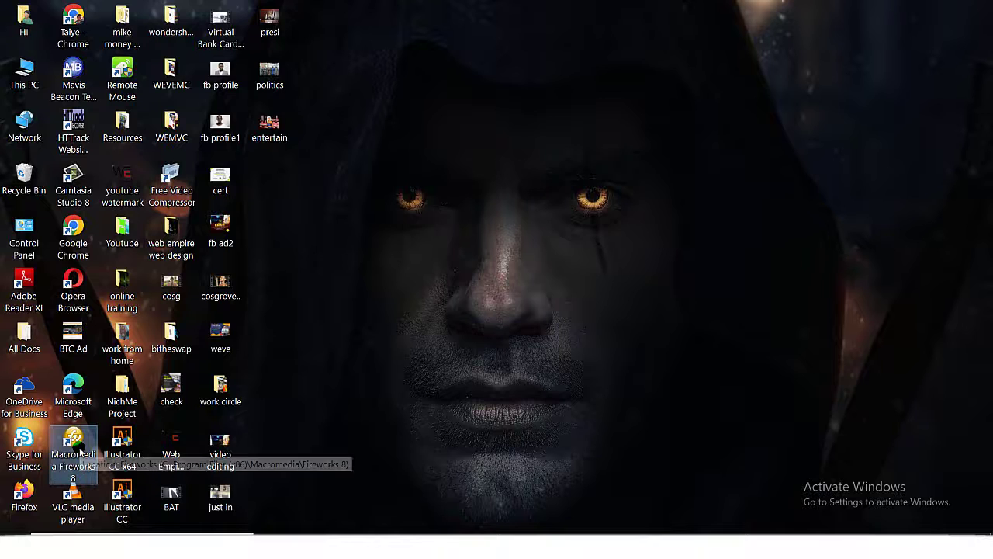
pyautogui.doubleClick(81, 450)
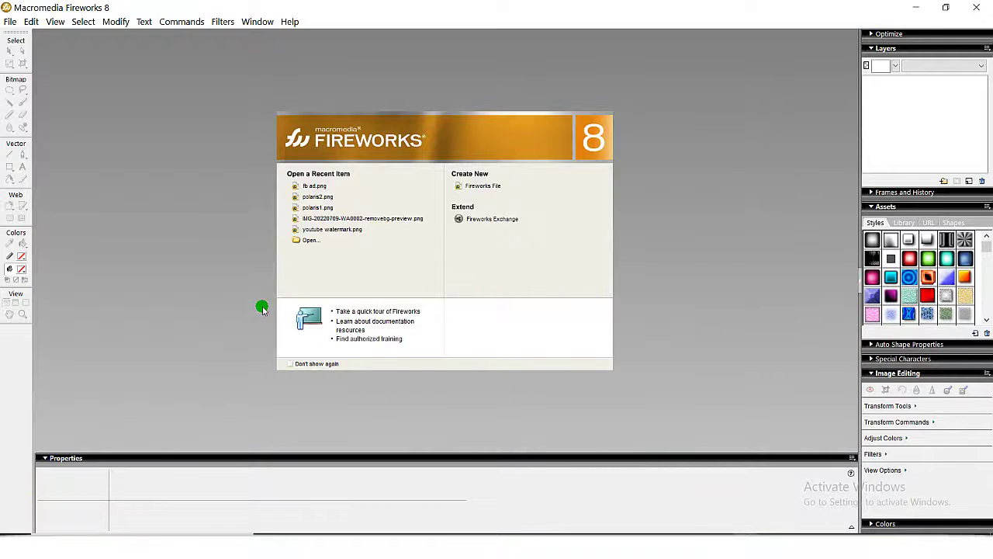
# Create a 300 × 100 px transparent-canvas document and zoom the view to 150%.
pyautogui.click(7, 22)
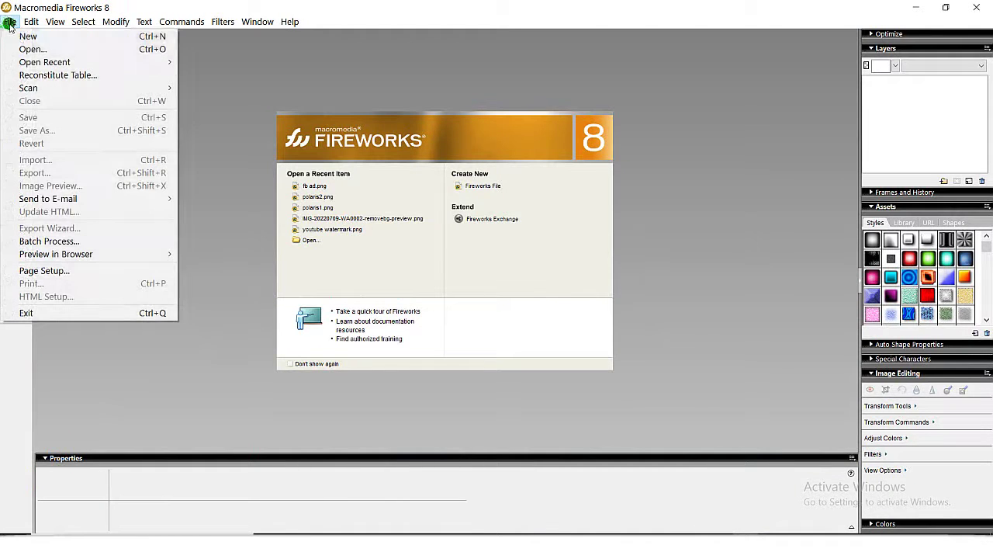
pyautogui.click(48, 38)
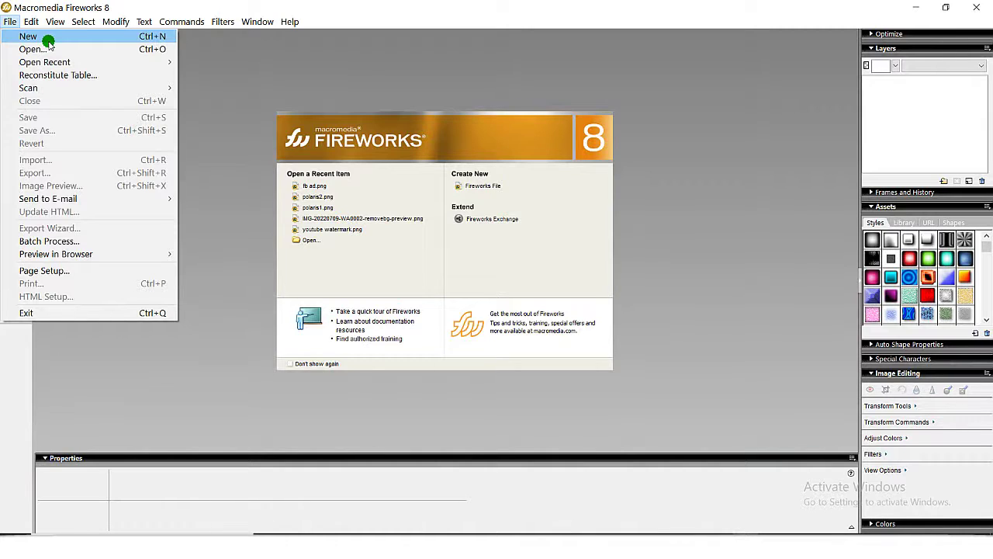
pyautogui.click(48, 39)
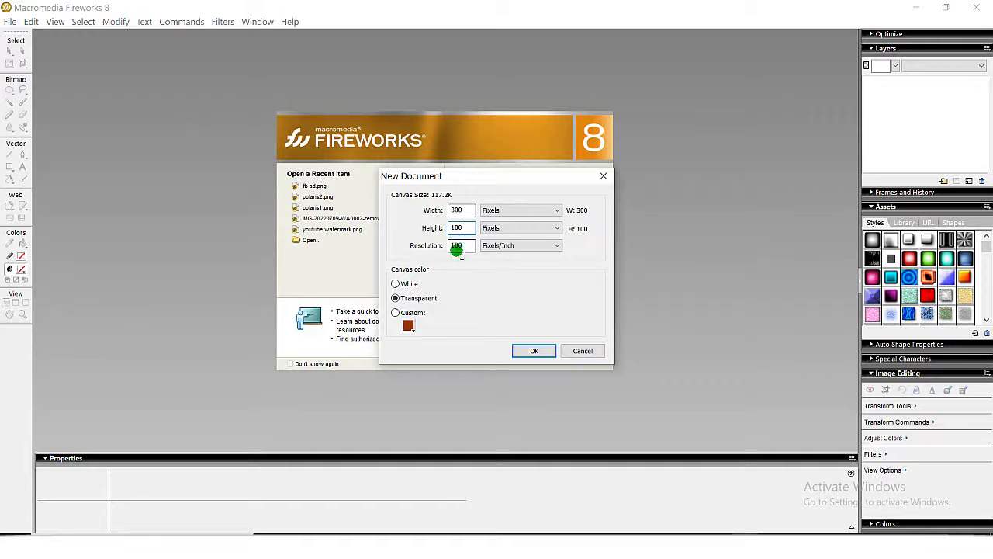
pyautogui.click(528, 351)
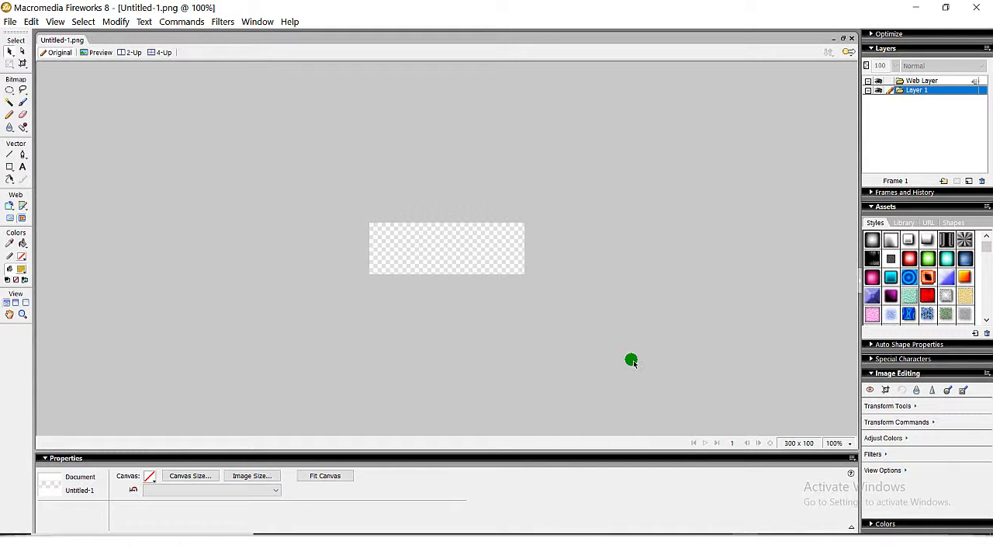
pyautogui.click(848, 447)
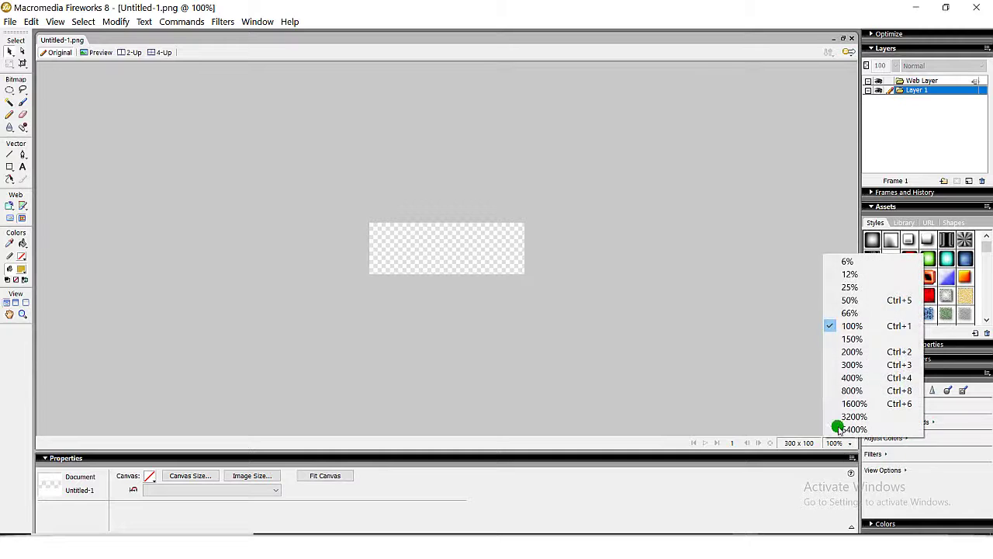
pyautogui.click(864, 339)
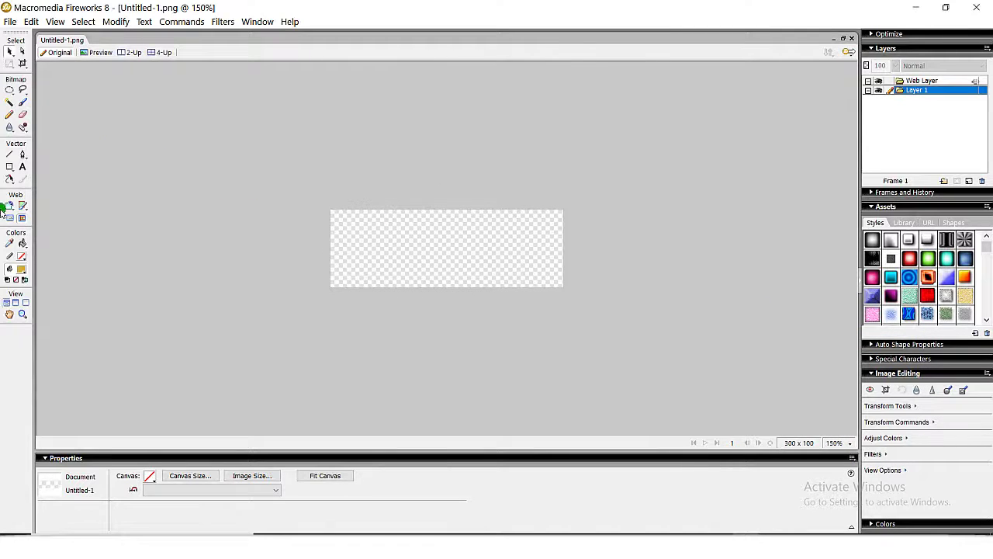
pyautogui.click(23, 169)
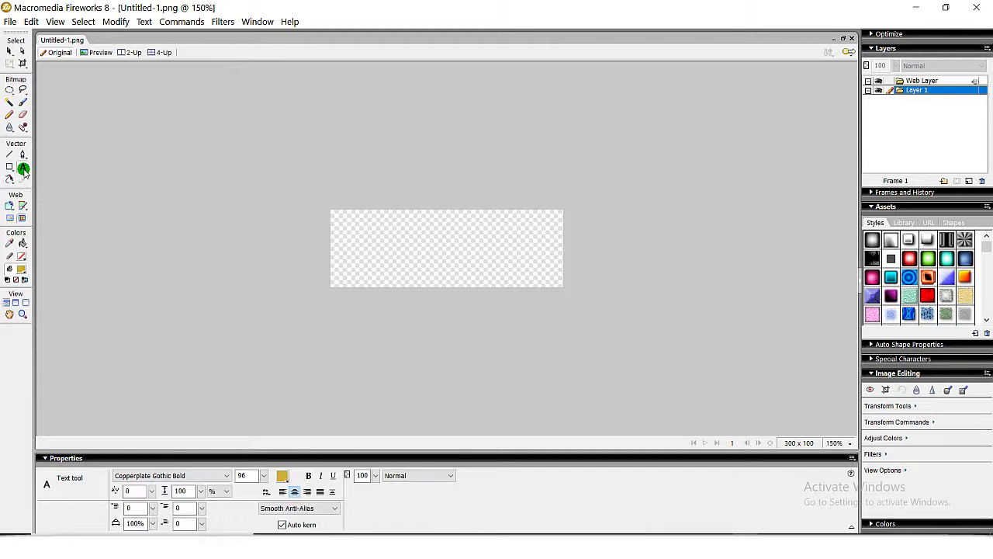
# Add 30-point 'WC NEWS' text and move it to the canvas centre.
pyautogui.click(364, 235)
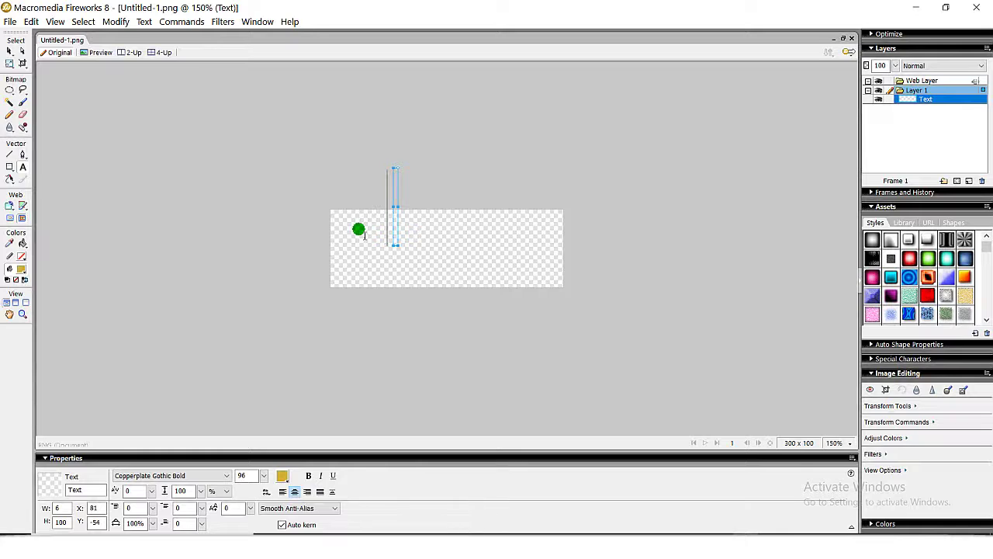
pyautogui.click(367, 262)
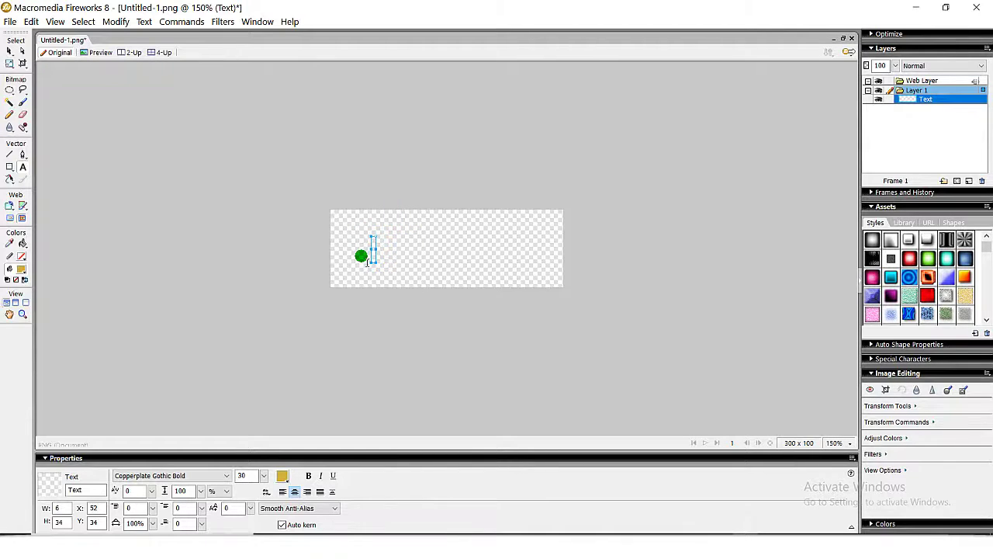
pyautogui.write('WC')
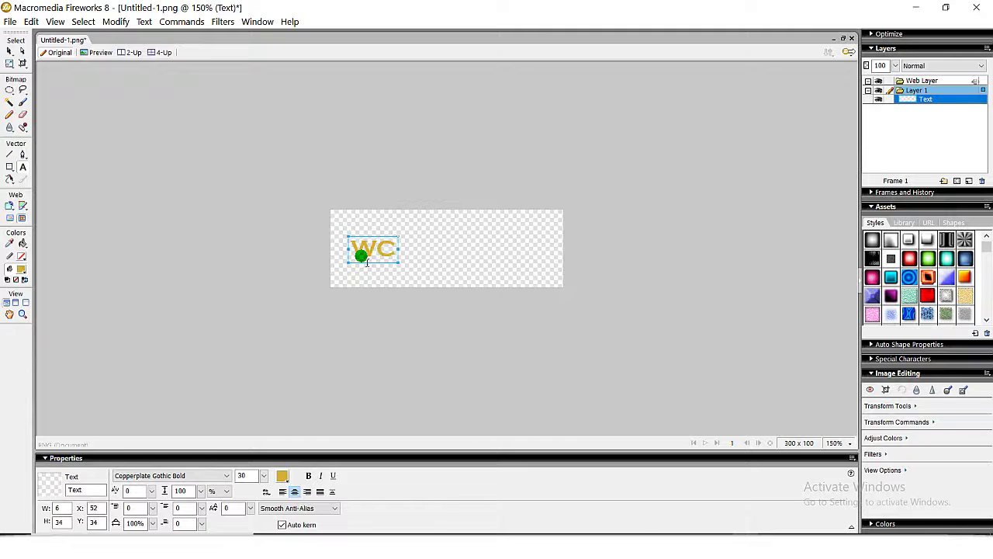
pyautogui.write(' N')
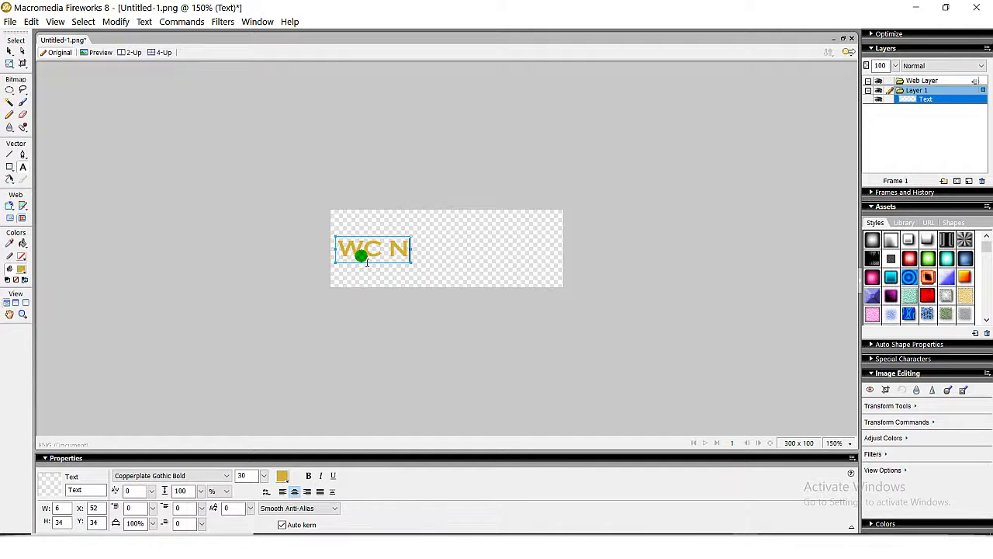
pyautogui.write('EWS')
pyautogui.press('Escape')
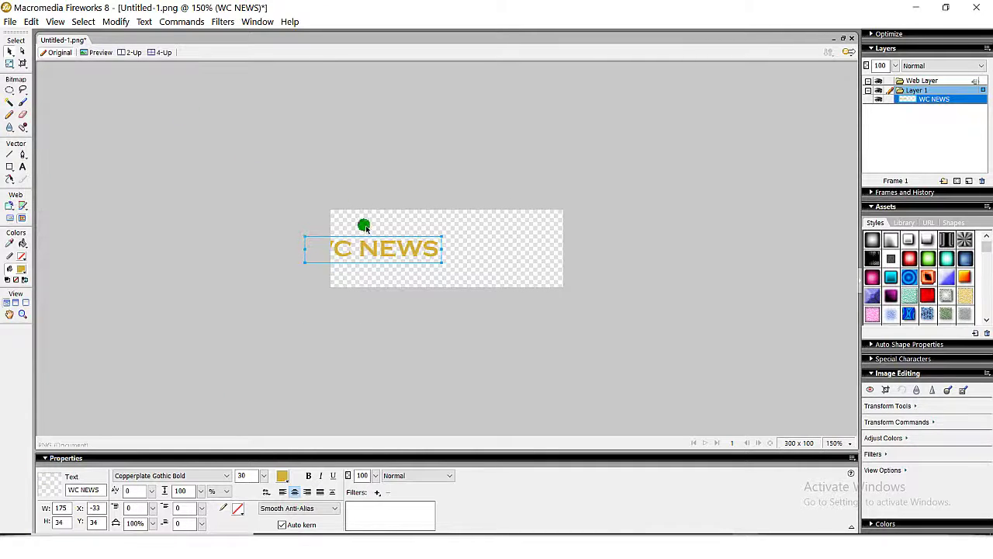
pyautogui.moveTo(369, 254); pyautogui.dragTo(406, 248)
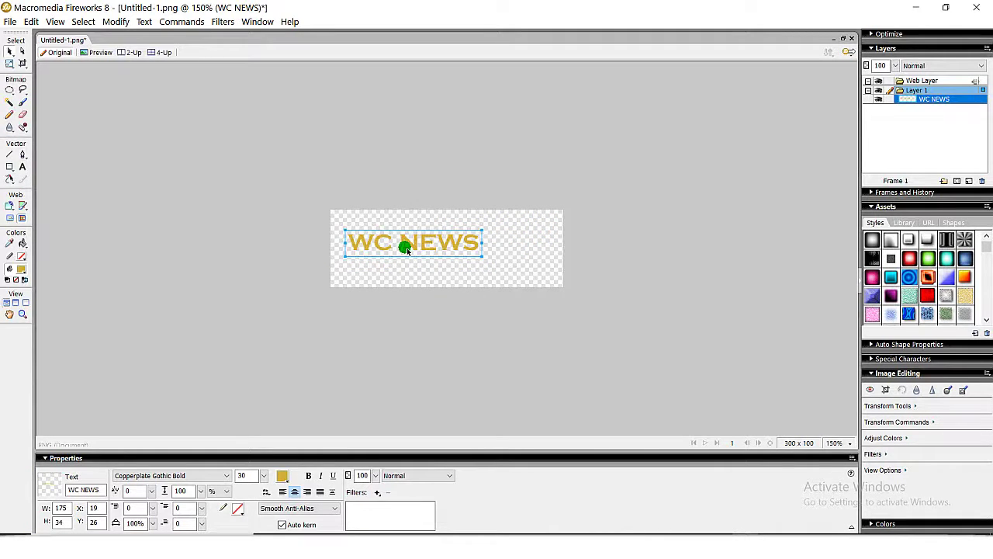
# Scale the WC NEWS text up to fill most of the canvas.
pyautogui.press('q')
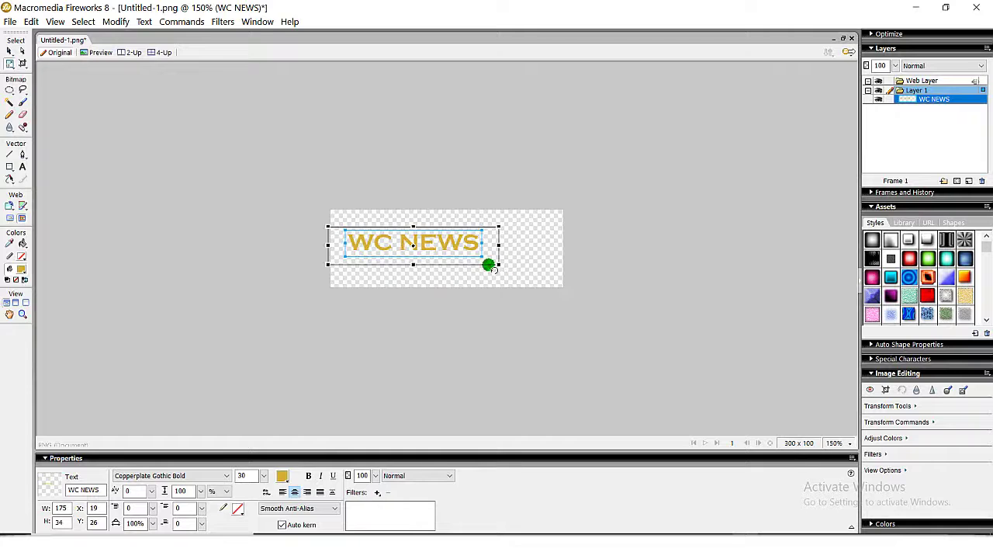
pyautogui.moveTo(505, 266); pyautogui.dragTo(571, 281)
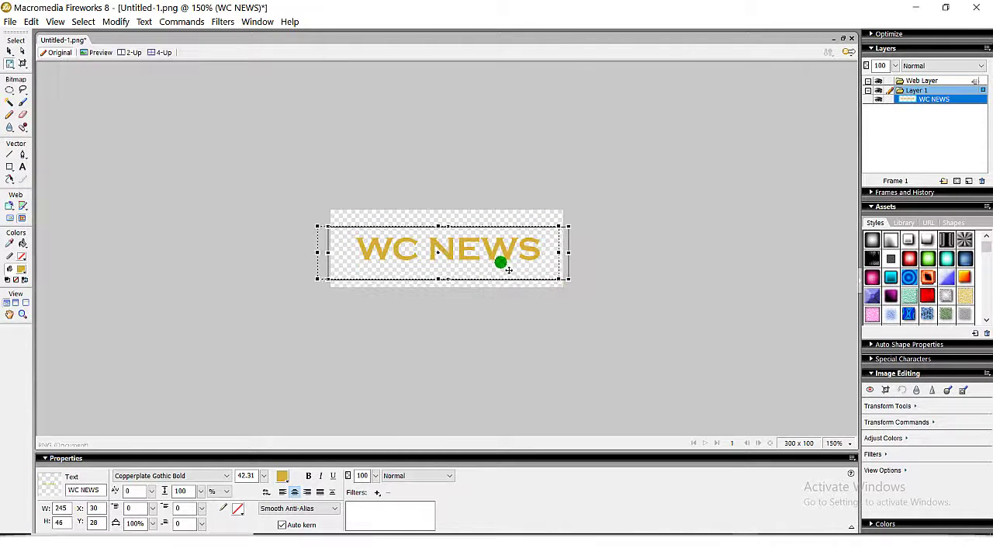
pyautogui.moveTo(501, 261); pyautogui.dragTo(490, 260)
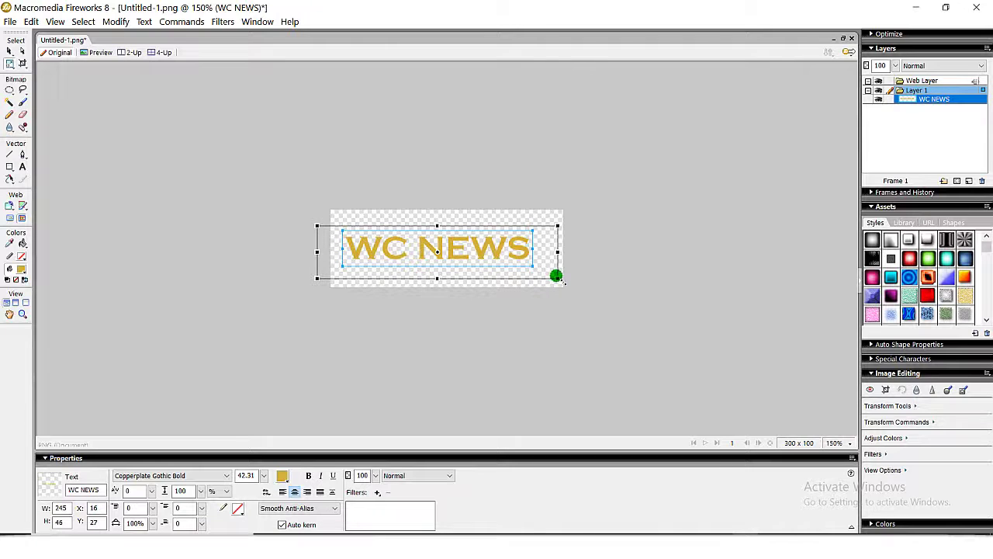
pyautogui.moveTo(556, 276); pyautogui.dragTo(570, 284)
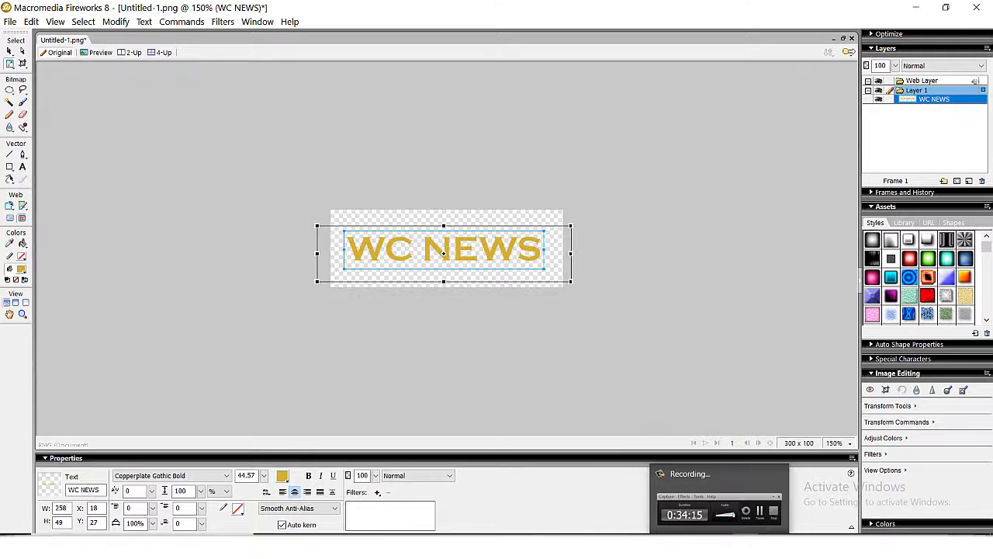
pyautogui.click(538, 547)
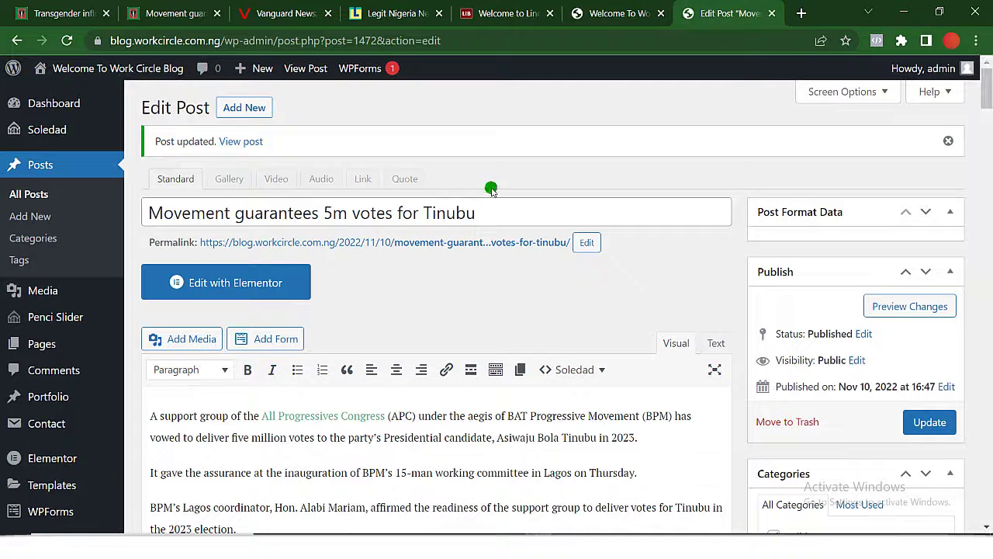
pyautogui.click(612, 15)
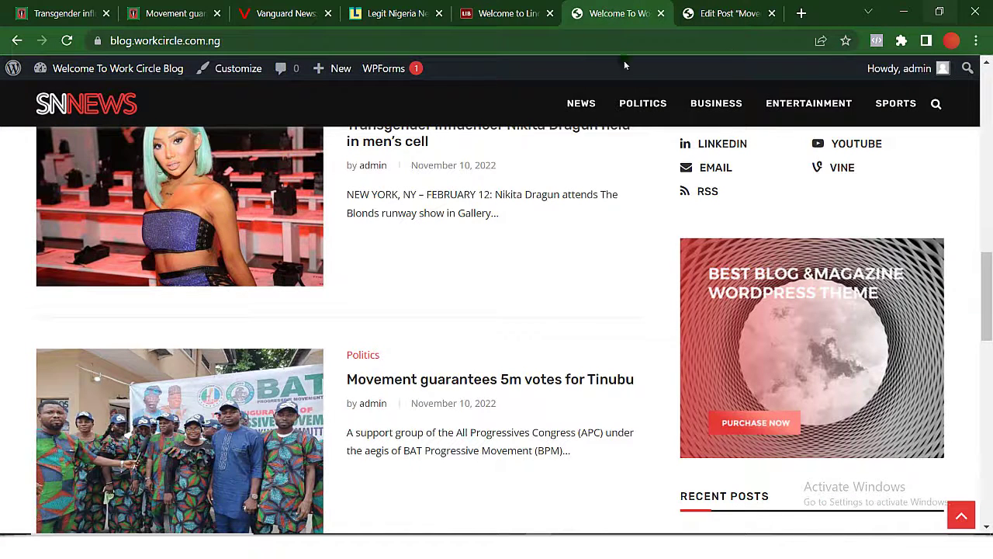
pyautogui.click(904, 14)
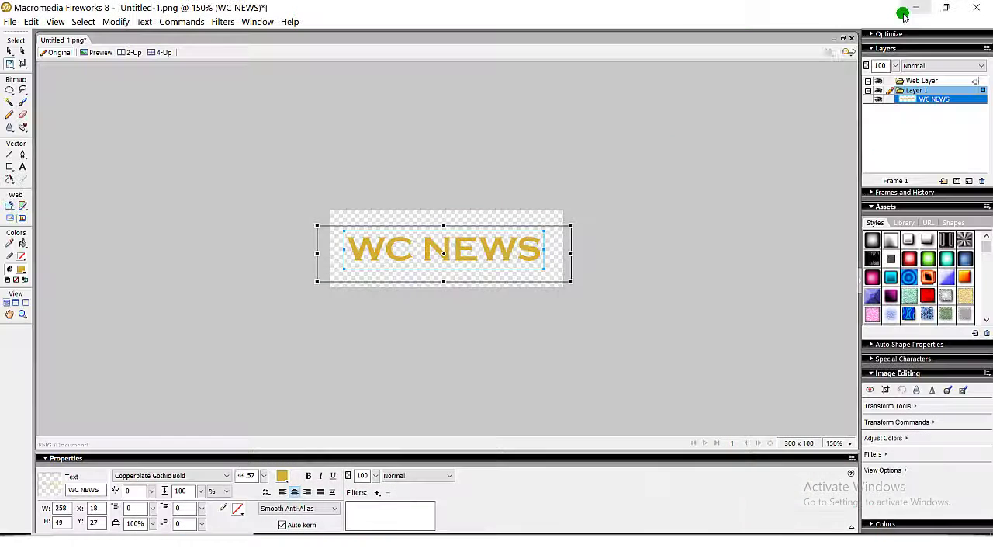
# Colour 'WC' white and 'NEWS' red (#FF0000), then deselect the text.
pyautogui.doubleClick(415, 256)
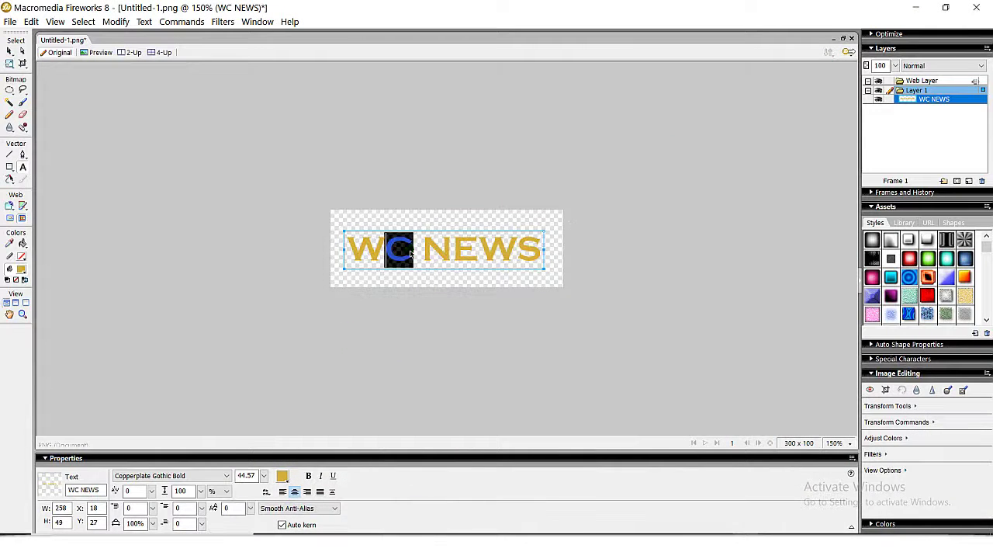
pyautogui.click(280, 477)
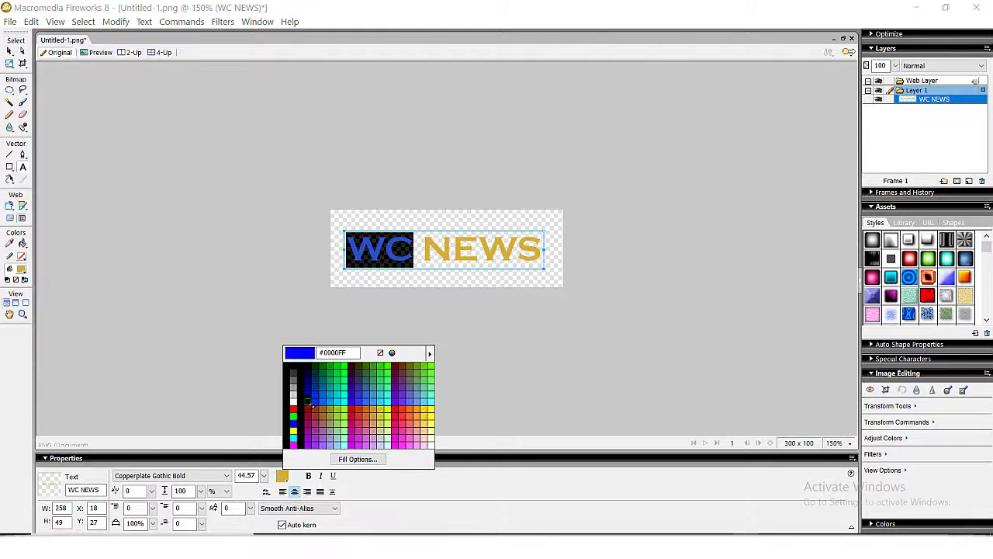
pyautogui.click(294, 402)
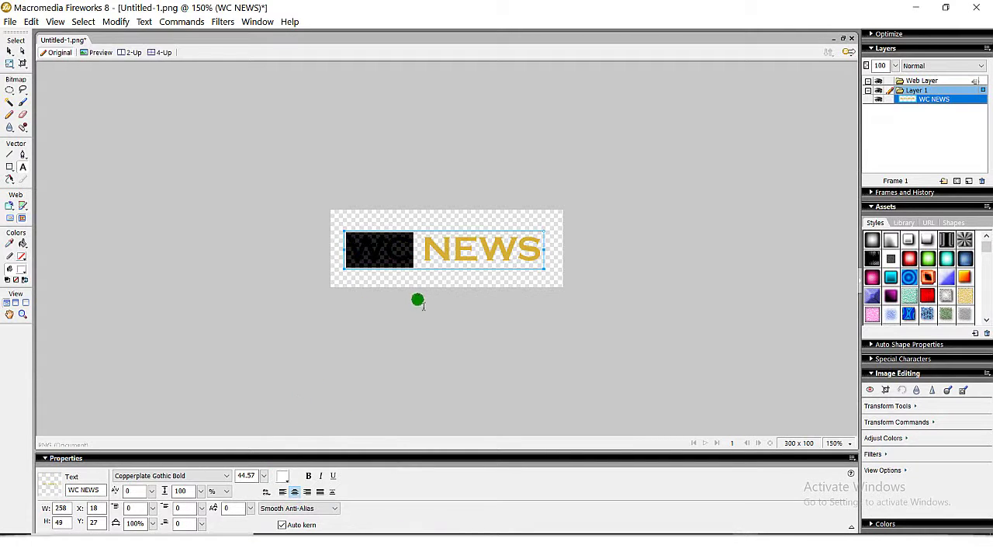
pyautogui.click(423, 253)
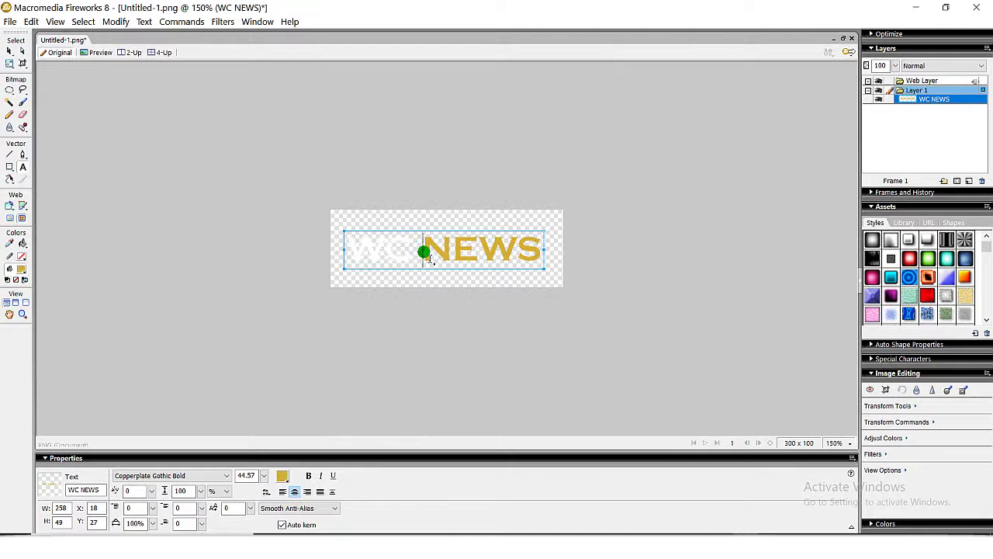
pyautogui.hotkey('shift', 'Right')
pyautogui.hotkey('shift', 'Right')
pyautogui.hotkey('shift', 'Right')
pyautogui.hotkey('shift', 'Right')
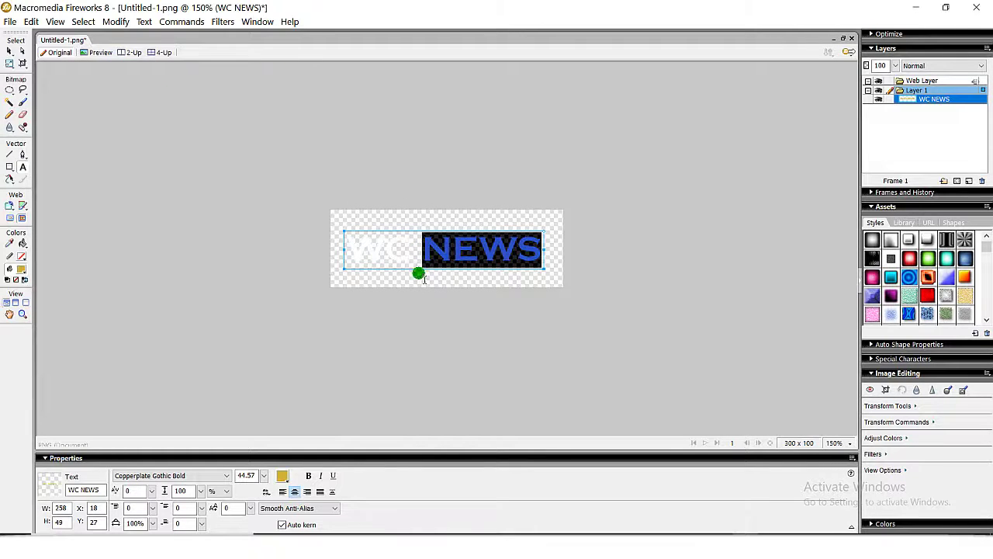
pyautogui.click(280, 477)
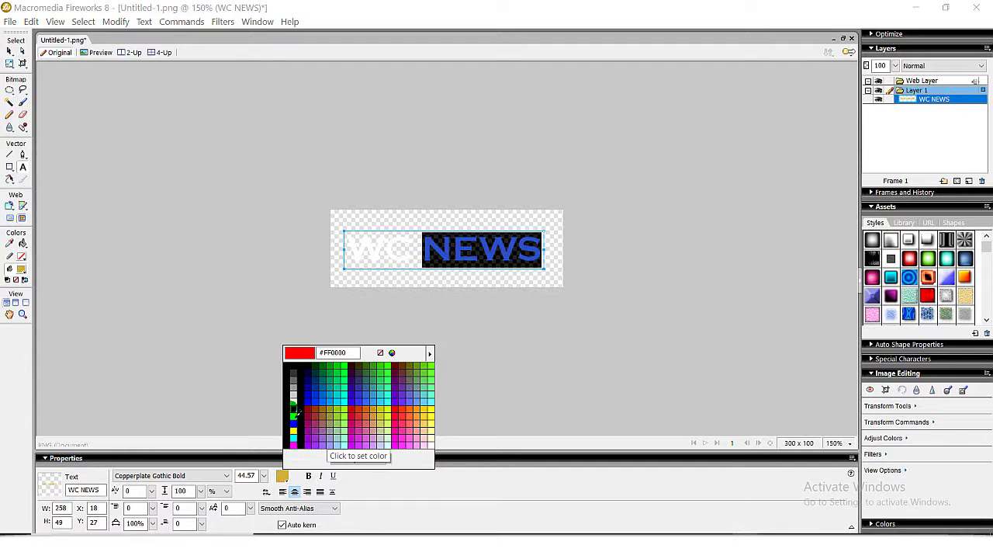
pyautogui.click(301, 413)
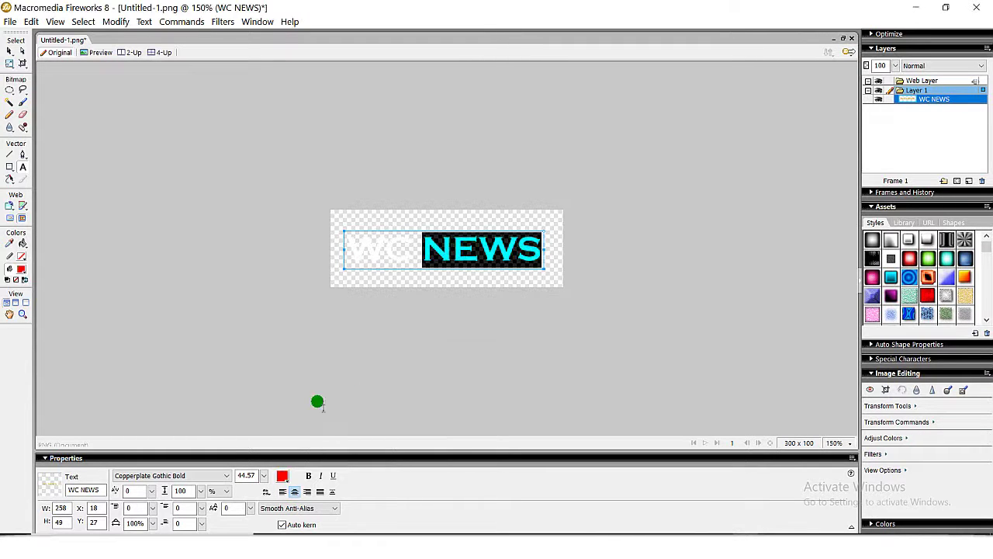
pyautogui.click(400, 388)
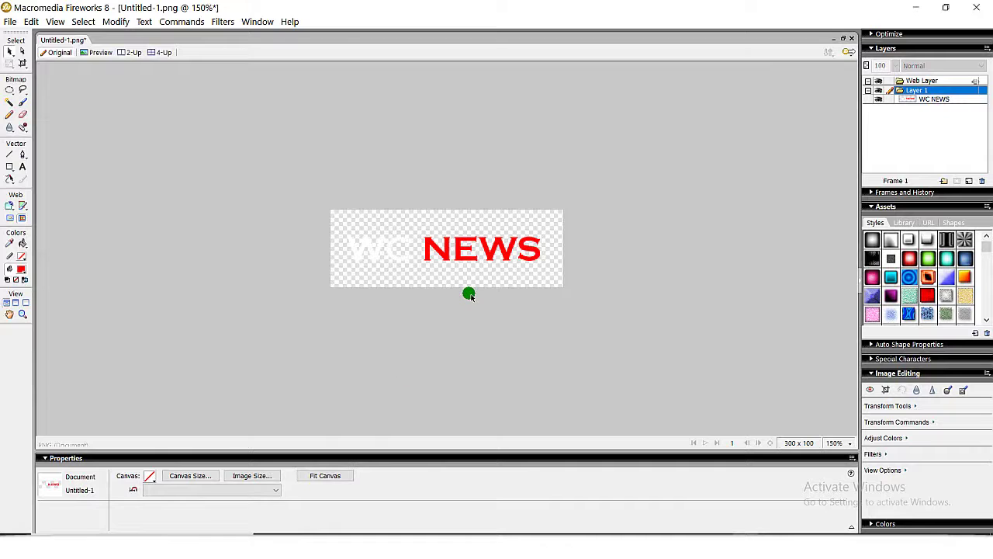
# Export the logo to the Desktop under the name 'wc news'.
pyautogui.hotkey('ctrl', 's')
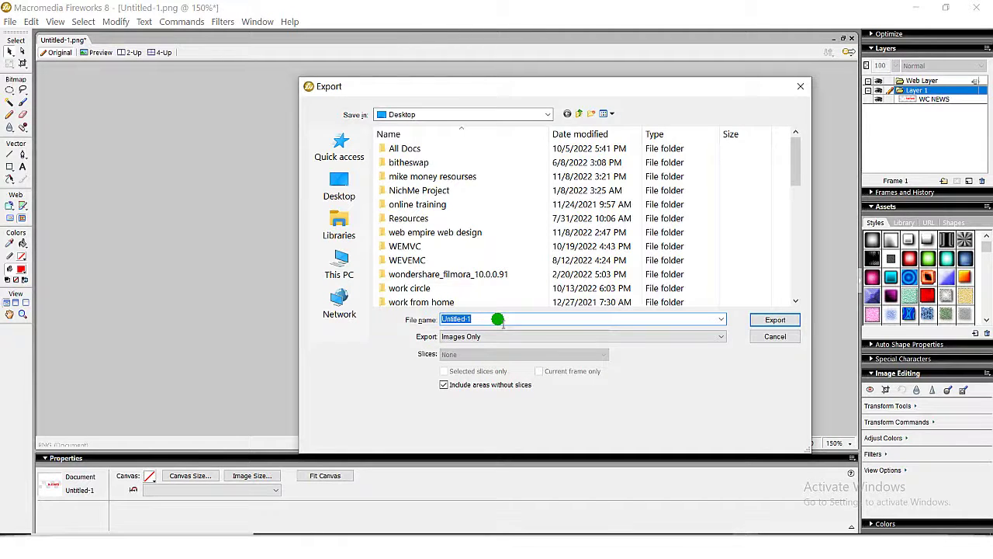
pyautogui.write('wc news')
pyautogui.click(776, 318)
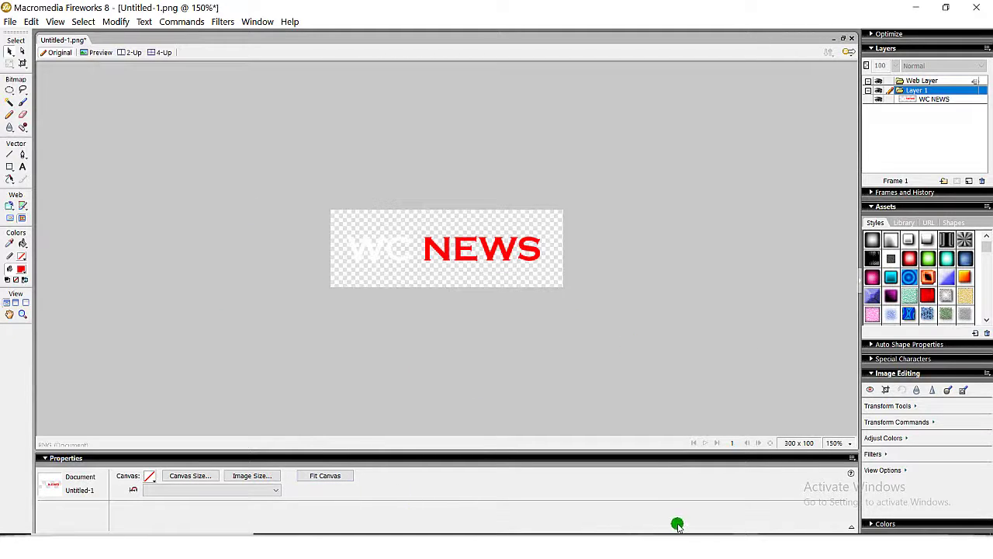
# Return to Chrome's Edit Post page and open Appearance > Customize.
pyautogui.click(532, 504)
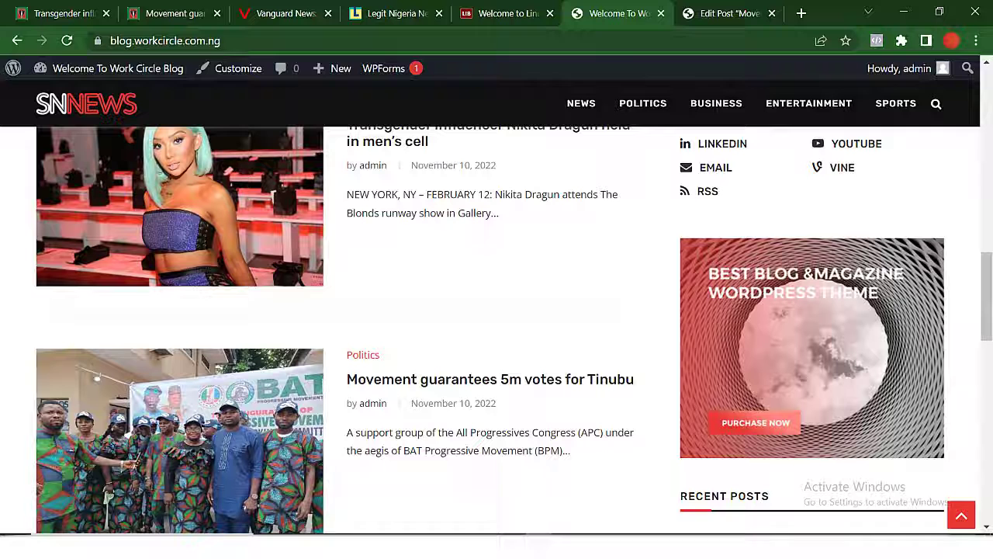
pyautogui.click(716, 14)
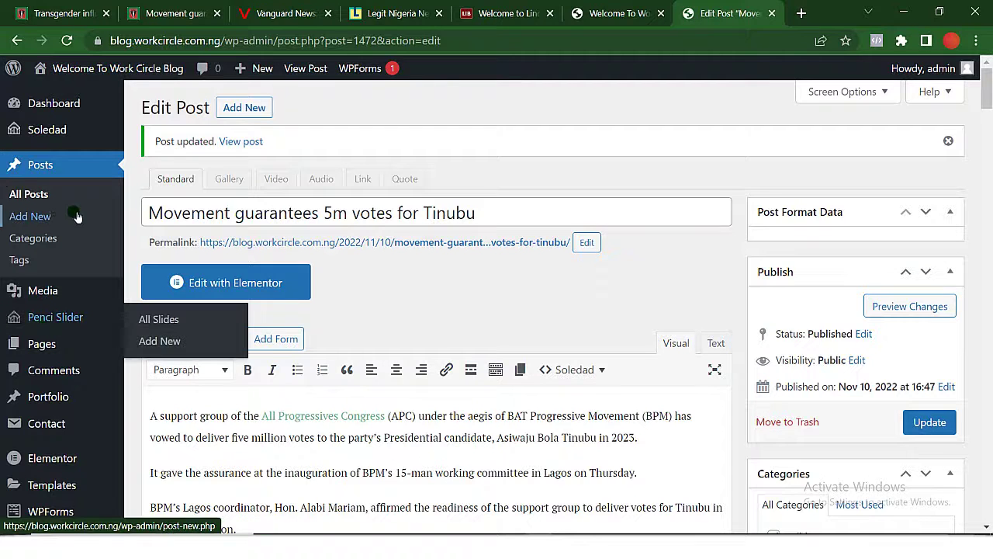
pyautogui.scroll(-2, 67, 374)
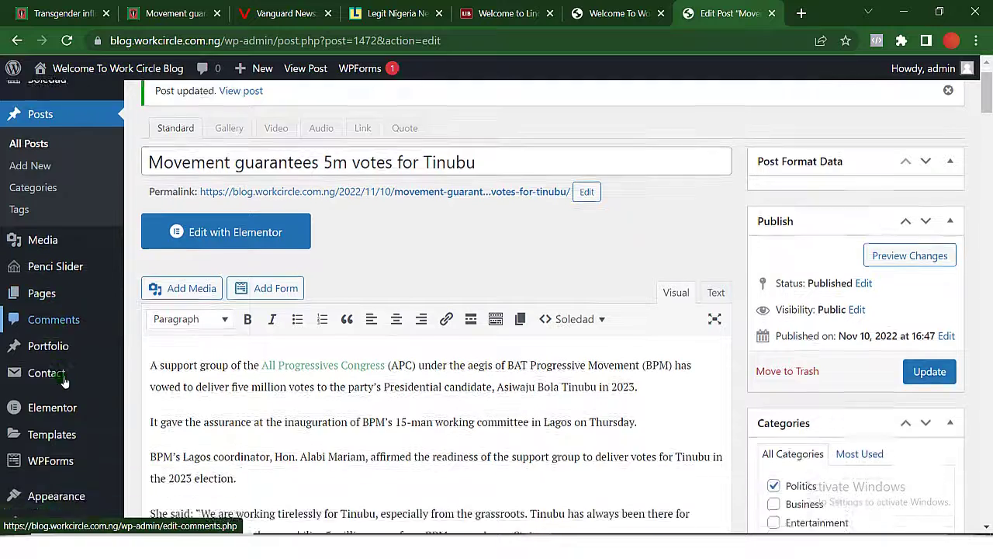
pyautogui.moveTo(65, 380)
pyautogui.moveTo(65, 413)
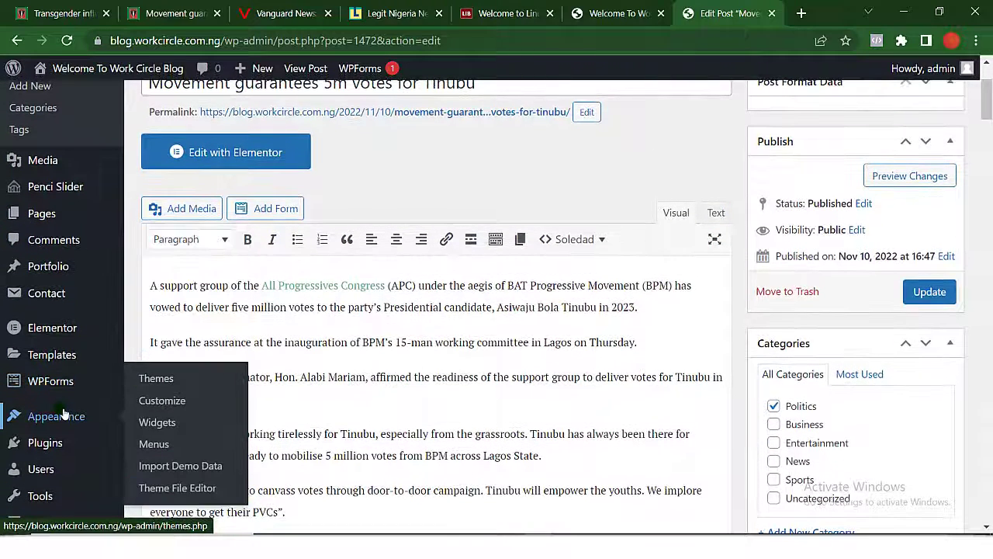
pyautogui.click(175, 407)
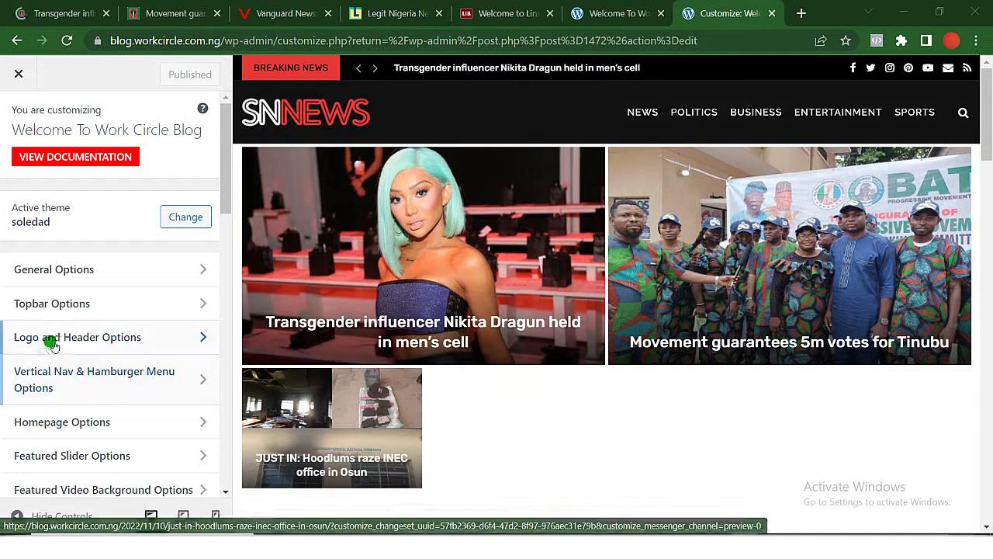
# In Logo and Header Options, upload wc-news.png from the desktop and choose it as the logo.
pyautogui.click(117, 349)
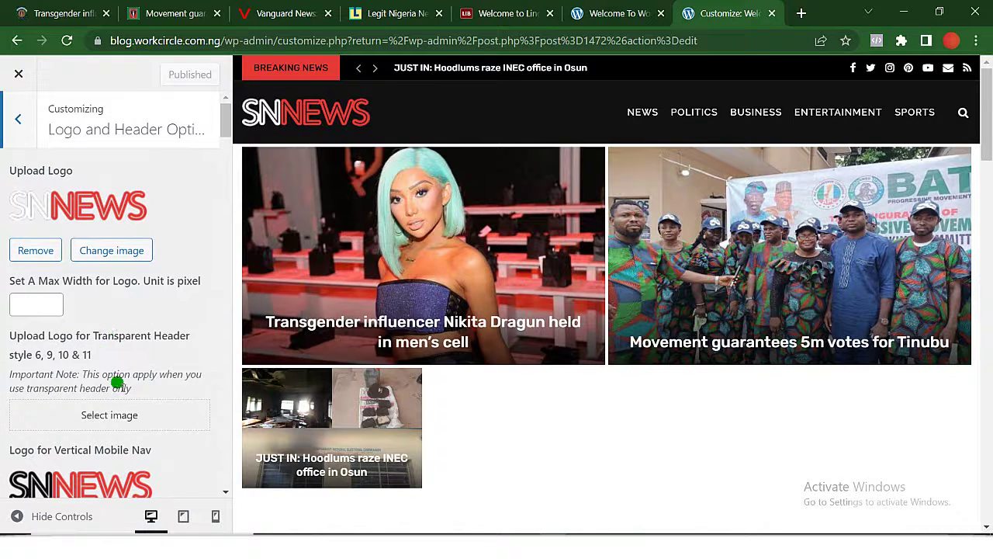
pyautogui.scroll(-1, 116, 382)
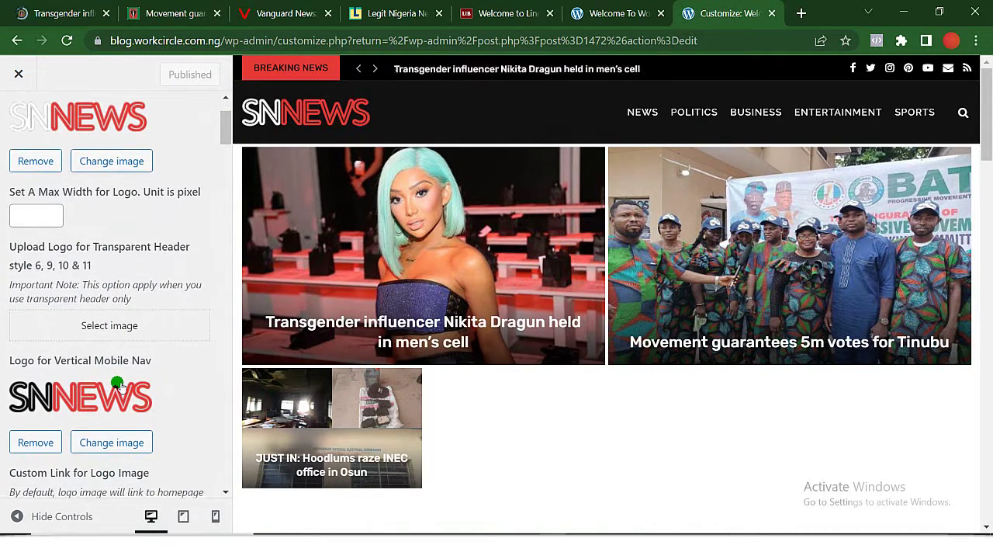
pyautogui.scroll(1, 117, 383)
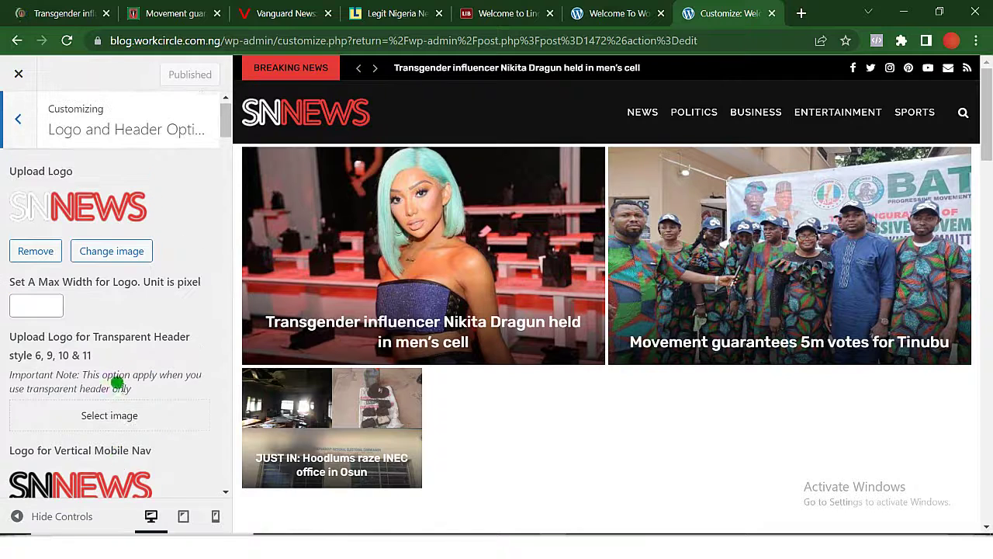
pyautogui.click(111, 250)
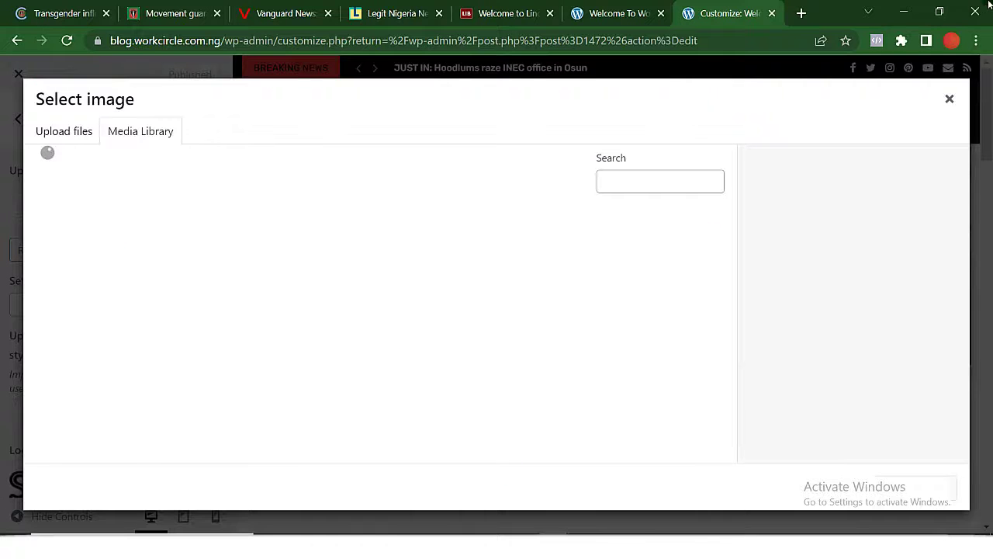
pyautogui.click(905, 12)
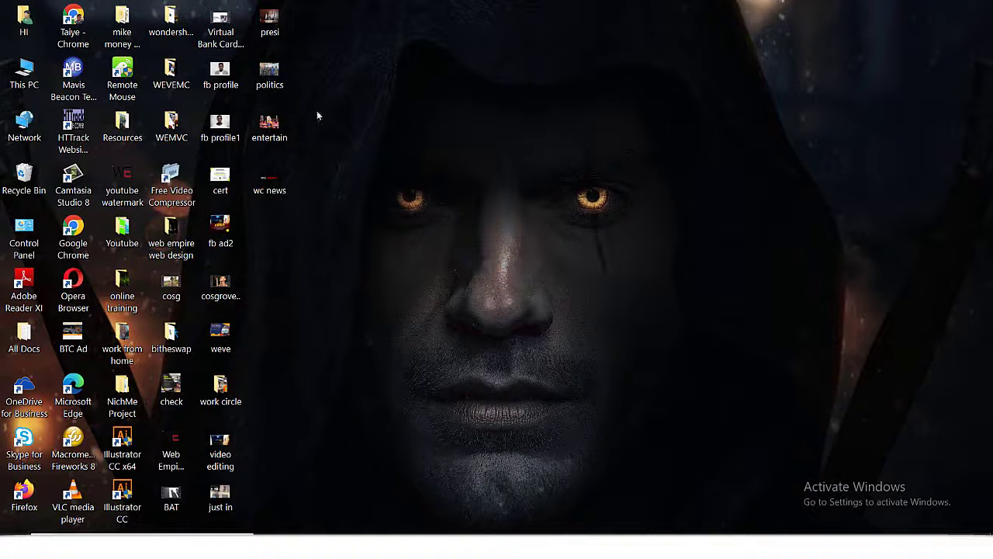
pyautogui.moveTo(277, 179); pyautogui.dragTo(366, 354)
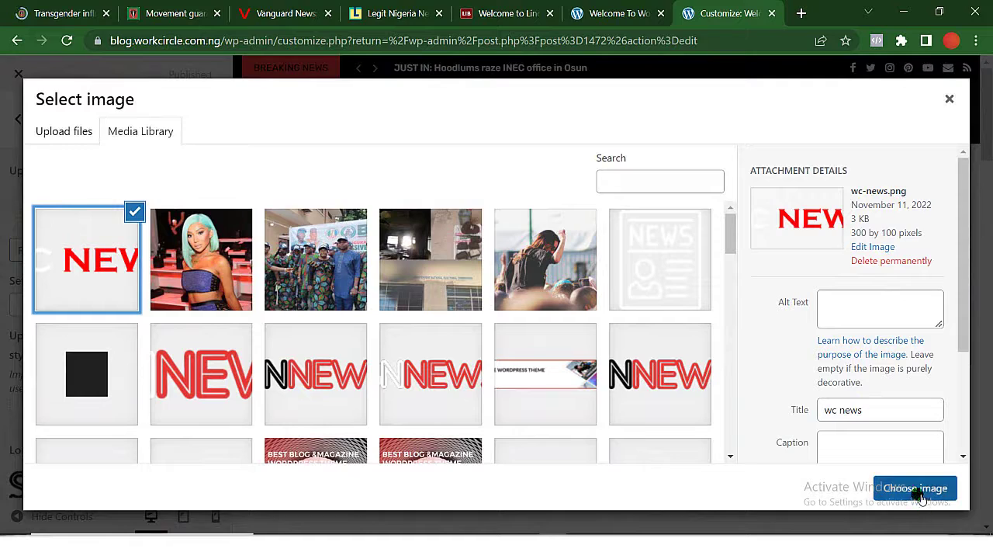
pyautogui.click(921, 495)
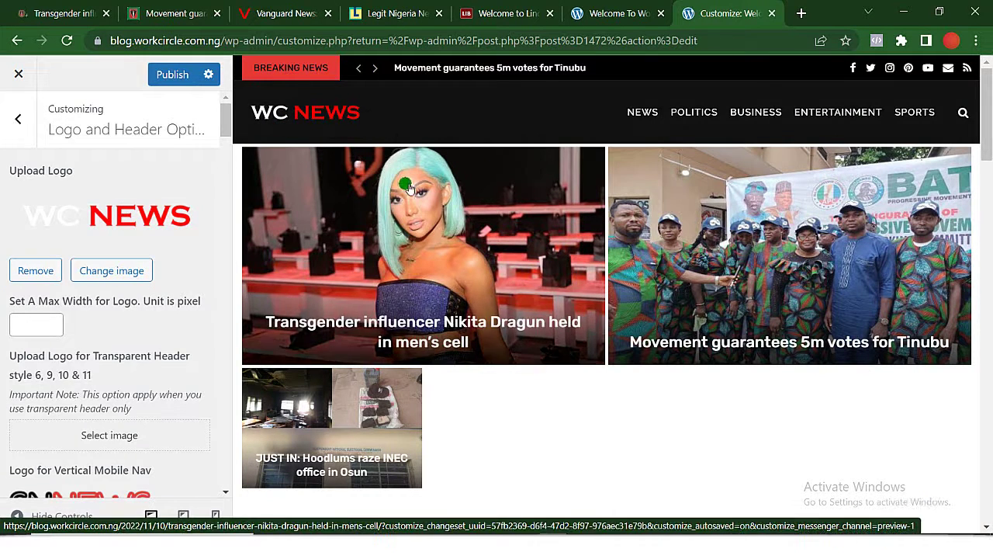
# Set wc-news.png from the Media Library as the Logo for Vertical Mobile Nav.
pyautogui.scroll(-3, 217, 371)
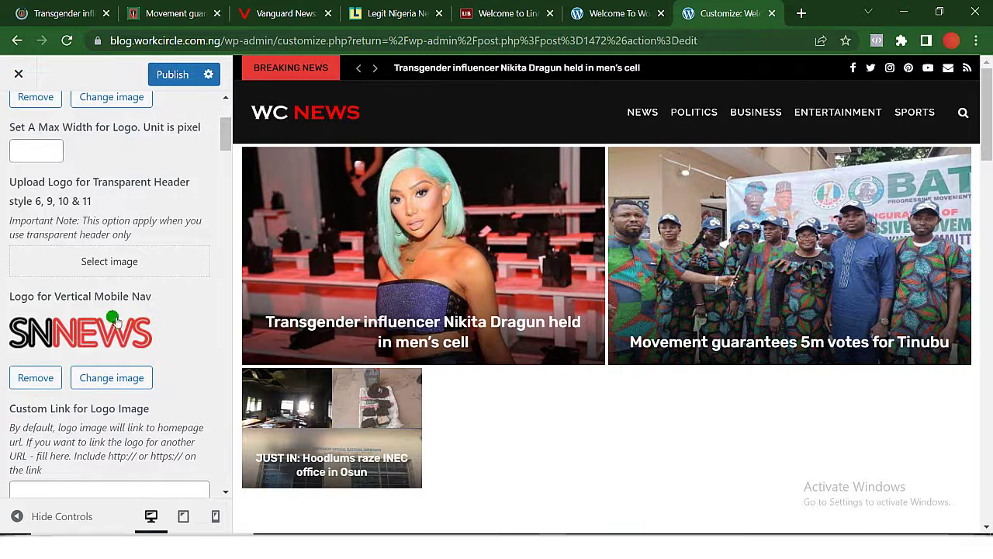
pyautogui.click(108, 380)
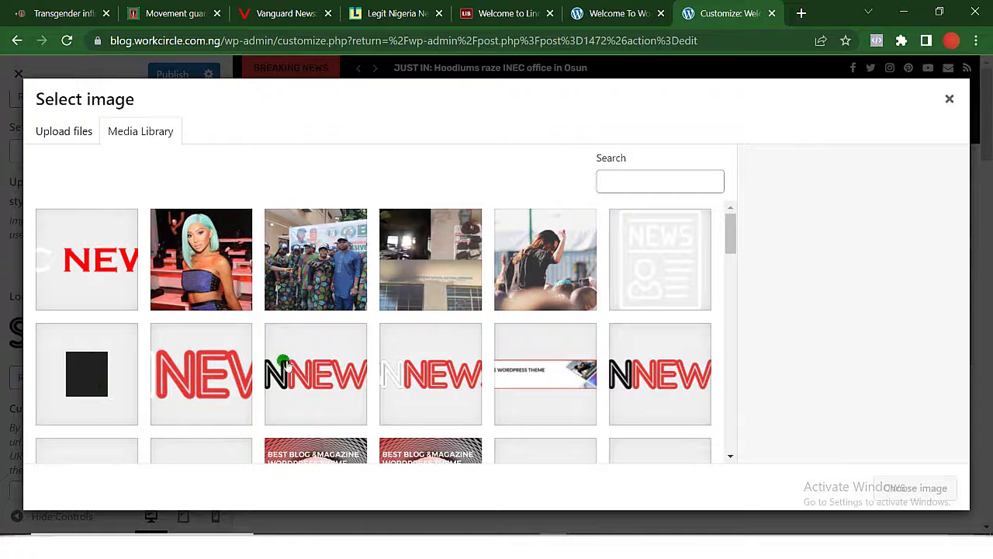
pyautogui.click(104, 253)
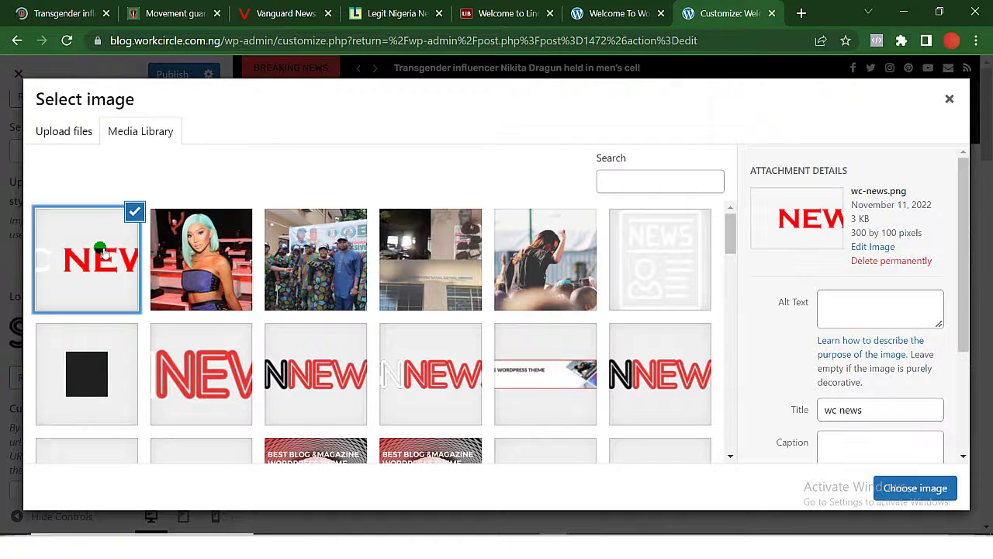
pyautogui.click(916, 488)
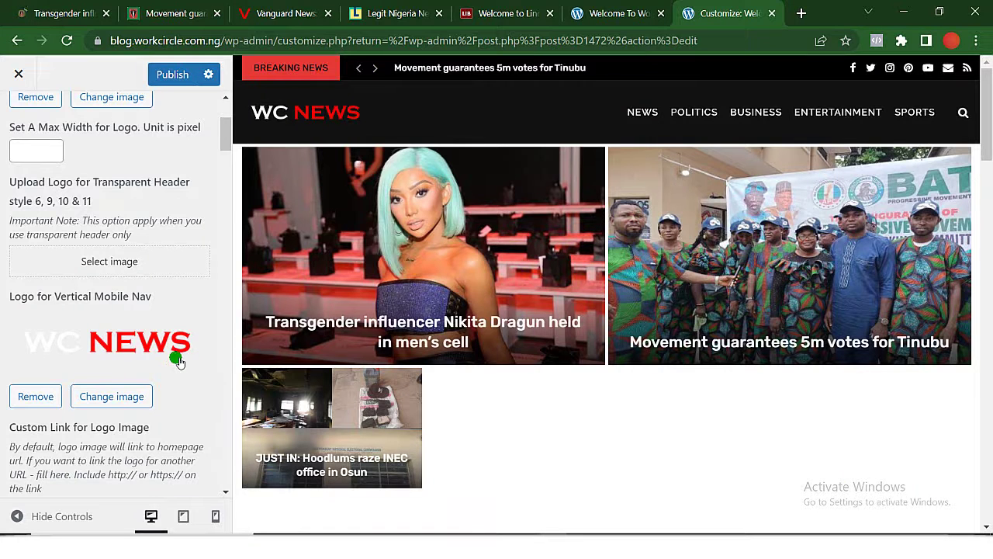
pyautogui.scroll(3, 177, 357)
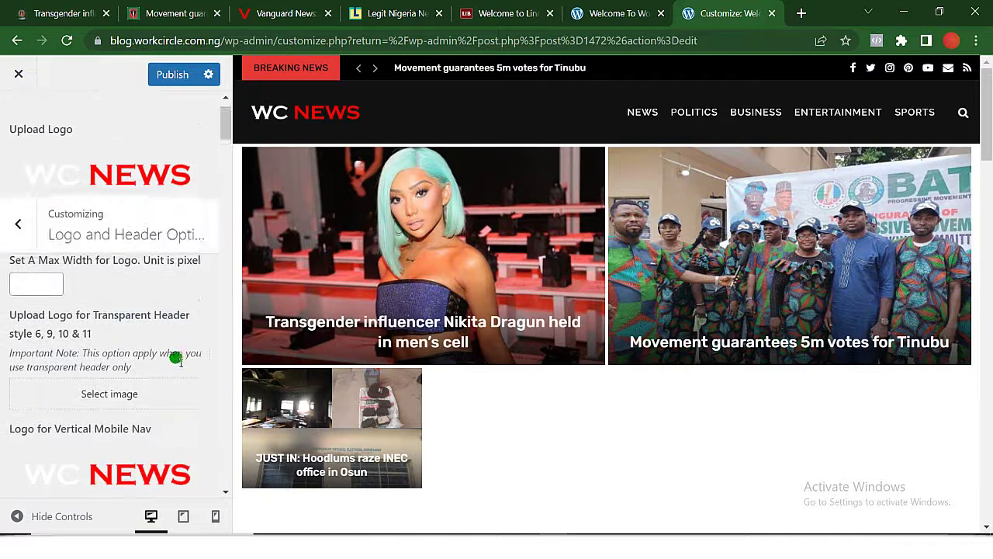
# Publish the logo changes and scroll through the Logo and Header Options to review them.
pyautogui.click(177, 74)
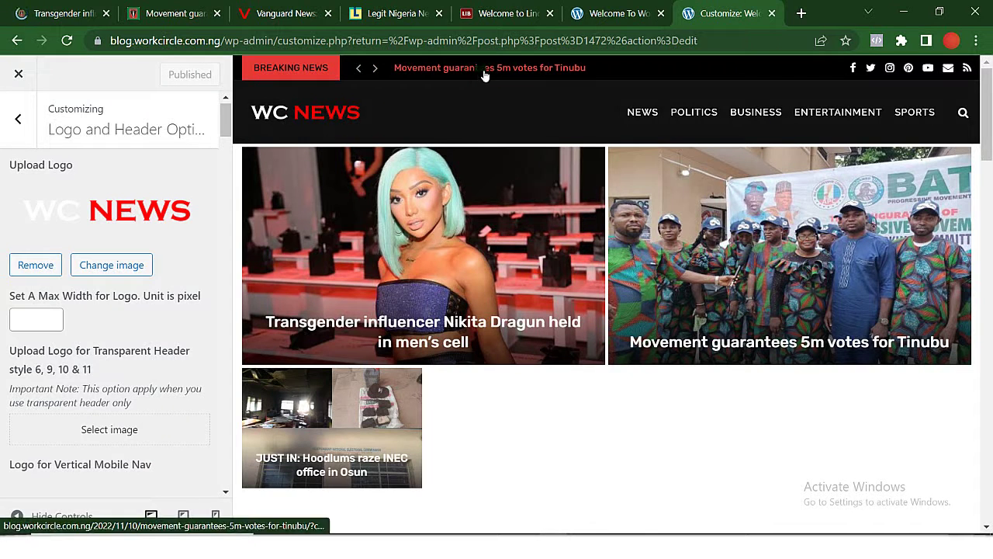
pyautogui.scroll(-5, 144, 317)
pyautogui.scroll(5, 144, 317)
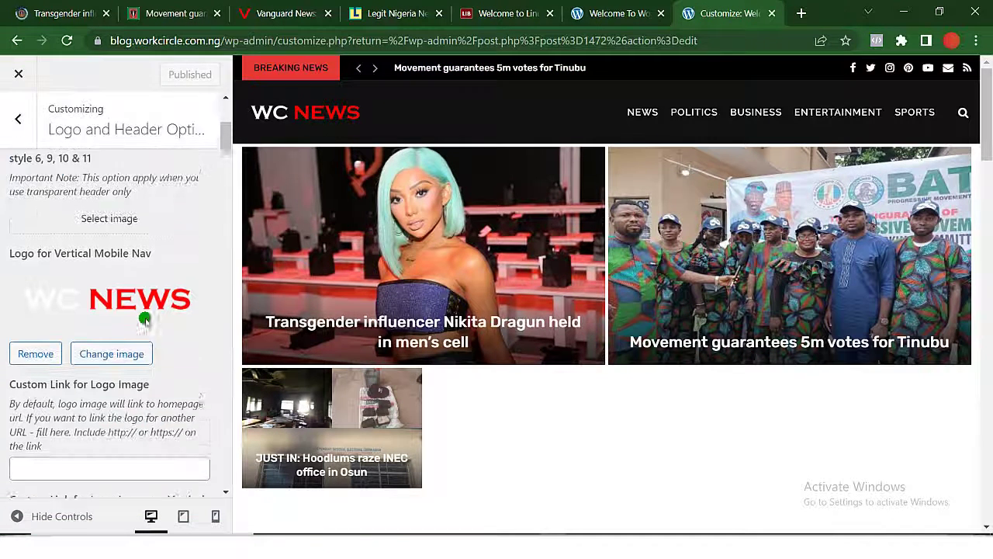
pyautogui.scroll(-15, 145, 319)
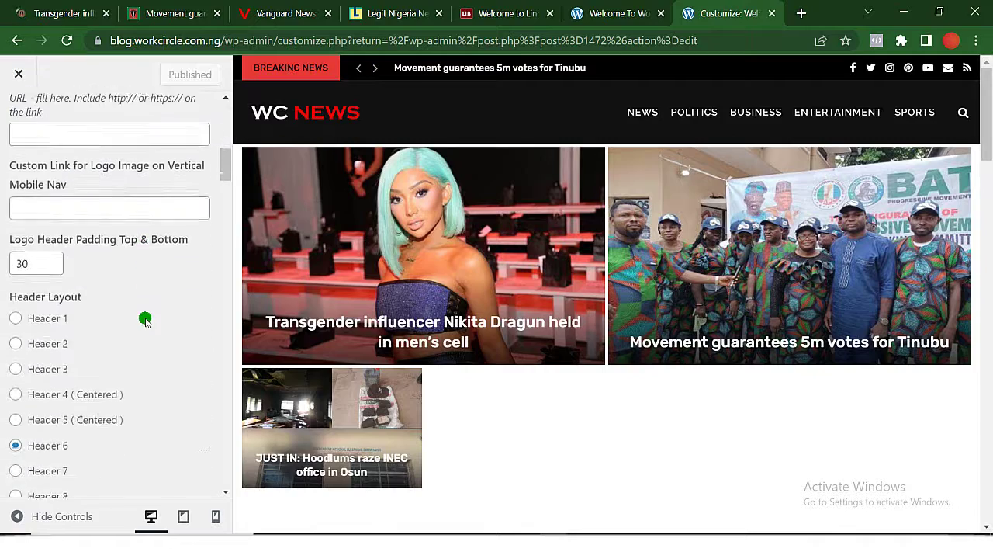
pyautogui.scroll(15, 146, 319)
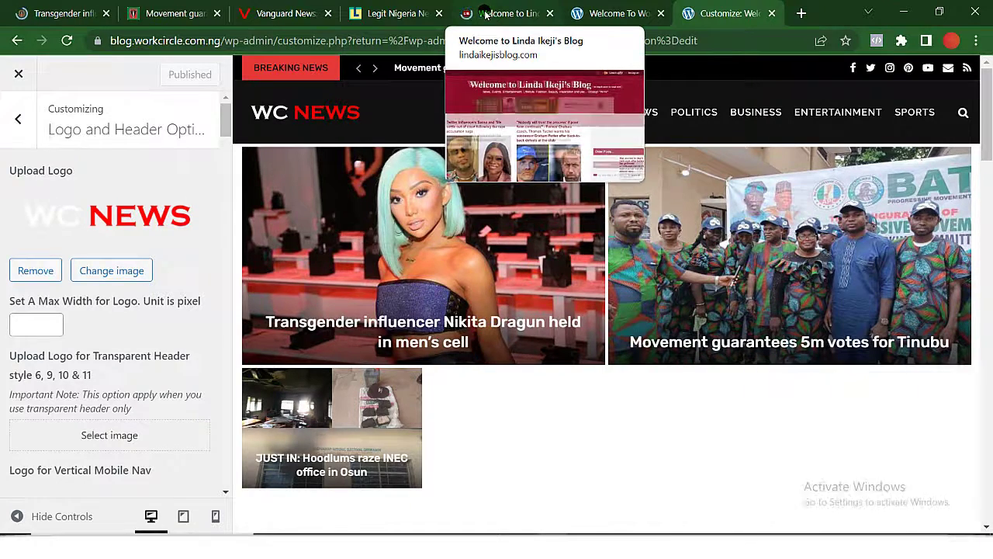
# Look over the other news tabs, then minimize Chrome to reveal the desktop.
pyautogui.click(485, 13)
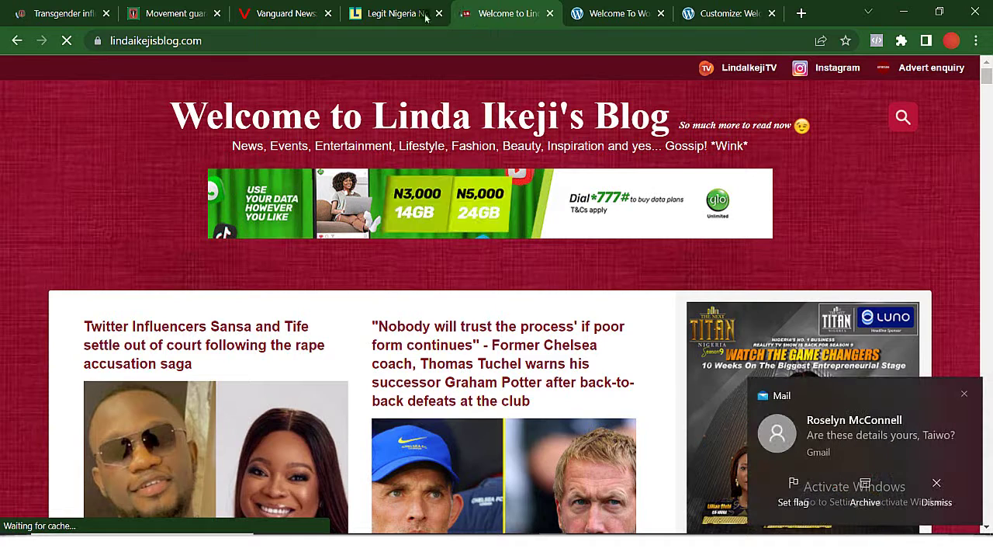
pyautogui.click(360, 16)
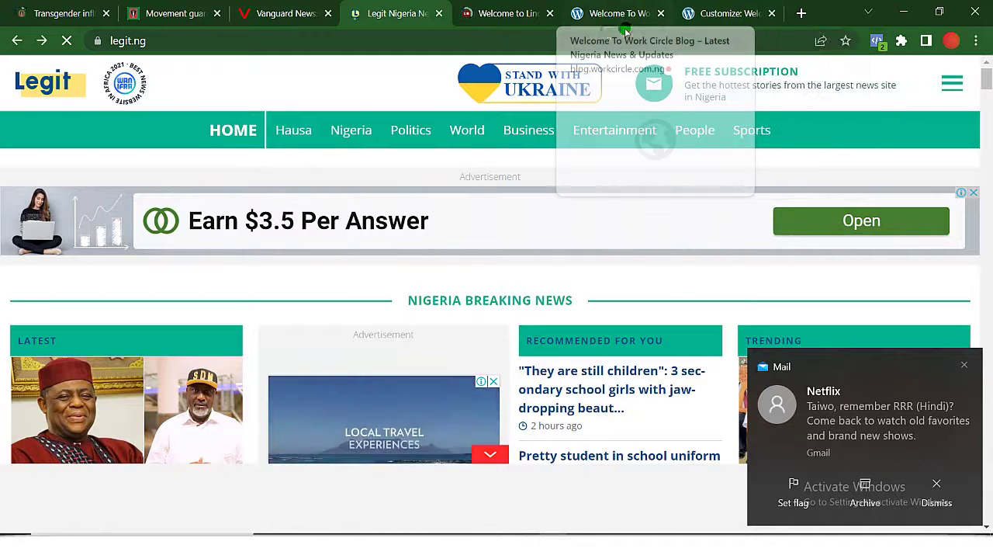
pyautogui.click(700, 19)
pyautogui.click(904, 13)
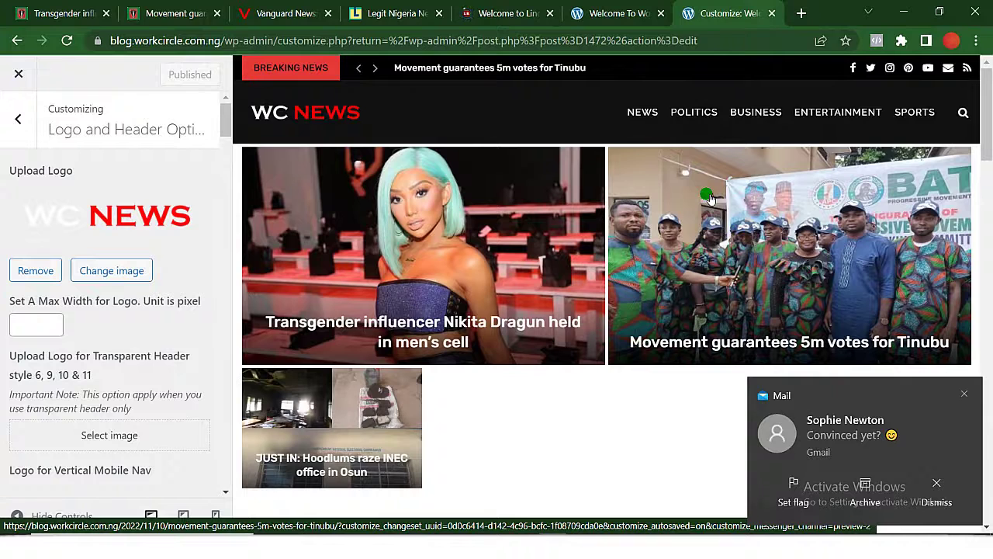
pyautogui.click(905, 14)
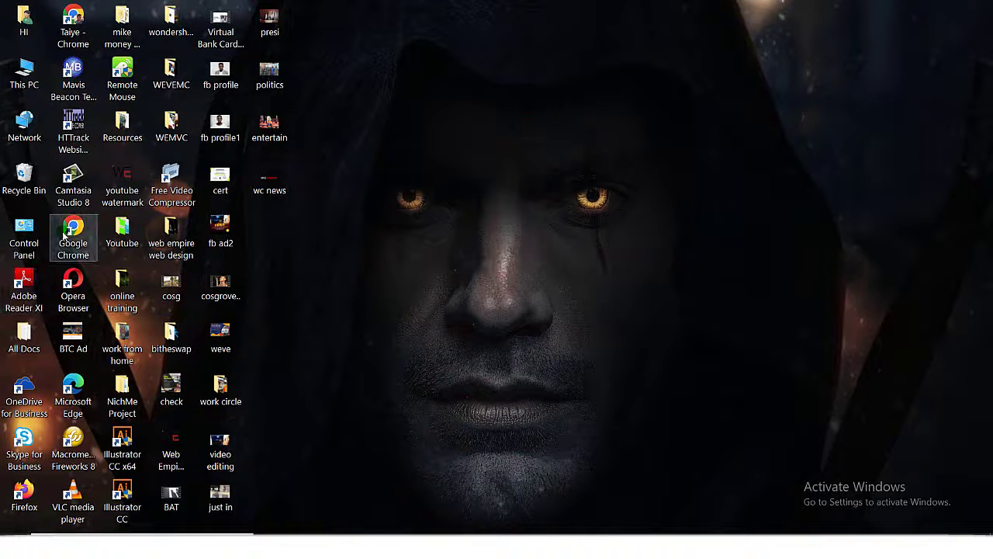
pyautogui.click(73, 441)
# Launch Fireworks 8 from the desktop and open the 300×100 wc news.png logo.
pyautogui.doubleClick(73, 441)
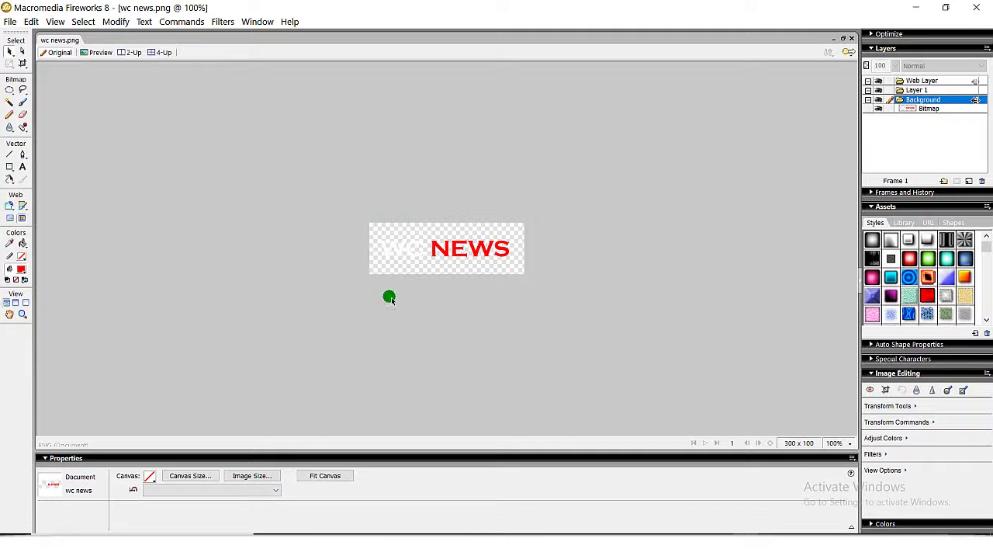
pyautogui.click(390, 246)
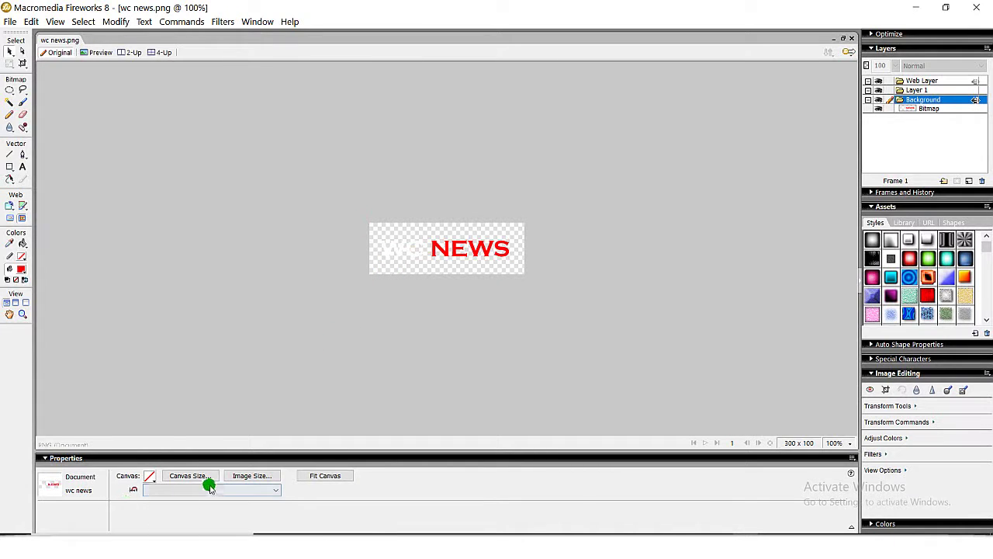
# Resize the canvas to 150 × 150 pixels.
pyautogui.click(190, 475)
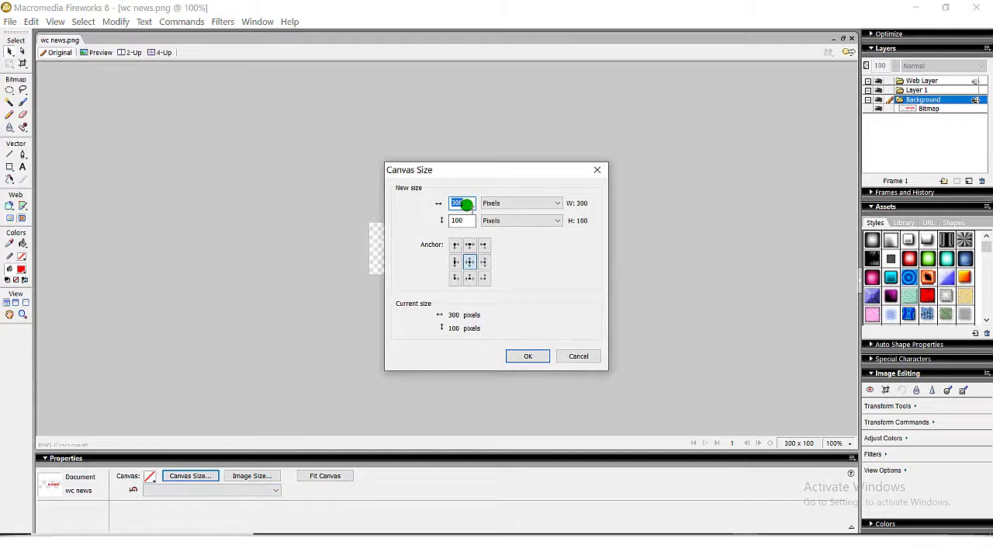
pyautogui.write('150')
pyautogui.press('Tab')
pyautogui.write('150')
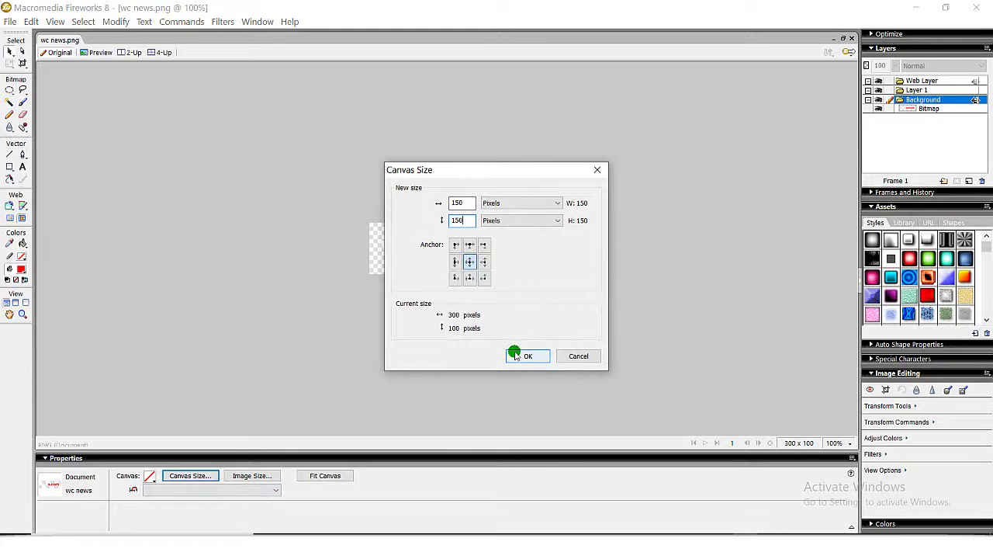
pyautogui.click(536, 356)
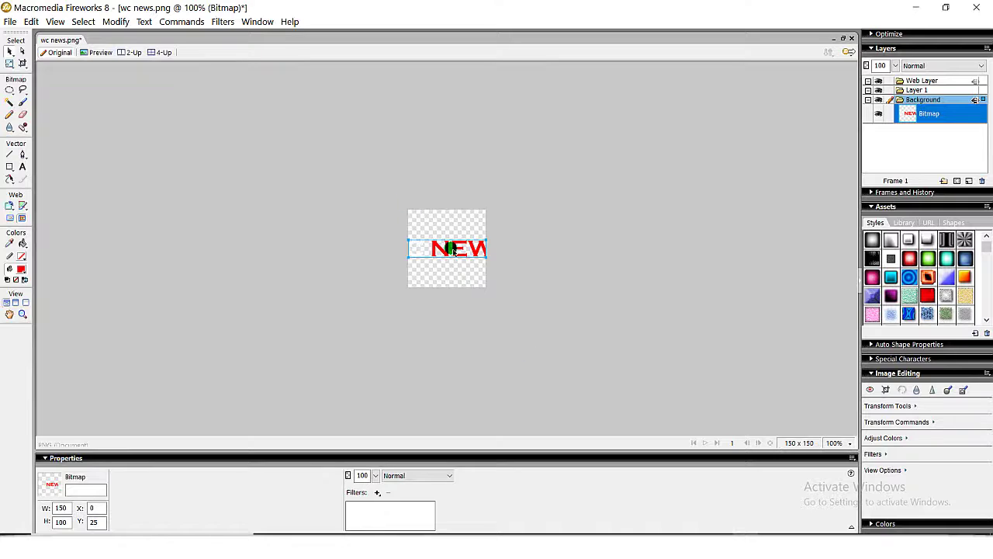
# Zoom to 150% and delete the leftover NEWS bitmap, leaving the canvas empty.
pyautogui.hotkey('ctrl', 'd')
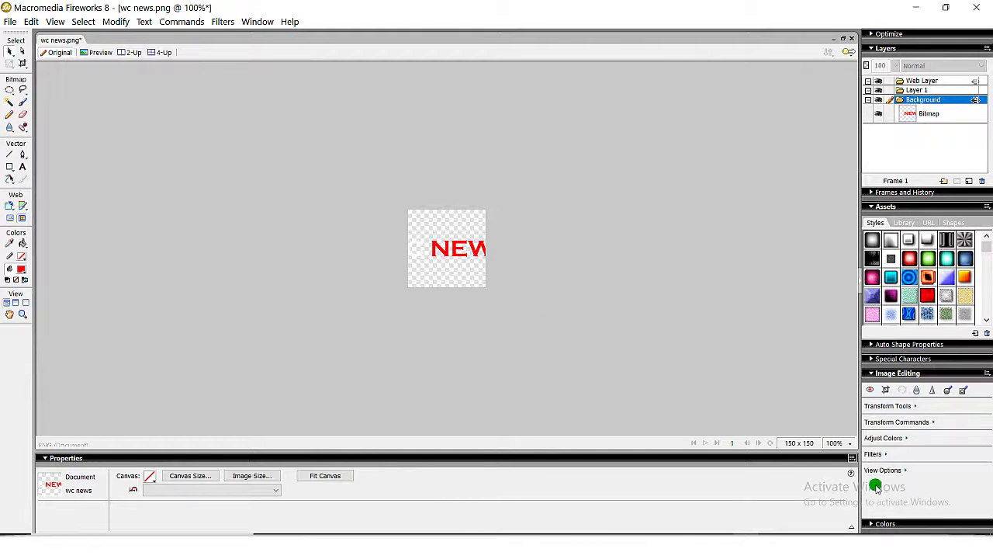
pyautogui.click(835, 441)
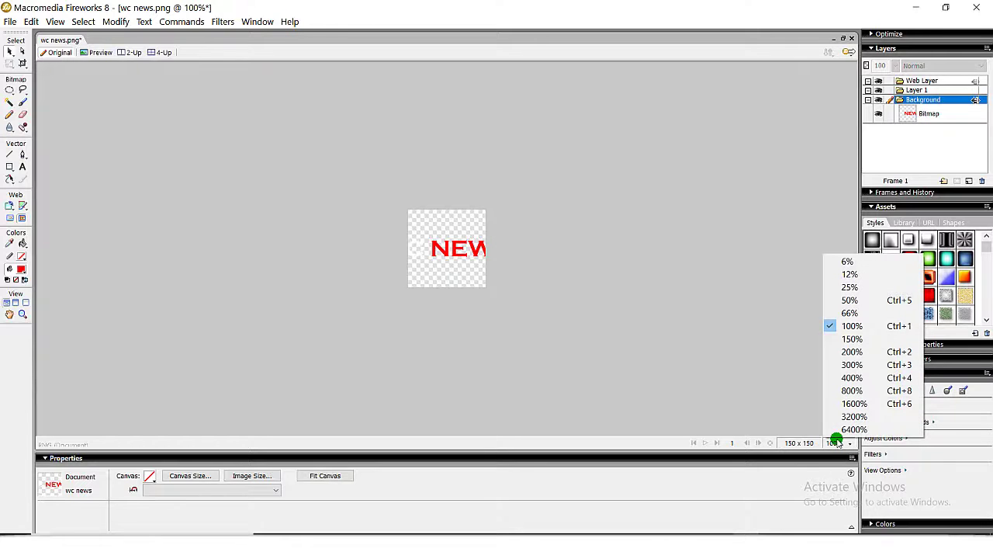
pyautogui.click(848, 343)
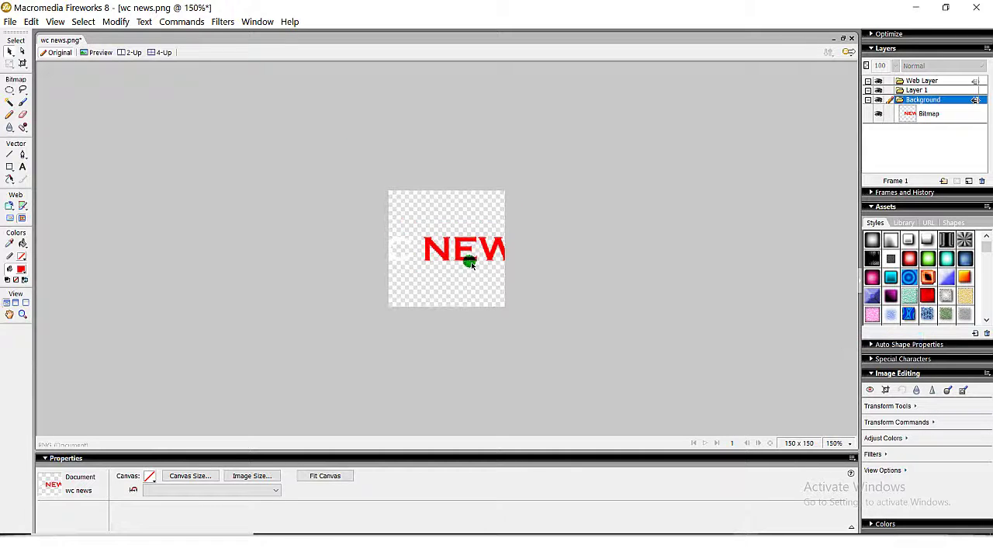
pyautogui.click(436, 246)
pyautogui.press('Delete')
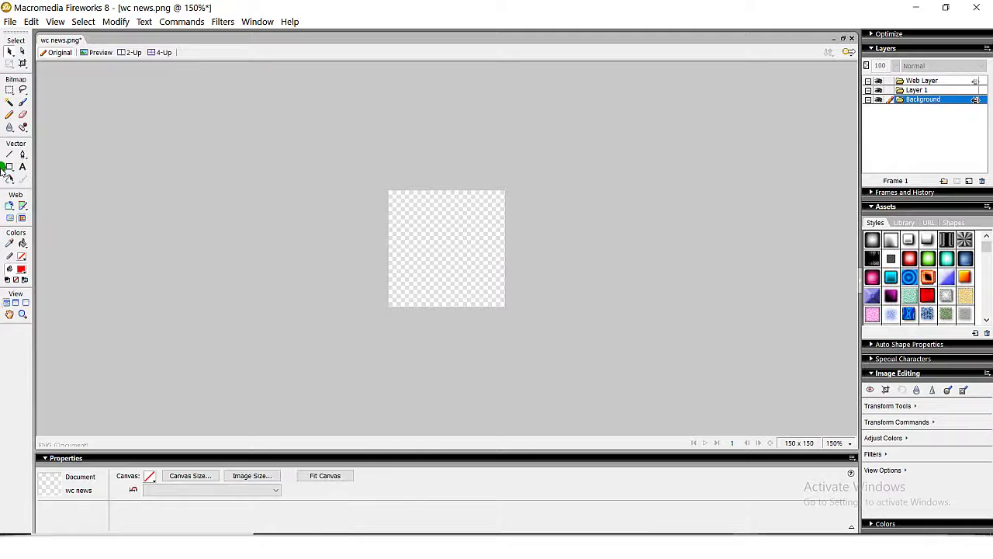
# Add the text 'WCB' on the canvas and move it toward the top-left.
pyautogui.click(22, 167)
pyautogui.click(423, 236)
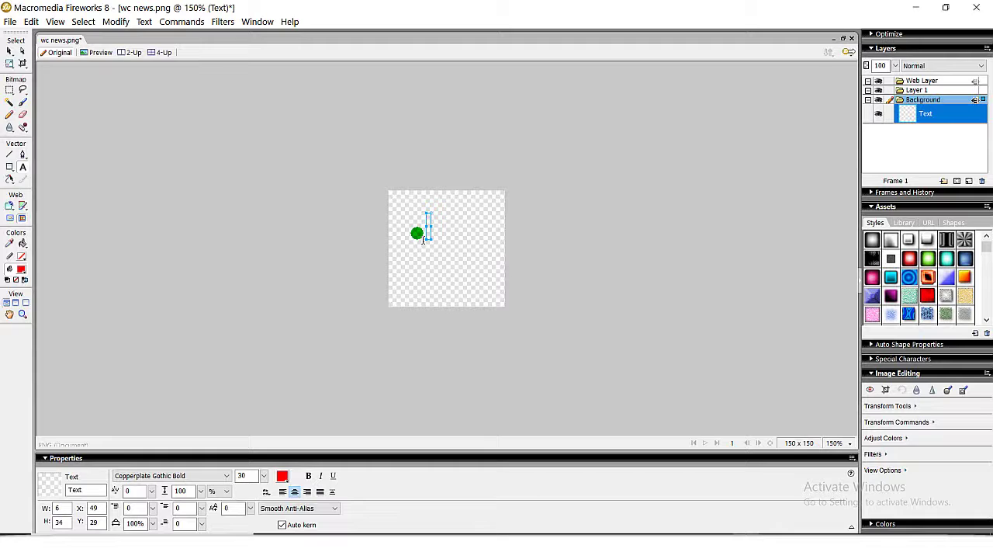
pyautogui.write('WCB')
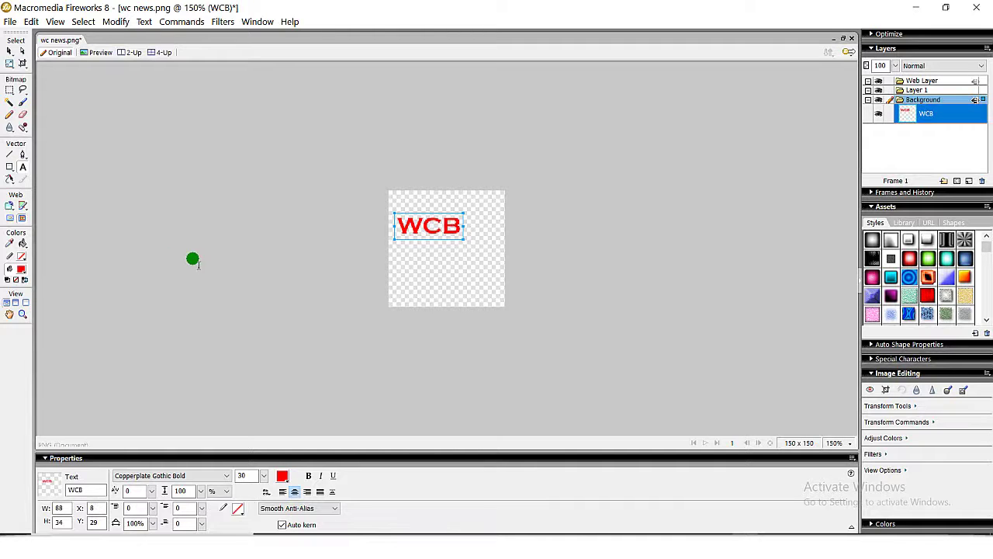
pyautogui.click(432, 295)
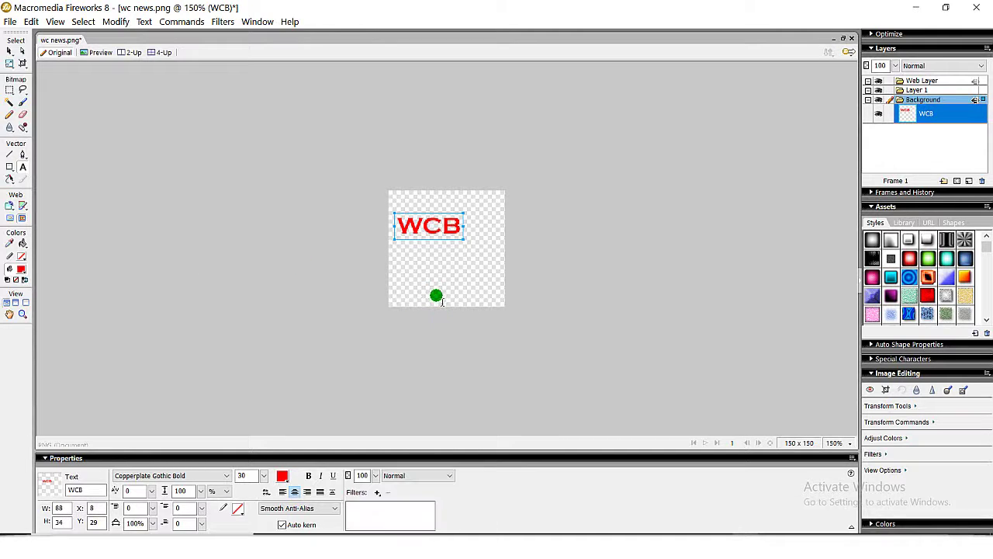
pyautogui.press('v')
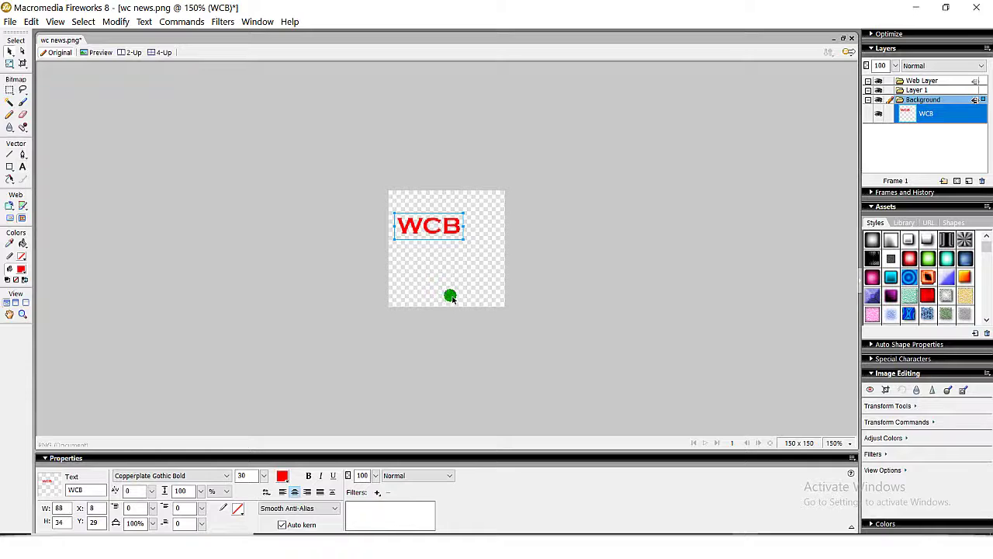
pyautogui.moveTo(439, 227); pyautogui.dragTo(434, 202)
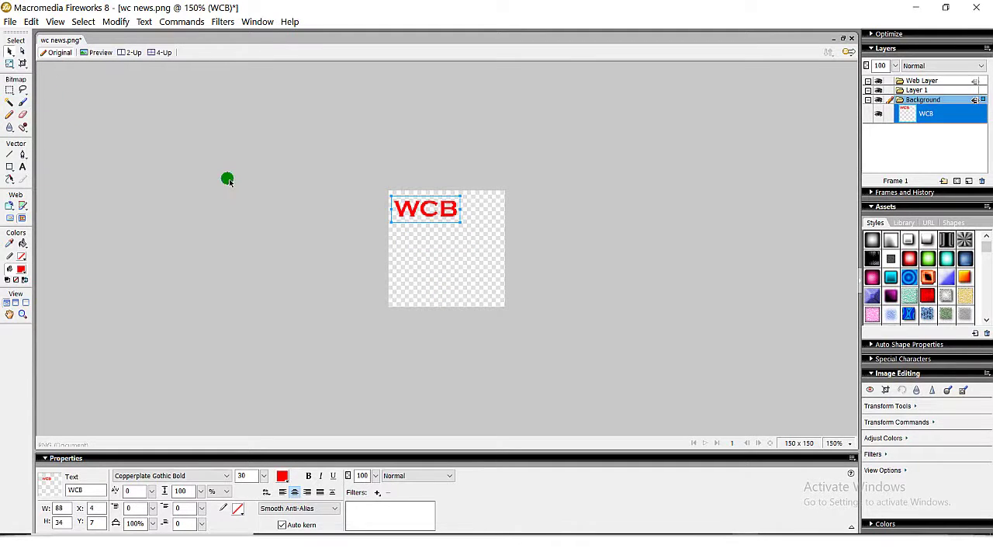
# Scale up the WCB text and nudge it into the centre of the canvas.
pyautogui.click(13, 65)
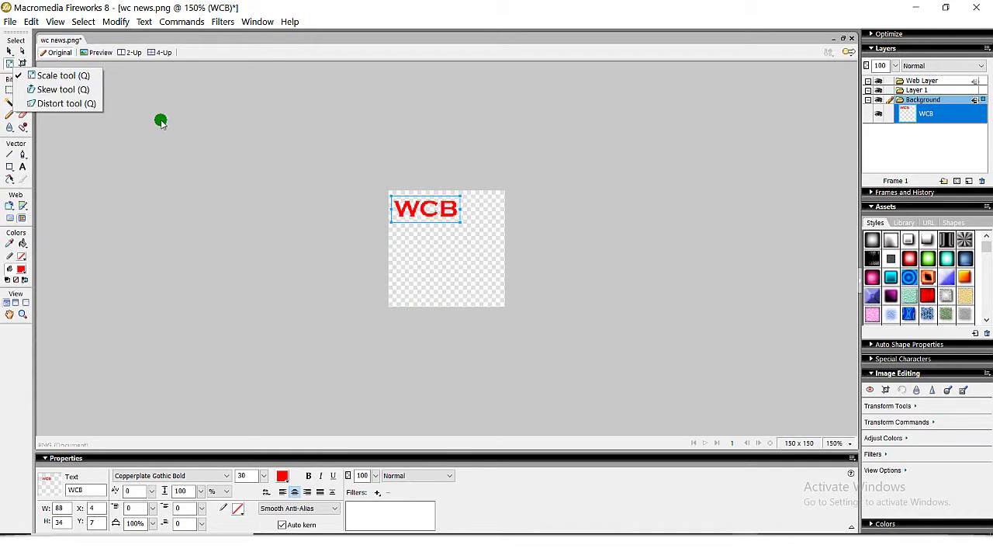
pyautogui.click(79, 75)
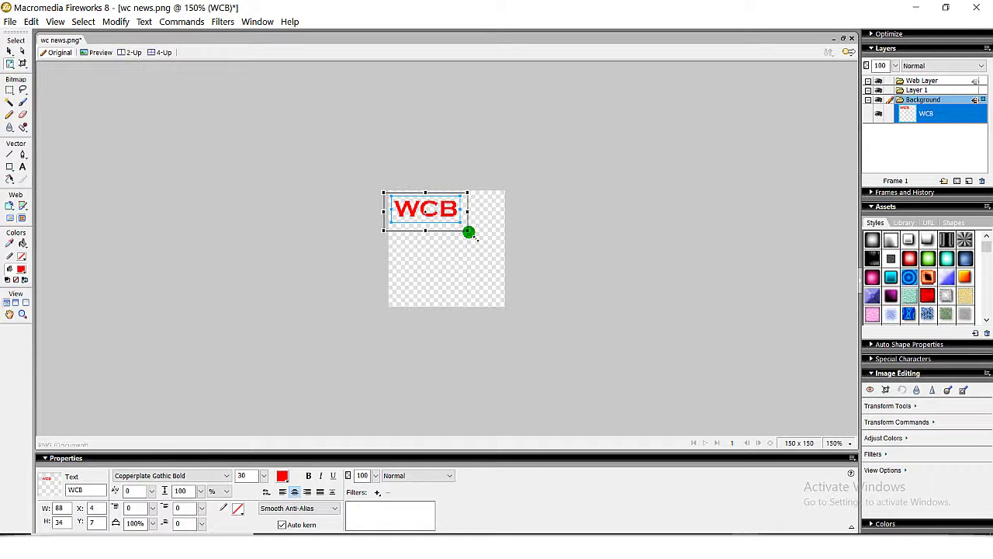
pyautogui.moveTo(469, 232); pyautogui.dragTo(502, 275)
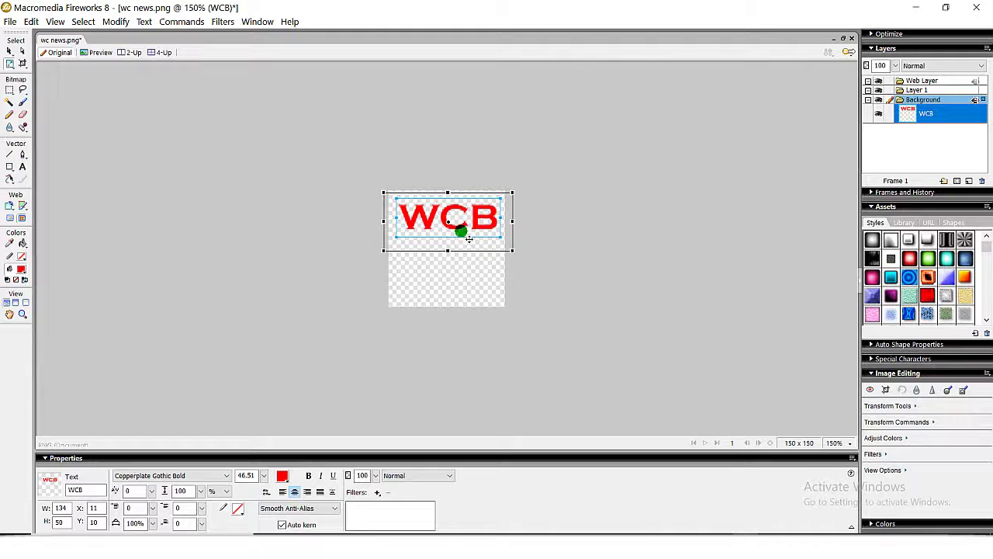
pyautogui.moveTo(468, 239); pyautogui.dragTo(463, 262)
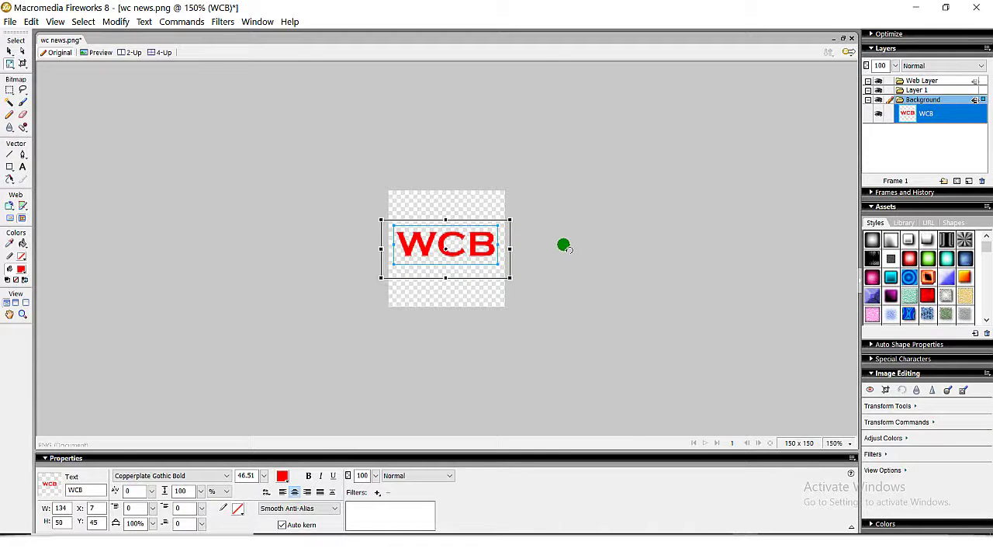
pyautogui.press('Return')
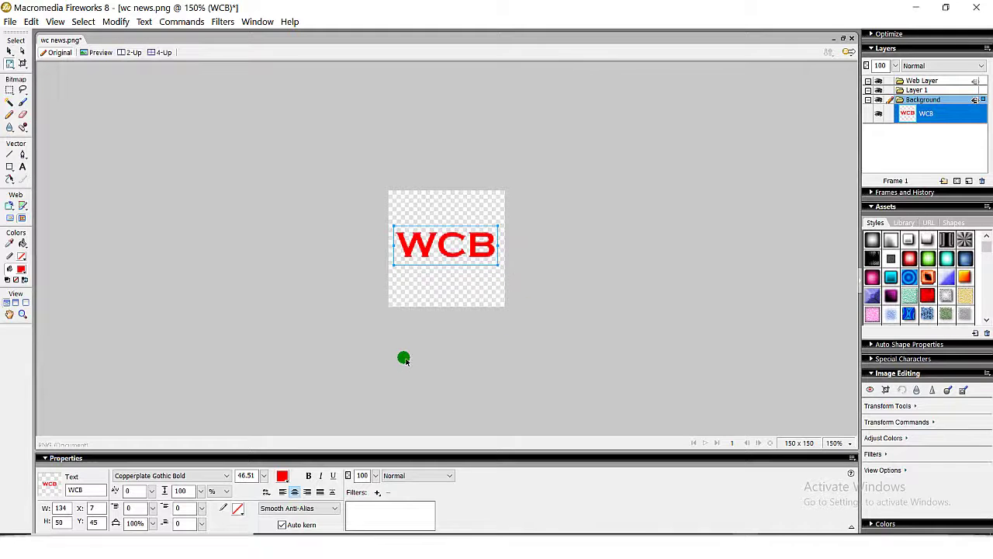
pyautogui.press('Down')
pyautogui.press('Down')
pyautogui.press('Down')
pyautogui.press('Down')
pyautogui.press('Down')
pyautogui.press('Down')
pyautogui.press('Down')
pyautogui.press('Down')
pyautogui.press('Down')
pyautogui.press('Down')
pyautogui.press('Down')
pyautogui.press('Right')
pyautogui.press('Right')
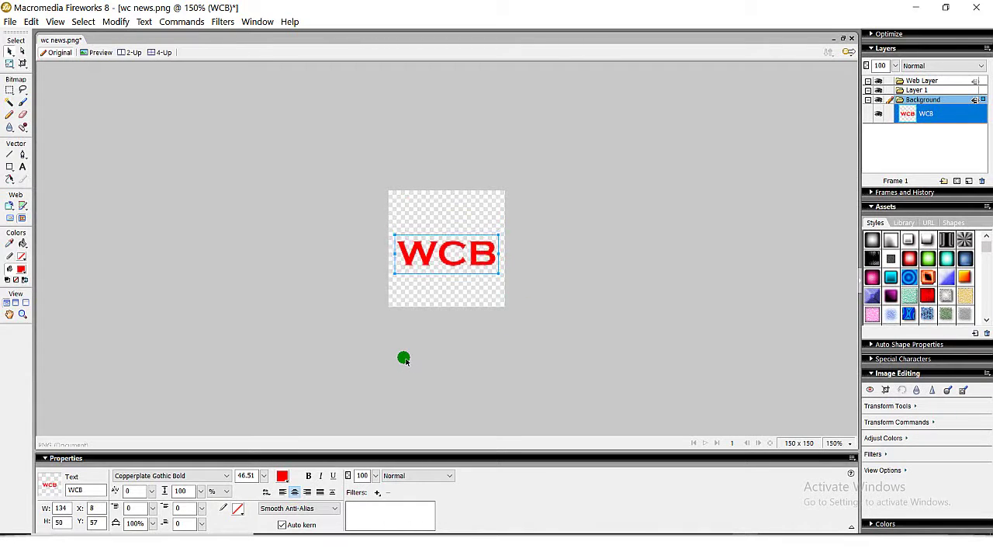
pyautogui.click(574, 328)
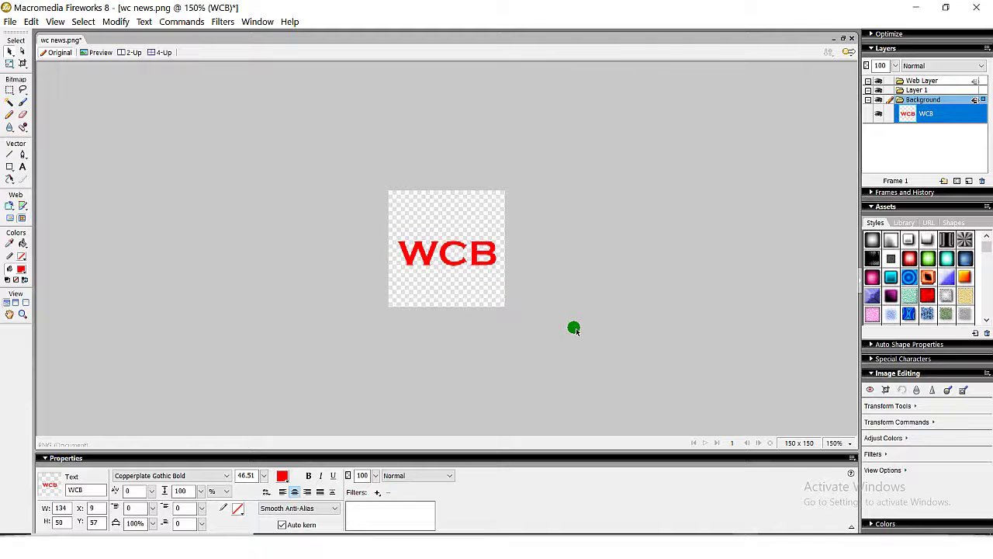
# Export the logo via Image Preview as a PNG named 'wcb' to the Desktop.
pyautogui.click(11, 22)
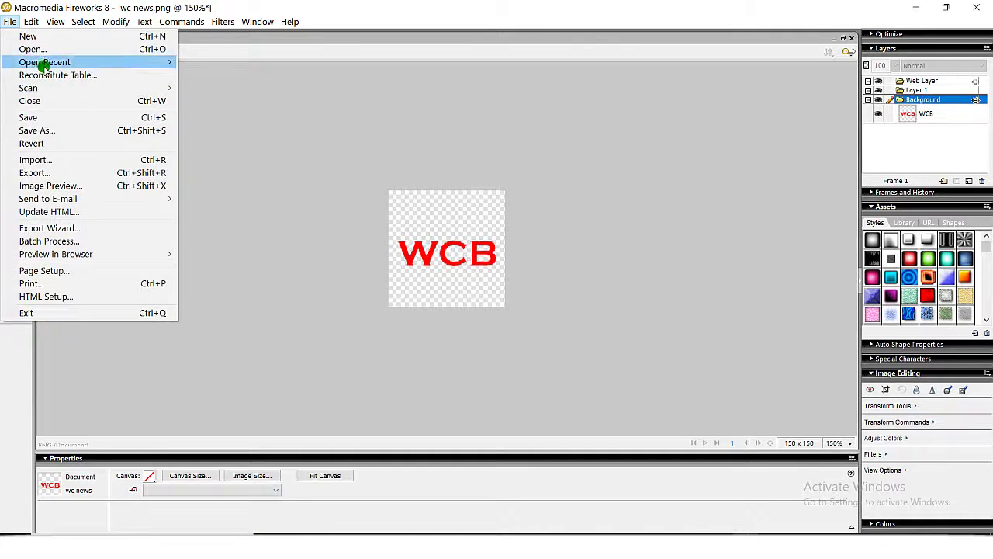
pyautogui.click(68, 187)
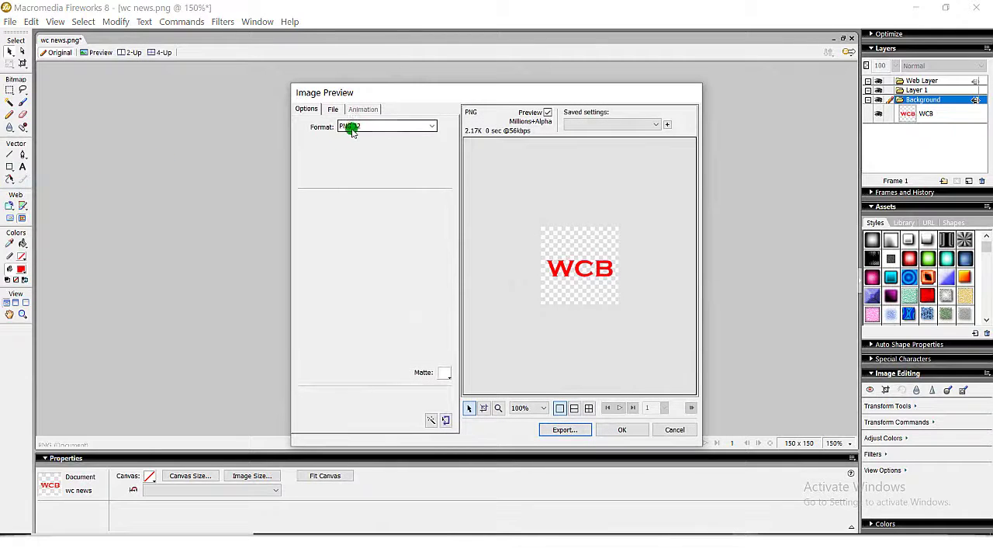
pyautogui.click(571, 431)
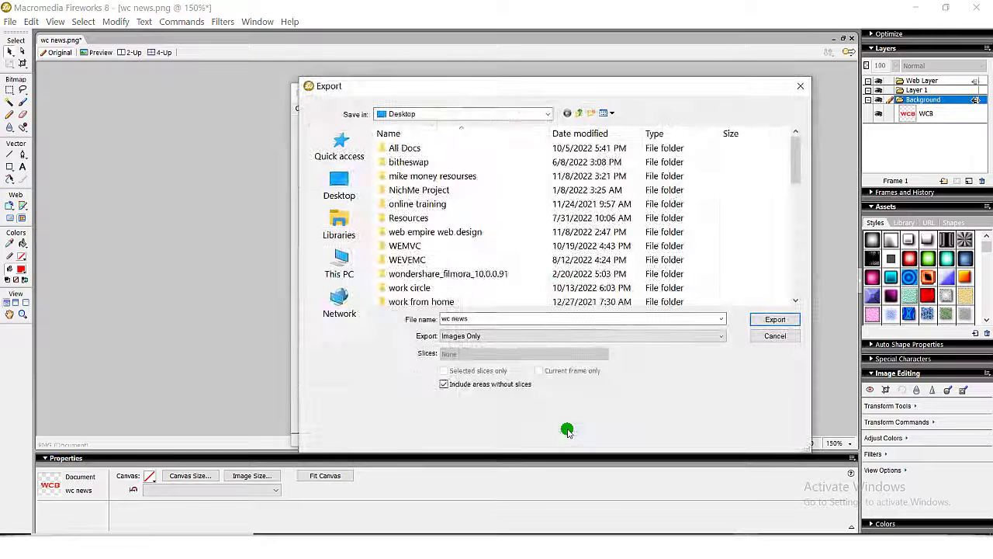
pyautogui.doubleClick(481, 320)
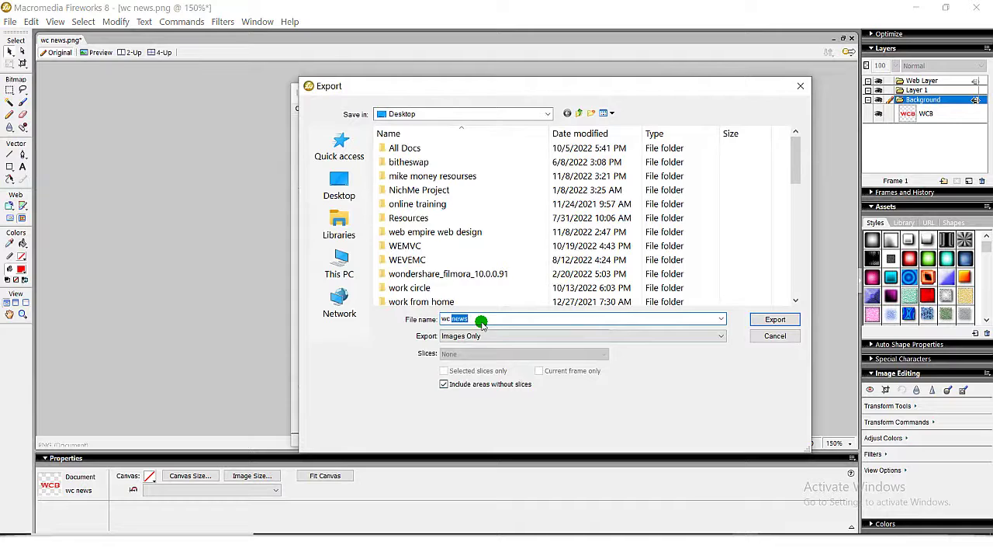
pyautogui.write('w')
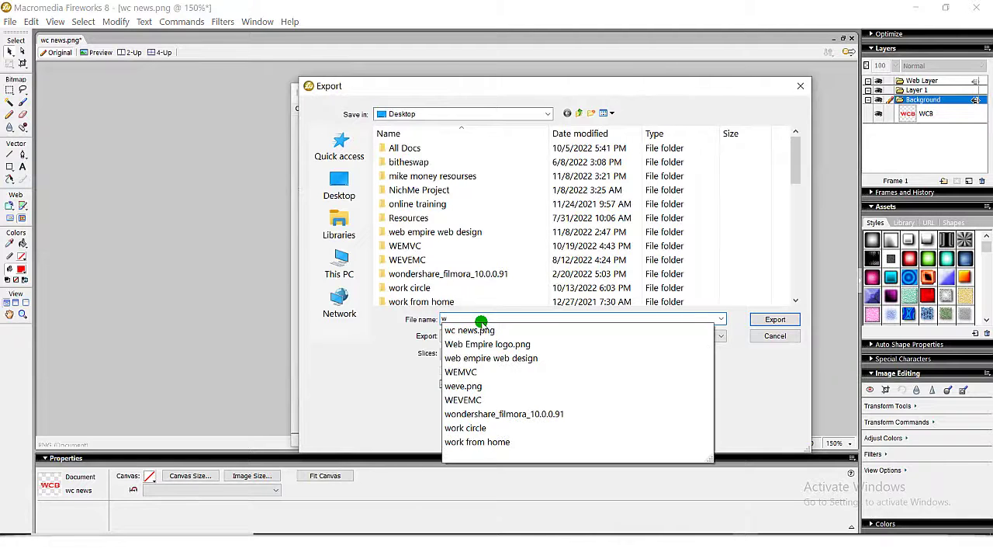
pyautogui.write('cb')
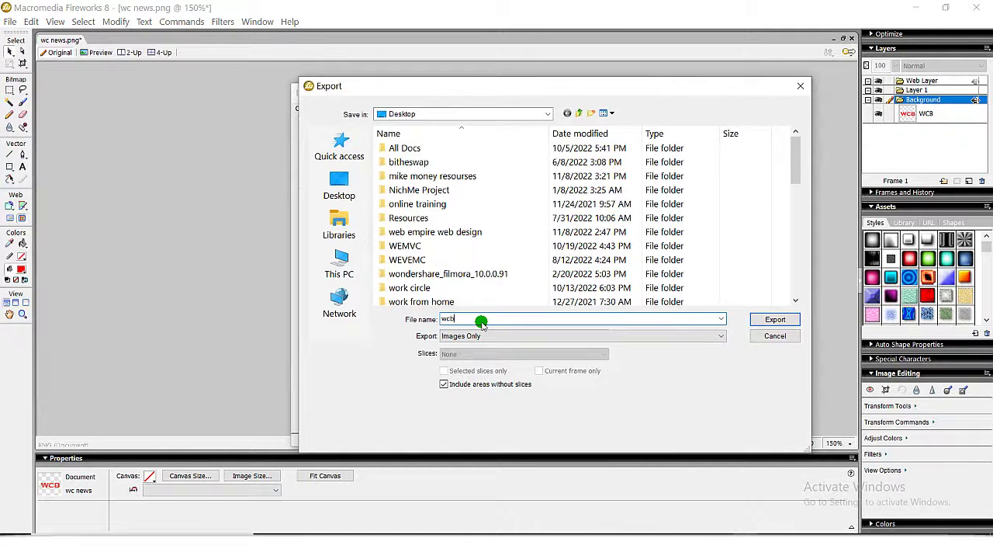
pyautogui.click(781, 321)
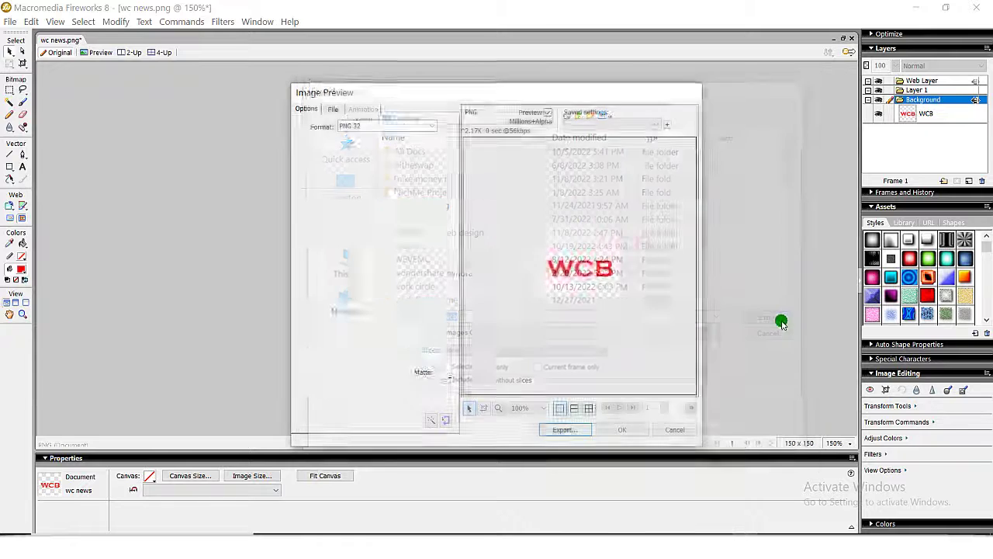
# Deselect the WCB text and minimize Fireworks to show the desktop.
pyautogui.click(439, 260)
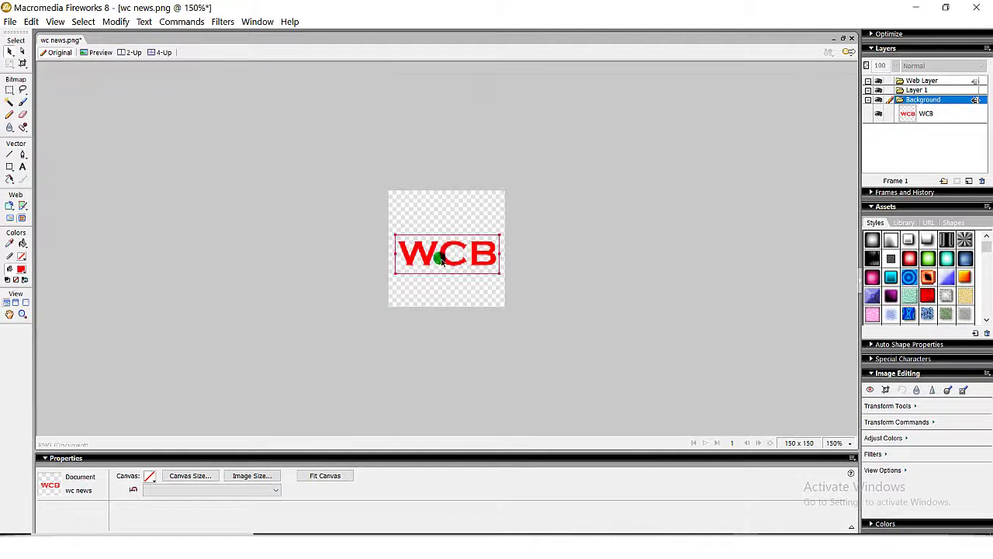
pyautogui.click(454, 281)
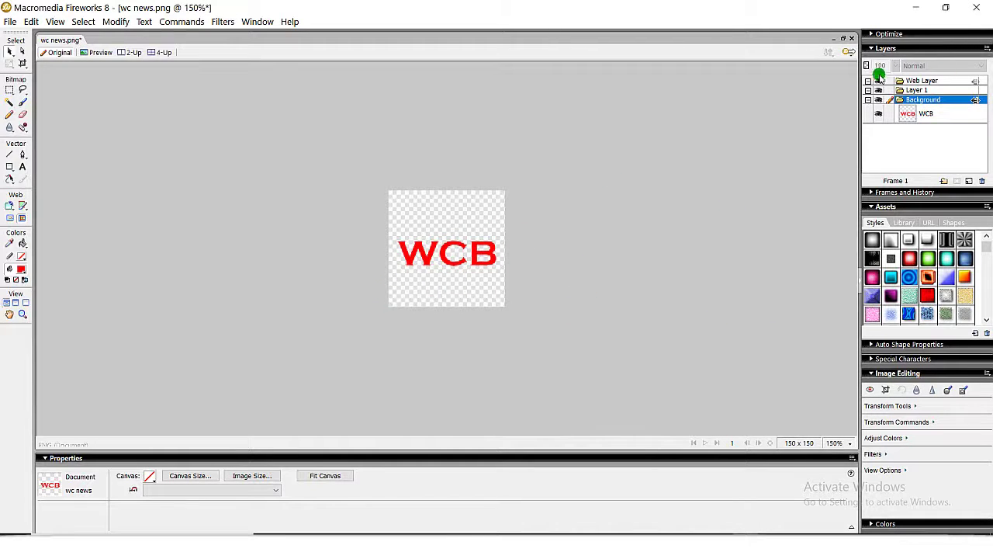
pyautogui.click(918, 11)
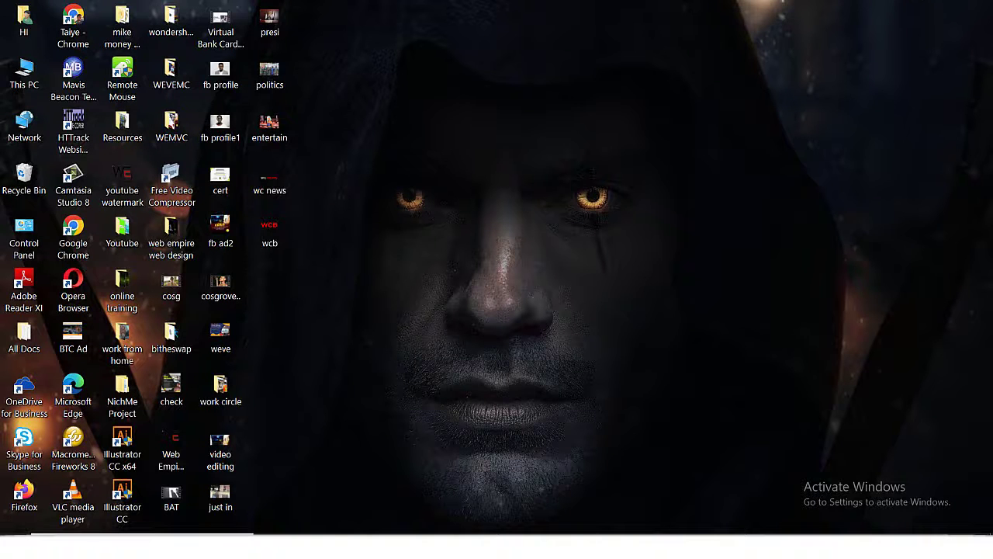
# Return to the Customizer and open the Upload Favicon image chooser under General Options.
pyautogui.hotkey('alt', 'Tab')
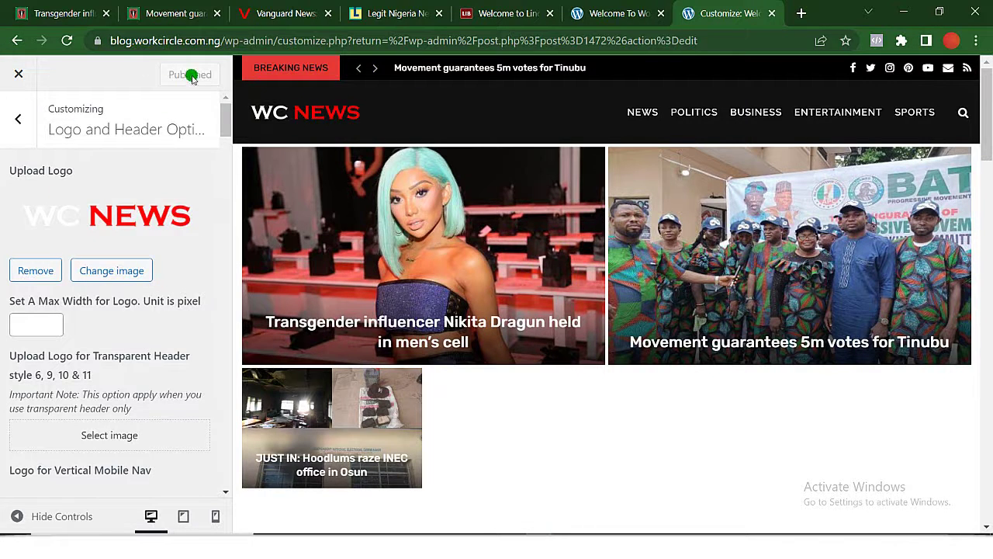
pyautogui.click(18, 124)
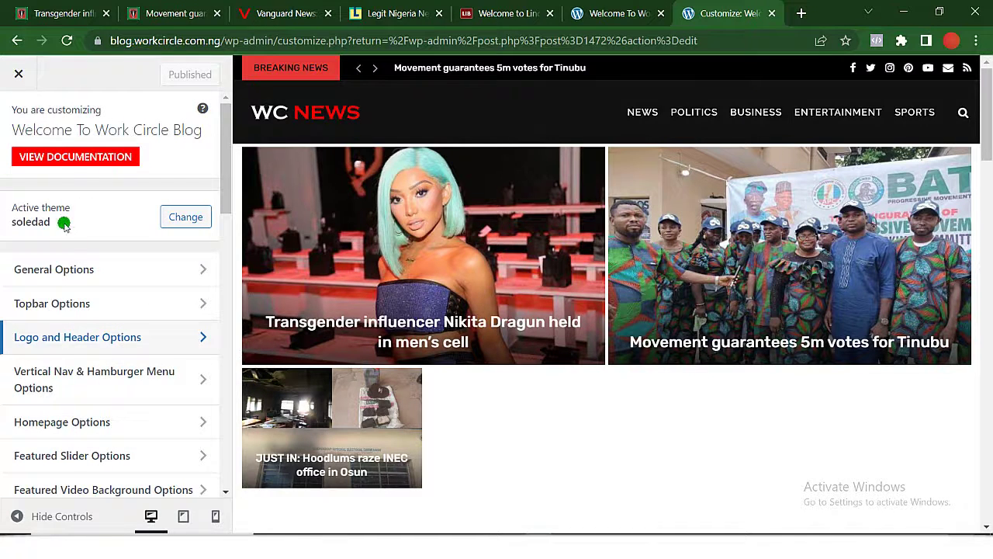
pyautogui.click(83, 281)
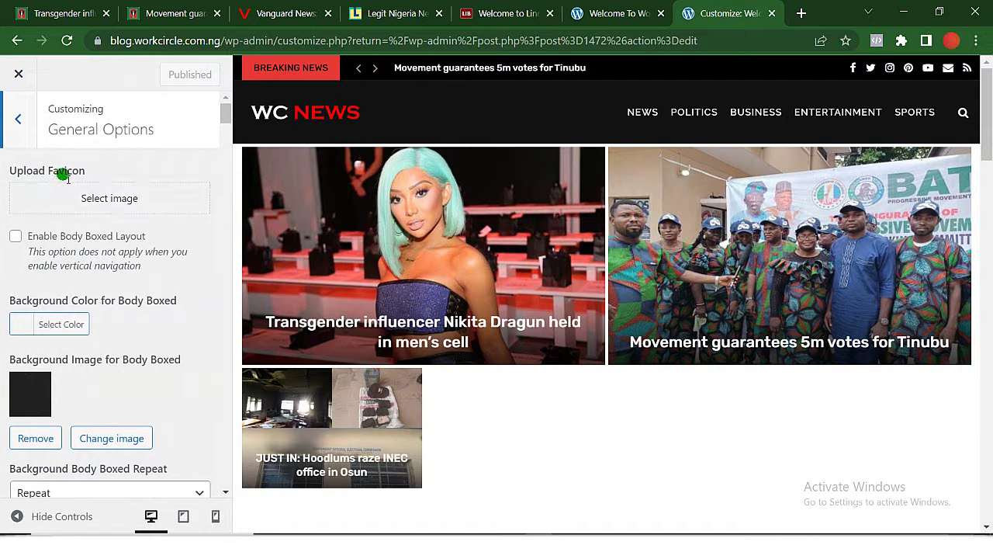
pyautogui.click(111, 200)
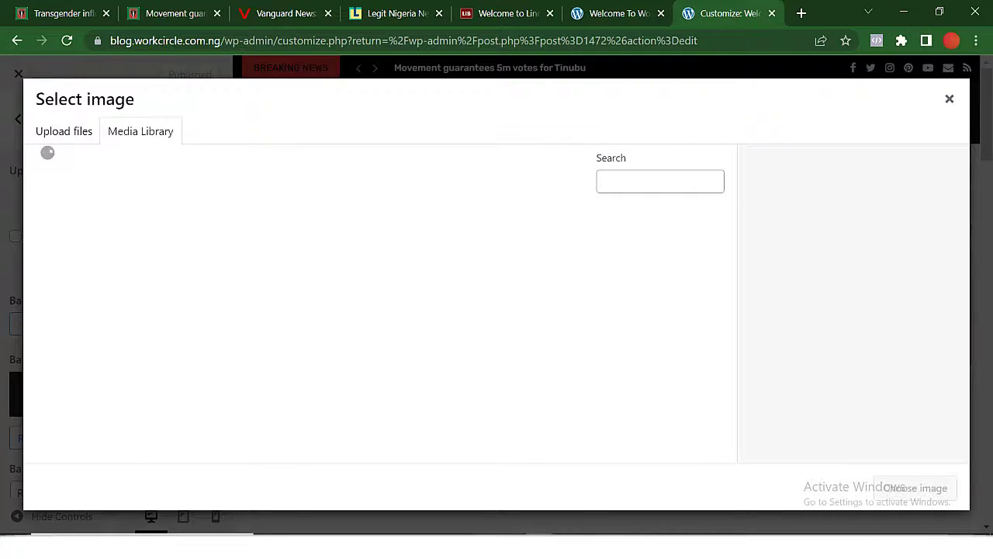
# Drag wcb.png from the desktop into the Media Library and choose it as the favicon.
pyautogui.click(904, 13)
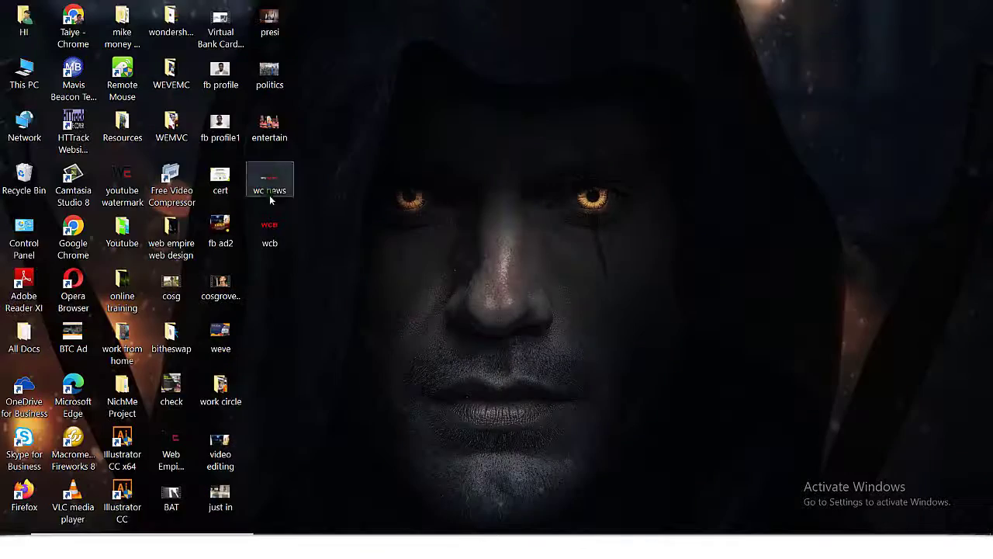
pyautogui.moveTo(265, 230); pyautogui.dragTo(370, 313)
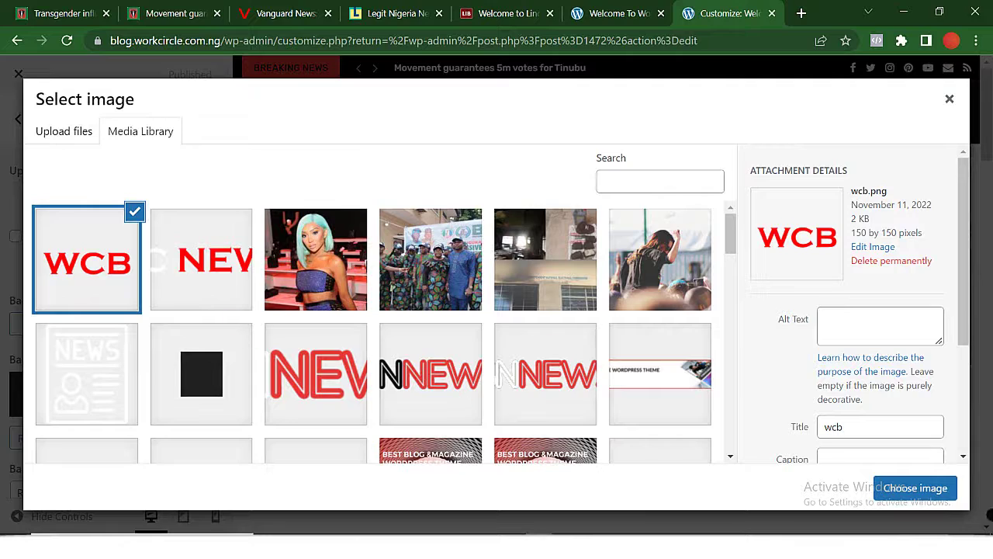
pyautogui.click(916, 488)
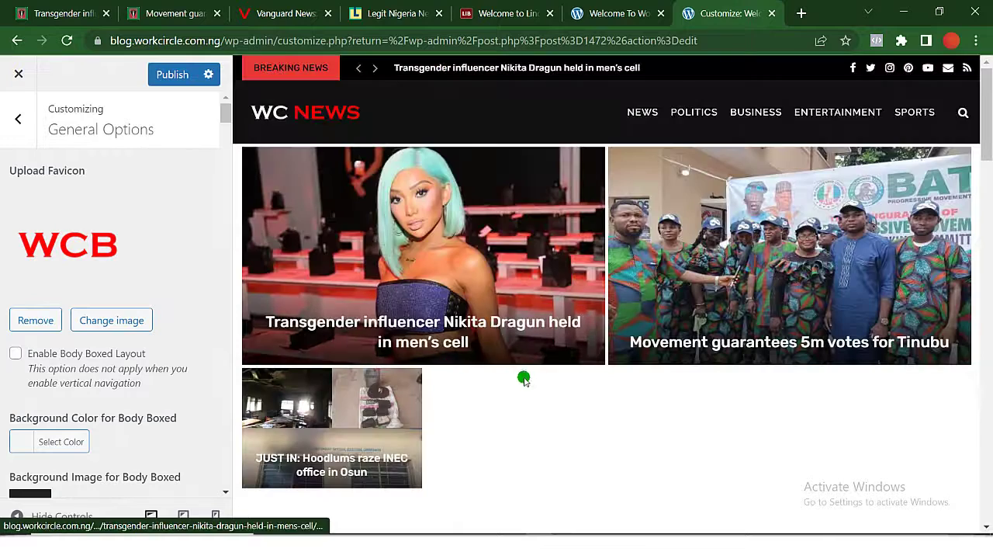
# Publish the favicon change, then reload both the Customizer and the live site tabs.
pyautogui.click(612, 14)
pyautogui.click(695, 17)
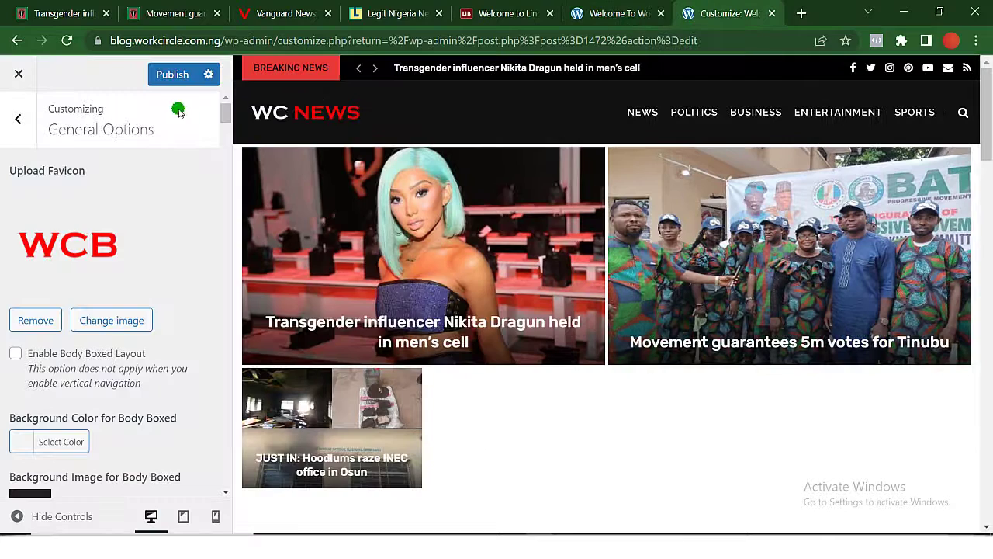
pyautogui.click(172, 76)
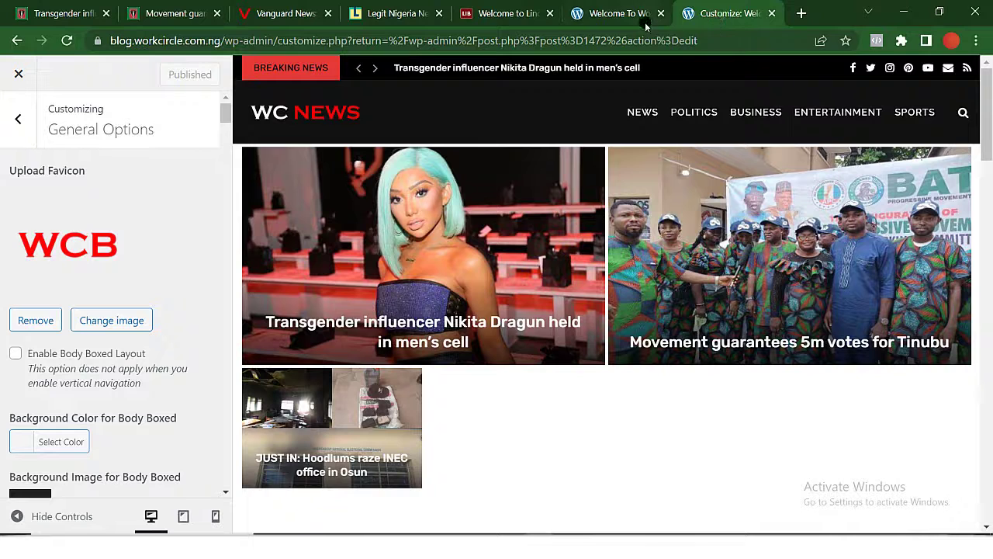
pyautogui.click(67, 40)
pyautogui.click(604, 11)
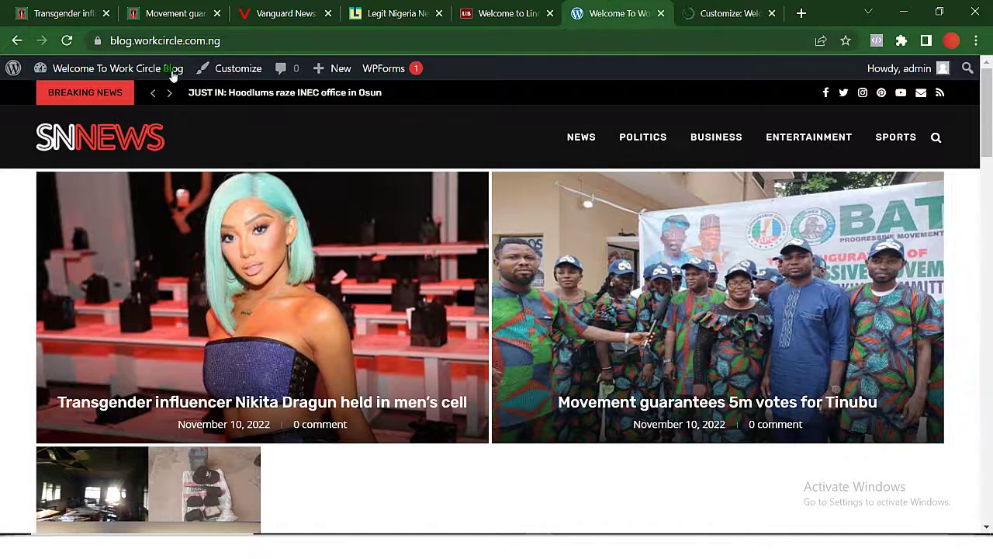
pyautogui.click(65, 43)
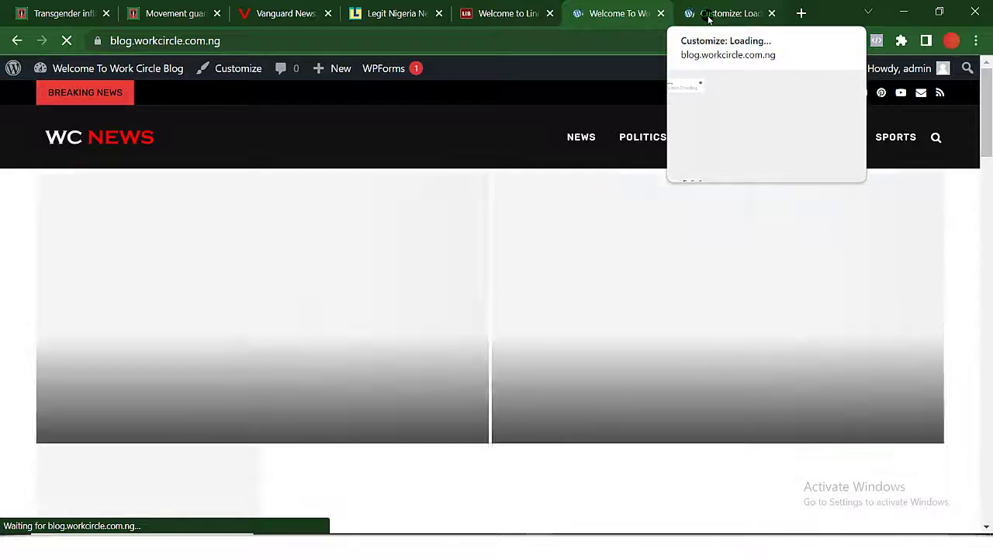
pyautogui.click(708, 16)
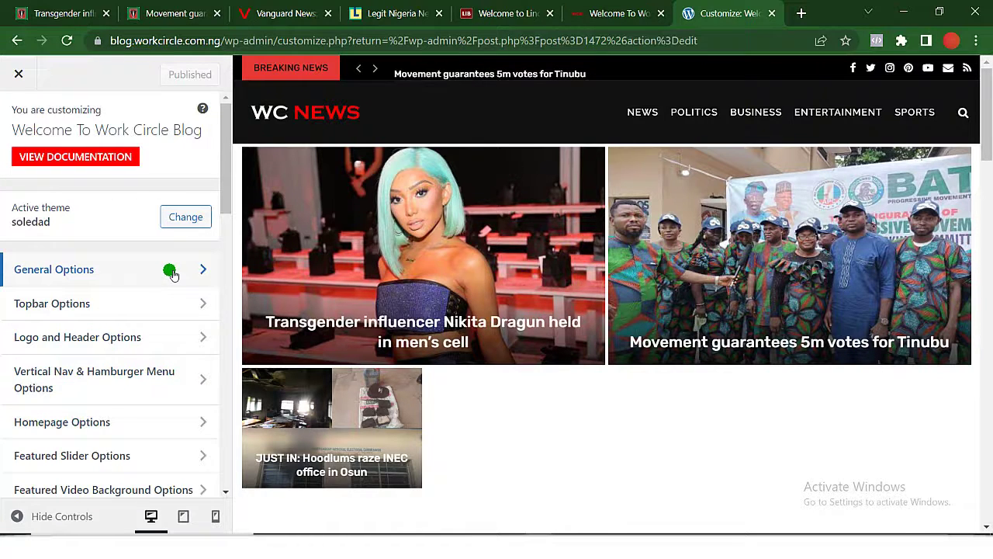
# Confirm the WCB favicon in General Options, then close the Customizer to show the live home page.
pyautogui.click(176, 273)
pyautogui.scroll(-5, 188, 270)
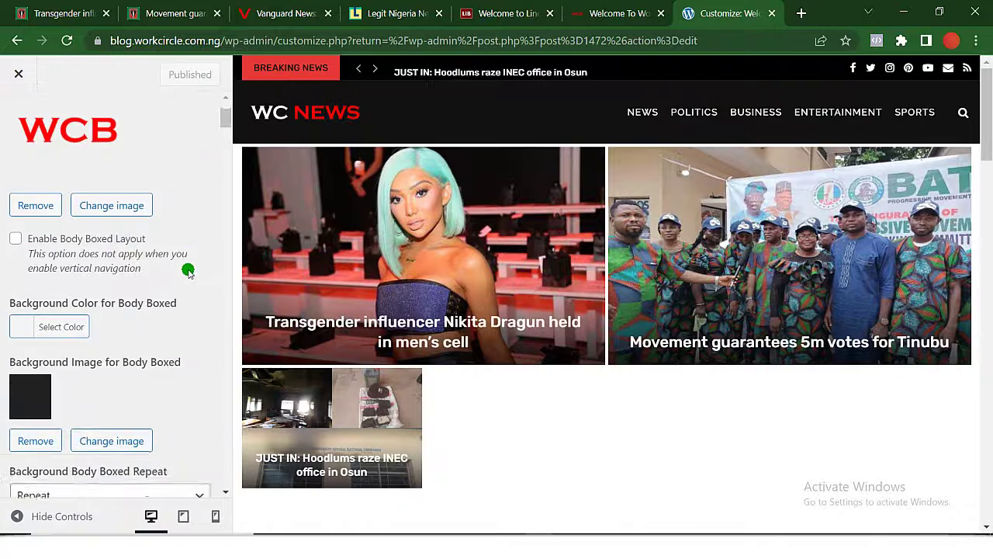
pyautogui.scroll(-5, 188, 270)
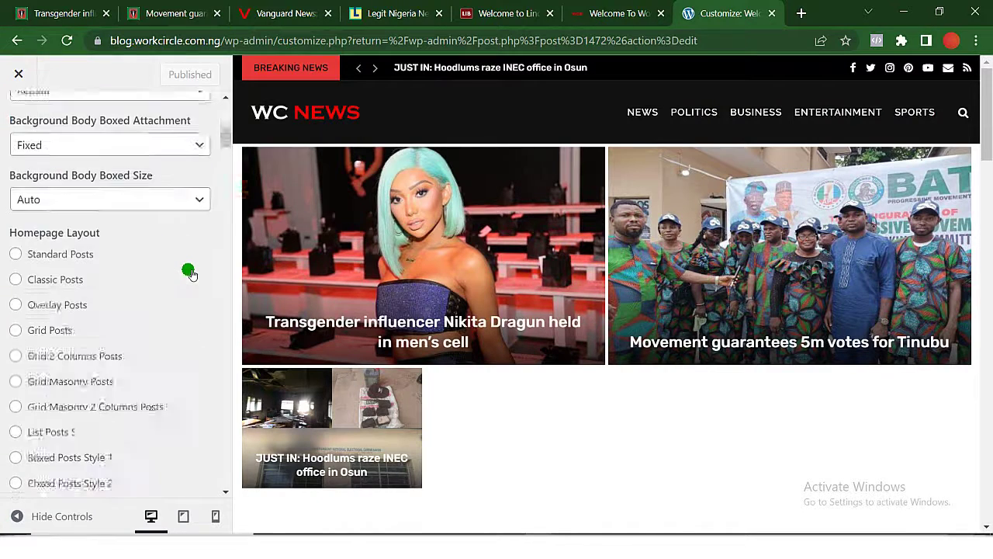
pyautogui.scroll(10, 188, 270)
pyautogui.click(22, 73)
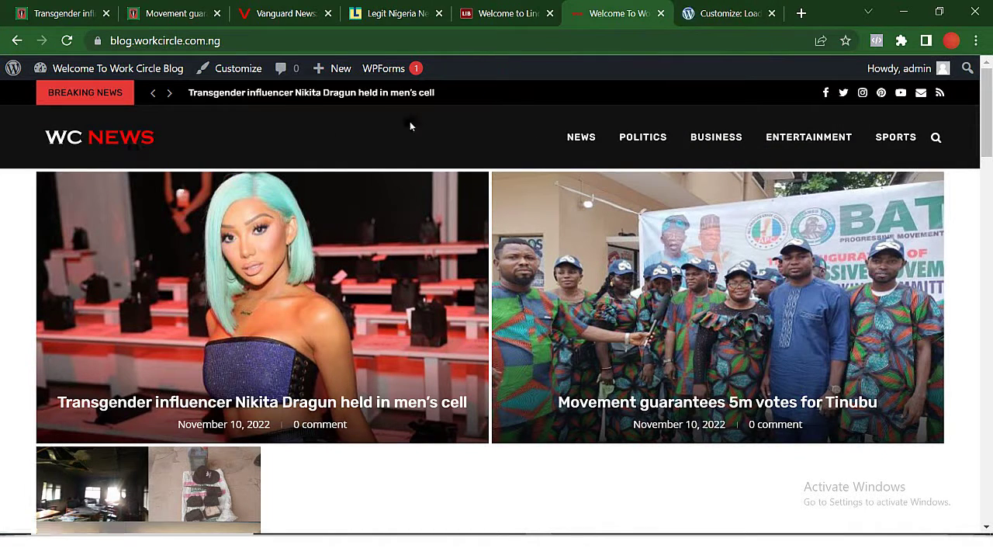
# Browse The Nation, Vanguard, Legit Nigeria and Linda Ikeji's Blog tabs for comparison.
pyautogui.click(62, 14)
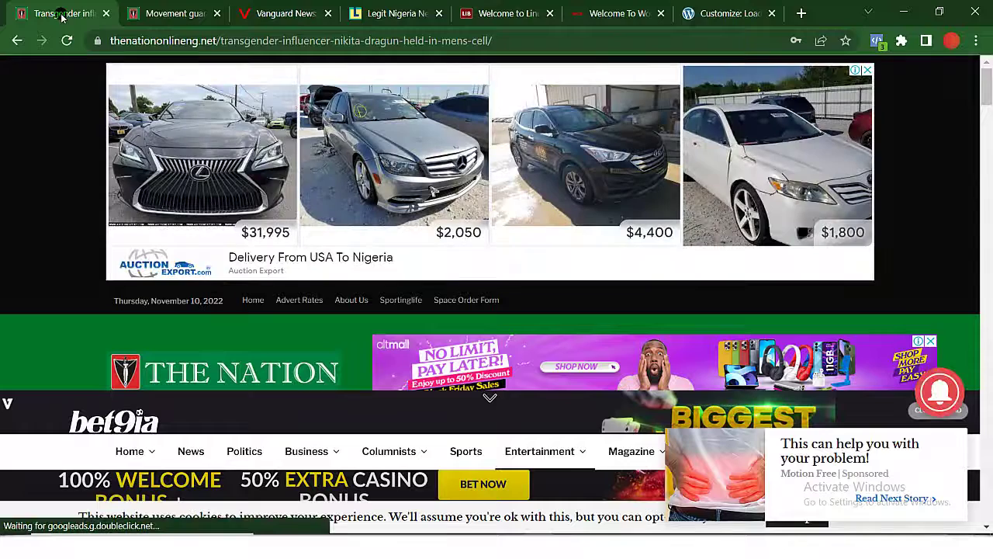
pyautogui.scroll(-3, 341, 353)
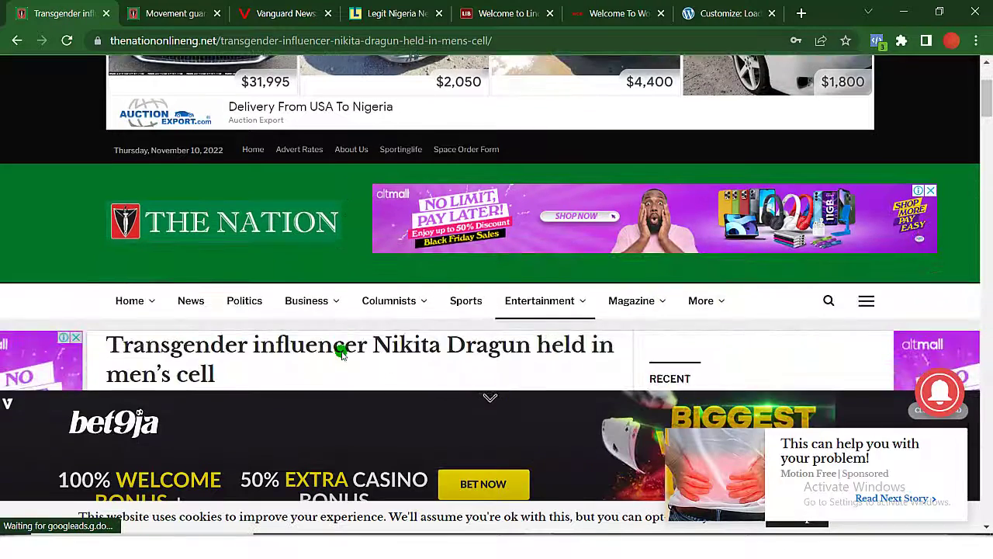
pyautogui.scroll(-1, 341, 353)
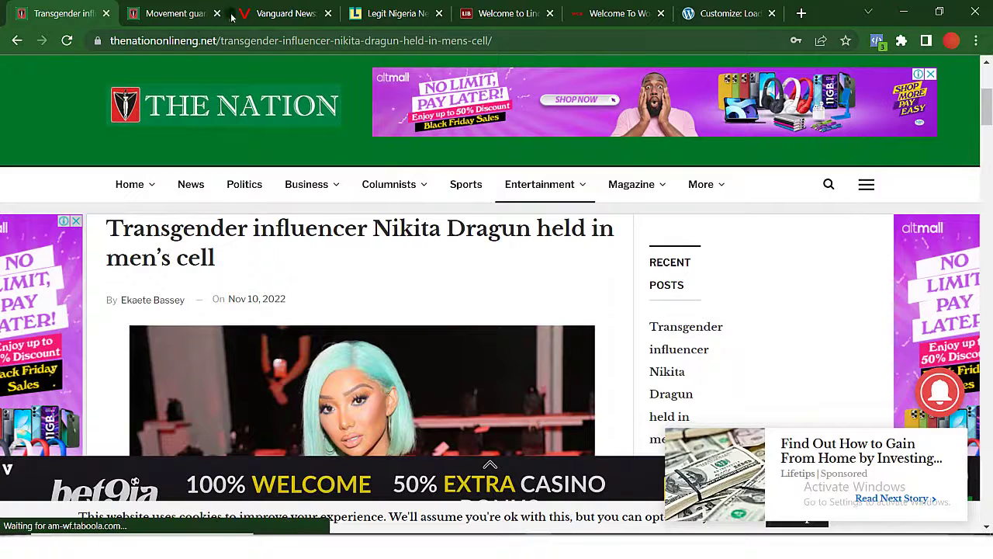
pyautogui.click(280, 10)
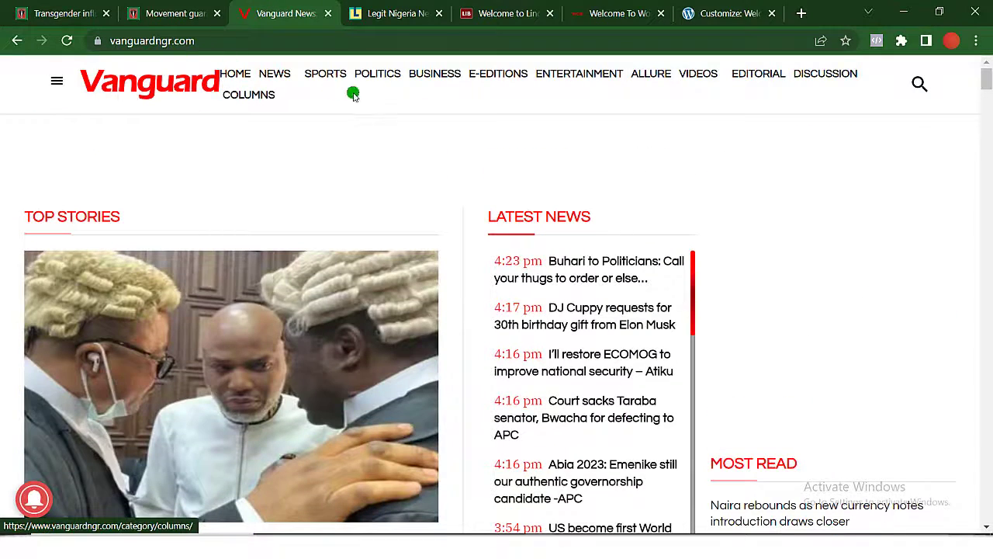
pyautogui.click(399, 16)
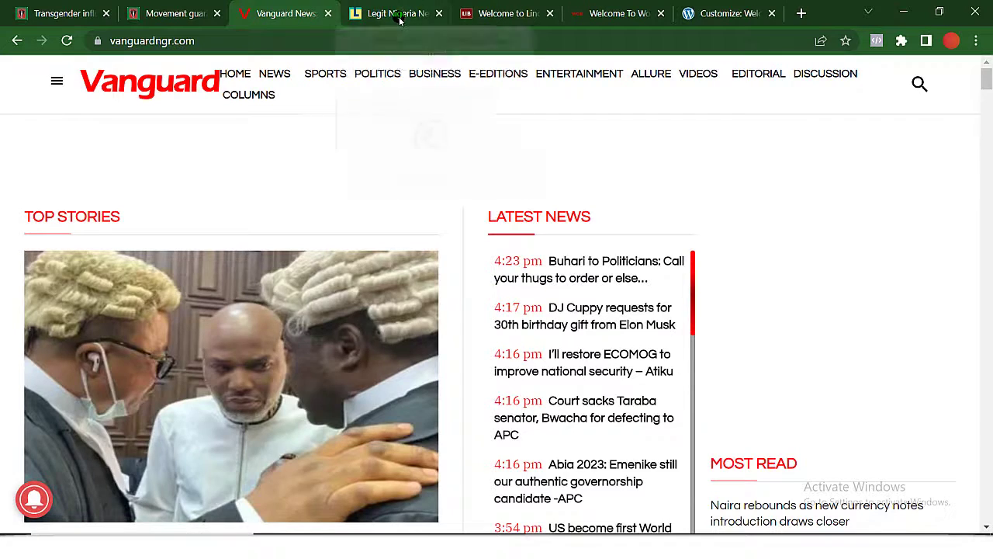
pyautogui.scroll(-1, 288, 295)
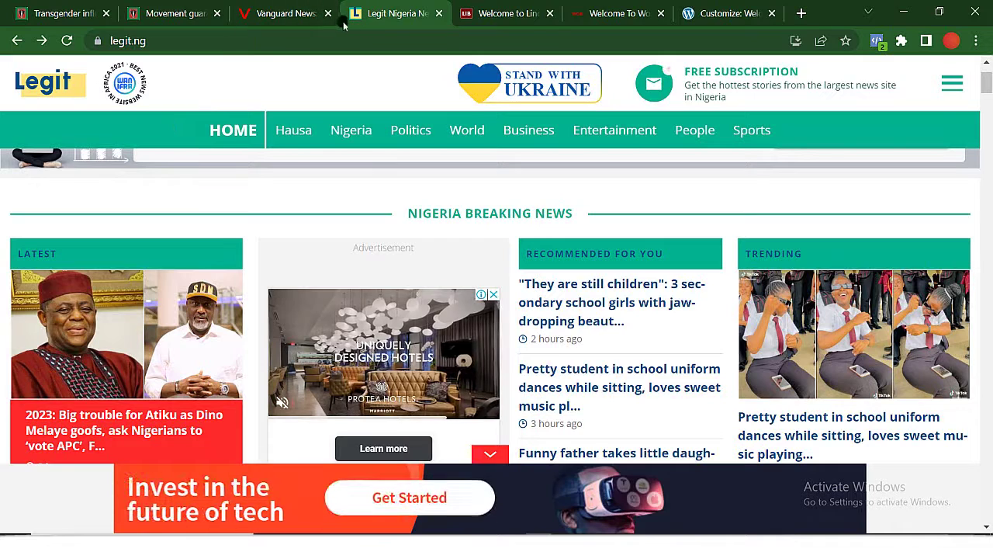
pyautogui.click(483, 11)
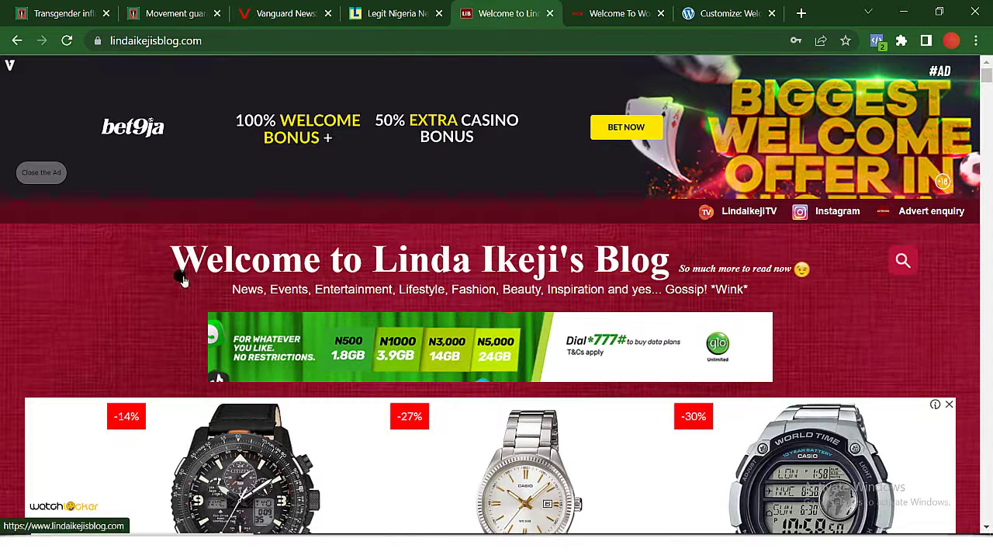
pyautogui.scroll(-1, 132, 297)
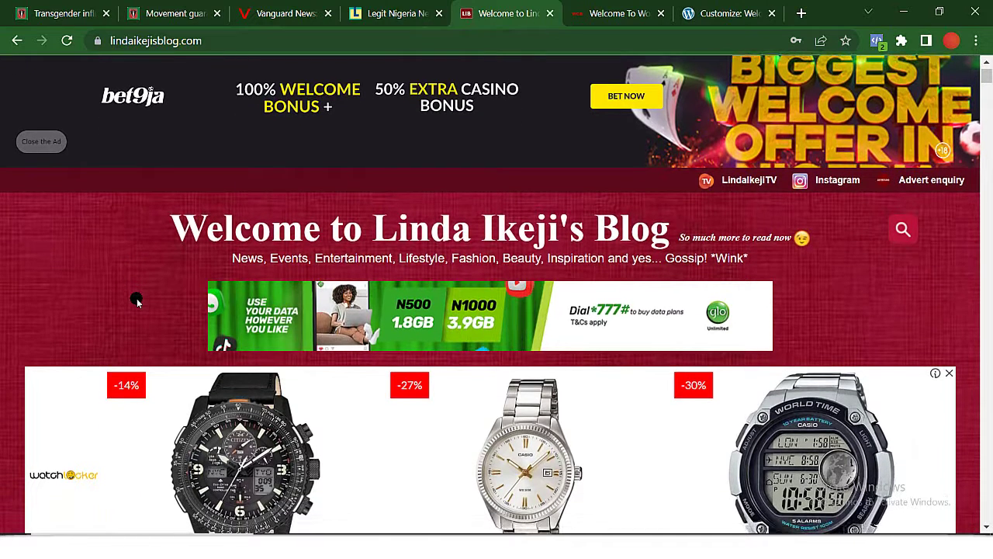
pyautogui.scroll(-1, 136, 300)
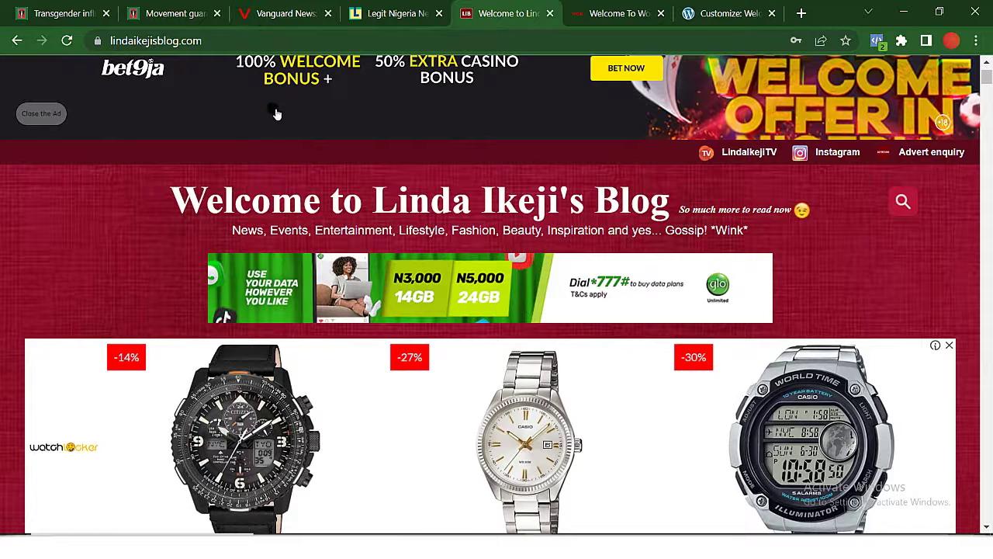
# Return to the Customizer and open Colors for Header down to the Main Bar colour options.
pyautogui.click(709, 22)
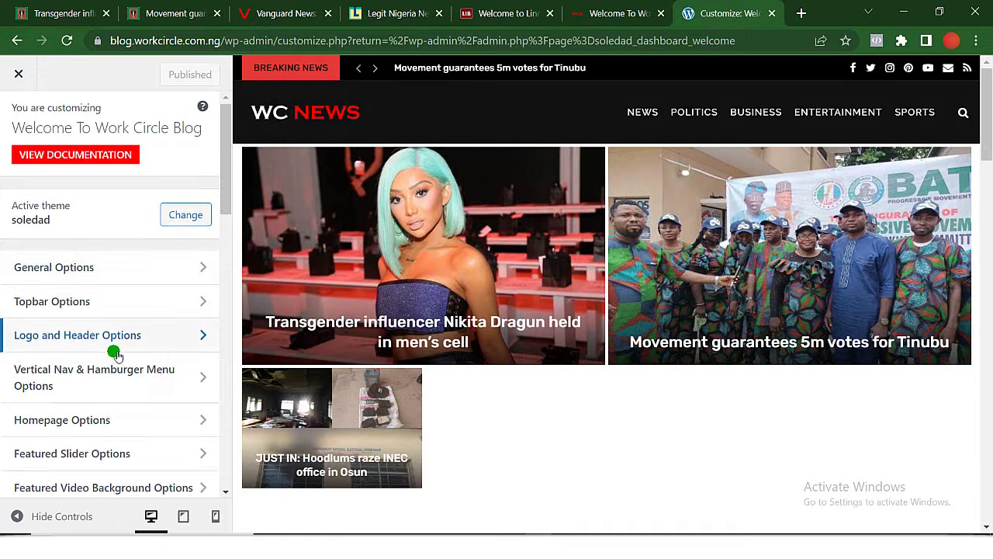
pyautogui.scroll(-1, 112, 351)
pyautogui.scroll(-8, 116, 357)
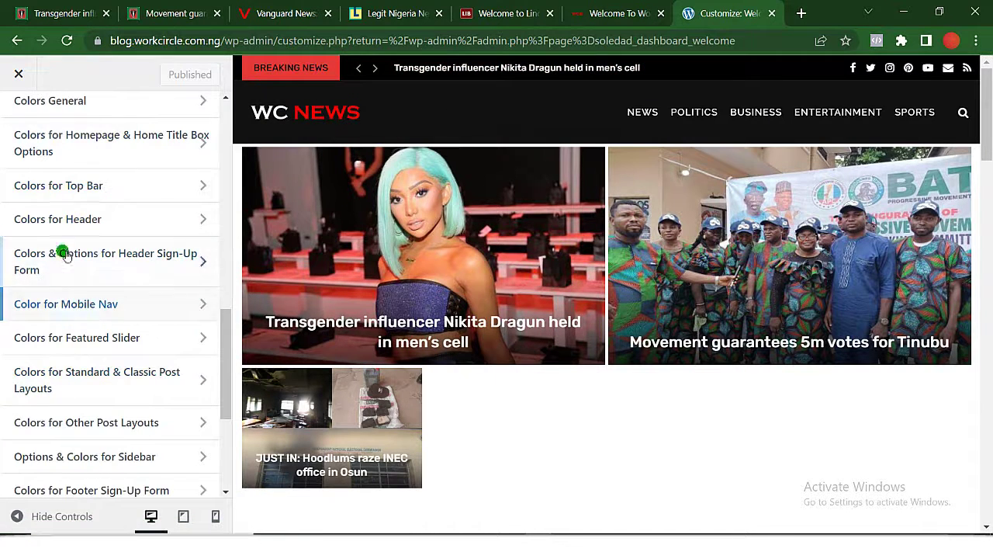
pyautogui.click(150, 225)
pyautogui.scroll(-1, 147, 224)
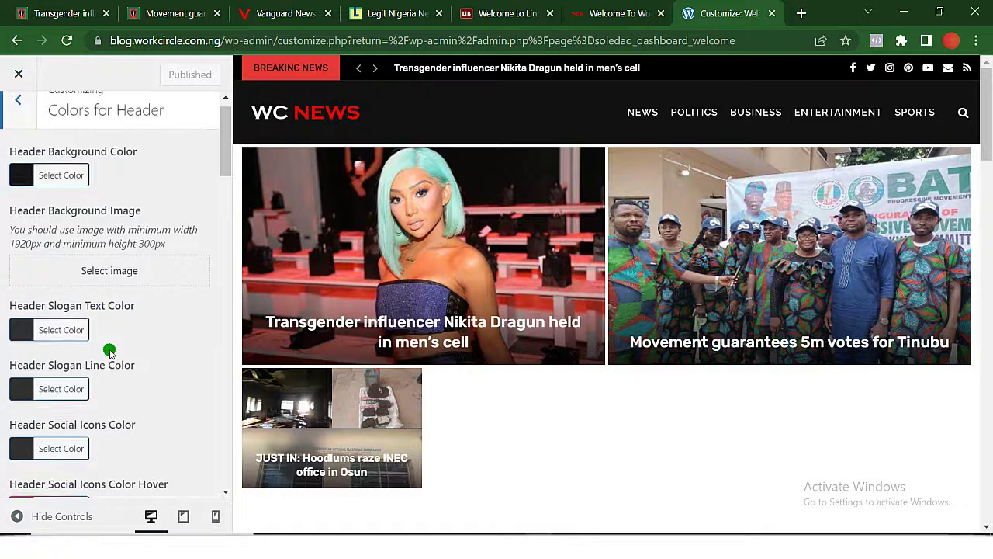
pyautogui.scroll(-2, 109, 349)
pyautogui.scroll(-1, 109, 353)
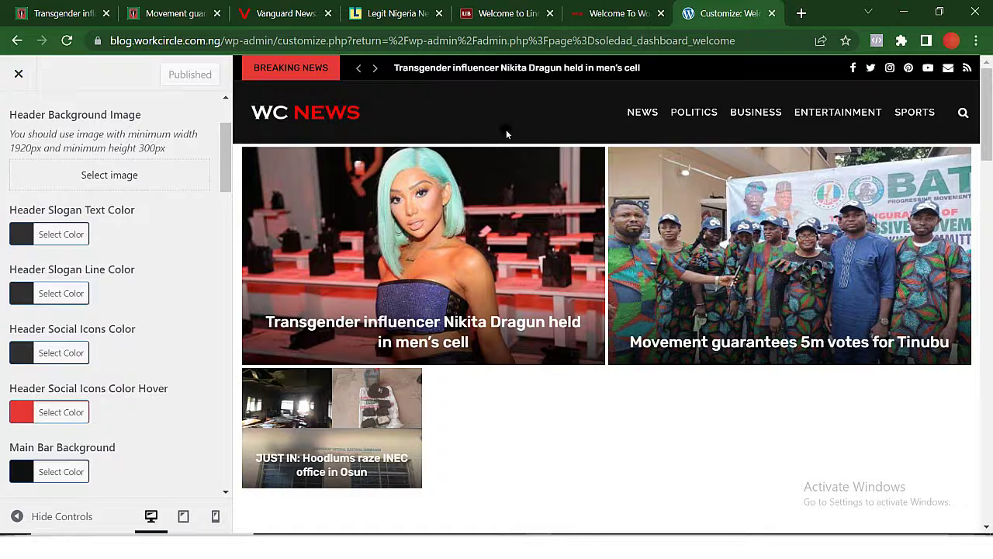
pyautogui.scroll(-1, 132, 382)
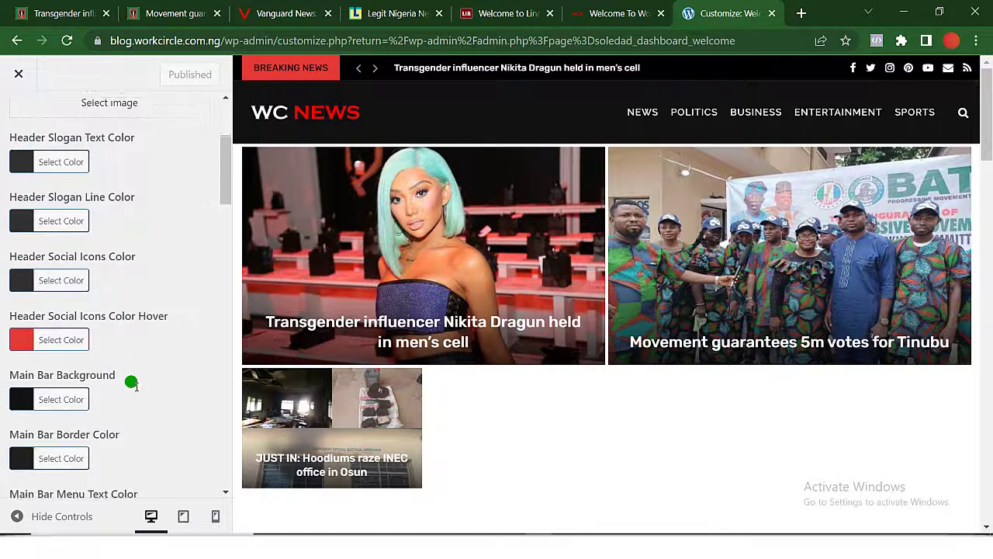
pyautogui.scroll(-1, 131, 382)
pyautogui.scroll(-2, 61, 411)
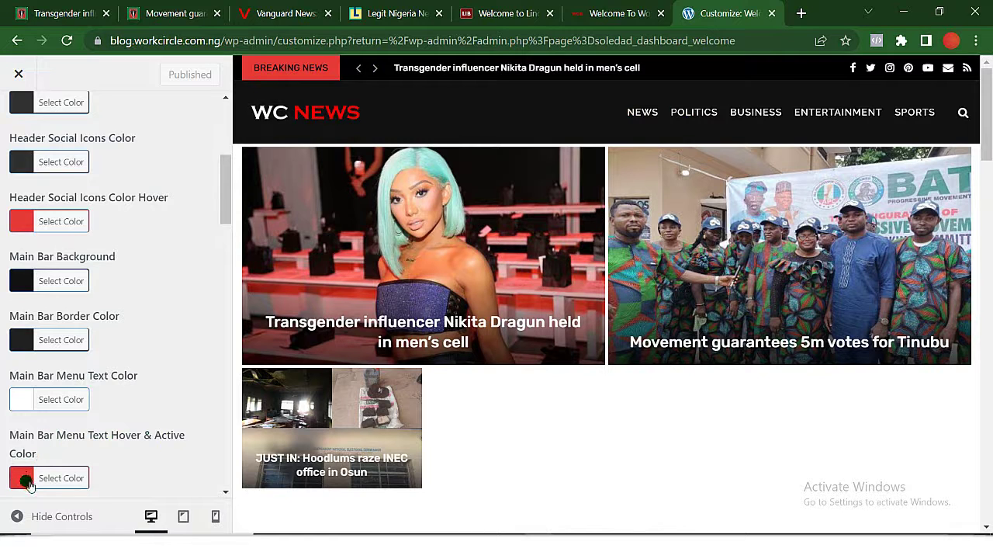
# Set Main Bar Menu Text Hover & Active Color to blue, #2b2dbc.
pyautogui.click(27, 479)
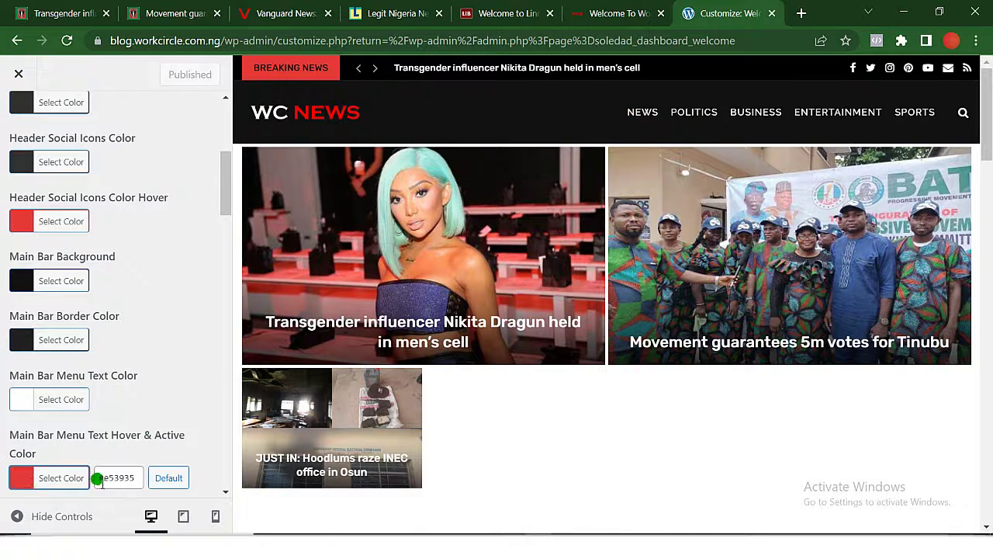
pyautogui.click(50, 479)
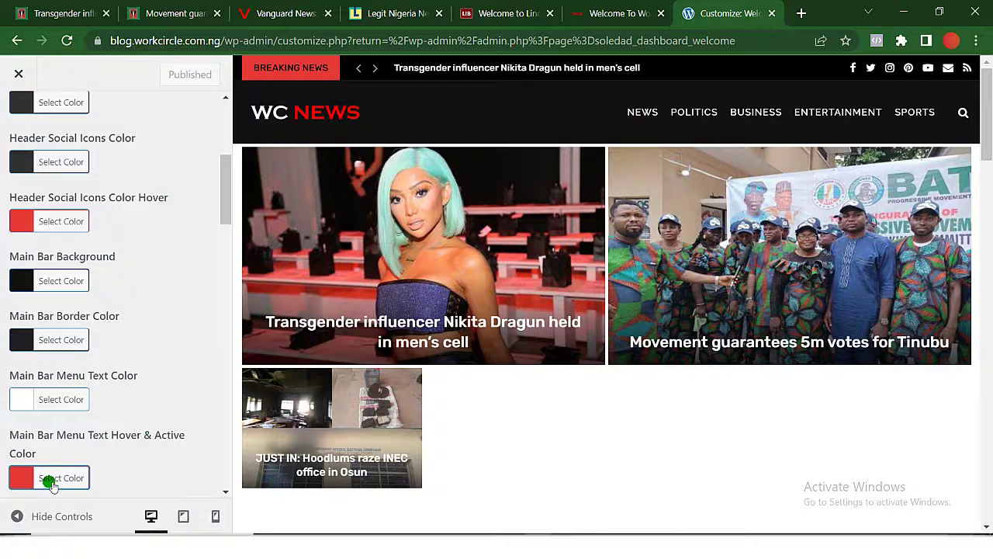
pyautogui.scroll(-2, 50, 481)
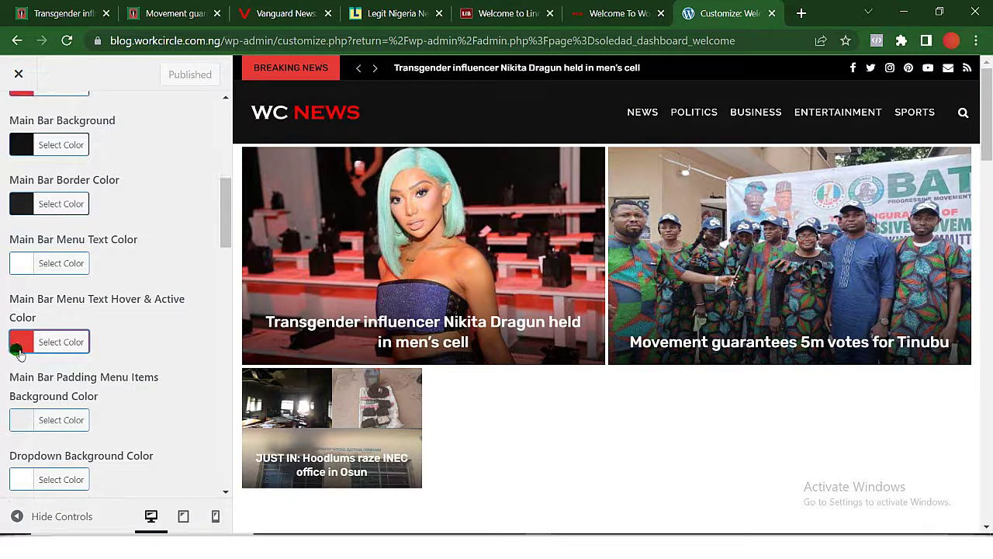
pyautogui.click(23, 342)
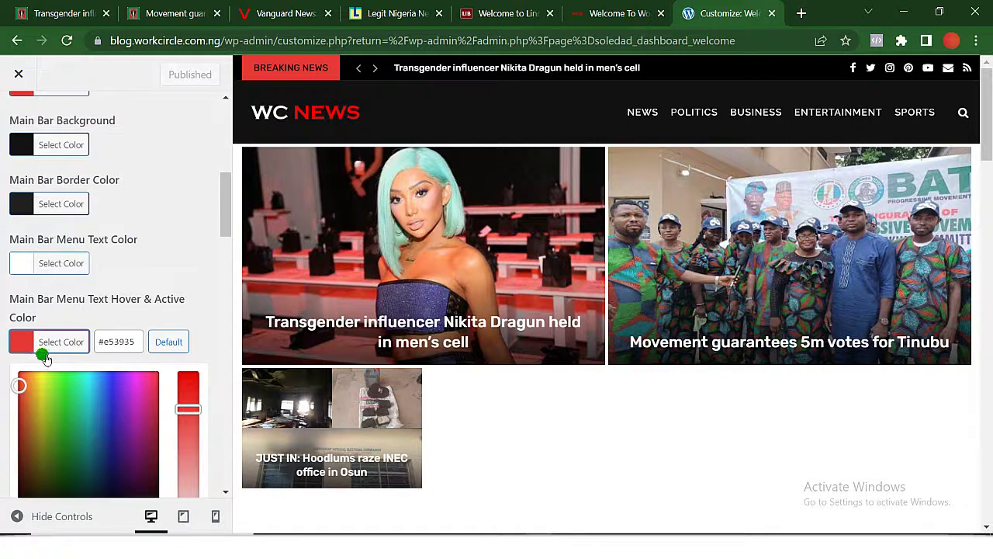
pyautogui.click(113, 409)
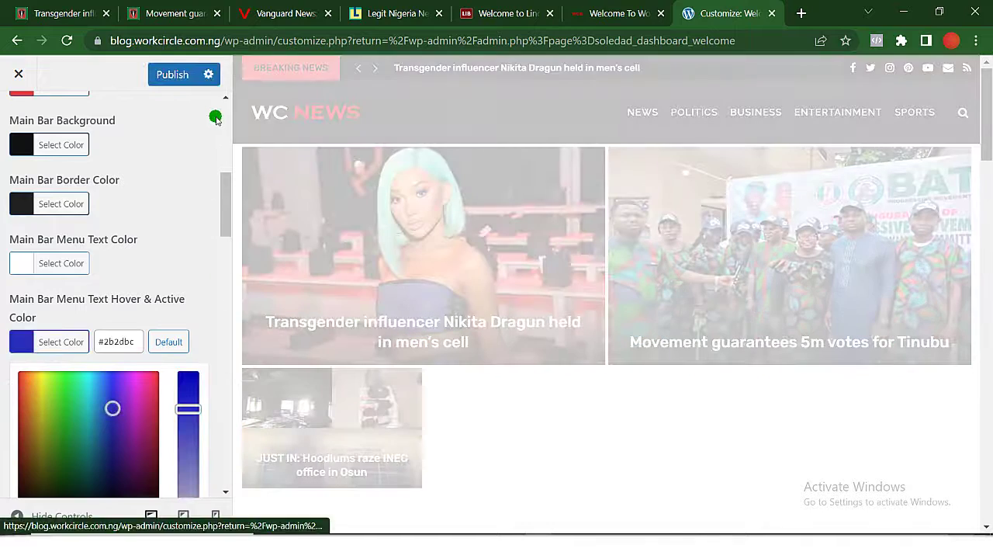
pyautogui.click(181, 76)
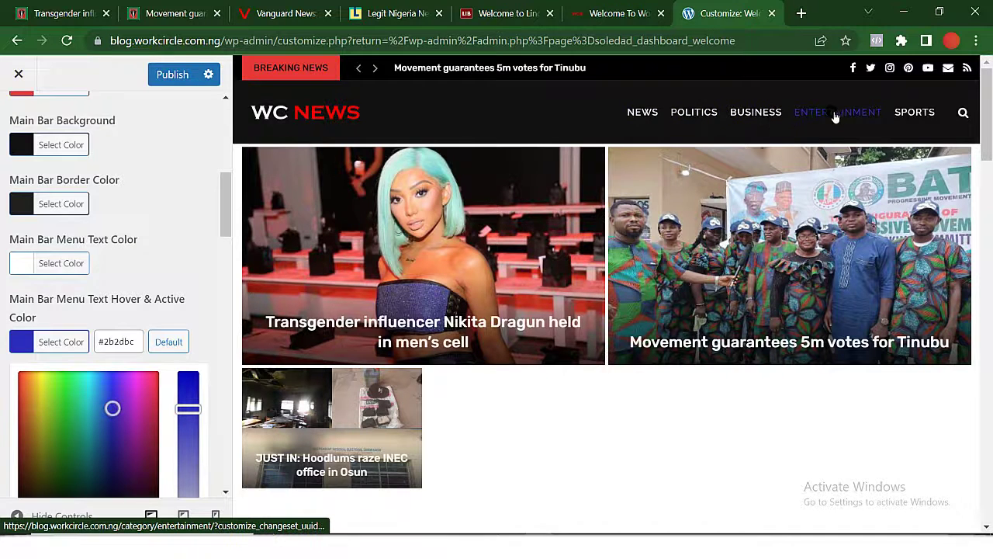
pyautogui.scroll(-1, 35, 260)
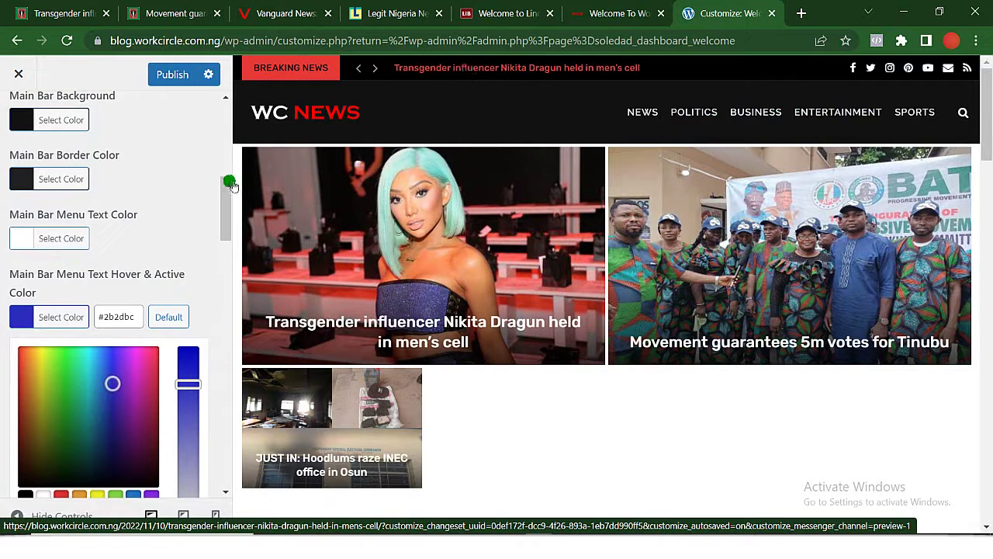
pyautogui.click(122, 251)
pyautogui.scroll(3, 120, 249)
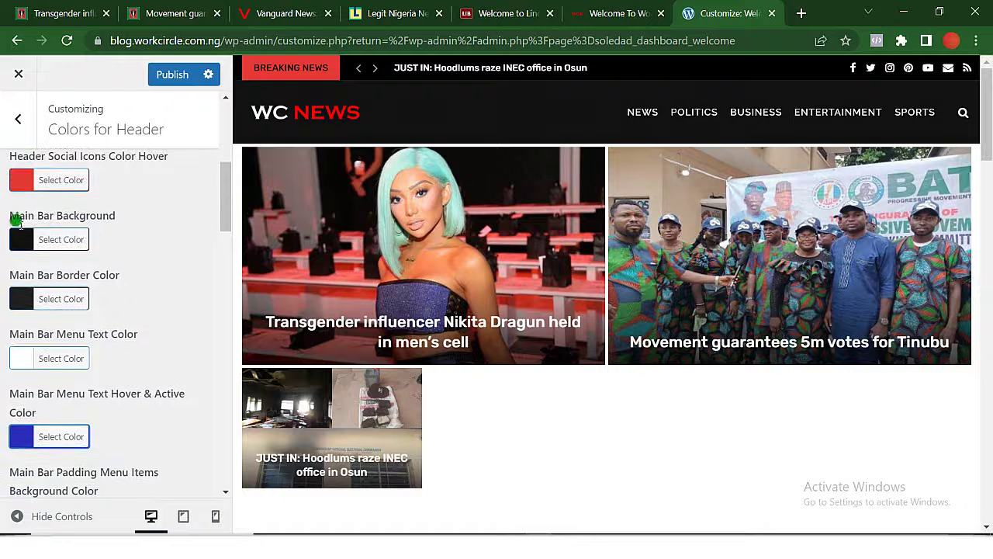
pyautogui.scroll(1, 124, 227)
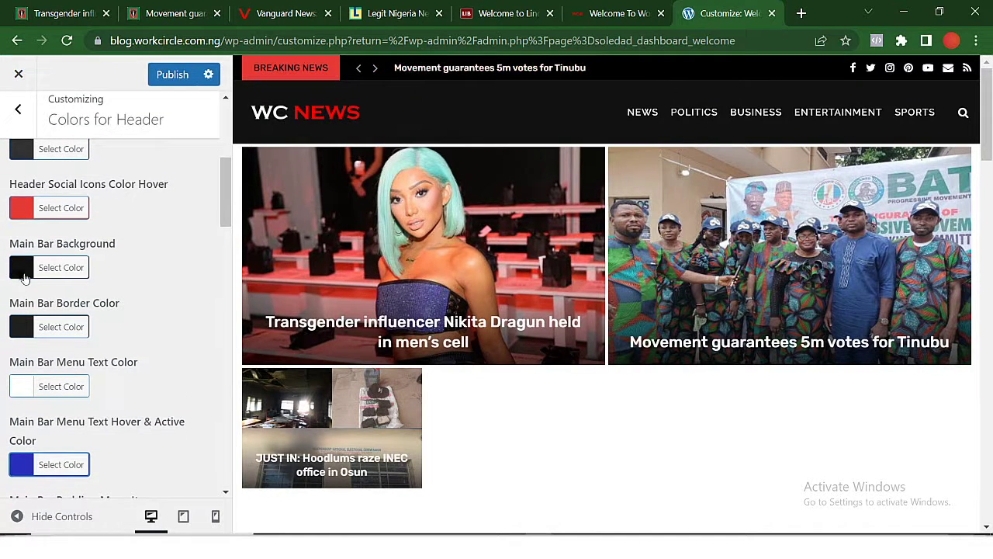
# Experiment with Main Bar Background shades, settling on a dark green.
pyautogui.click(24, 271)
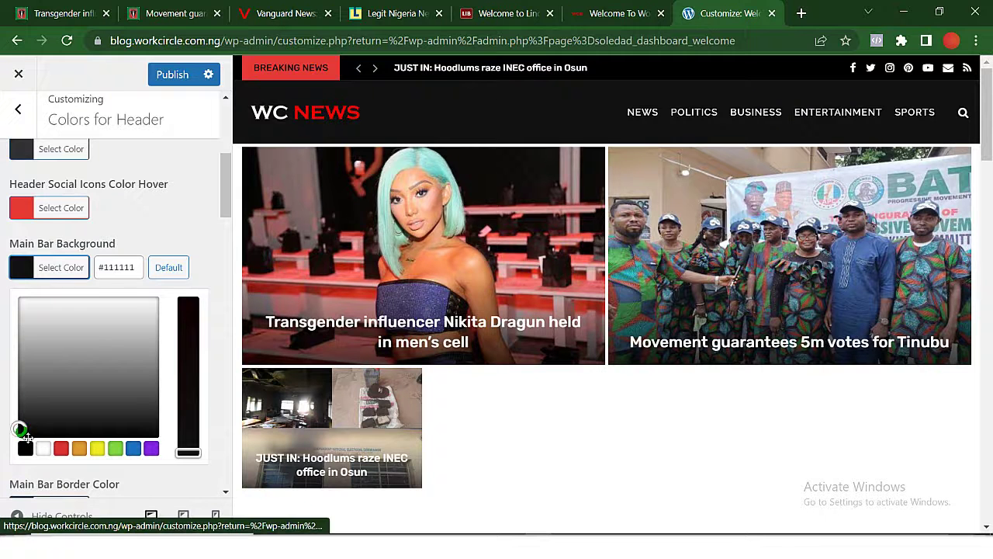
pyautogui.click(15, 298)
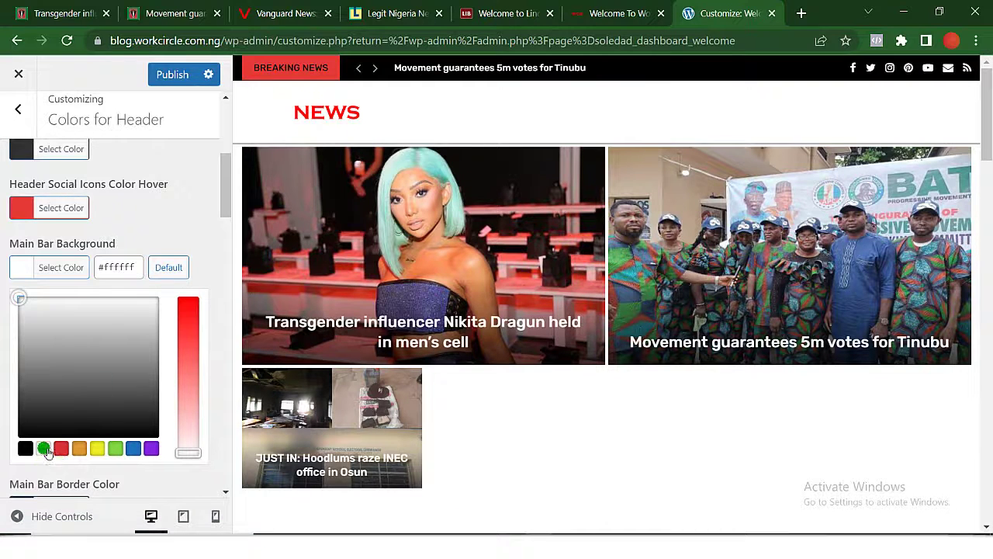
pyautogui.scroll(-2, 62, 380)
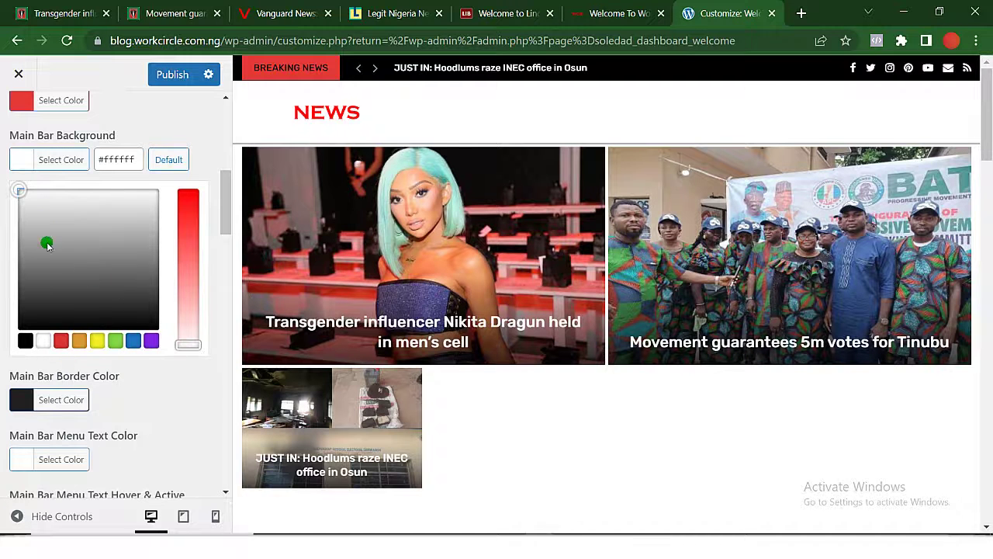
pyautogui.moveTo(20, 190); pyautogui.dragTo(21, 194)
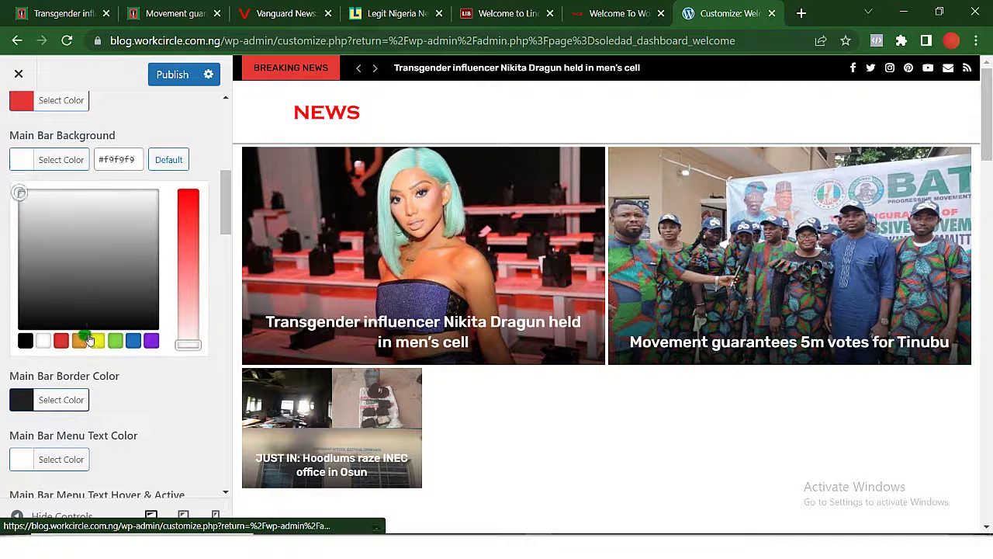
pyautogui.moveTo(89, 340); pyautogui.dragTo(47, 324)
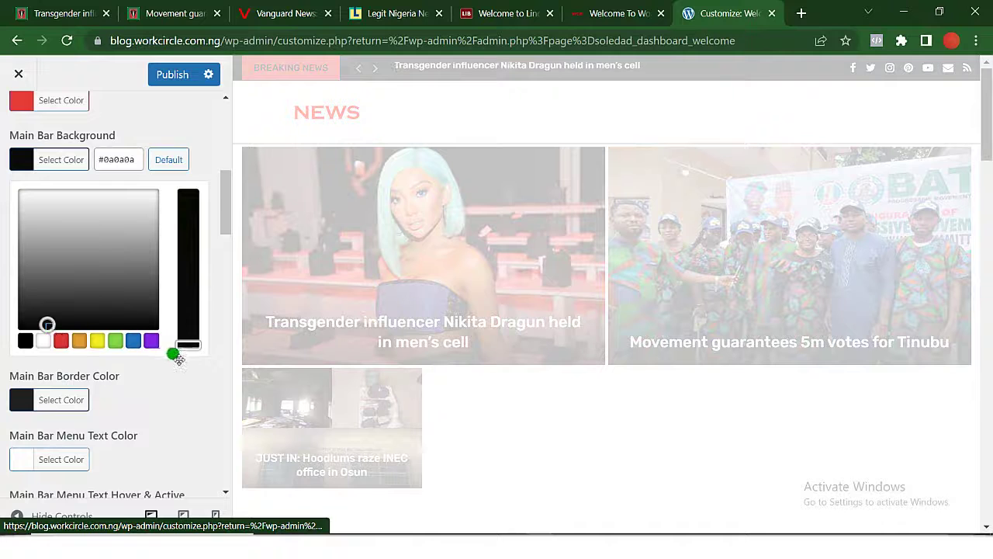
pyautogui.moveTo(190, 349); pyautogui.dragTo(169, 187)
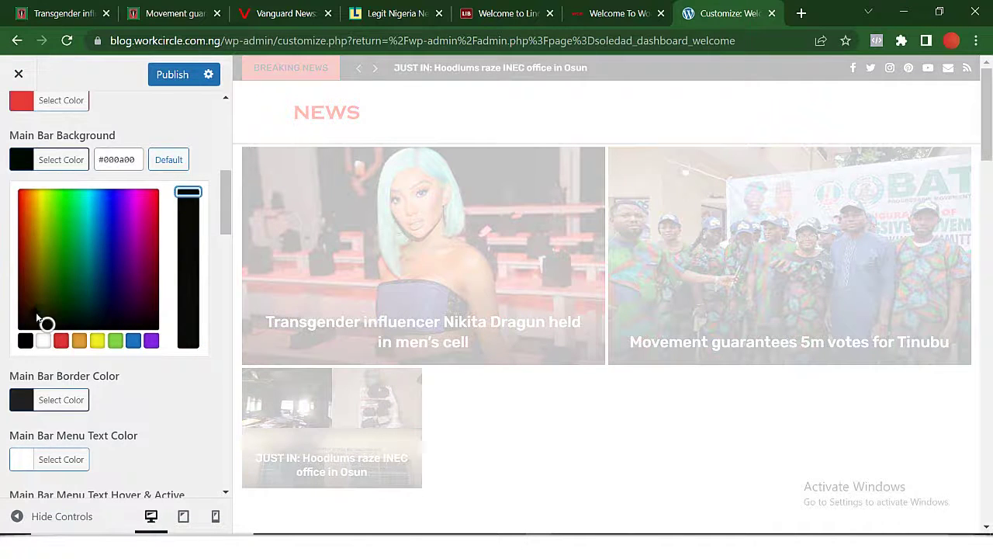
pyautogui.moveTo(119, 280); pyautogui.dragTo(80, 273)
pyautogui.click(121, 161)
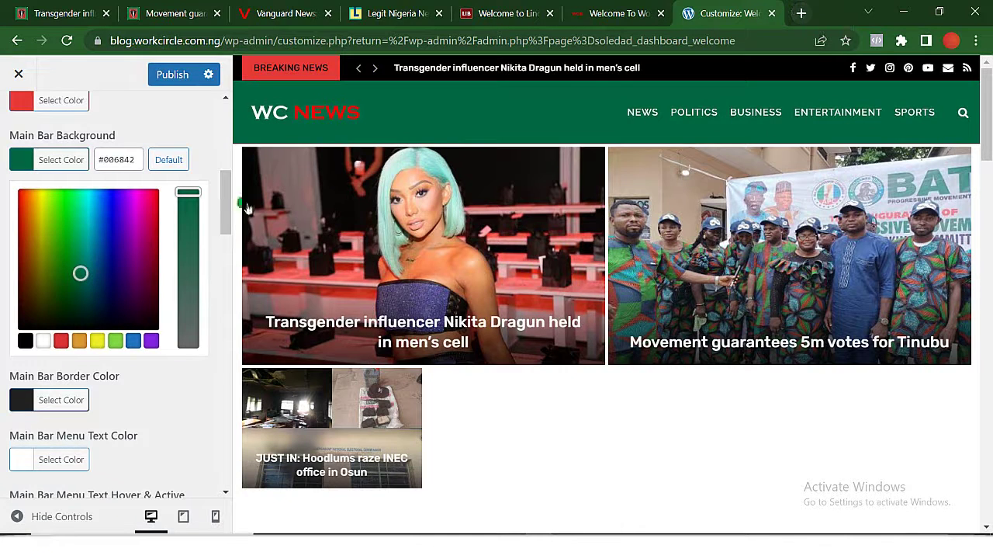
# Replace the Main Bar Background hex value with #34f231.
pyautogui.click(110, 160)
pyautogui.doubleClick(116, 161)
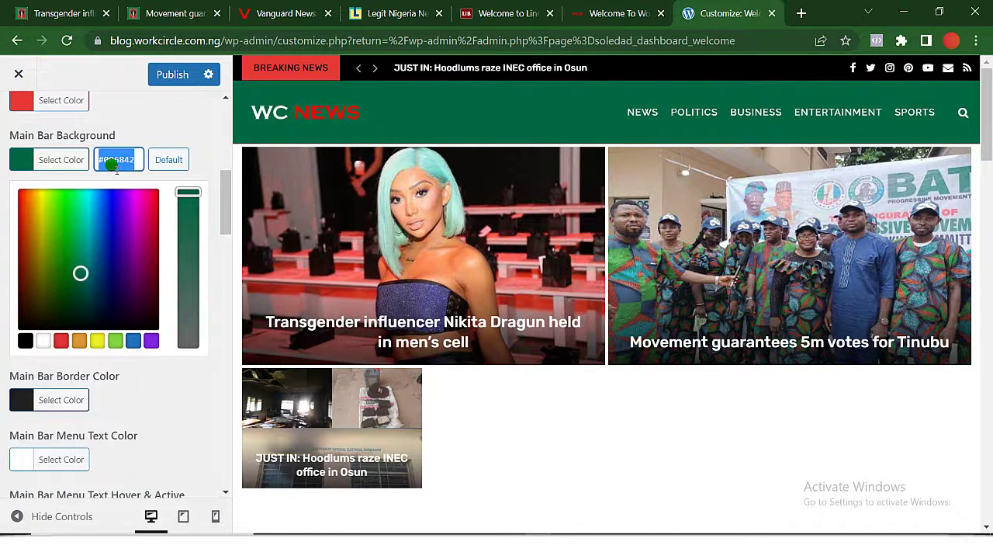
pyautogui.write('#')
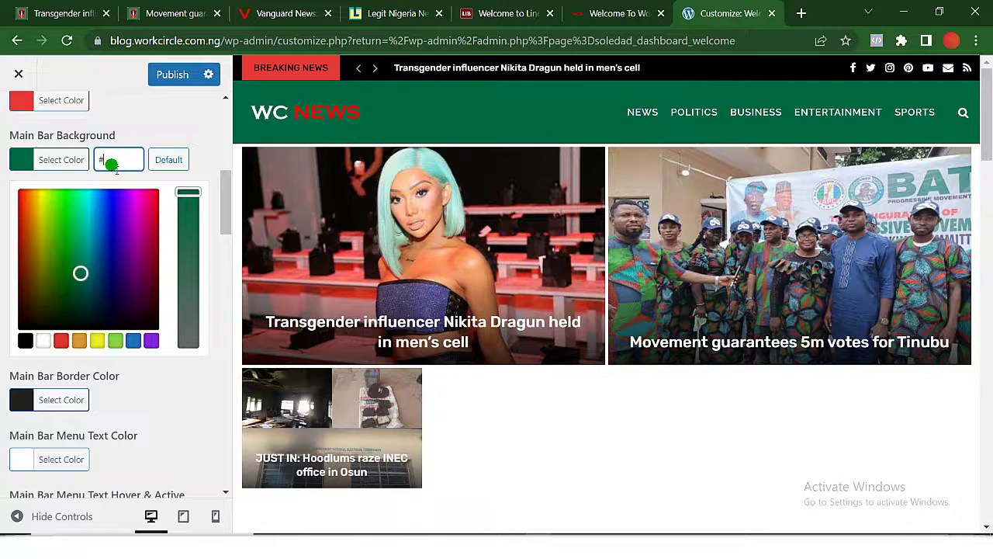
pyautogui.write('34f')
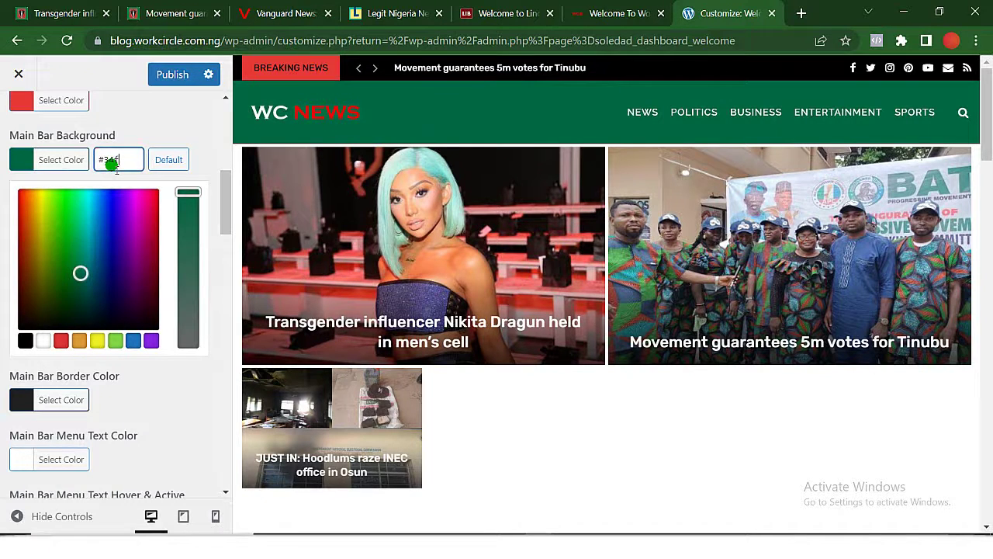
pyautogui.write('23')
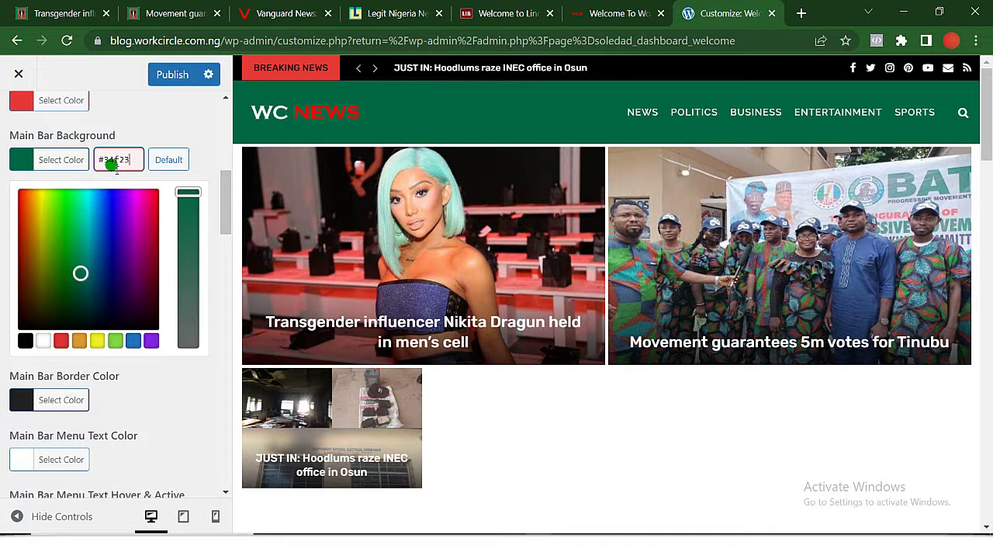
pyautogui.write('1')
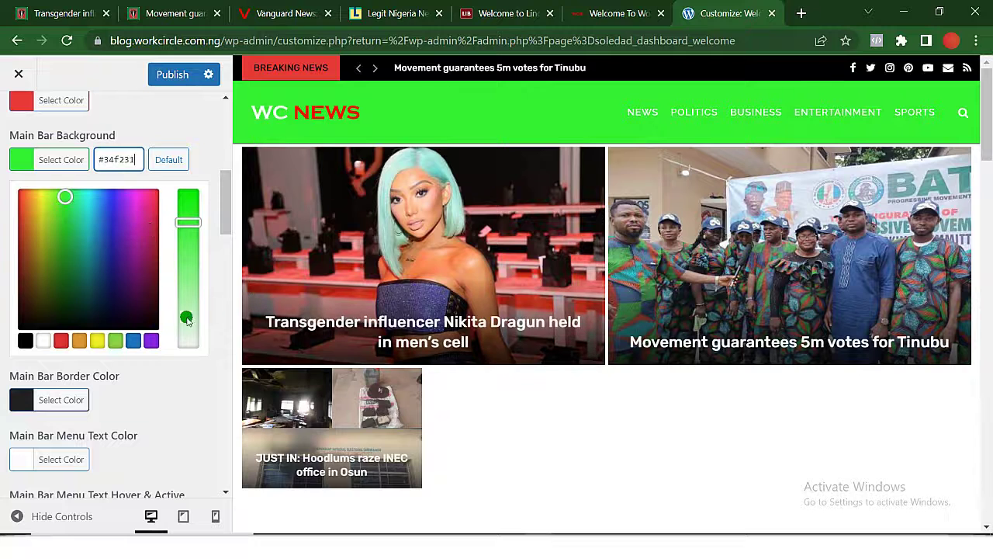
# Review the remaining header colour options and publish the bright green main bar.
pyautogui.scroll(-2, 158, 314)
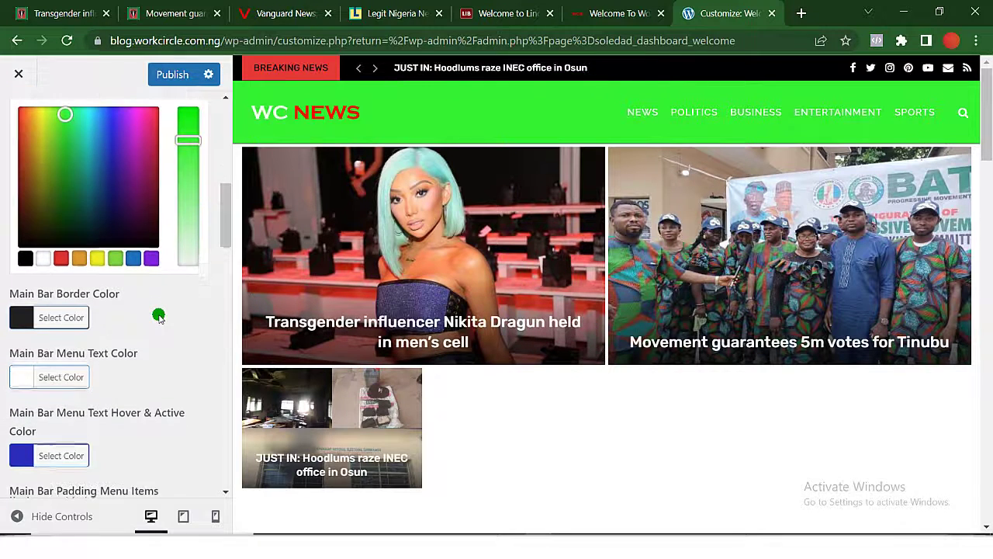
pyautogui.scroll(-1, 158, 316)
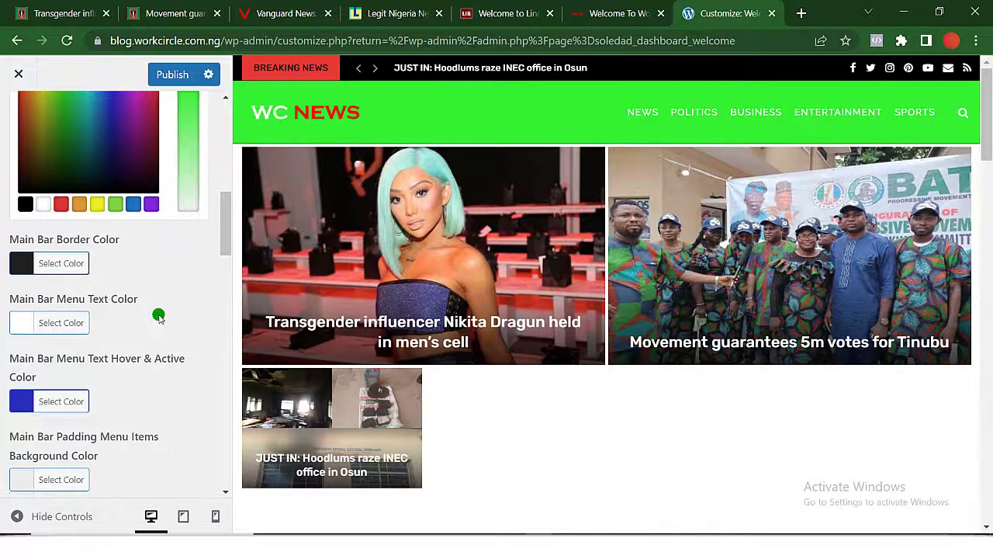
pyautogui.scroll(3, 158, 315)
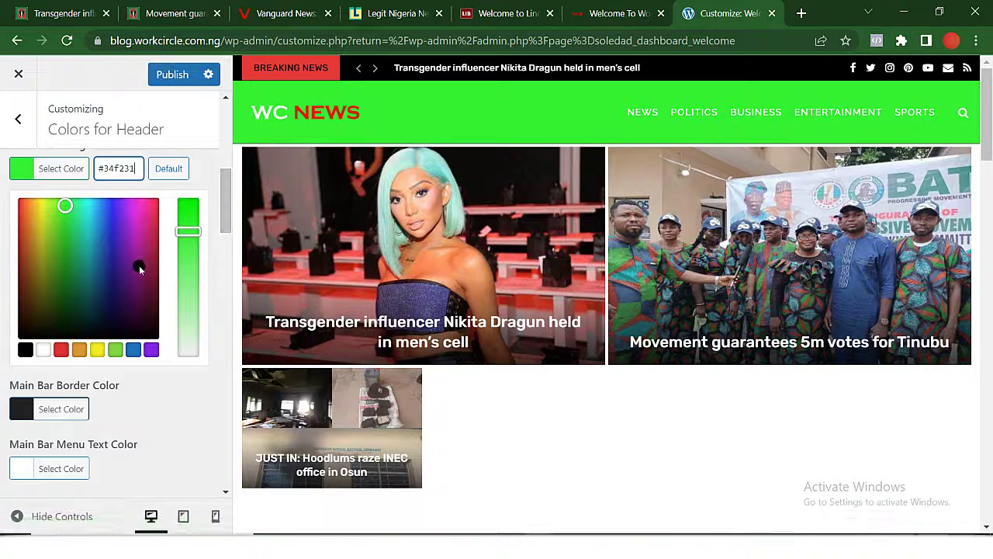
pyautogui.scroll(-1, 140, 268)
pyautogui.scroll(-2, 142, 281)
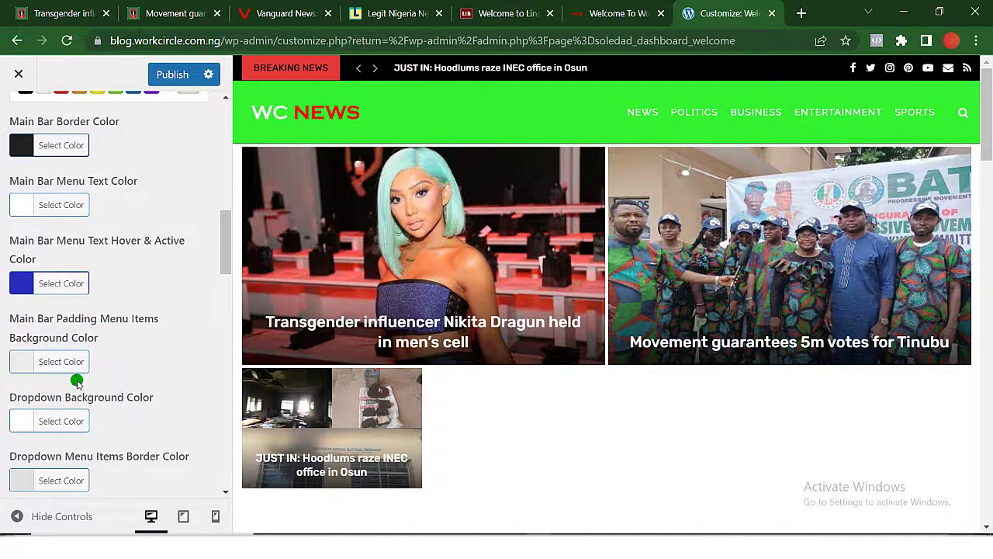
pyautogui.scroll(-2, 77, 382)
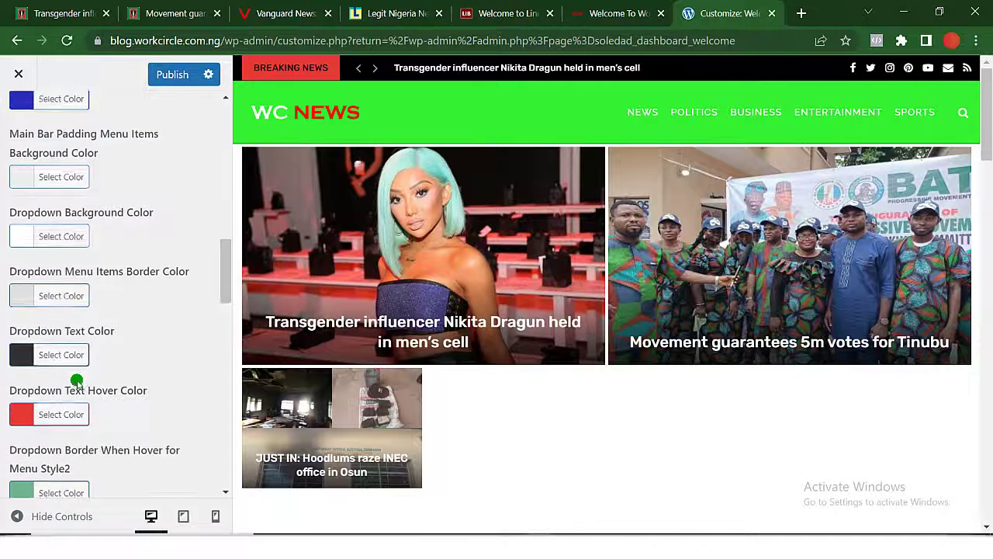
pyautogui.scroll(-2, 137, 323)
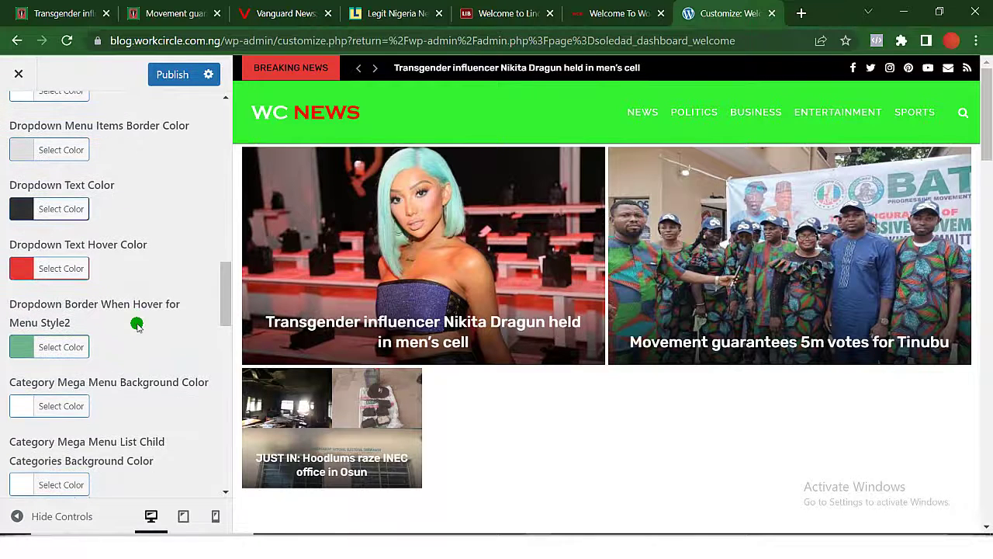
pyautogui.scroll(-2, 136, 324)
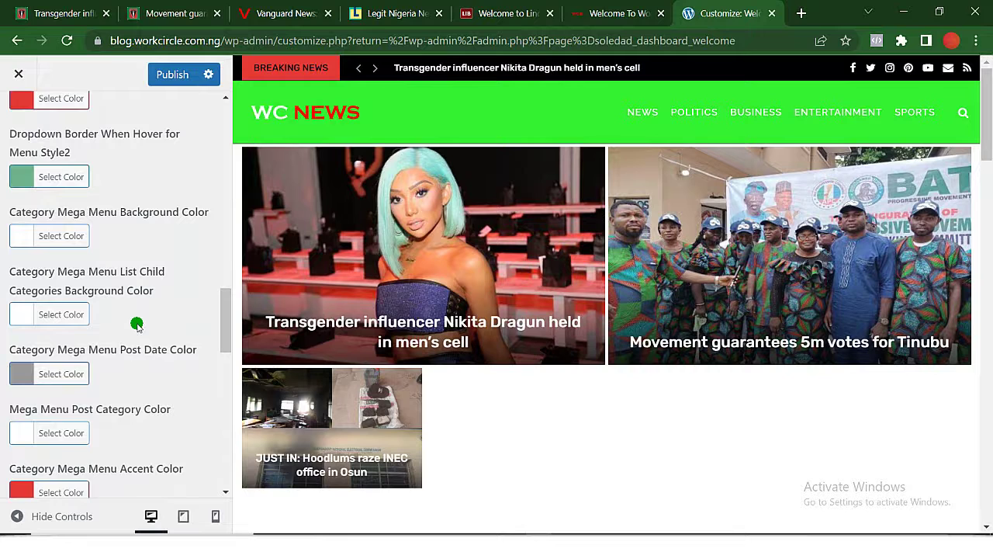
pyautogui.click(173, 75)
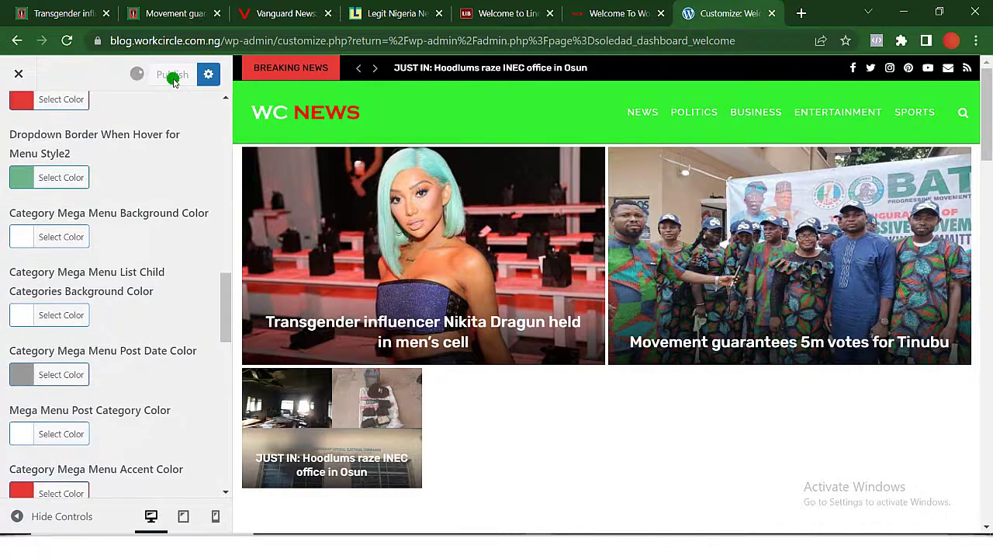
# View the live Work Circle Blog homepage with its bright green header bar.
pyautogui.click(598, 16)
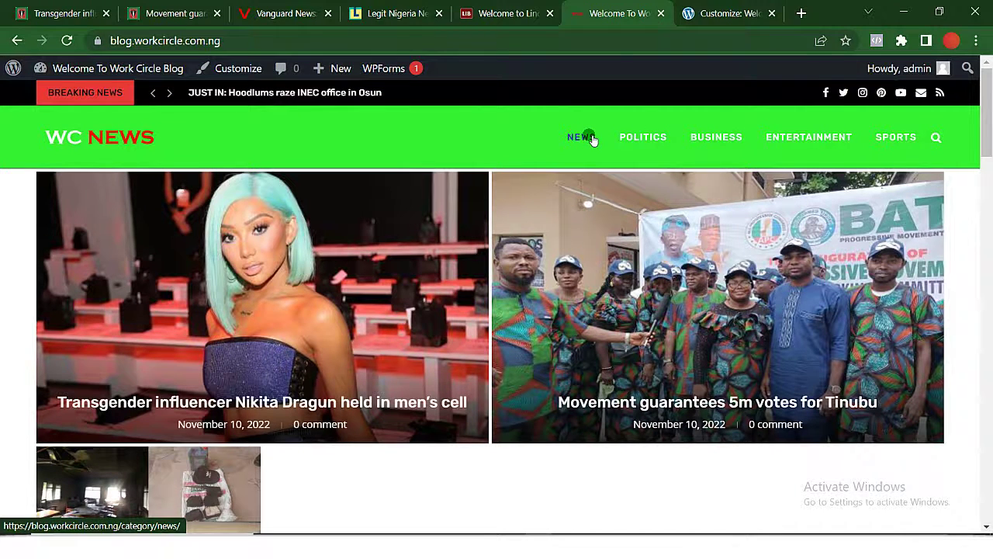
pyautogui.scroll(-3, 446, 395)
pyautogui.scroll(3, 446, 396)
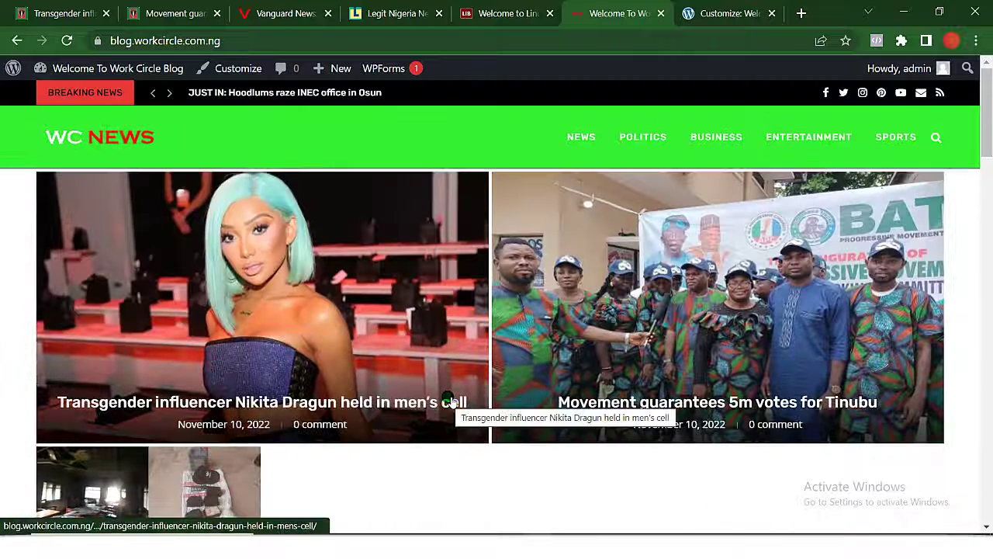